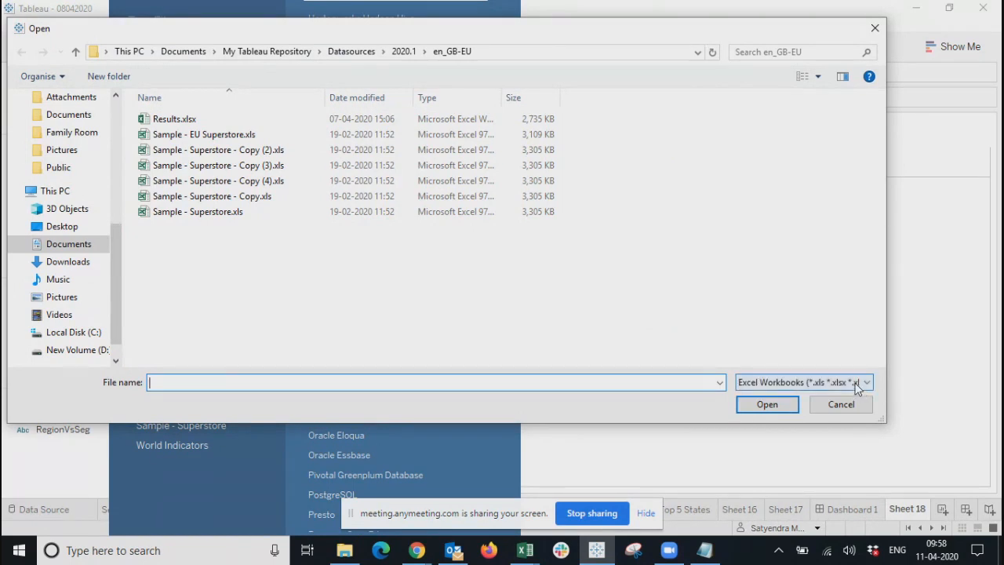
Check the file-type list, keep Excel Workbooks, and close the Open dialog without opening anything.
left_click(868, 384)
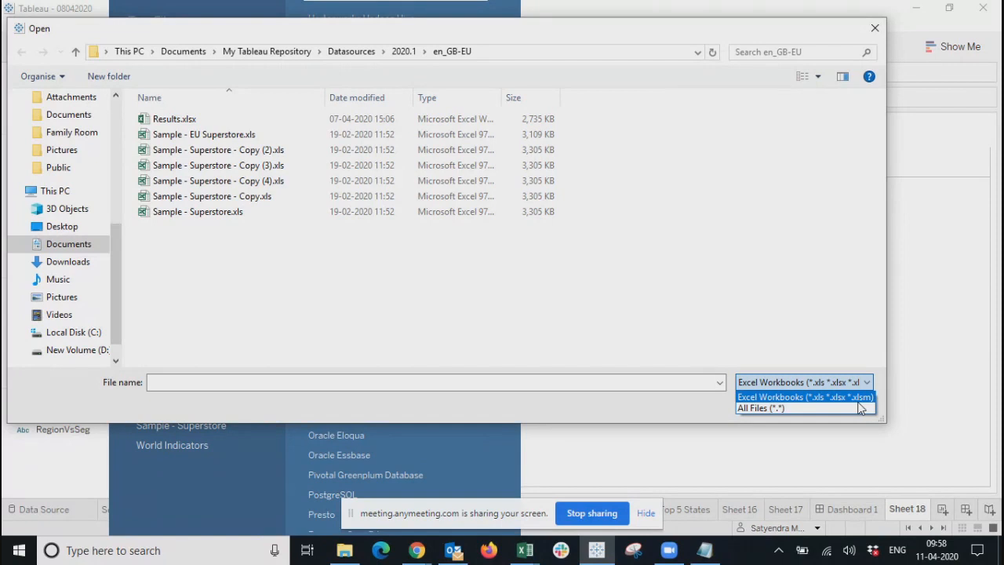
left_click(615, 410)
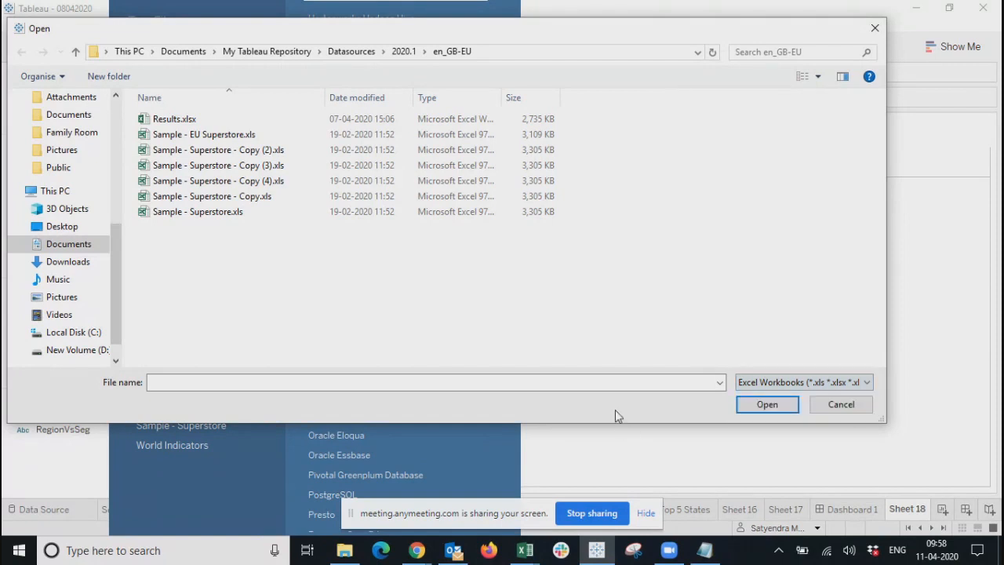
left_click(875, 29)
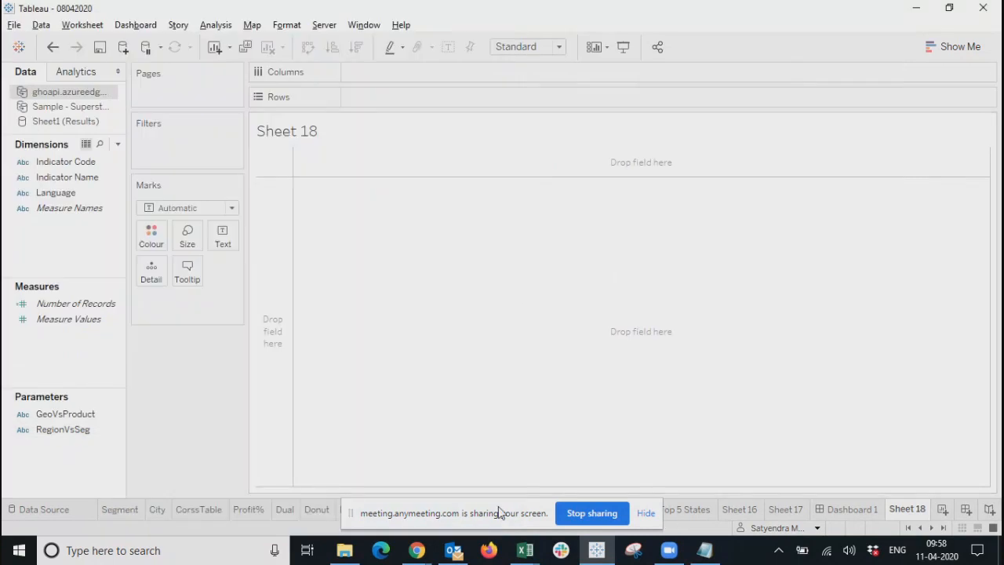
Bring Tableau back into focus and look at Dashboard 1 and Sheet 17.
left_click_drag(492, 506, 916, 564)
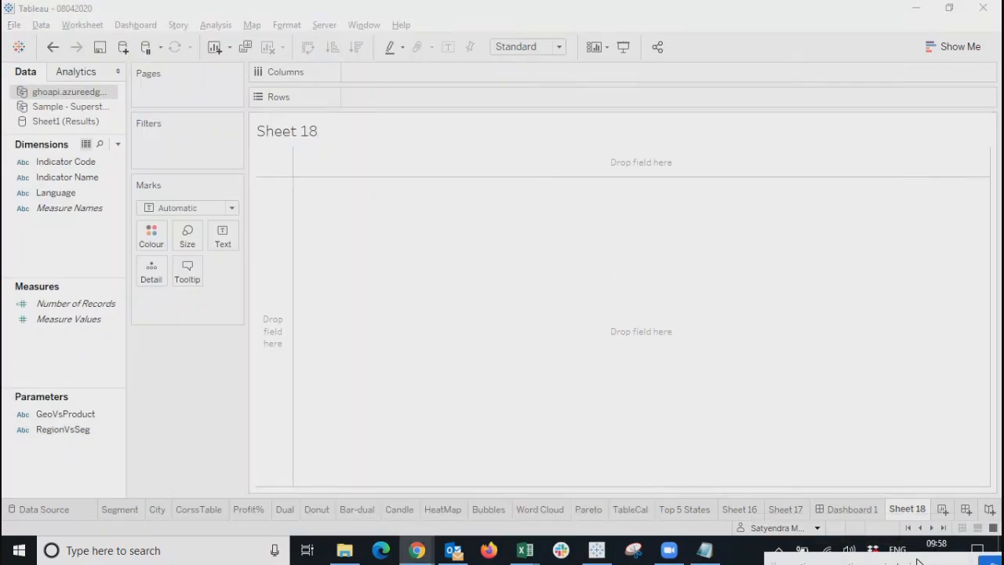
left_click(851, 508)
left_click(846, 508)
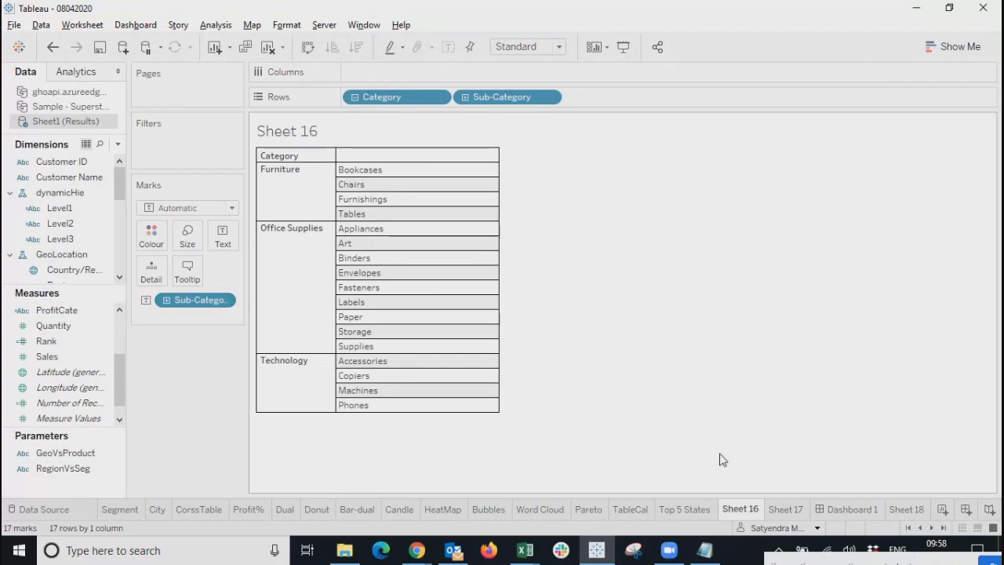
left_click(775, 510)
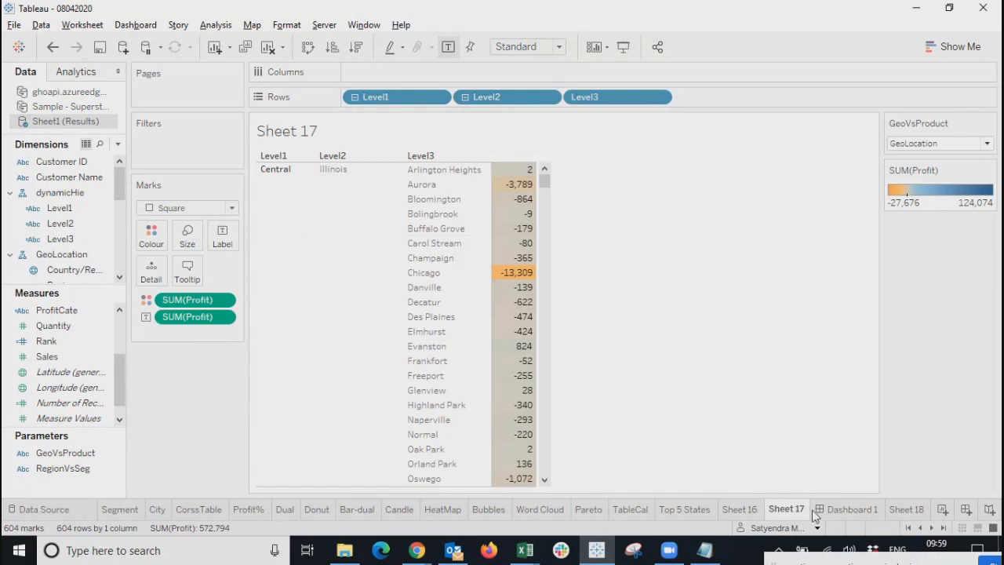
left_click(837, 511)
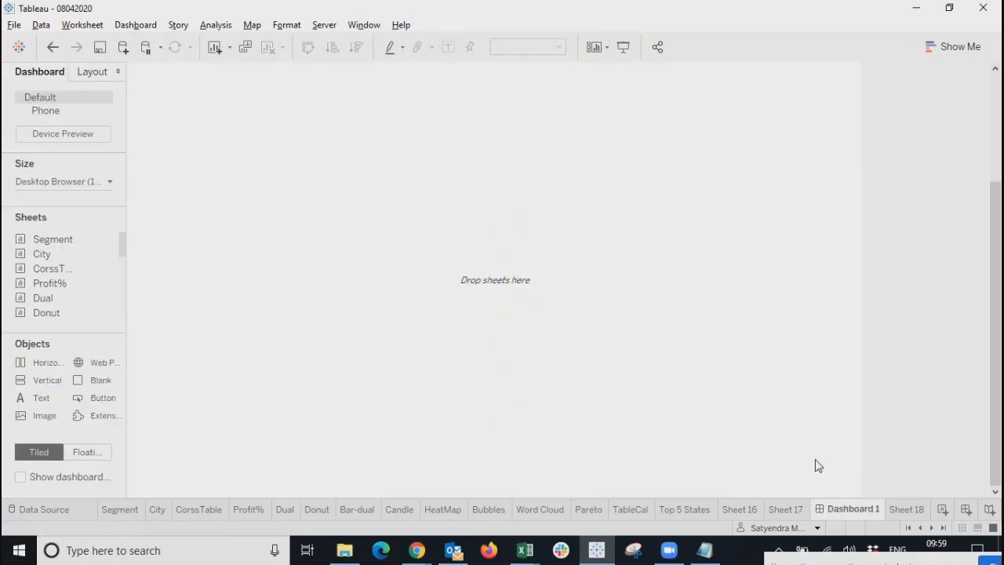
Delete the empty Dashboard 1 and the empty Sheet 18.
right_click(847, 511)
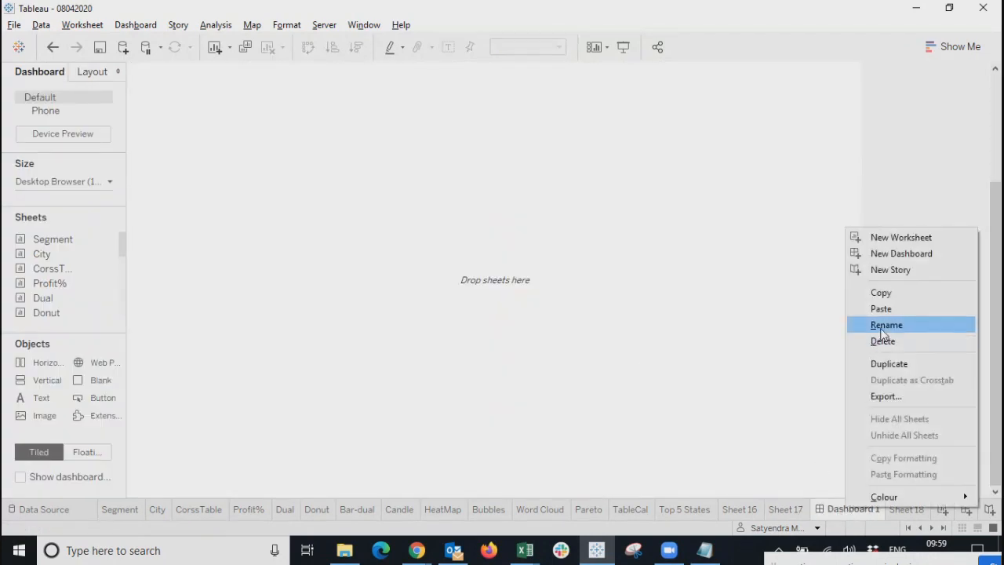
left_click(874, 341)
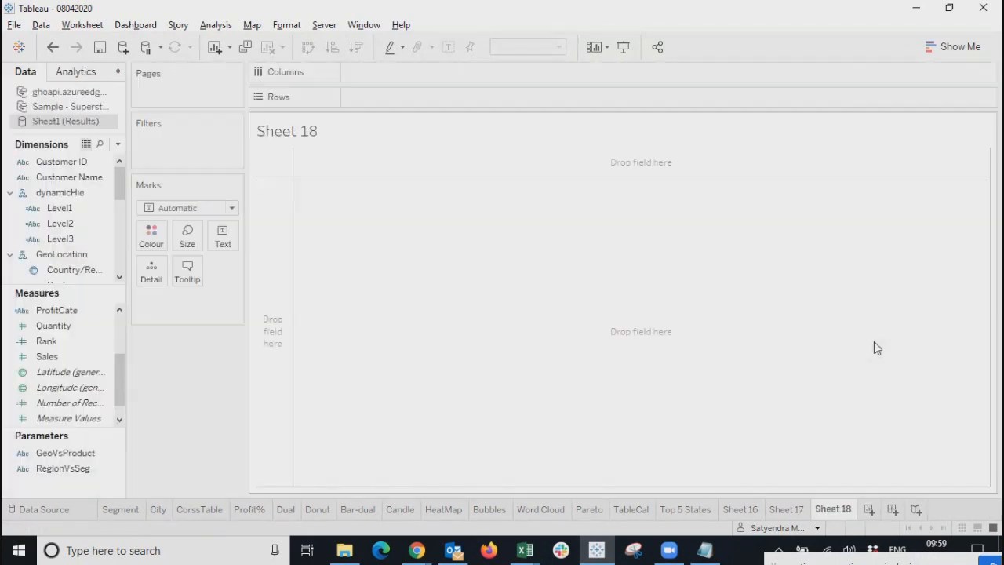
right_click(844, 511)
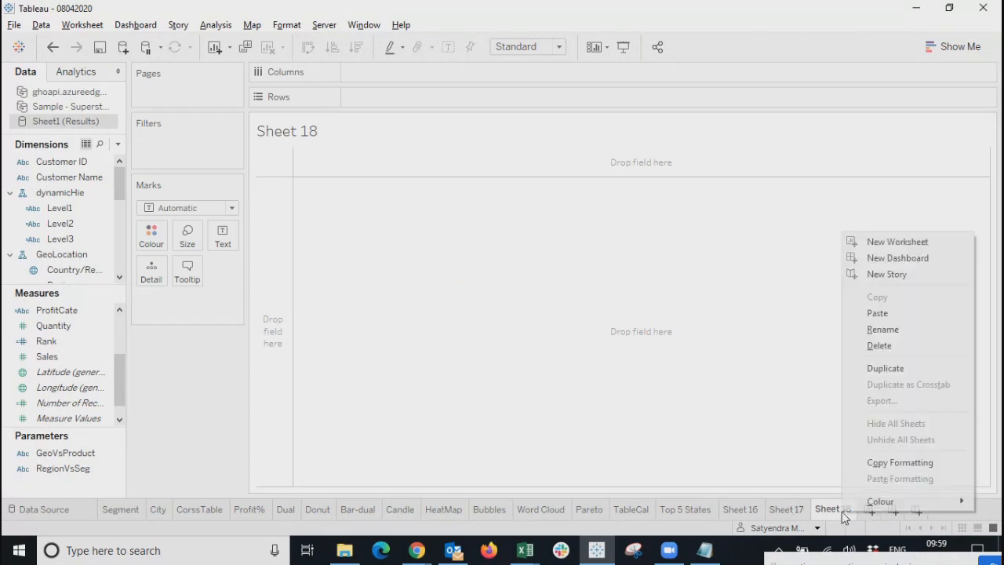
left_click(866, 346)
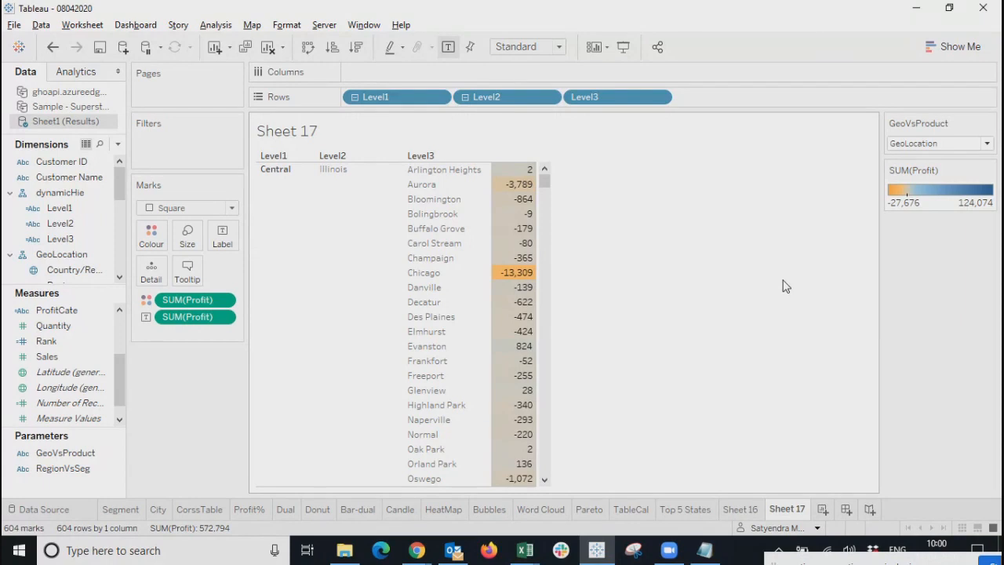
Browse the sheet tabs and set Sheet 17's GeoVsProduct parameter to Product.
scroll(726, 342, "down", 5)
scroll(726, 343, "up", 6)
left_click(742, 509)
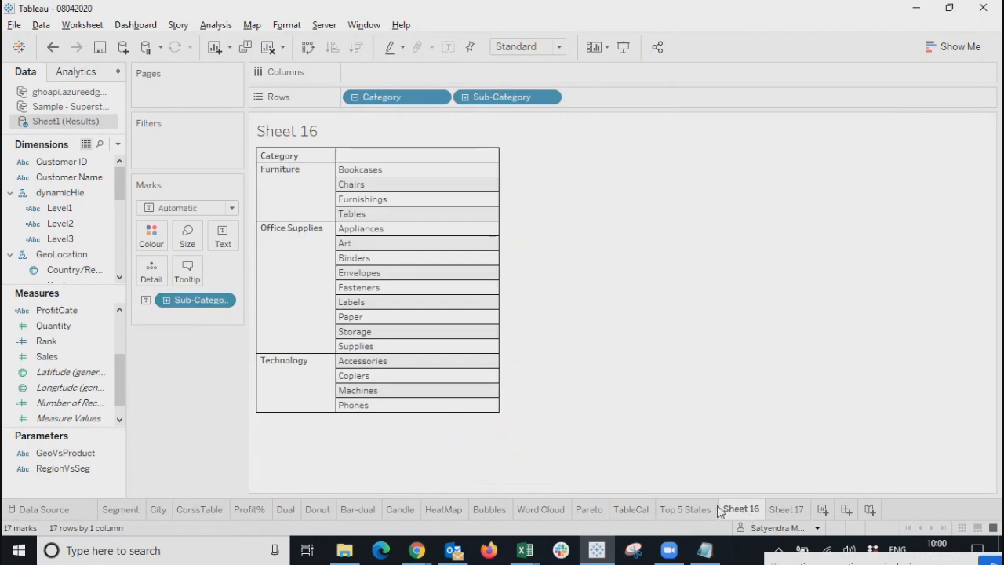
left_click(684, 510)
left_click(742, 509)
left_click(794, 509)
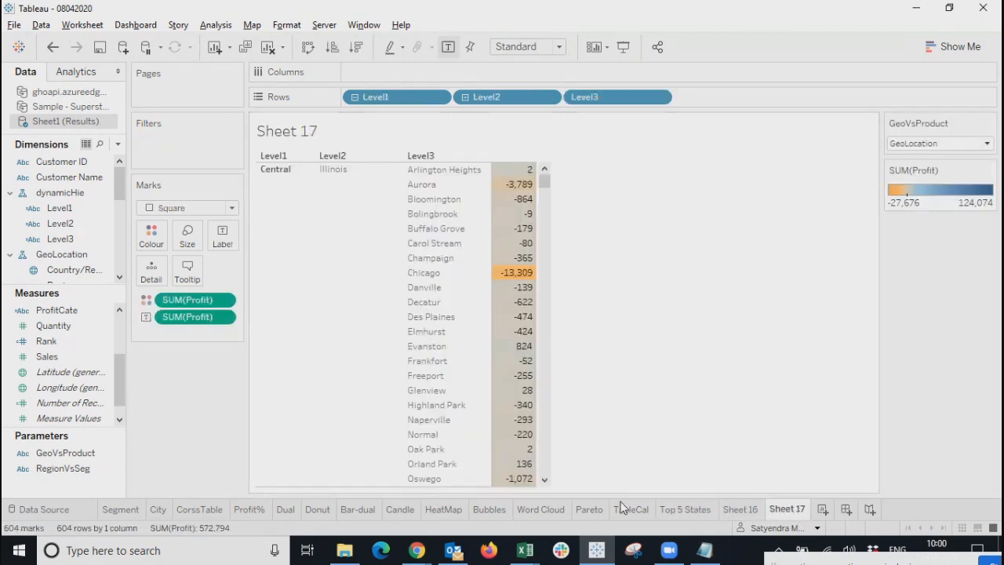
left_click(923, 148)
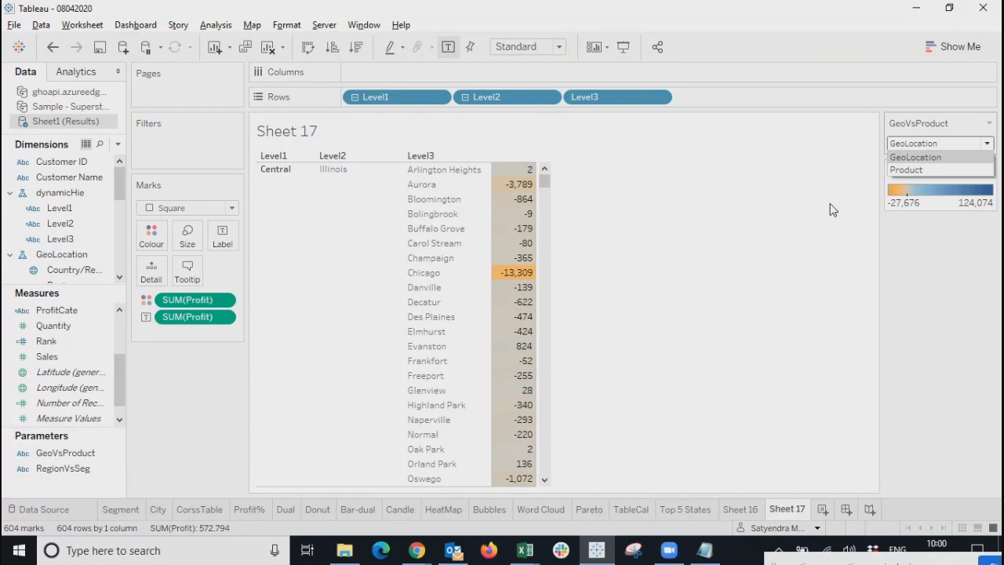
left_click(910, 171)
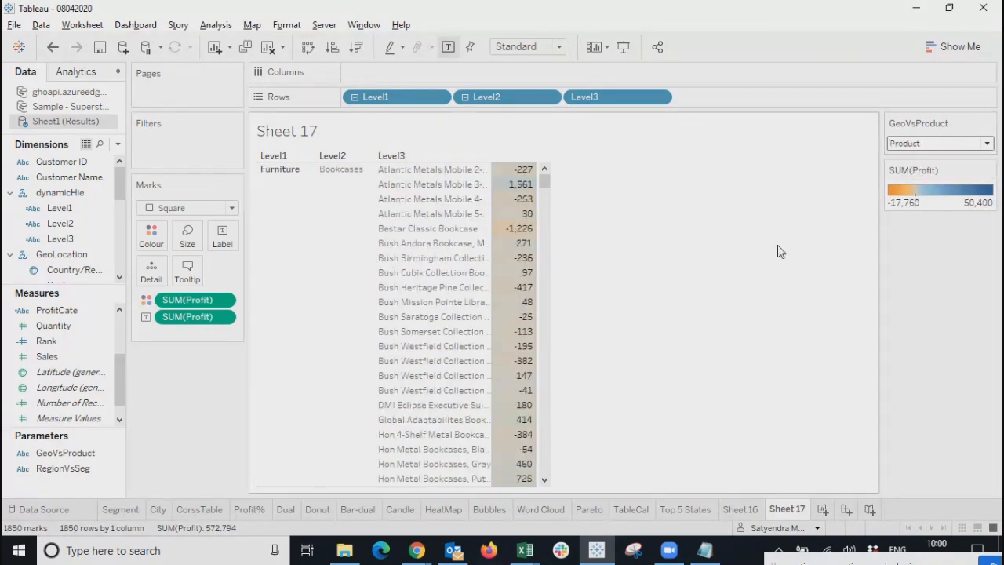
Check Sheet 16, return to Sheet 17, and add a new blank Sheet 18 worksheet.
left_click(740, 509)
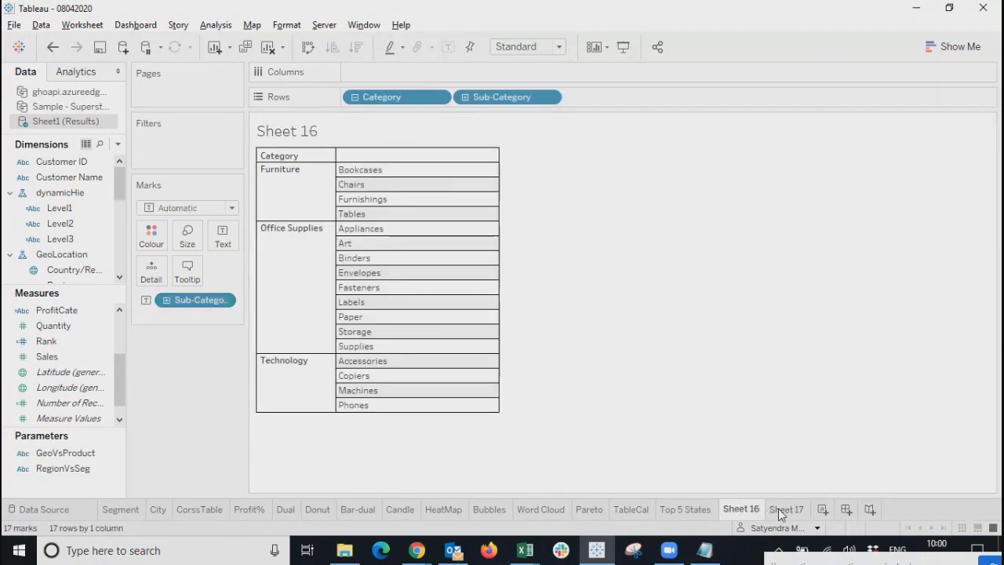
left_click(779, 509)
left_click(822, 510)
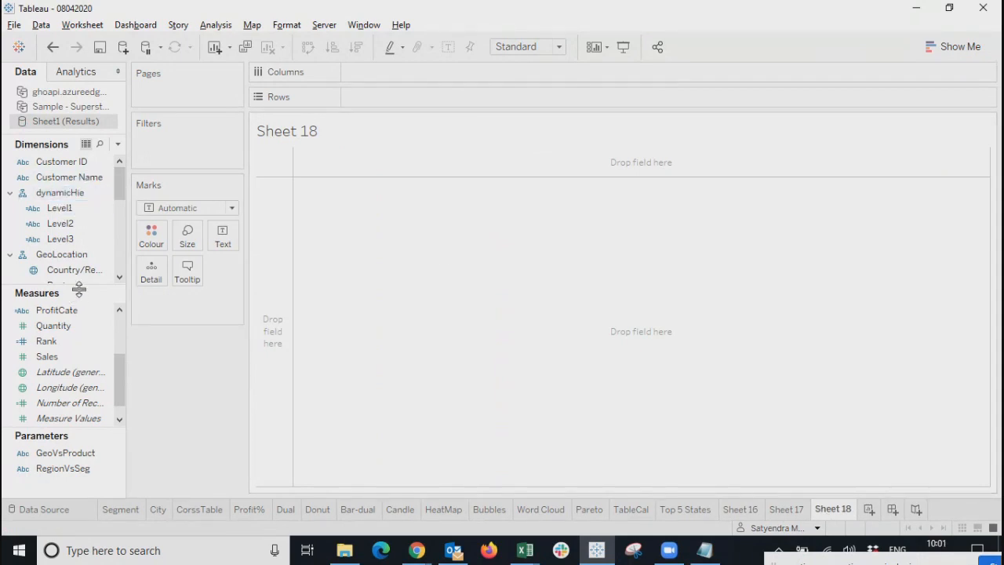
Put Order Date years on Columns and Region then Segment on Rows.
left_click_drag(78, 285, 71, 360)
left_click_drag(127, 330, 278, 335)
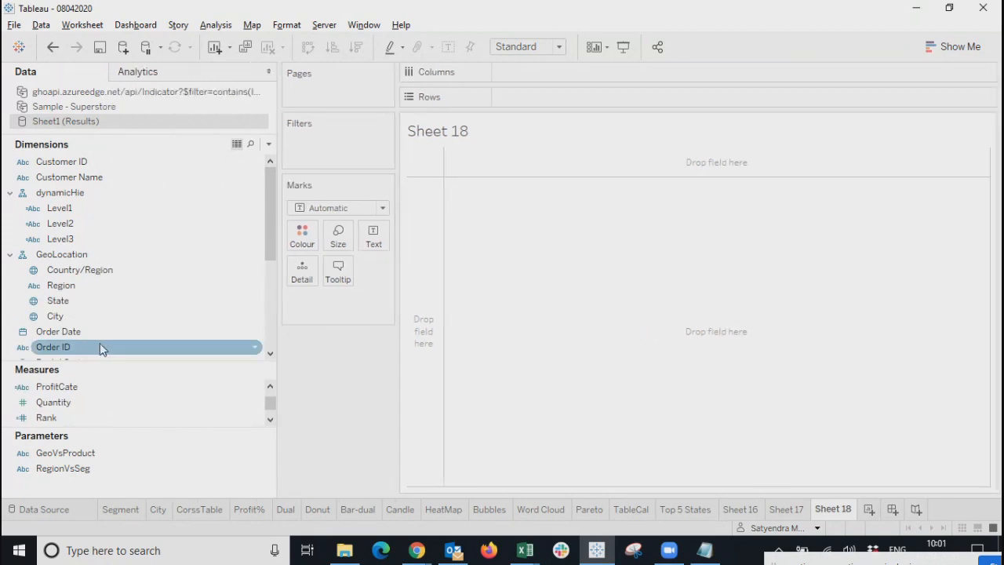
left_click_drag(74, 332, 573, 71)
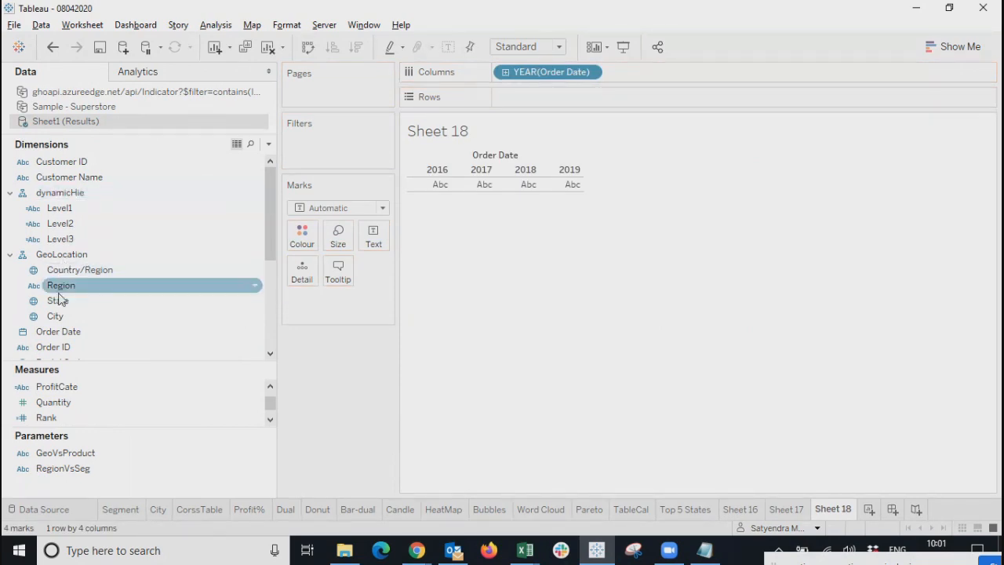
left_click_drag(62, 285, 549, 103)
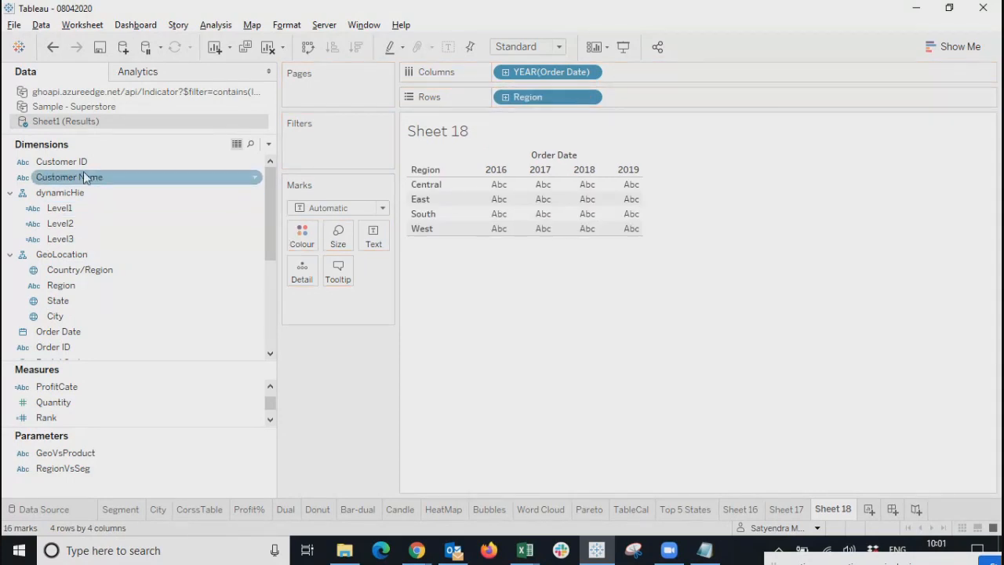
scroll(109, 259, "down", 3)
scroll(109, 258, "down", 2)
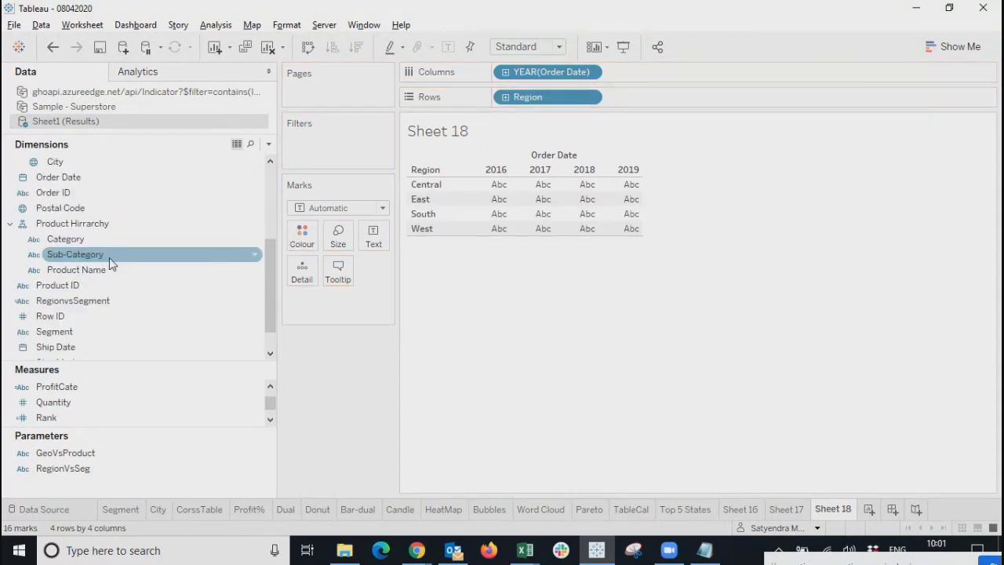
left_click_drag(64, 316, 647, 96)
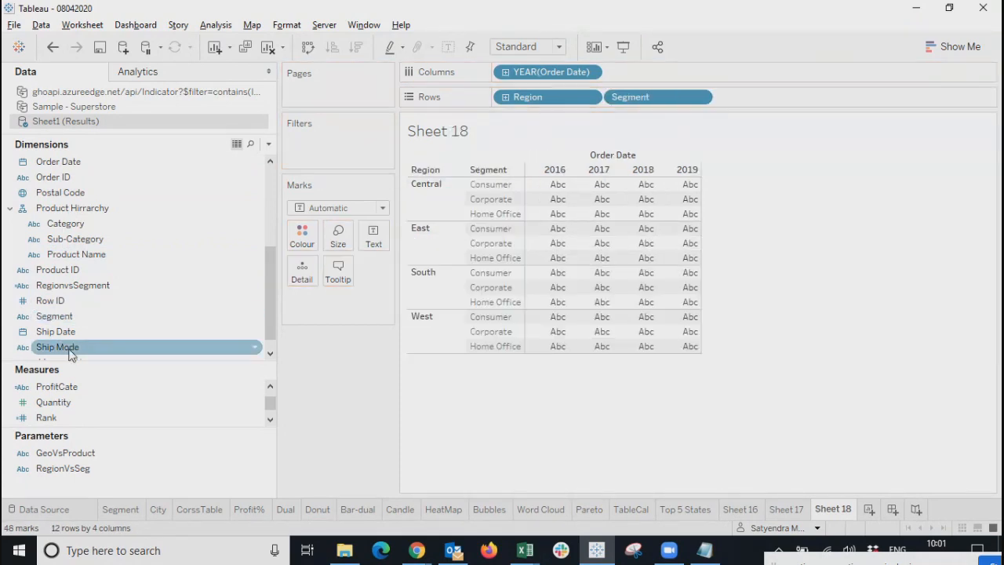
Fill the table with Sales and Profit values, then narrow the data pane back.
scroll(88, 387, "down", 2)
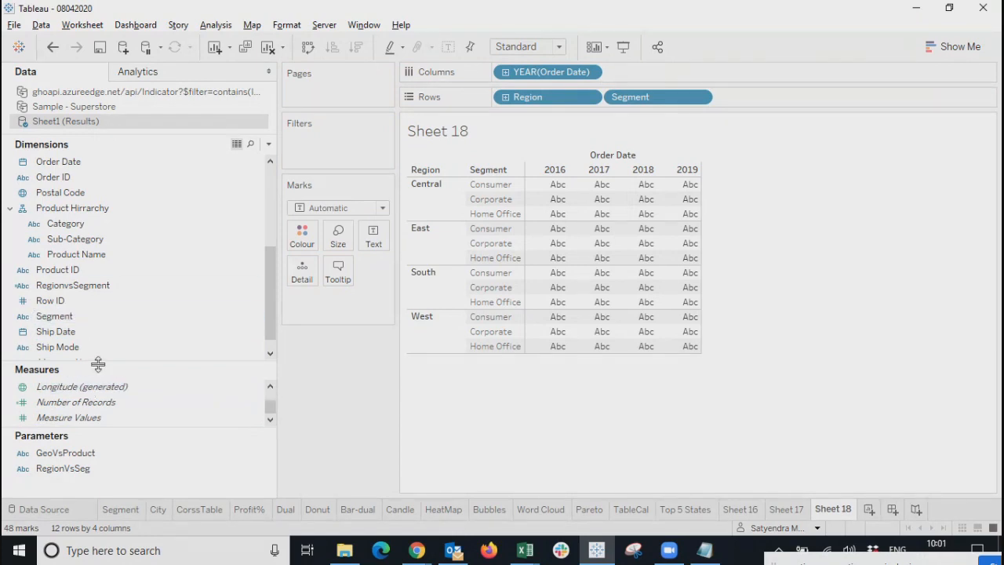
left_click_drag(98, 366, 98, 264)
left_click_drag(47, 349, 547, 291)
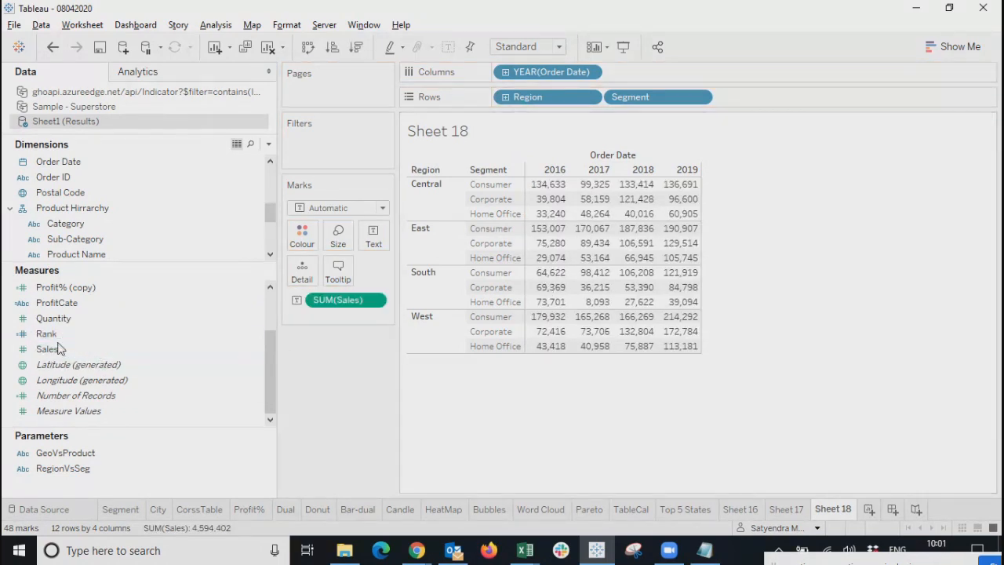
scroll(59, 351, "up", 2)
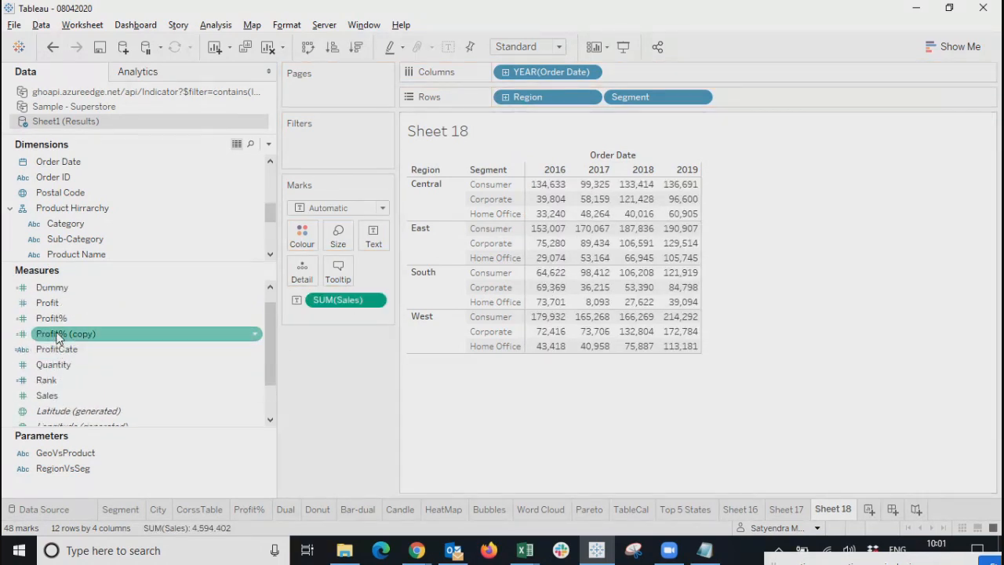
left_click_drag(55, 303, 577, 279)
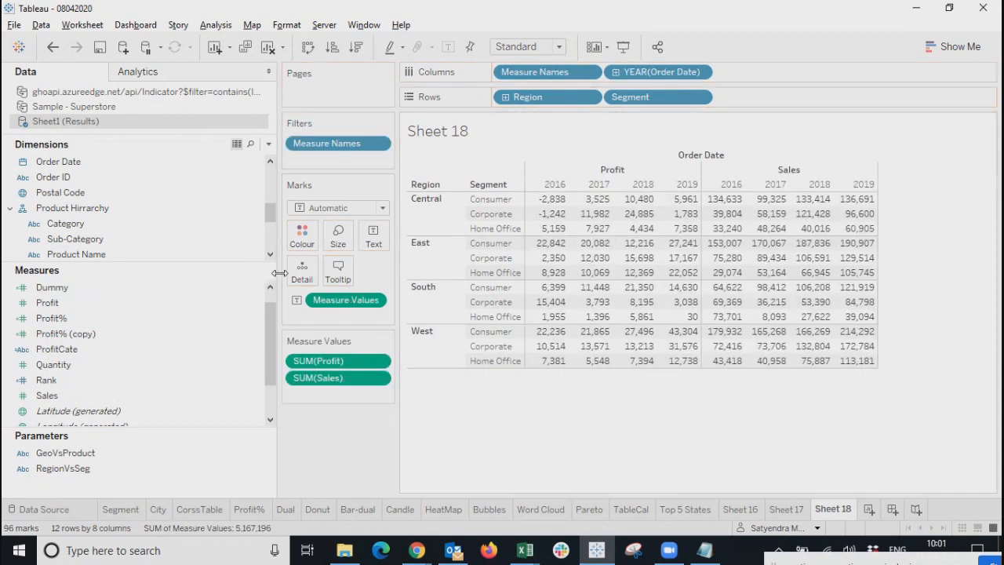
left_click_drag(280, 272, 168, 272)
left_click_drag(138, 269, 127, 269)
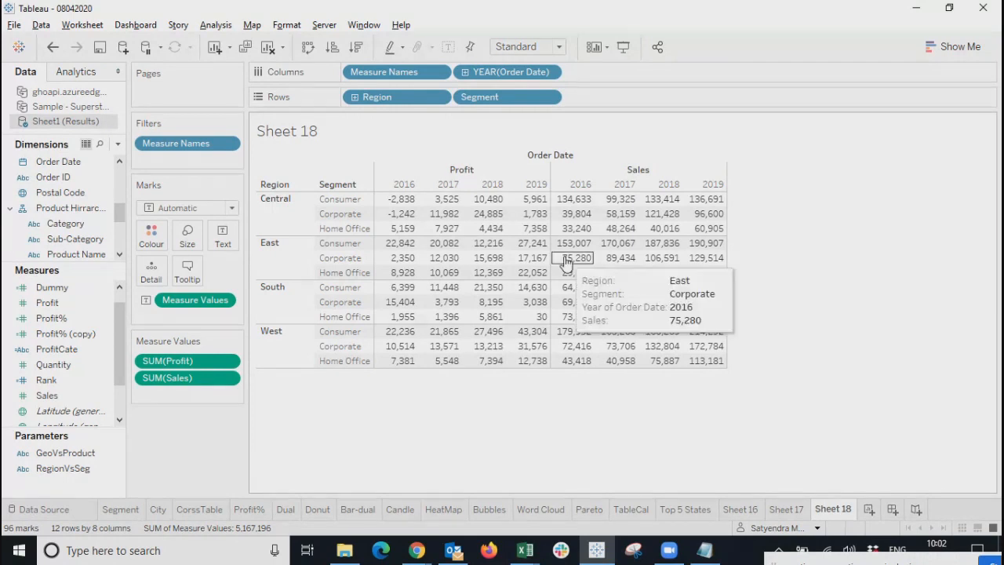
Drill Order Date down through quarters, months and days, then bring up Show Me suggestions.
left_click(465, 72)
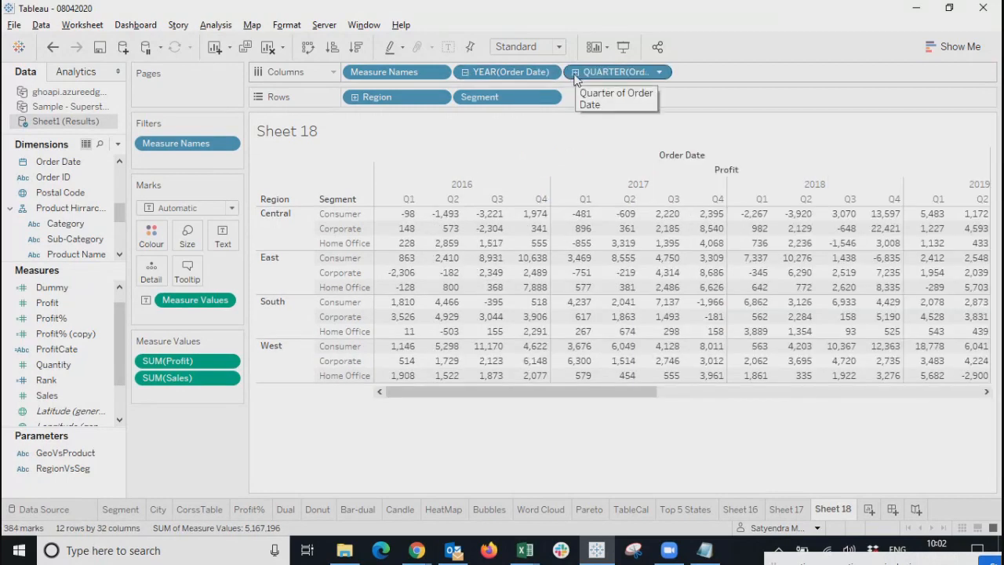
left_click(575, 72)
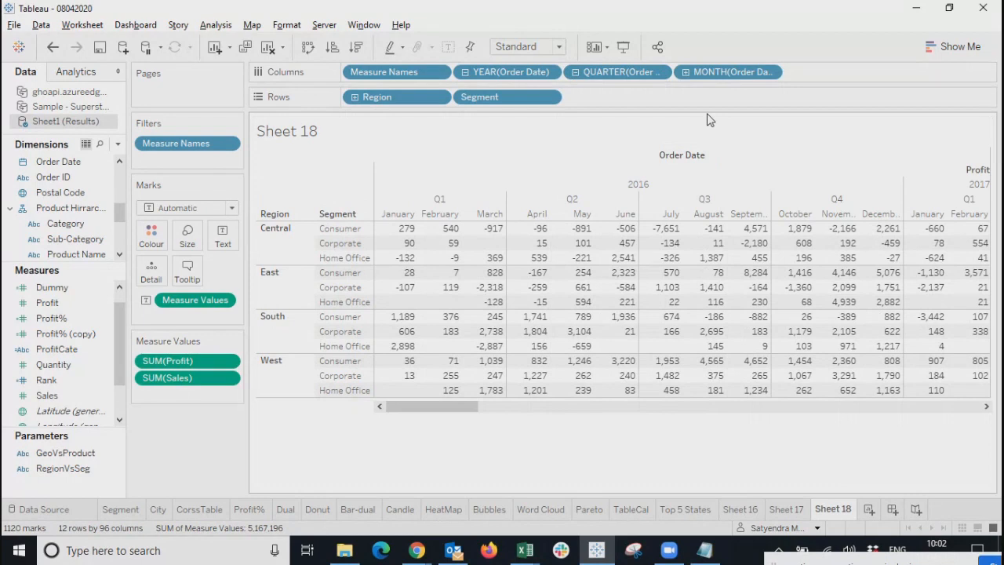
left_click(686, 72)
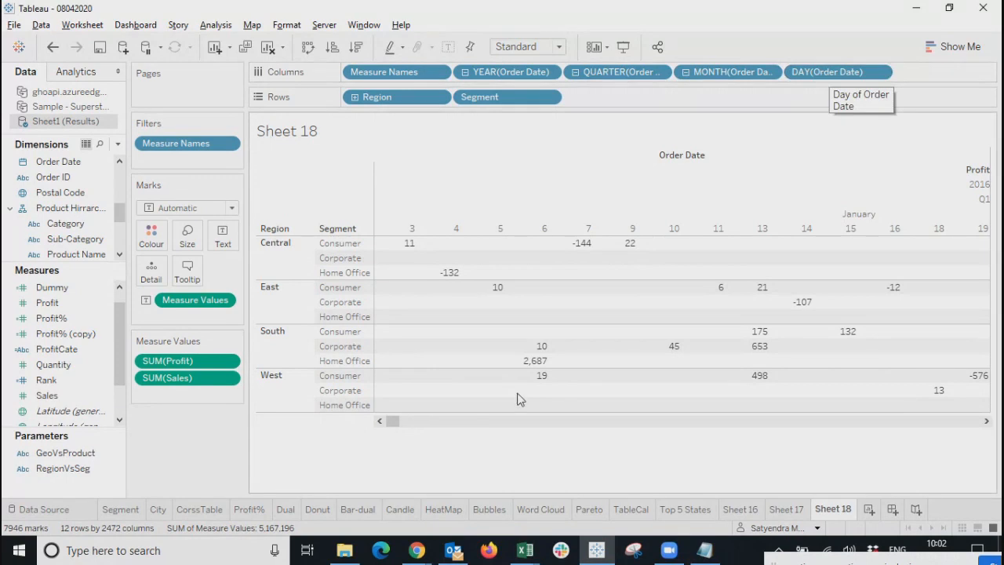
mouse_move(394, 421)
left_mouse_down()
mouse_move(742, 430)
mouse_move(909, 488)
mouse_move(411, 422)
left_mouse_up()
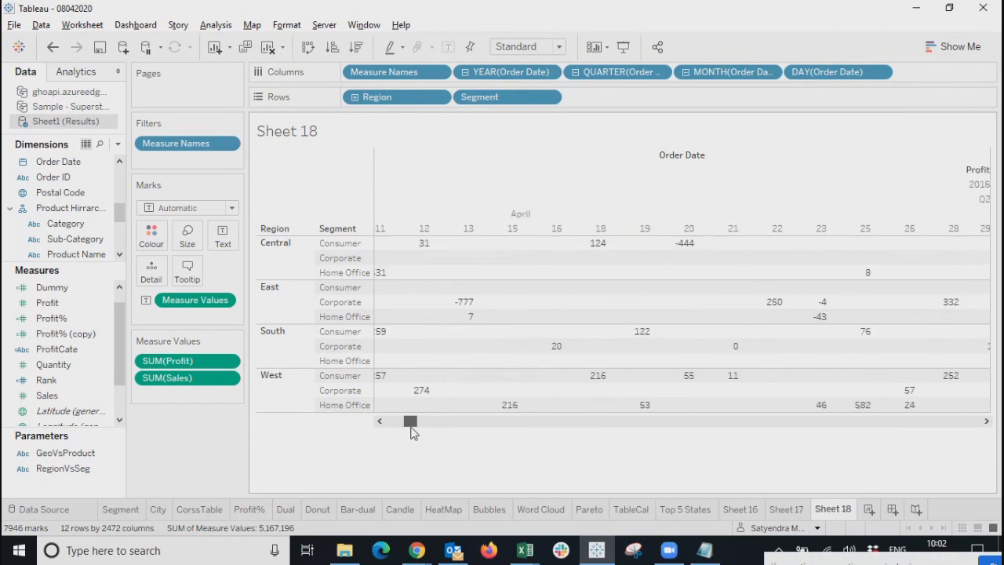
left_click(953, 47)
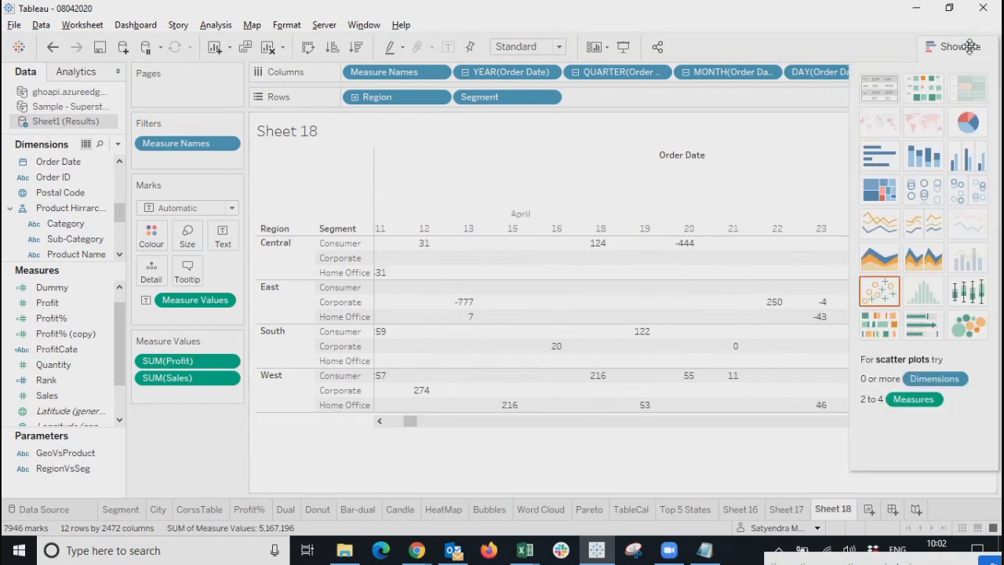
Turn the table into continuous lines and change the day-level Order Date pill to Year.
left_click(879, 224)
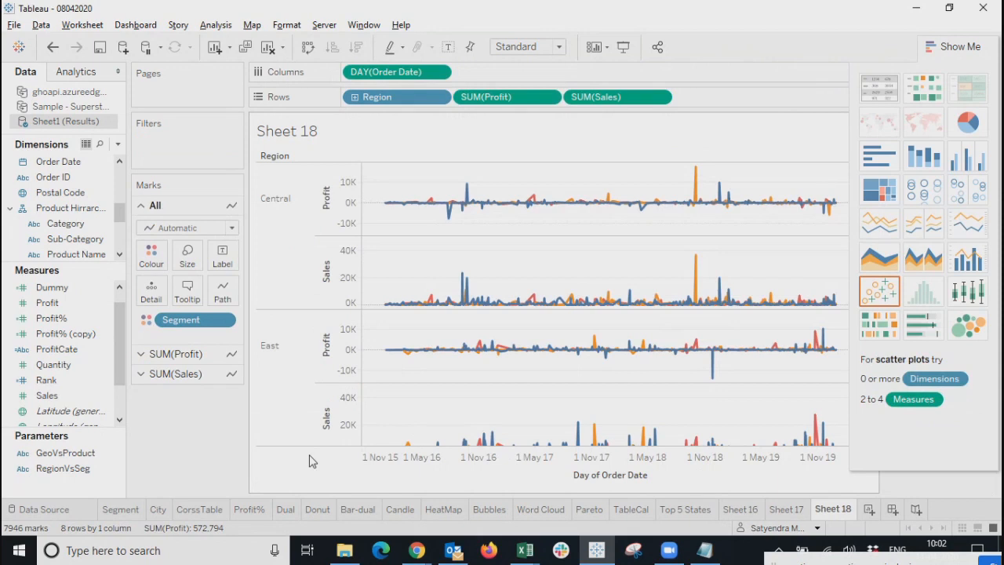
left_click(951, 48)
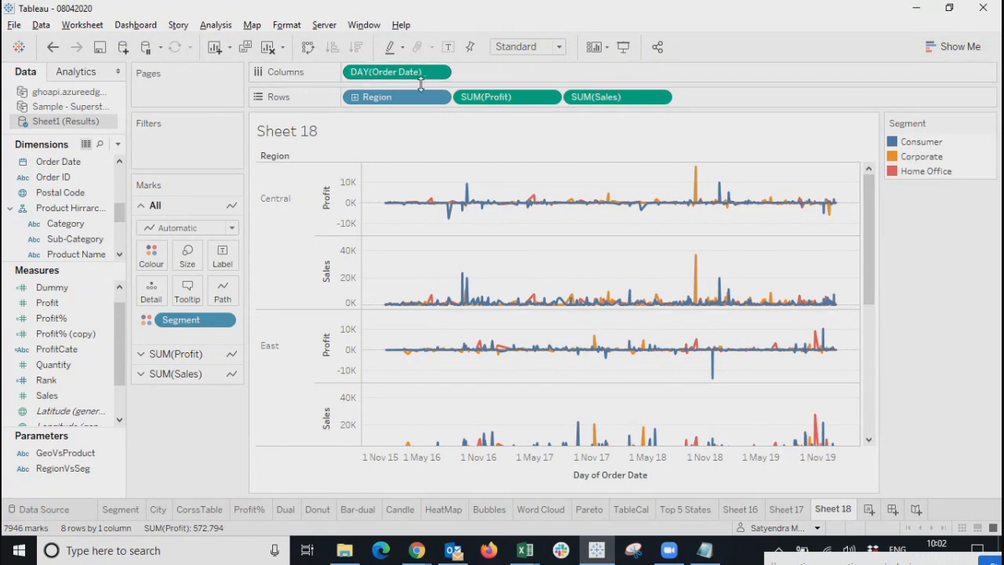
left_click(440, 72)
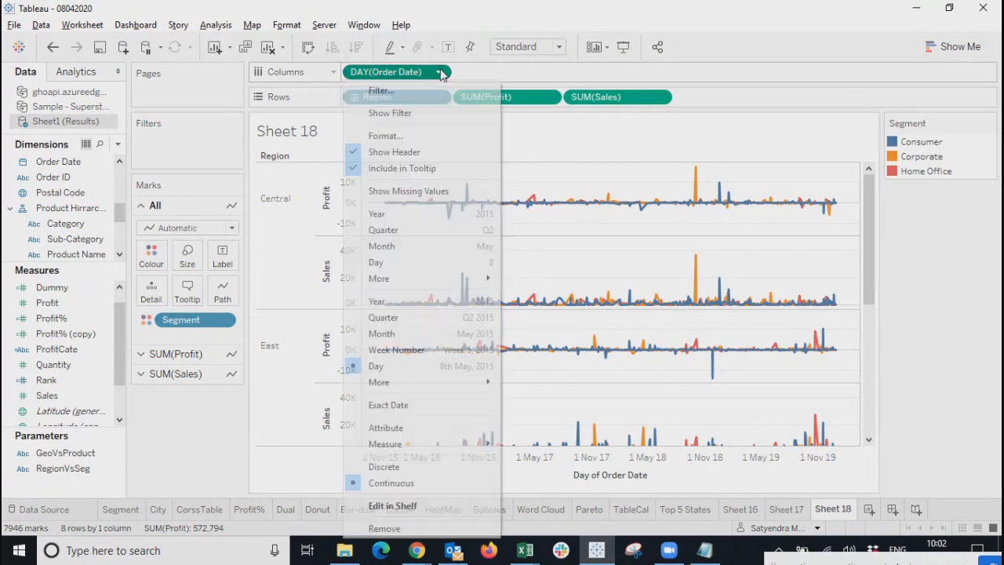
left_click(395, 217)
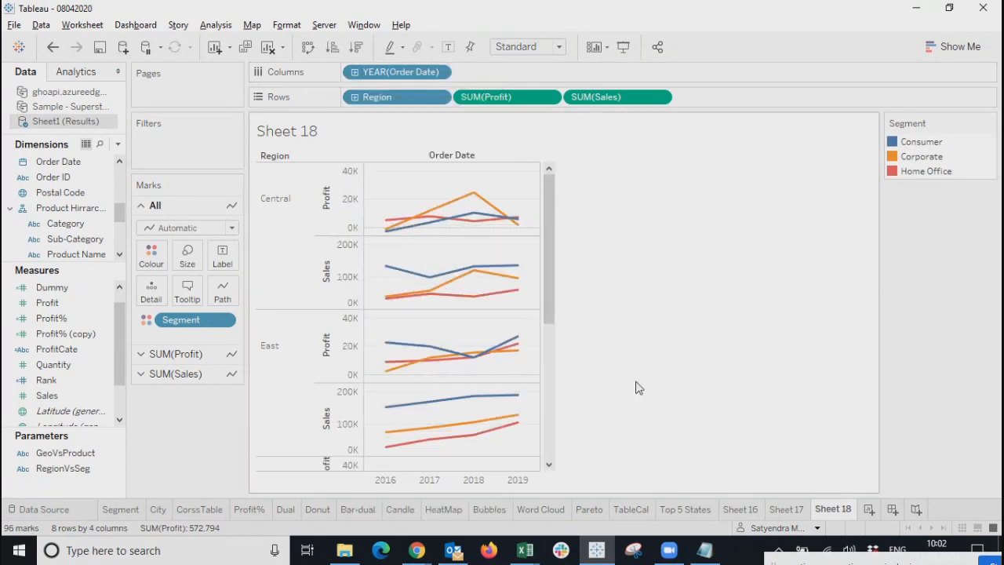
Drill years down to quarters and months, then remove QUARTER and YEAR, leaving months only.
left_click(354, 72)
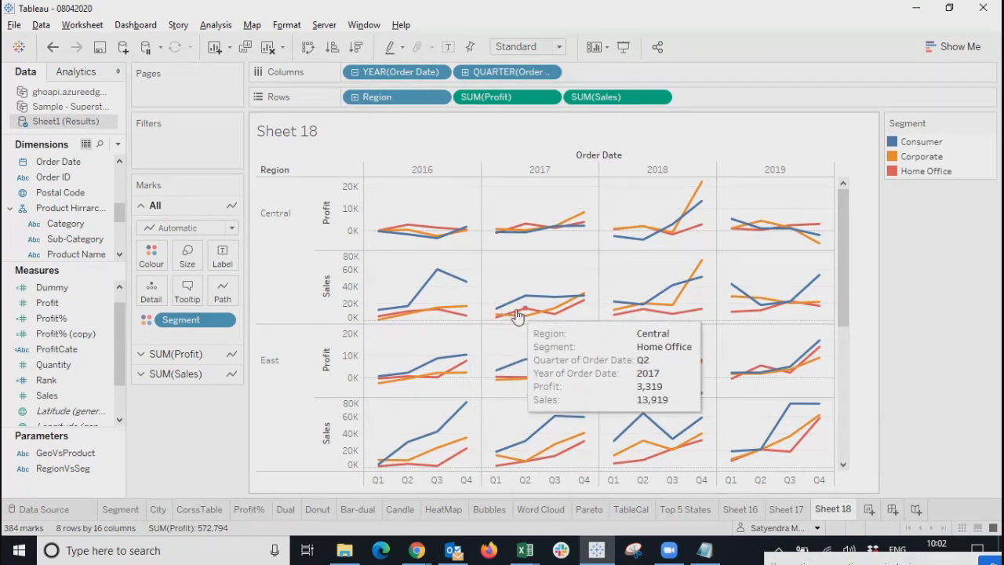
left_click(465, 72)
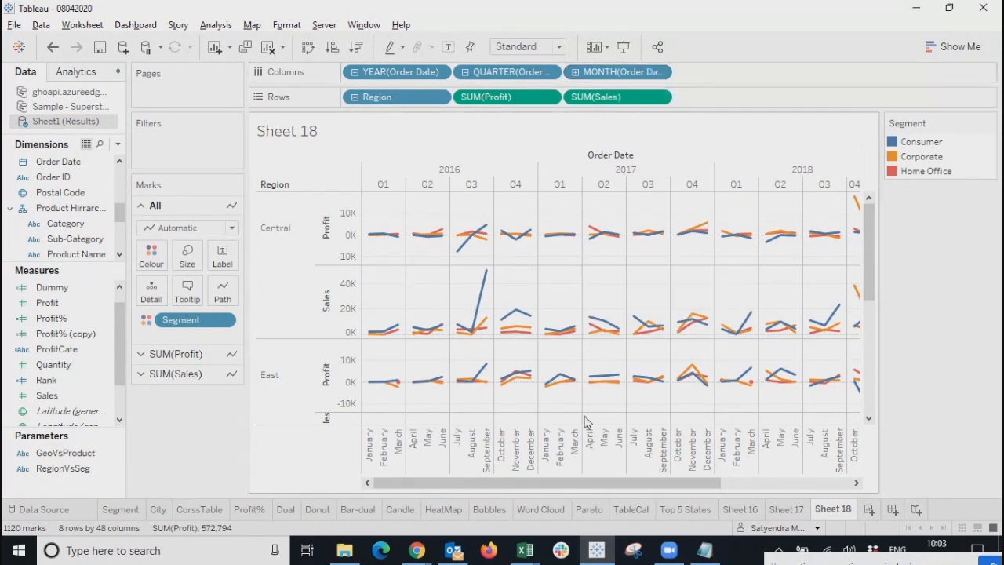
mouse_move(558, 398)
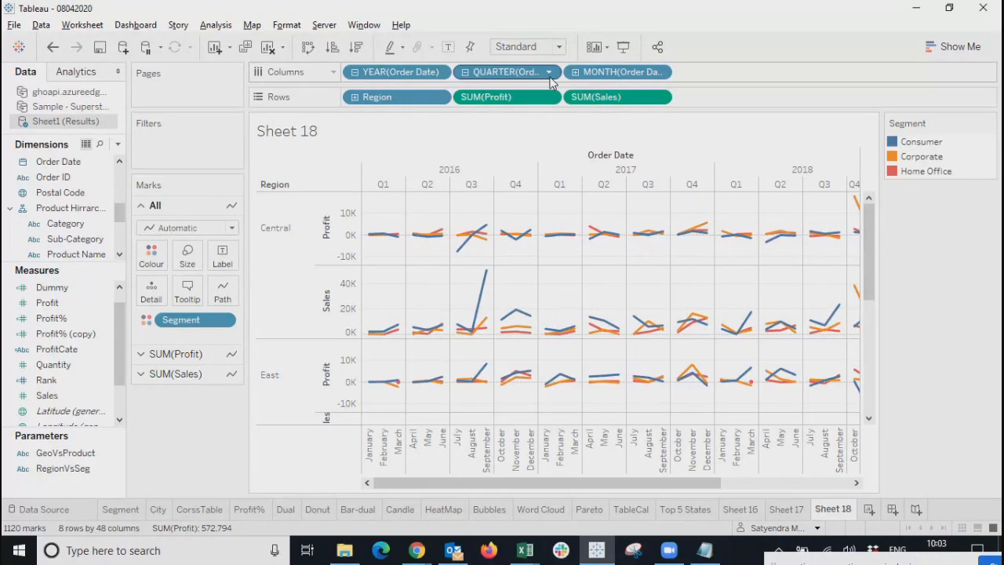
left_click(551, 74)
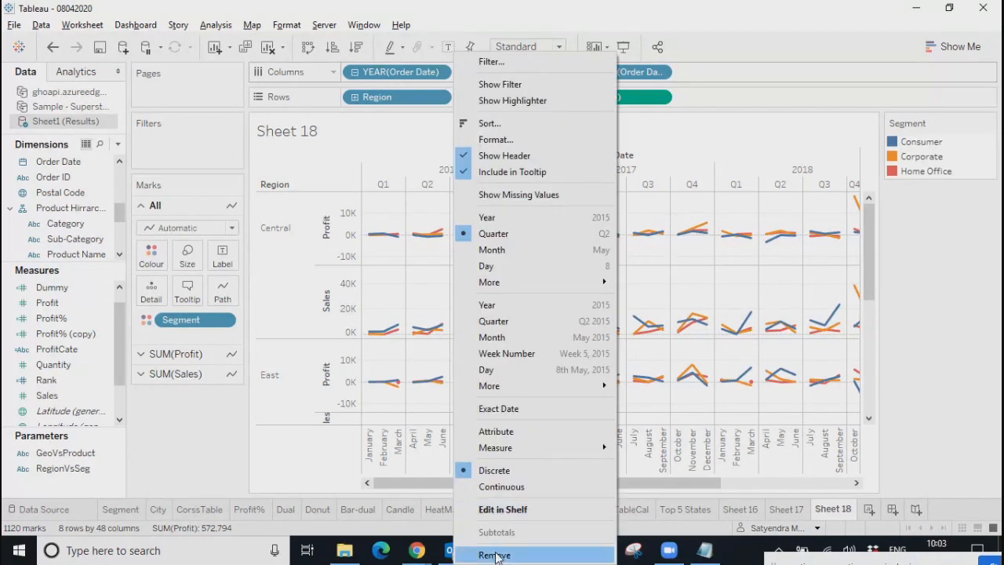
left_click(648, 553)
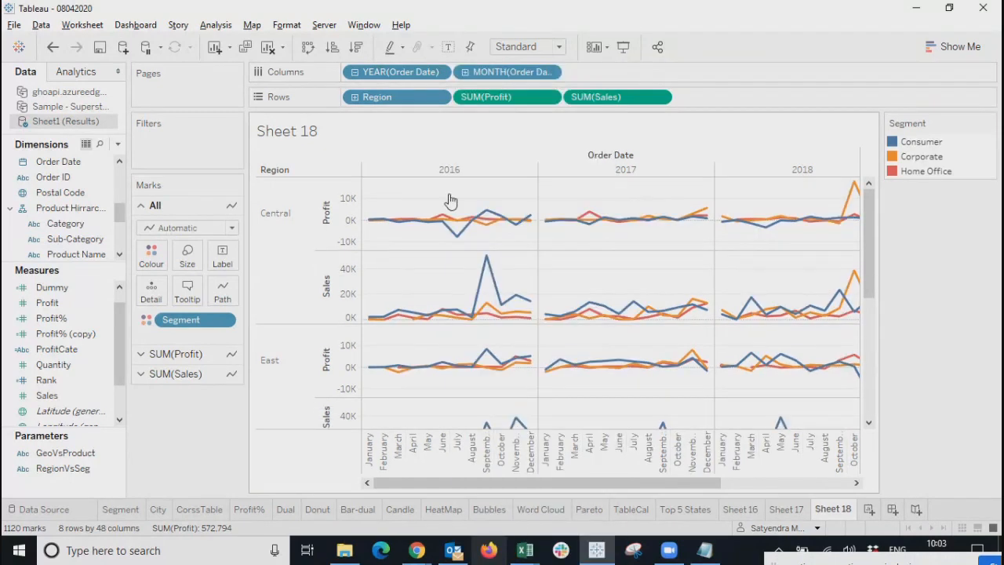
left_click(442, 72)
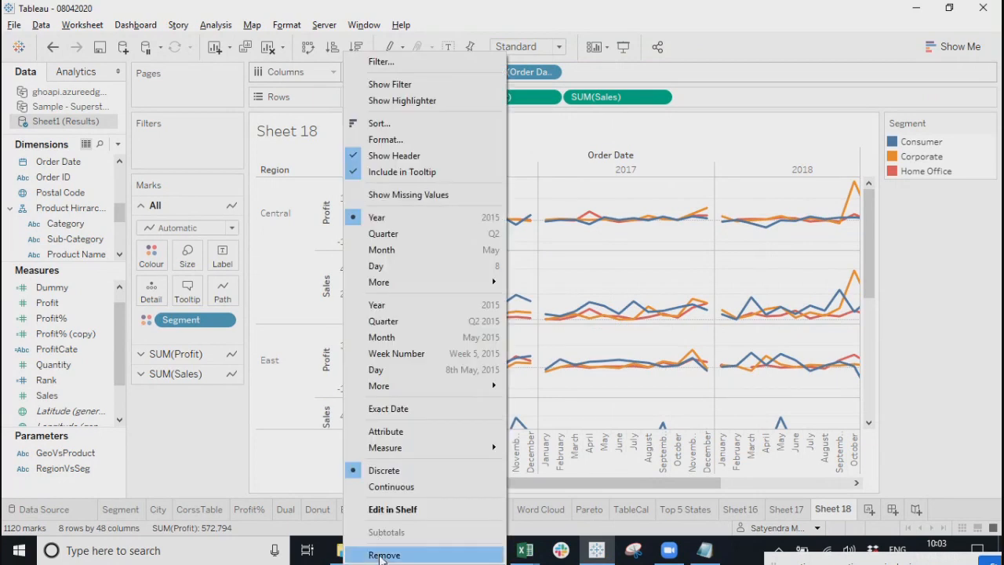
left_click(384, 554)
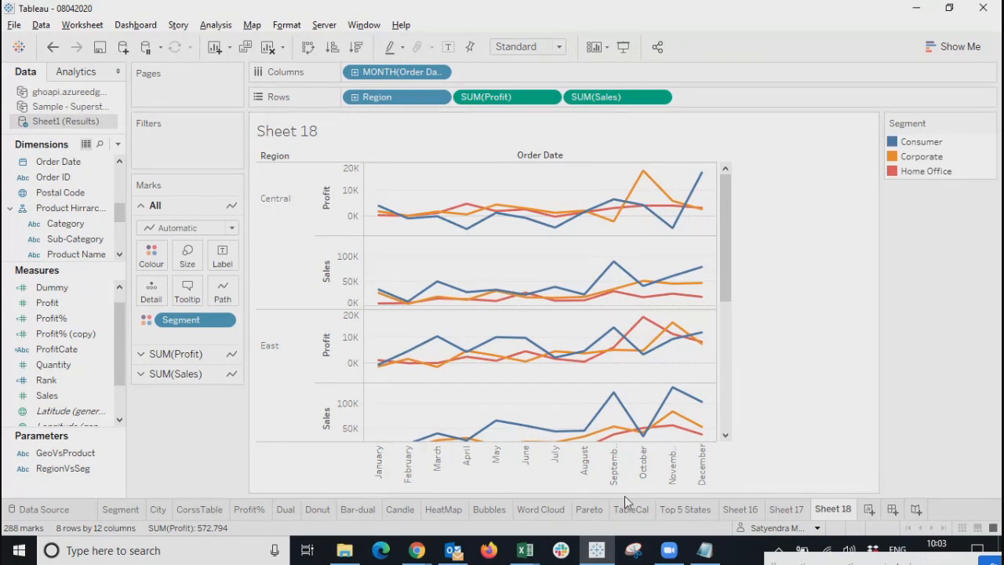
left_click(725, 385)
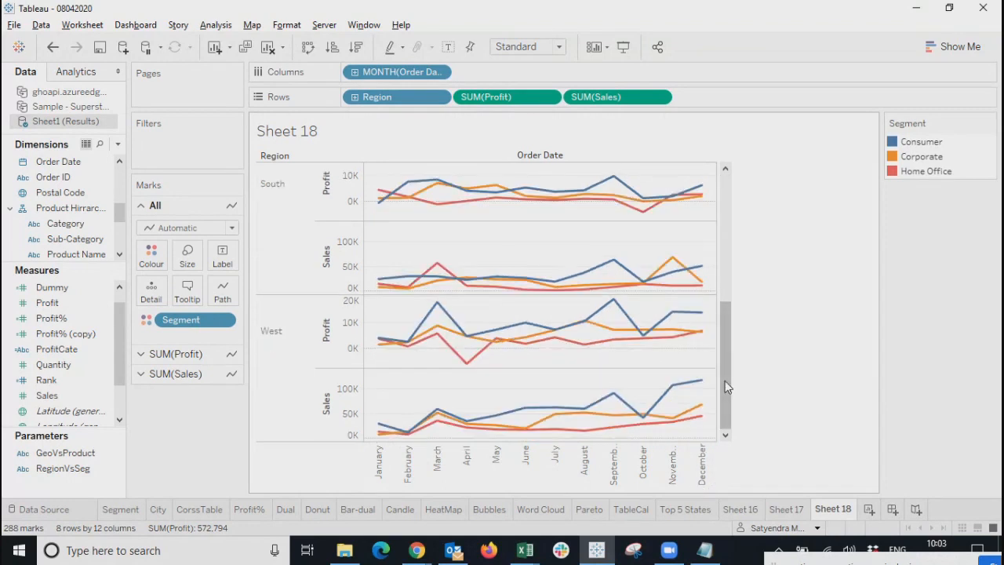
left_click_drag(725, 380, 768, 267)
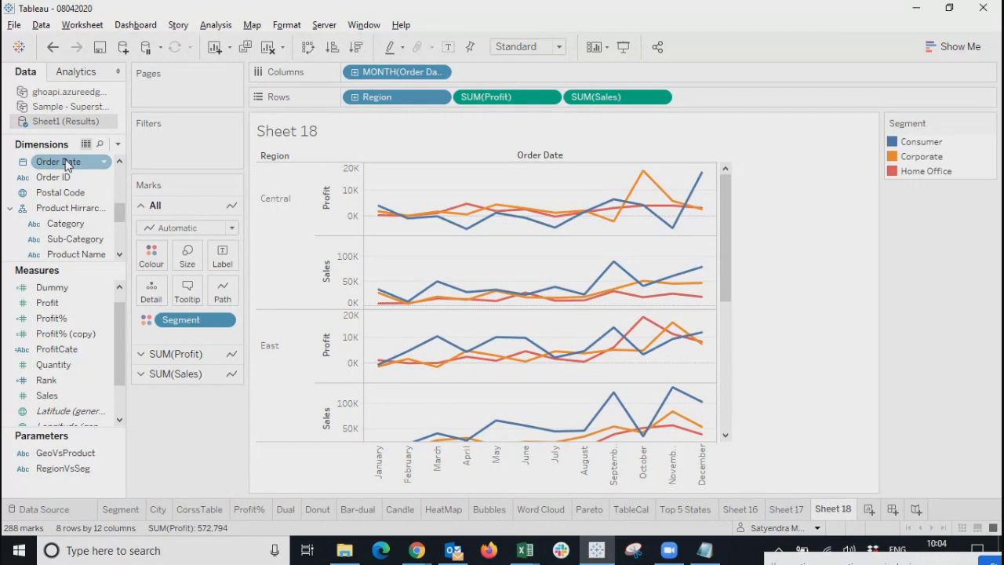
Add a year filter on Order Date displayed as a single-value dropdown.
right_click(67, 163)
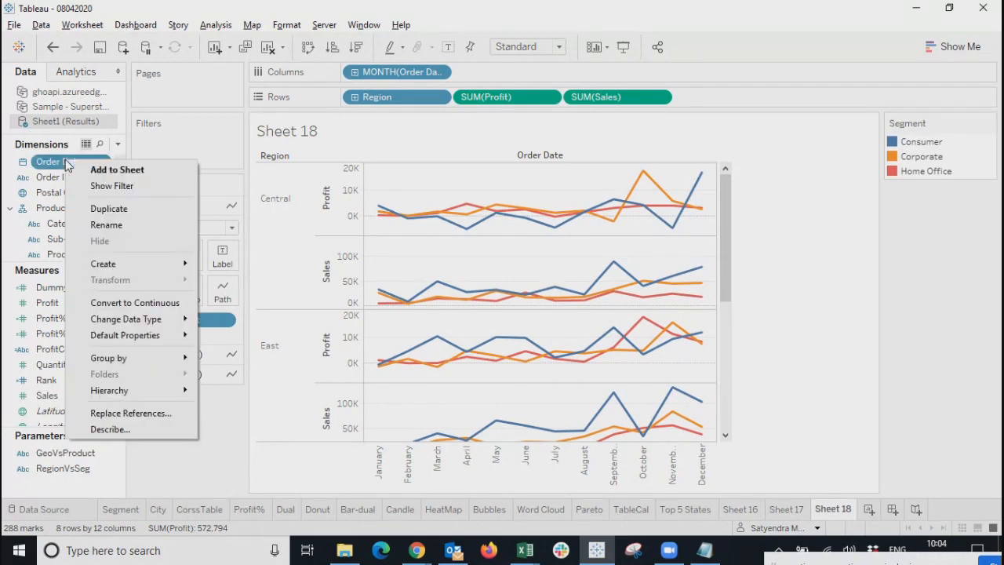
left_click(116, 188)
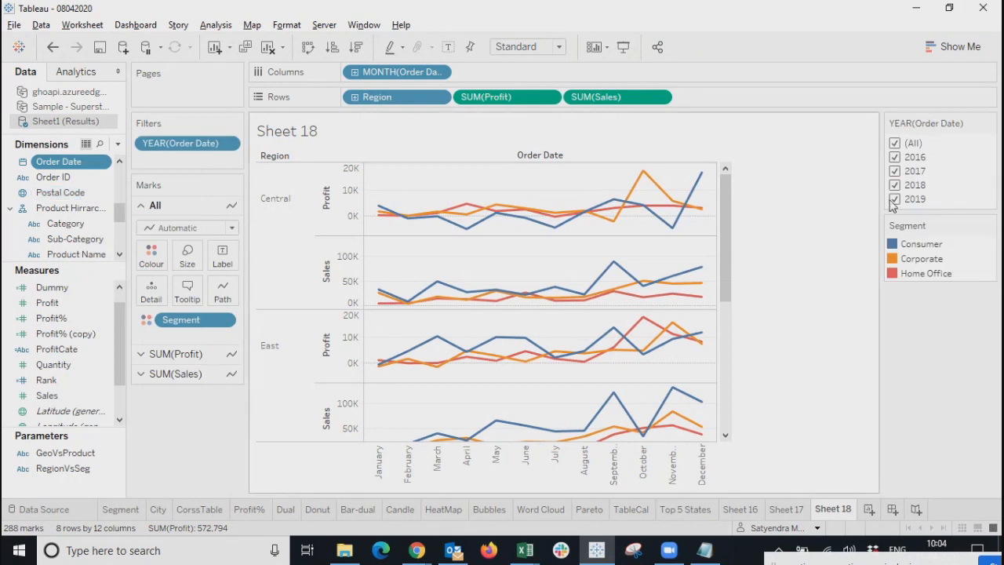
left_click(989, 123)
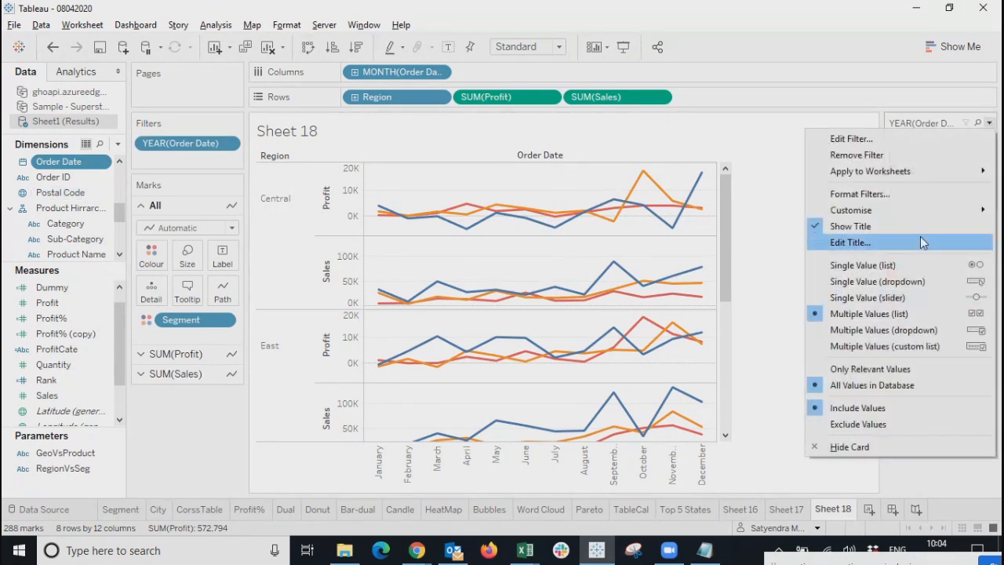
left_click(897, 281)
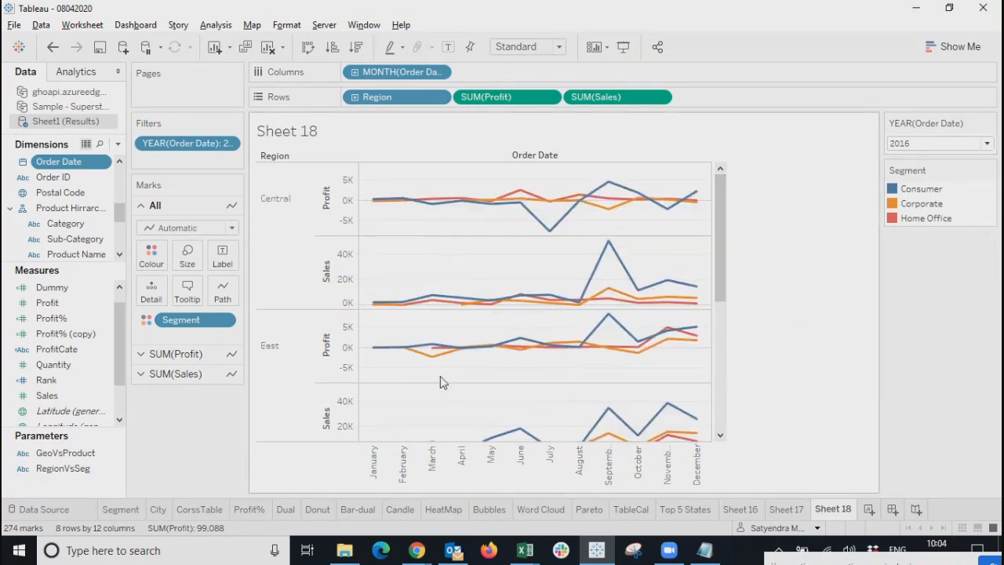
Filter the chart to 2017, then switch the year filter to 2018.
left_click(953, 146)
left_click(919, 189)
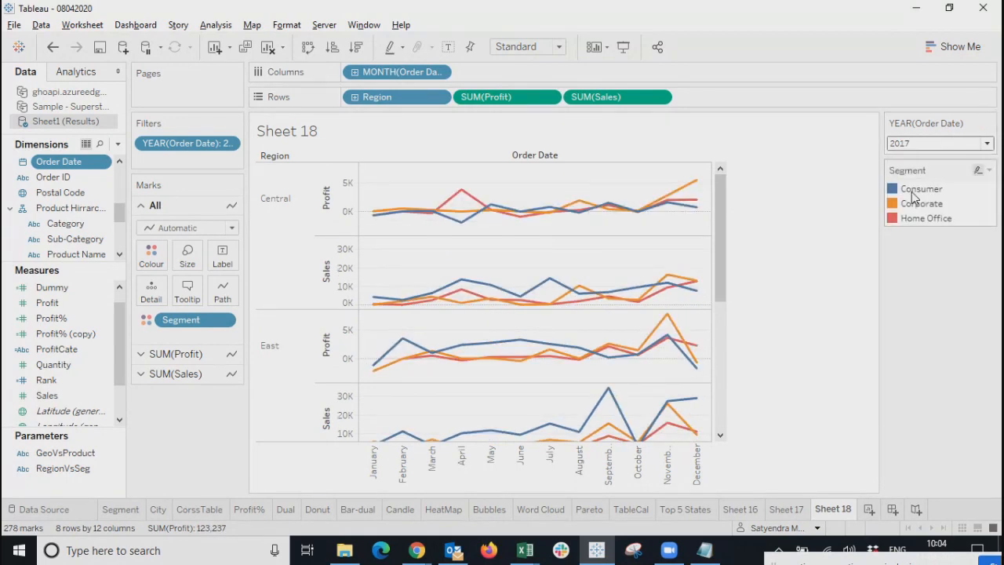
left_click(936, 146)
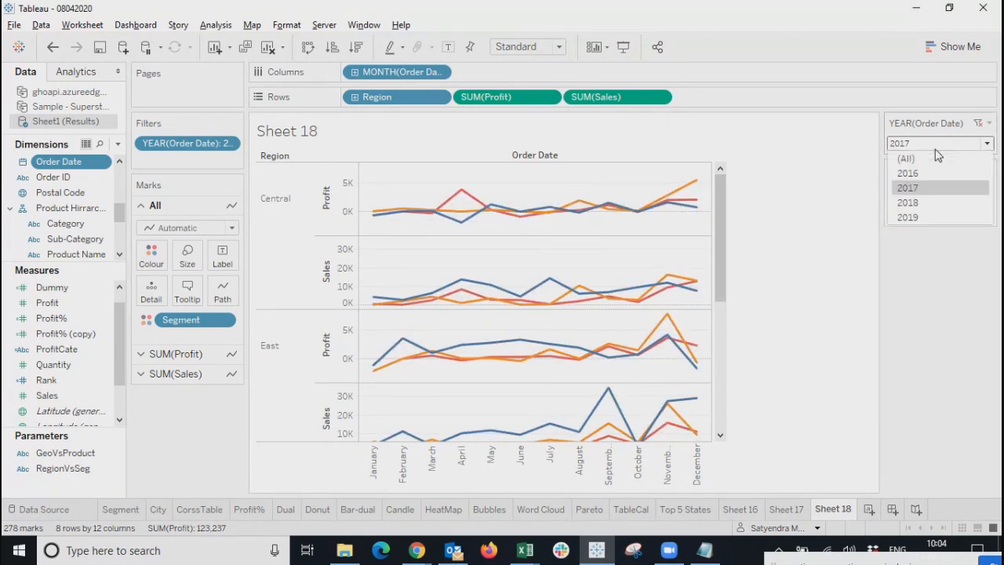
left_click(923, 202)
left_click_drag(720, 242, 717, 146)
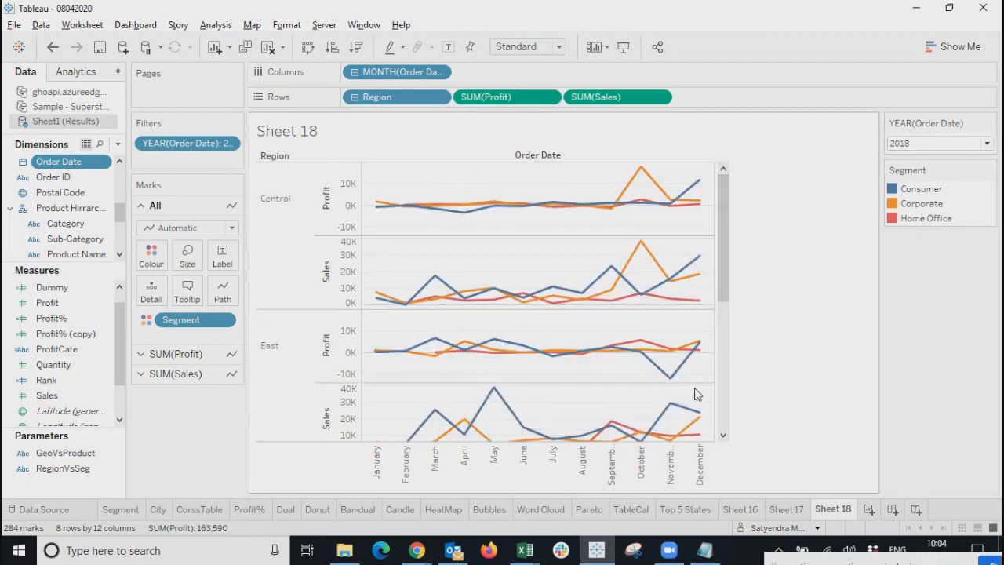
Rebuild the date axis as Year, Quarter and Month, then set the year filter to 2017.
left_click(355, 73)
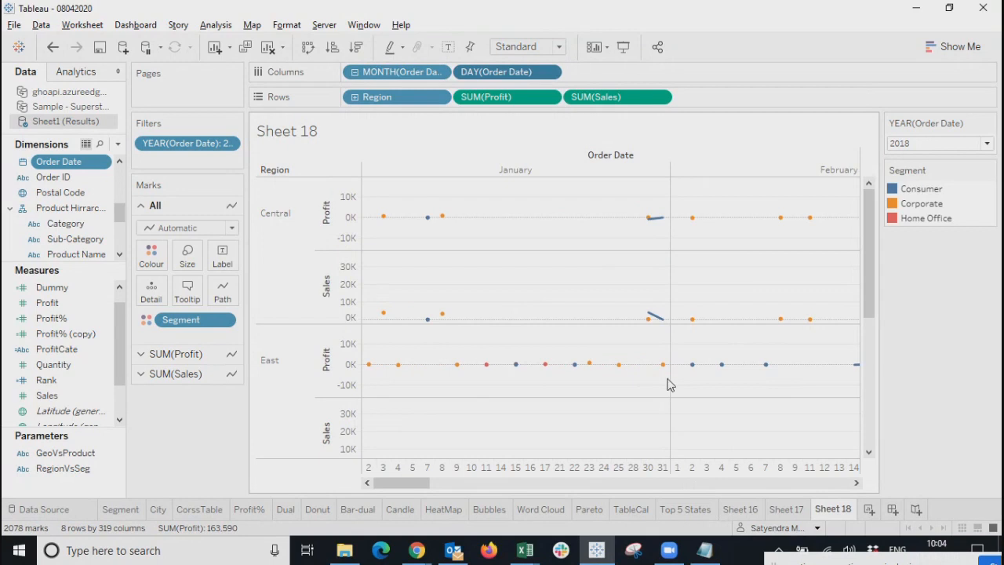
left_click(356, 73)
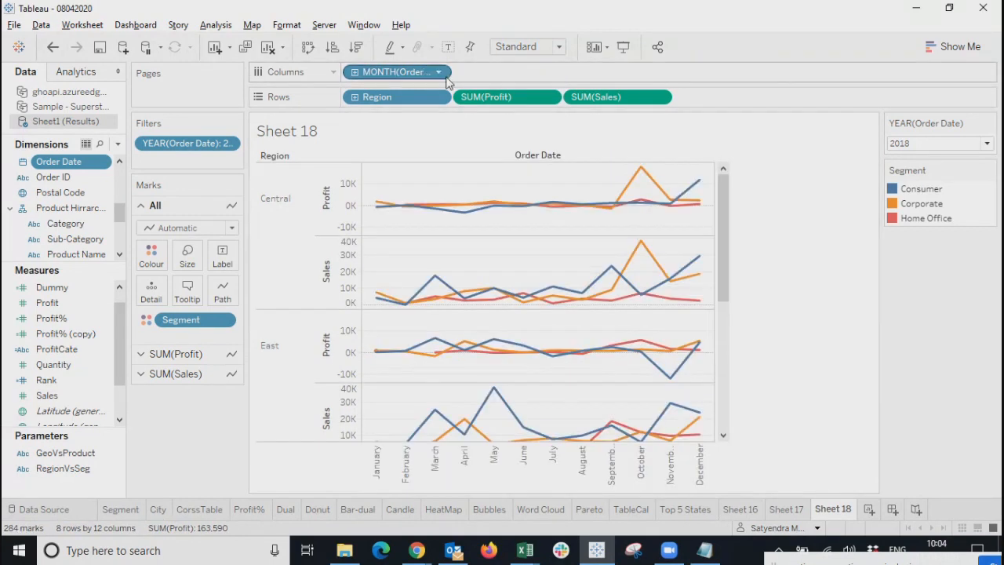
left_click(437, 72)
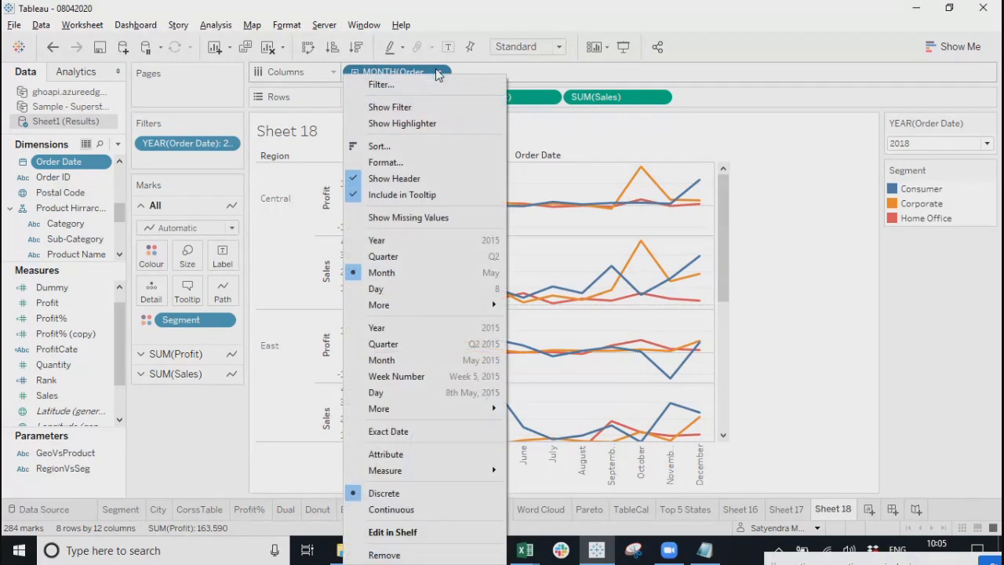
left_click(372, 240)
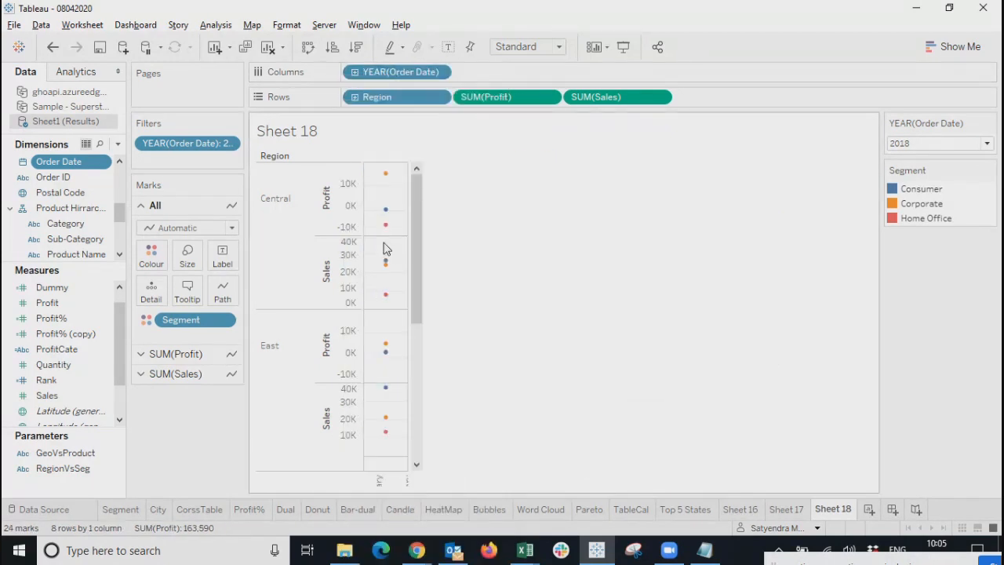
left_click(354, 71)
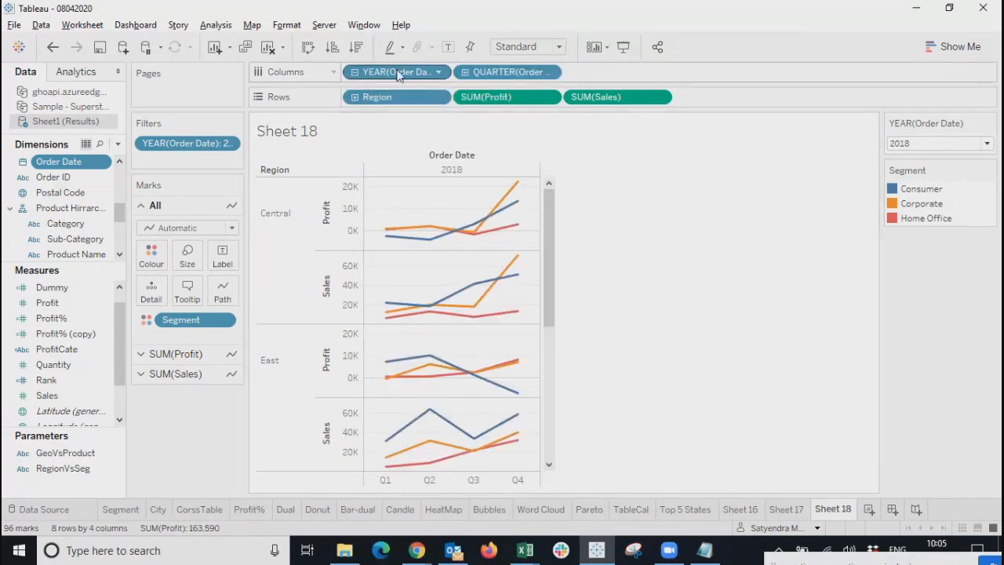
left_click(465, 72)
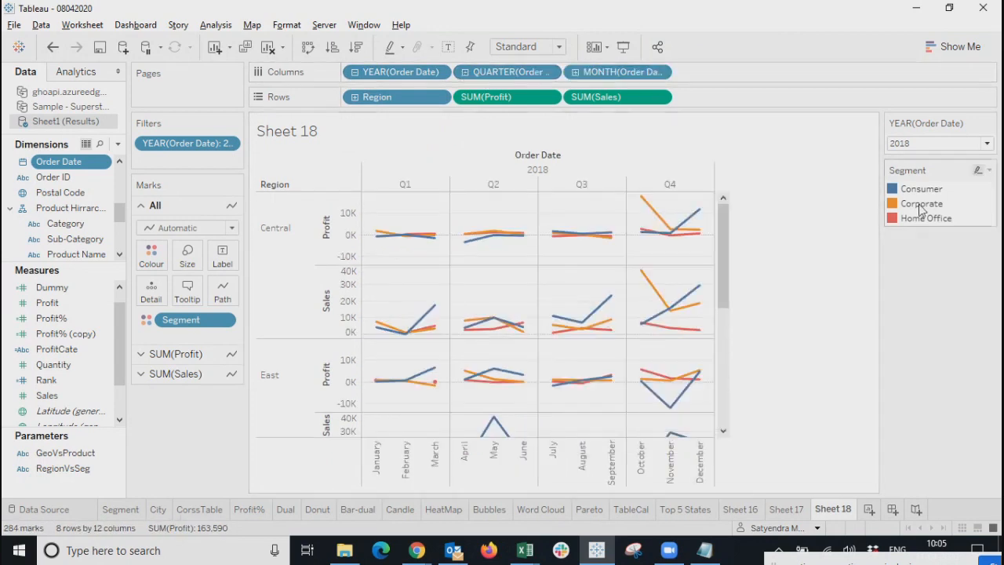
left_click(921, 145)
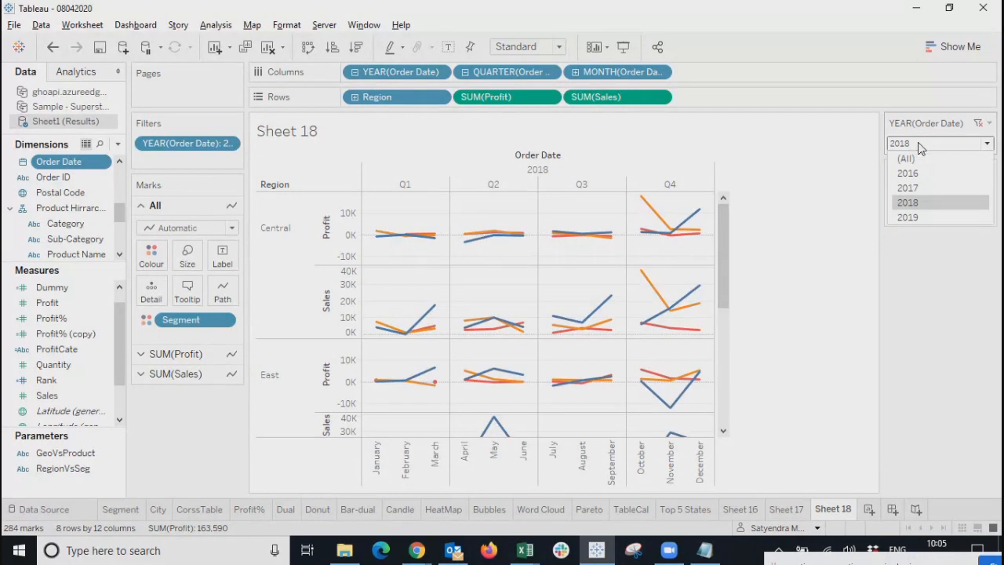
left_click(914, 188)
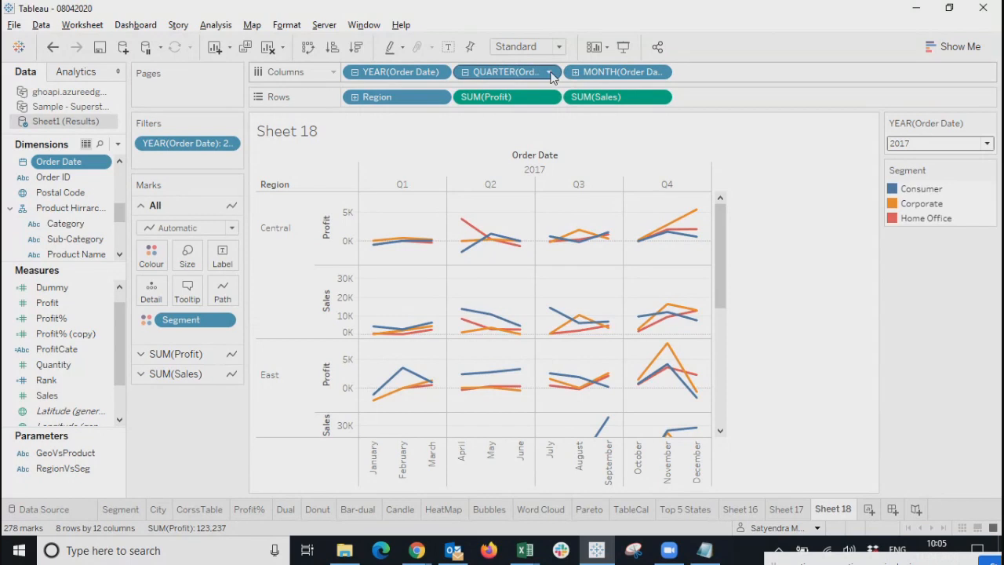
Remove the QUARTER level and set the year filter to (All), keeping year and month.
left_click(554, 72)
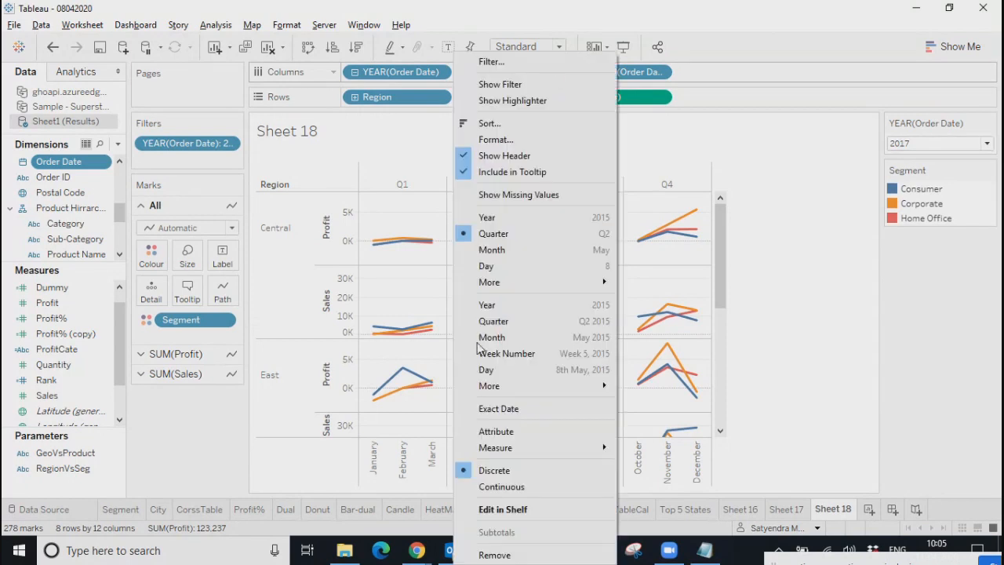
left_click(494, 555)
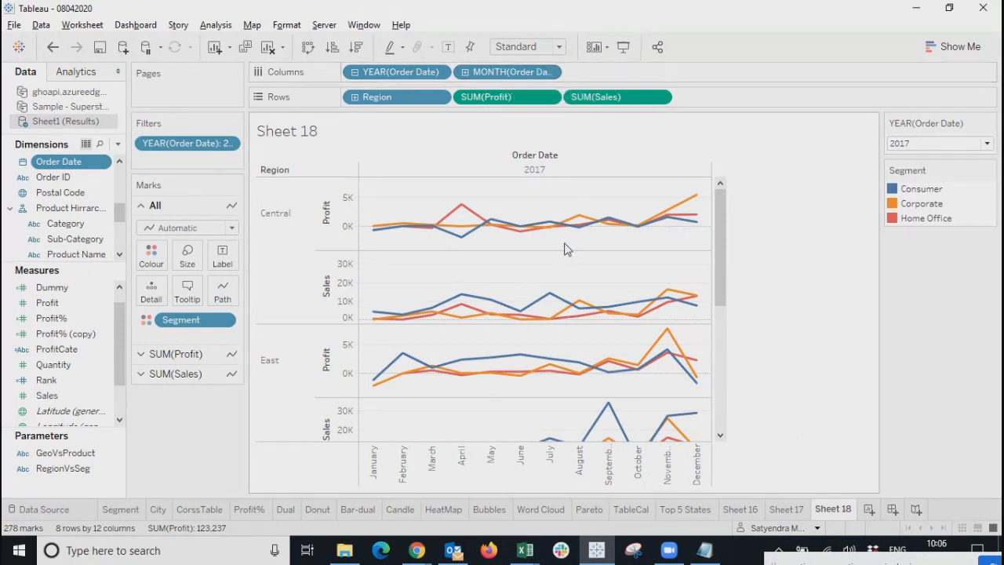
left_click(931, 147)
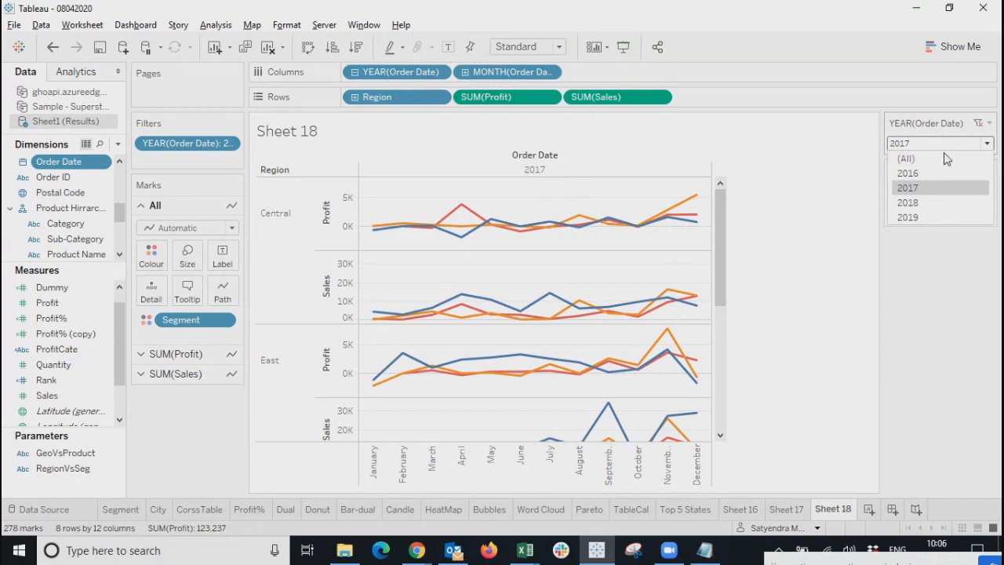
left_click(923, 160)
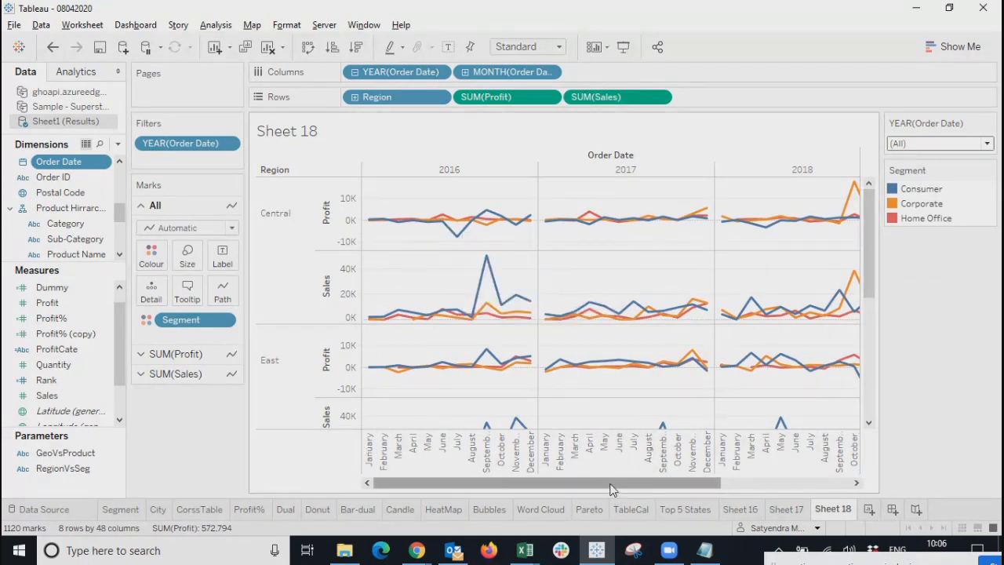
left_click_drag(612, 486, 545, 482)
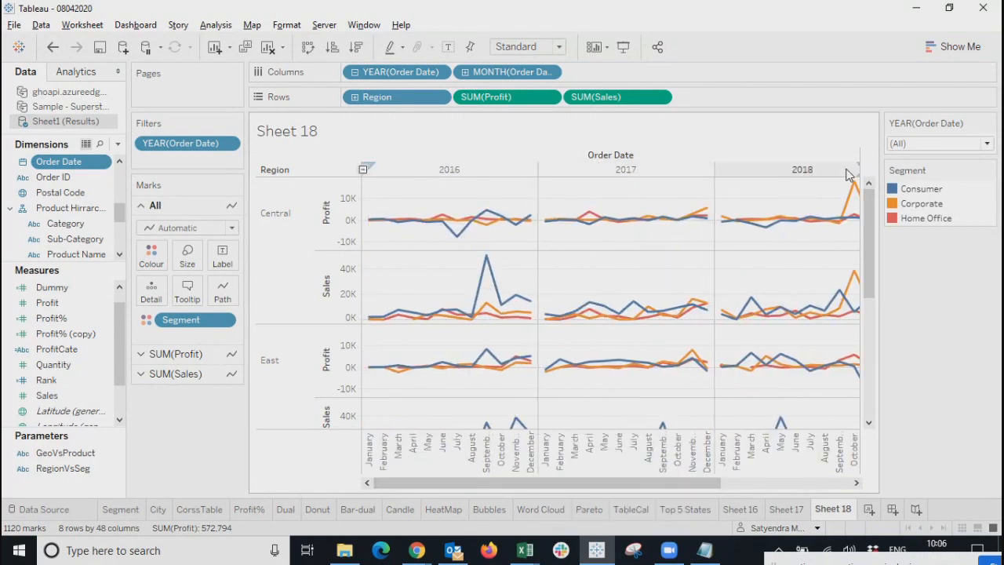
mouse_move(636, 315)
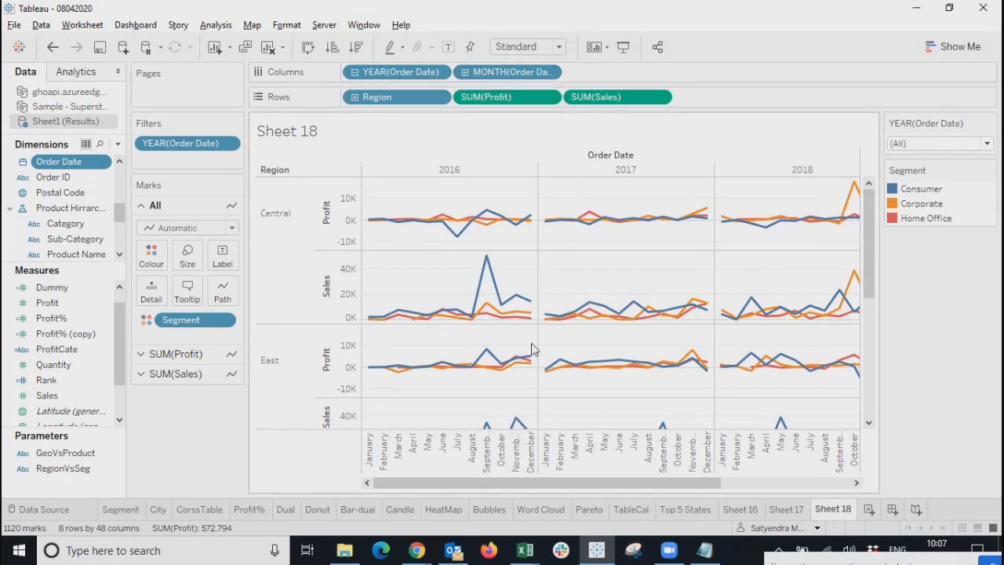
Filter the monthly Profit and Sales lines to 2016, drilling to days and back to months.
left_click(466, 72)
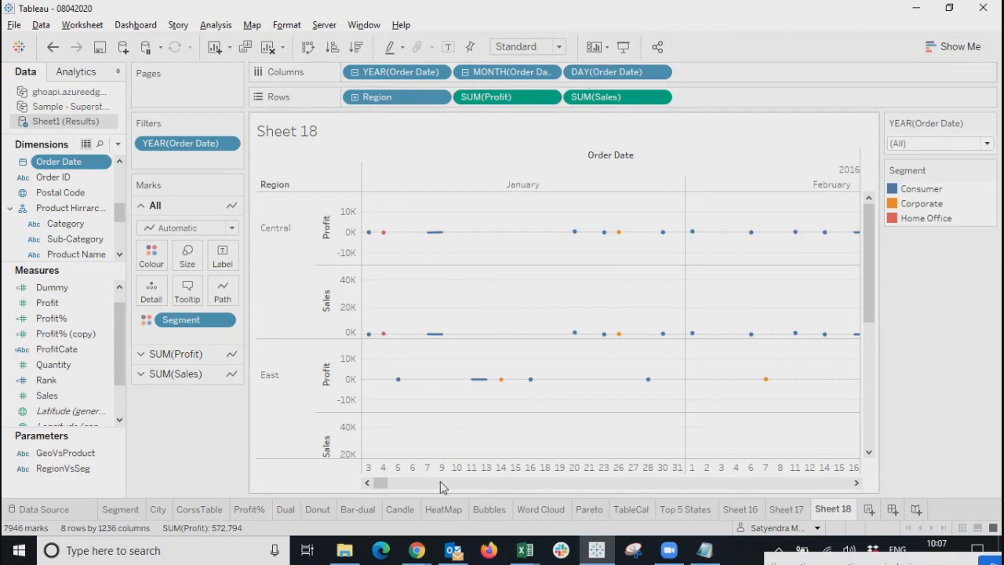
mouse_move(381, 482)
left_mouse_down()
mouse_move(456, 484)
mouse_move(381, 483)
left_mouse_up()
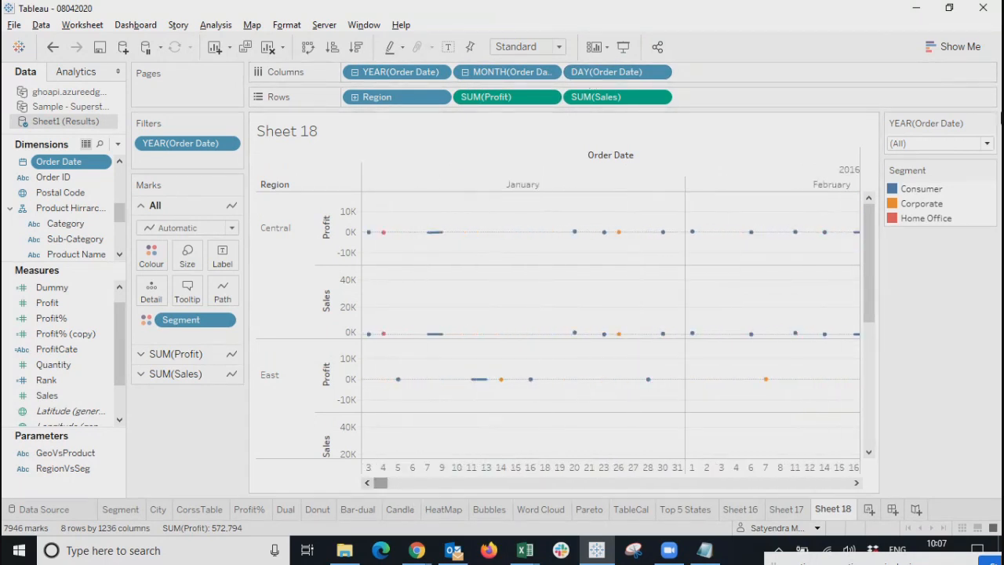
left_click(920, 144)
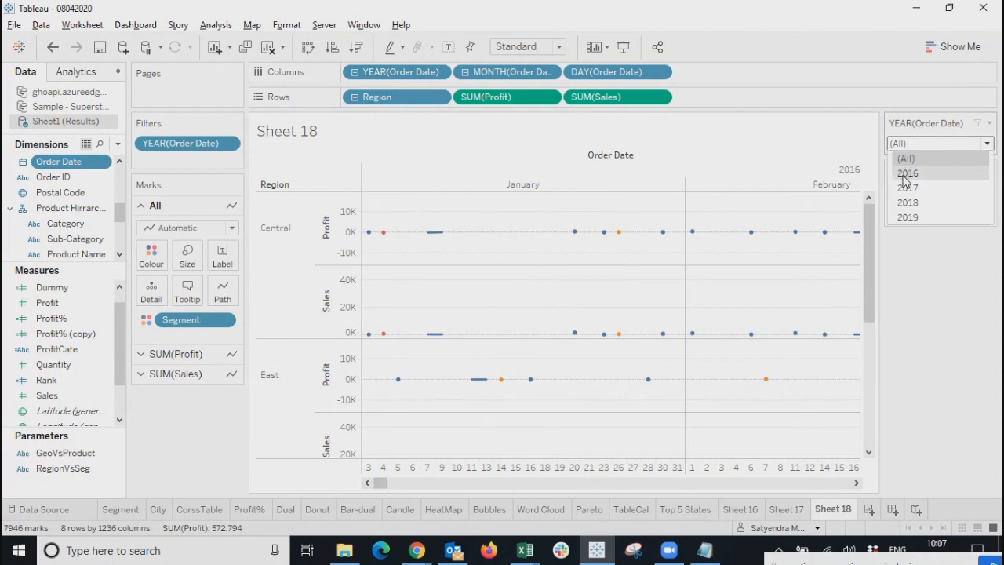
left_click(907, 184)
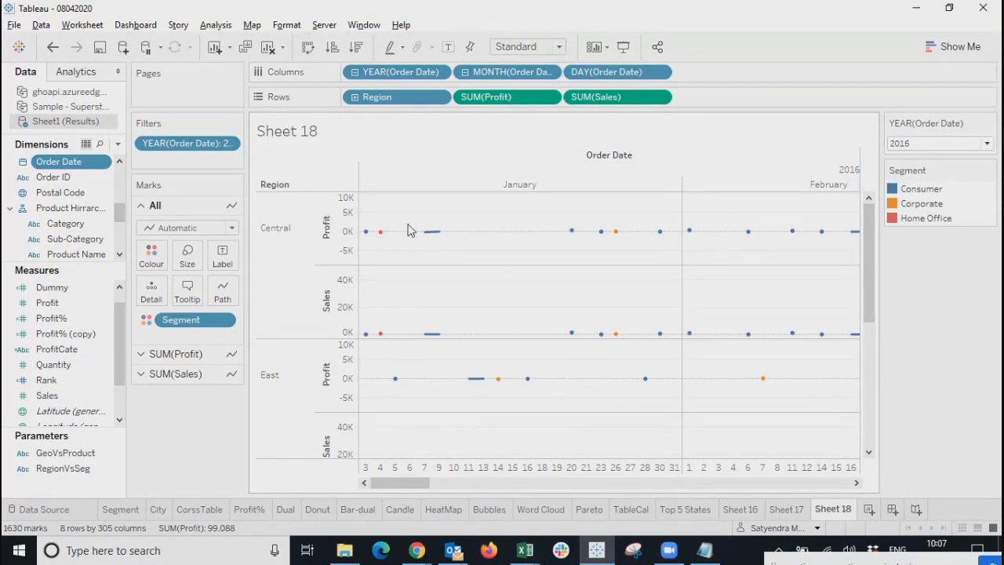
mouse_move(403, 481)
left_mouse_down()
mouse_move(823, 475)
mouse_move(403, 475)
left_mouse_up()
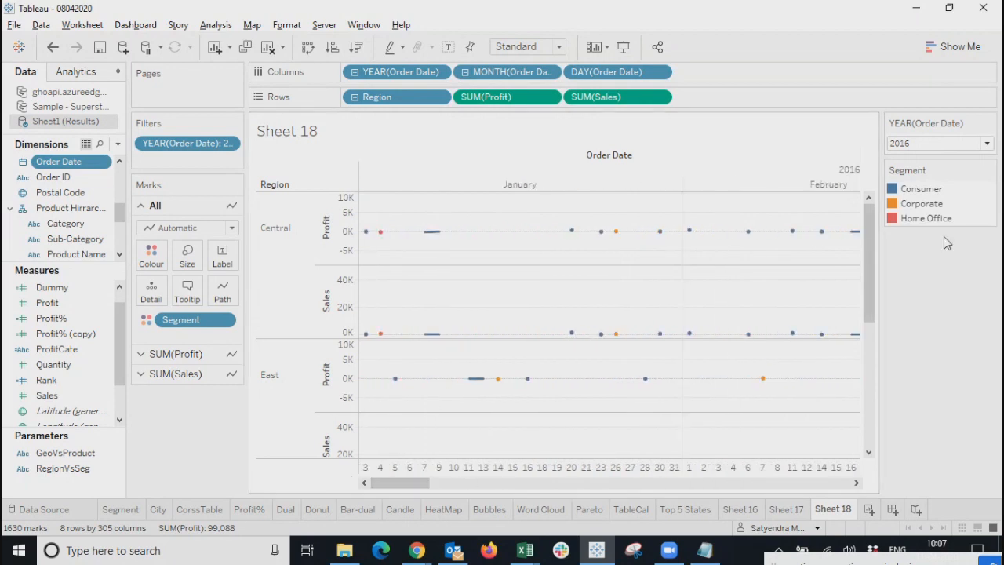
left_click(465, 72)
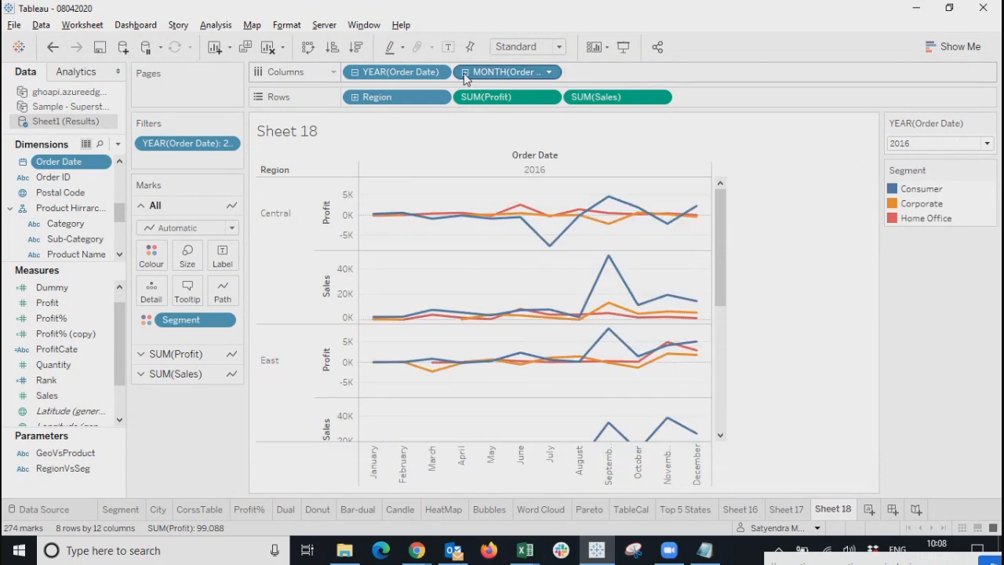
Toggle the year filter between (All) and 2016 to compare the lines.
left_click(930, 144)
left_click(902, 164)
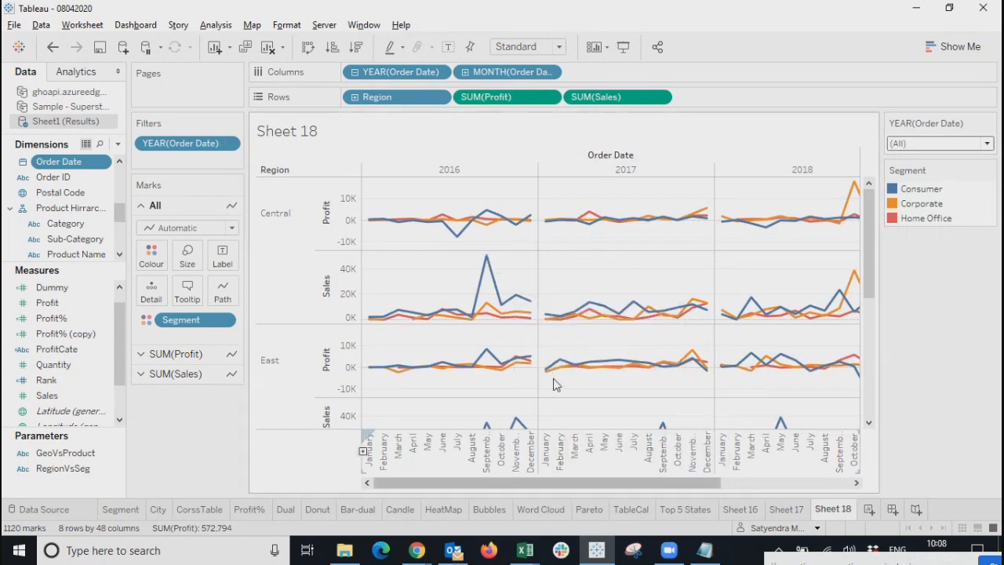
left_click(933, 144)
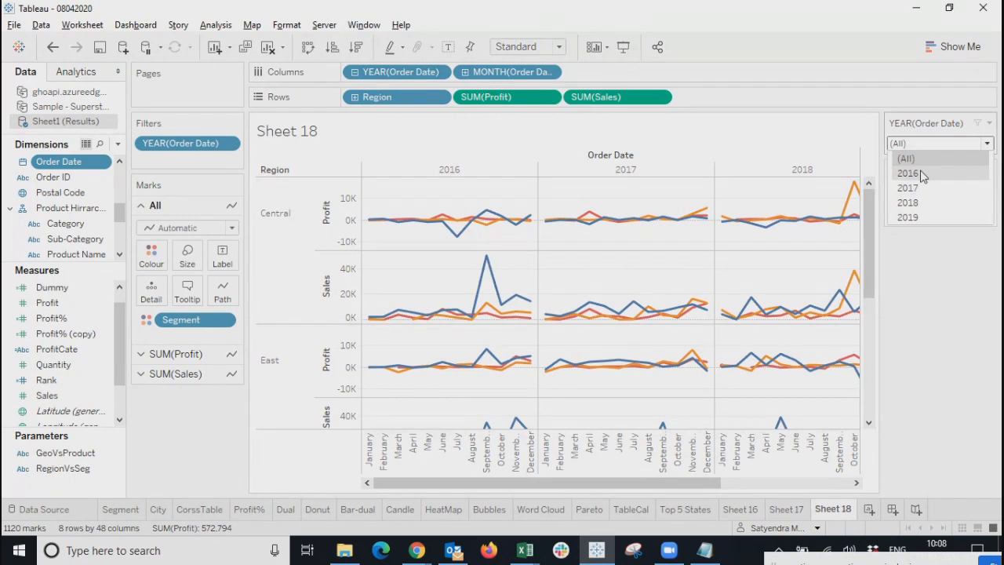
left_click(923, 175)
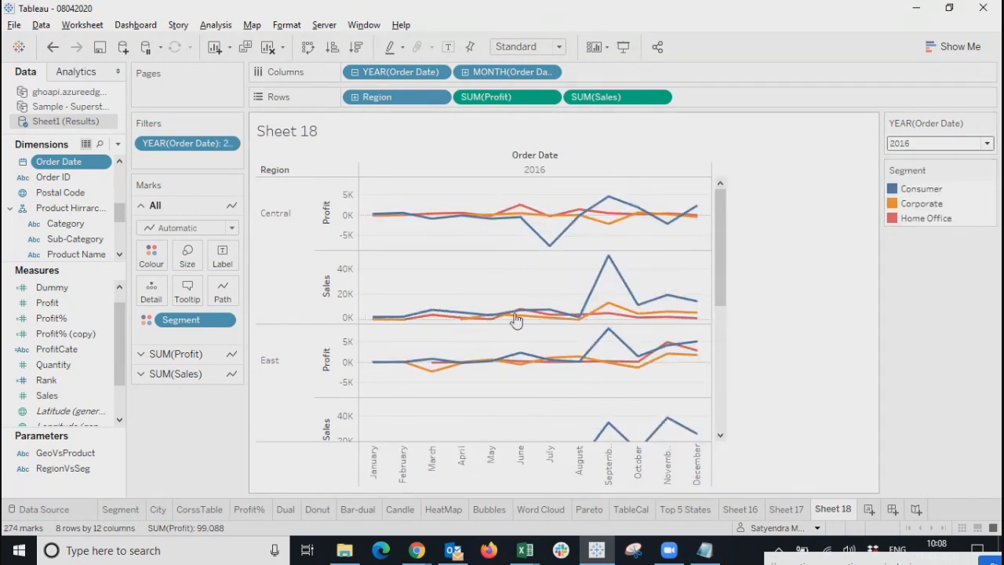
left_click(977, 143)
left_click(913, 160)
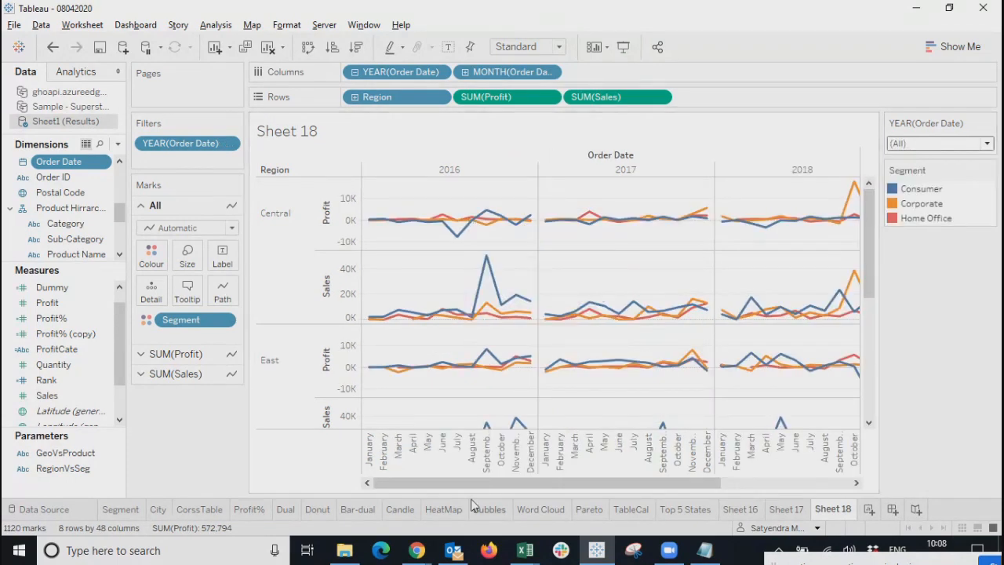
left_click_drag(474, 488, 437, 487)
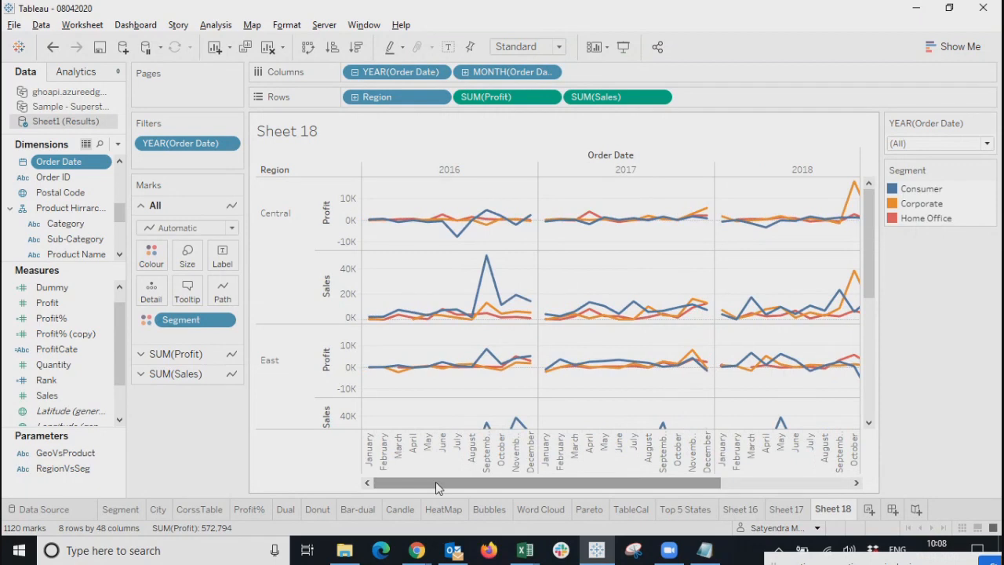
left_click_drag(435, 482, 375, 496)
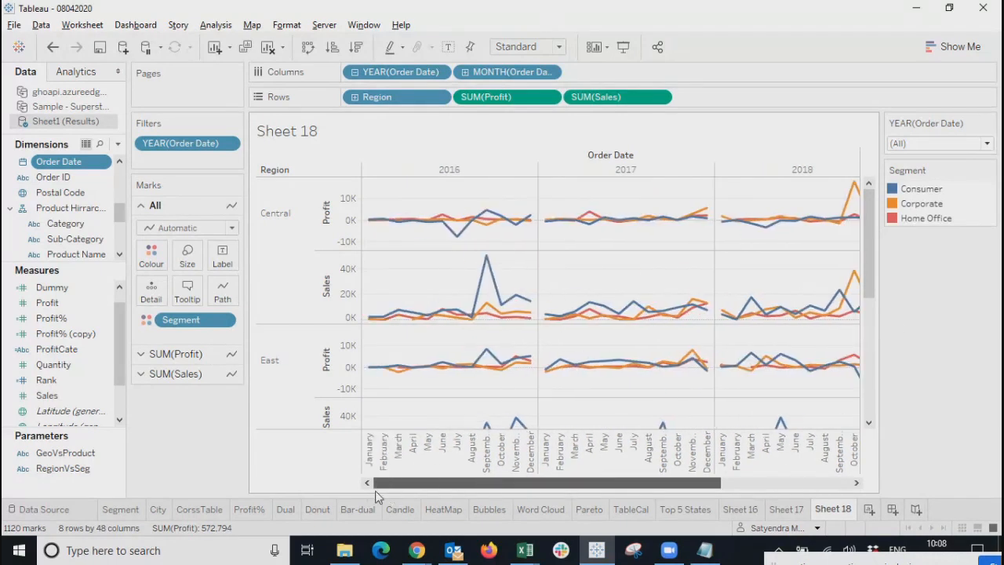
left_click(920, 144)
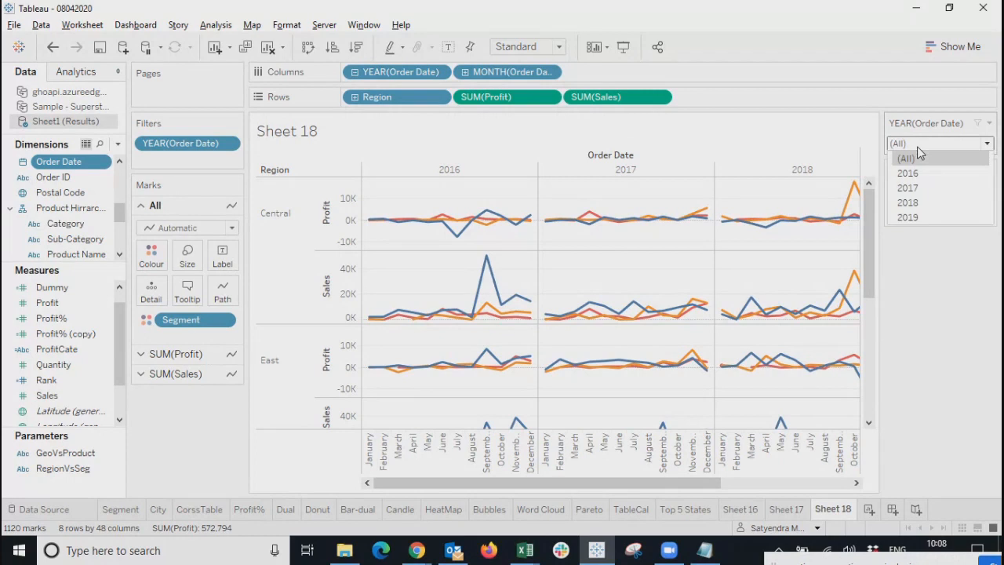
left_click(958, 367)
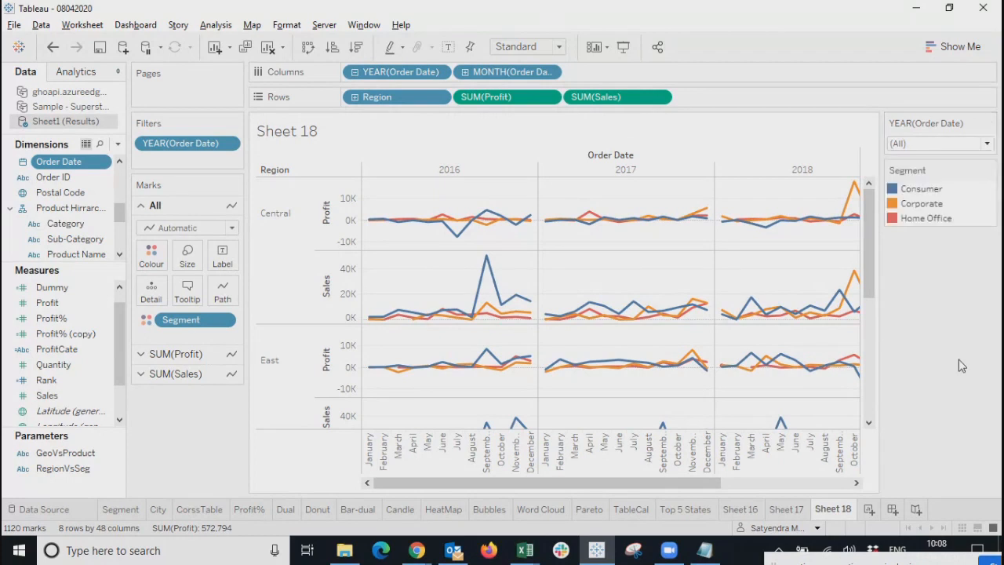
left_click_drag(870, 222, 880, 312)
scroll(871, 314, "up", 5)
Step the year filter through 2016 and 2017, settling on 2018.
left_click(940, 143)
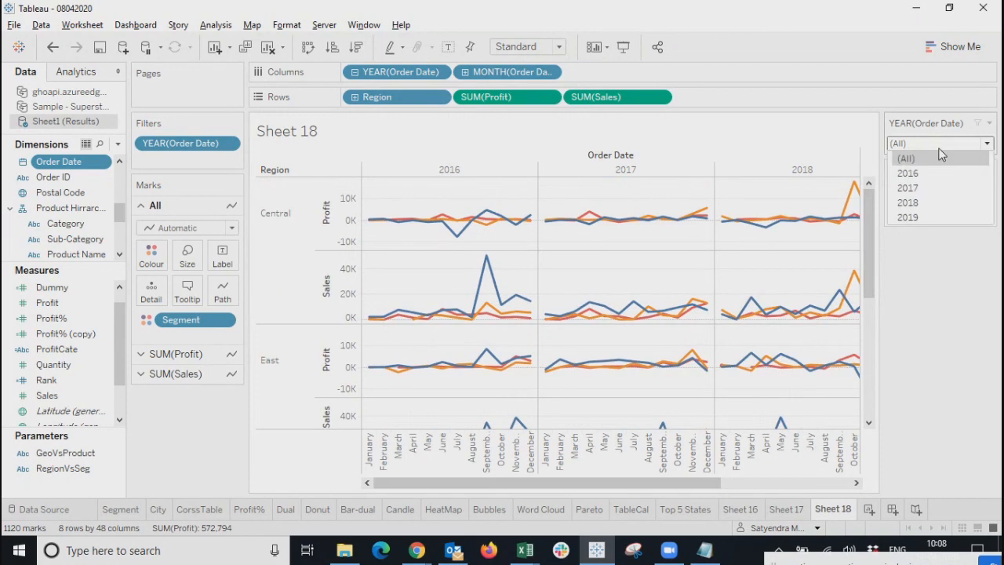
left_click(941, 173)
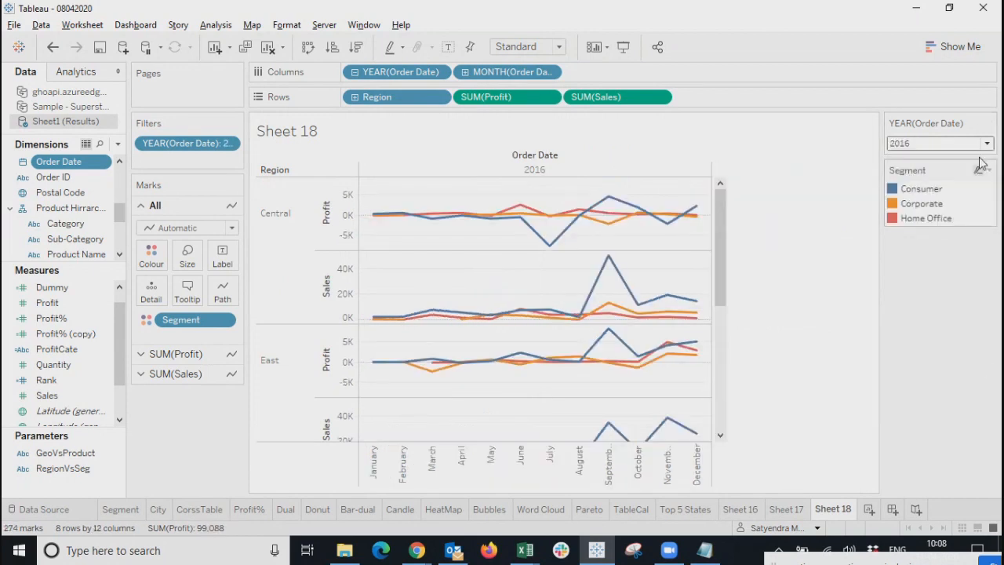
left_click(943, 143)
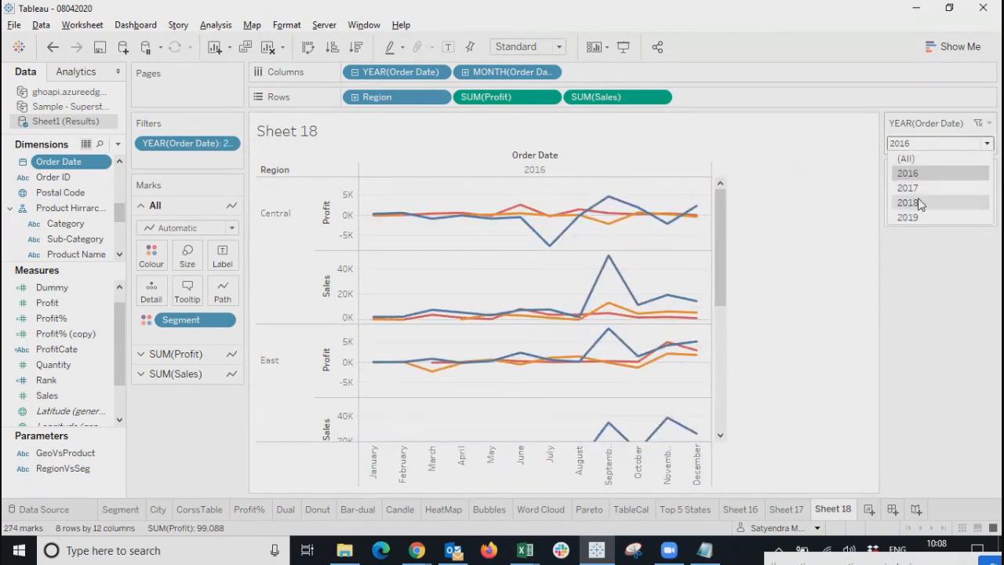
left_click(910, 187)
left_click(953, 144)
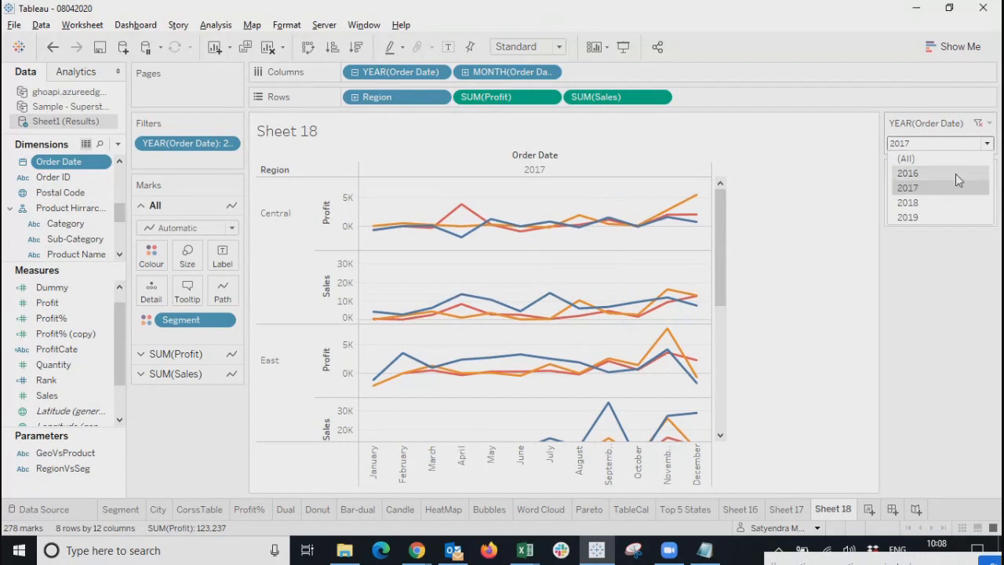
left_click(908, 202)
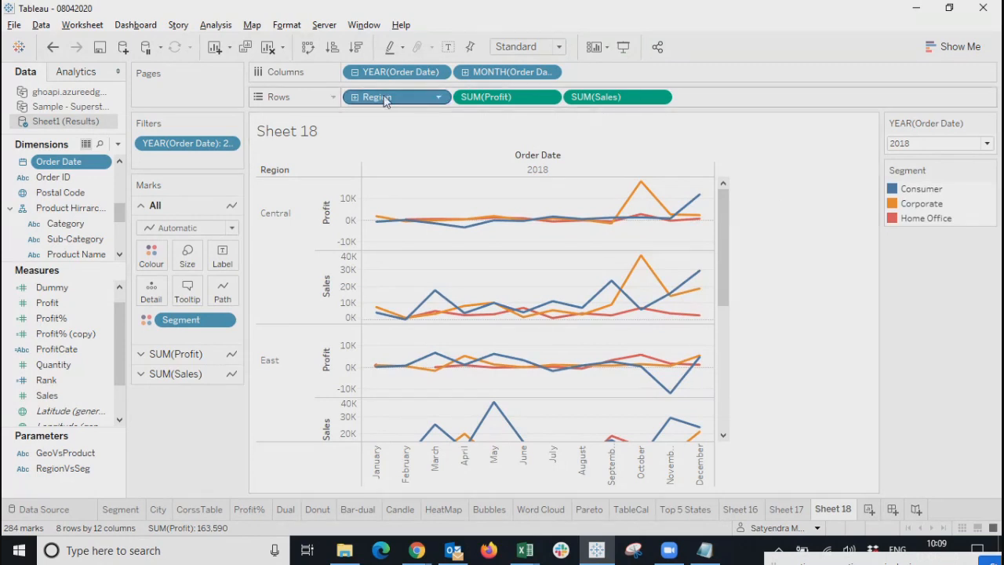
Collapse Order Date to years, then drill to quarters and months for Q1–Q4 panels.
left_click(354, 72)
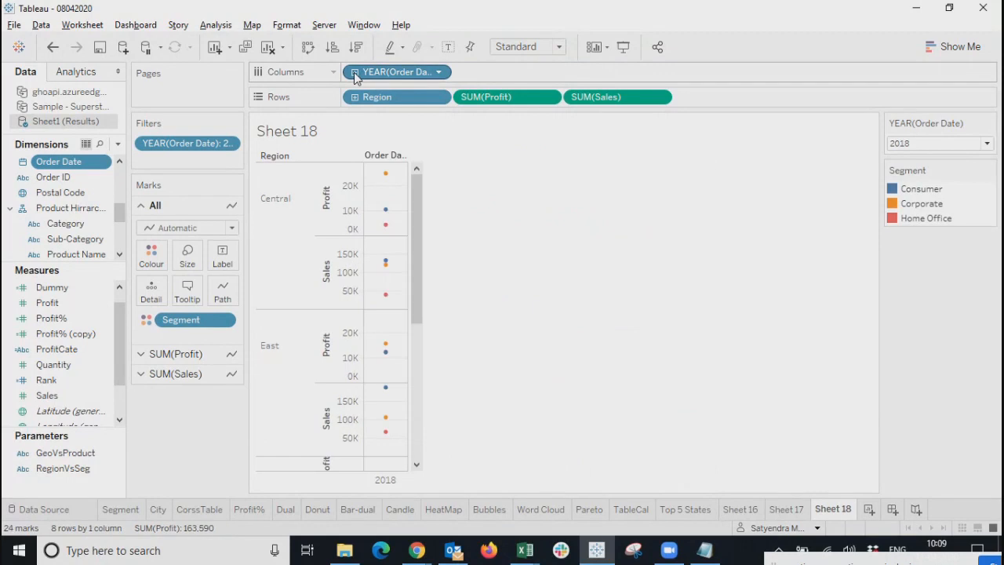
left_click(354, 72)
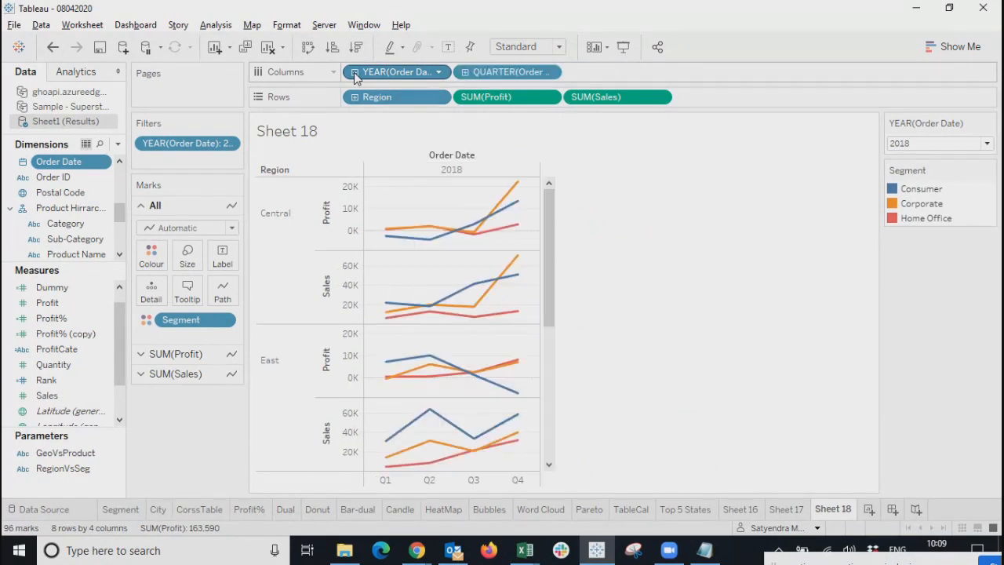
left_click(466, 72)
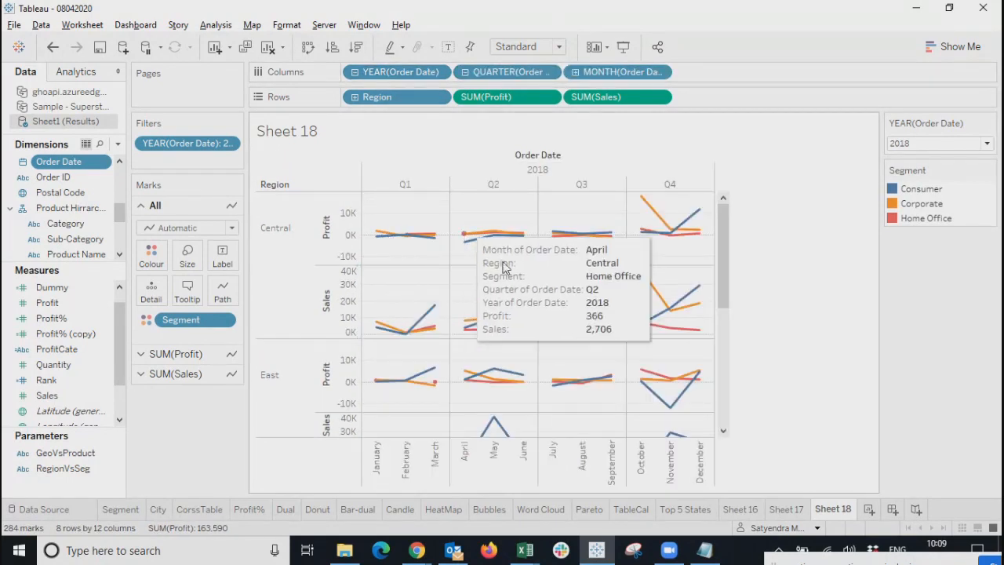
mouse_move(430, 186)
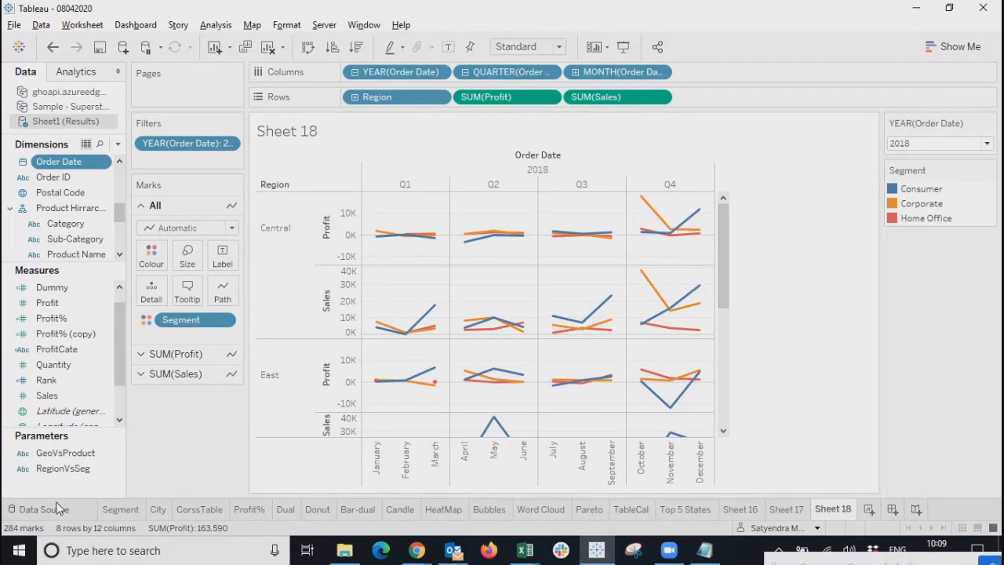
Create a parameter named Date Selection with String data type and a List of values.
left_click(118, 144)
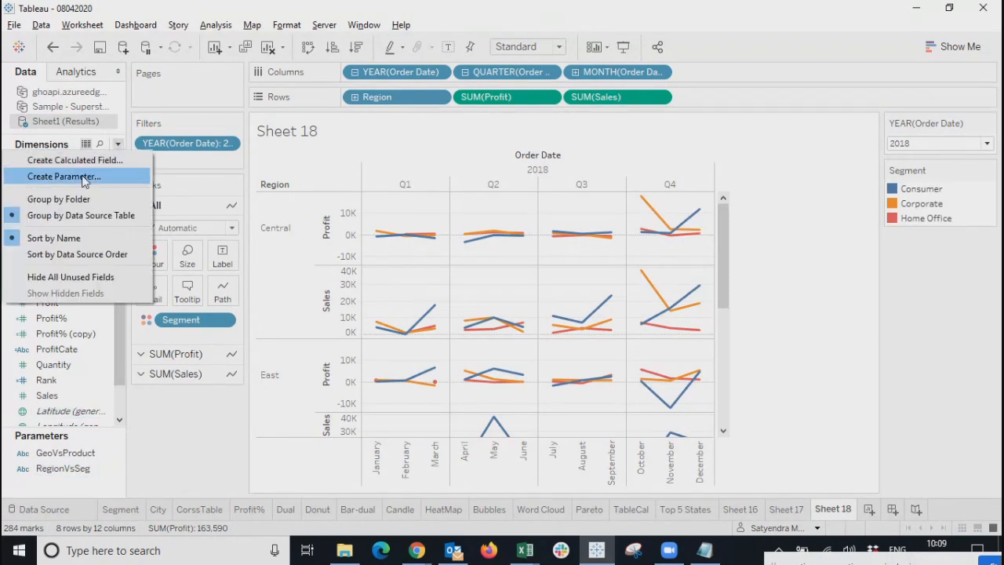
left_click(84, 177)
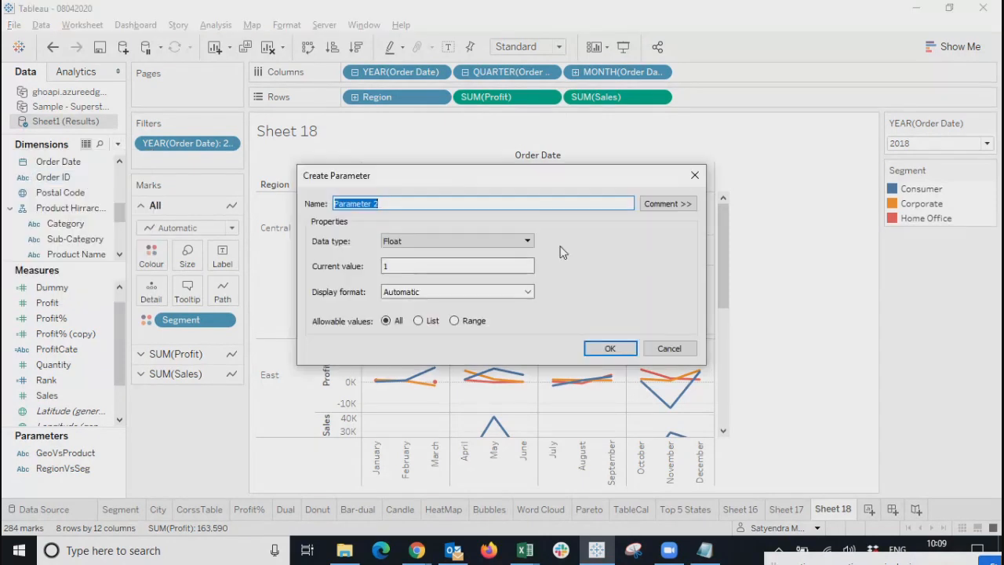
left_click_drag(611, 245, 588, 263)
type("Deate")
key("BackSpace")
key("BackSpace")
key("BackSpace")
type("te")
key("BackSpace")
key("BackSpace")
key("BackSpace")
key("BackSpace")
type("ate Sel")
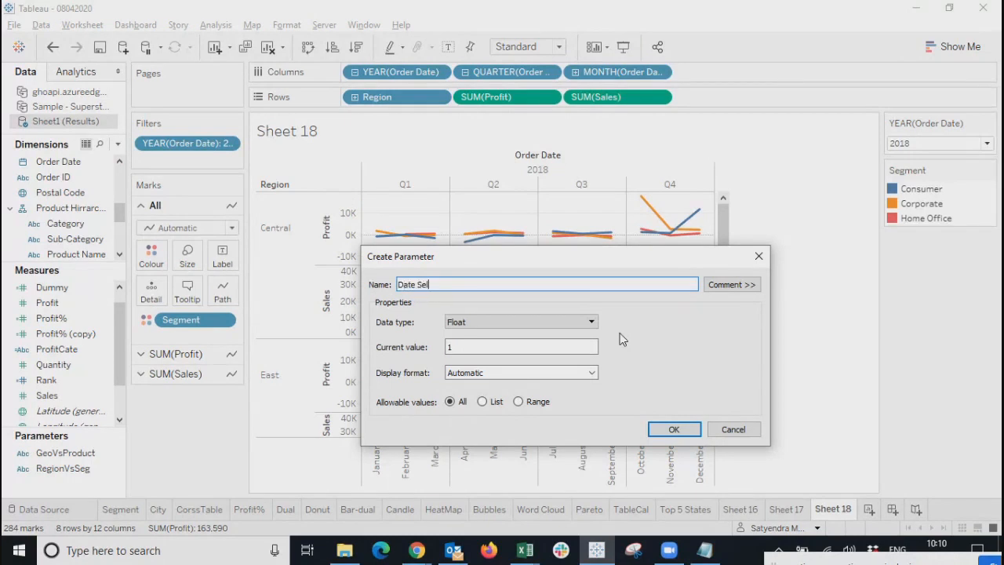
type("ection")
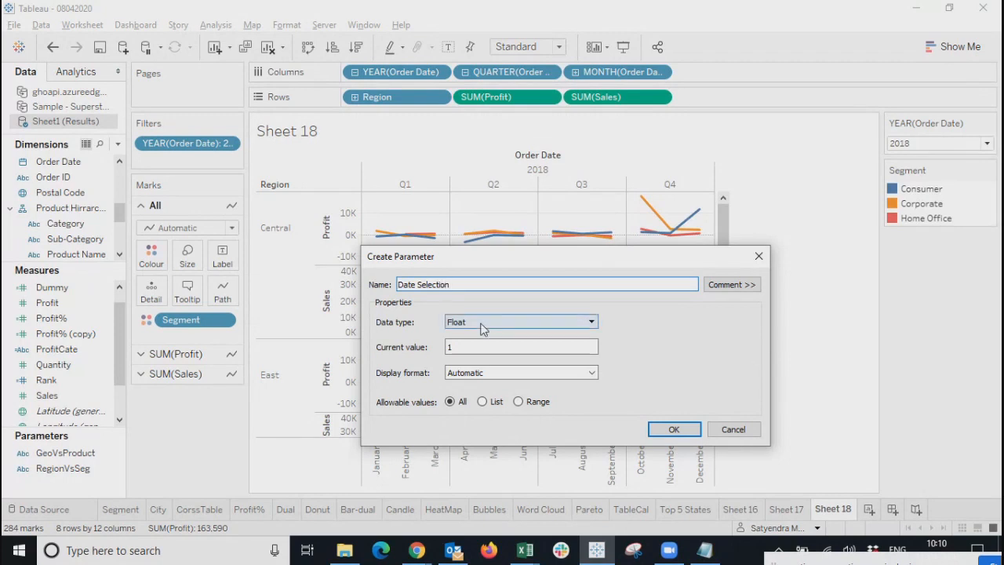
left_click(514, 321)
left_click(474, 353)
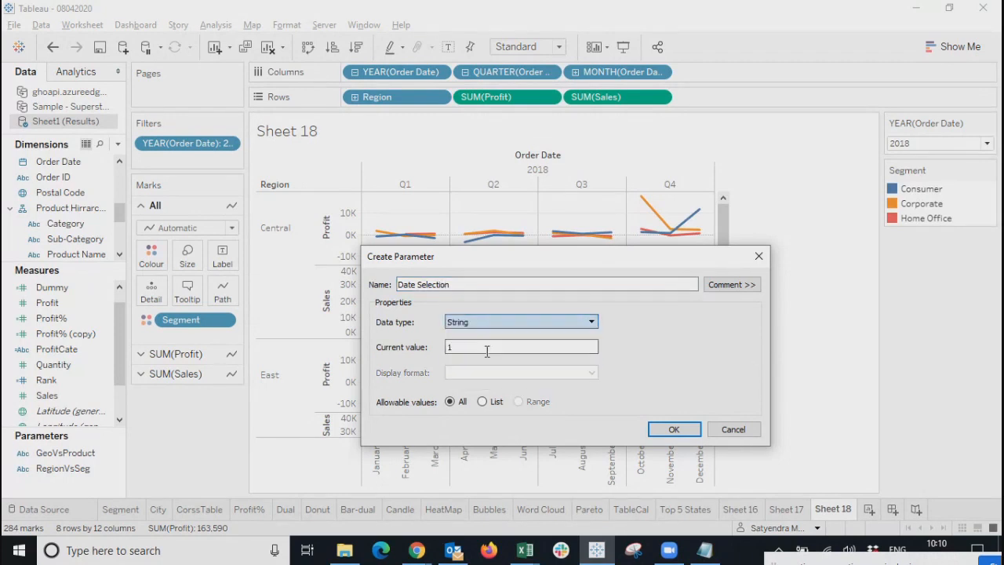
left_click(489, 406)
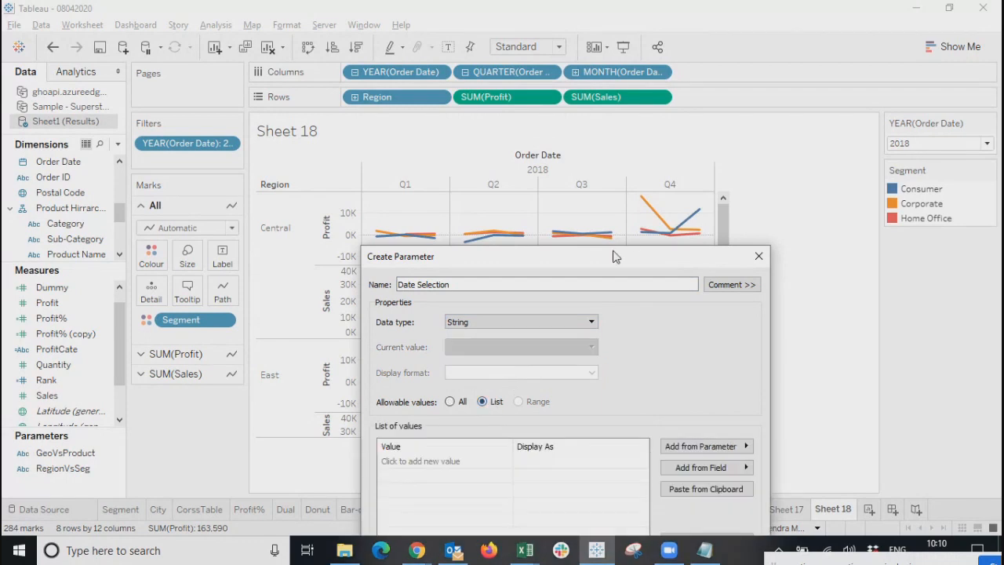
left_click_drag(616, 256, 613, 176)
Add list values 1 displayed as Yearly and 2 displayed as Quaterly.
left_click(440, 377)
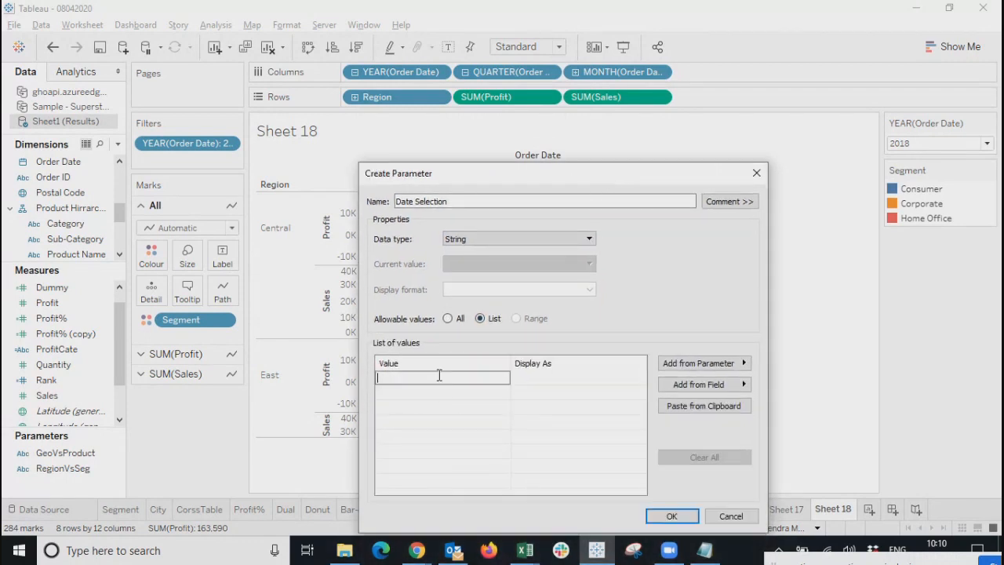
type("1")
key("Return")
left_click(537, 379)
type("Year")
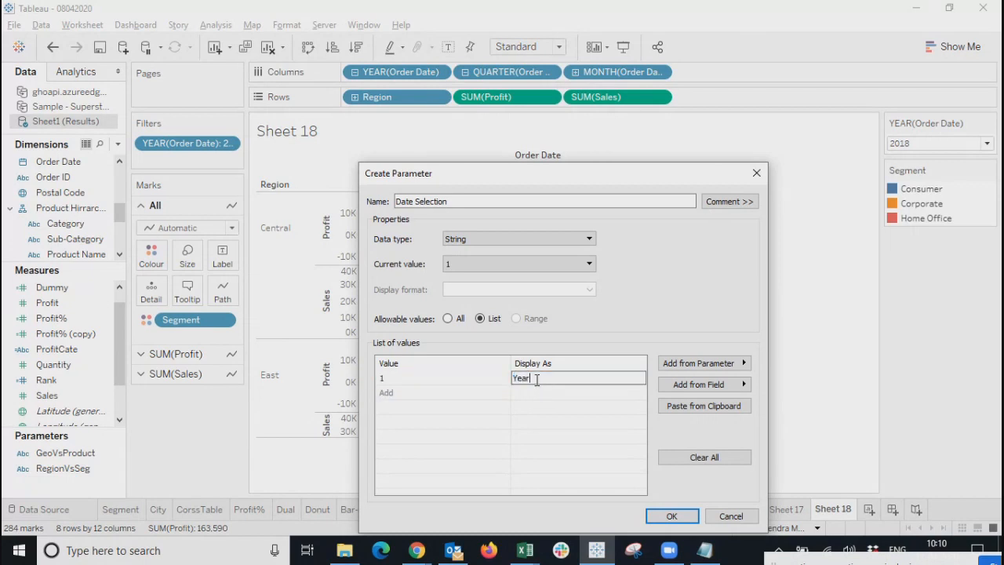
type("ly")
left_click(421, 399)
type("2")
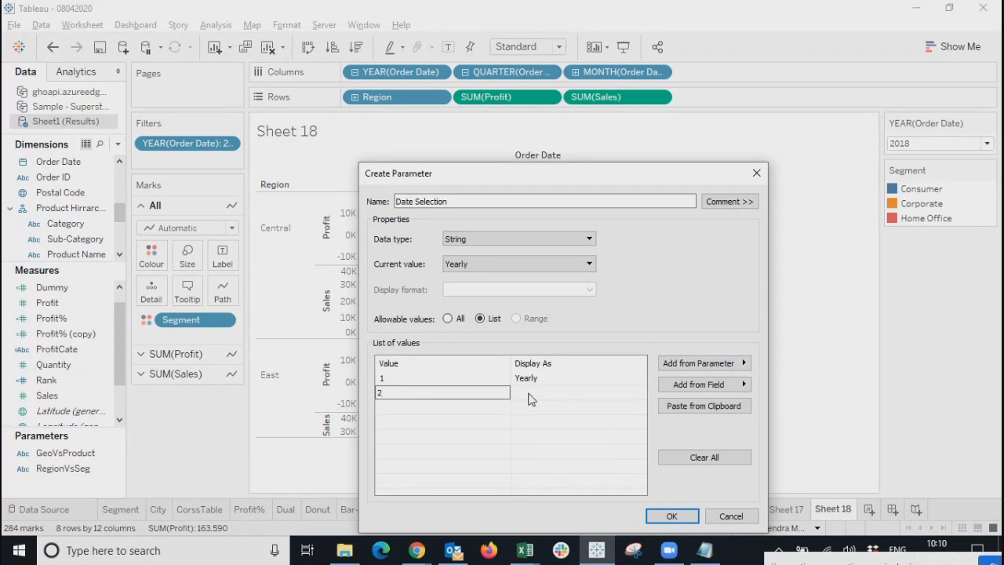
left_click(530, 393)
type("Qua")
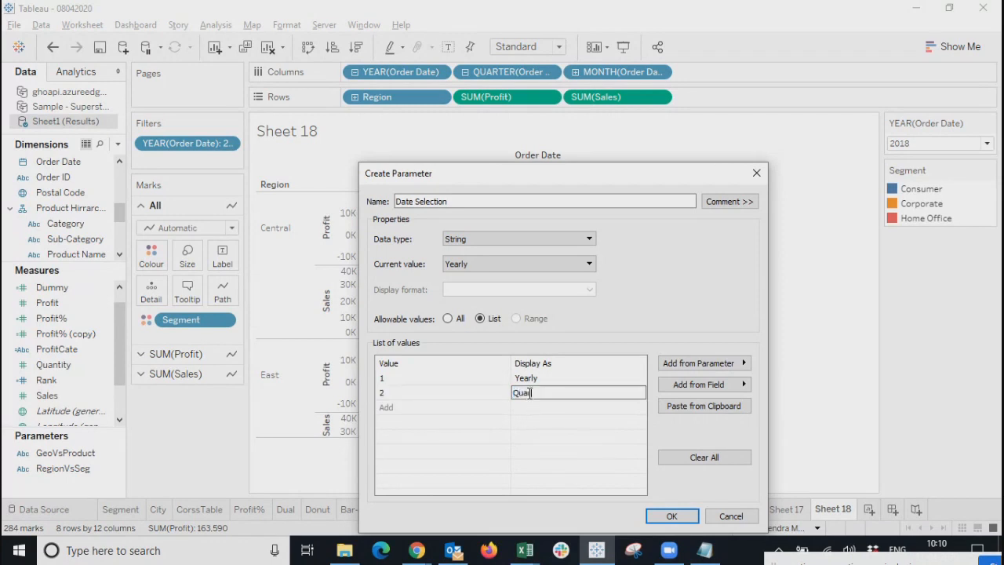
type("t")
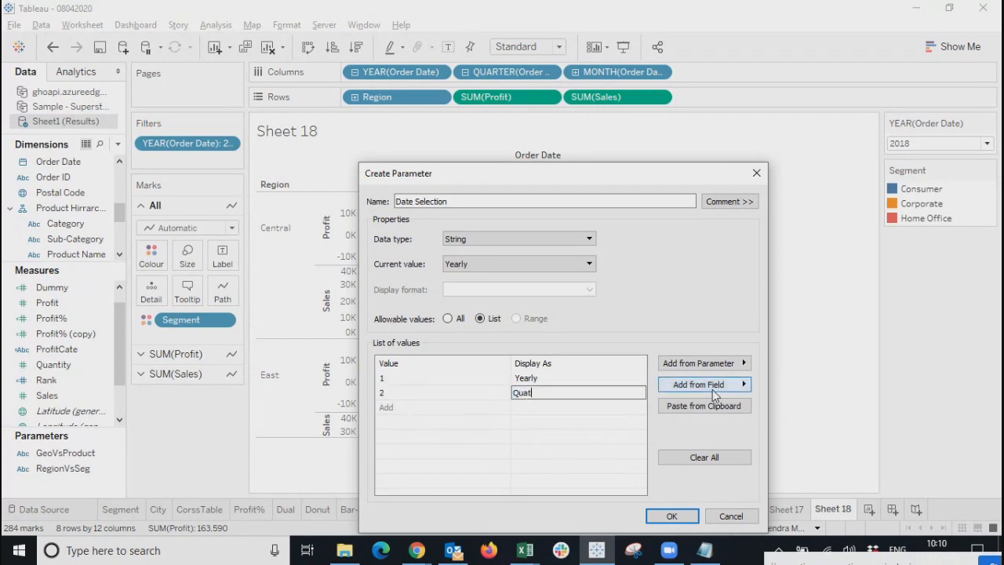
key("BackSpace")
type("rte")
key("BackSpace")
key("BackSpace")
Add values 3 as Monthly and 4 as Daily, then confirm the parameter.
key("BackSpace")
type("terly")
left_click(439, 410)
type("3")
left_click(539, 408)
left_click(539, 408)
key("BackSpace")
type("Monthly")
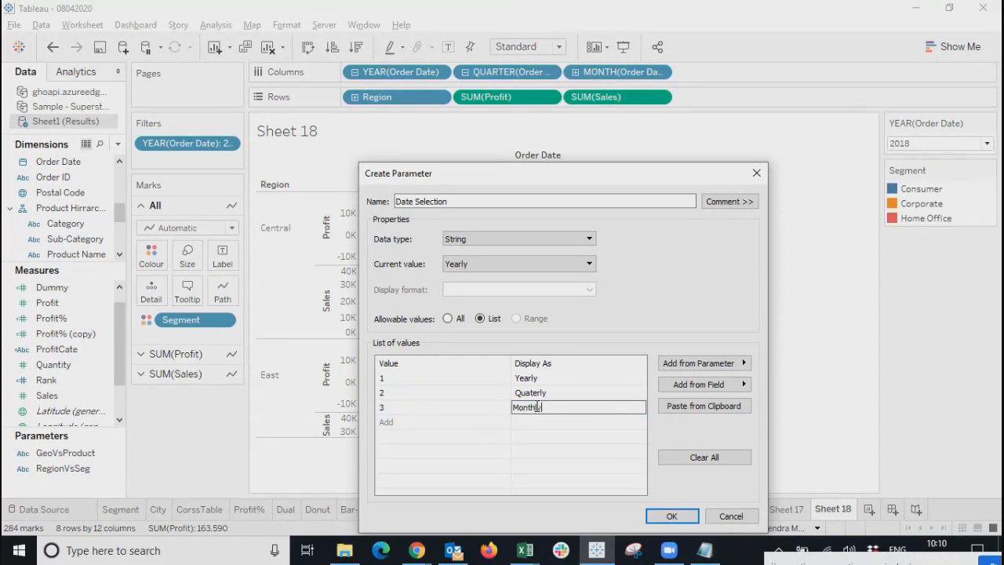
left_click(431, 421)
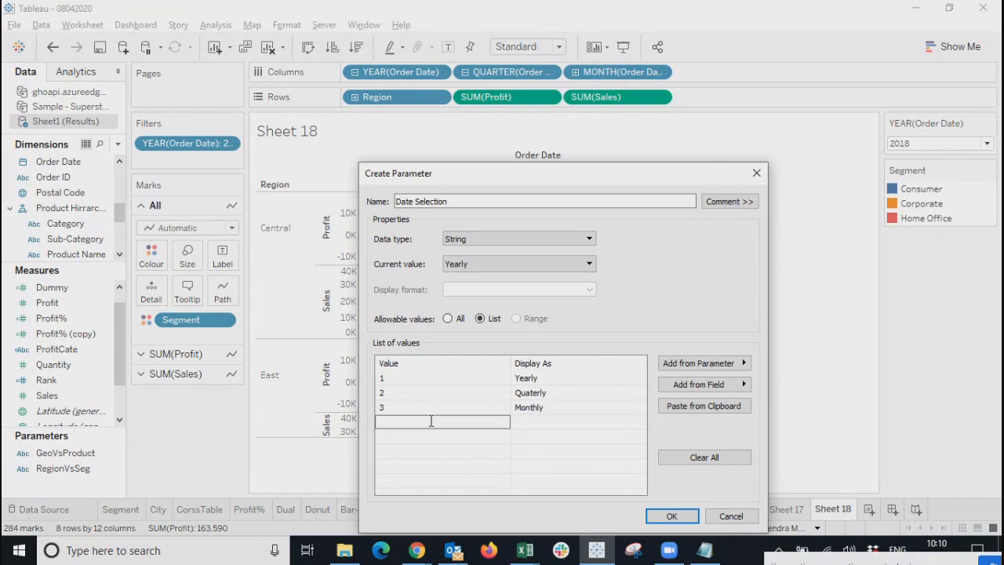
type("4")
left_click(549, 424)
left_click(550, 423)
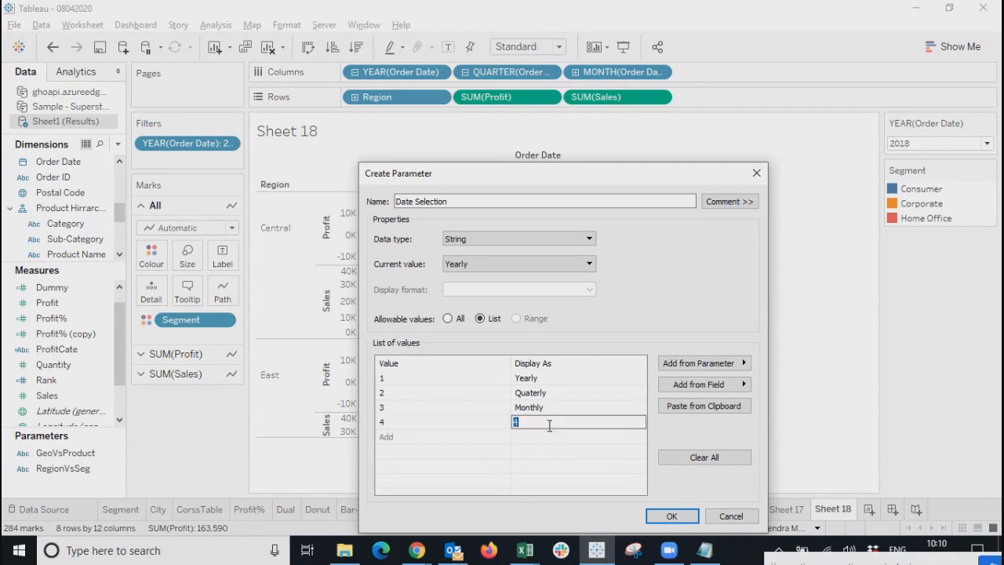
type("Daily")
left_click(608, 459)
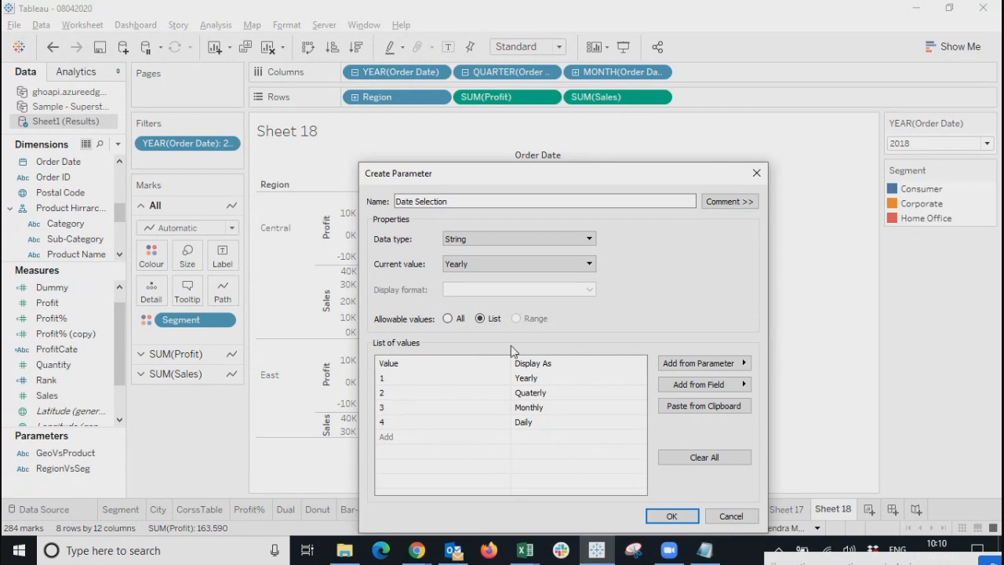
left_click(672, 517)
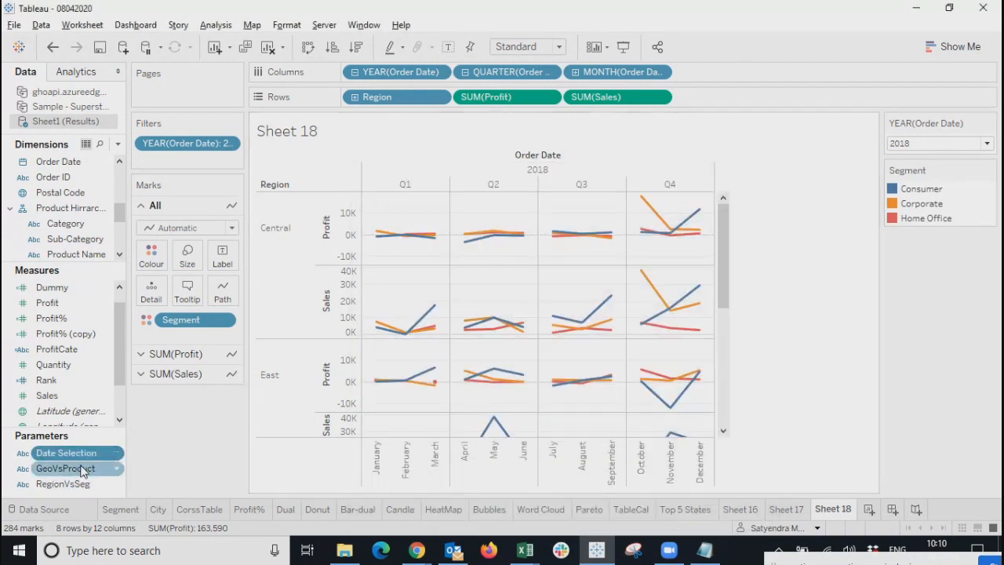
Show the Date Selection control, left at Yearly, and hide the year filter card.
left_click(116, 453)
left_click(167, 207)
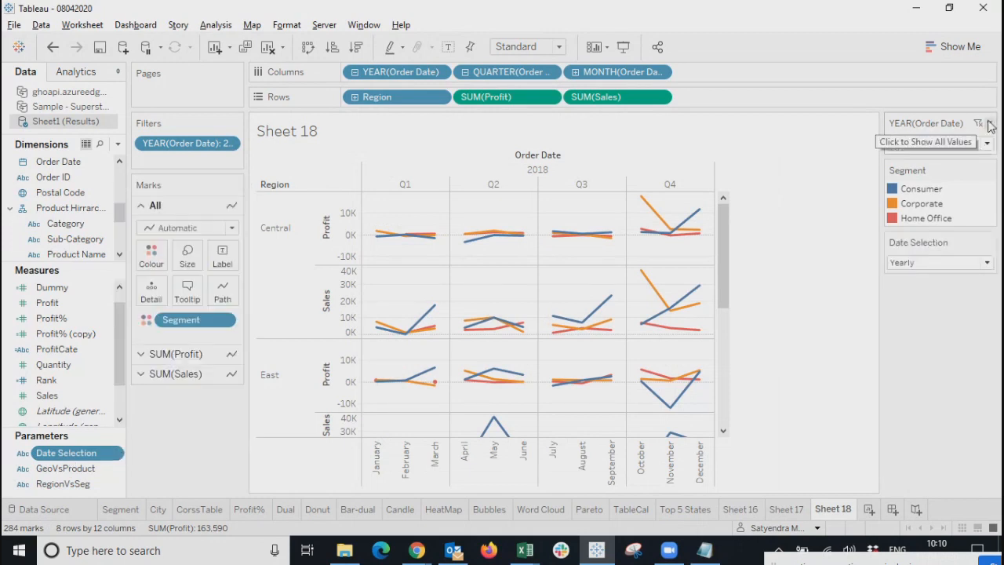
left_click(989, 123)
left_click(817, 447)
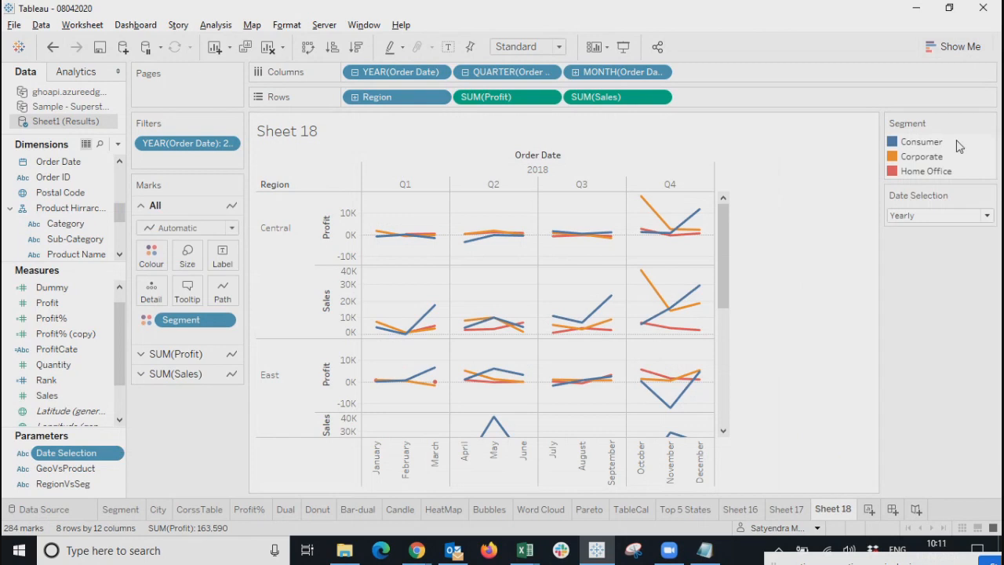
left_click(962, 217)
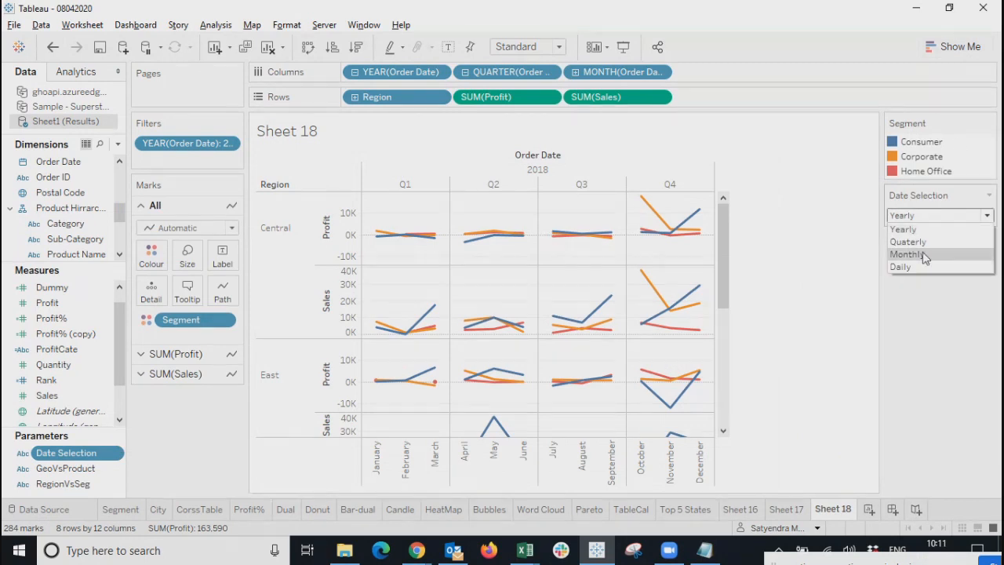
left_click(989, 136)
Hide the Segment legend and remove the YEAR(Order Date) filter so 2016–2018 show.
left_click(989, 123)
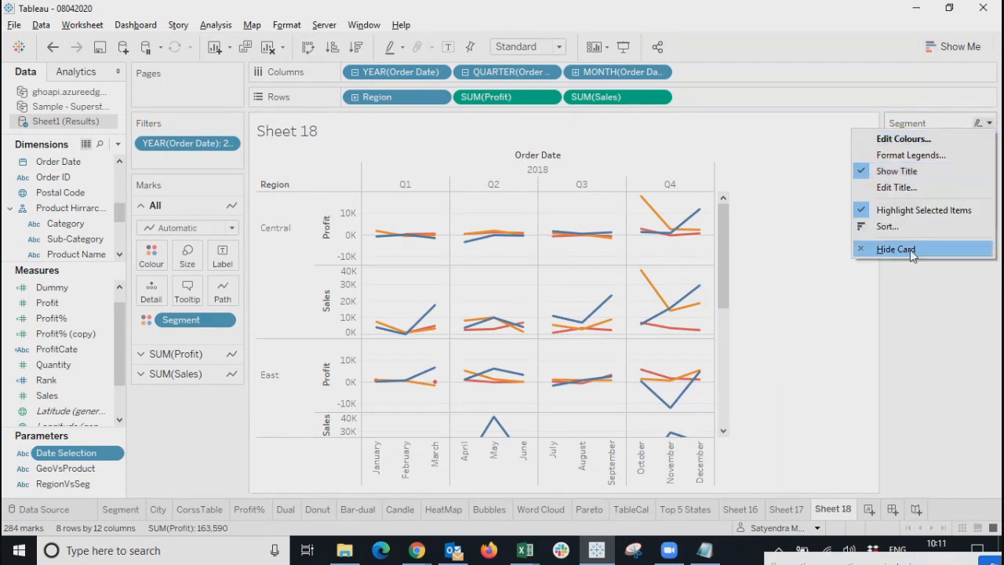
left_click(910, 250)
left_click(231, 143)
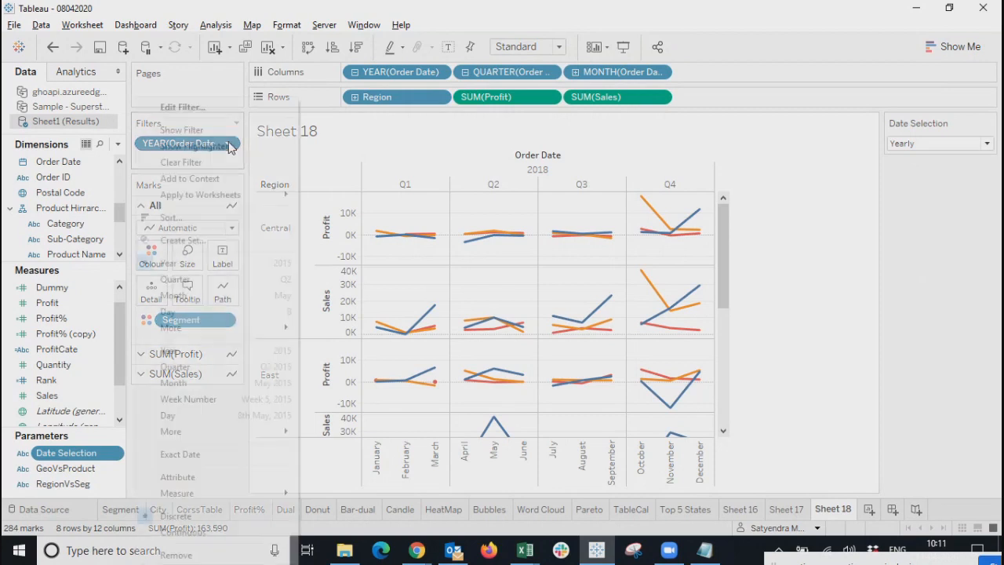
left_click(185, 555)
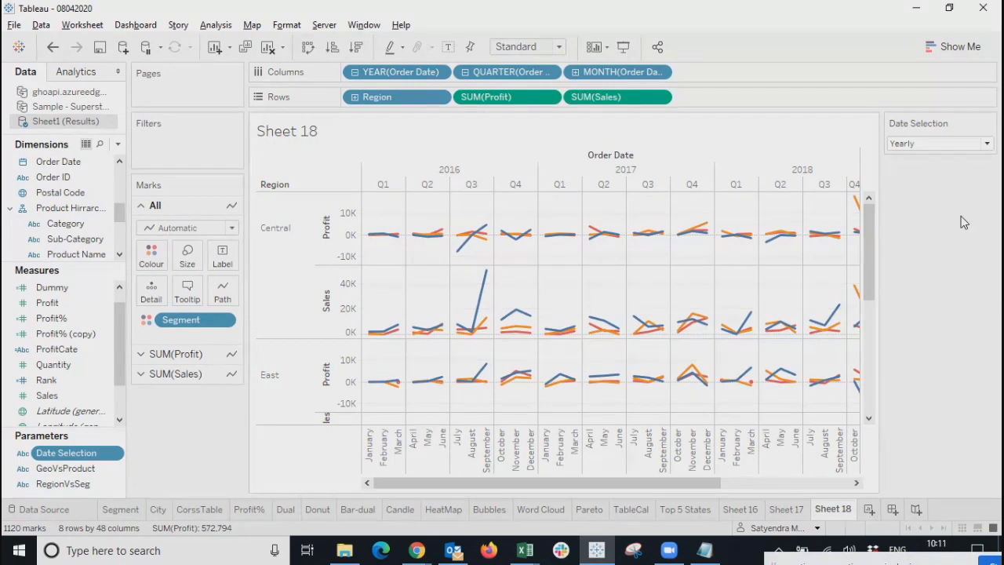
Start a new calculated field named DateCalc, checking the Date Selection choices.
left_click(118, 144)
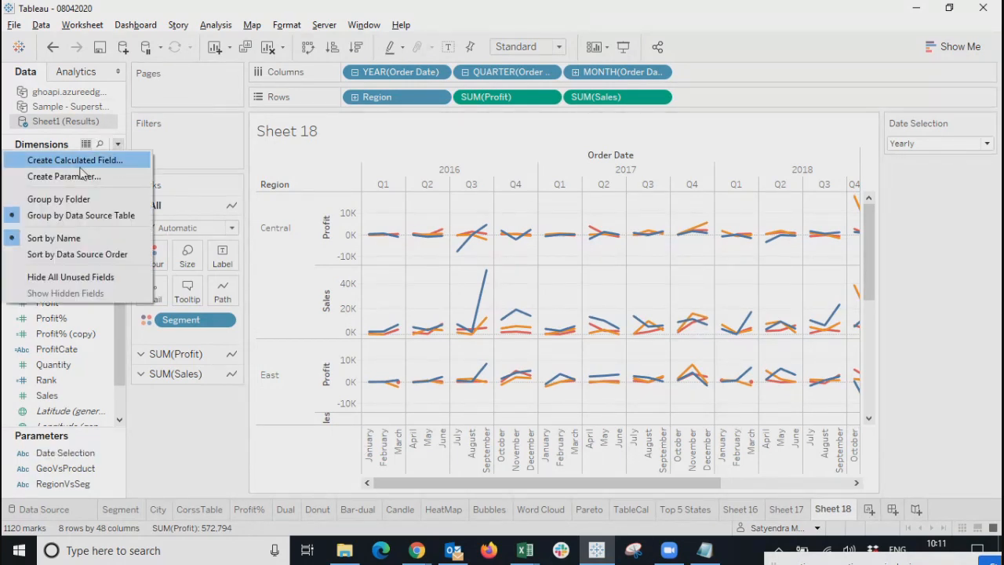
left_click(83, 162)
left_click_drag(605, 263, 541, 252)
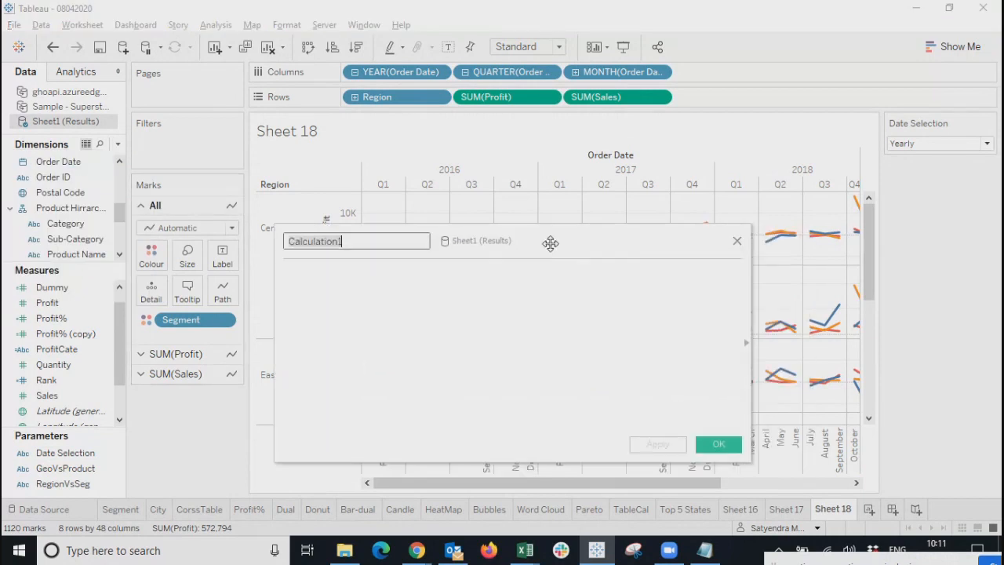
left_click(990, 146)
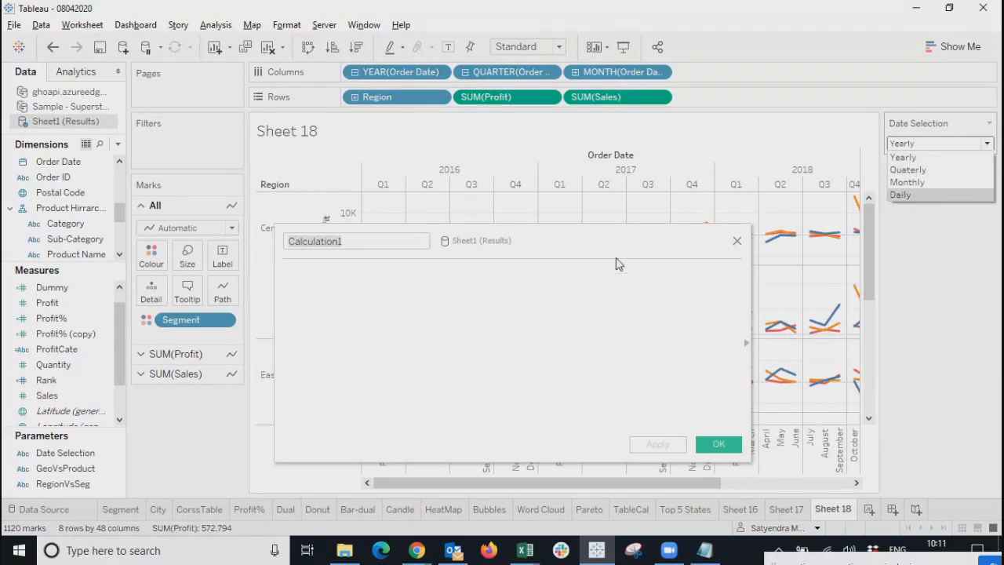
left_click(437, 288)
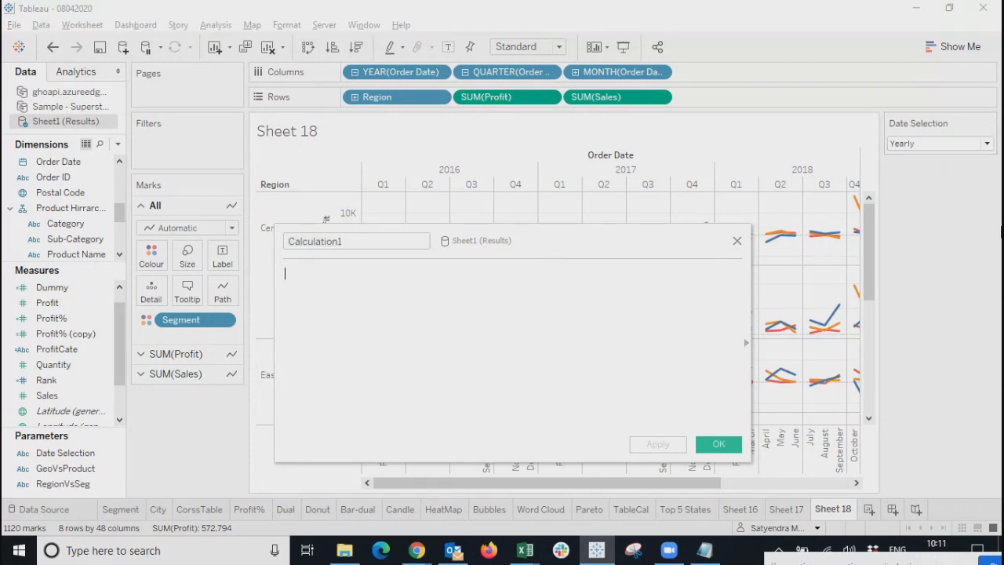
left_click(979, 145)
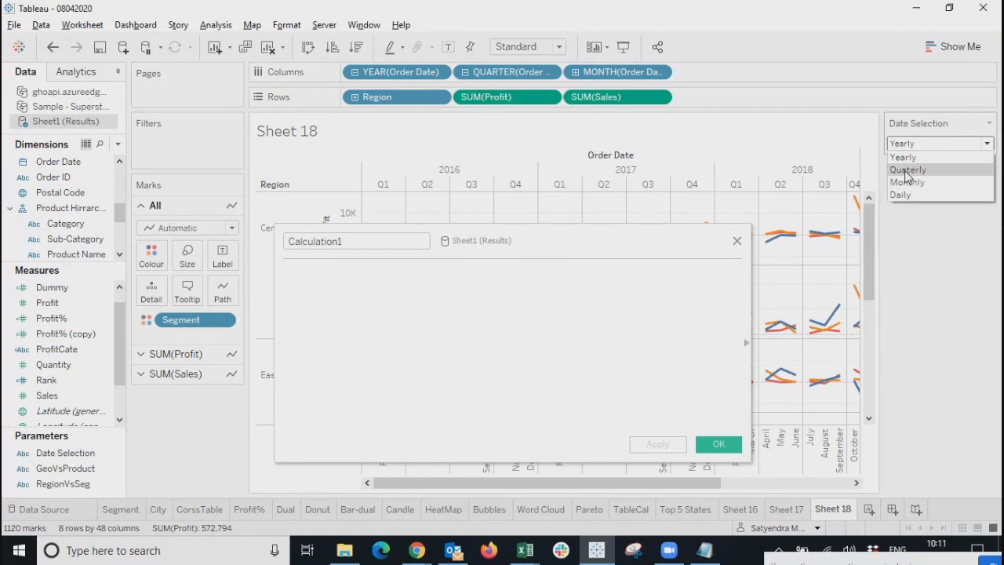
left_click(483, 330)
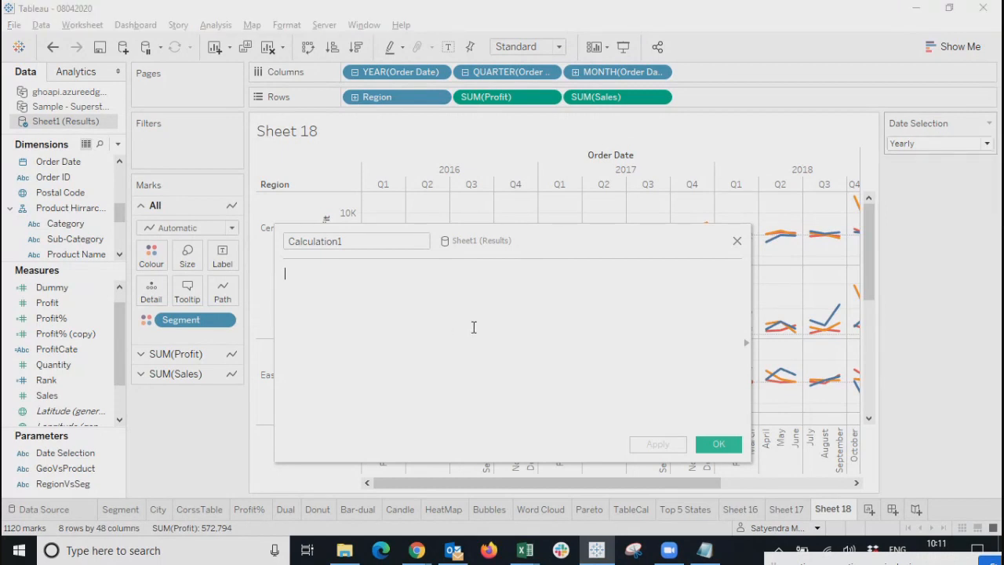
left_click(947, 142)
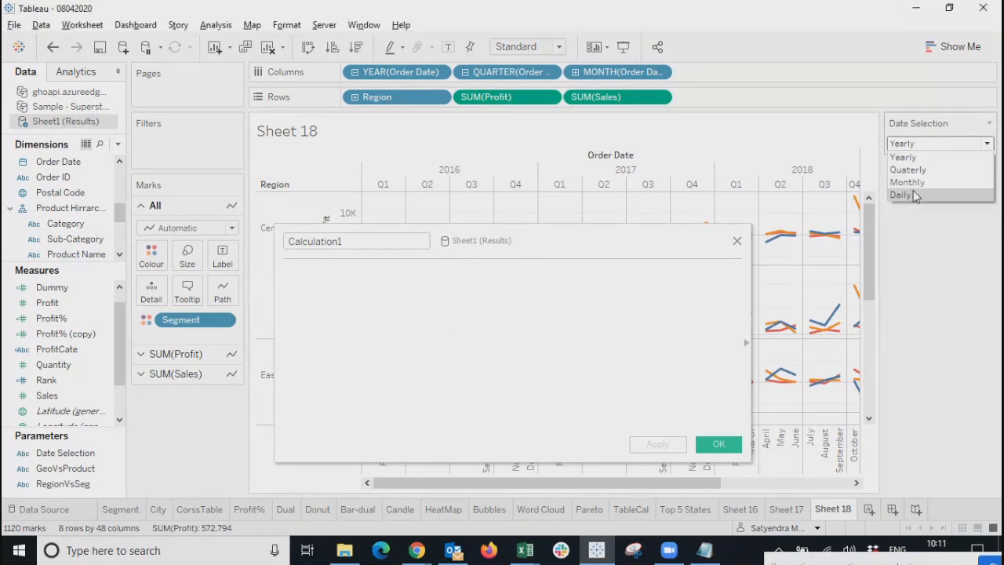
left_click(429, 326)
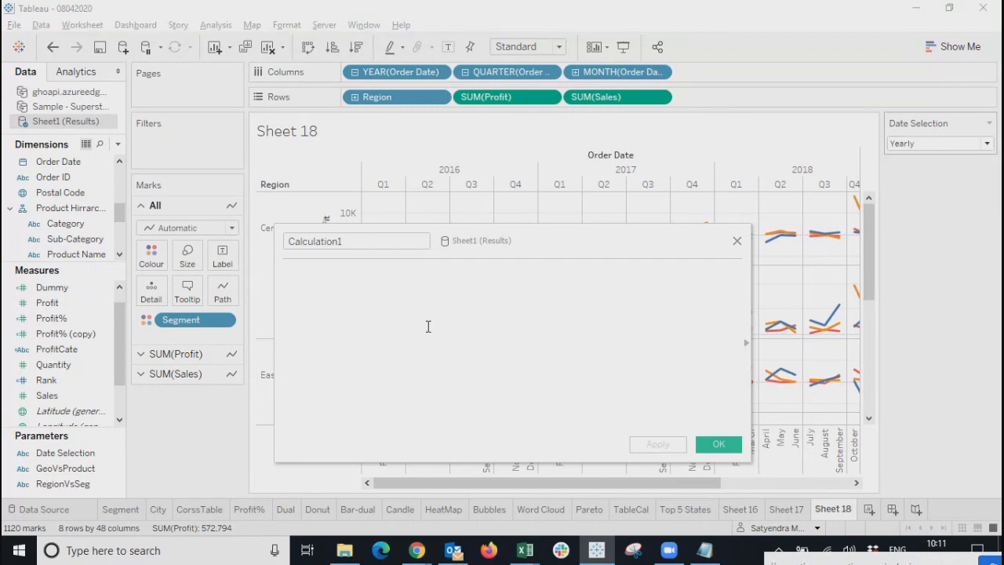
left_click_drag(367, 242, 39, 241)
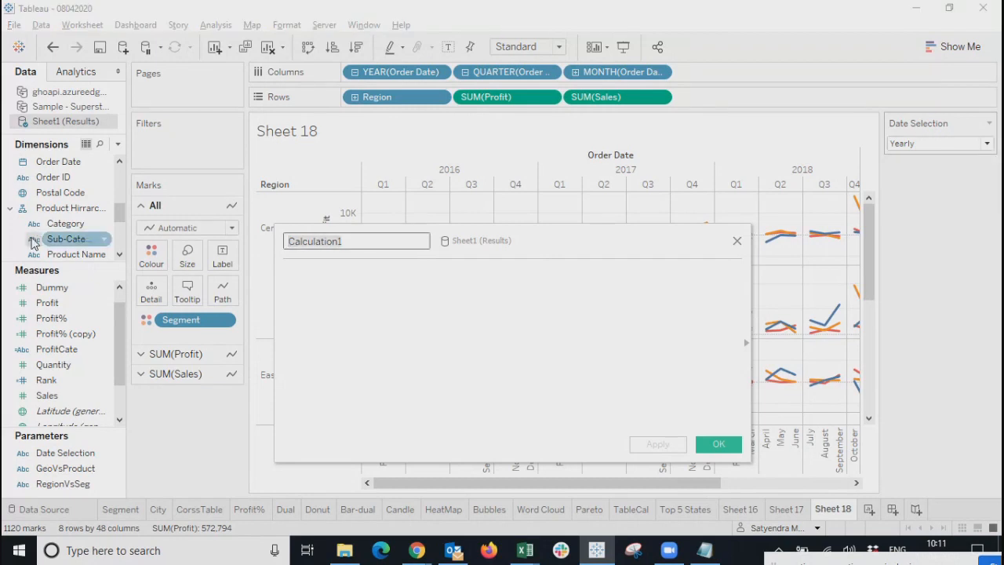
type("Date")
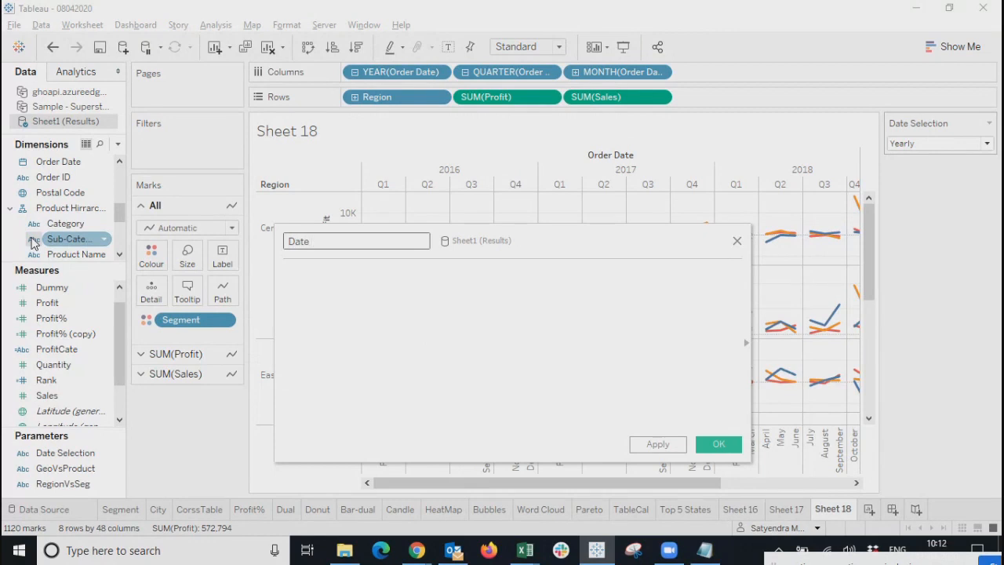
key("BackSpace")
type("Calc")
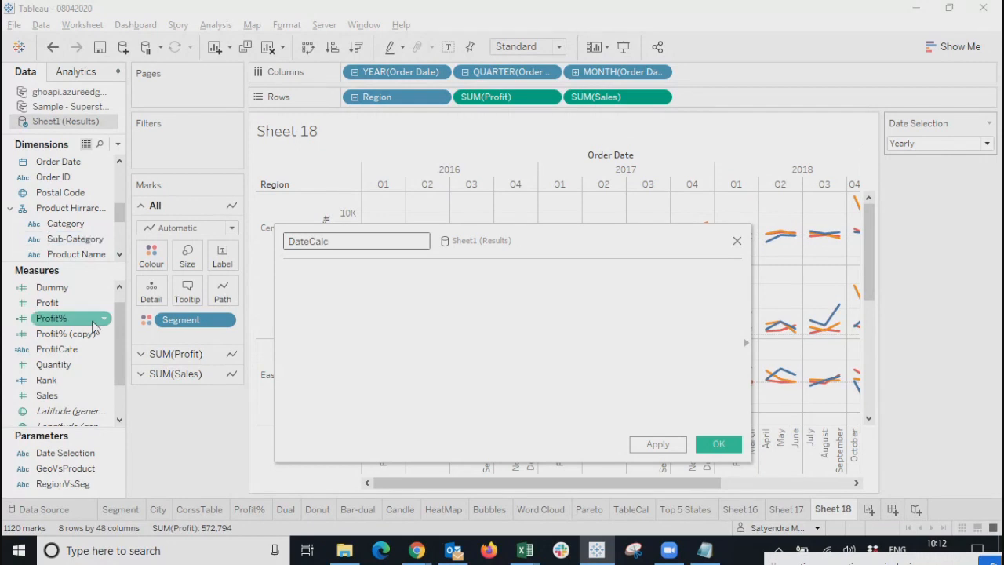
Write the first branch: if [Date Selection]='1' then YEAR([Order Date]).
left_click(477, 345)
type("if ")
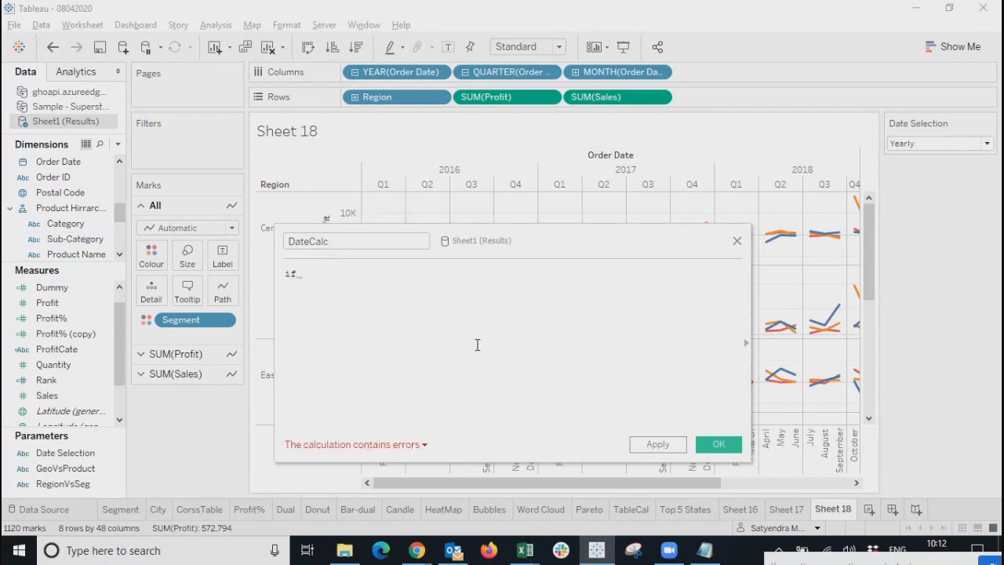
type("dat")
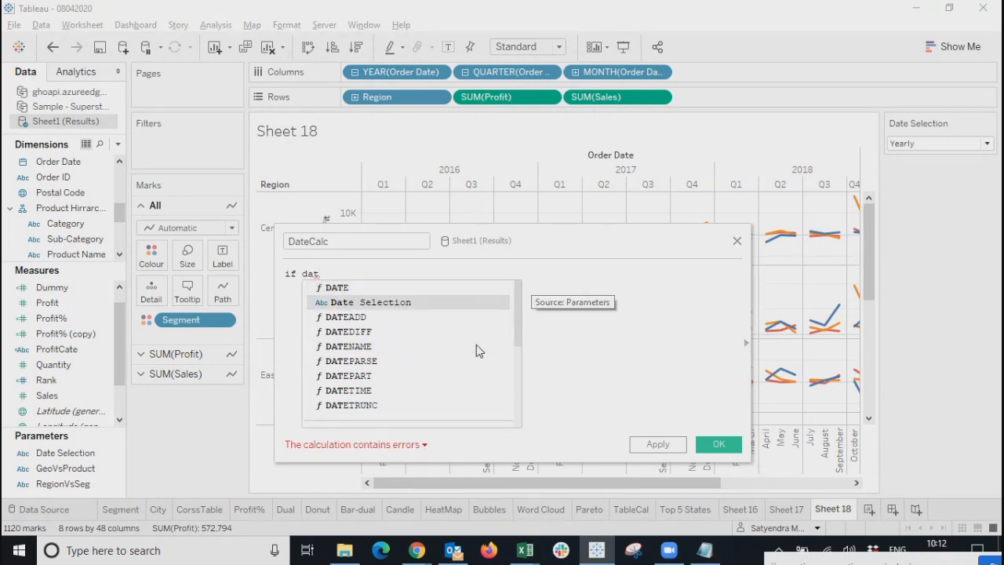
key("Return")
type("=1")
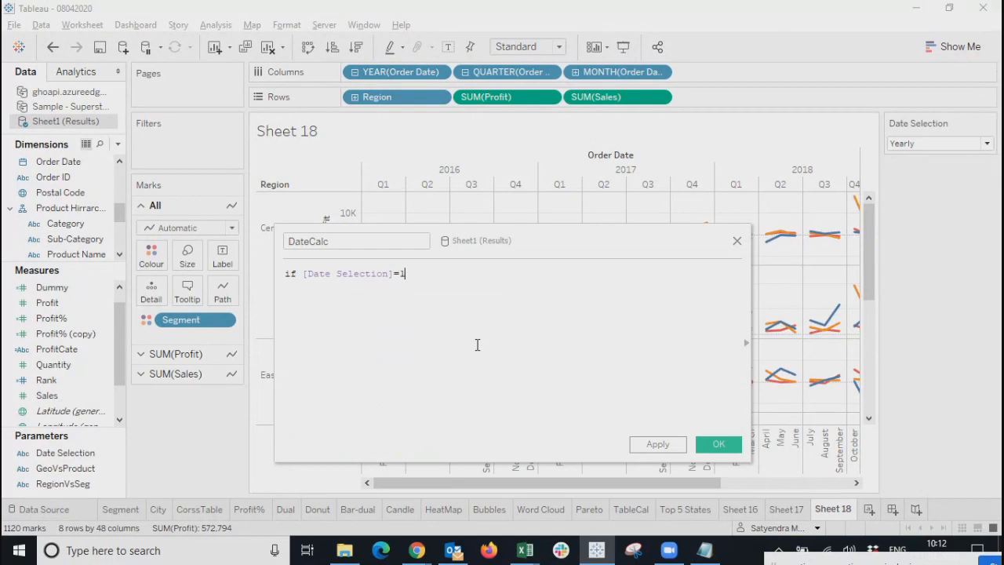
key("BackSpace")
type("'1' then ")
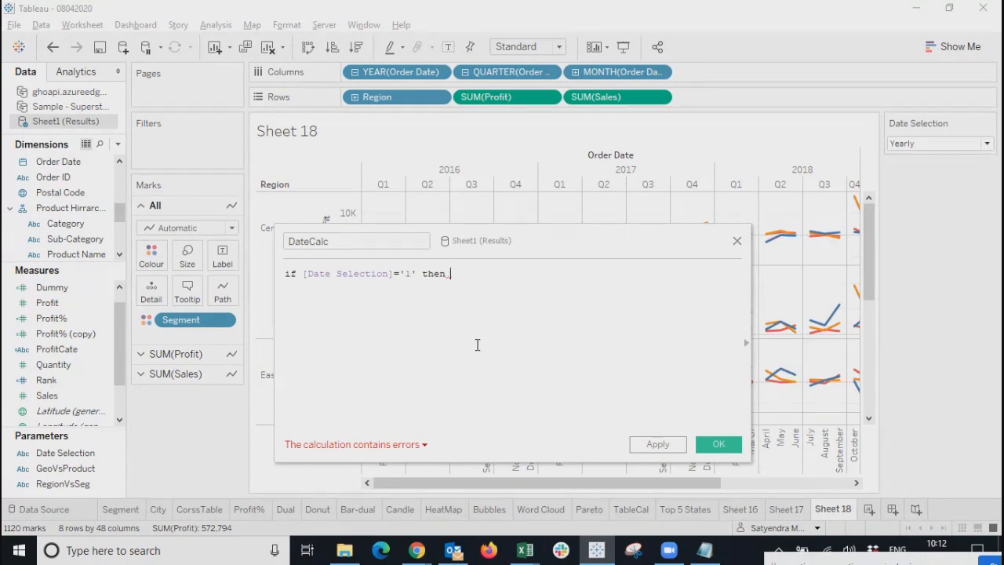
type("year")
key("Return")
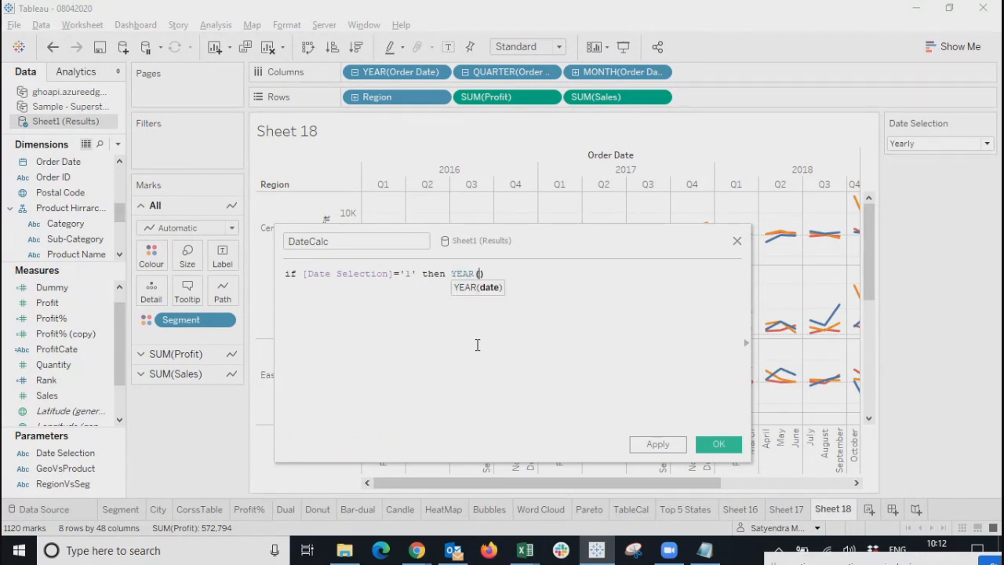
type("ord")
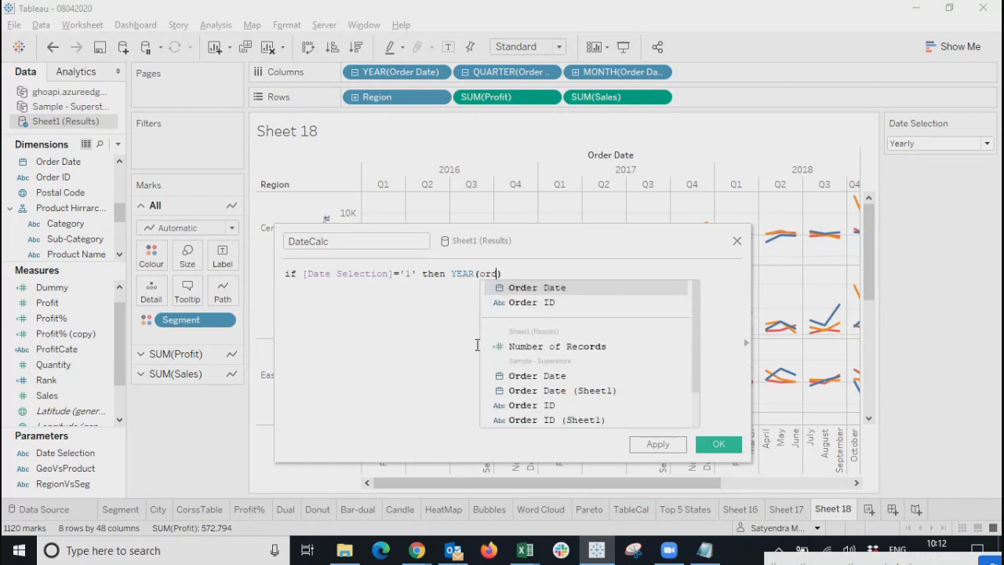
key("Return")
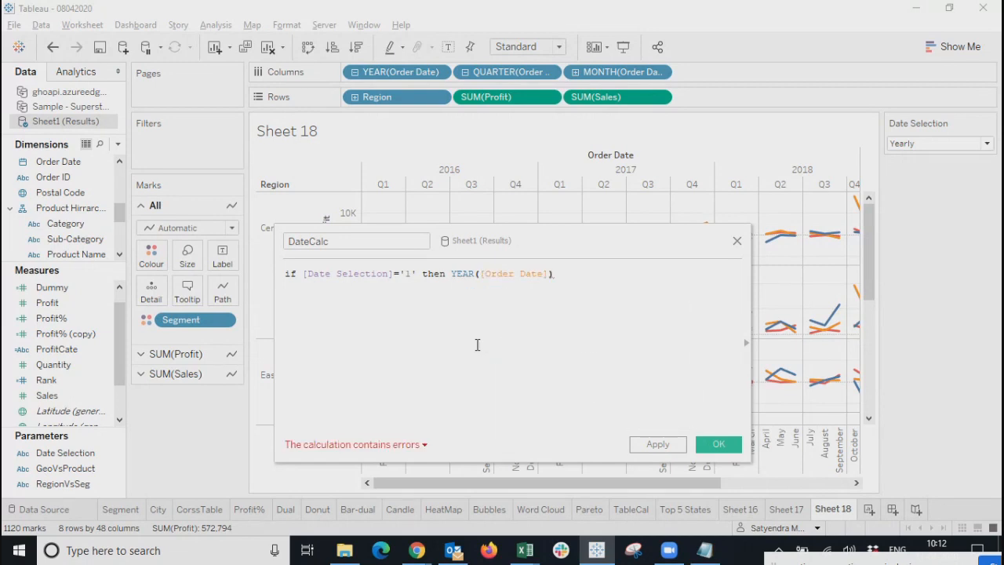
type(",")
key("BackSpace")
key("BackSpace")
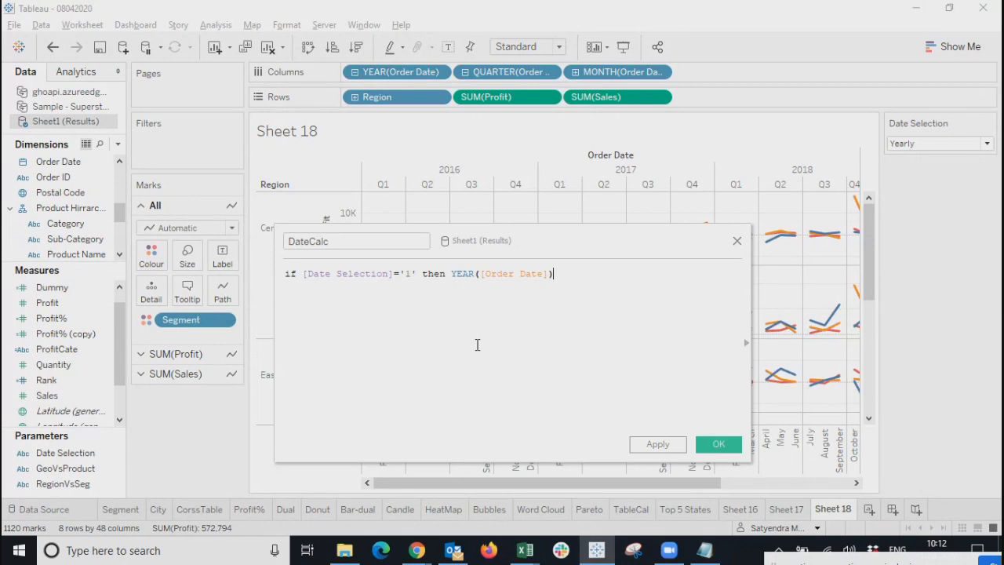
Add ELSEIF [Date Selection]='2' then to the DateCalc formula.
type("els")
key("Down")
key("Return")
key("Return")
type("date")
key("Down")
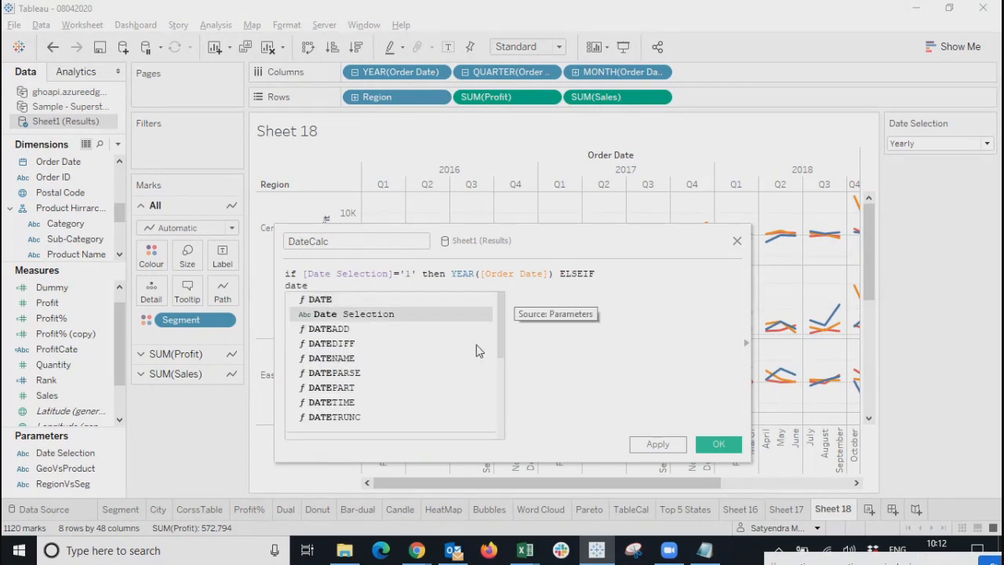
key("Return")
type("='2' then")
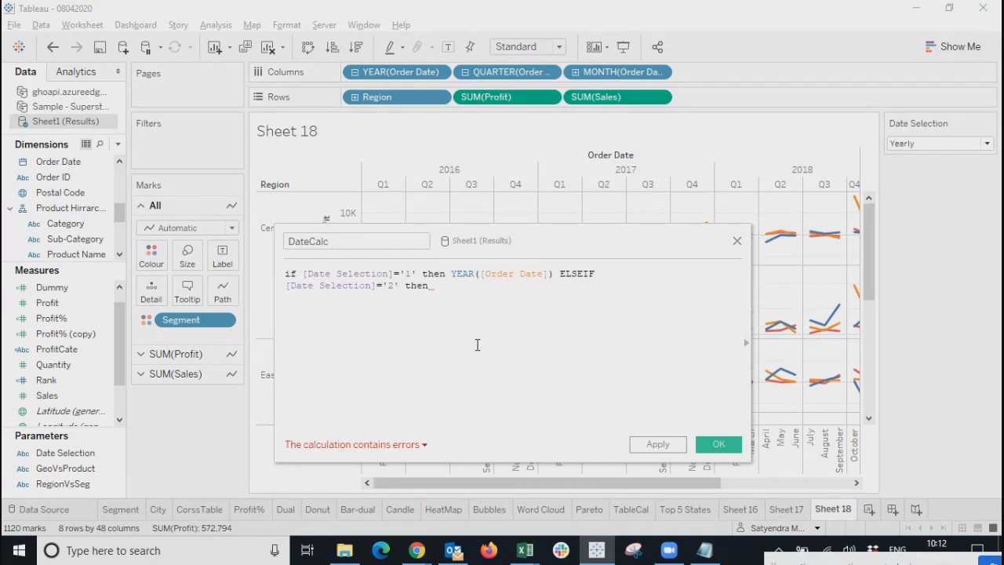
left_click(970, 143)
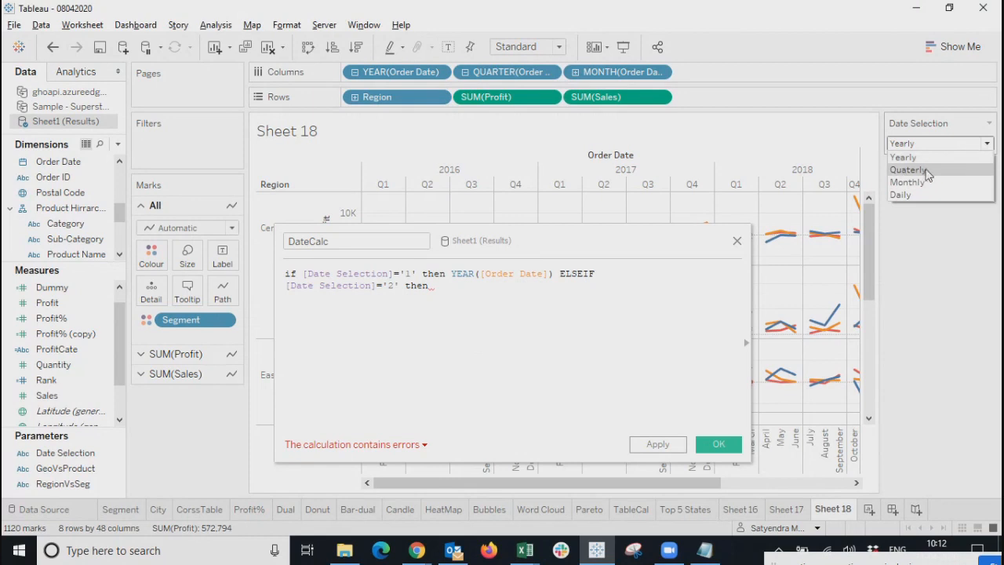
left_click(408, 284)
left_click_drag(744, 342, 615, 296)
Look up the DATENAME function's description in the function reference.
left_click(617, 295)
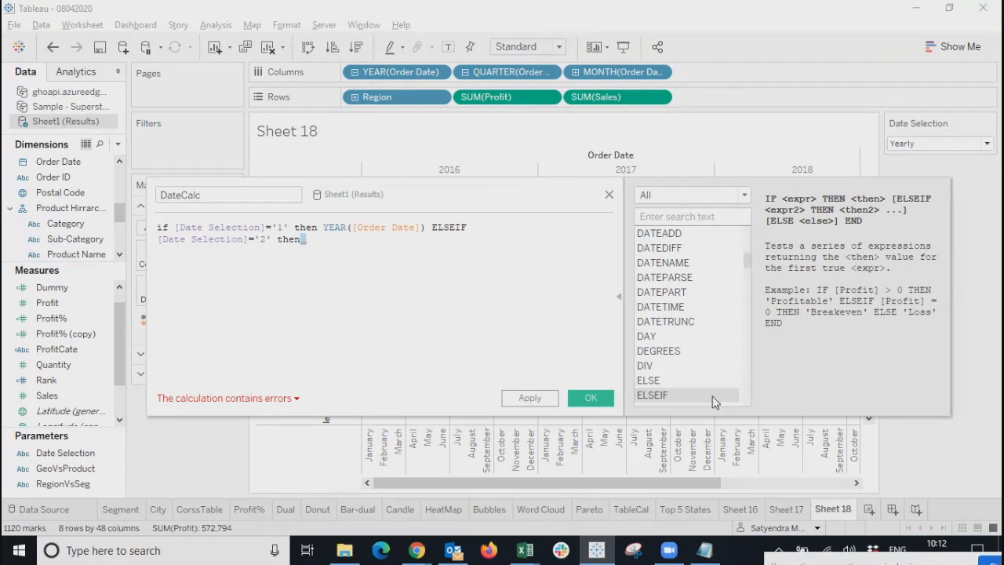
left_click(664, 219)
left_click(662, 264)
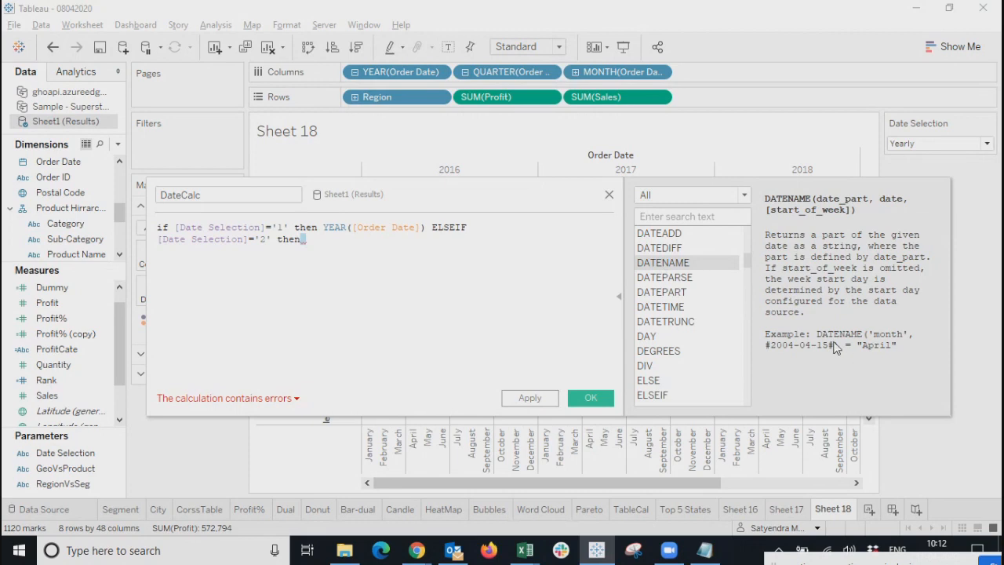
Make the '2' branch return DATENAME('Quarter',[Order Date]) and begin an else.
left_click(320, 241)
type("date")
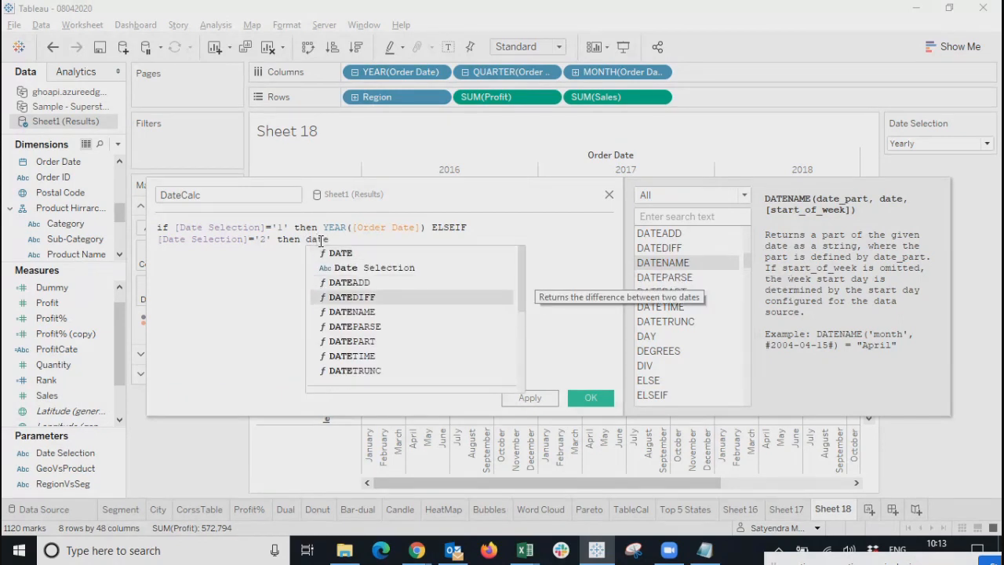
key("Down")
key("Return")
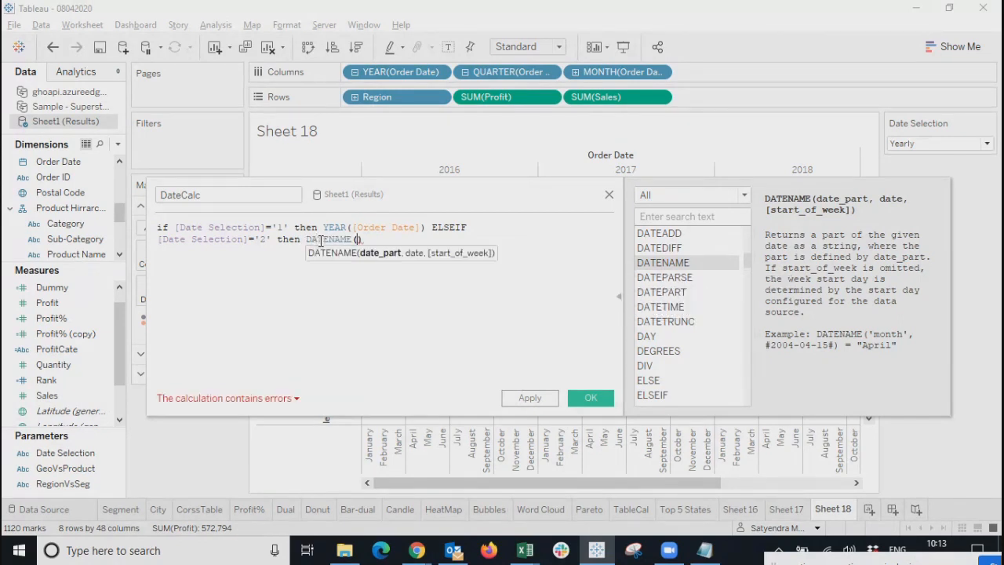
type("'Qua")
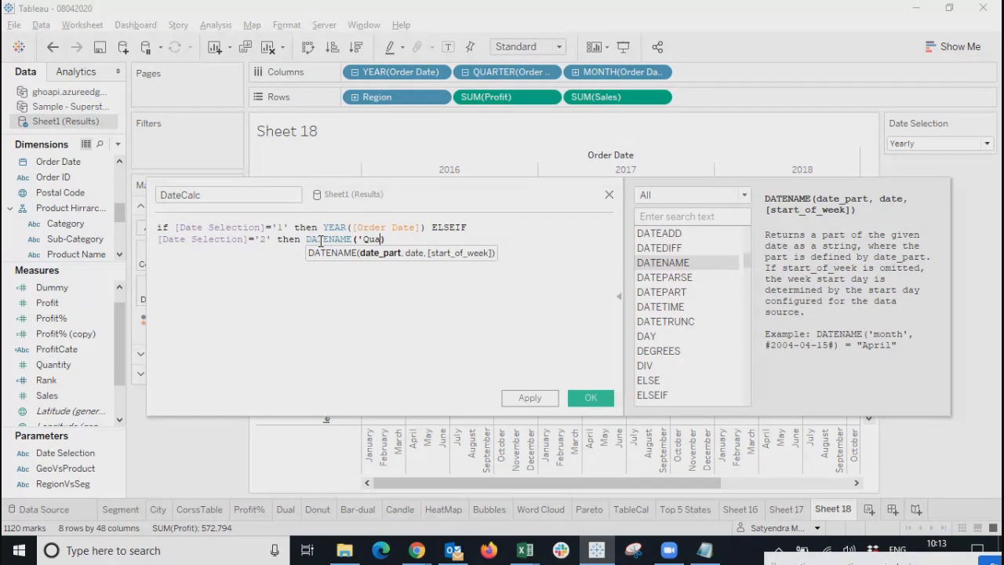
type("rter")
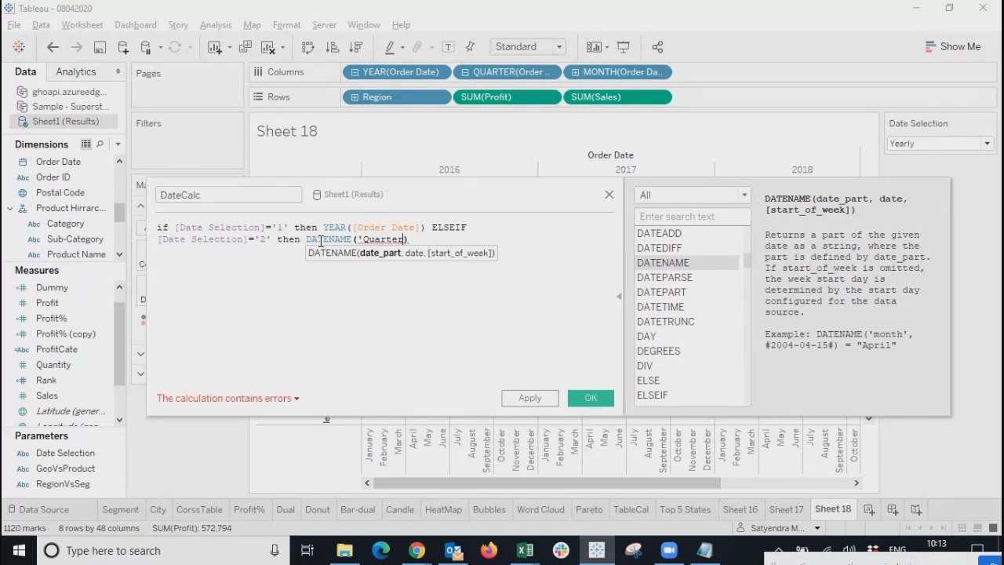
type("'")
key("Right")
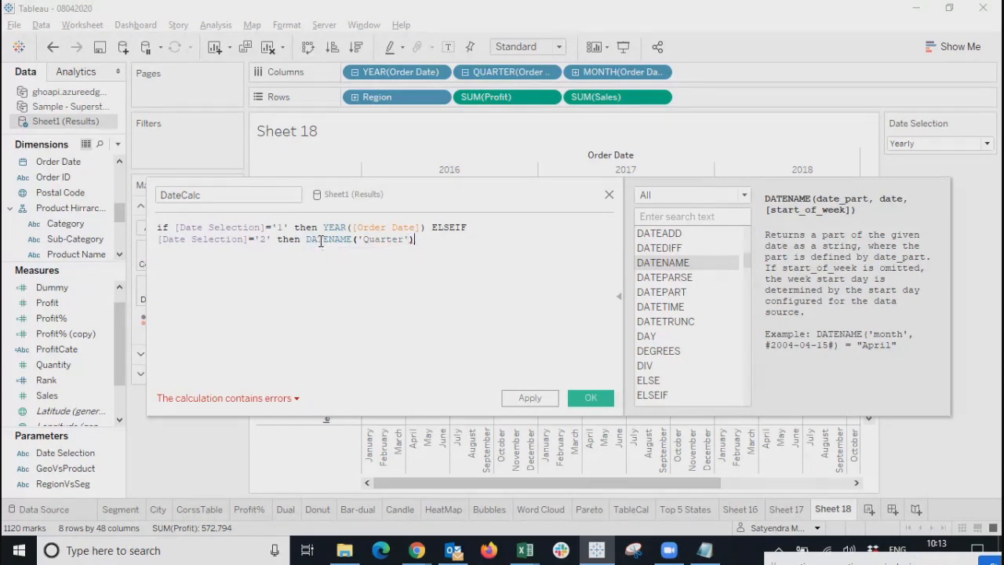
key("BackSpace")
type(",")
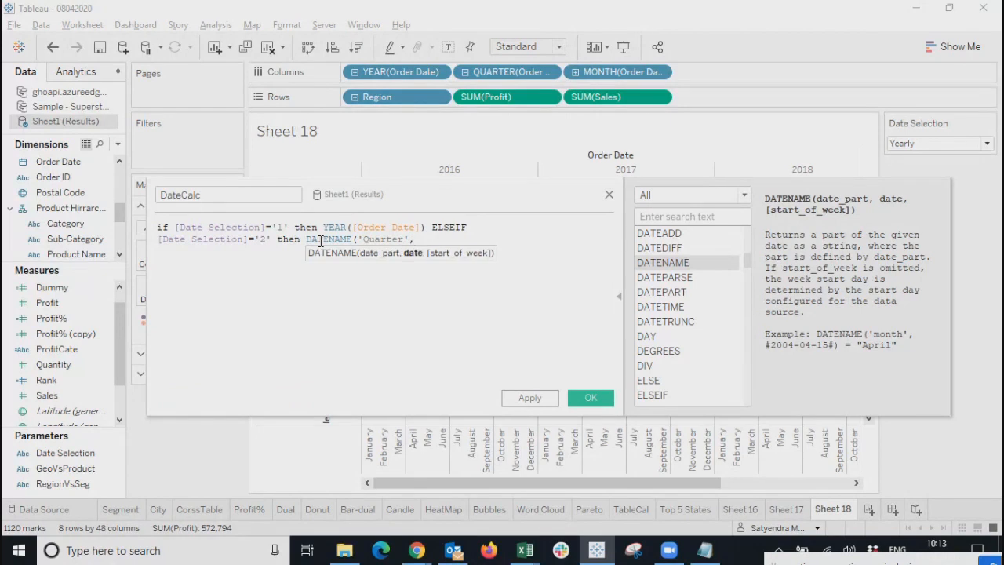
type("[ord")
key("Return")
type(")")
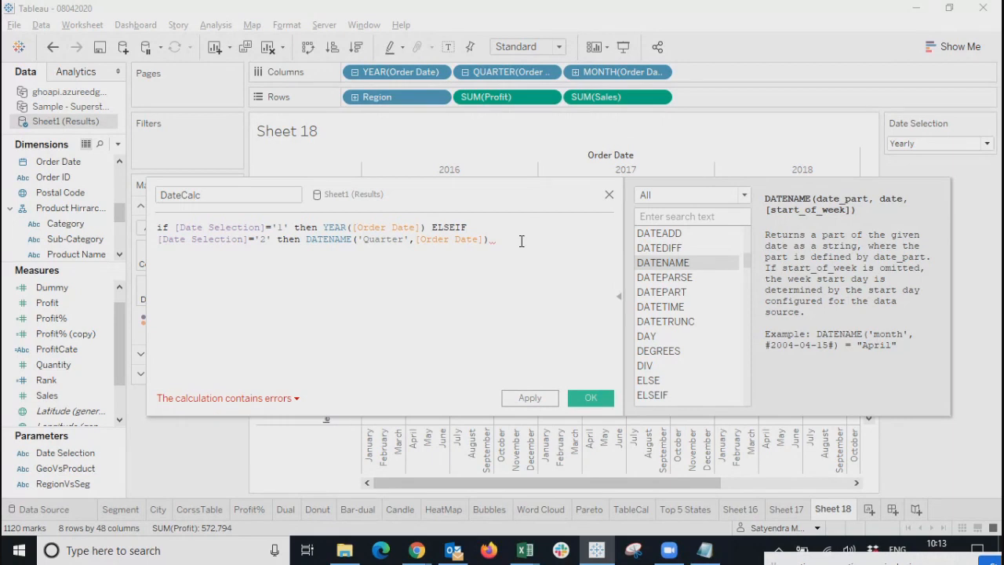
type(" else")
Add an ELSEIF branch on line 3 testing Date Selection = '3'.
key("Down")
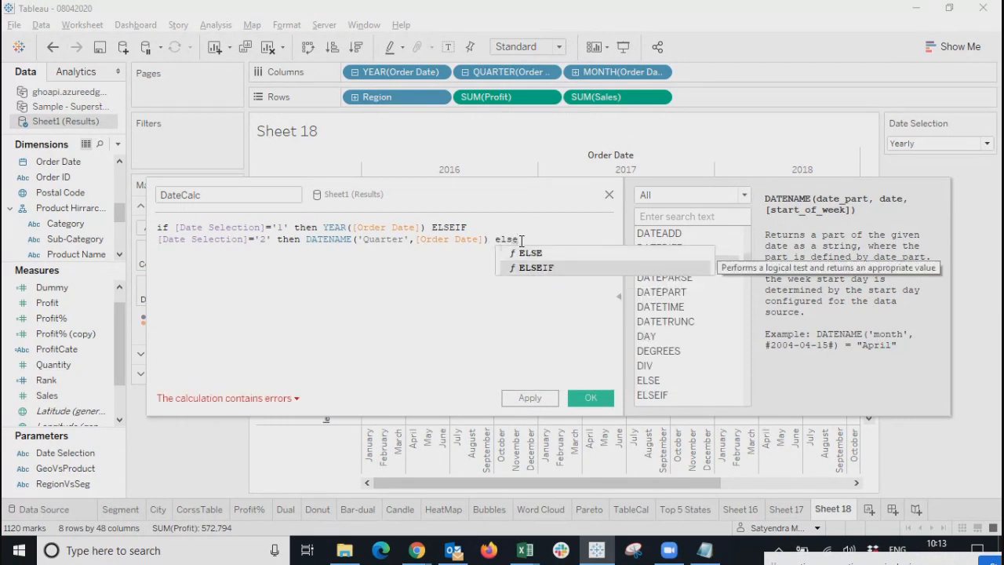
key("Return")
key("Return")
type("date")
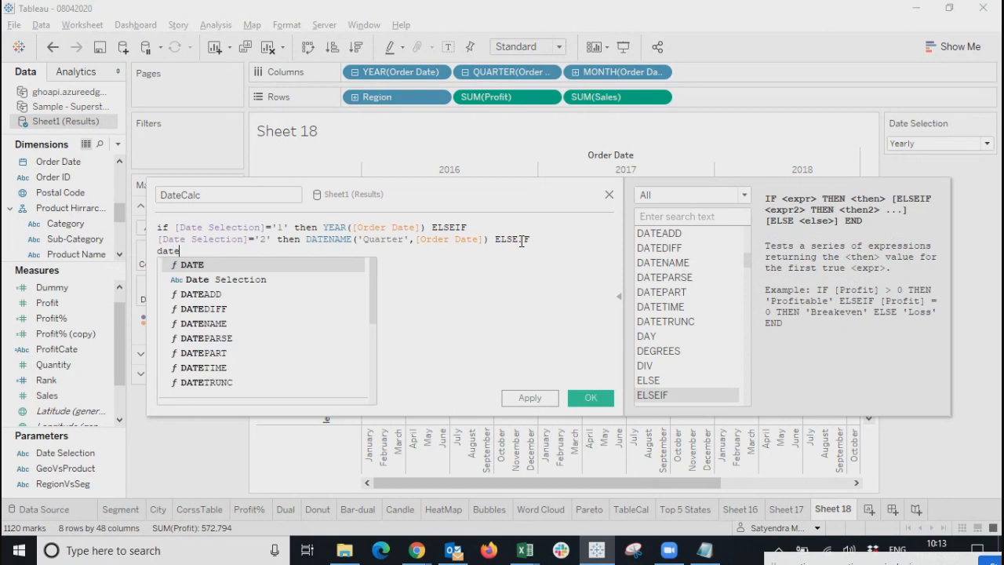
key("Down")
key("Return")
type("=")
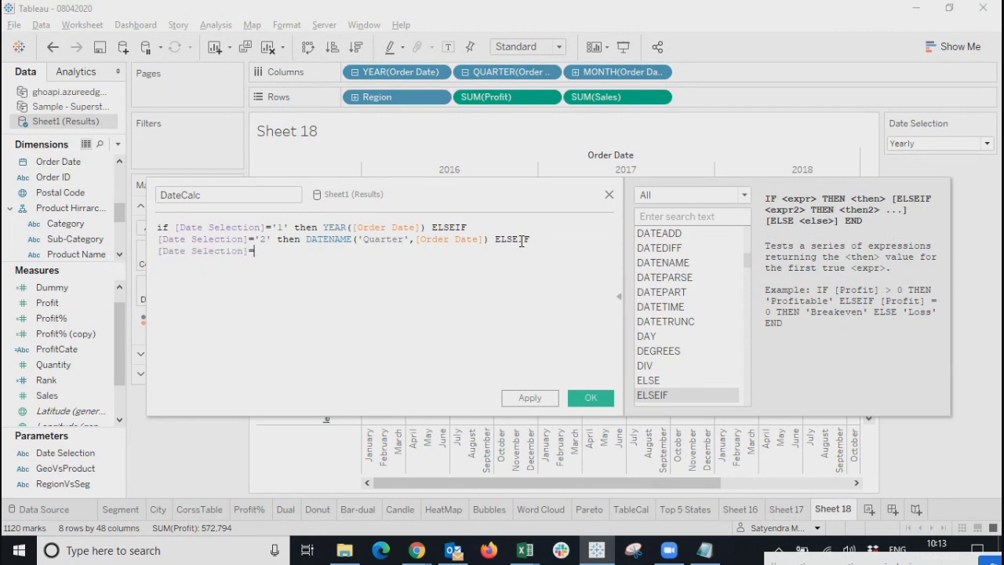
type("'3' then Date")
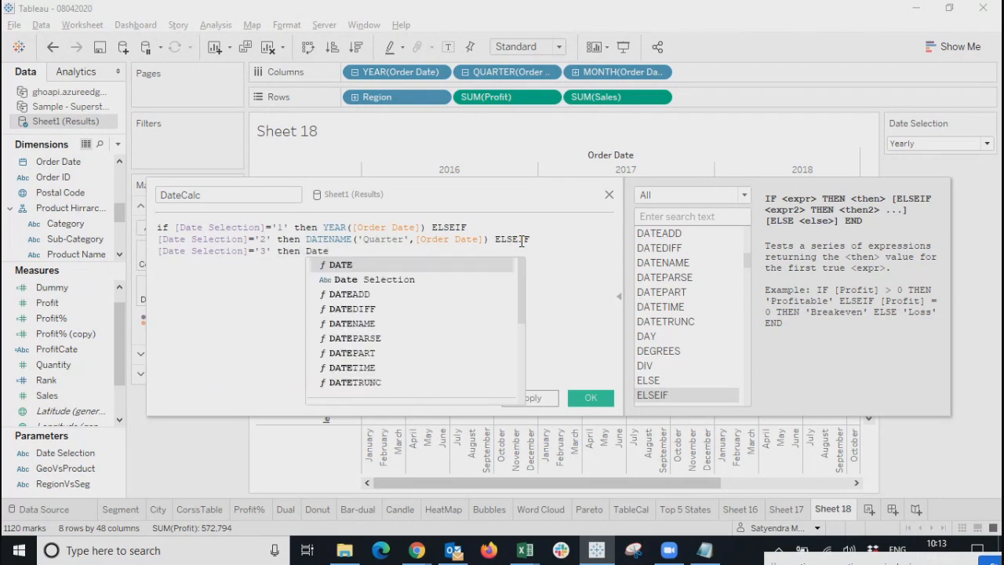
Make the '3' branch return DATENAME('month',[Order Date]), then start an ELSE branch.
key("Down")
key("Down")
key("Down")
key("Down")
key("Return")
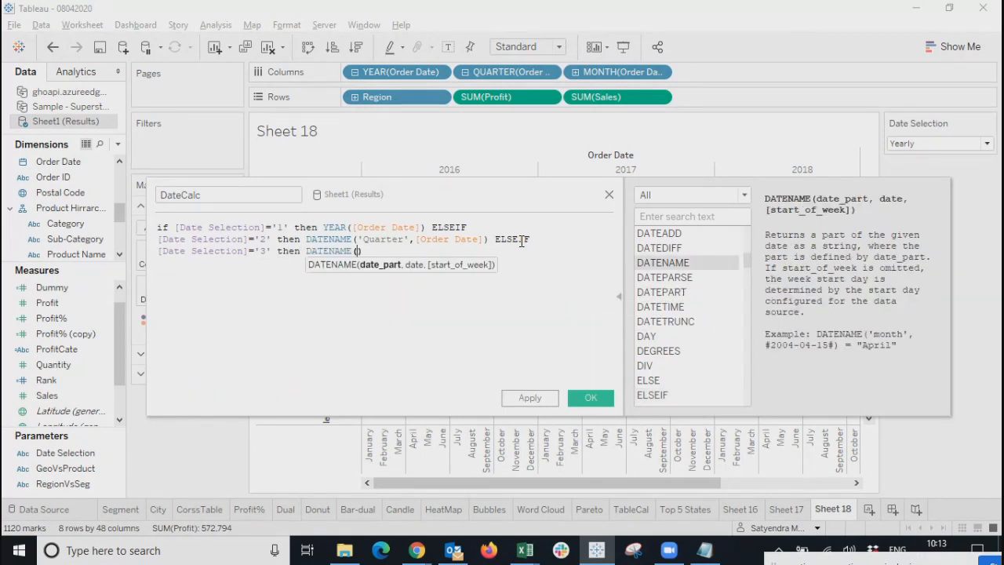
type("'month',order")
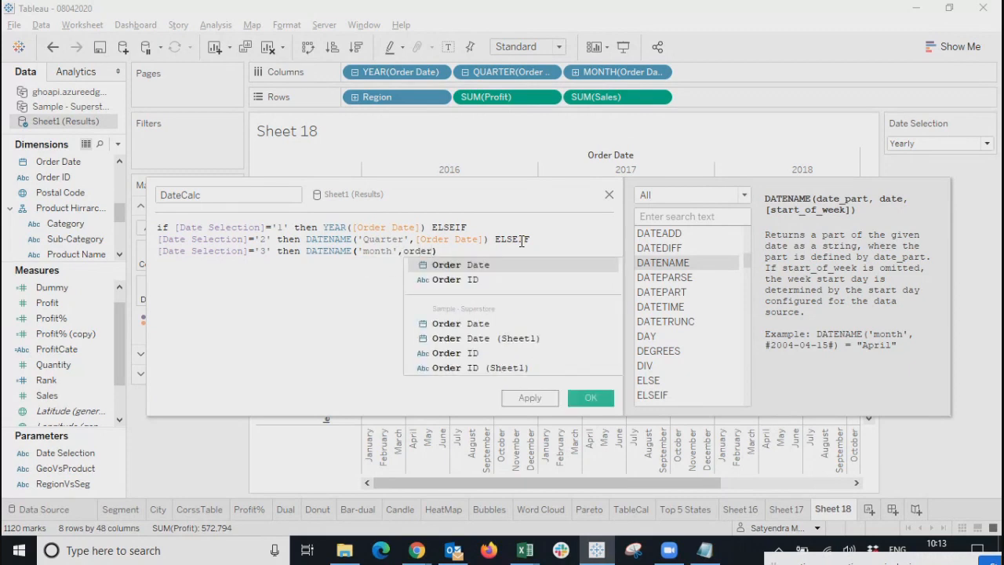
key("Return")
type(") else")
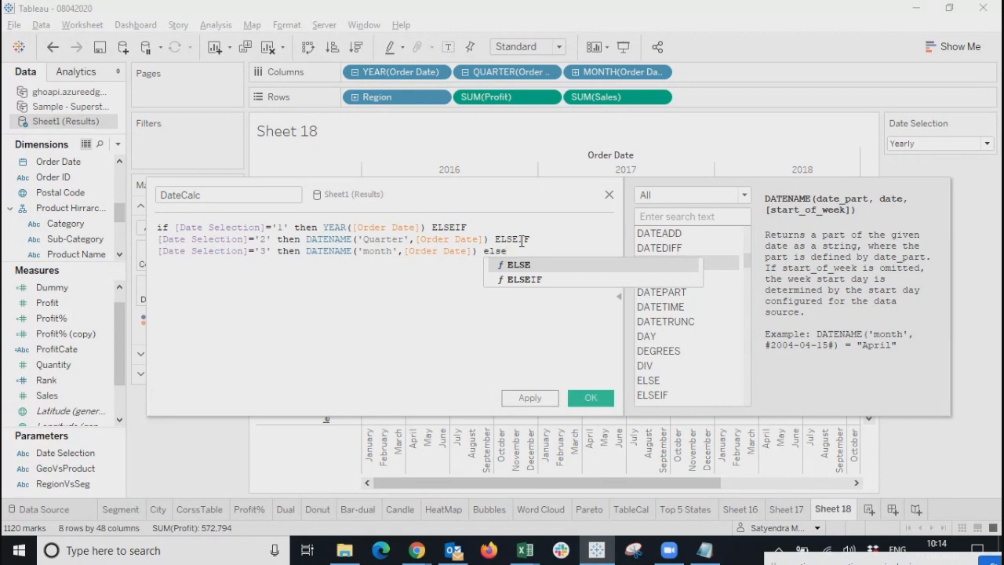
key("Return")
key("Return")
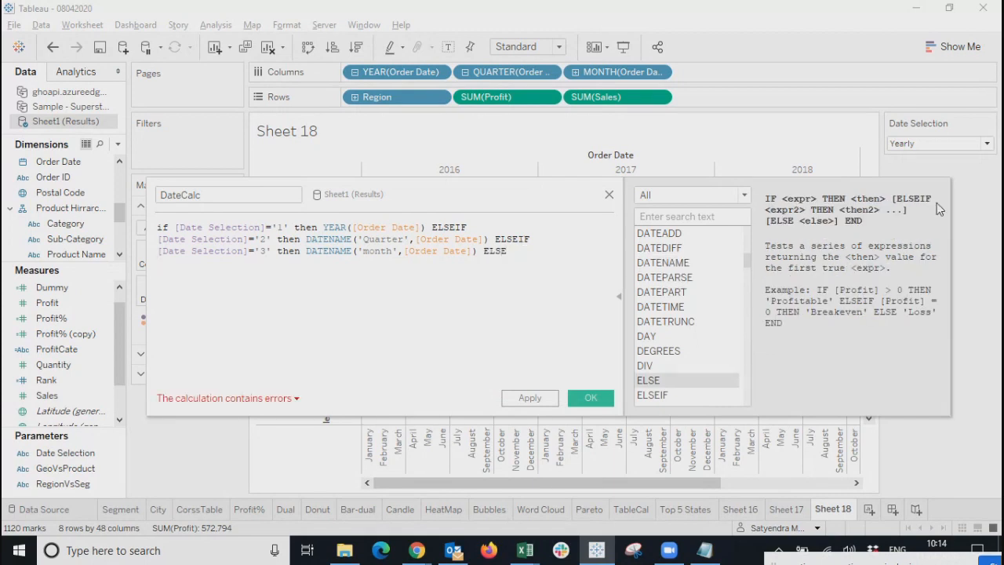
Finish the ELSE branch with DAY([Order Date]) and close the IF with END.
left_click(946, 146)
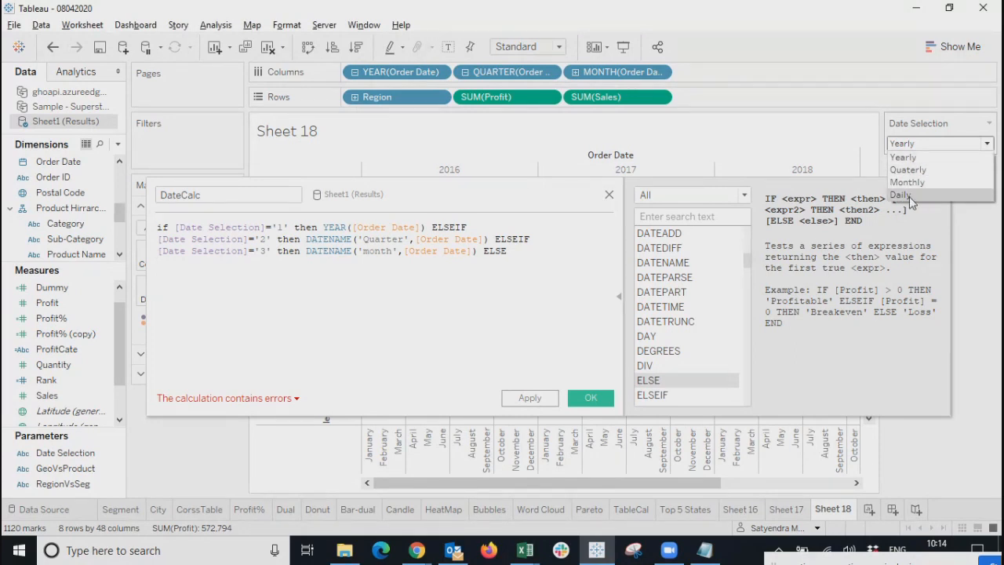
left_click(530, 261)
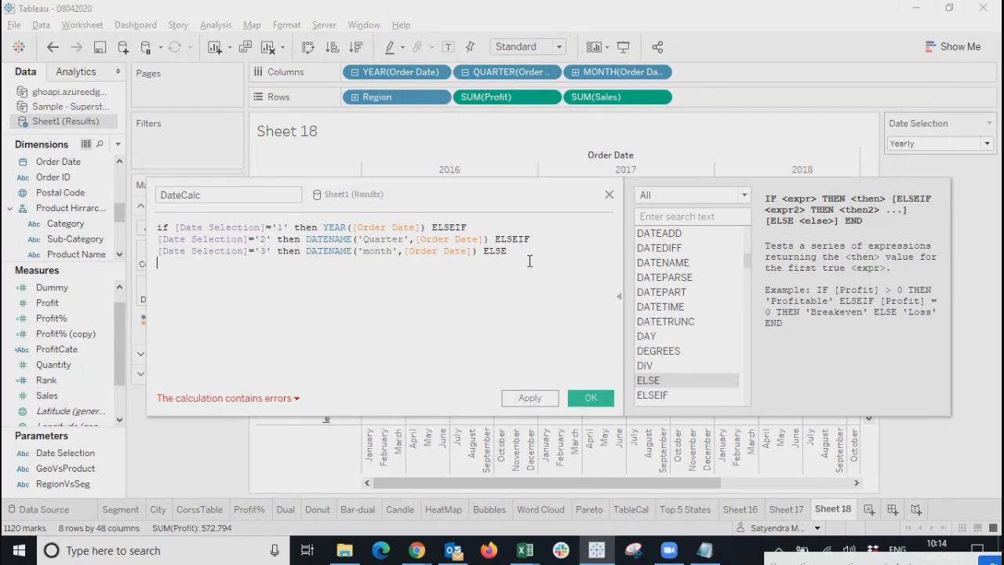
type("day")
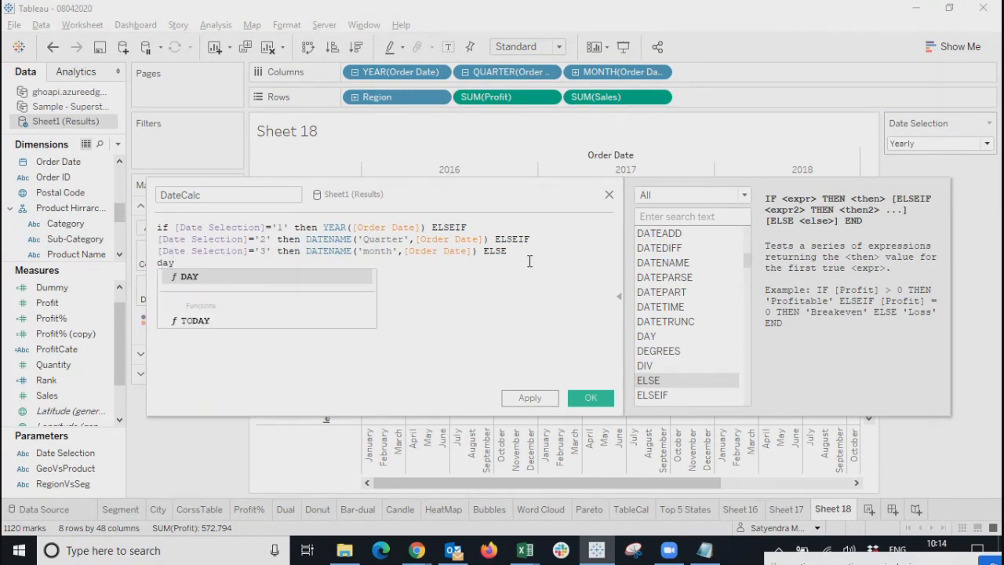
key("Return")
type("or")
key("BackSpace")
key("BackSpace")
type("(or")
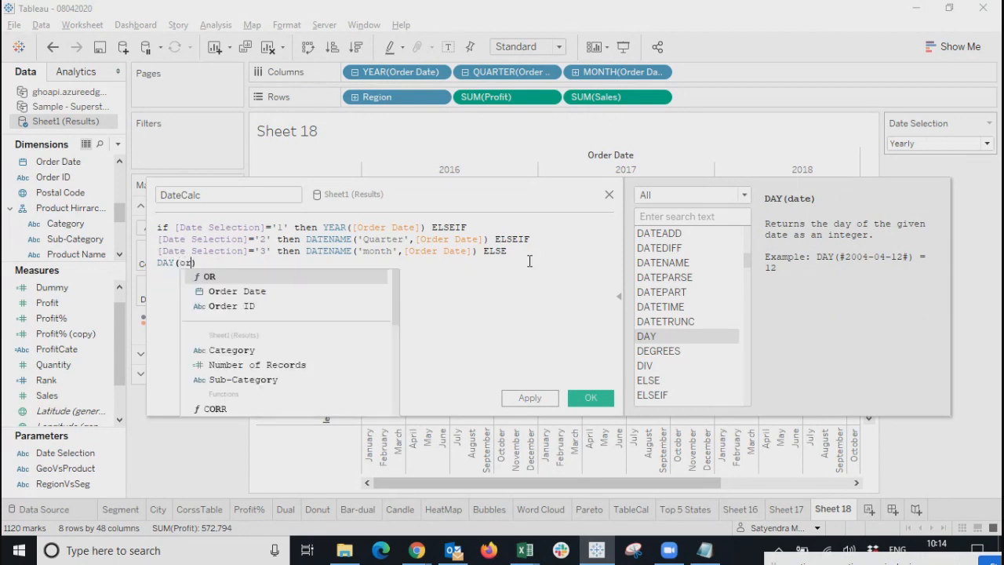
key("Down")
key("Return")
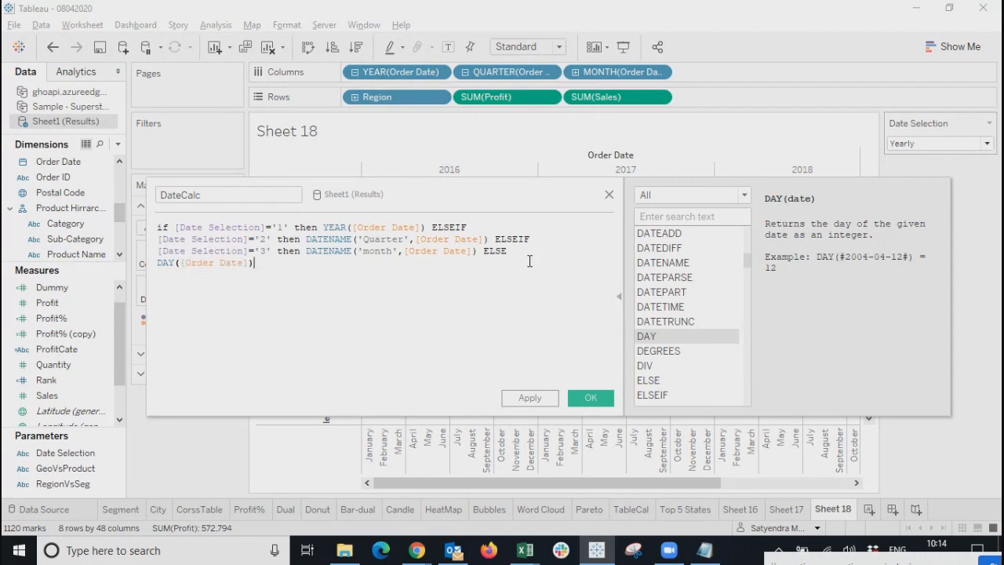
type("e")
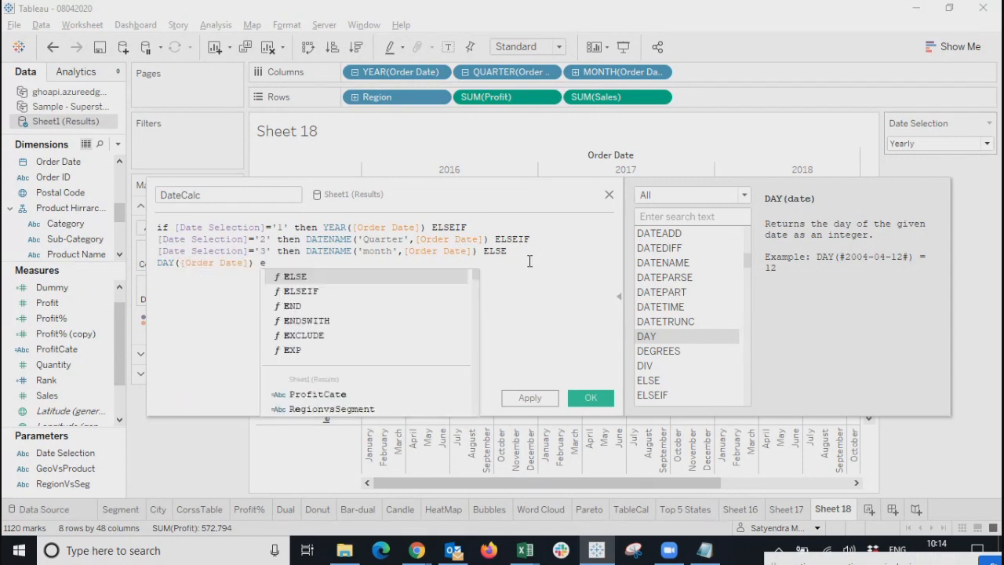
type("nd")
key("Return")
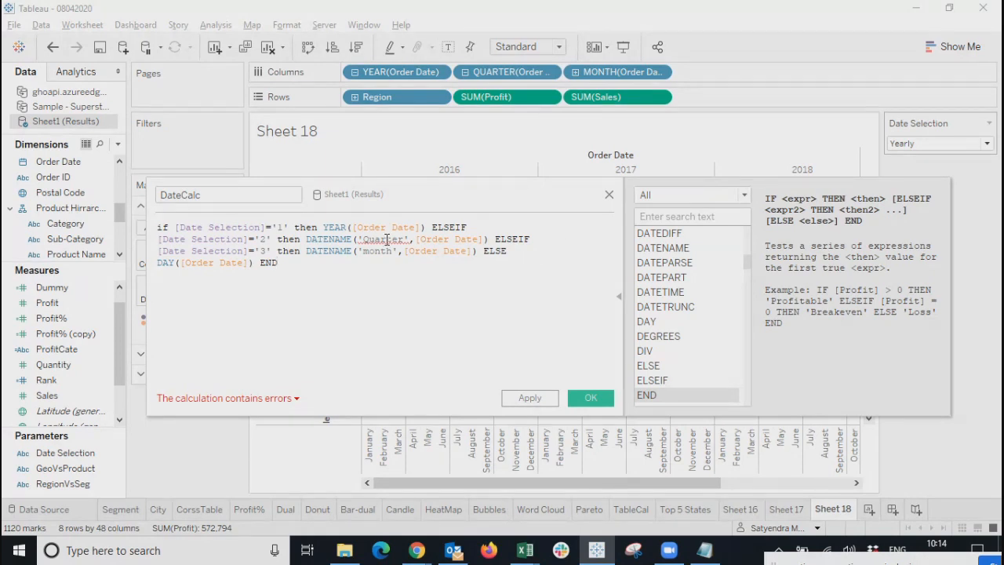
Correct the DATENAME date part on line 2 to read 'quarter'.
left_click_drag(411, 239, 353, 239)
left_click(388, 305)
left_click(238, 399)
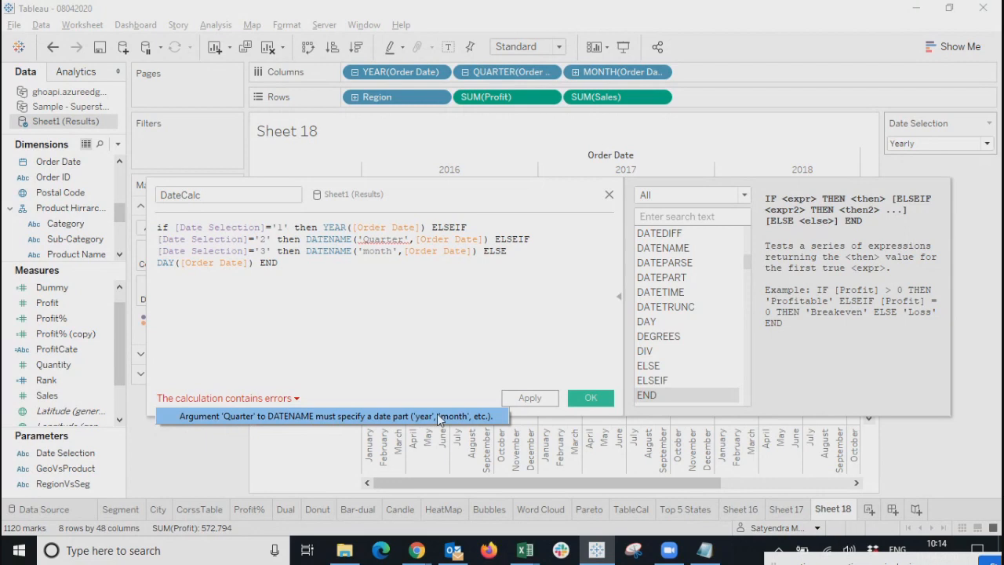
left_click(382, 239)
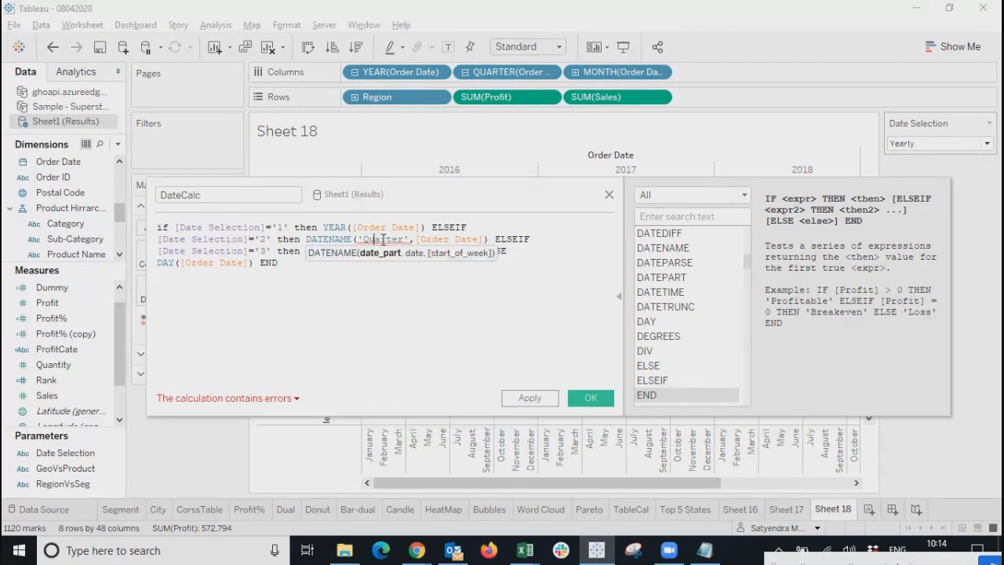
key("BackSpace")
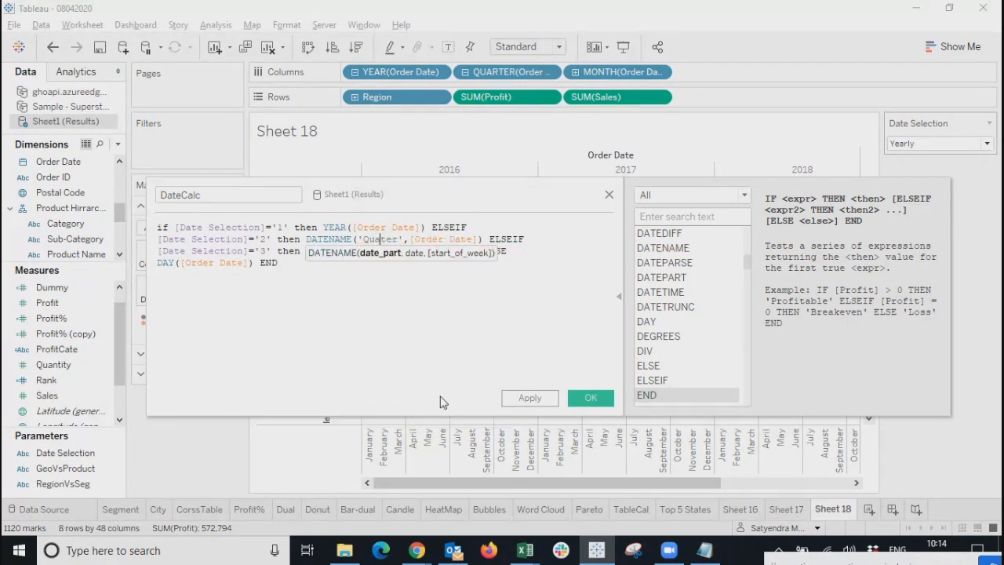
key("BackSpace")
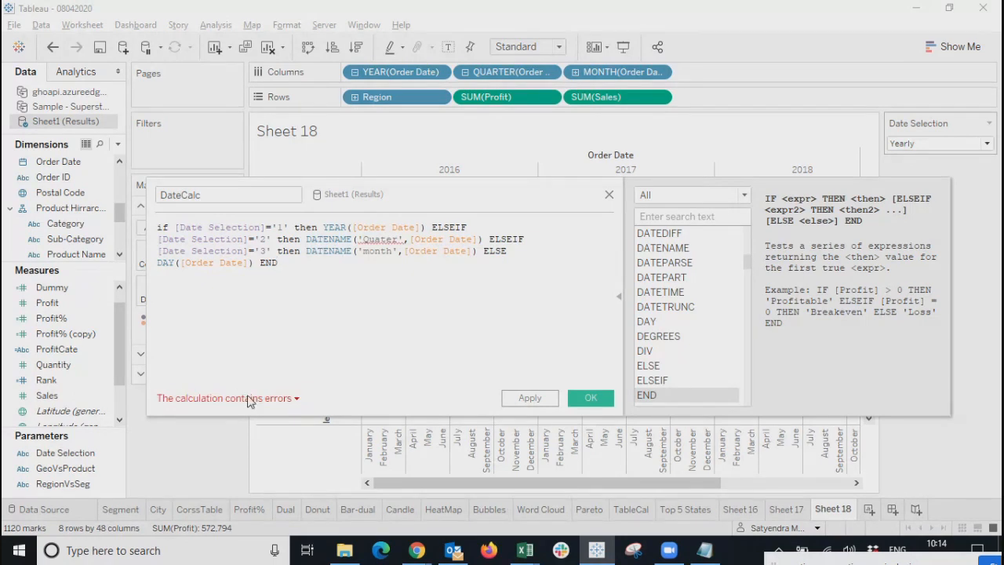
left_click(249, 399)
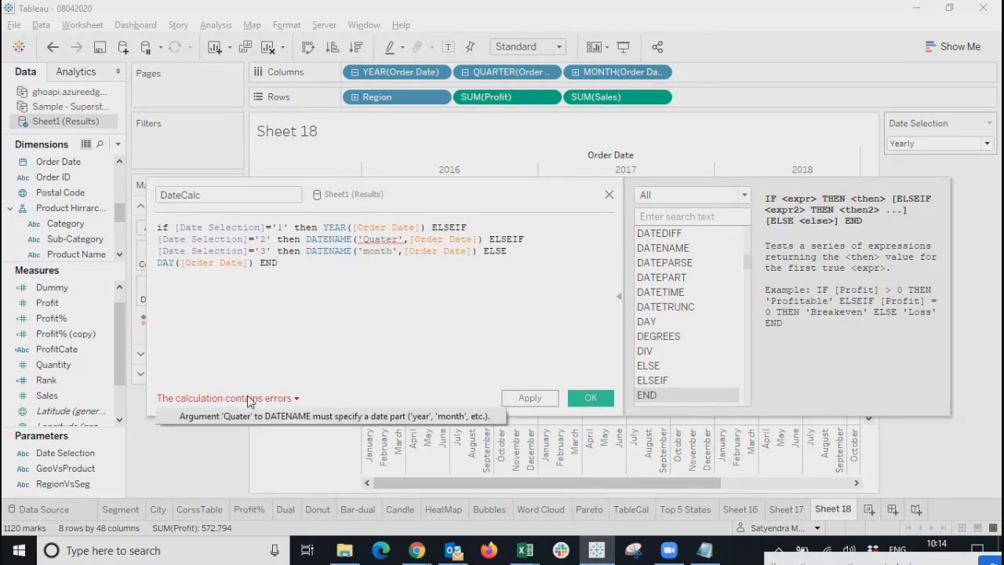
left_click(392, 240)
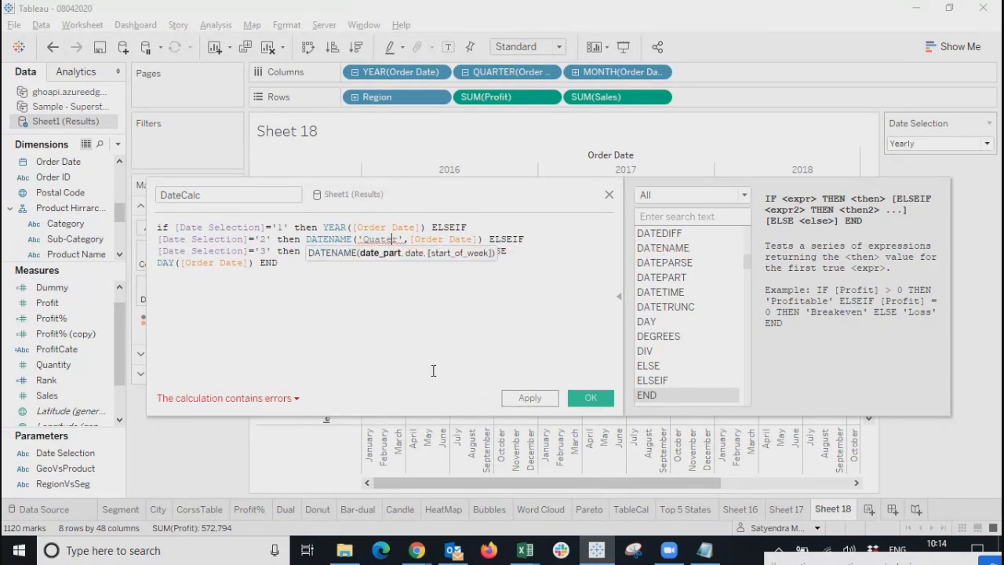
key("Right")
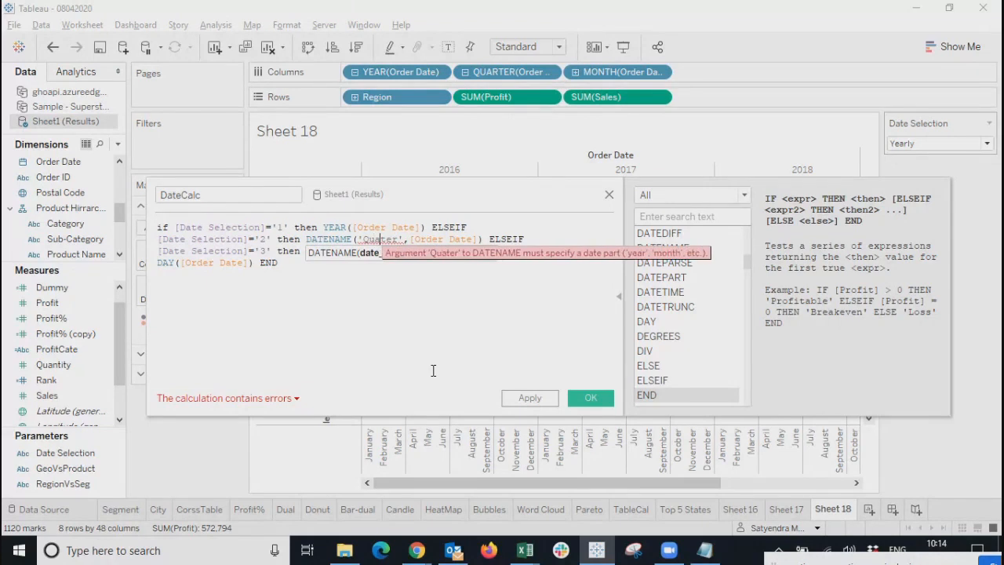
type("r")
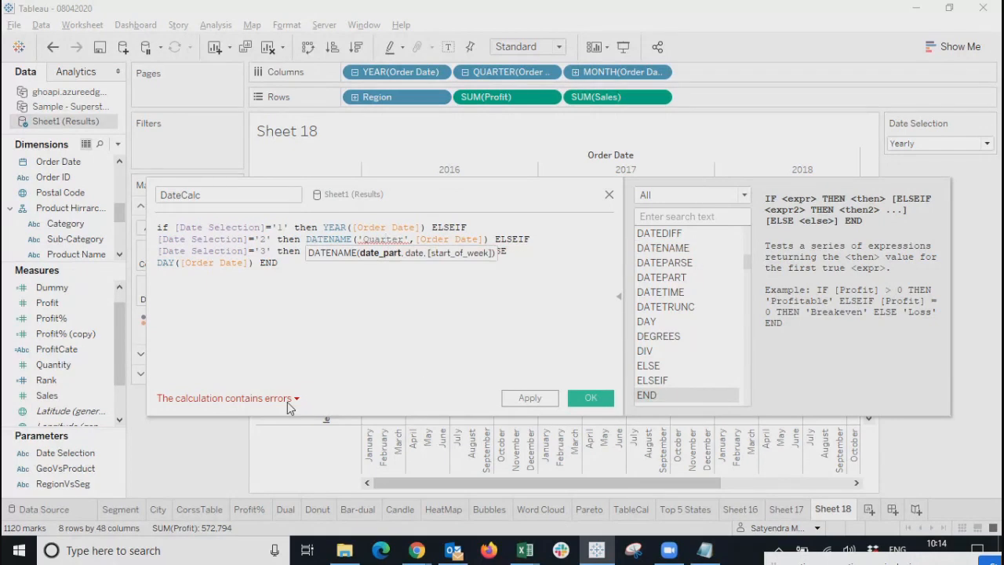
Review the remaining 'Expected type integer, found string' error against the DATENAME branches.
left_click(262, 399)
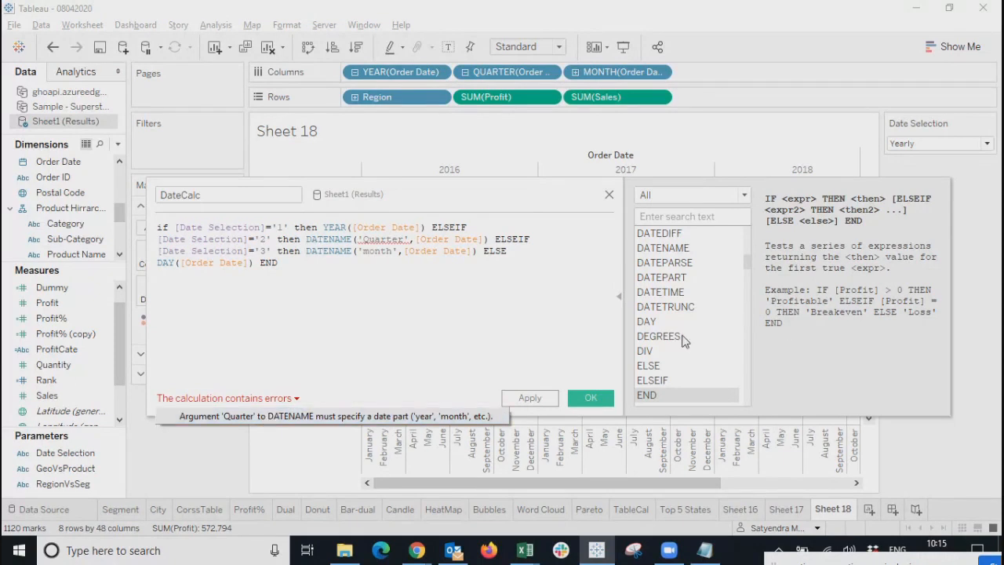
left_click(665, 297)
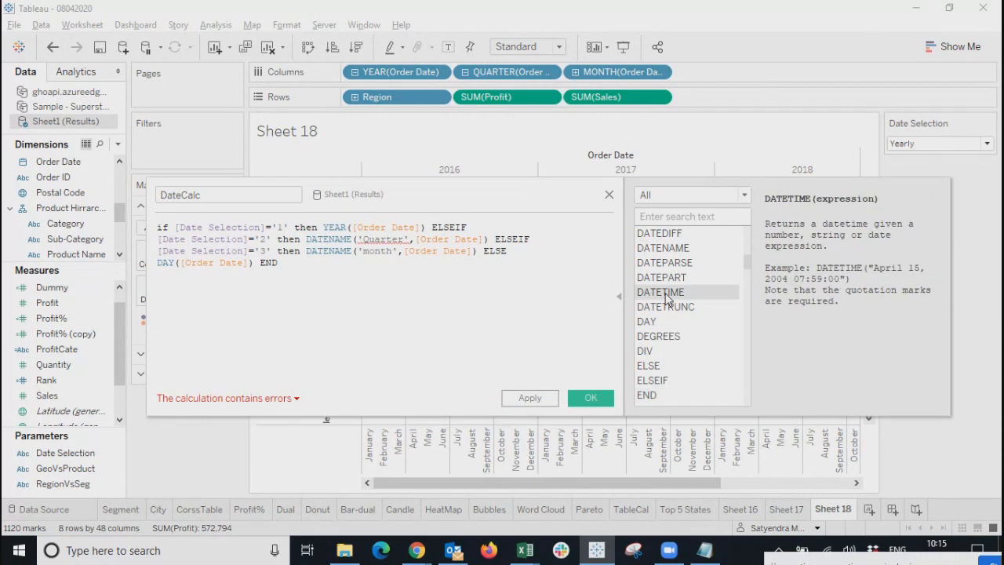
left_click(664, 309)
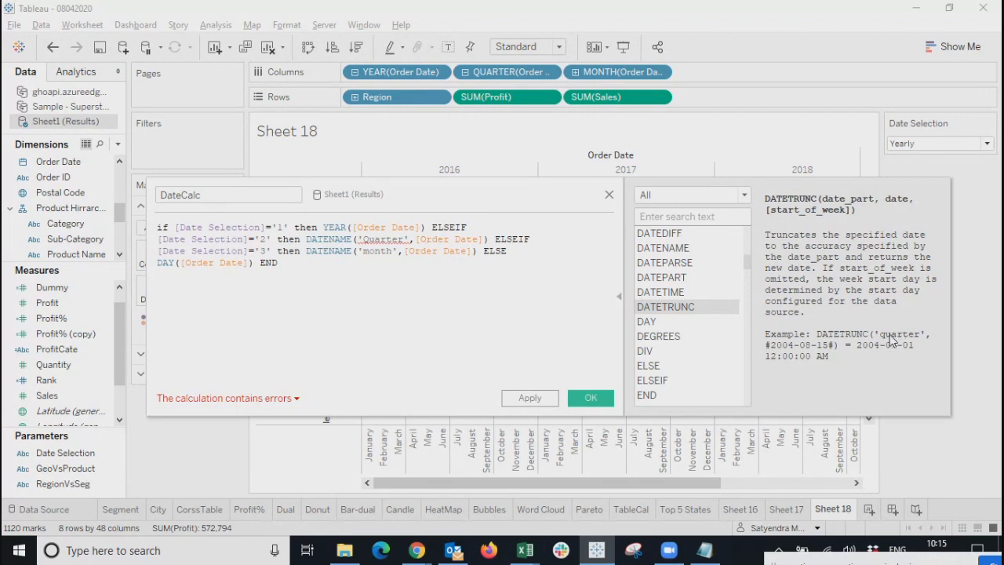
left_click(374, 237)
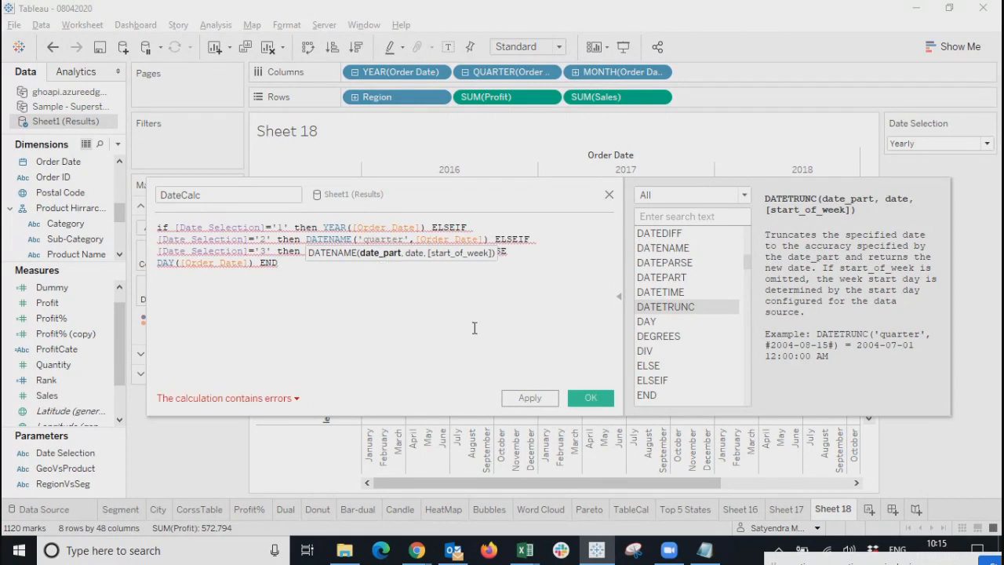
left_click(415, 325)
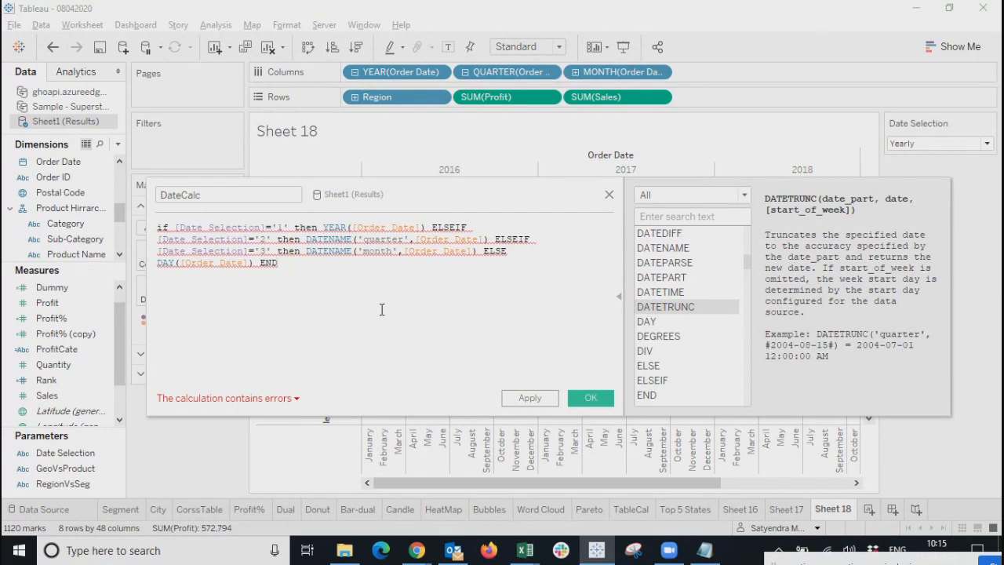
left_click(265, 397)
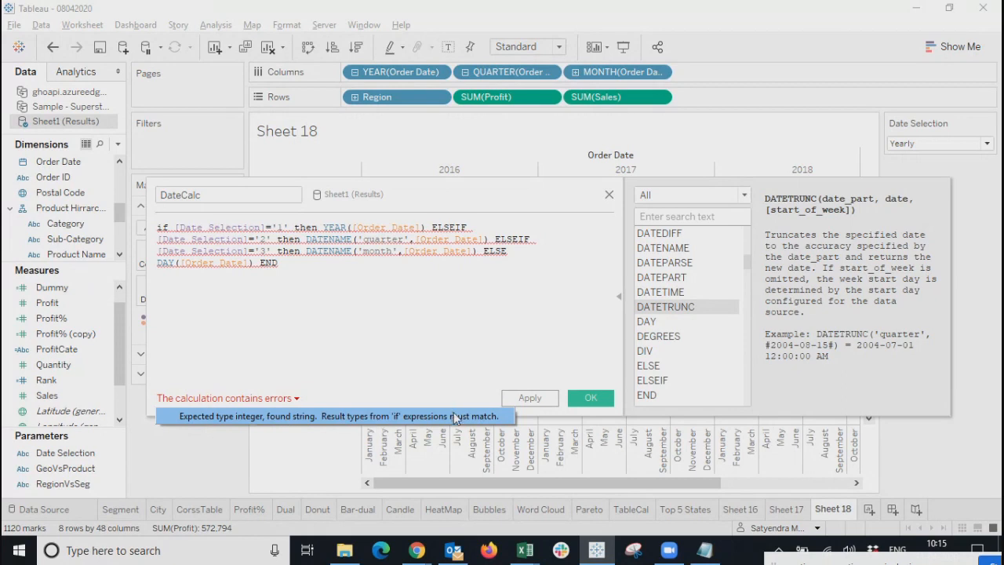
left_click(426, 331)
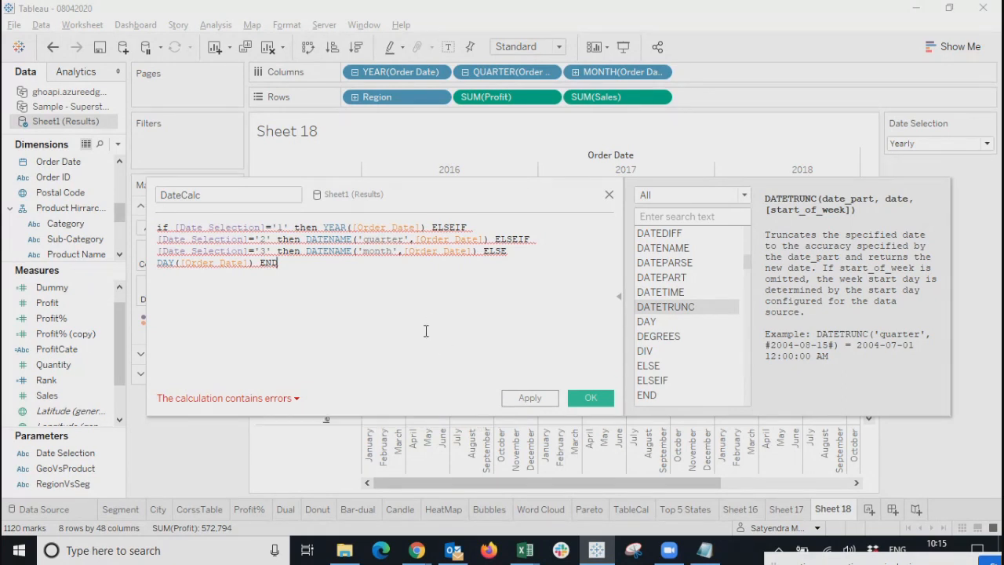
left_click_drag(307, 239, 566, 240)
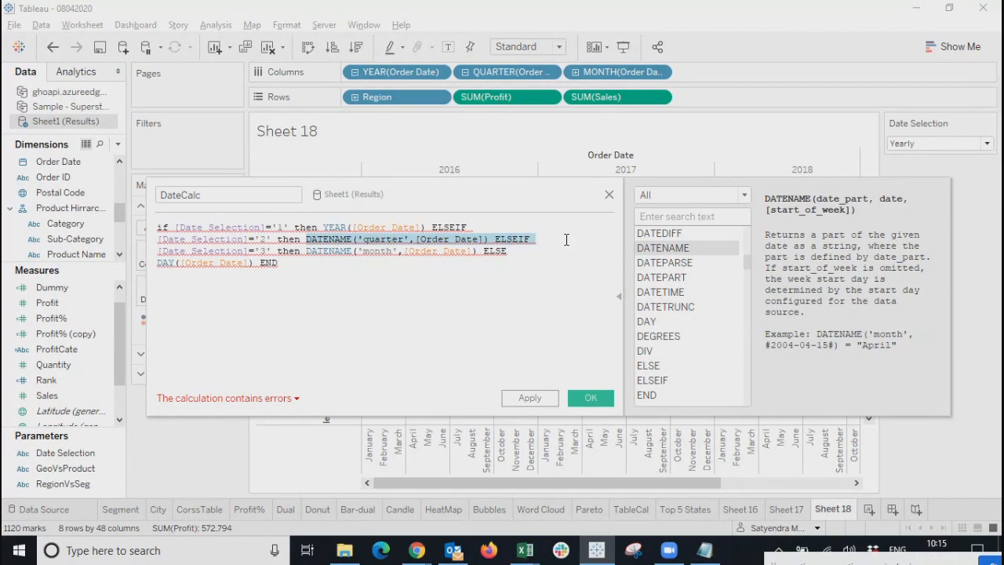
left_click_drag(306, 251, 480, 253)
key("Left")
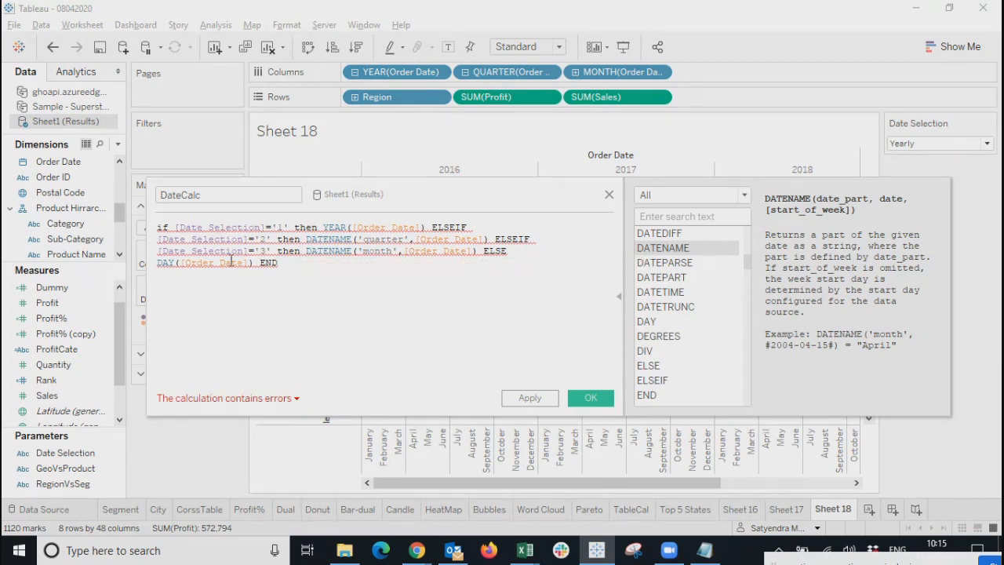
double_click(263, 240)
Wrap the line-1 YEAR([Order Date]) result in STR().
left_click(323, 227)
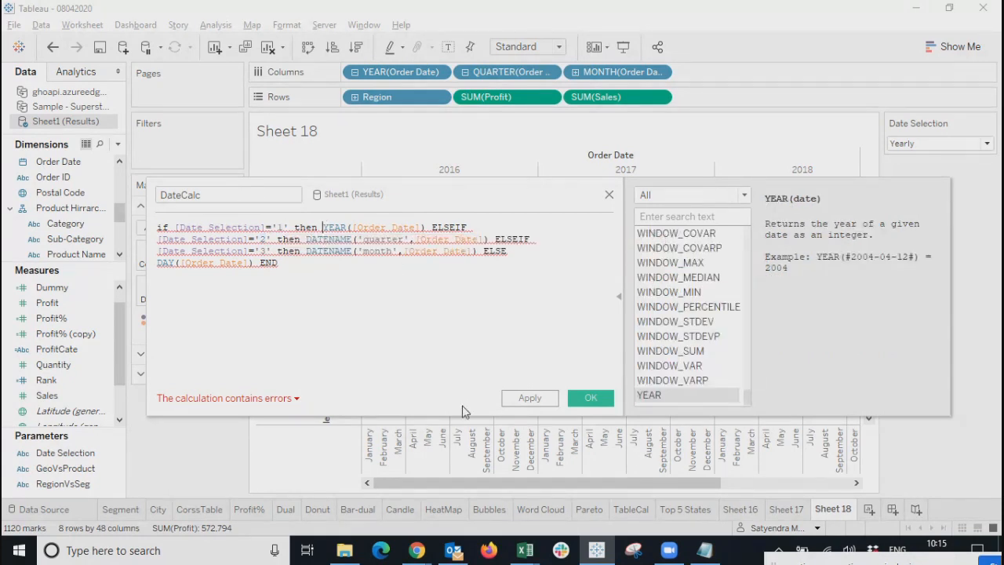
type("str")
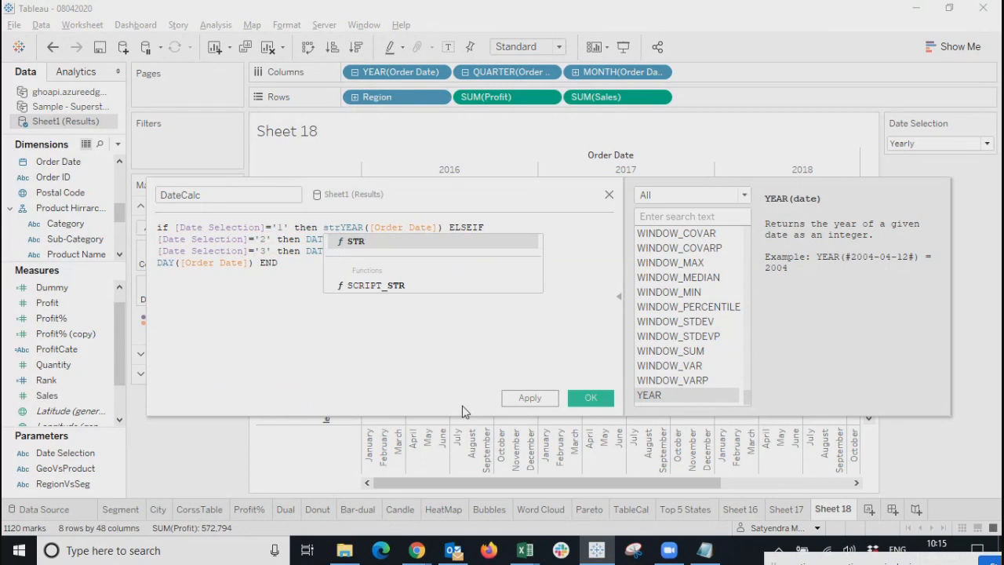
key("Delete")
key("Delete")
key("Delete")
key("Delete")
key("Return")
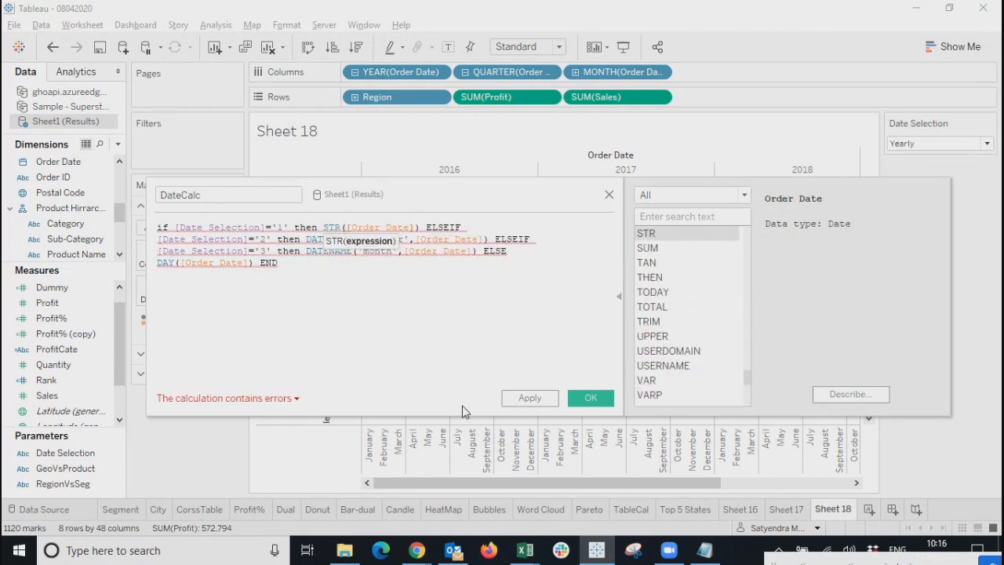
key("BackSpace")
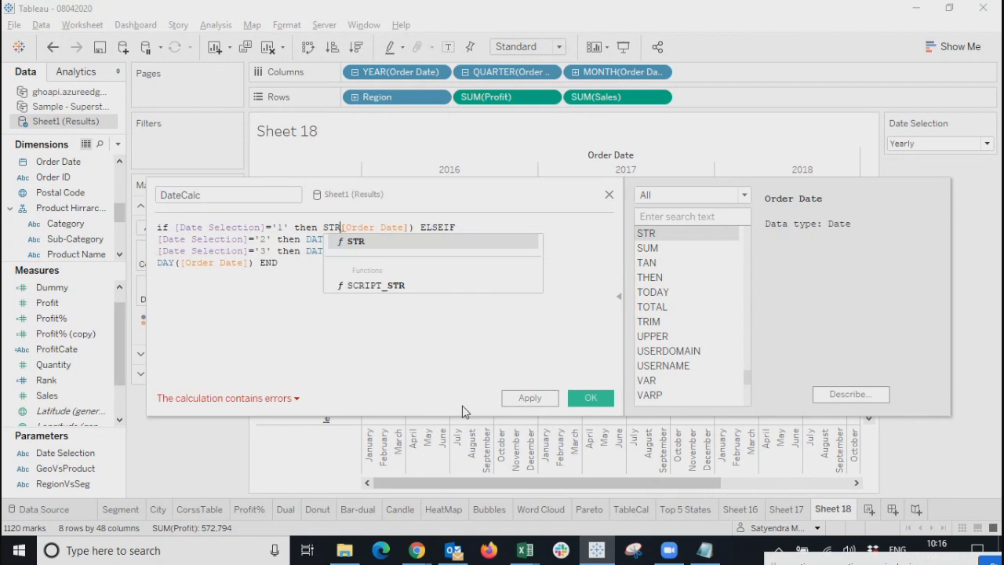
key("Return")
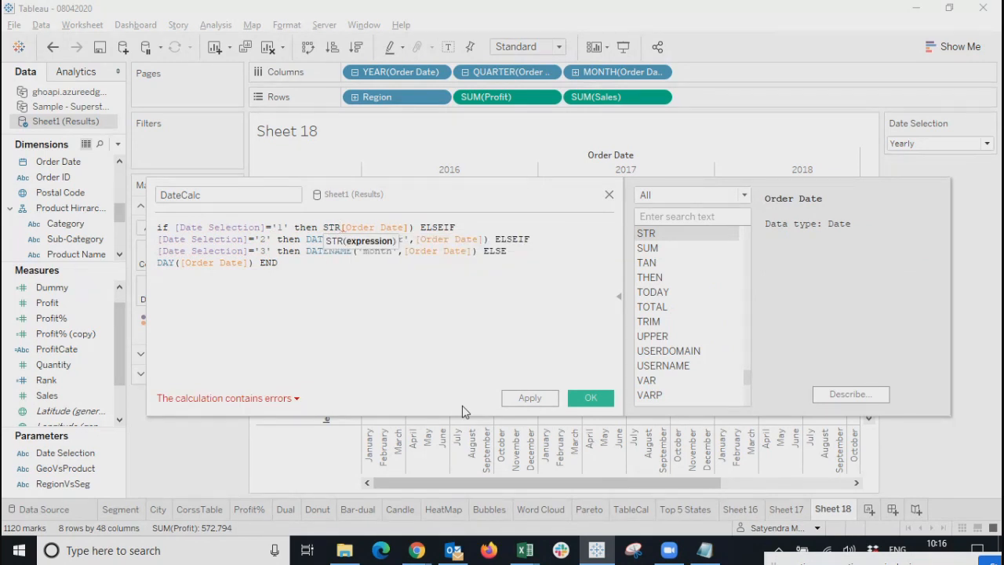
key("BackSpace")
key("BackSpace")
key("BackSpace")
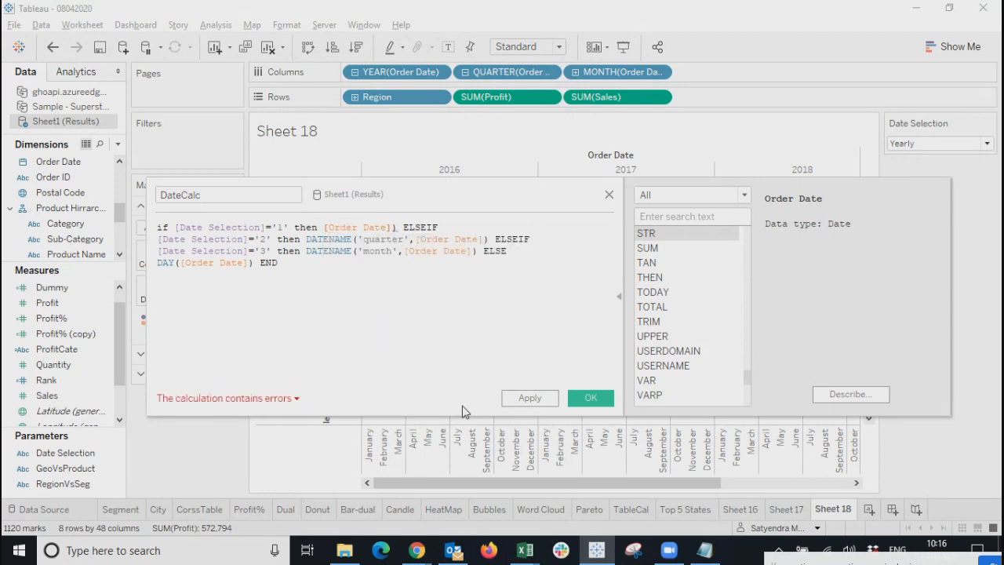
type("year")
key("Return")
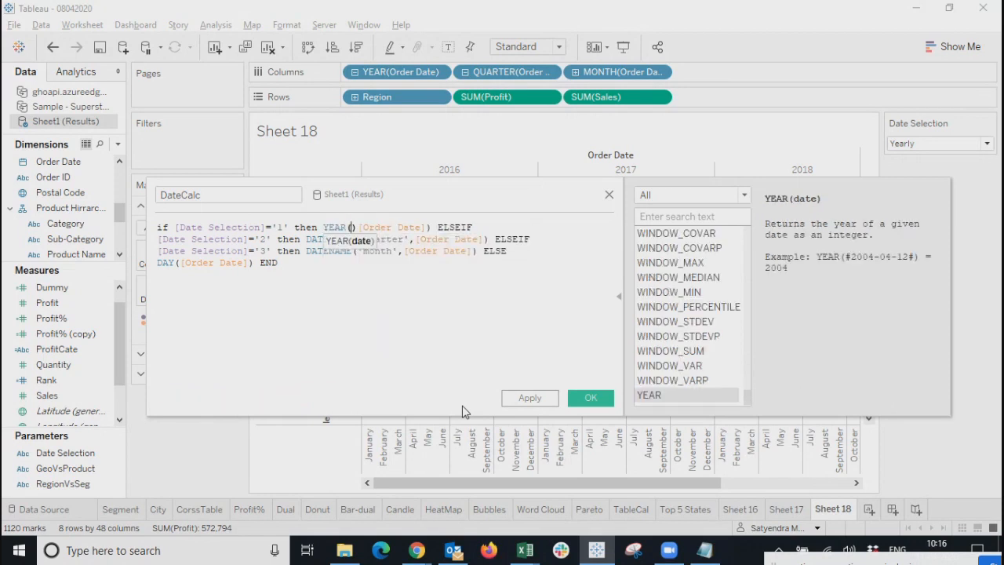
key("Delete")
key("Delete")
key("Left")
key("Left")
key("Left")
key("Left")
key("Left")
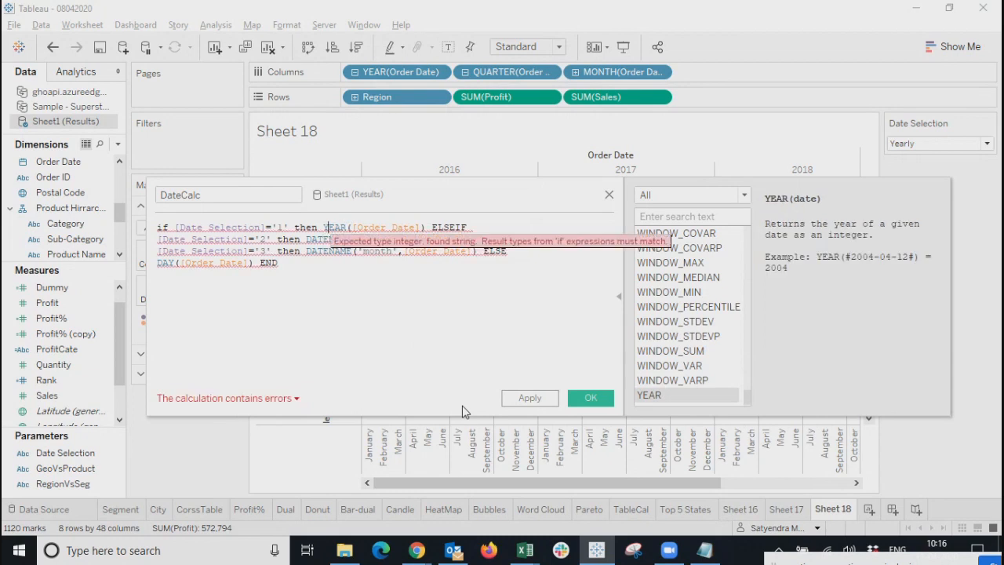
type("STR(")
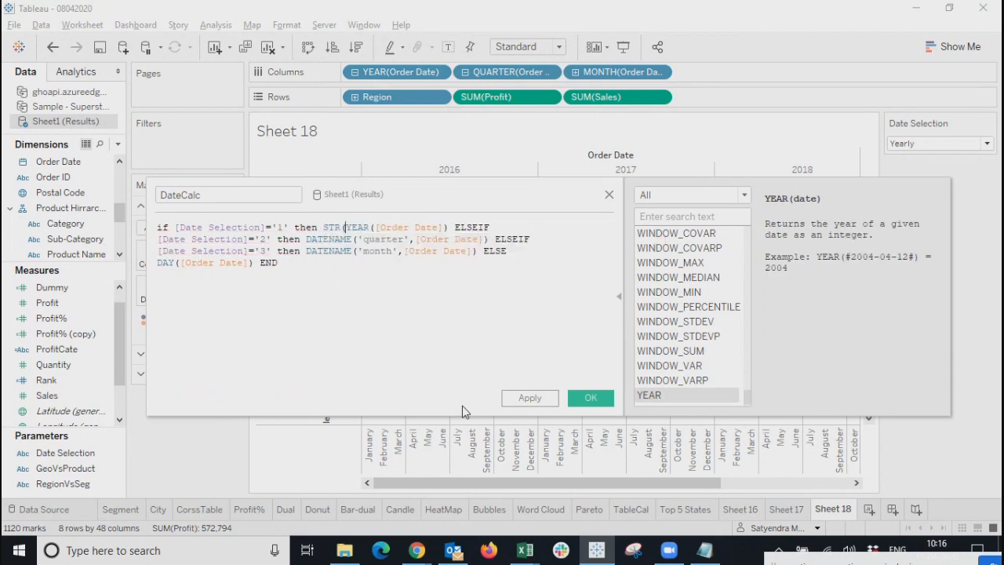
right_click(448, 225)
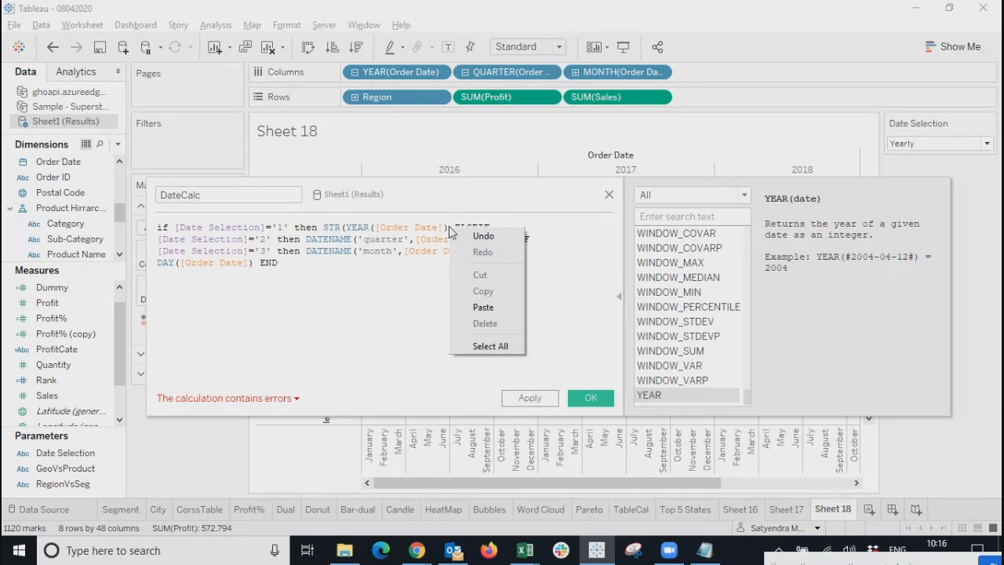
left_click(449, 226)
type(")")
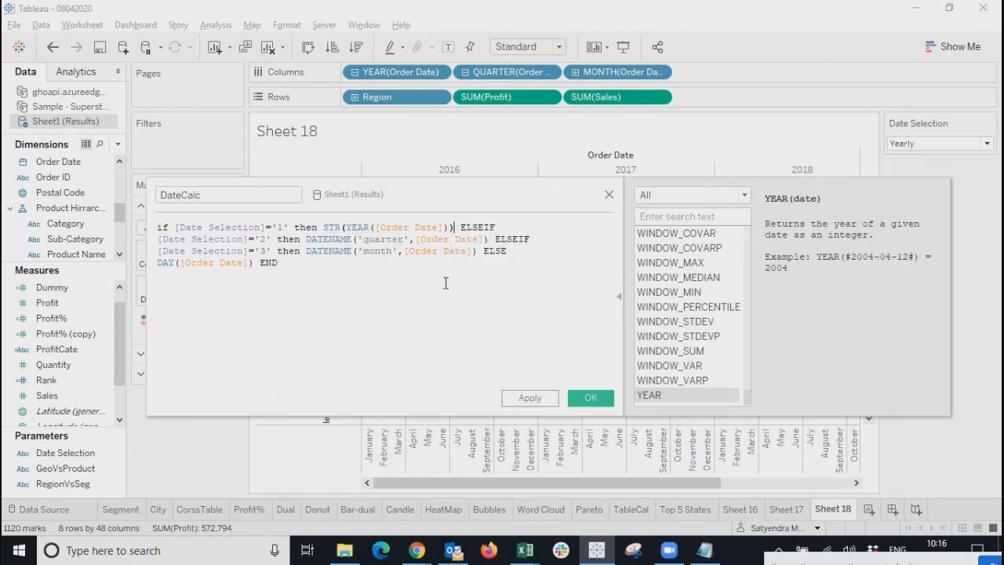
Wrap the quarter DATENAME, month DATENAME and DAY calls each in STR().
left_click(306, 238)
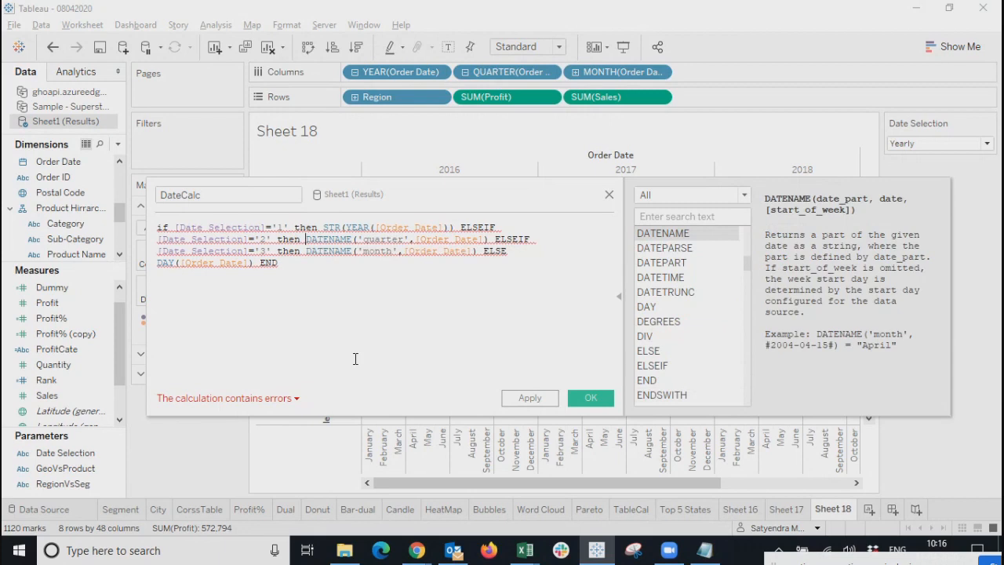
type("STR(")
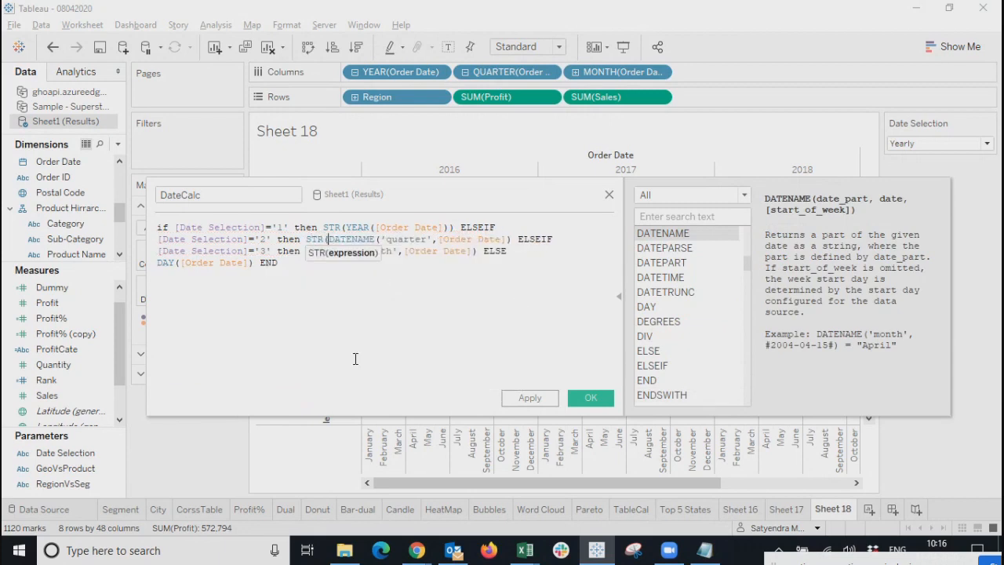
left_click(513, 238)
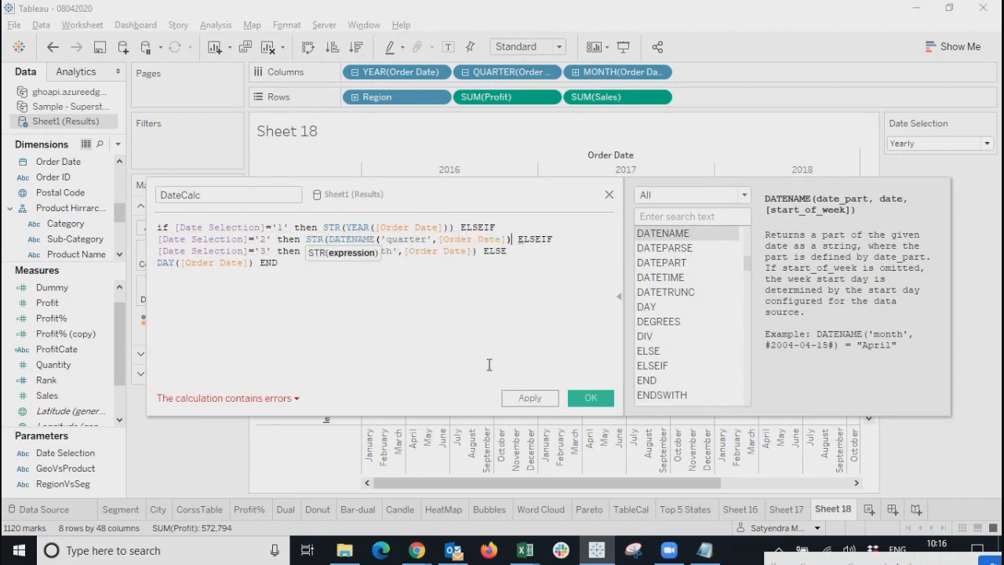
type(")")
left_click(306, 251)
type("STR(")
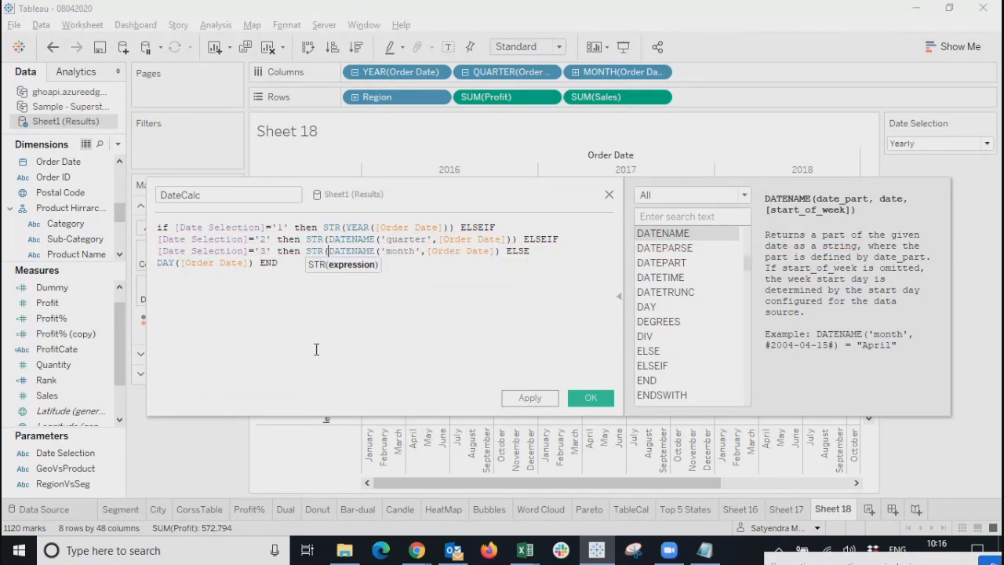
left_click(501, 251)
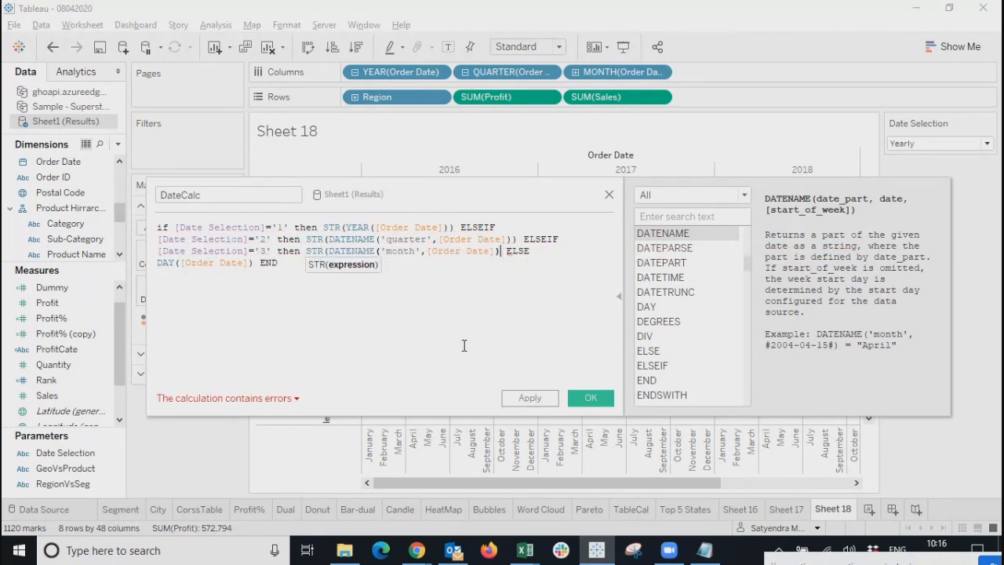
type(")")
left_click(158, 263)
type("STR(")
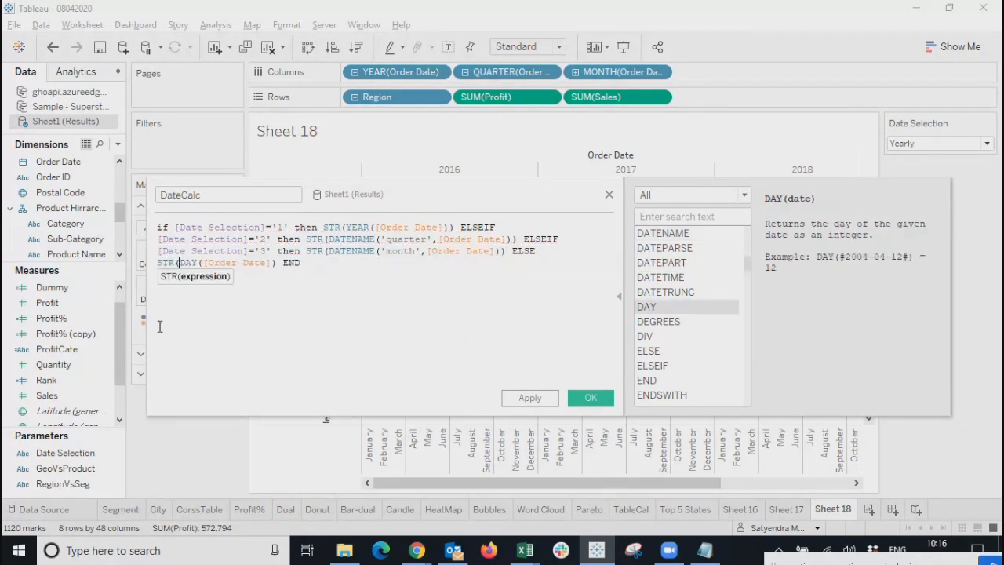
left_click(276, 264)
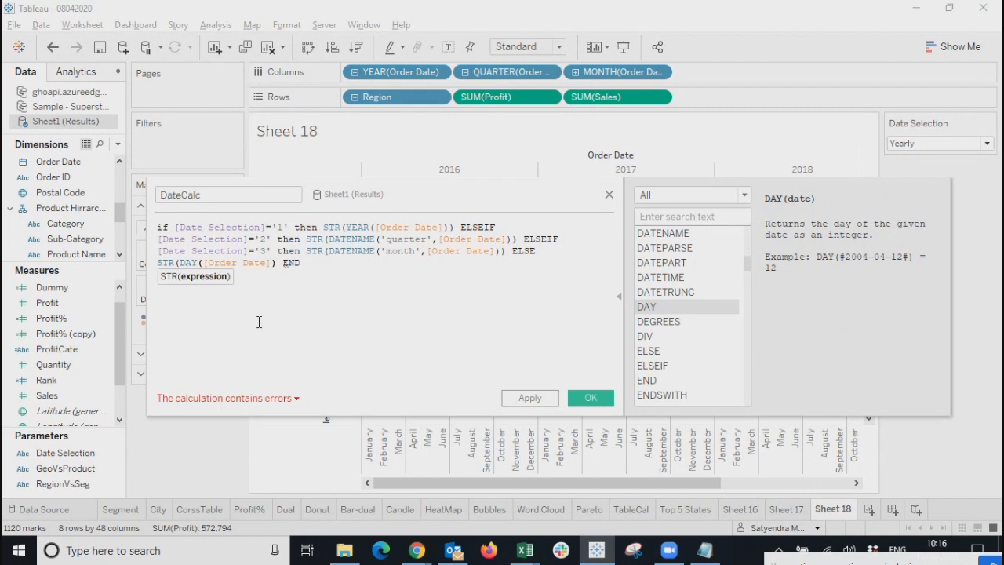
type(")")
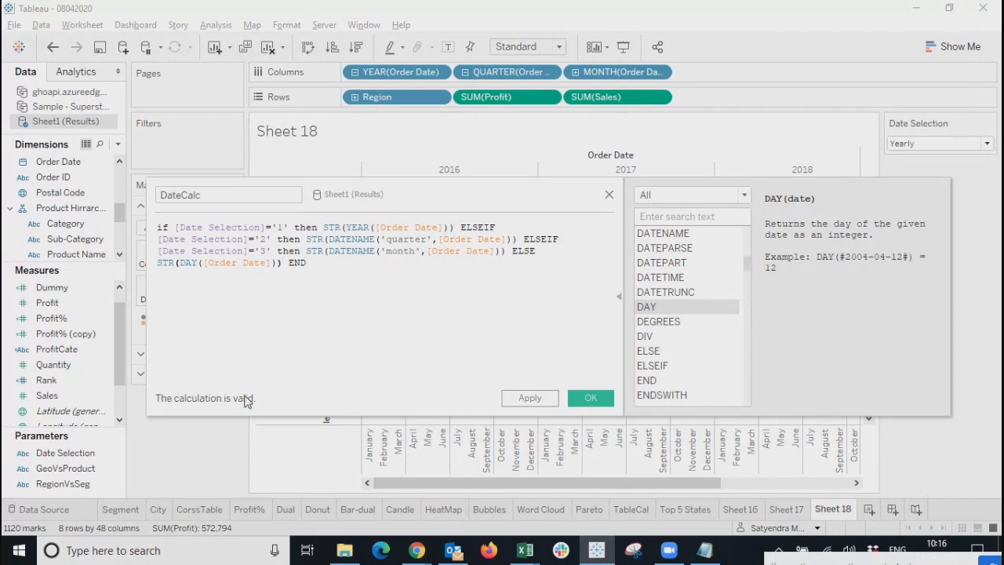
Check the Date Selection options, review the STR-wrapped formula, then apply and save DateCalc.
left_click(619, 304)
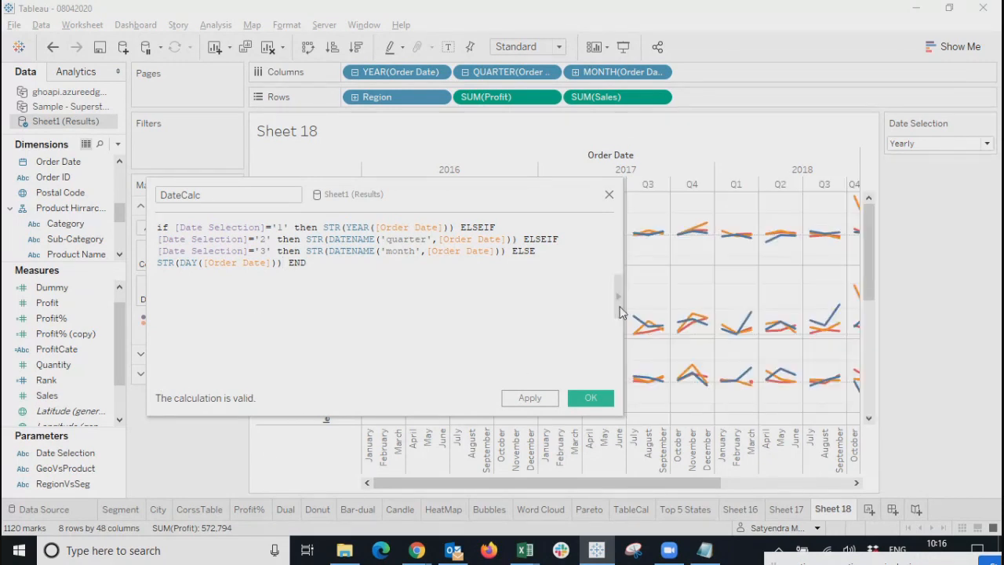
left_click(980, 143)
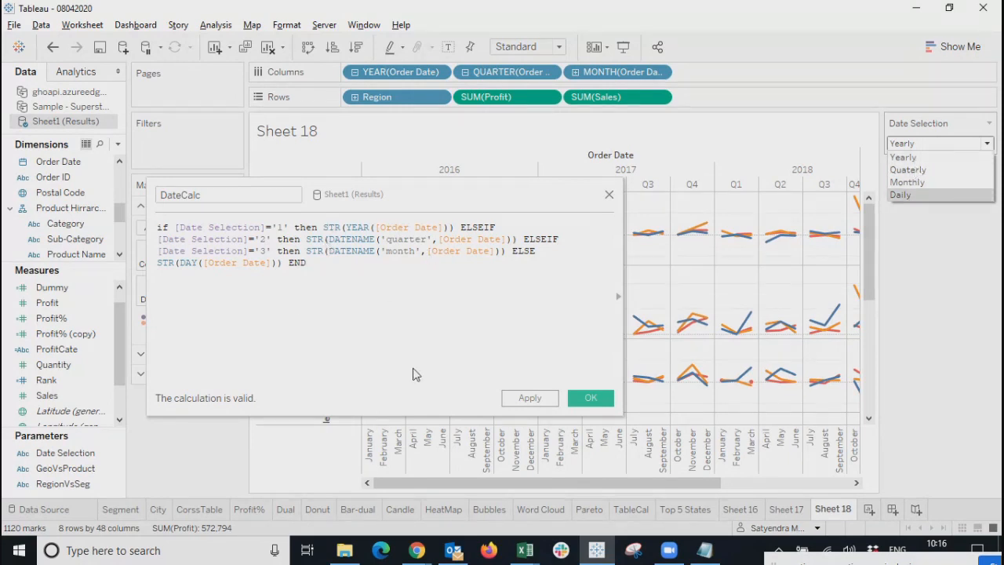
left_click_drag(444, 202, 516, 202)
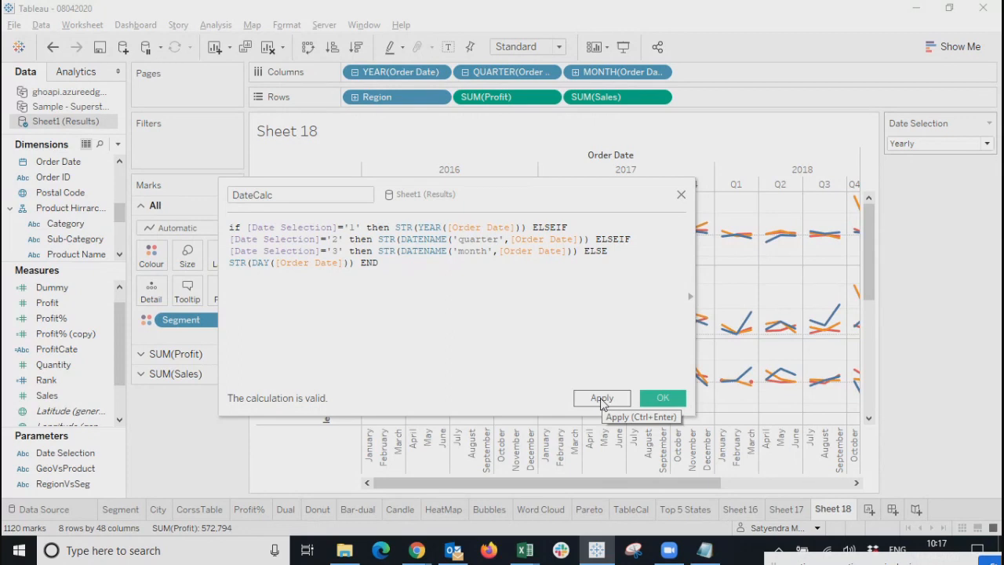
left_click(472, 250)
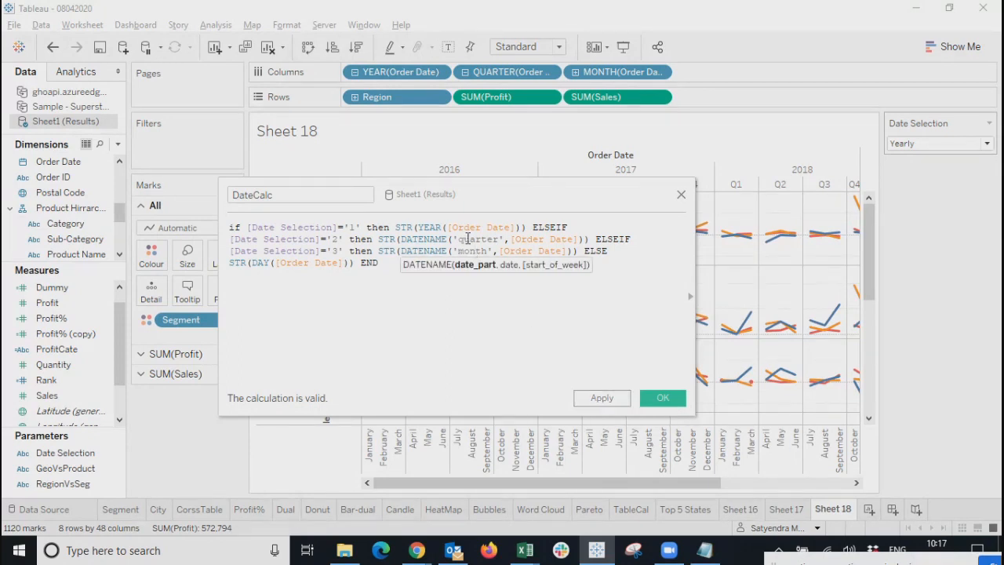
left_click(464, 227)
left_click(394, 271)
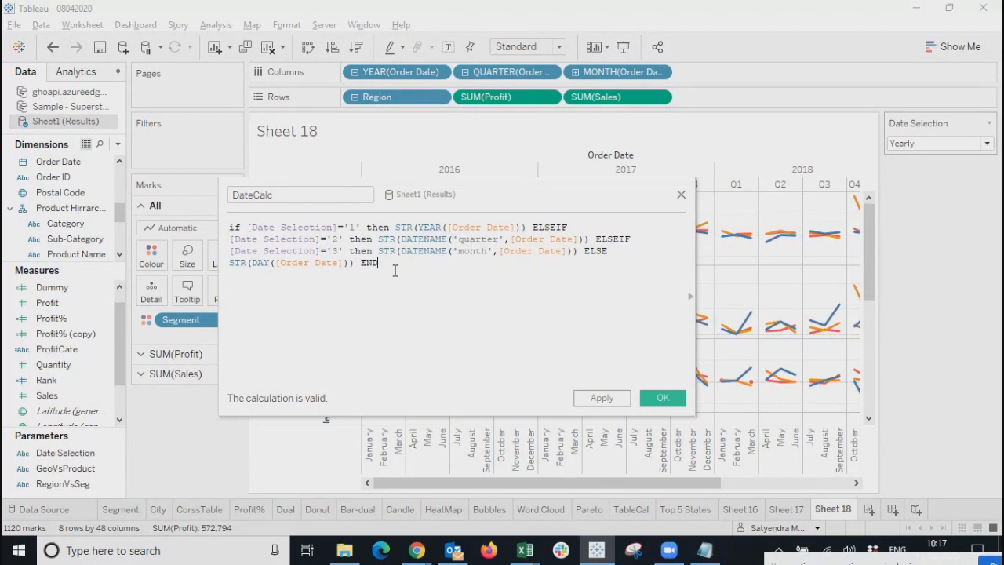
left_click(600, 404)
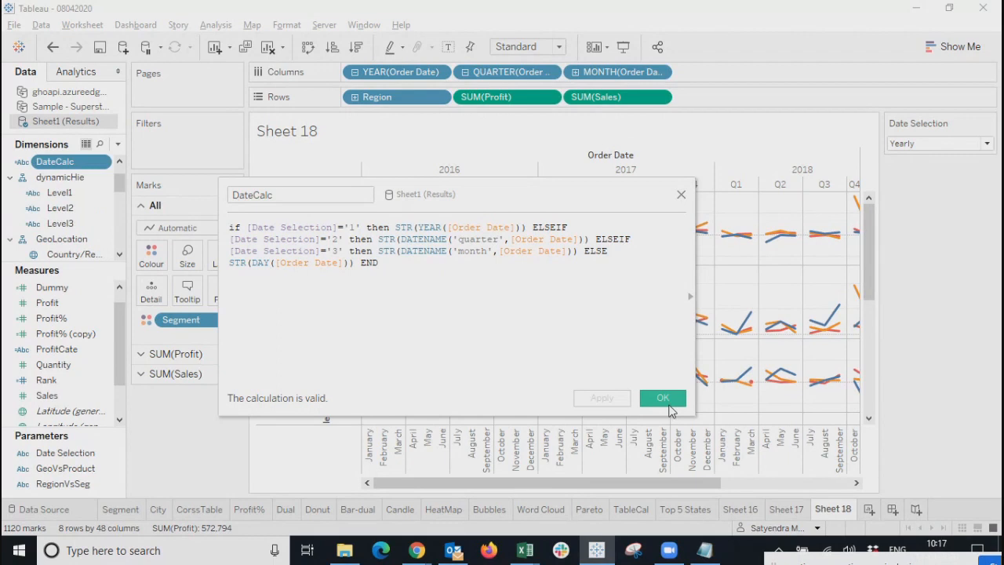
left_click(663, 400)
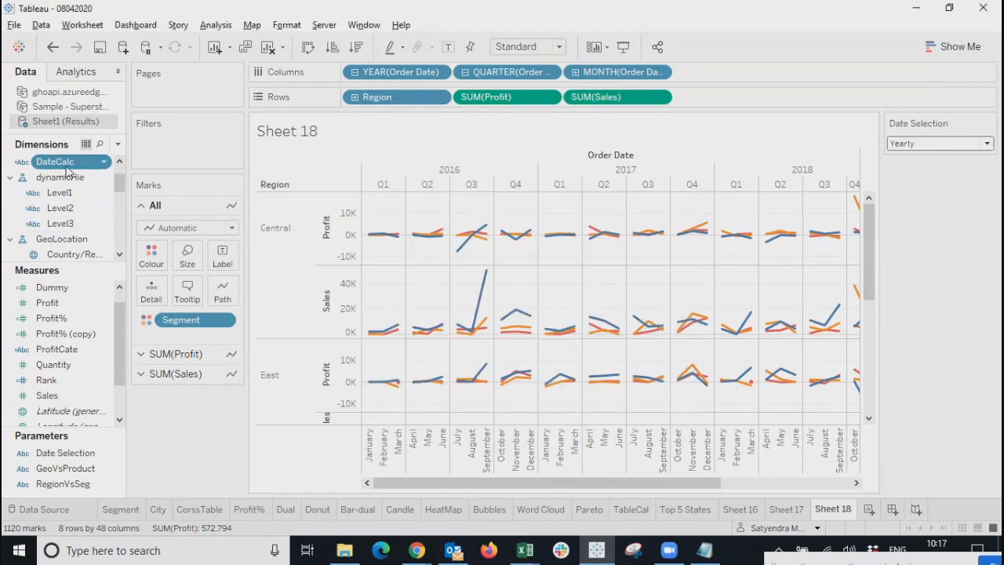
Replace the MONTH, QUARTER and YEAR(Order Date) pills on Columns with DateCalc.
left_click(659, 73)
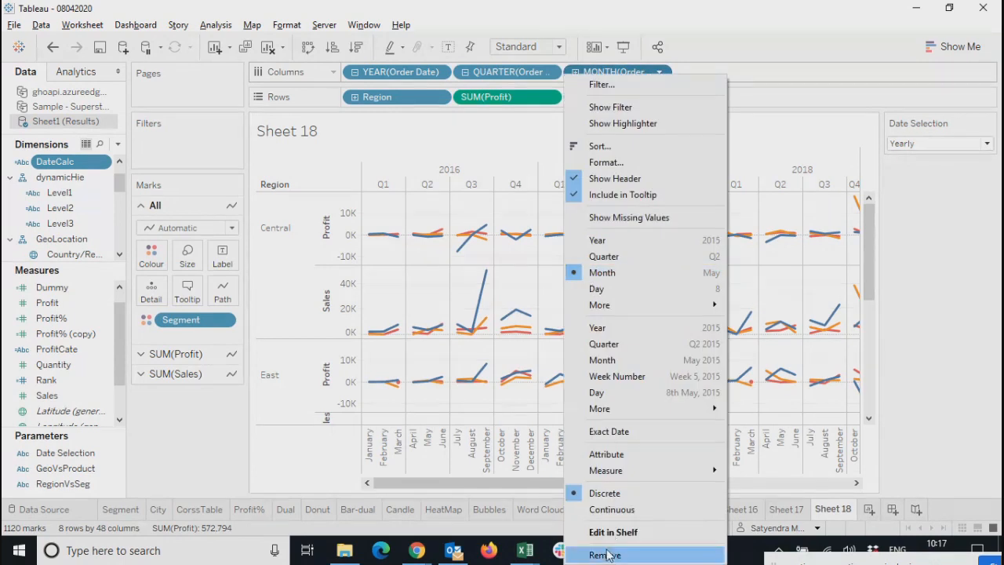
left_click(606, 555)
left_click(548, 71)
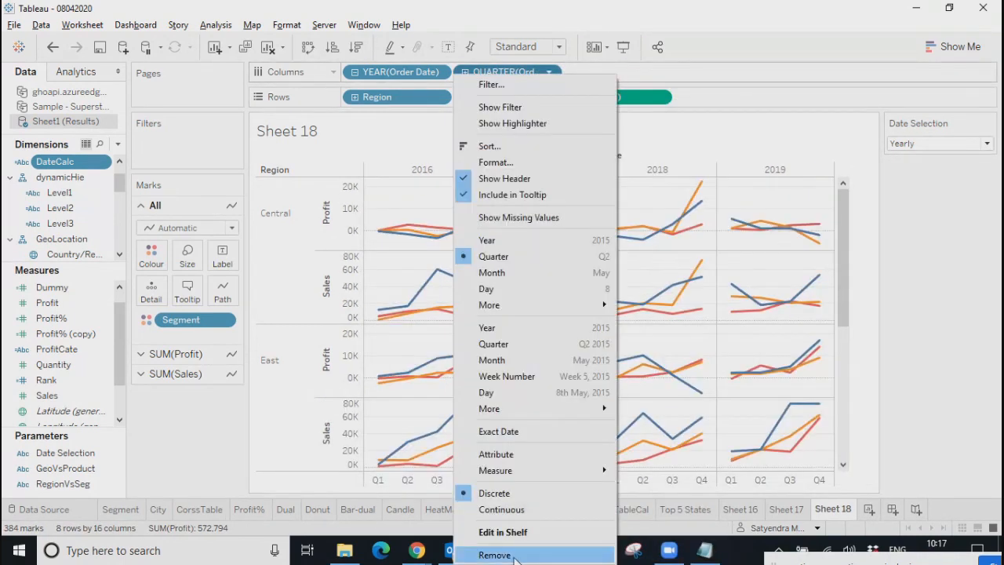
left_click(514, 555)
left_click(437, 71)
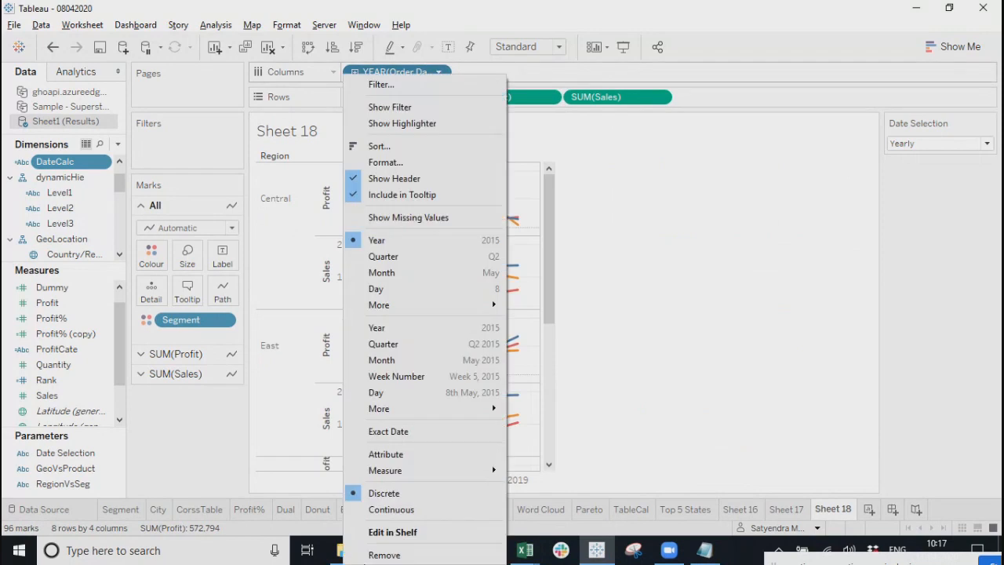
left_click(373, 555)
left_click_drag(67, 165, 409, 79)
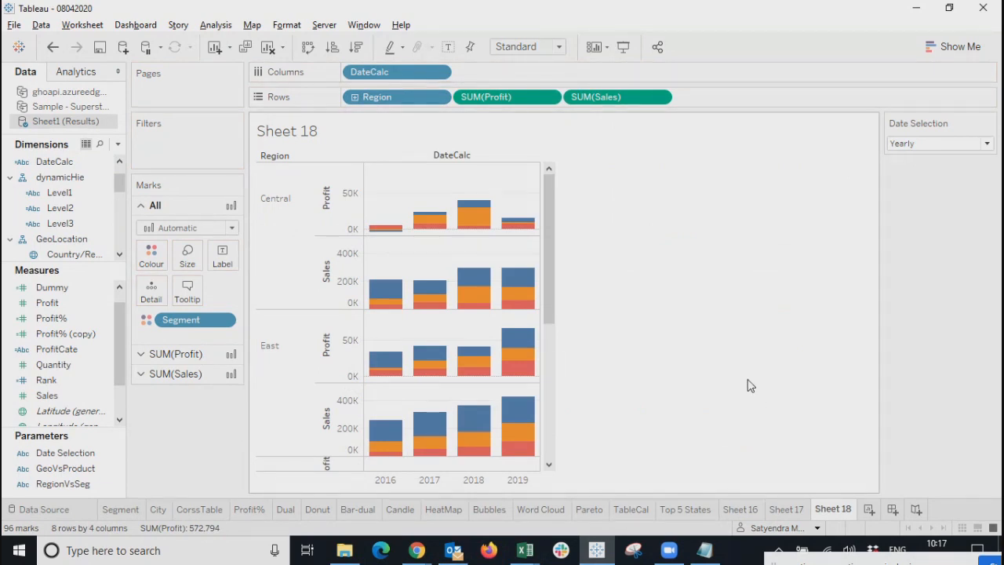
Change the mark type to Line.
left_click(952, 47)
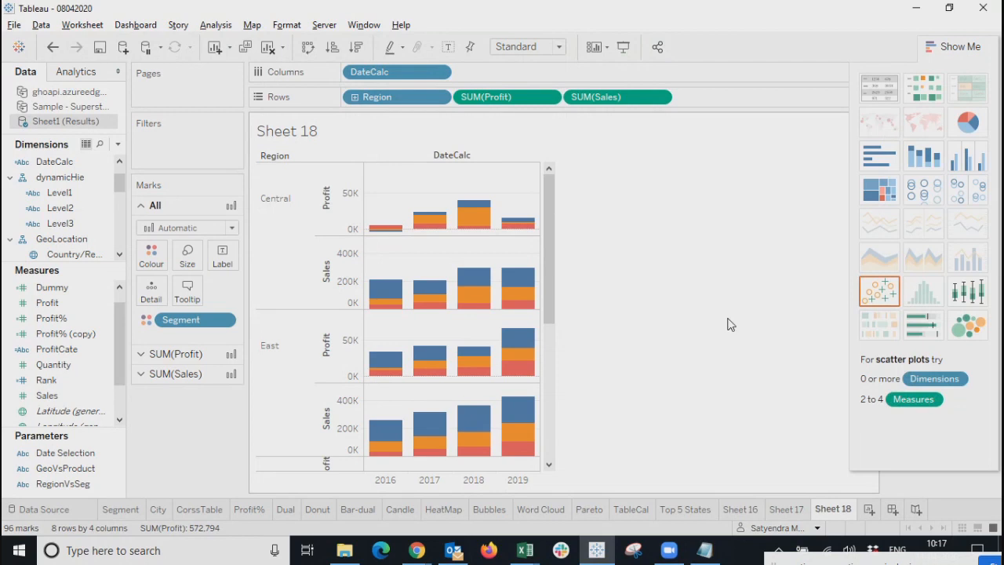
left_click(935, 47)
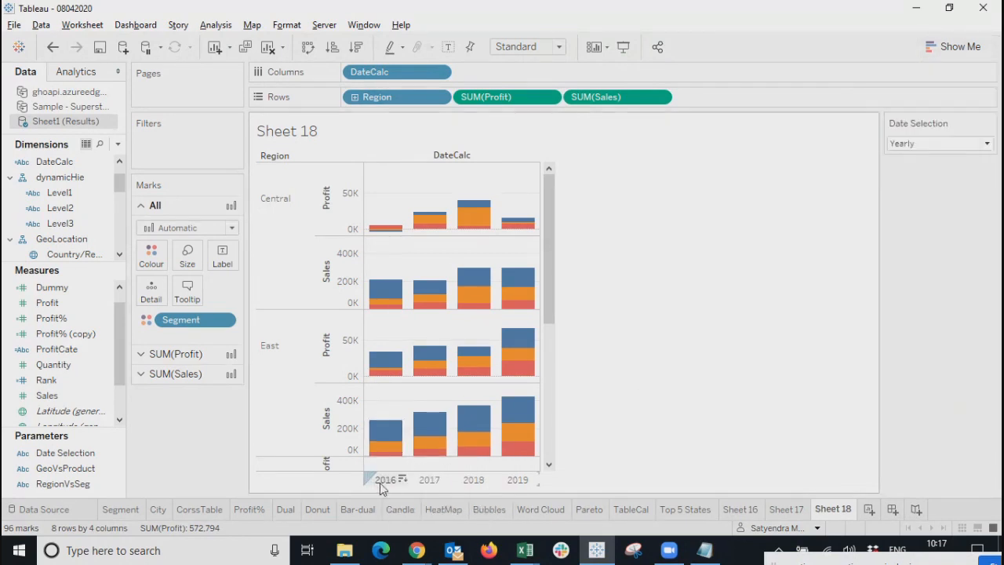
left_click(157, 227)
left_click(149, 277)
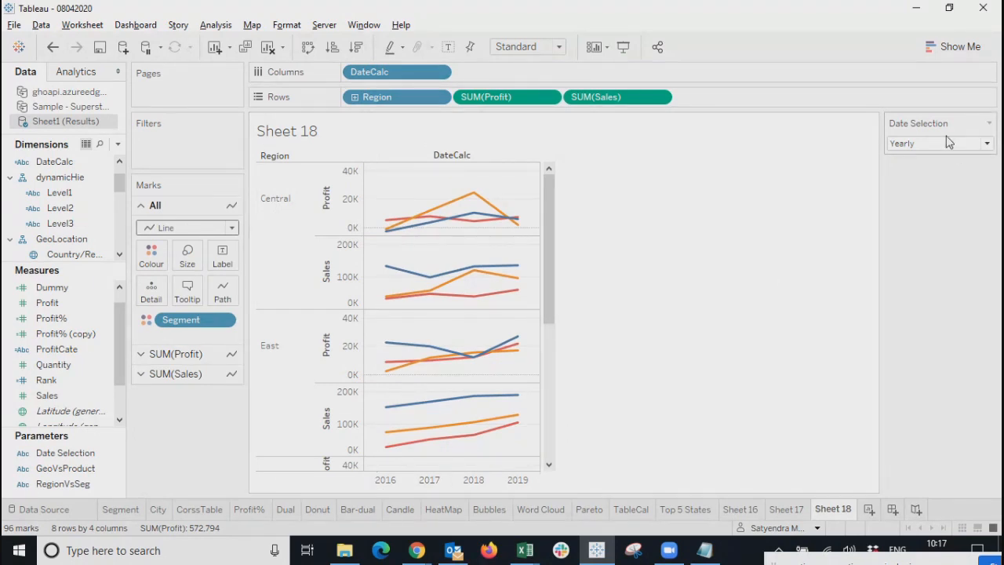
Cycle Date Selection through Quaterly, Monthly, Daily, Quaterly and back to Yearly.
left_click(920, 144)
left_click(907, 171)
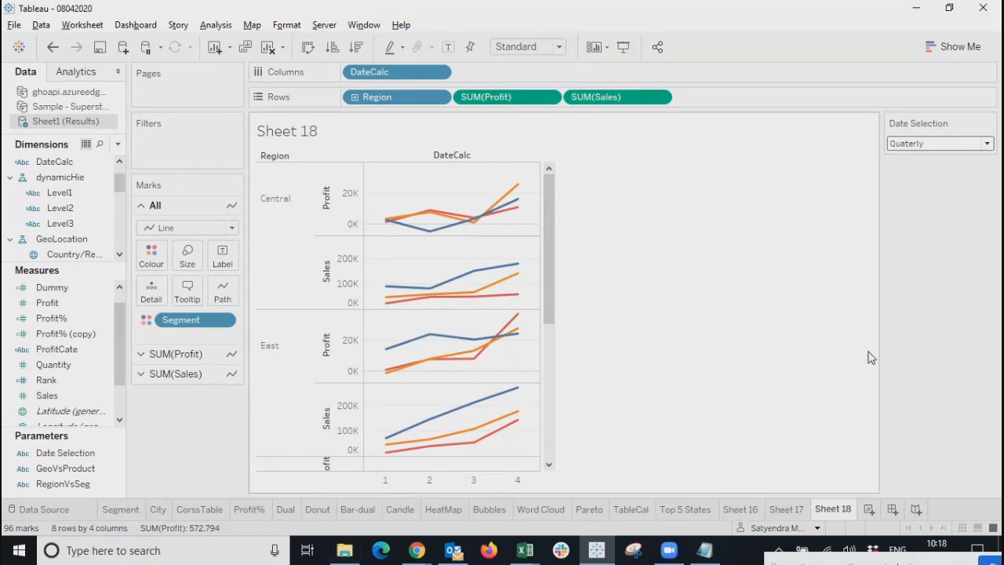
left_click(916, 146)
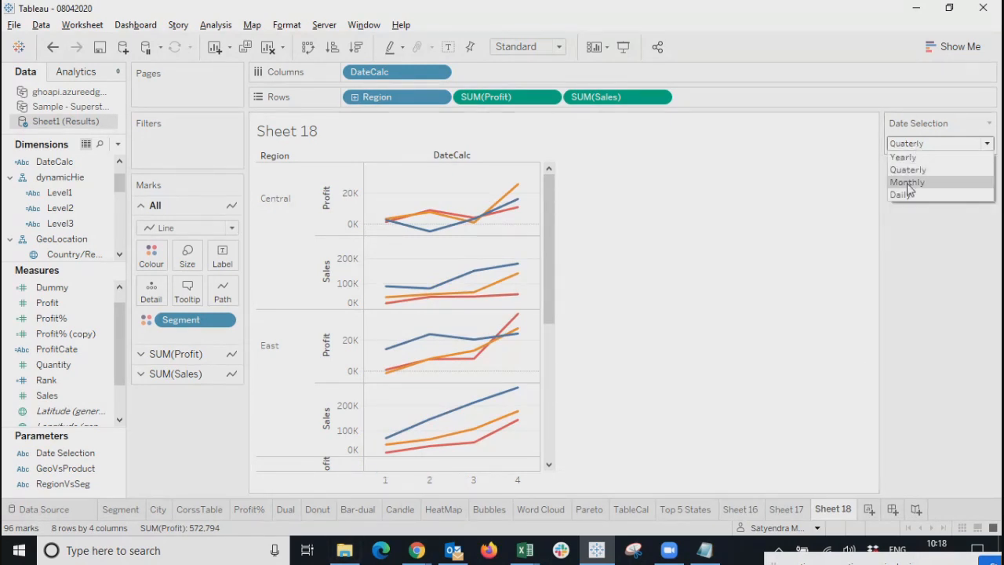
left_click(908, 183)
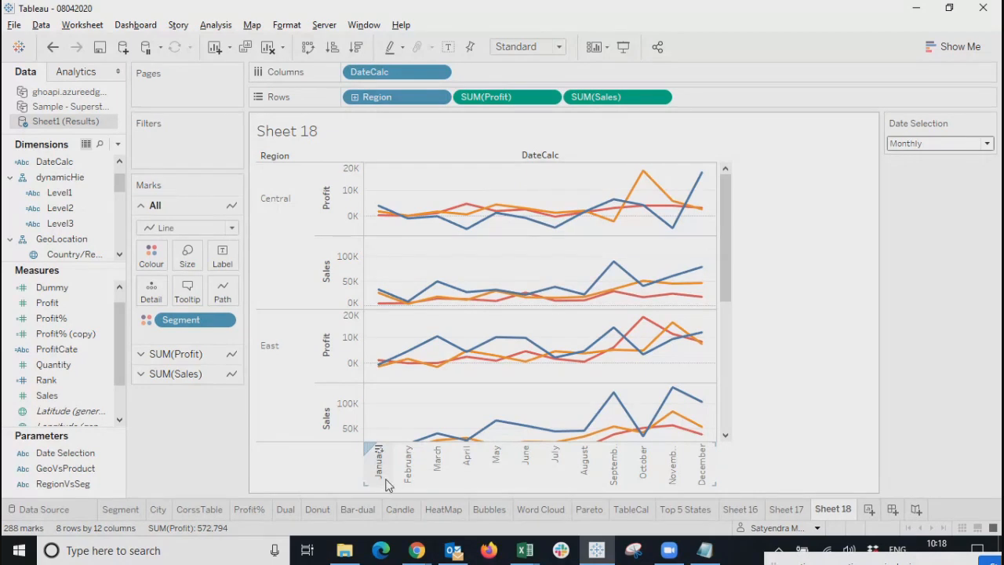
left_click(918, 145)
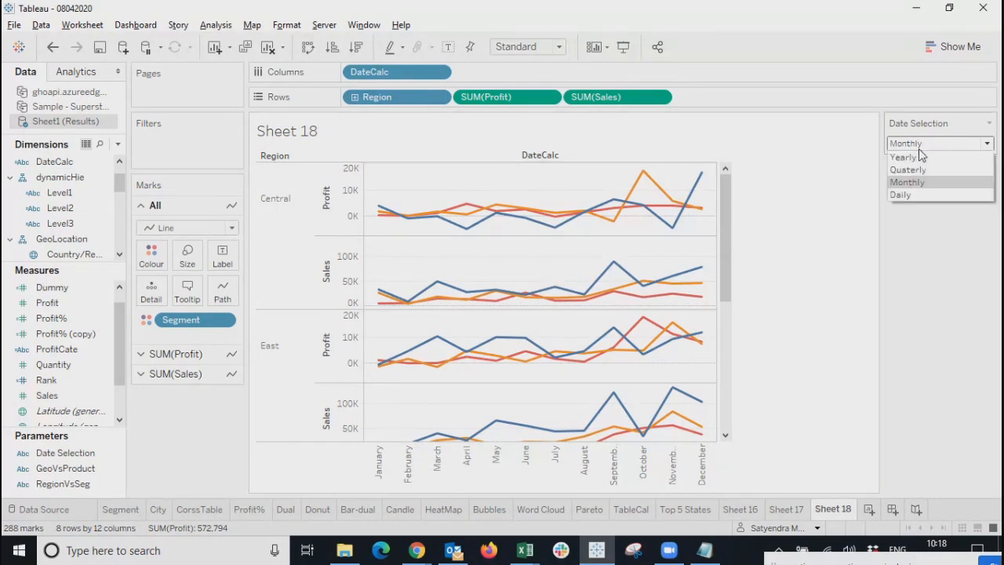
left_click(902, 195)
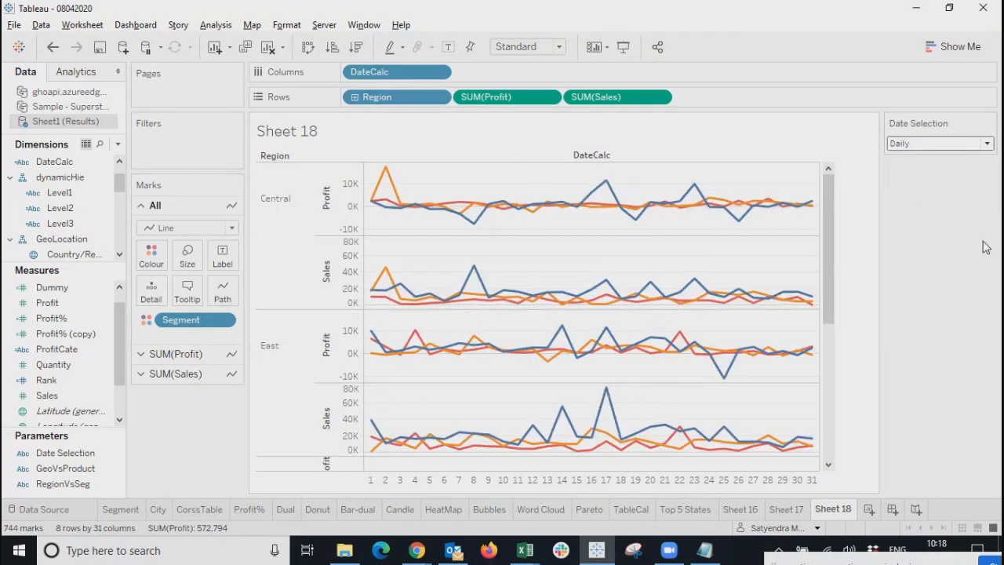
left_click(936, 156)
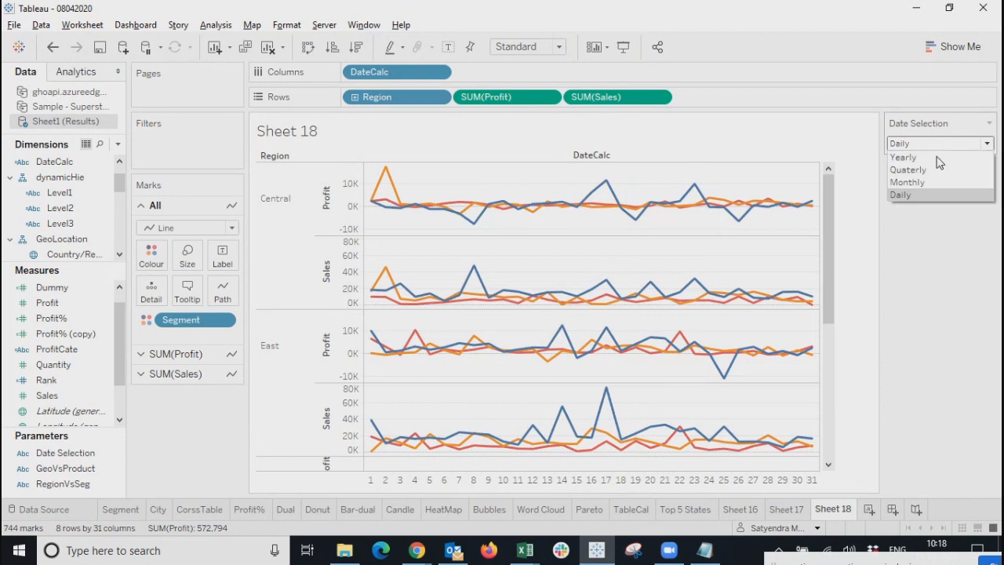
left_click(919, 168)
left_click(932, 143)
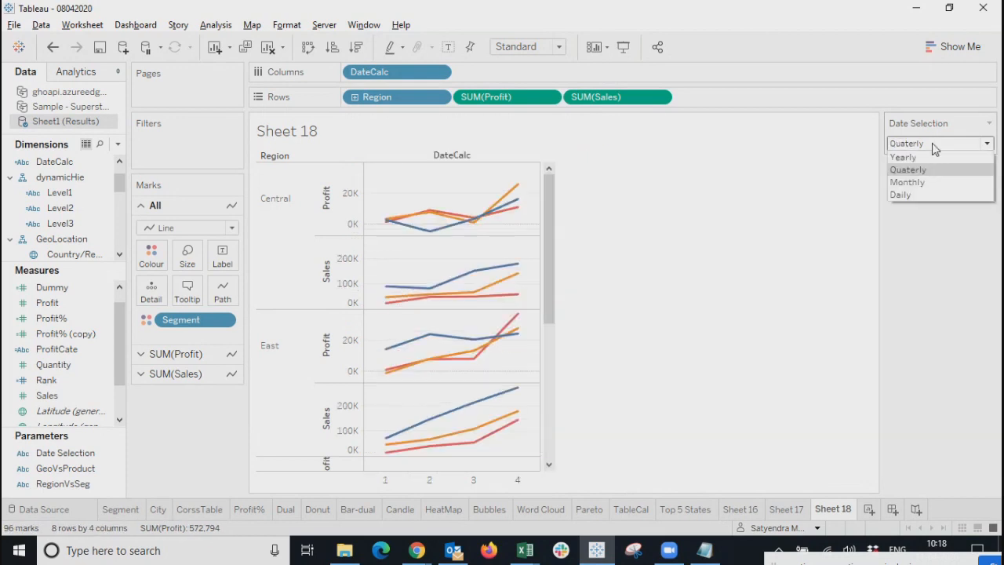
left_click(923, 156)
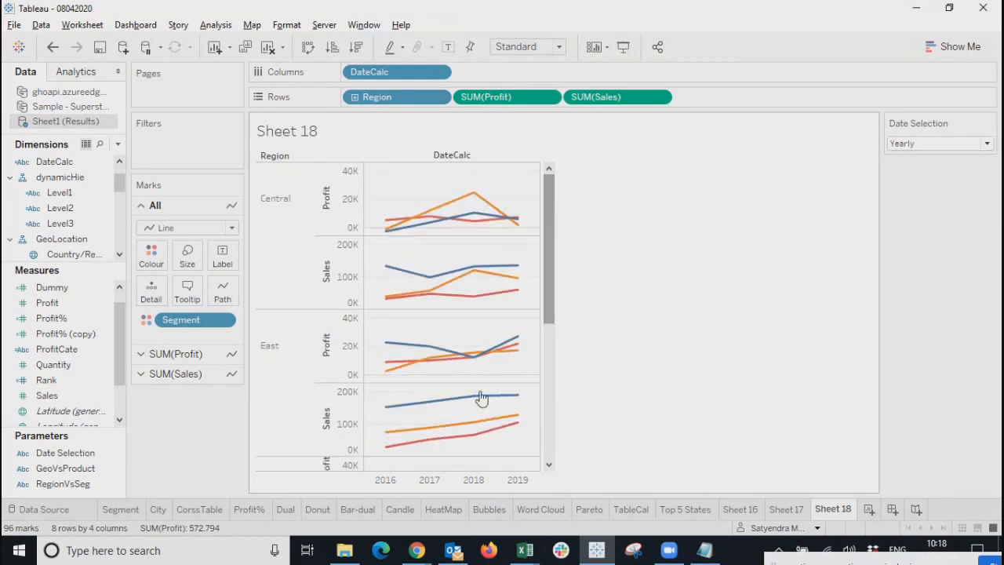
Compare Quaterly and Daily again, then leave Date Selection on Monthly.
left_click(931, 146)
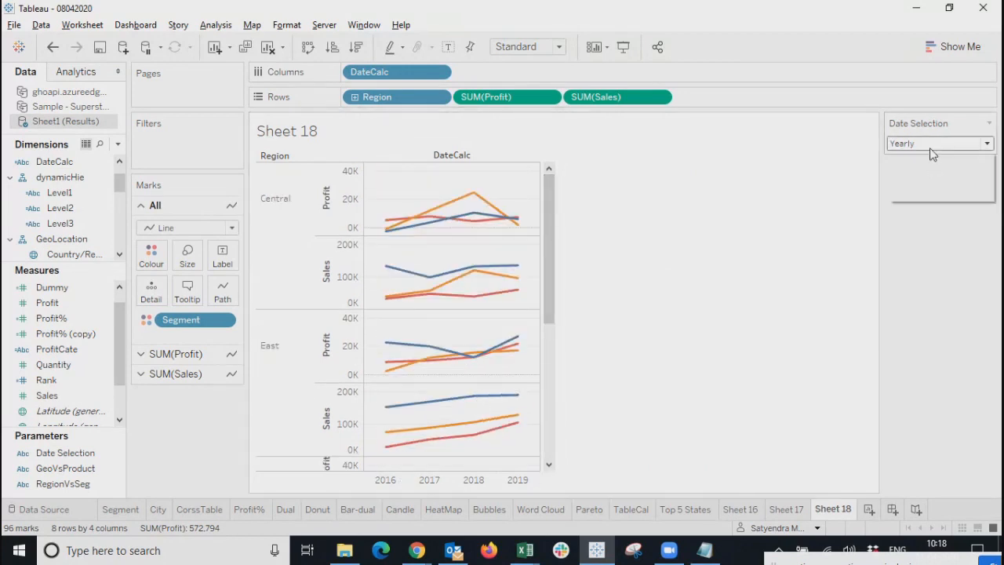
left_click(927, 170)
left_click(943, 148)
left_click(926, 182)
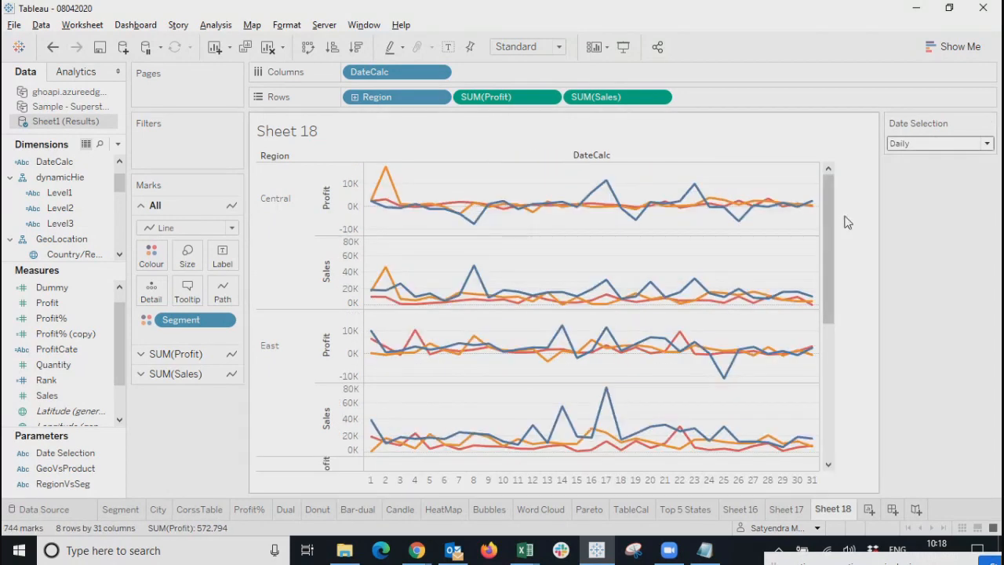
mouse_move(824, 230)
left_mouse_down()
mouse_move(825, 347)
mouse_move(827, 223)
left_mouse_up()
left_click(913, 143)
left_click(906, 182)
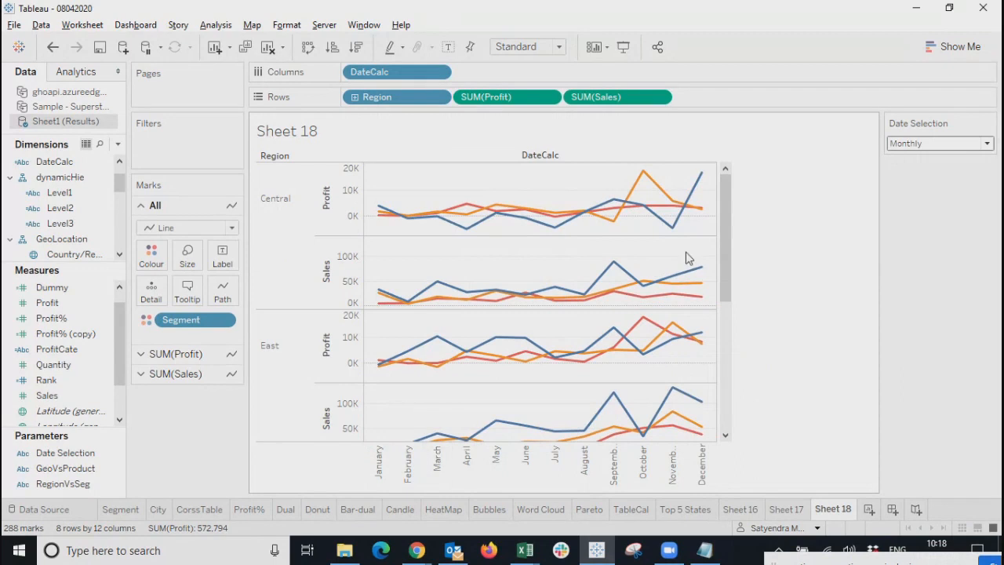
left_click_drag(729, 262, 831, 256)
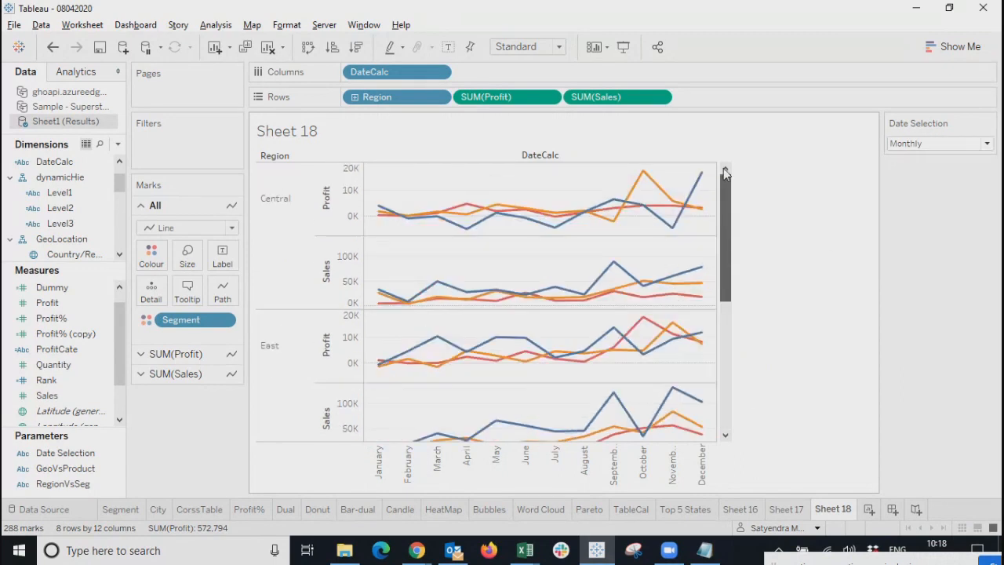
Open DateCalc for editing and set Date Selection to Yearly to view the chart.
right_click(101, 161)
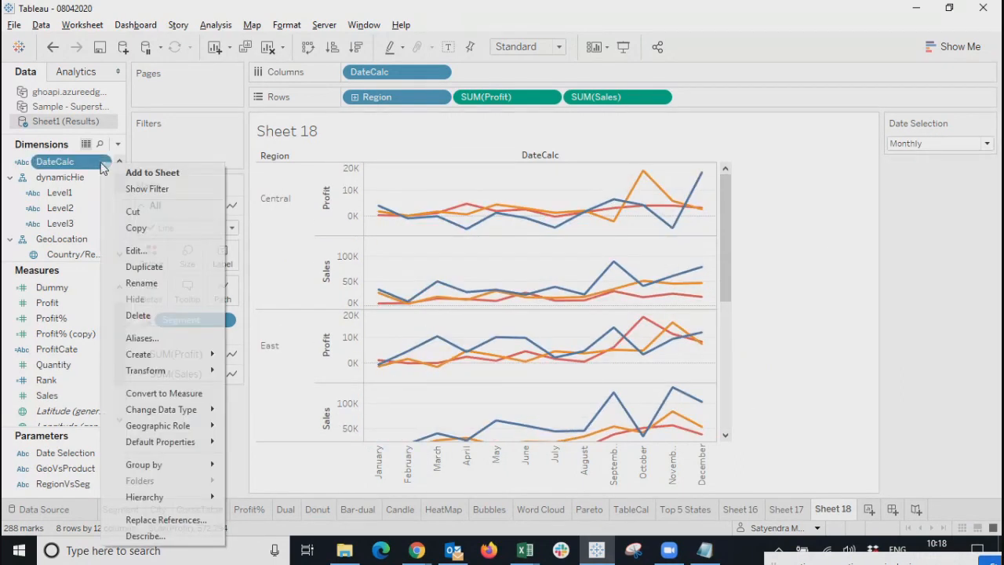
left_click(133, 251)
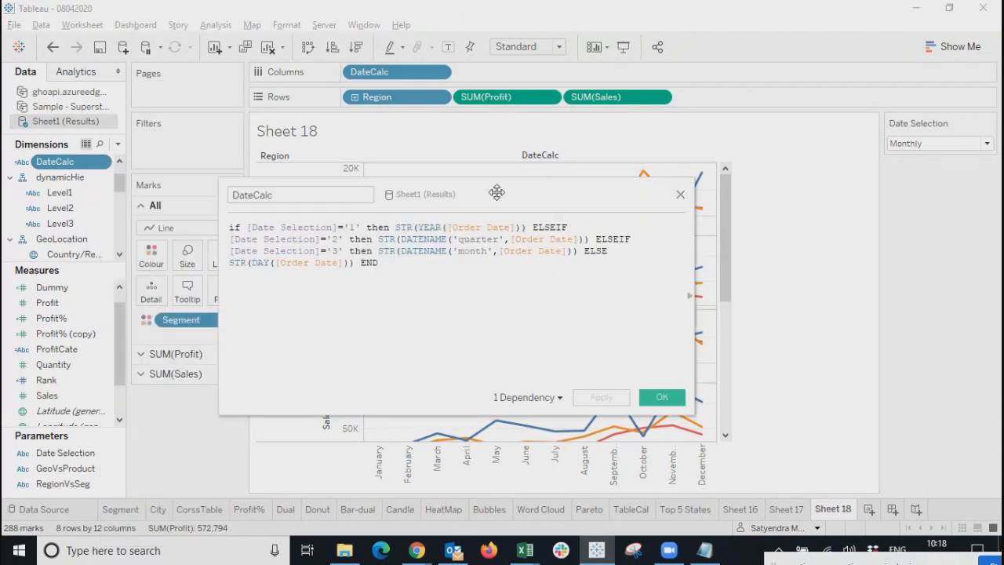
left_click_drag(497, 193, 692, 209)
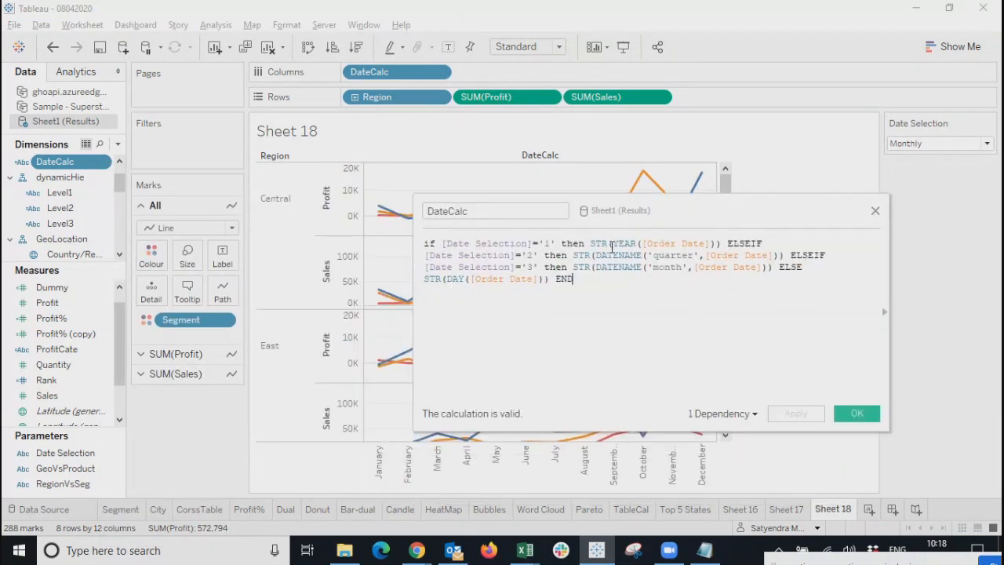
left_click(946, 148)
left_click(914, 155)
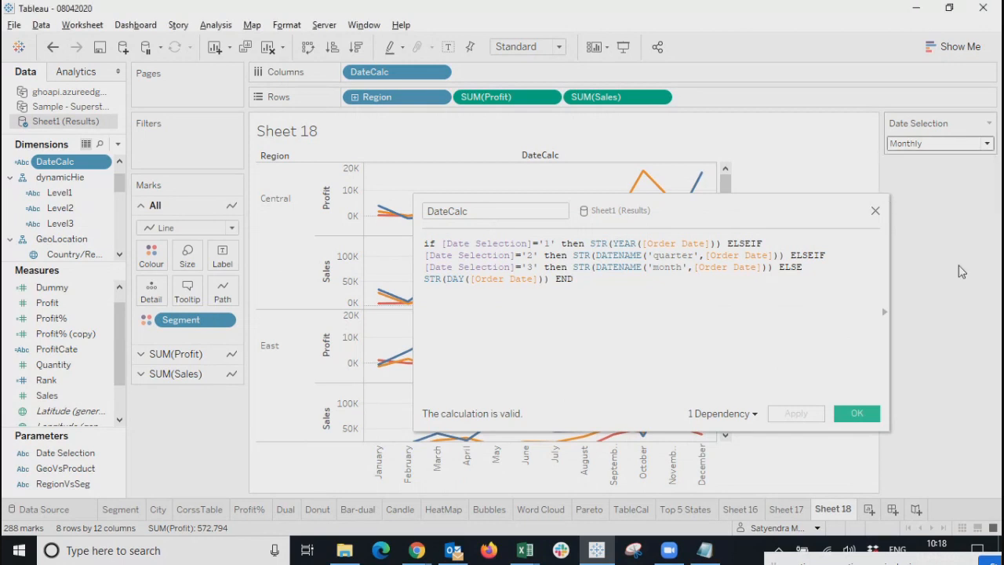
left_click_drag(695, 208, 857, 213)
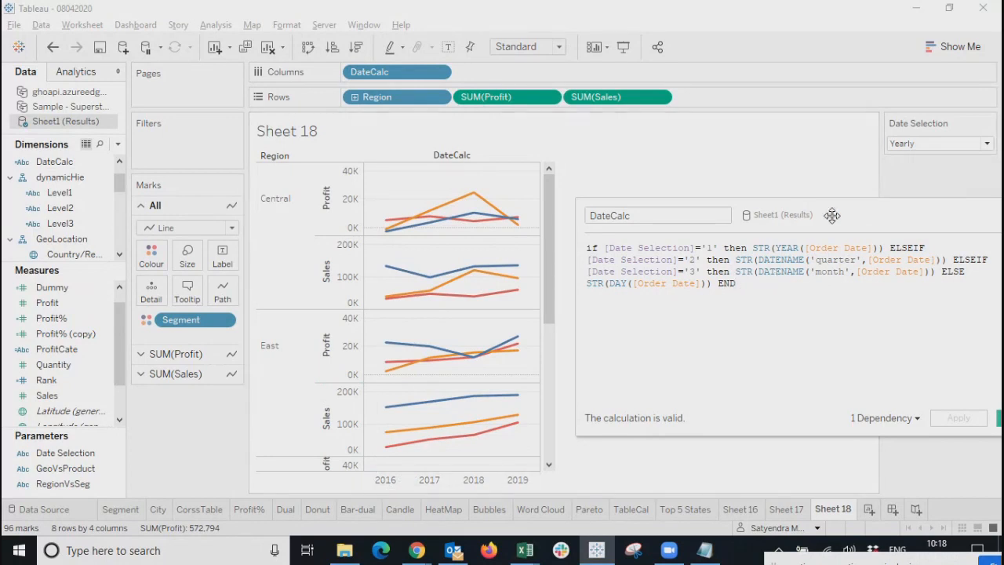
left_click_drag(833, 215, 561, 225)
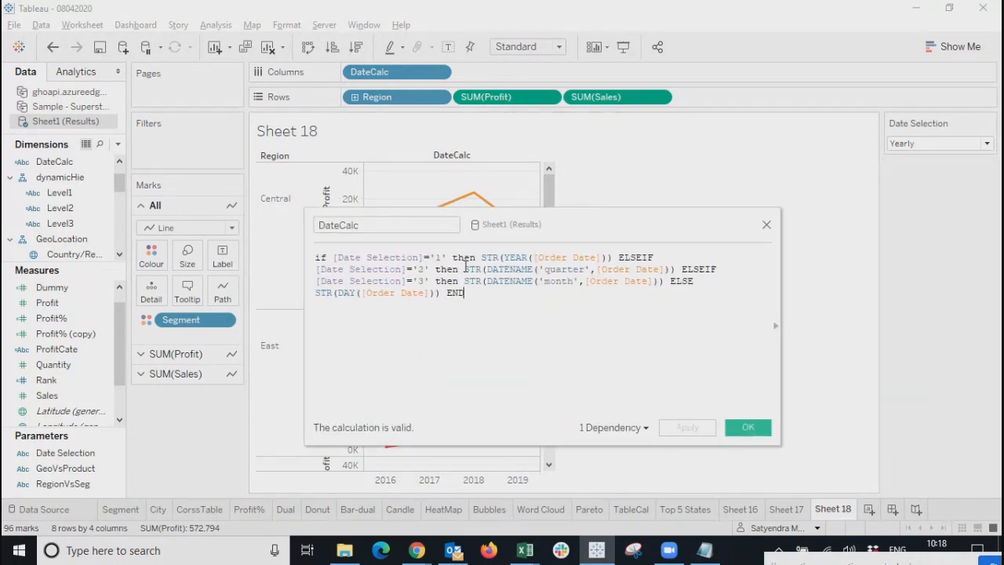
left_click_drag(464, 270, 671, 270)
Switch Date Selection to Quaterly and pick out the year and quarter expressions in the formula.
left_click(965, 143)
left_click(909, 167)
left_click_drag(541, 212, 796, 173)
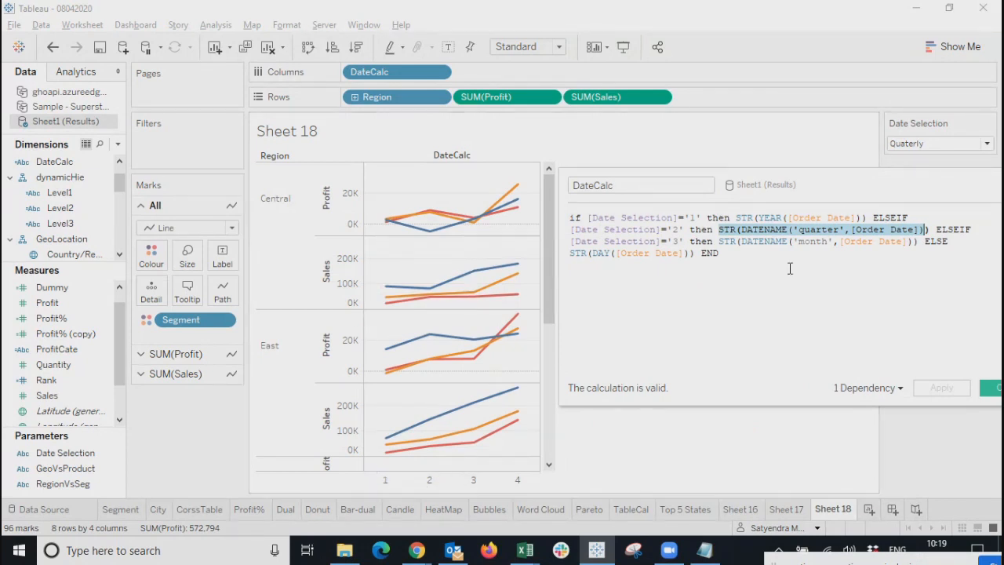
left_click_drag(844, 182, 620, 183)
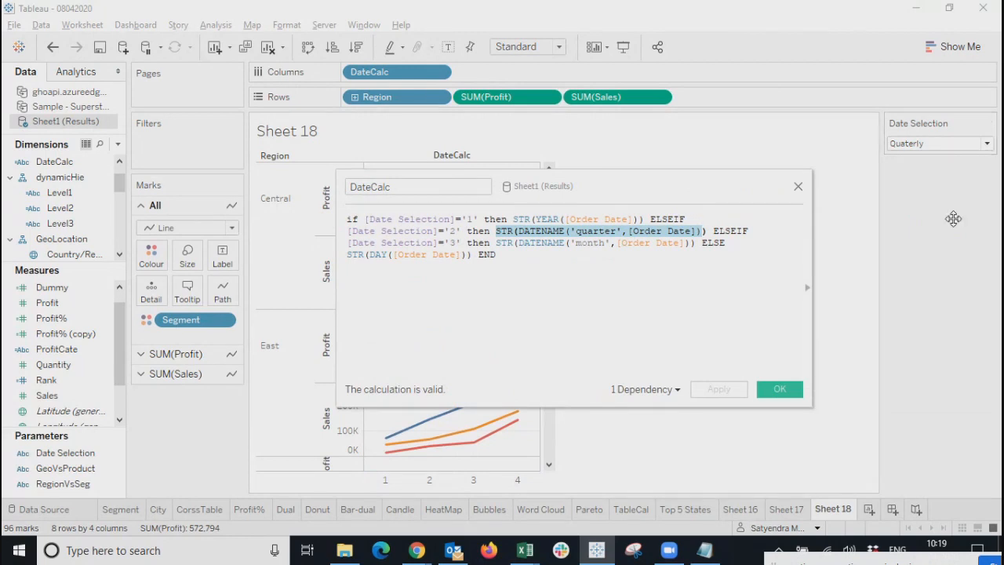
left_click_drag(638, 184, 620, 208)
left_click(474, 253)
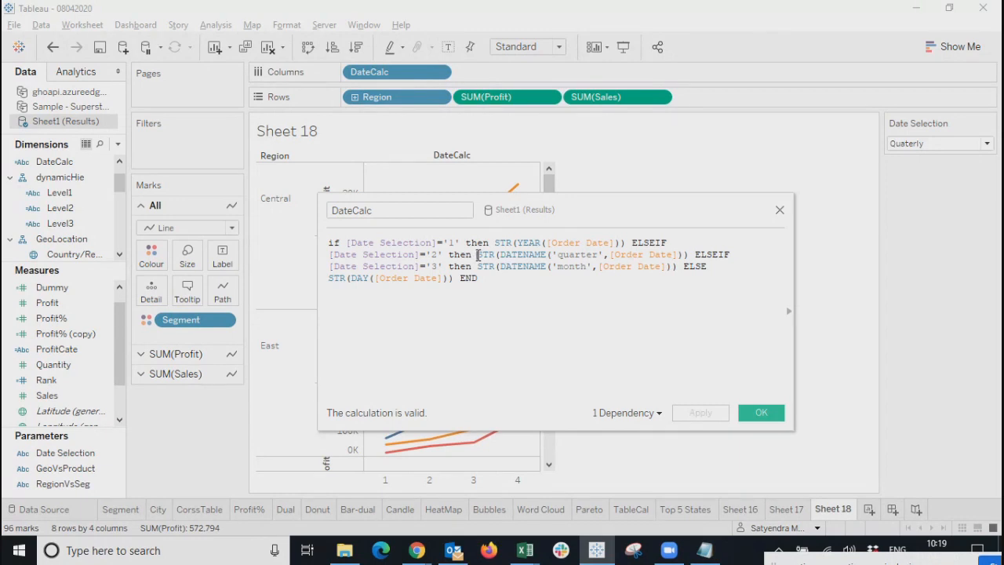
left_click_drag(477, 254, 690, 255)
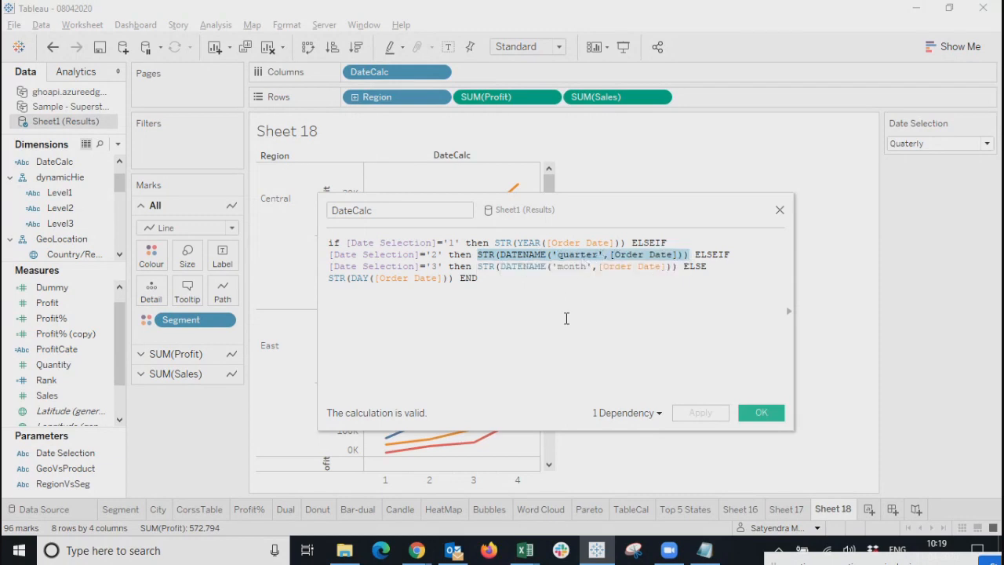
left_click(565, 316)
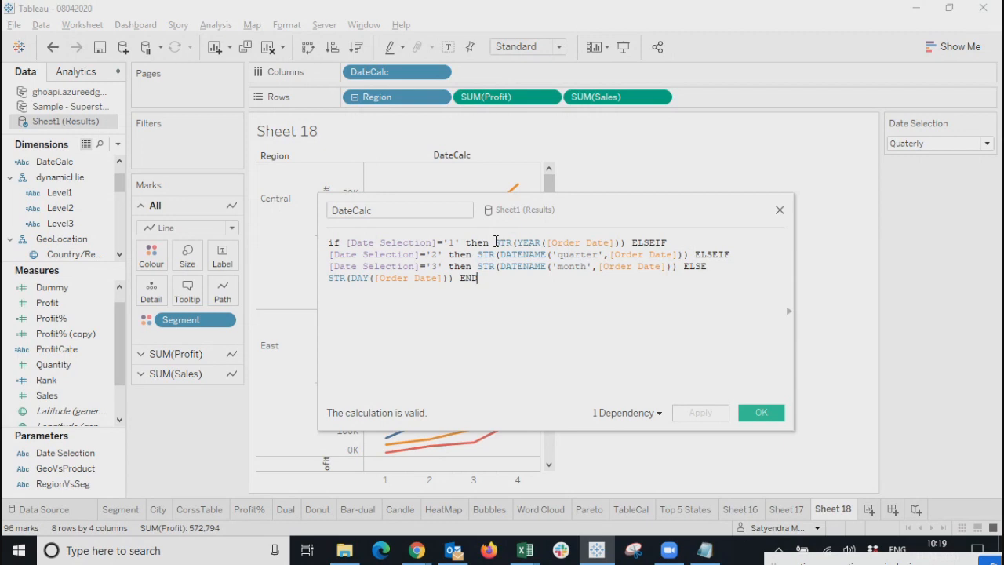
left_click_drag(496, 242, 625, 245)
key("ctrl+c")
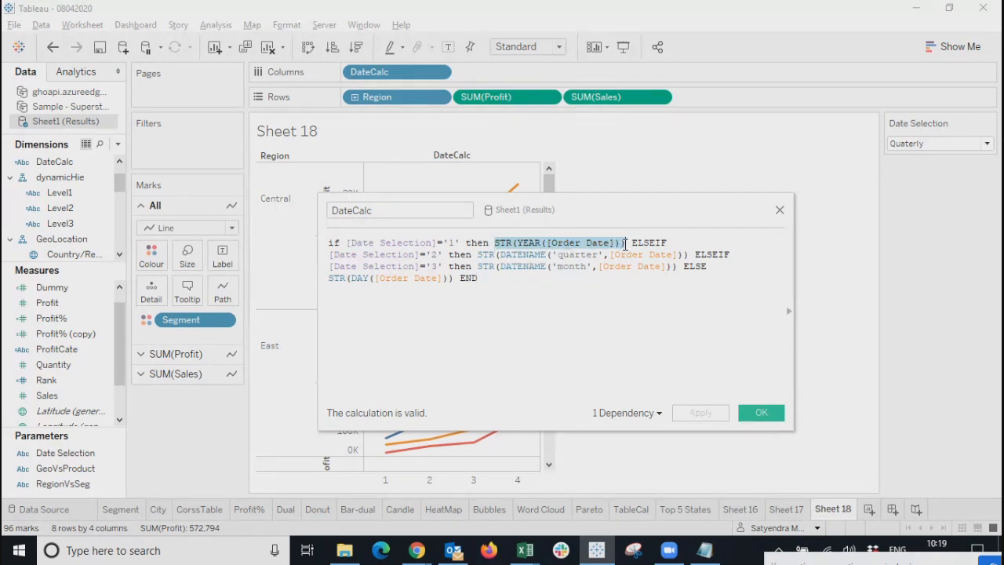
left_click(478, 254)
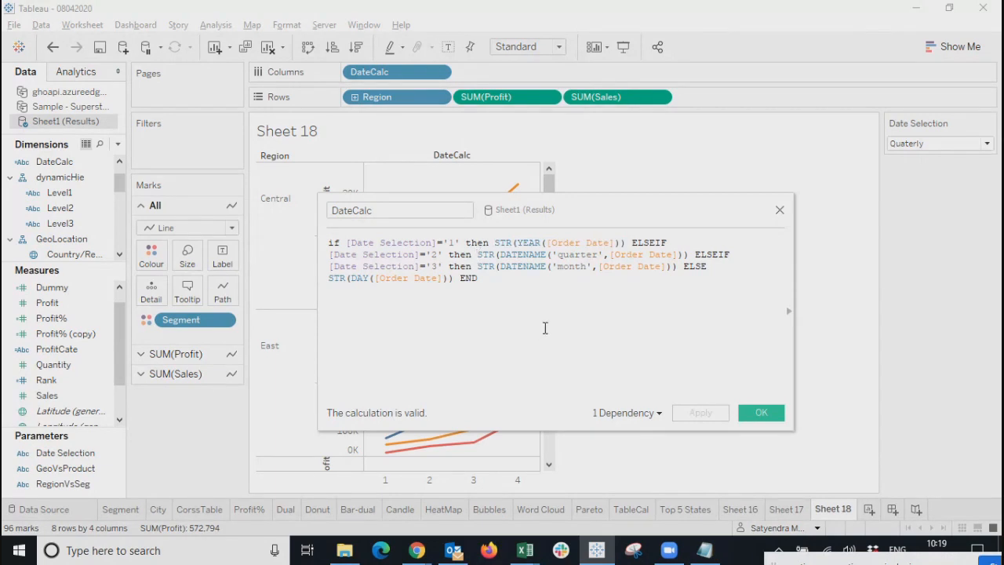
Prefix the quarter and month branches with STR(YEAR([Order Date])) + '-' and apply.
key("ctrl+v")
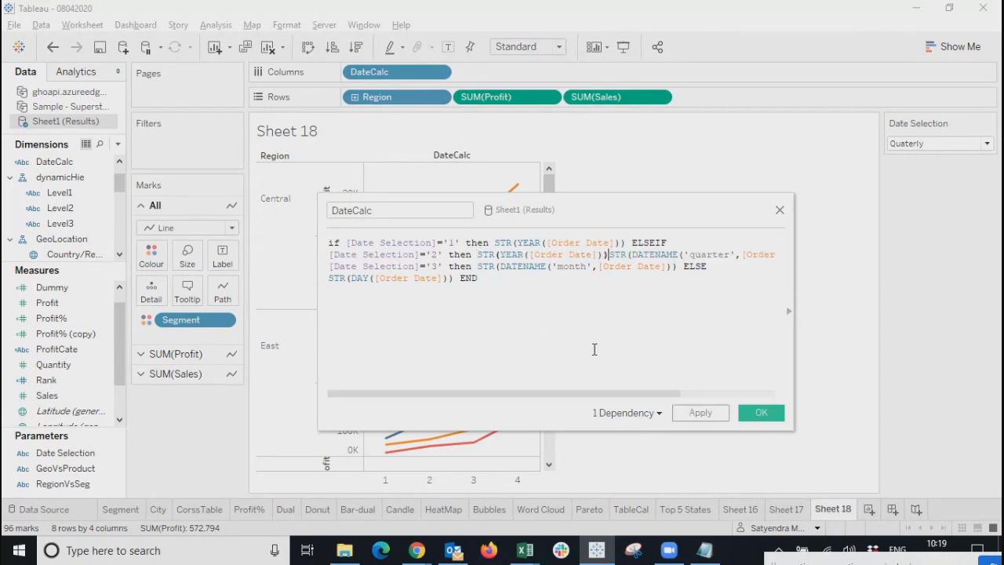
type("+ '-' +")
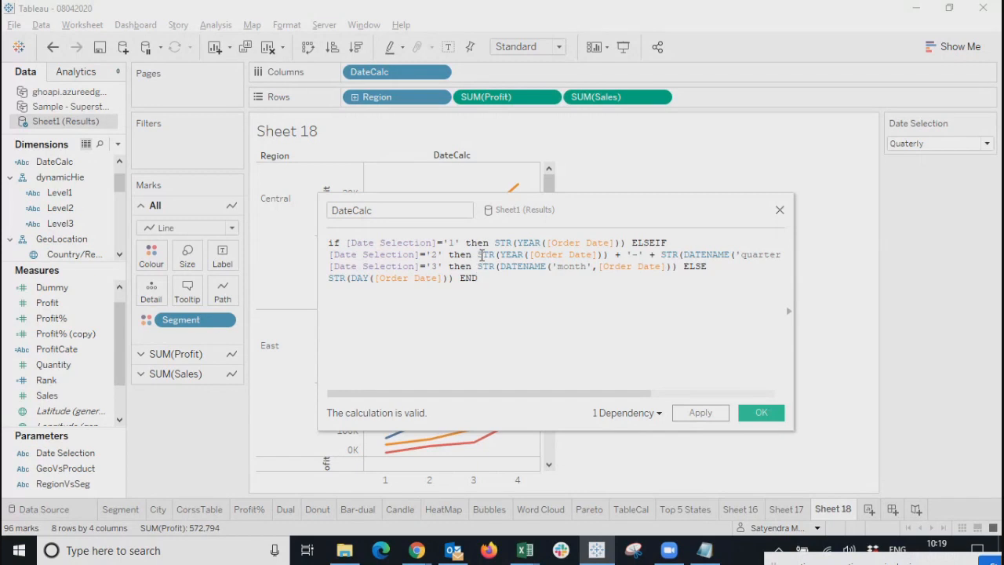
left_click_drag(477, 256, 610, 259)
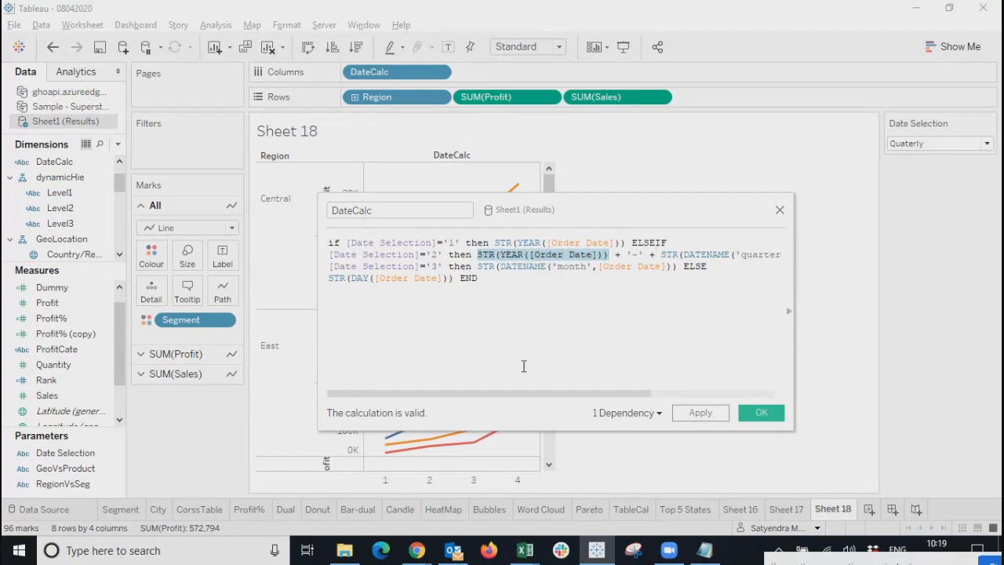
key("shift+Right")
key("shift+Right")
key("shift+Right")
key("shift+Right")
key("shift+Right")
key("shift+Right")
key("shift+Right")
key("shift+Right")
key("shift+Right")
key("ctrl+c")
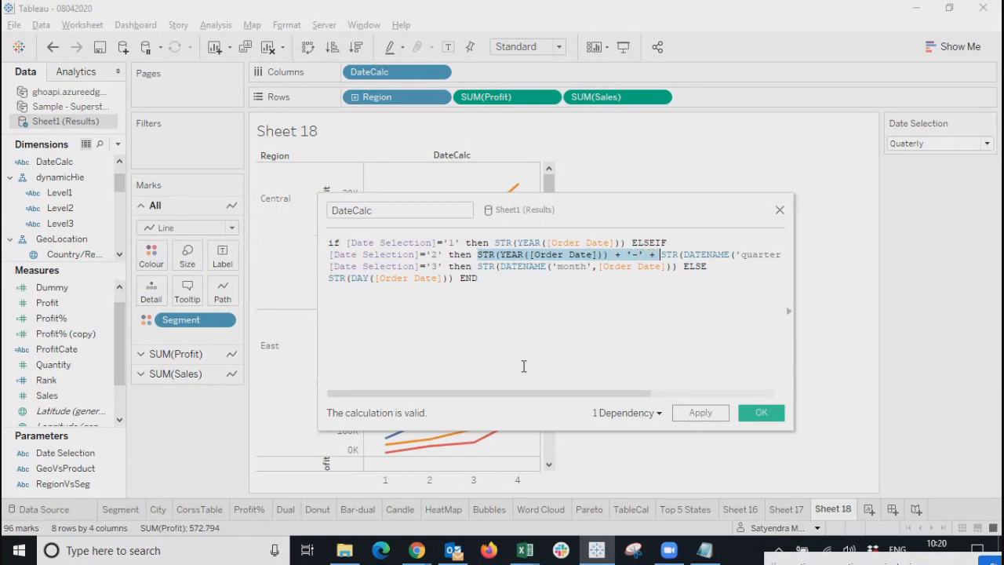
left_click(477, 266)
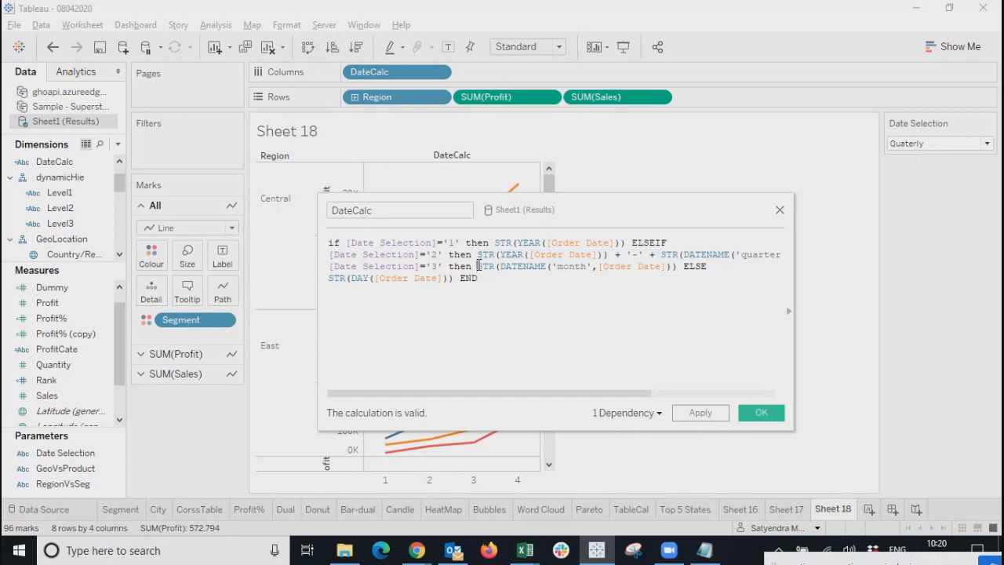
key("ctrl+v")
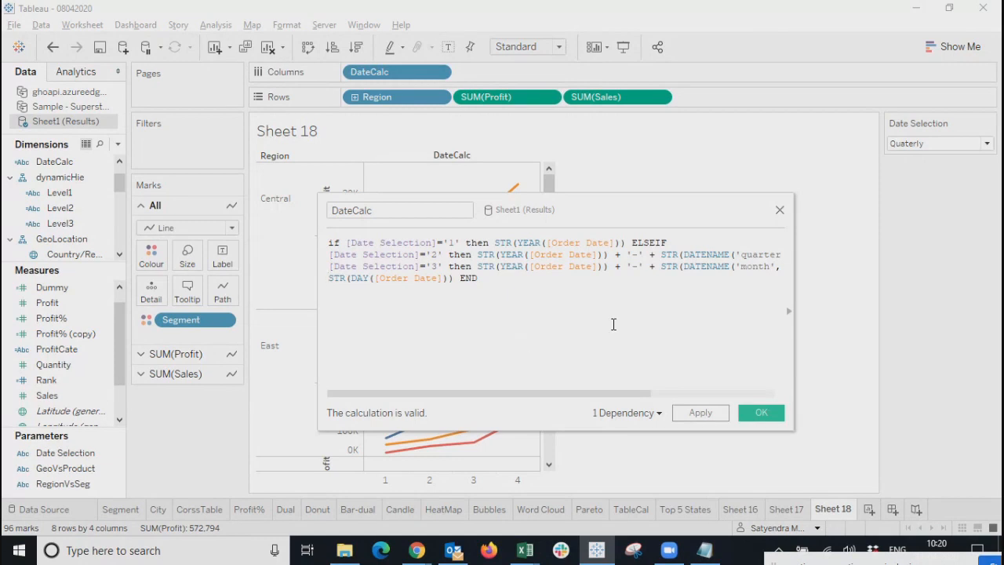
left_click_drag(607, 215, 549, 206)
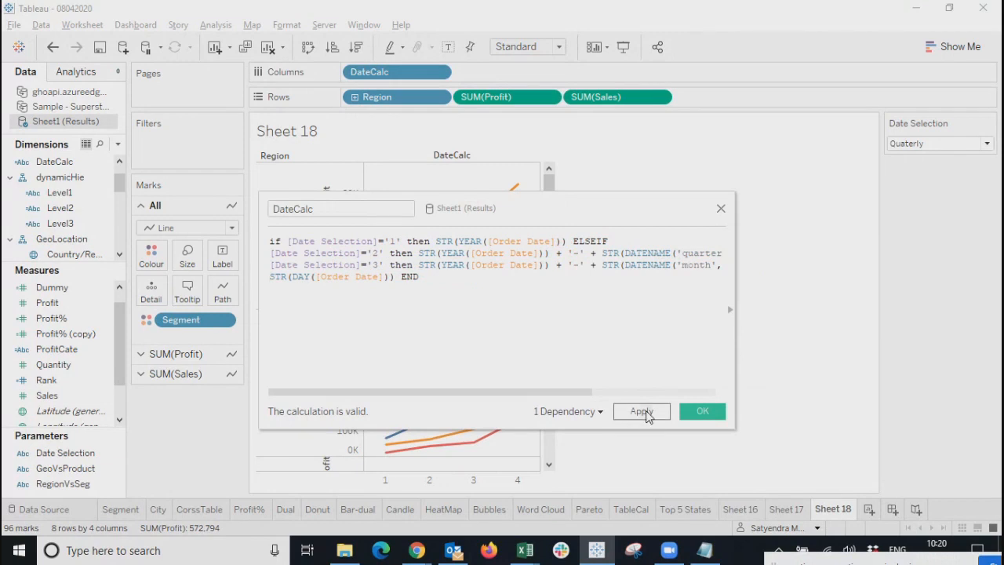
left_click(642, 412)
Confirm DateCalc with OK and view the 2016-1 to 2019-4 year-quarter axis.
left_click(703, 411)
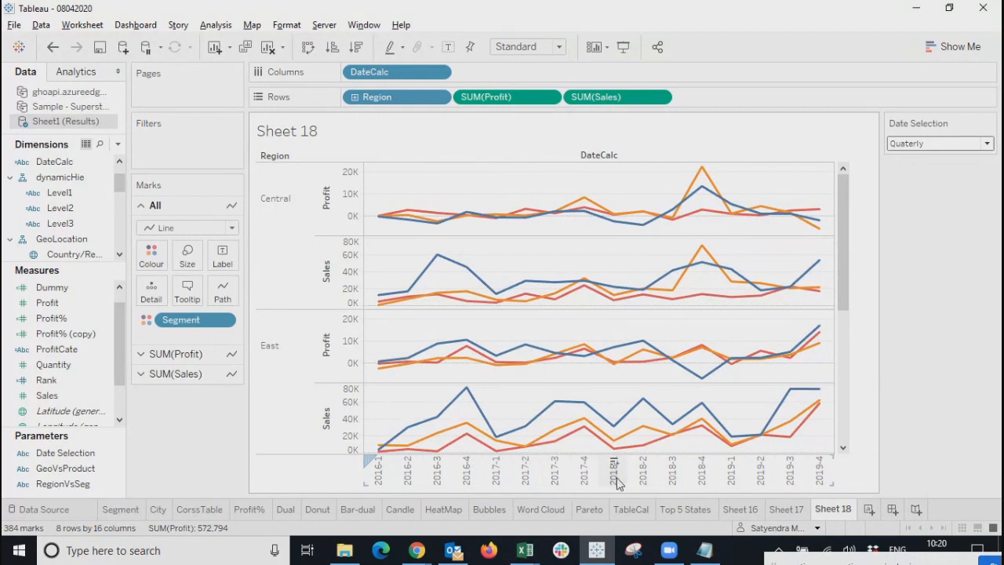
left_click_drag(846, 245, 849, 153)
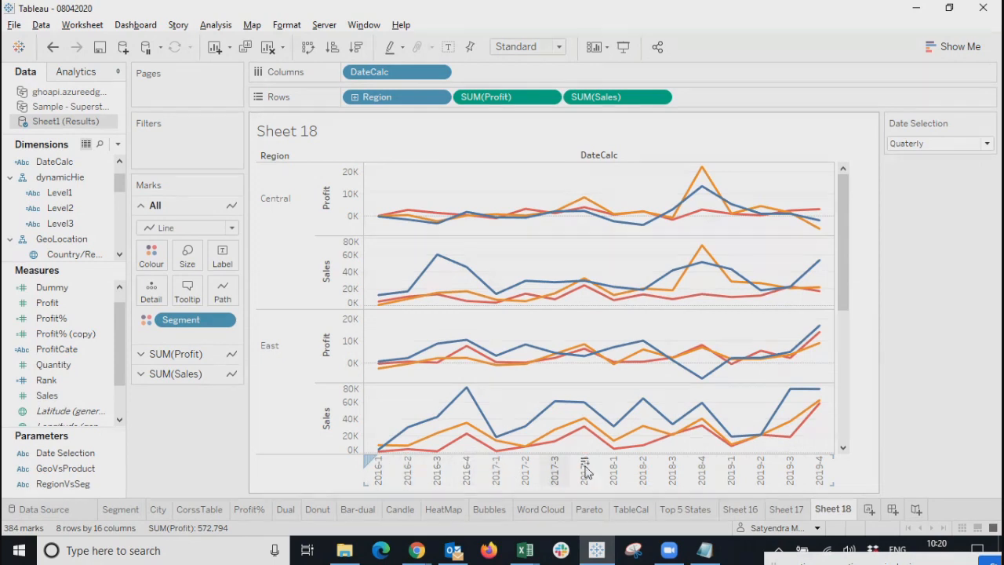
left_click_drag(841, 244, 838, 206)
left_click(922, 144)
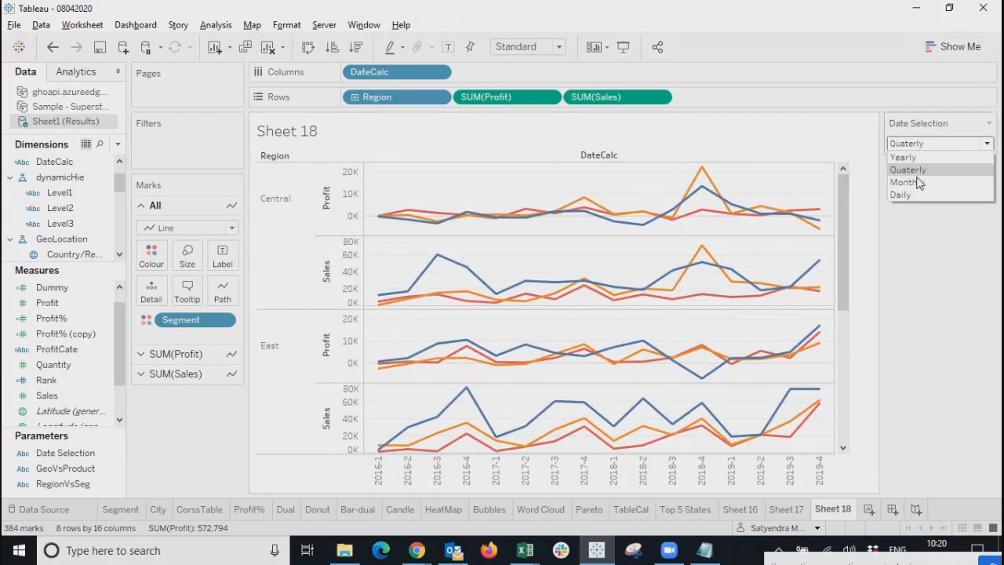
Switch Date Selection to Monthly and scroll across the year-month columns, 2016-April through 2018-November.
left_click(917, 183)
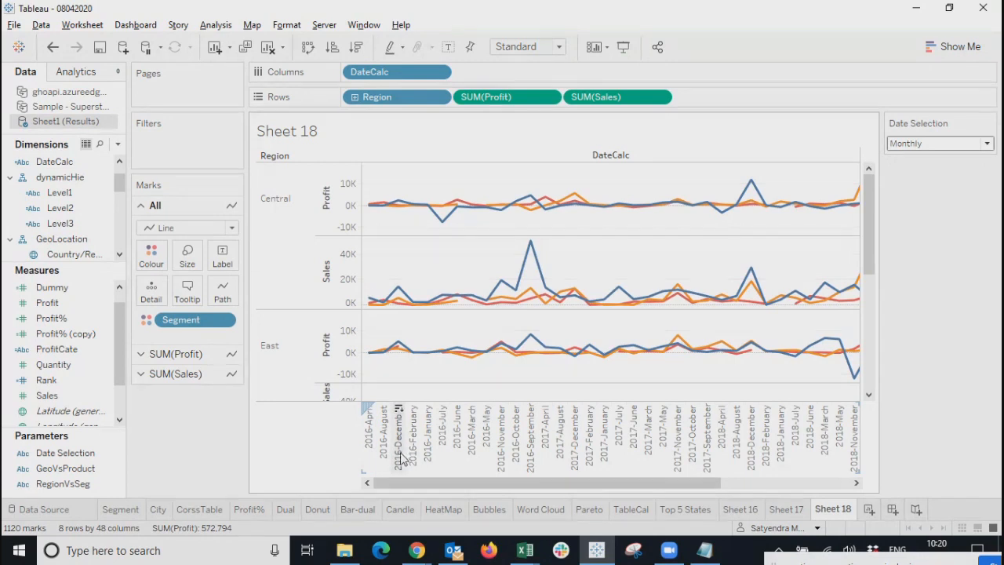
left_click_drag(402, 485, 290, 463)
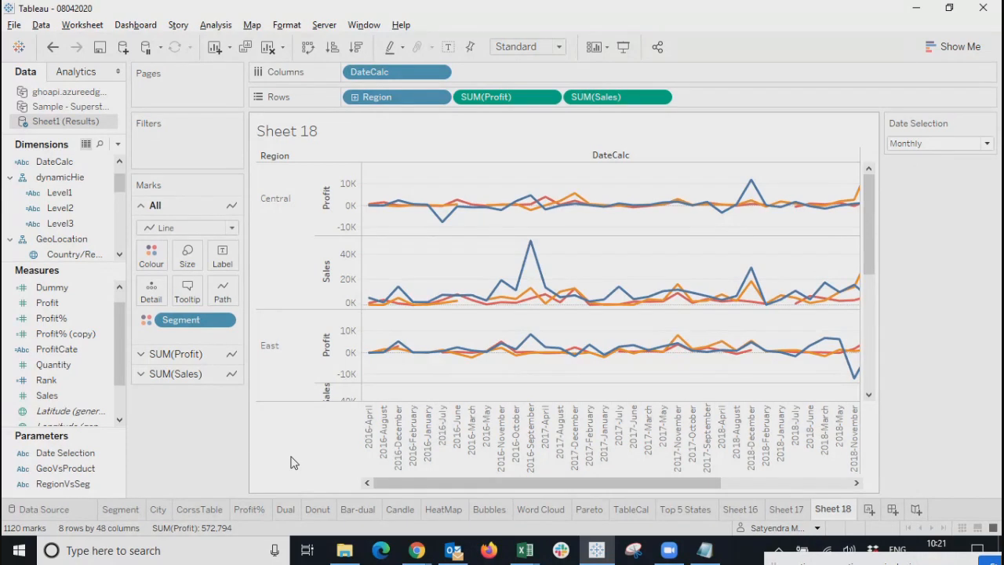
left_click_drag(520, 481, 408, 492)
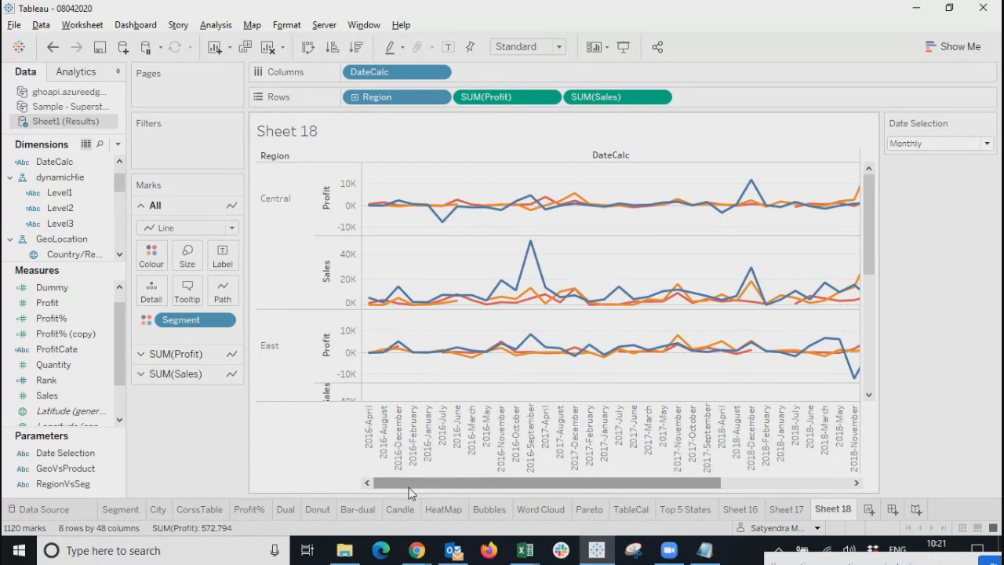
Scroll Sheet 18's chart horizontally to review the monthly year-month columns.
left_click_drag(408, 492, 638, 498)
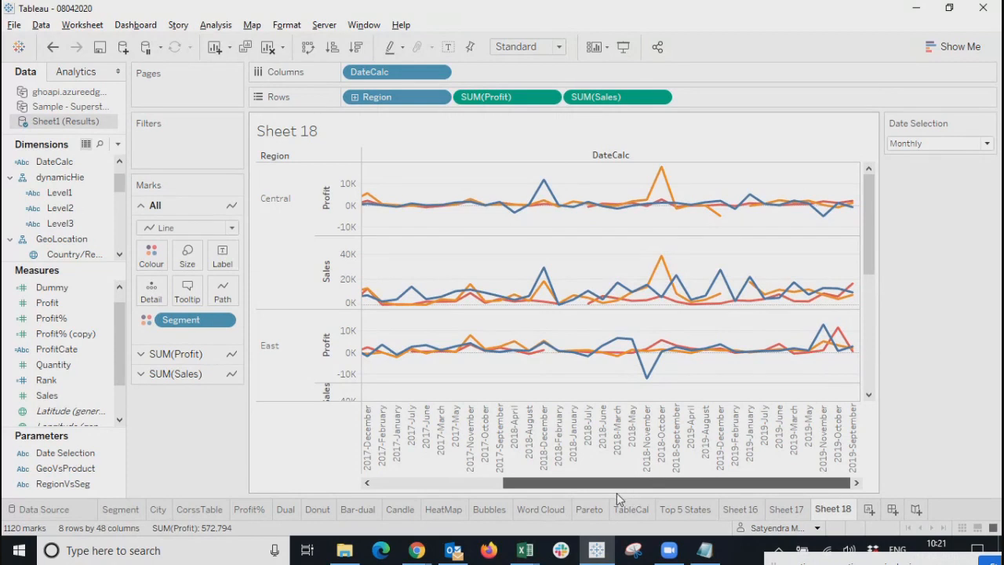
left_click_drag(598, 499, 393, 512)
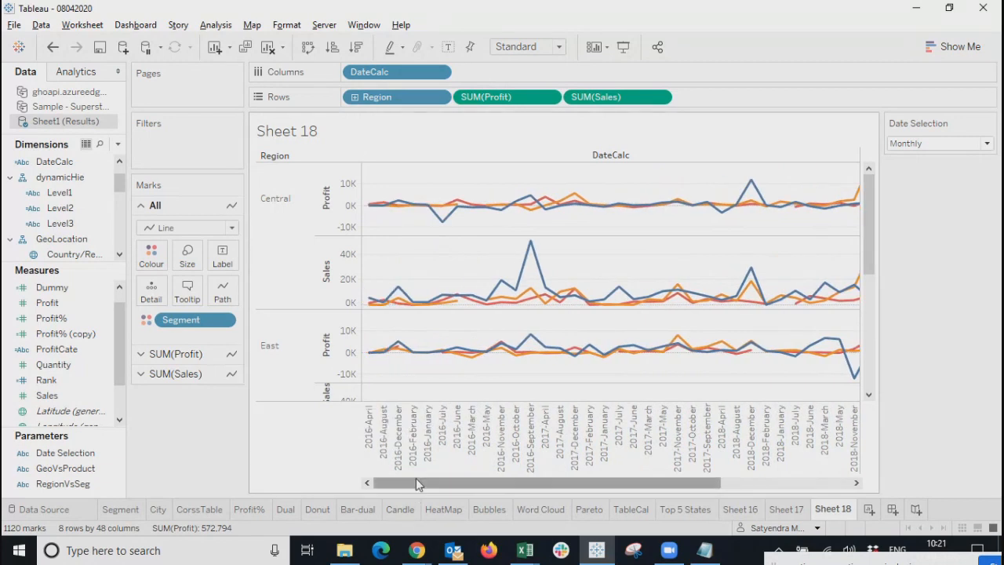
mouse_move(459, 303)
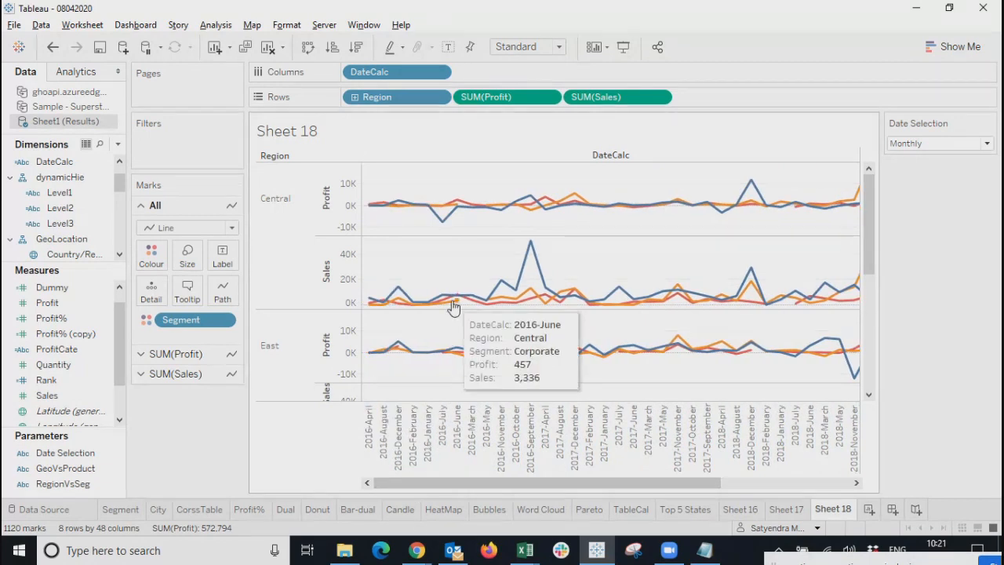
mouse_move(490, 306)
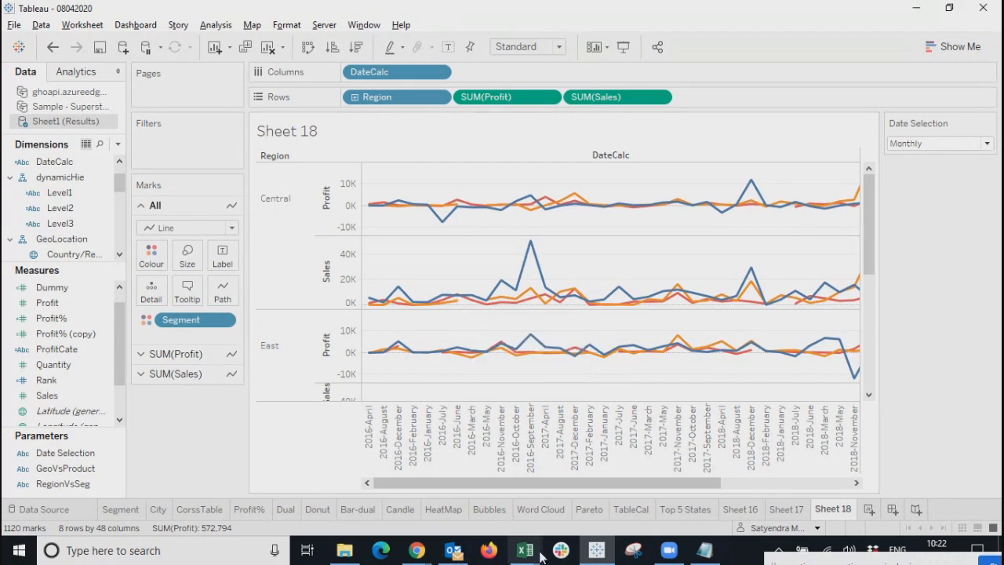
mouse_move(753, 359)
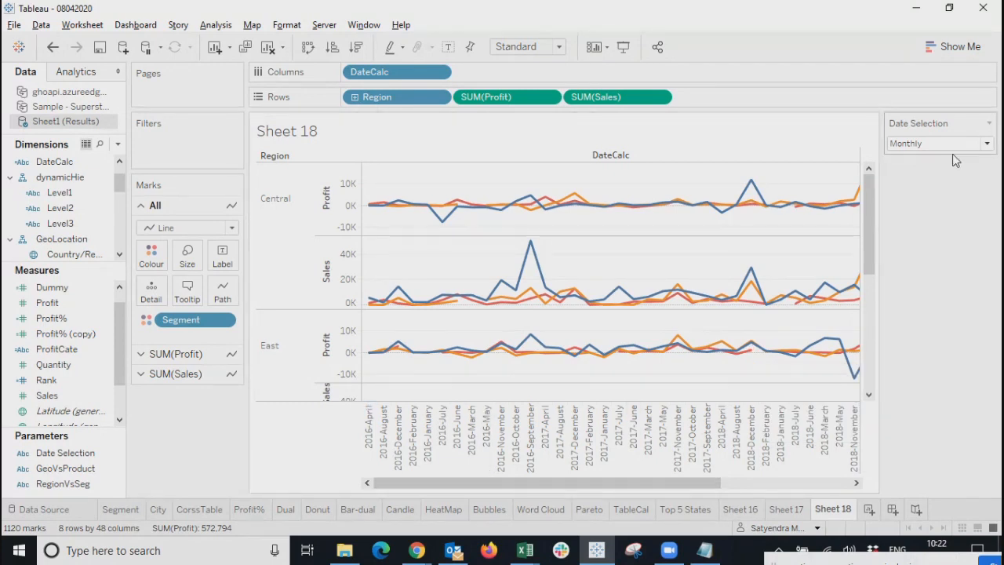
left_click_drag(470, 484, 439, 483)
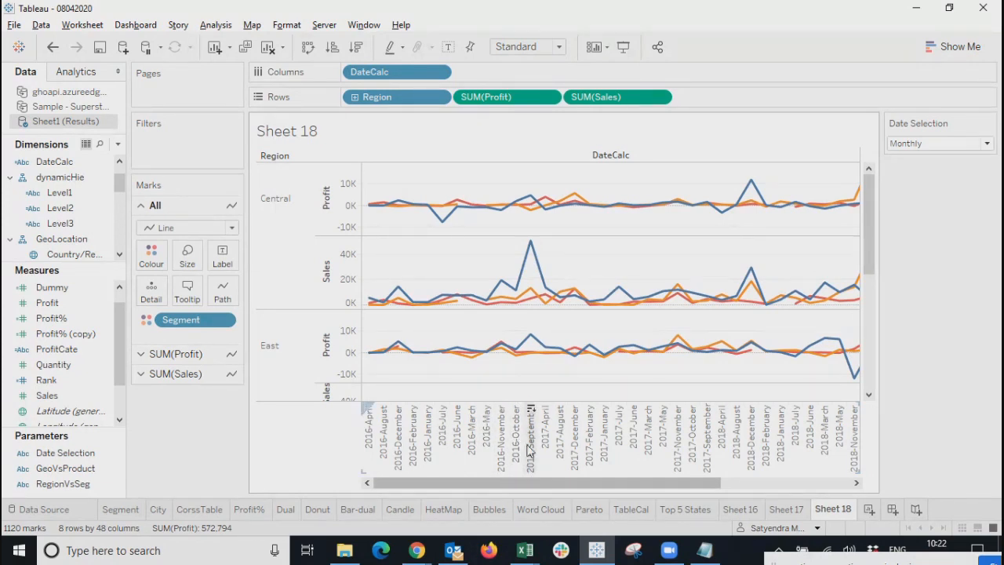
left_click_drag(541, 482, 475, 487)
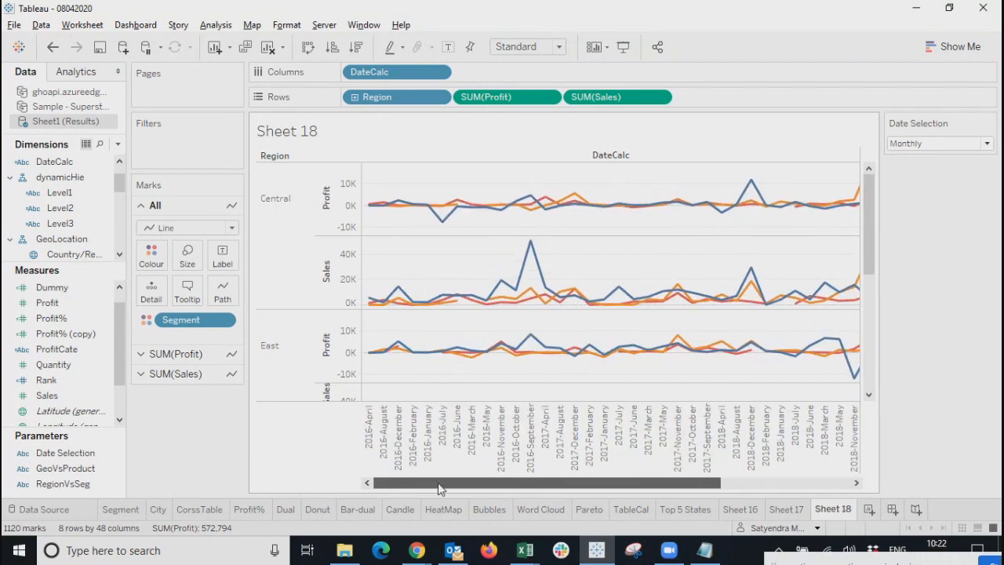
mouse_move(455, 510)
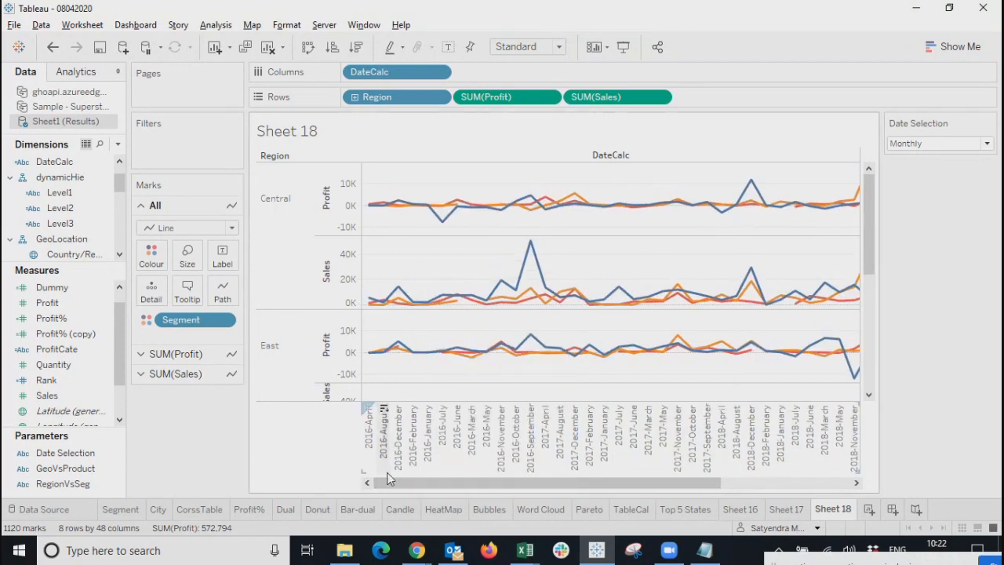
left_click_drag(399, 483, 377, 486)
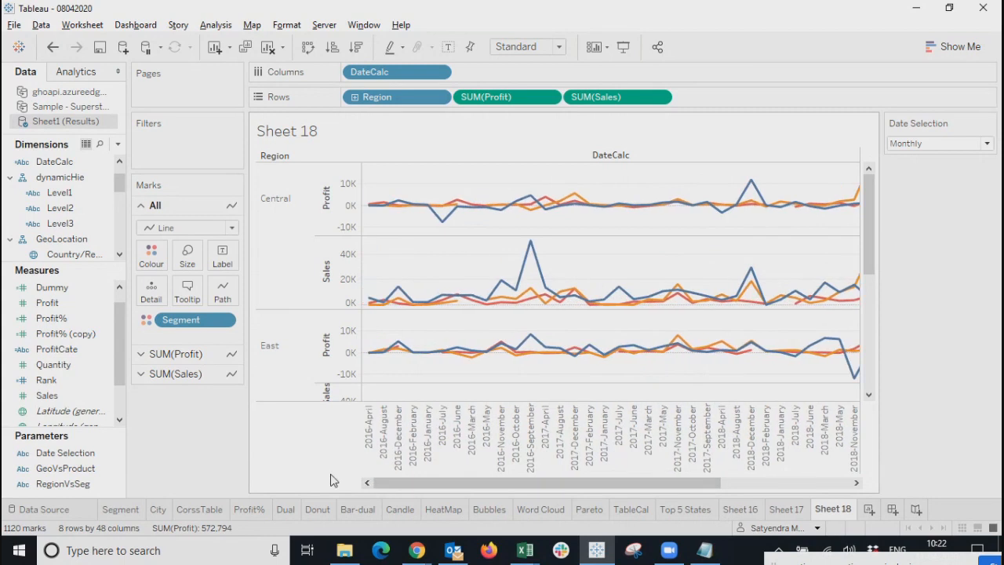
mouse_move(384, 485)
left_mouse_down()
mouse_move(576, 480)
mouse_move(354, 481)
mouse_move(473, 483)
mouse_move(375, 491)
left_mouse_up()
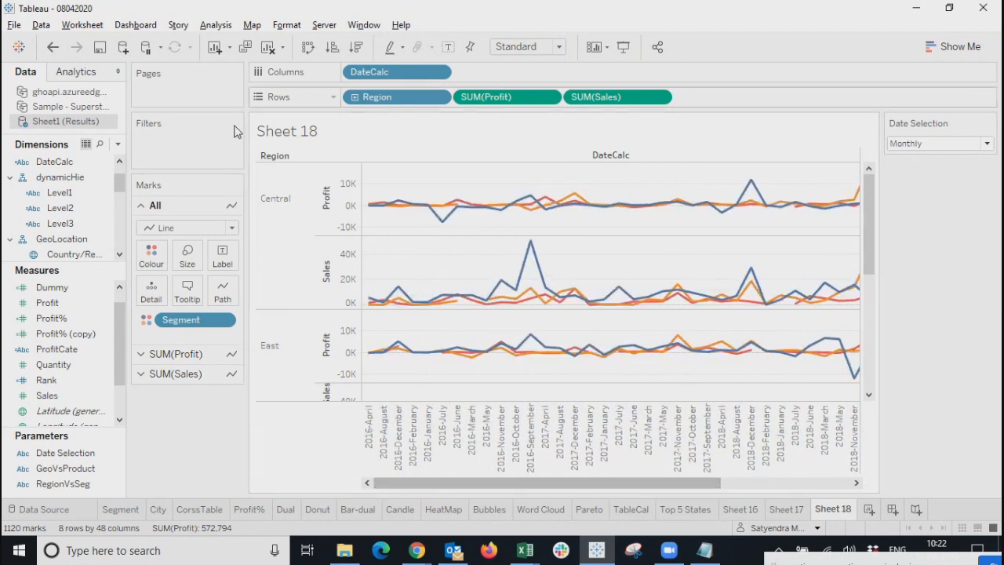
Open the DateCalc calculation editor and search the function list for MONTH.
right_click(79, 165)
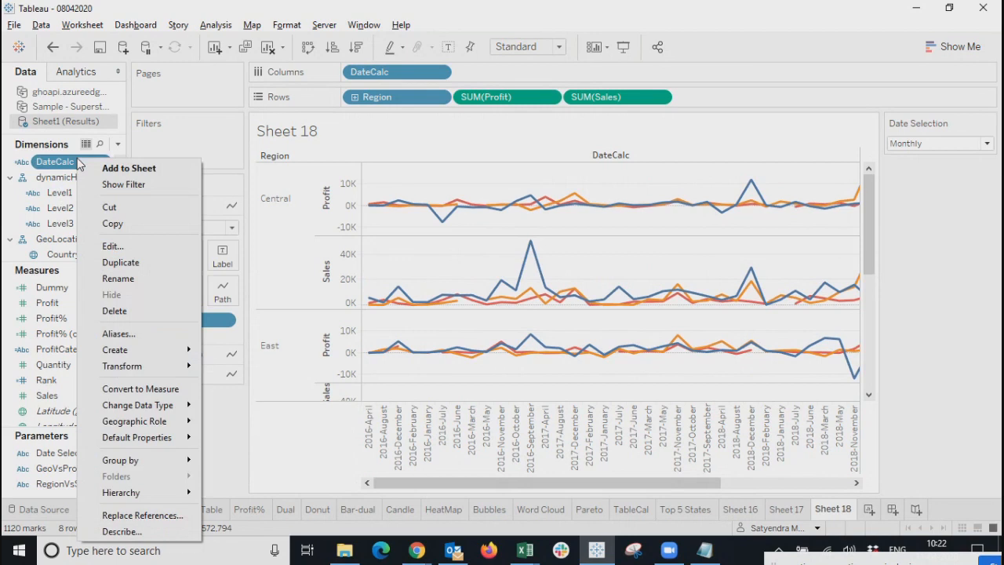
key("Escape")
left_click_drag(567, 206, 463, 207)
left_click(627, 308)
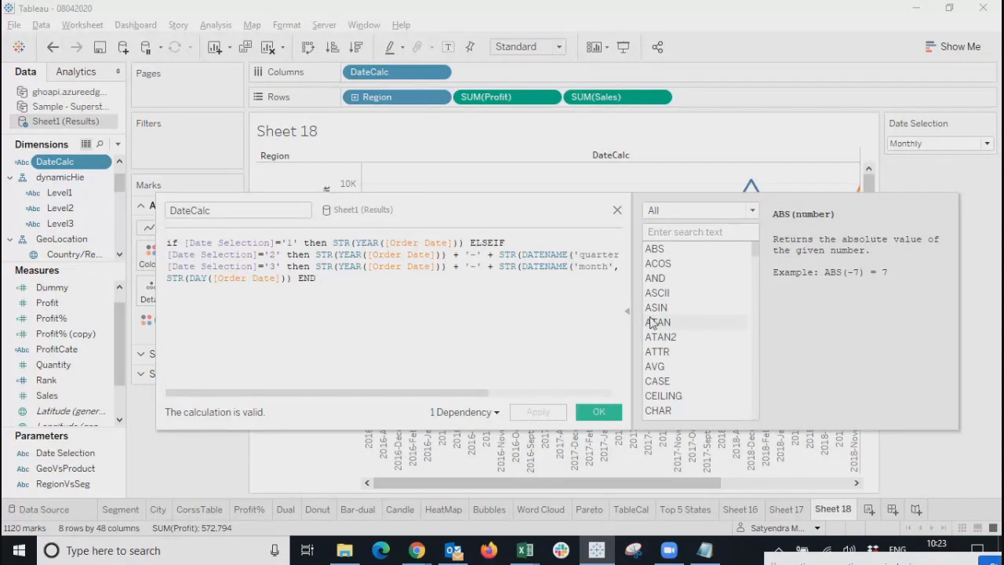
left_click(676, 233)
type("mon")
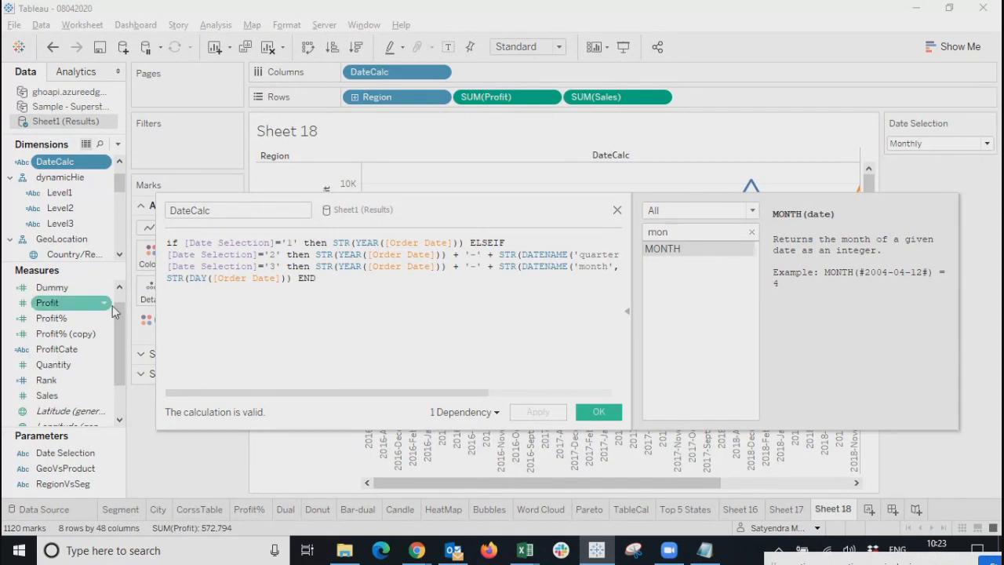
left_click_drag(156, 306, 76, 306)
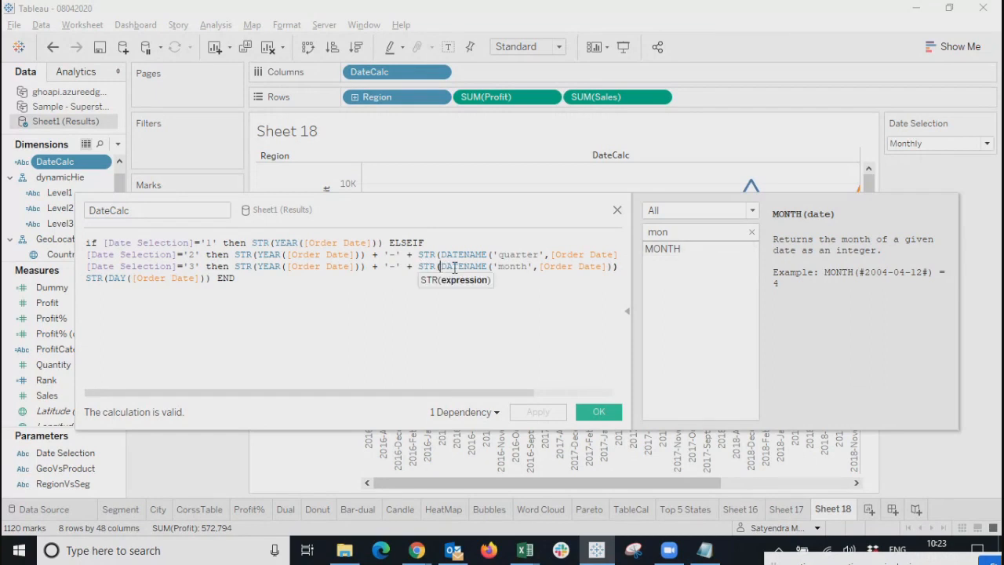
Replace DATENAME('month',[Order Date]) with MONTH([Order Date]) in the monthly branch, then apply and confirm.
double_click(463, 266)
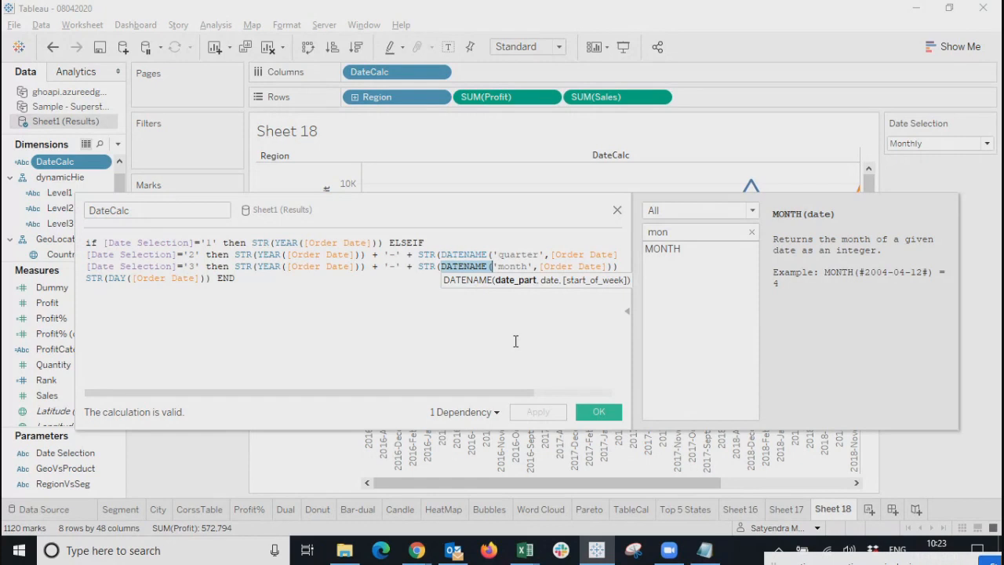
key("BackSpace")
key("Delete")
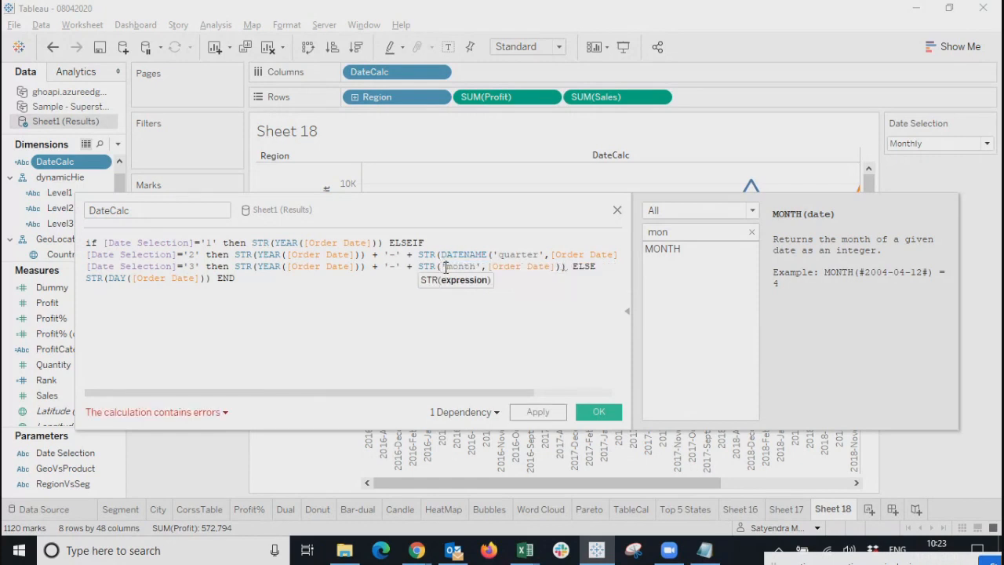
key("BackSpace")
type("M")
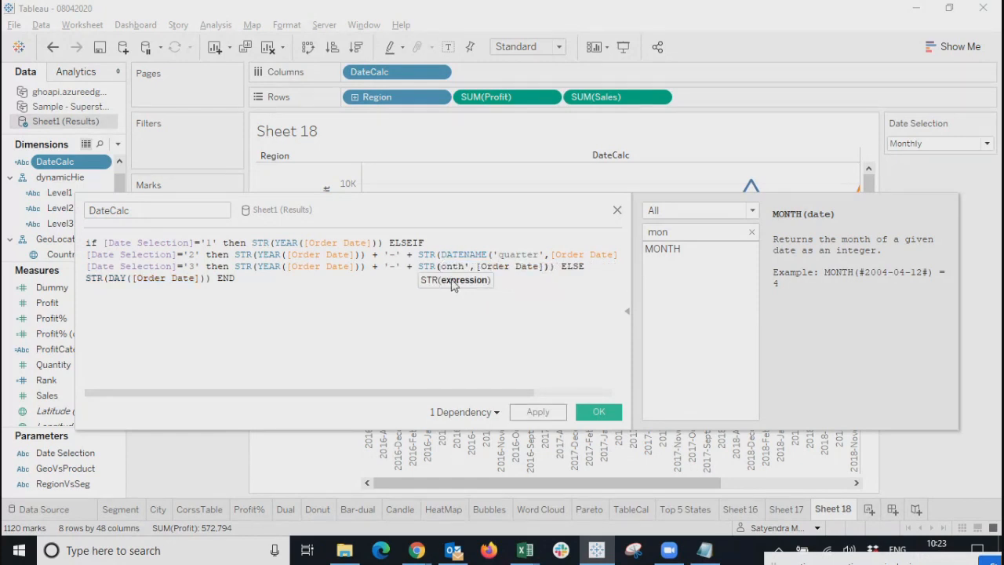
key("Right")
key("Right")
key("Right")
key("Right")
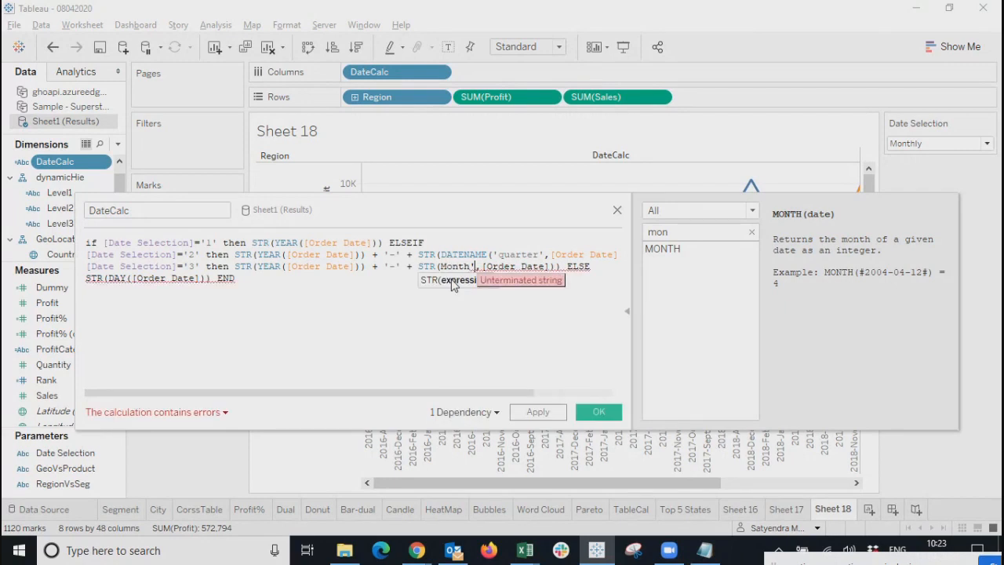
key("shift+Right")
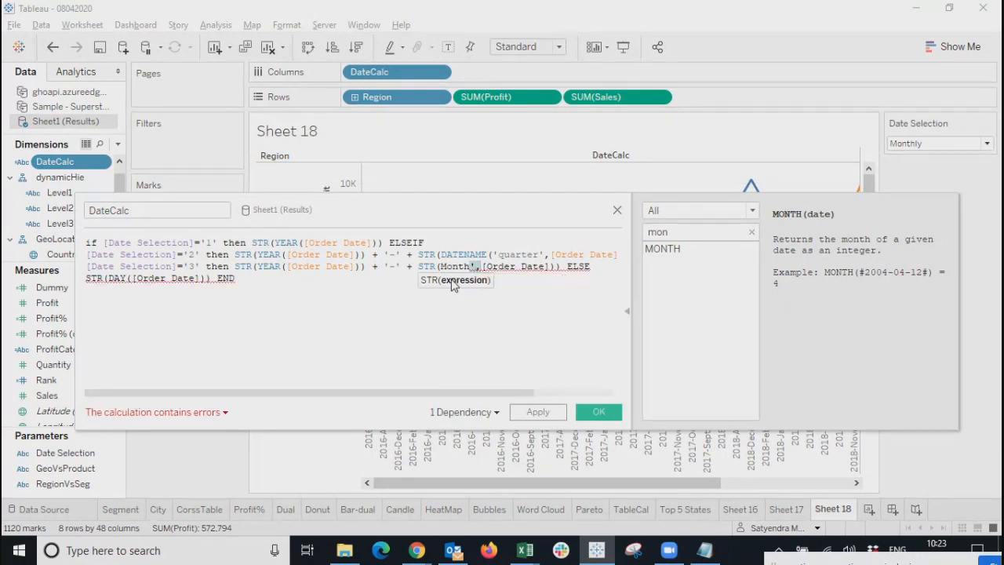
key("Delete")
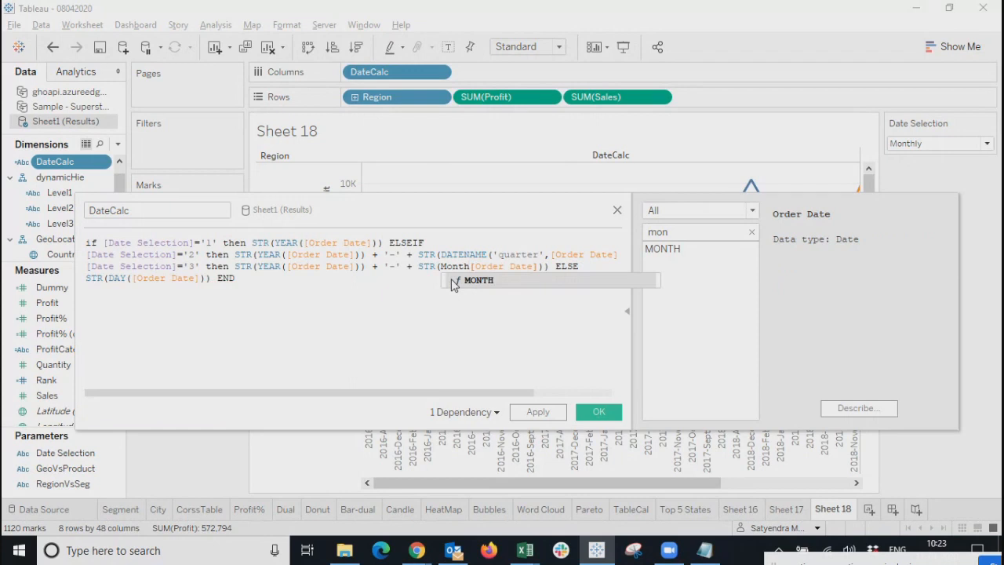
type("(")
left_click(549, 321)
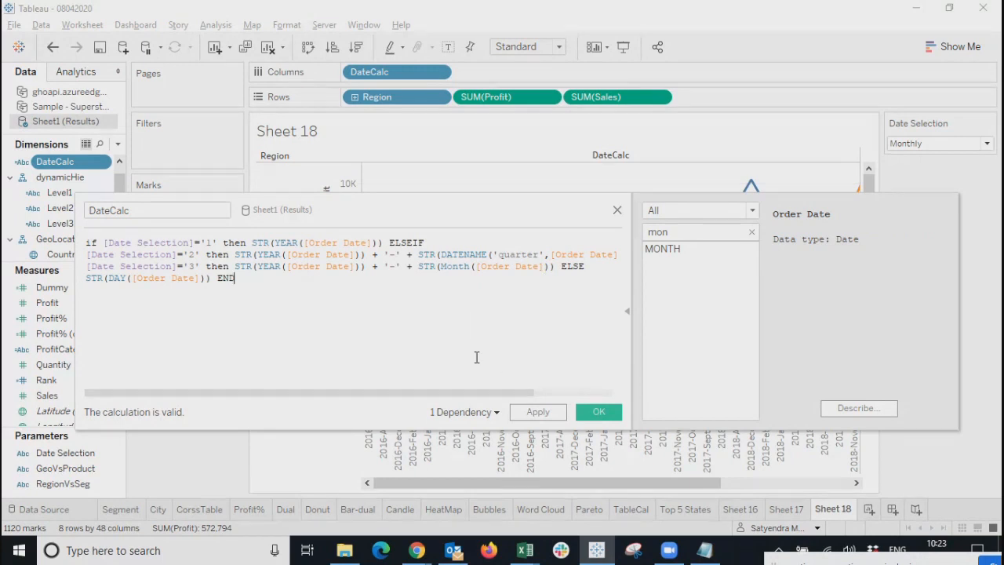
left_click(538, 412)
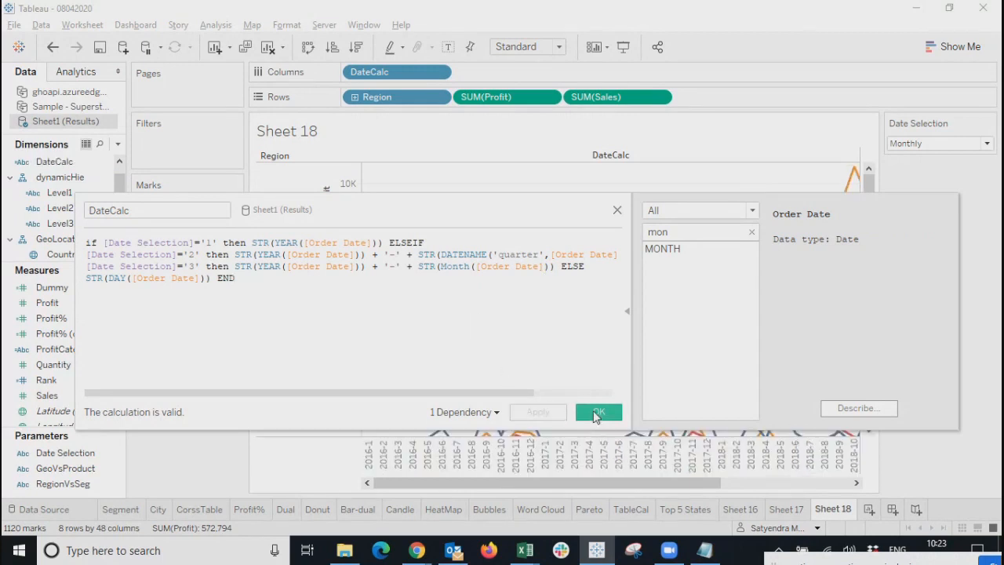
left_click(596, 415)
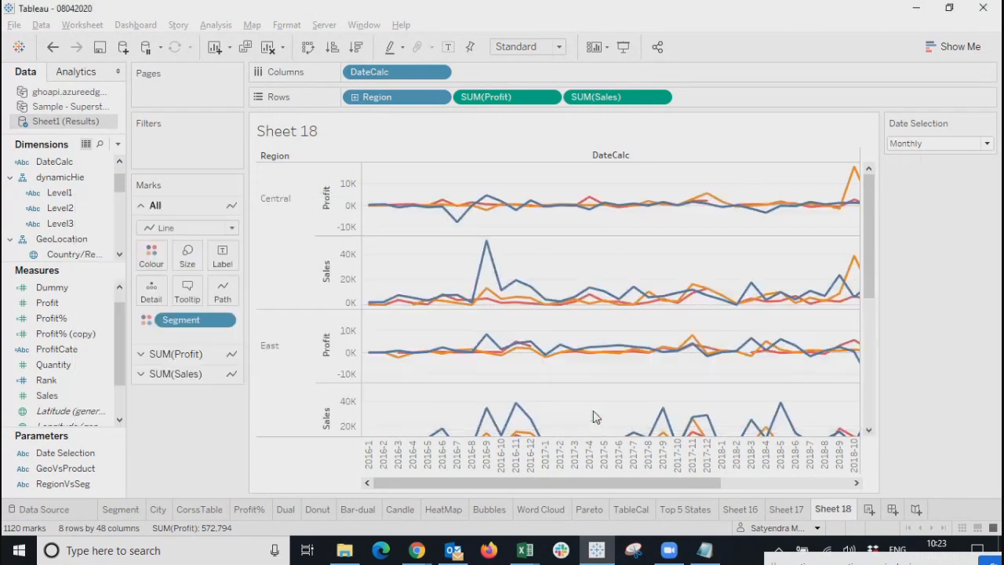
left_click_drag(594, 483, 365, 454)
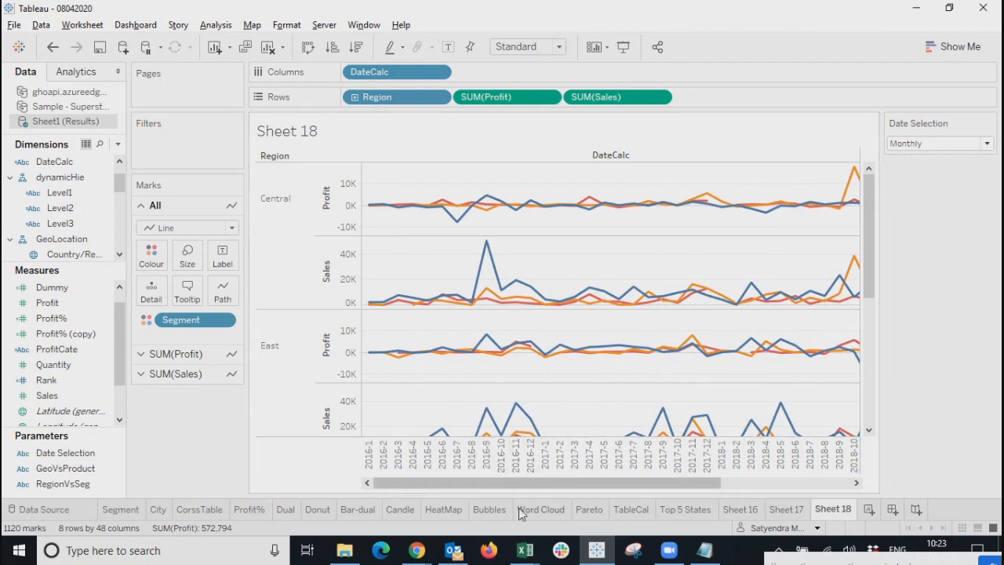
mouse_move(697, 487)
left_mouse_down()
mouse_move(842, 493)
mouse_move(714, 492)
left_mouse_up()
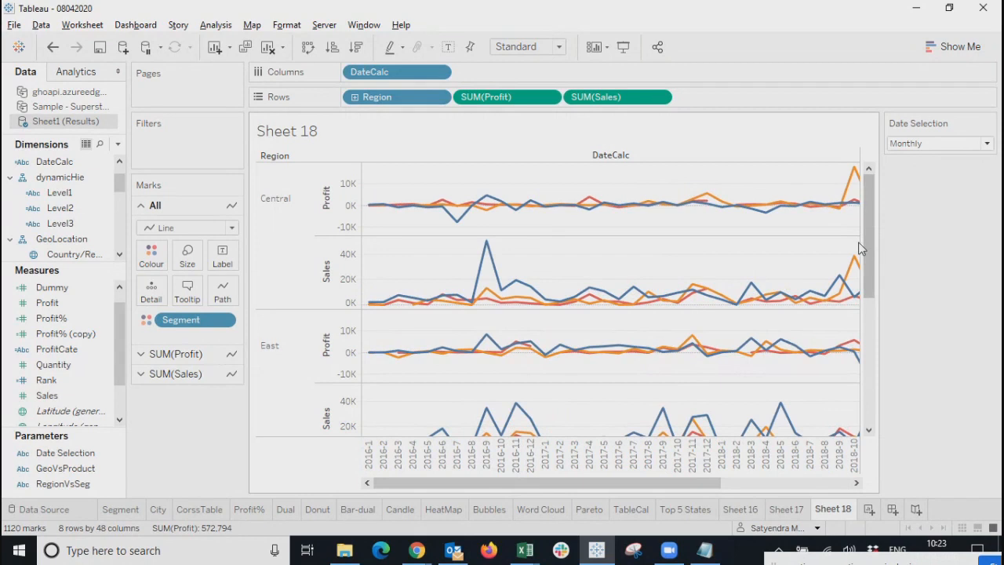
left_click_drag(872, 245, 857, 392)
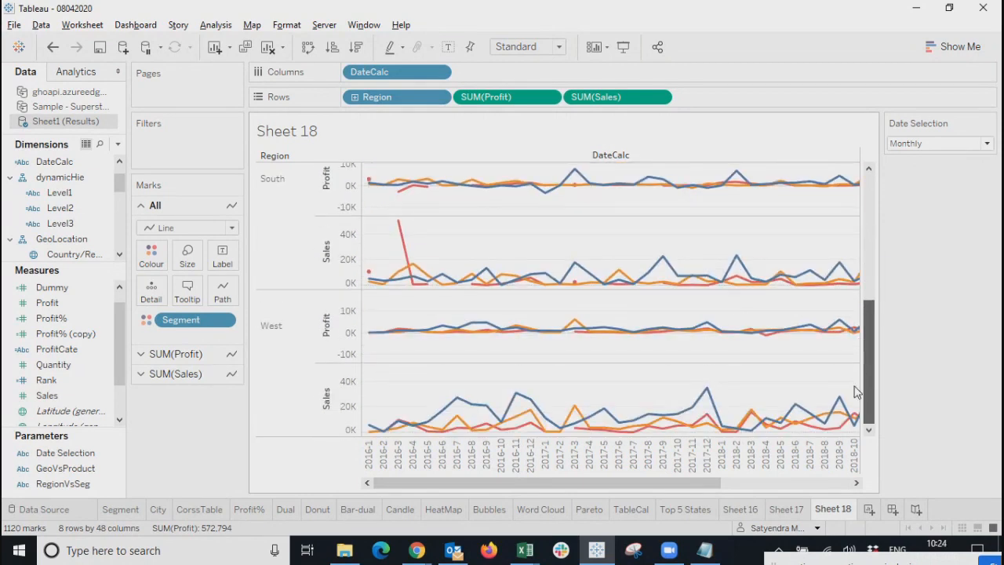
left_click_drag(439, 484, 330, 480)
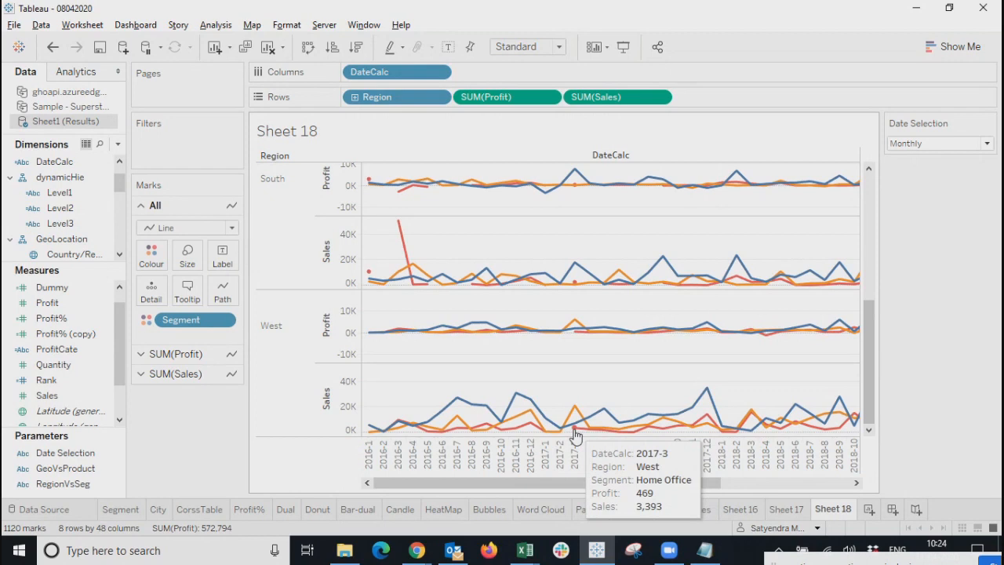
left_click_drag(553, 480, 494, 488)
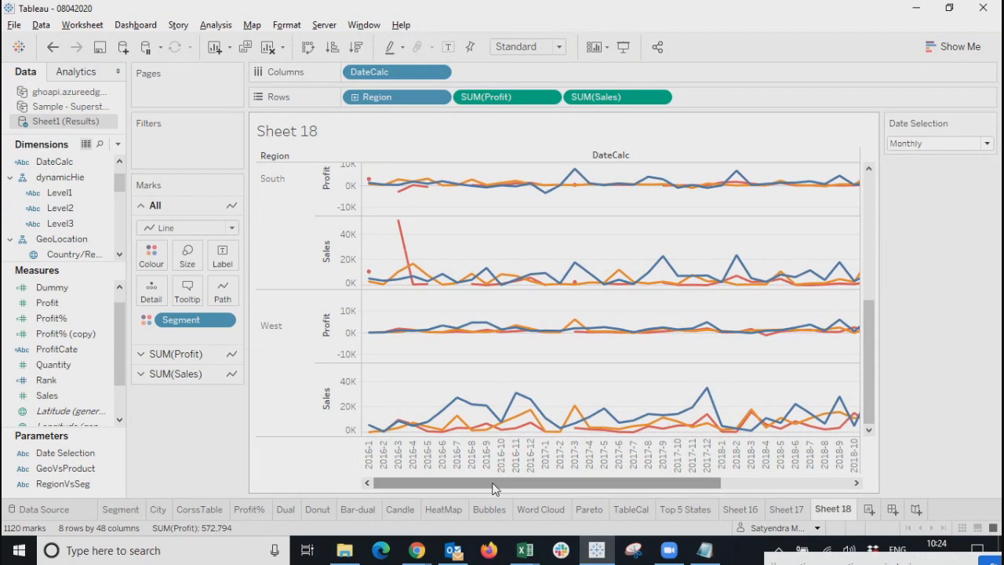
left_click(928, 143)
Switch Date Selection to Yearly, then to Daily to plot days 1 through 31.
left_click(914, 168)
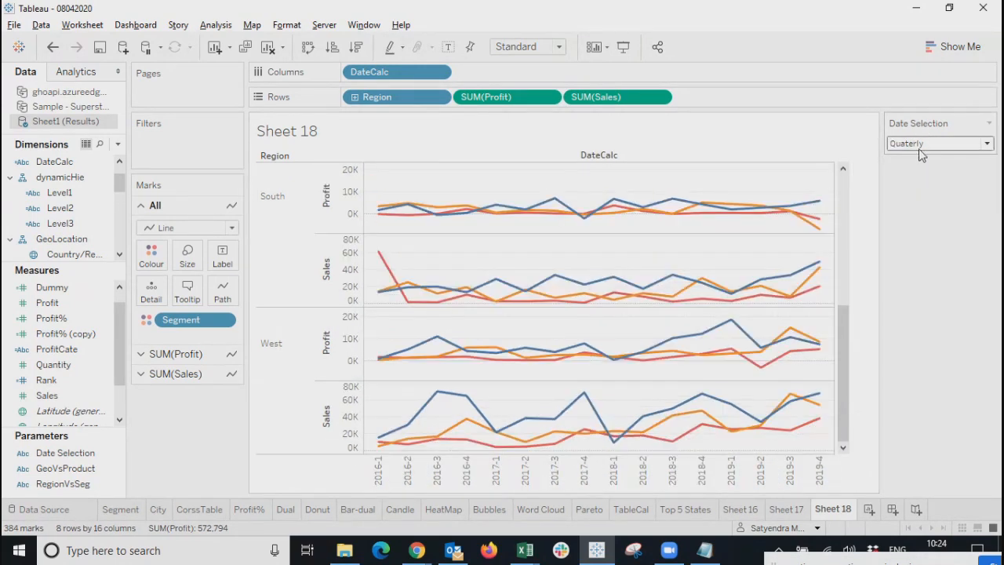
left_click(920, 149)
left_click(906, 161)
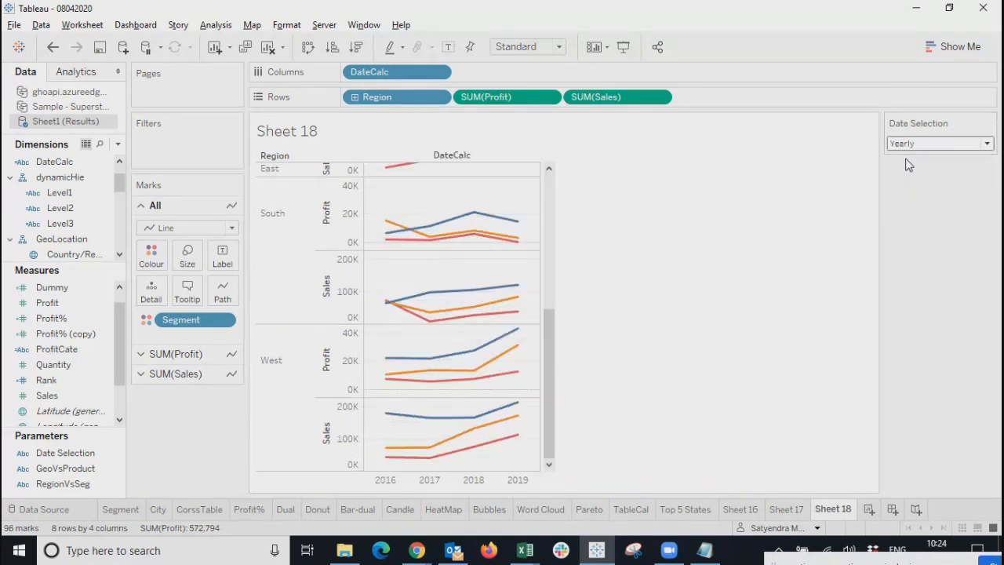
scroll(480, 334, "up", 5)
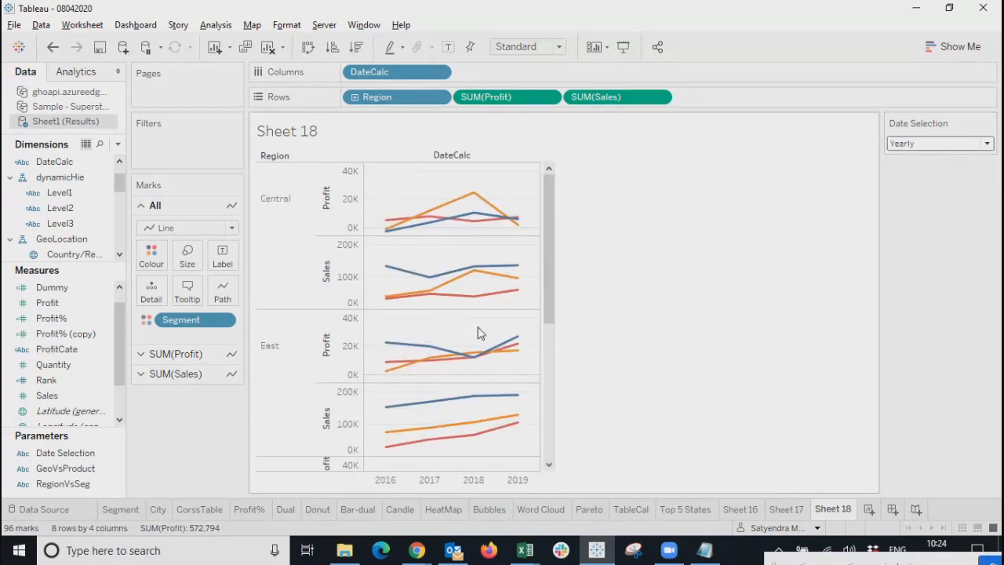
left_click_drag(546, 249, 551, 444)
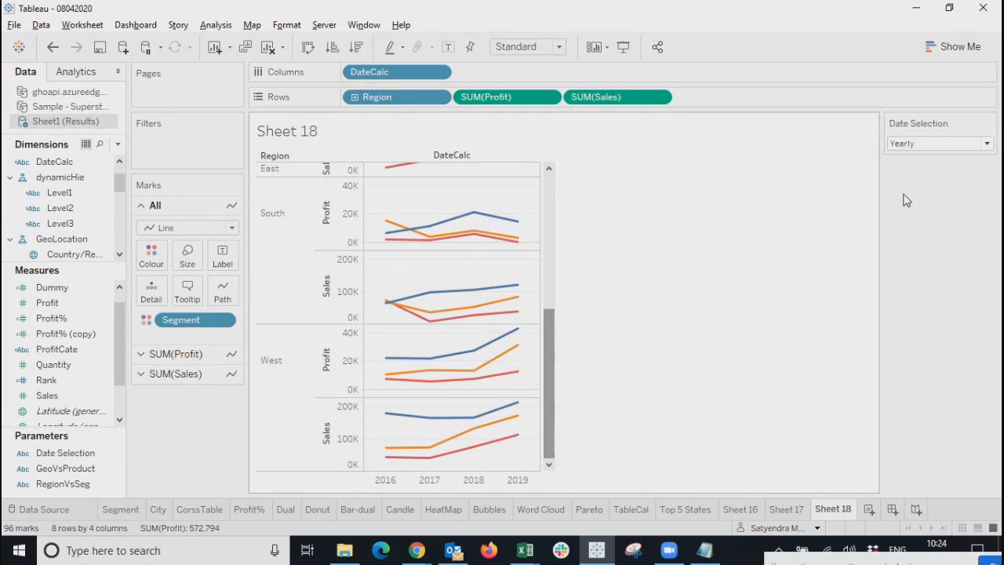
left_click(957, 151)
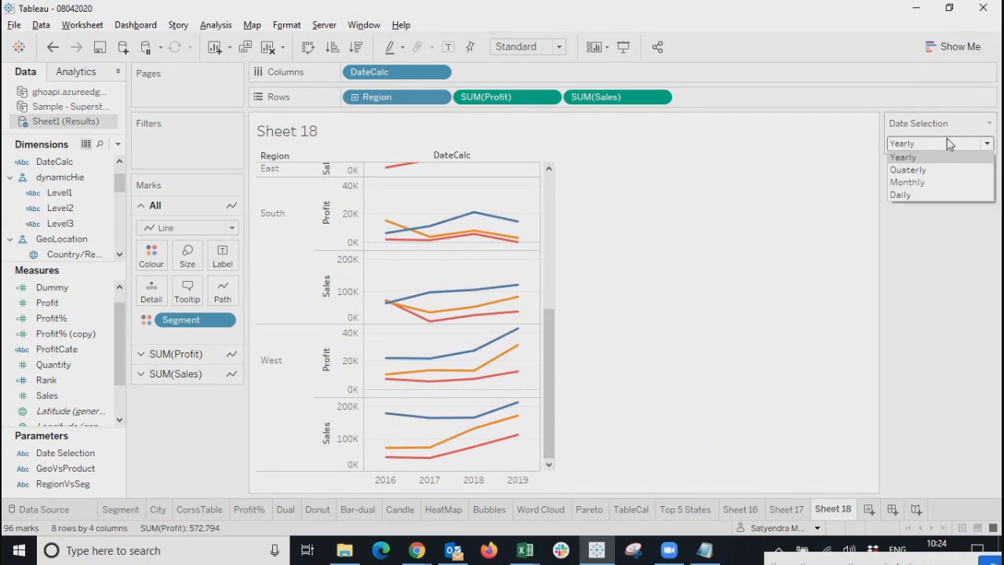
left_click(916, 196)
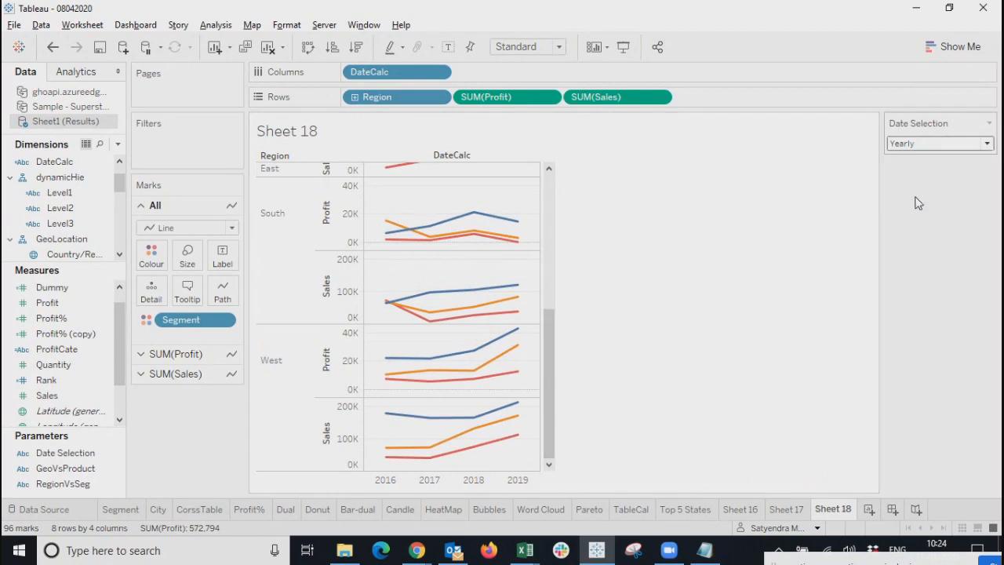
left_click_drag(824, 409, 859, 300)
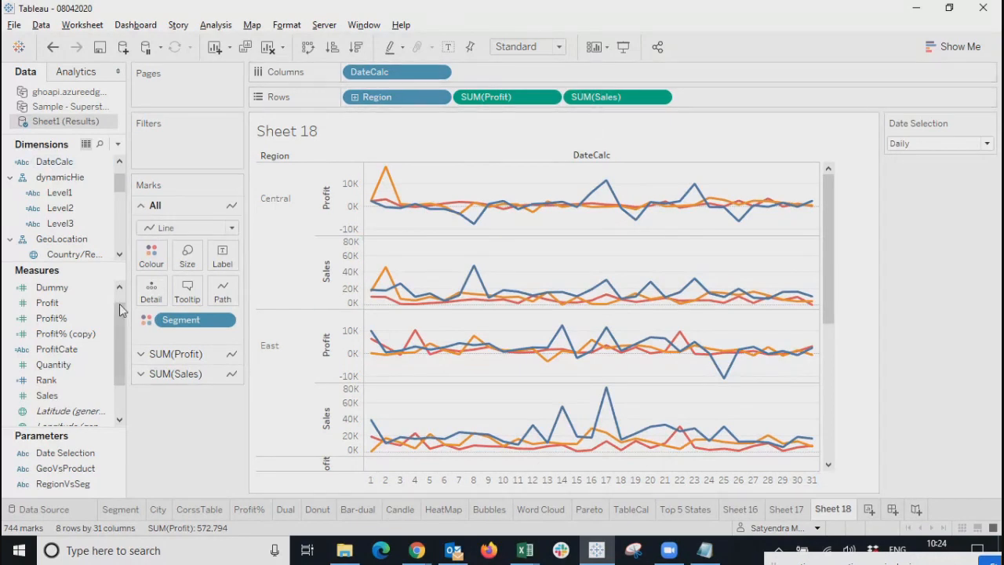
Prefix DateCalc's STR(DAY) branch with the year-month expression plus '-', then apply.
right_click(77, 163)
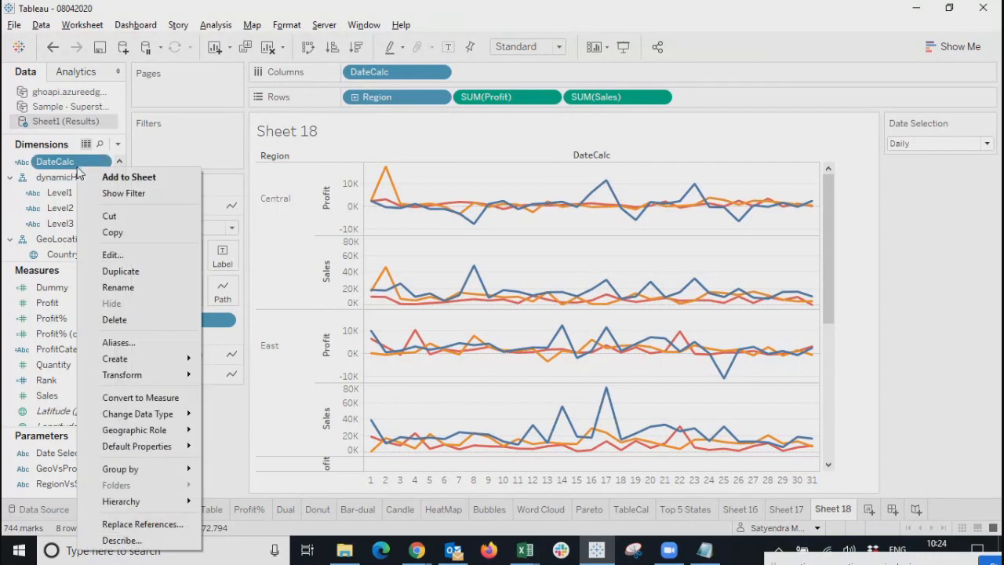
left_click(112, 255)
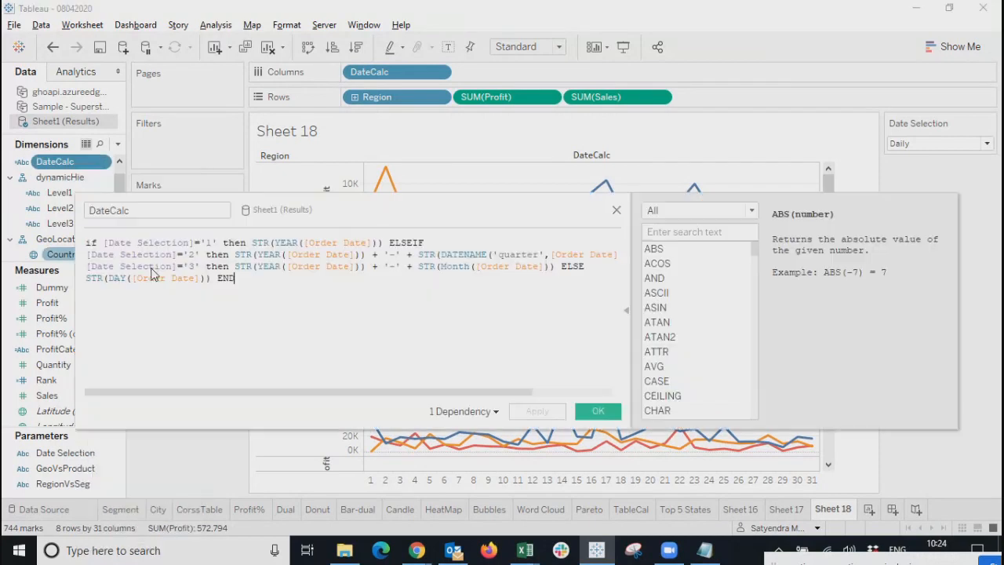
left_click_drag(458, 208, 504, 227)
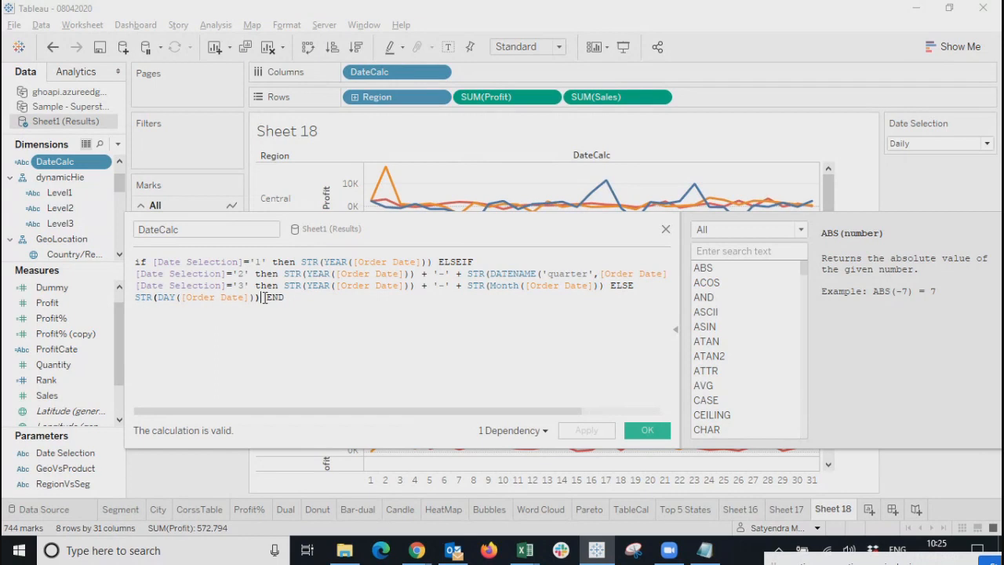
left_click(287, 288)
left_click_drag(286, 287, 606, 287)
key("ctrl+c")
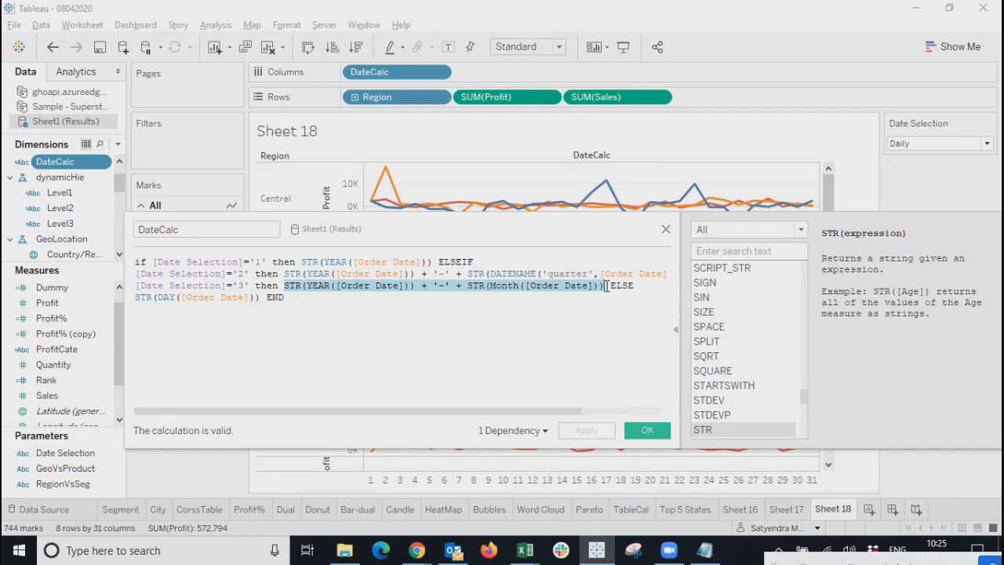
left_click(136, 297)
key("ctrl+v")
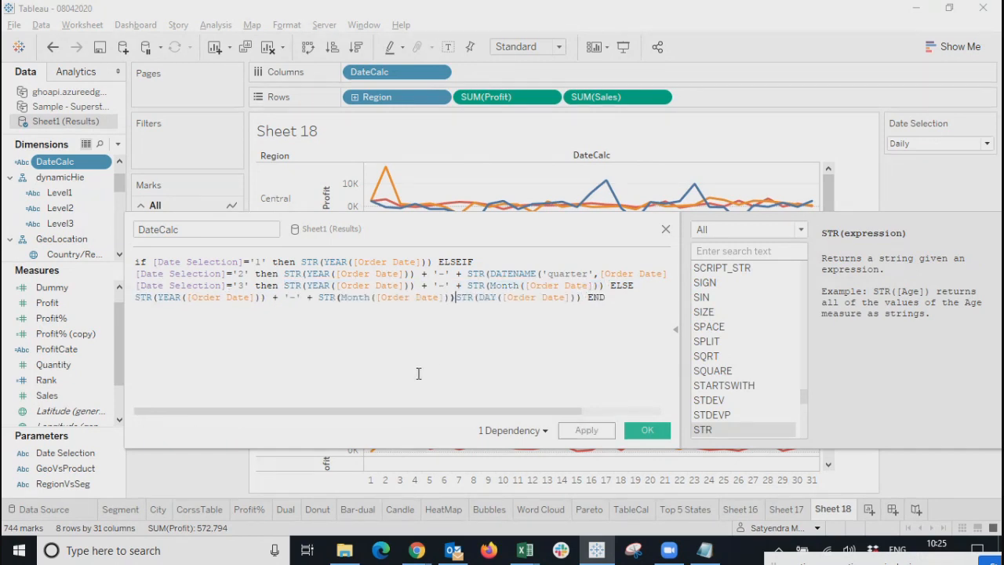
type("+")
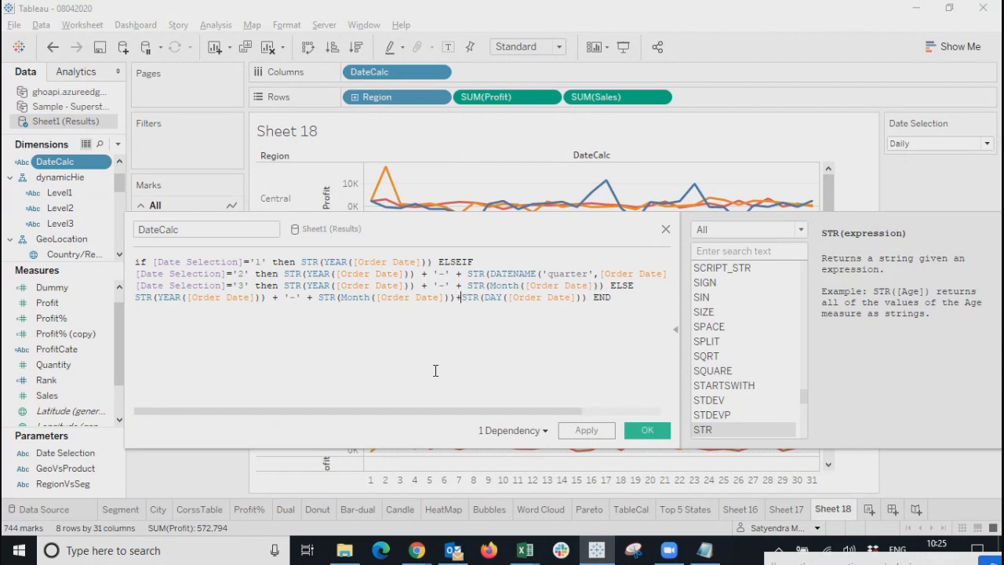
type("'-'")
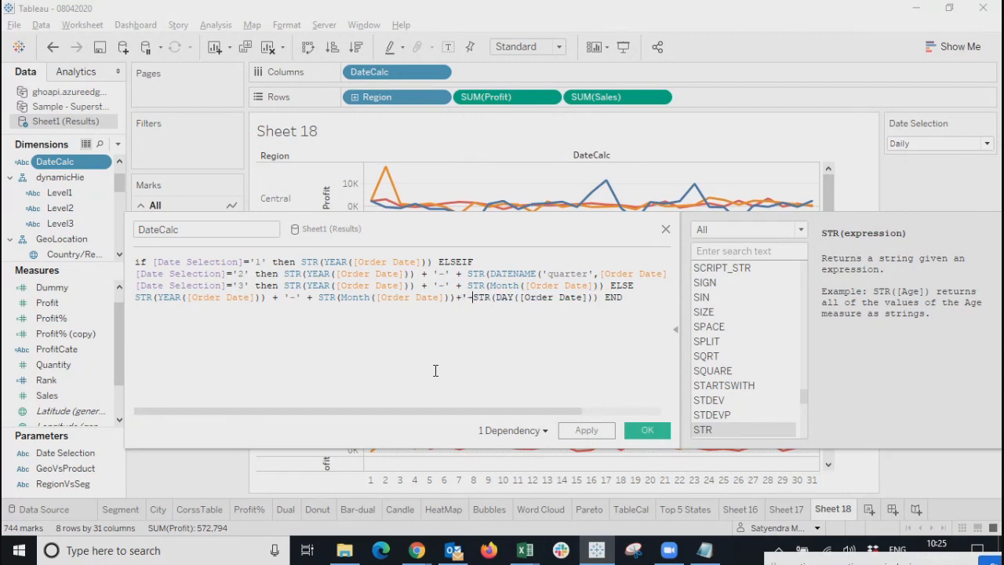
type("+")
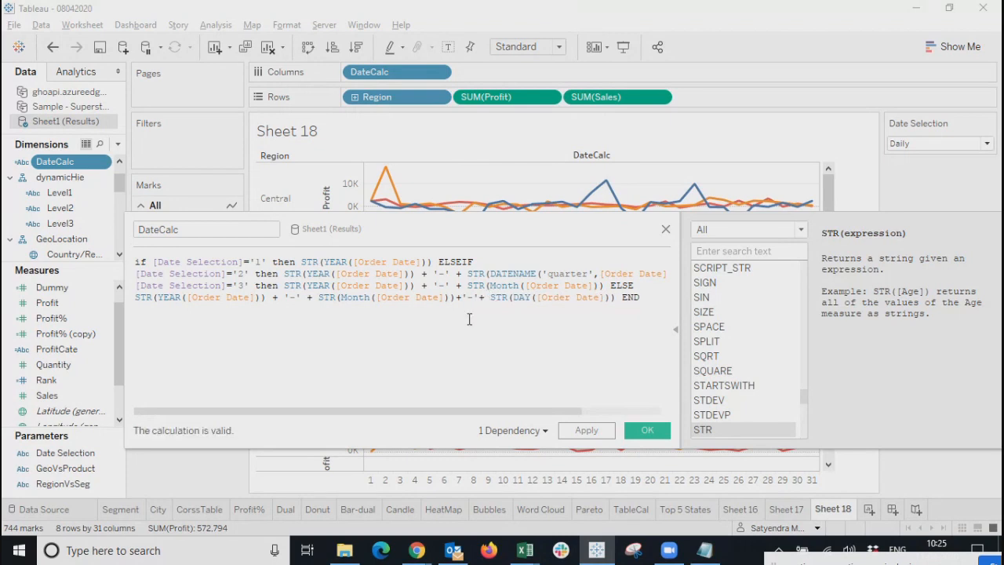
left_click(463, 297)
left_click(588, 430)
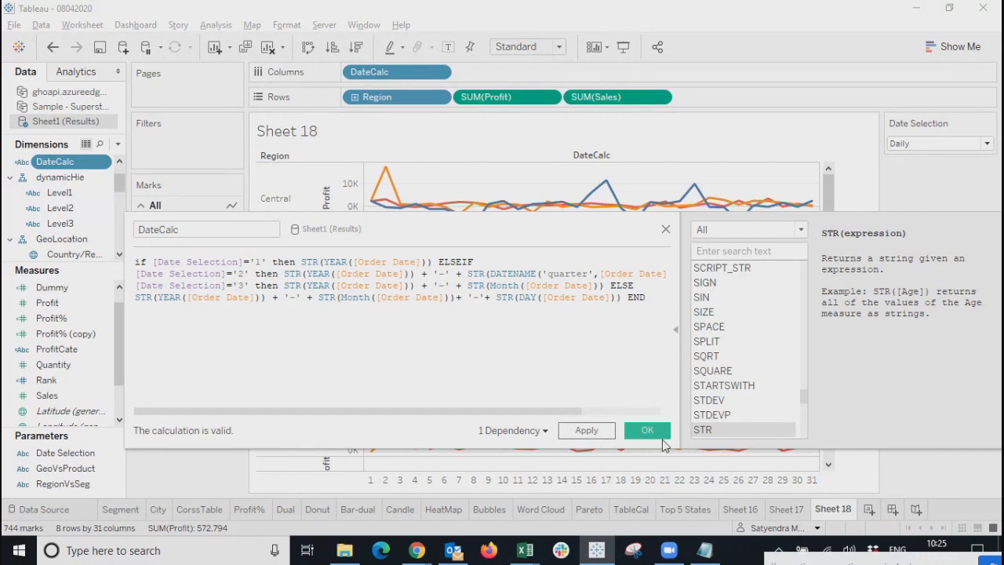
Confirm DateCalc and scroll the daily axis through to dates like 2019-12-1.
left_click(648, 432)
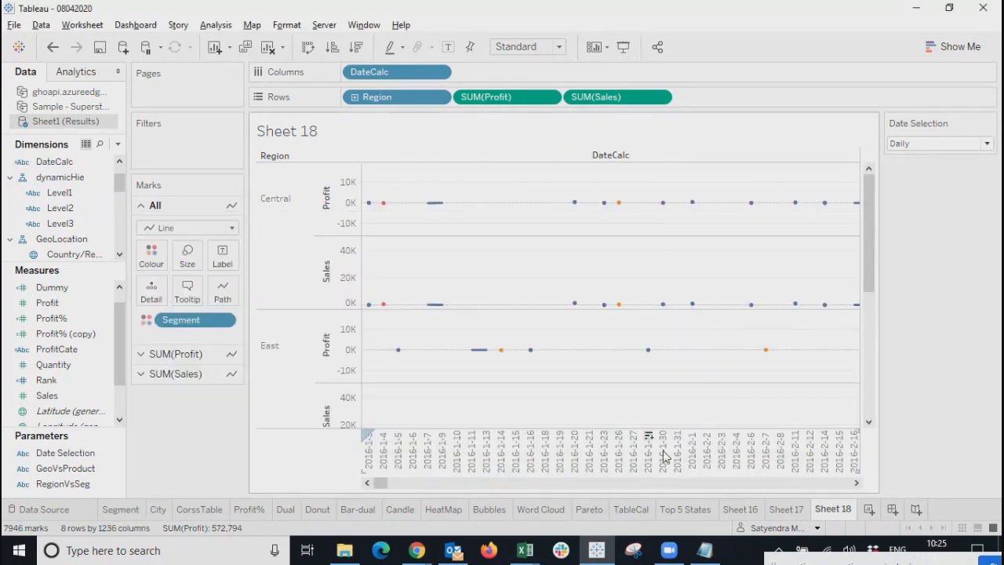
mouse_move(381, 483)
left_mouse_down()
mouse_move(465, 502)
mouse_move(840, 494)
mouse_move(375, 494)
left_mouse_up()
left_click_drag(382, 484, 881, 521)
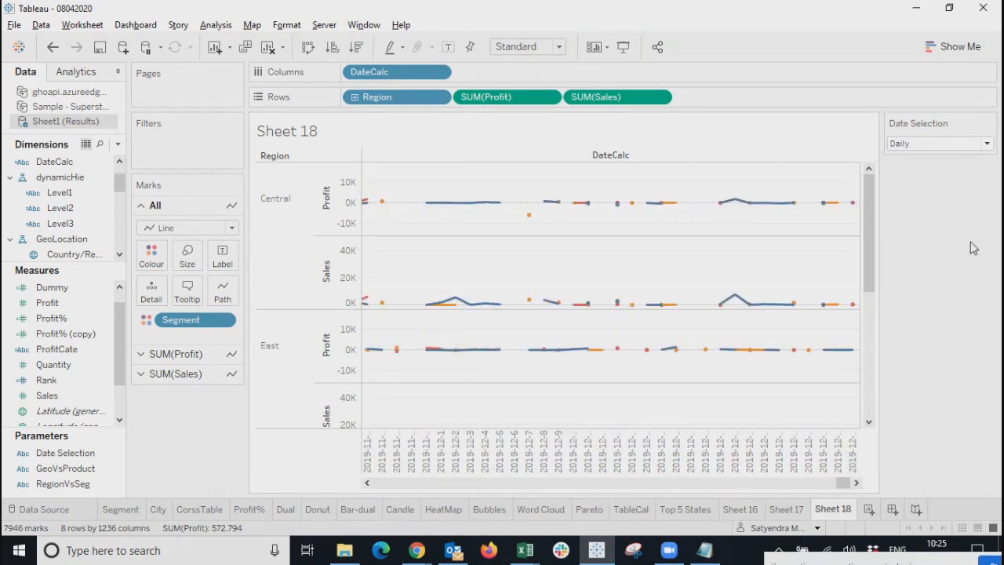
left_click(549, 98)
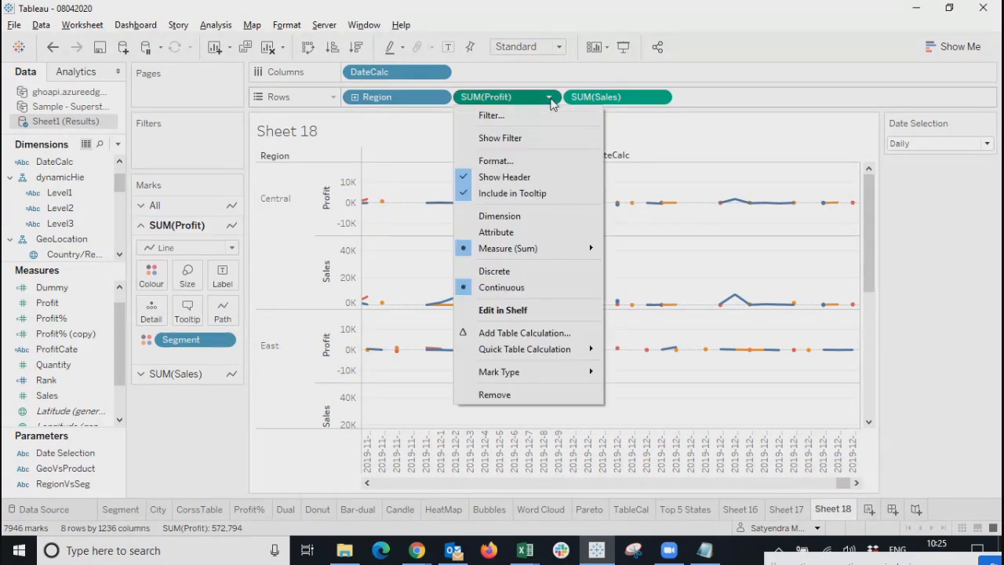
Remove SUM(Profit) from Rows and cycle Date Selection through Monthly, Quarterly and Yearly.
left_click(496, 394)
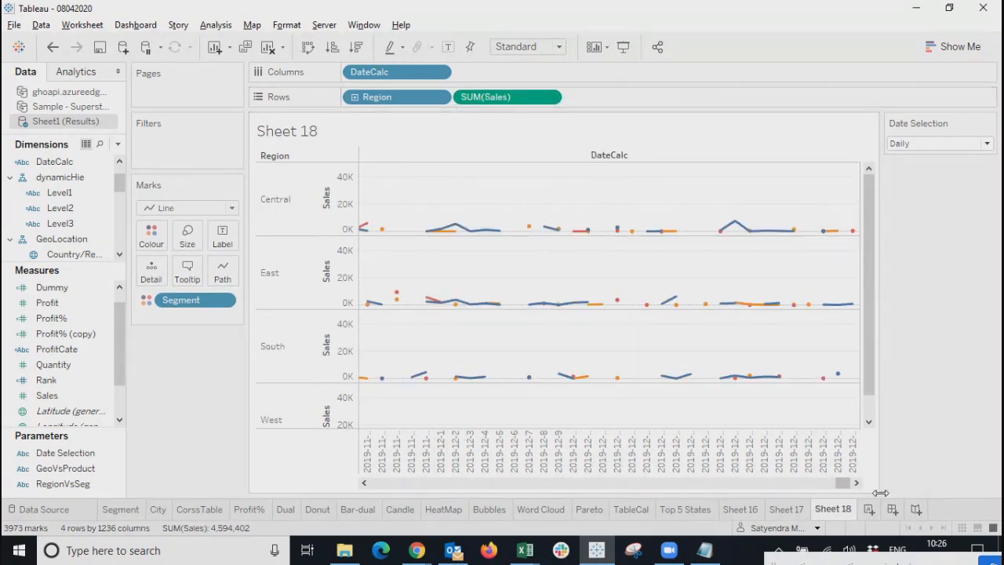
left_click_drag(843, 482, 341, 482)
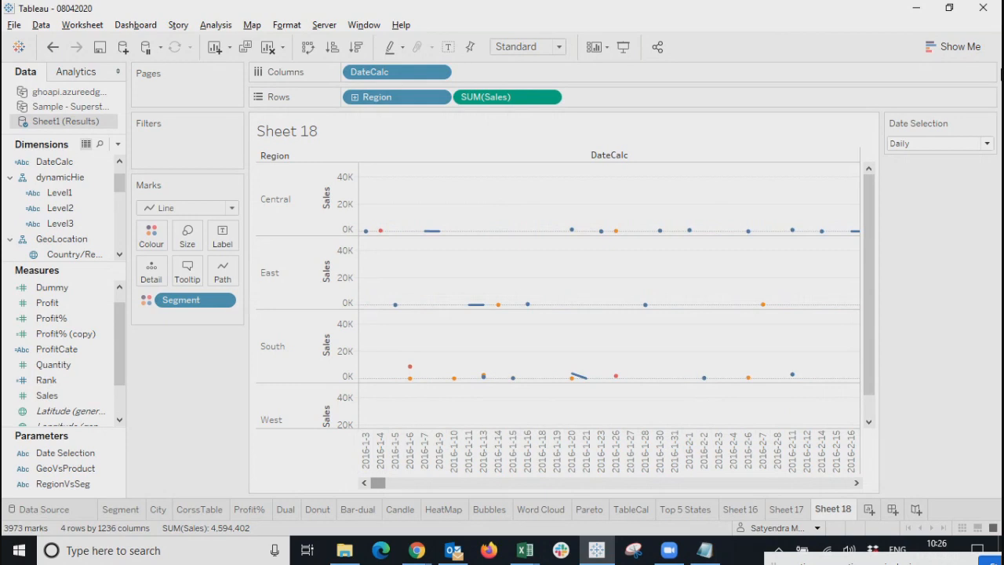
left_click(912, 145)
left_click(910, 183)
left_click(926, 146)
left_click(925, 179)
left_click(929, 145)
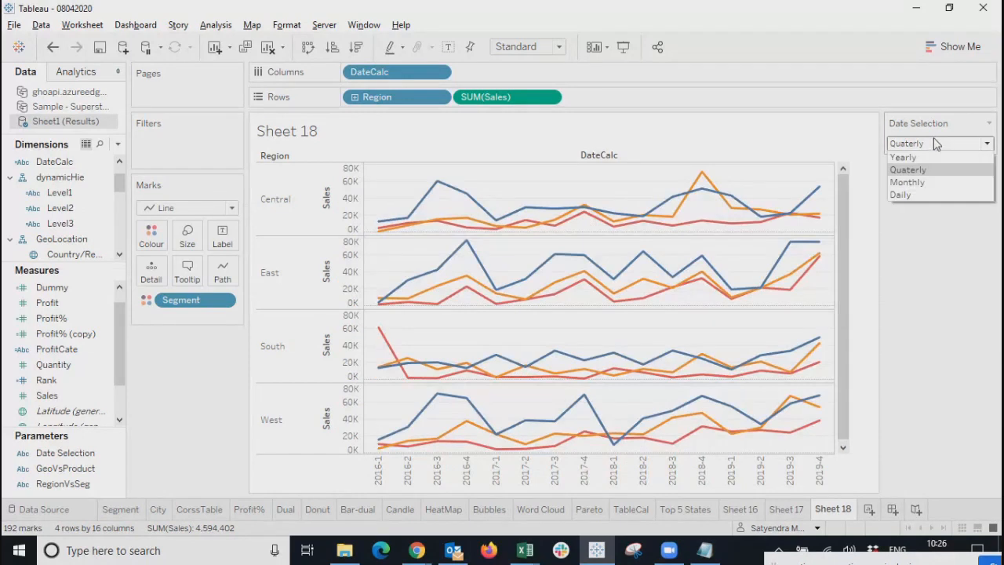
left_click(924, 160)
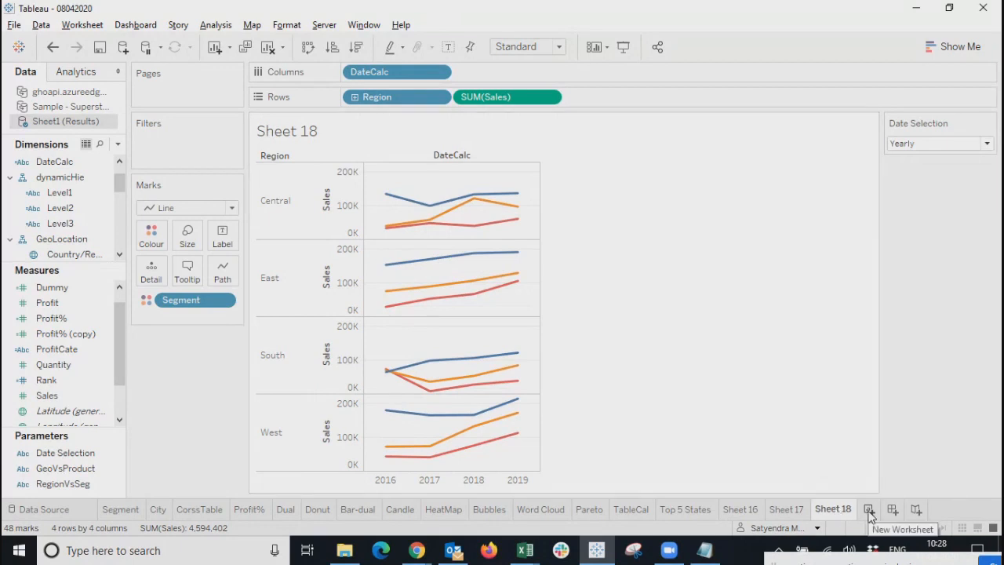
Rename the Sheet 18 tab to 'Date Parameter'.
double_click(833, 510)
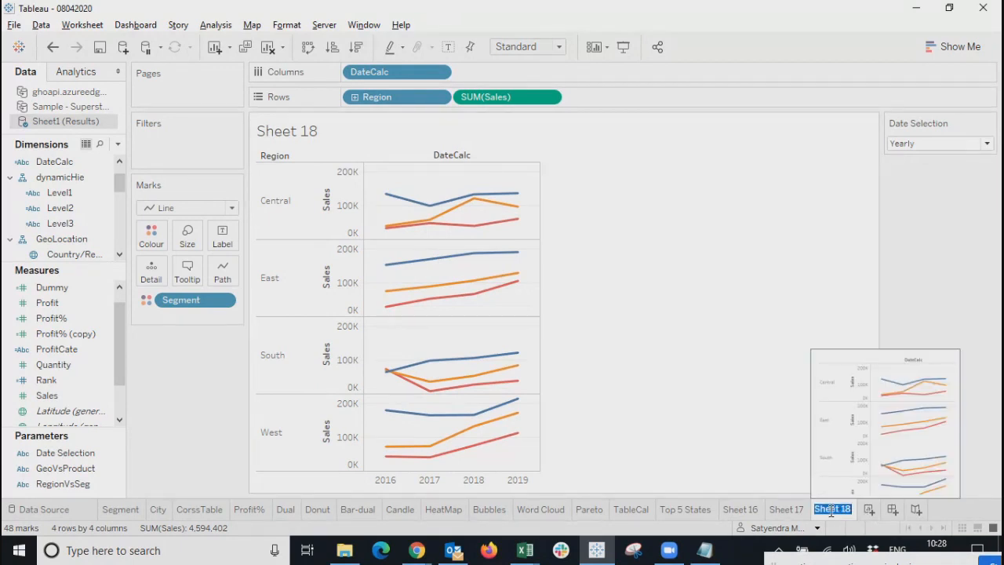
type("Date PAr")
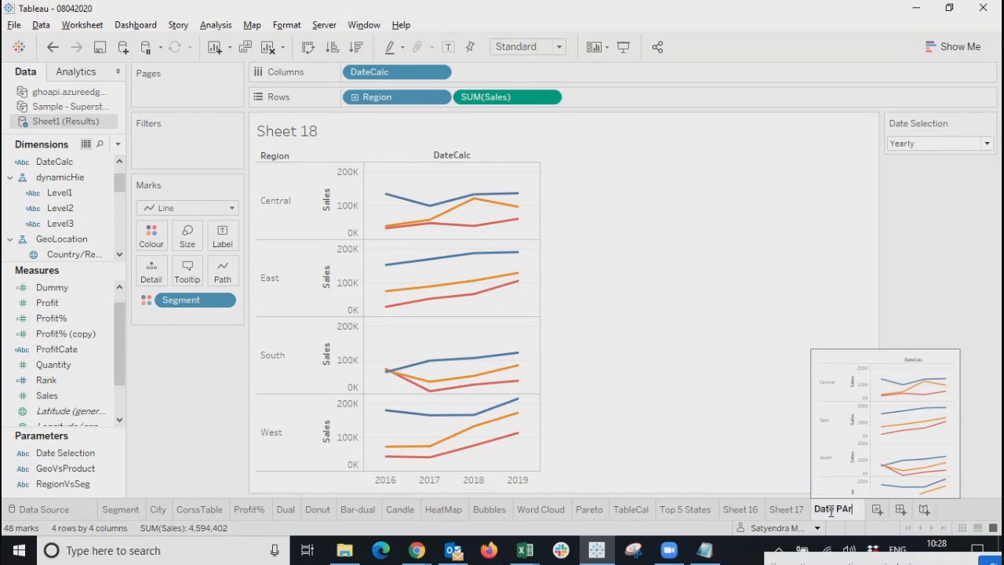
key("BackSpace")
key("BackSpace")
type("ara")
type("er")
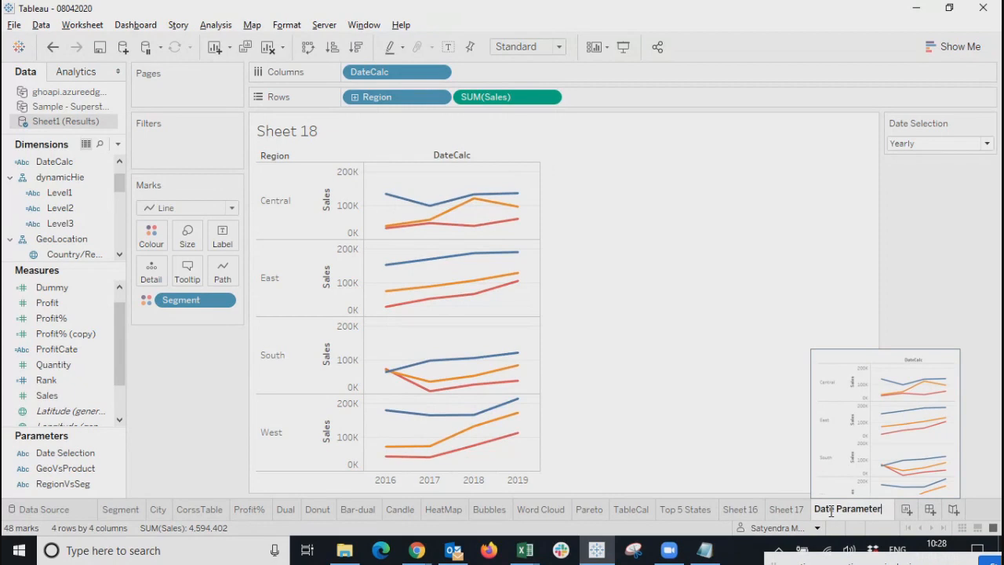
key("Return")
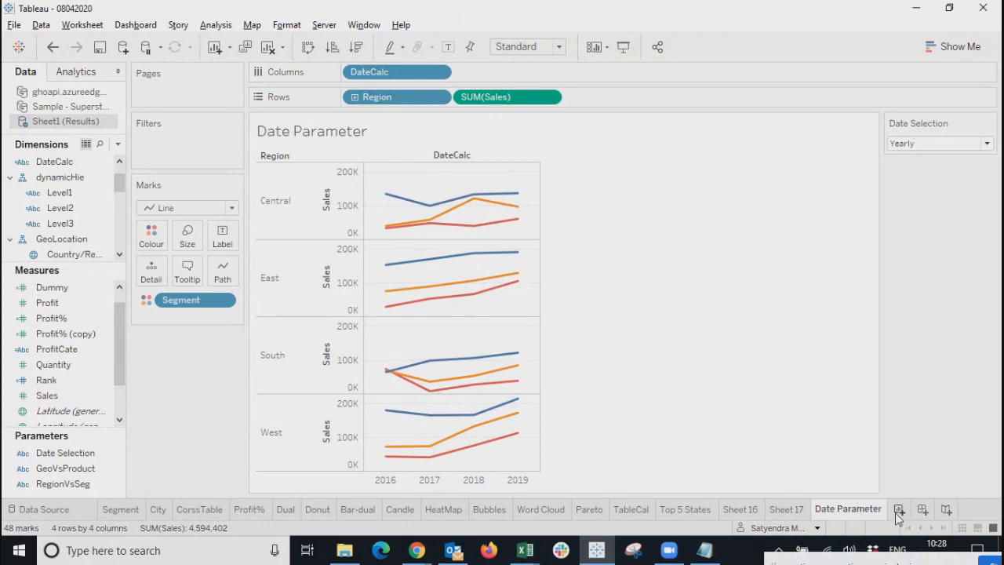
left_click(900, 510)
Start a new worksheet with Region and Segment placed on Columns.
left_click(48, 211)
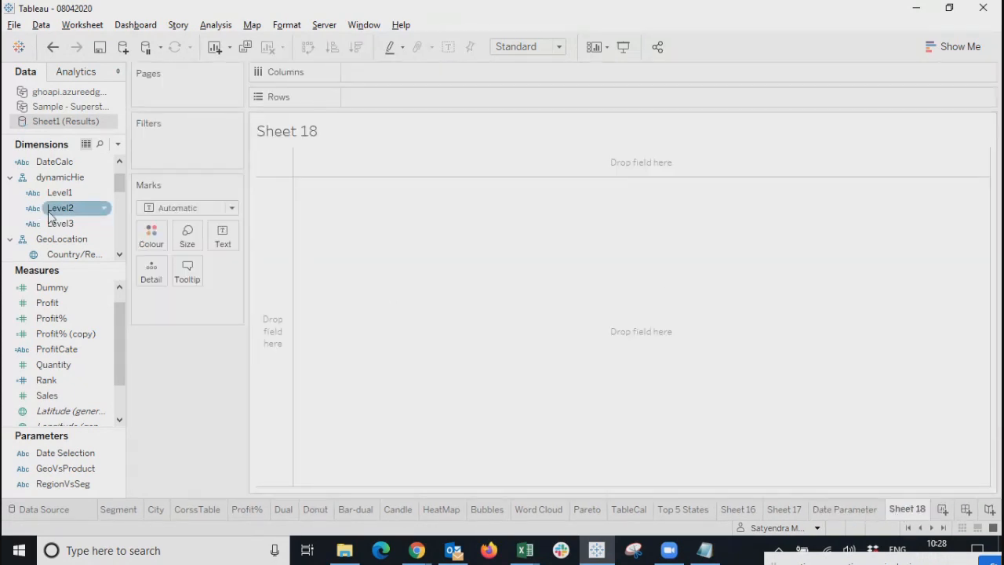
scroll(48, 211, "up", 2)
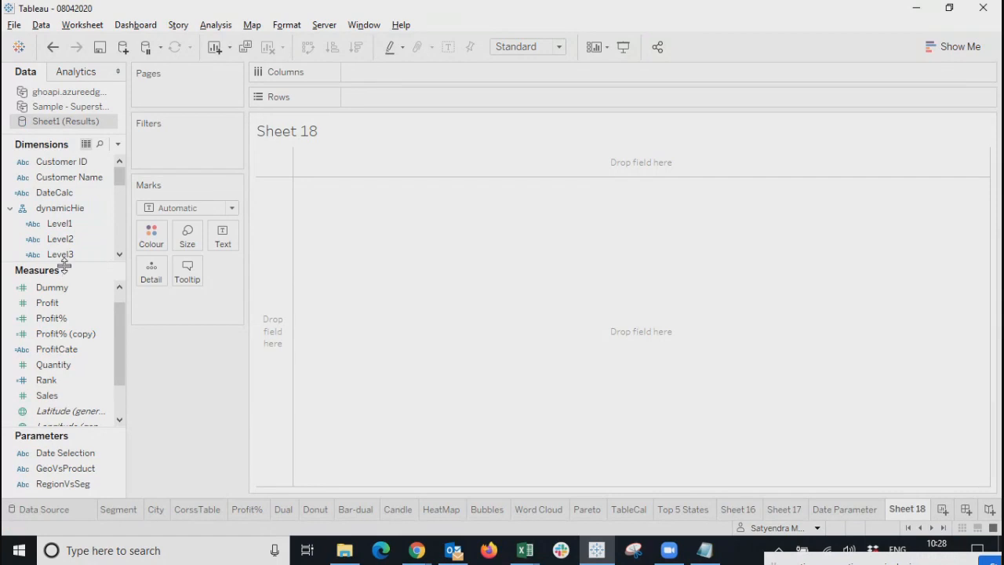
left_click_drag(65, 270, 55, 401)
left_click_drag(61, 300, 433, 72)
left_click_drag(120, 264, 119, 360)
left_click_drag(66, 331, 403, 88)
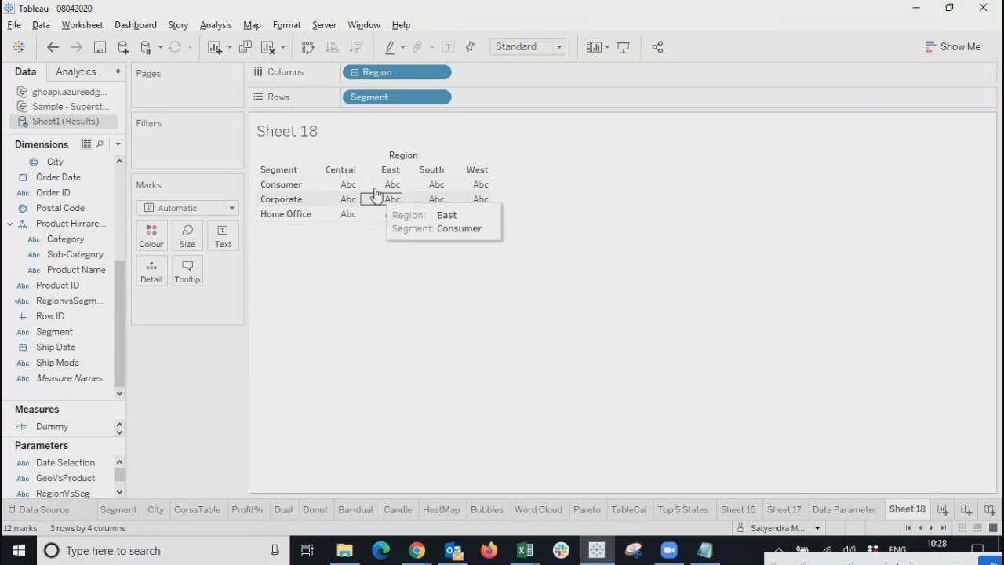
Show Profit as text, nest Region then Segment on Rows, and add Order Date to Columns.
scroll(116, 315, "up", 5)
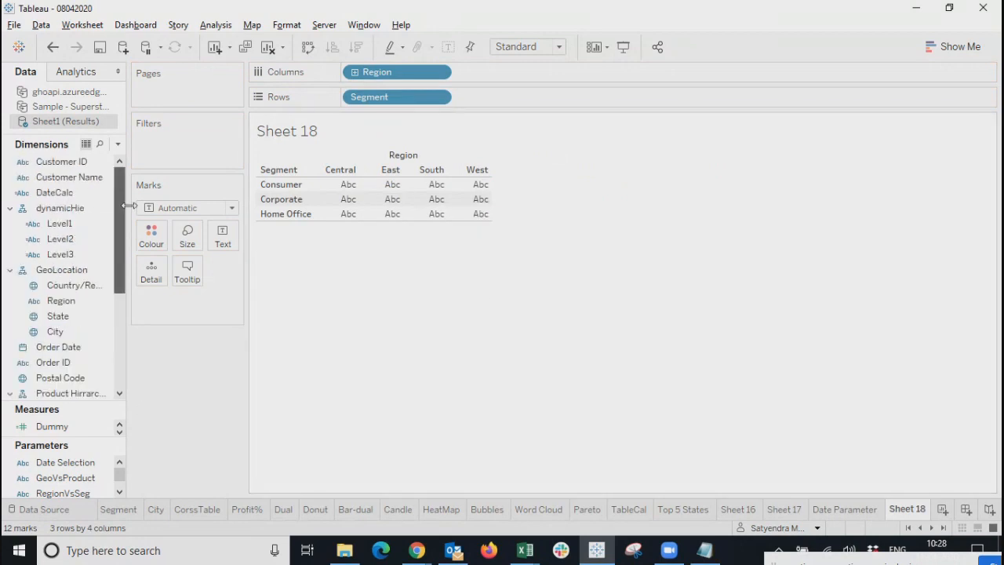
scroll(118, 273, "down", 5)
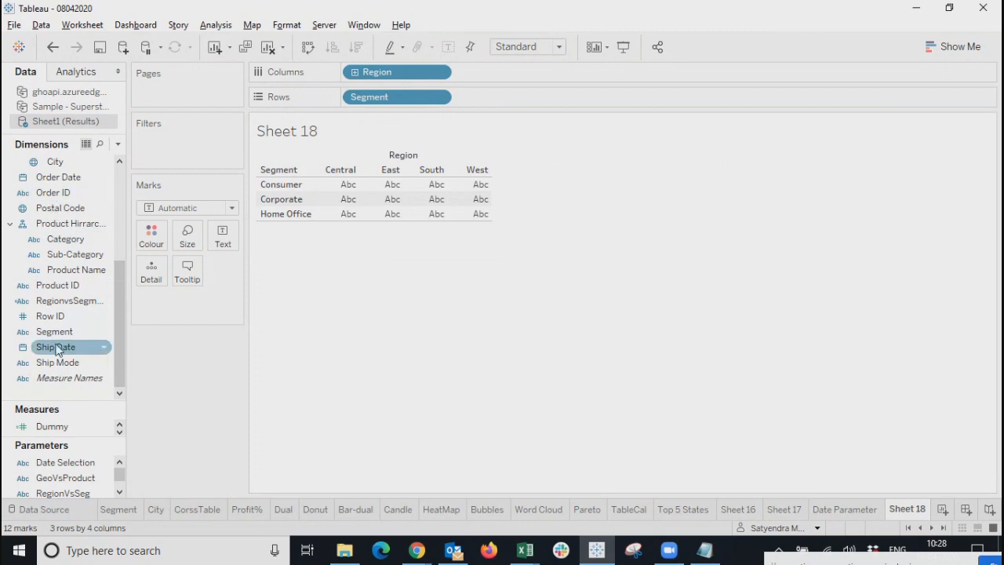
left_click_drag(74, 402, 75, 216)
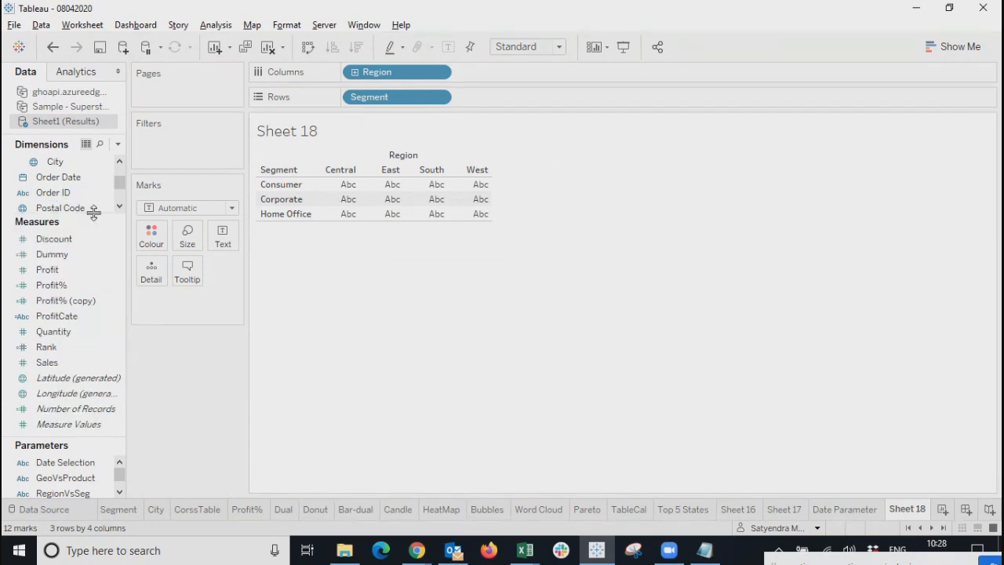
left_click_drag(49, 269, 394, 203)
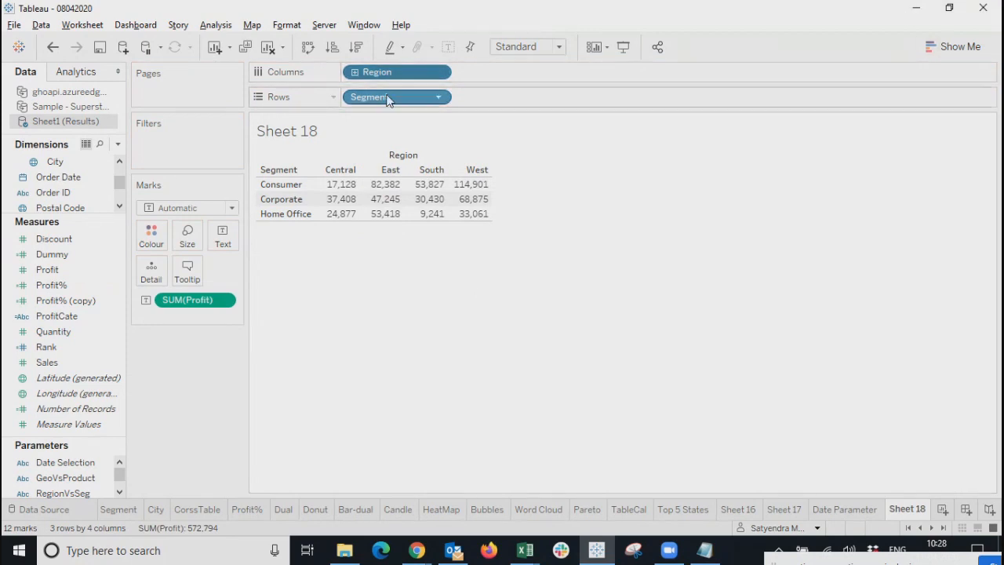
left_click_drag(410, 74, 492, 113)
left_click_drag(396, 97, 594, 97)
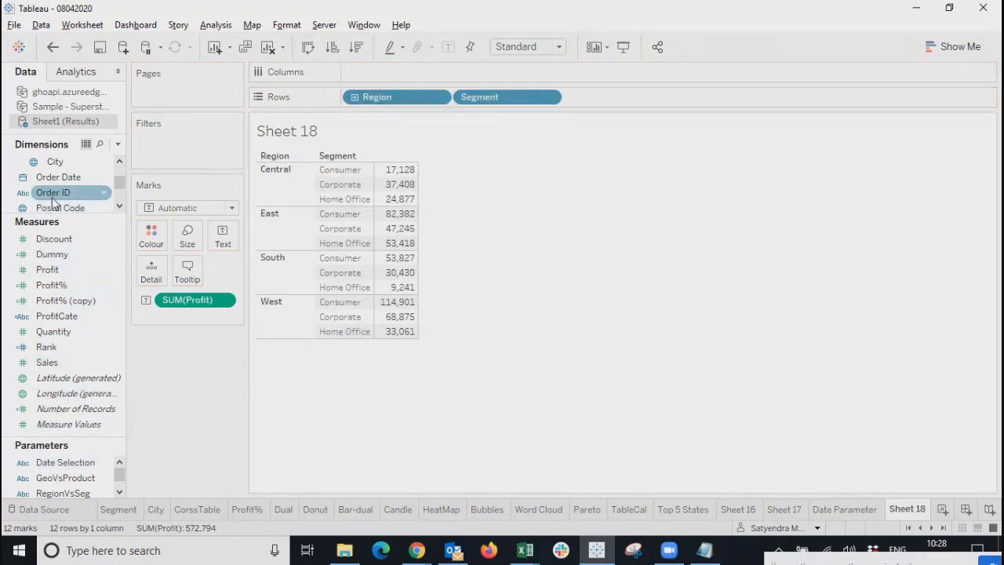
left_click_drag(63, 179, 448, 75)
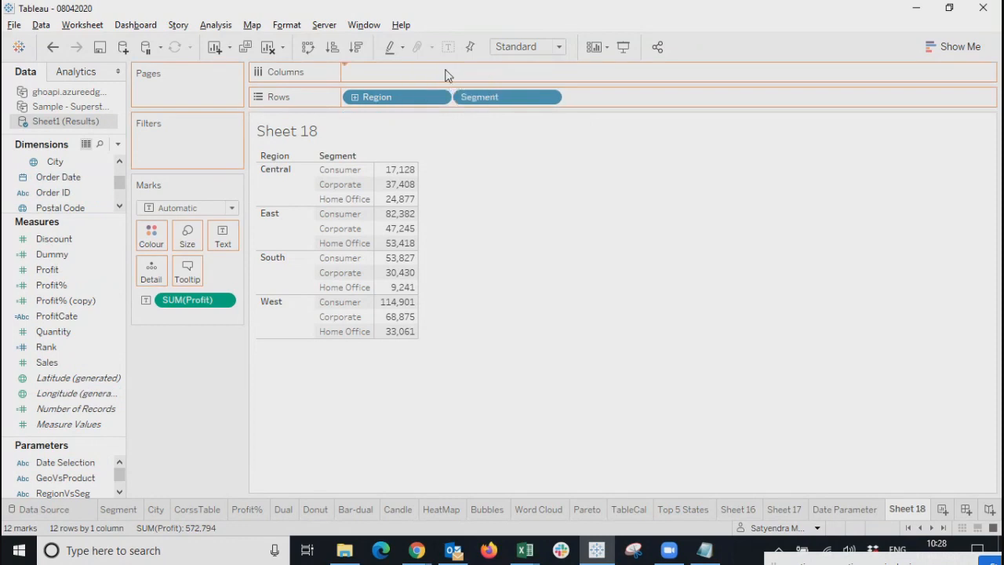
Turn the table into a continuous line chart of yearly Profit per region, one line per segment.
left_click(963, 43)
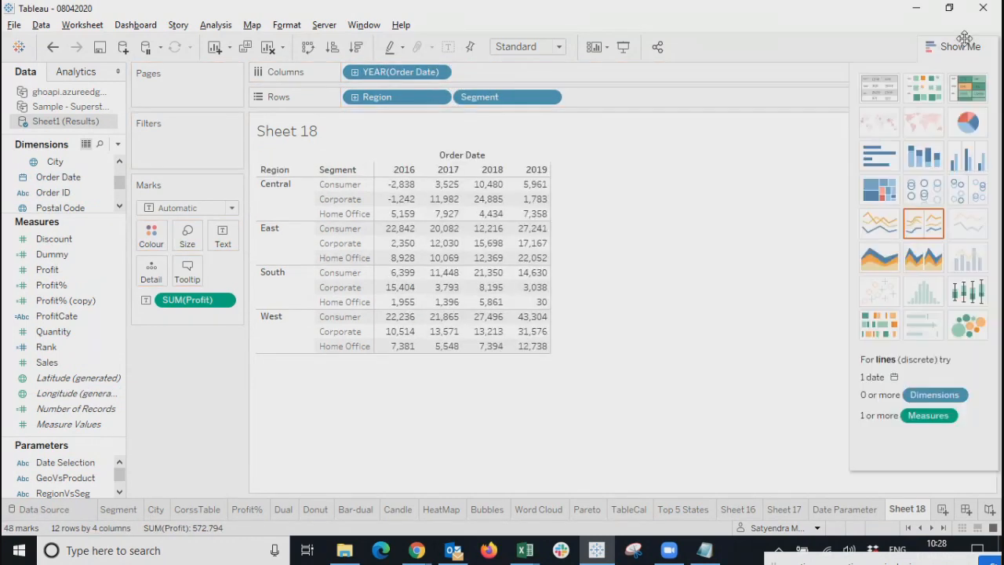
left_click(885, 228)
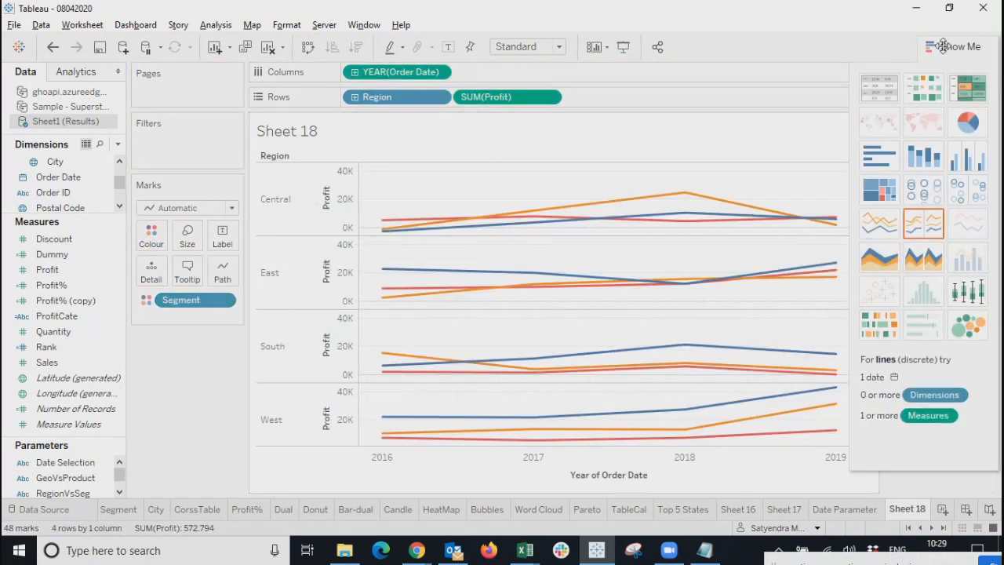
left_click(954, 46)
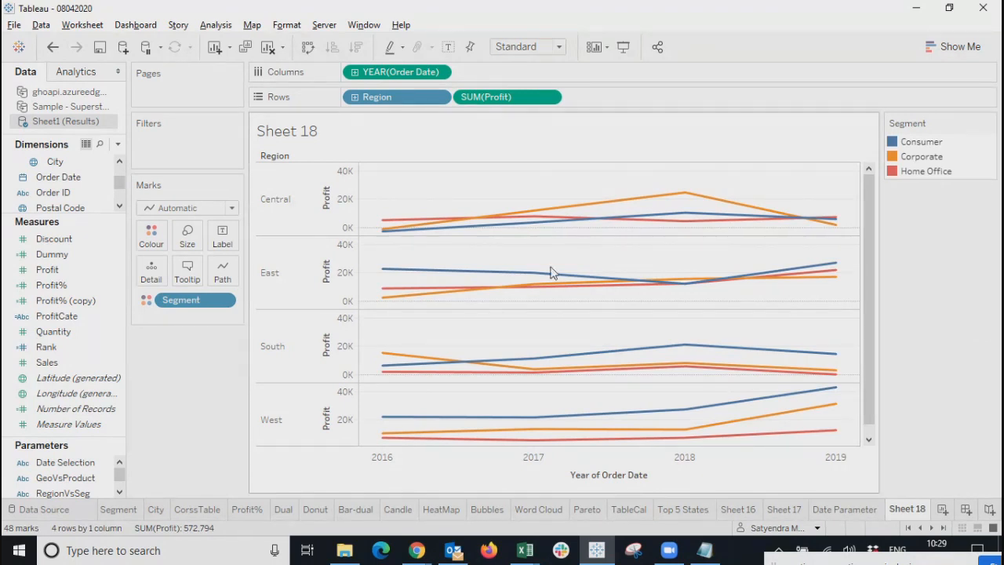
Remove Segment from the Marks card, then select Central's 2016–2018 points and clear the selection.
left_click_drag(189, 308, 25, 273)
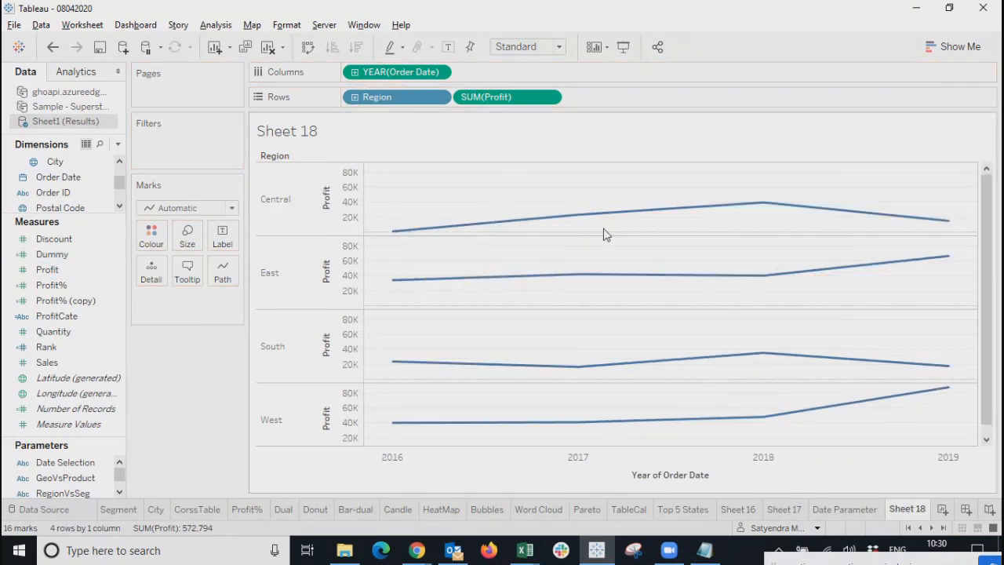
left_click(281, 208)
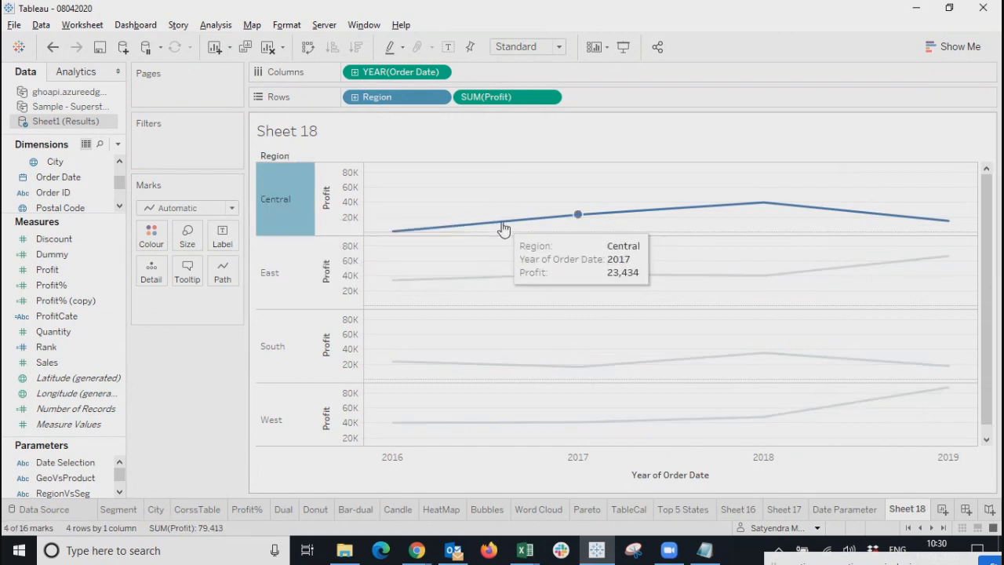
left_click(765, 206)
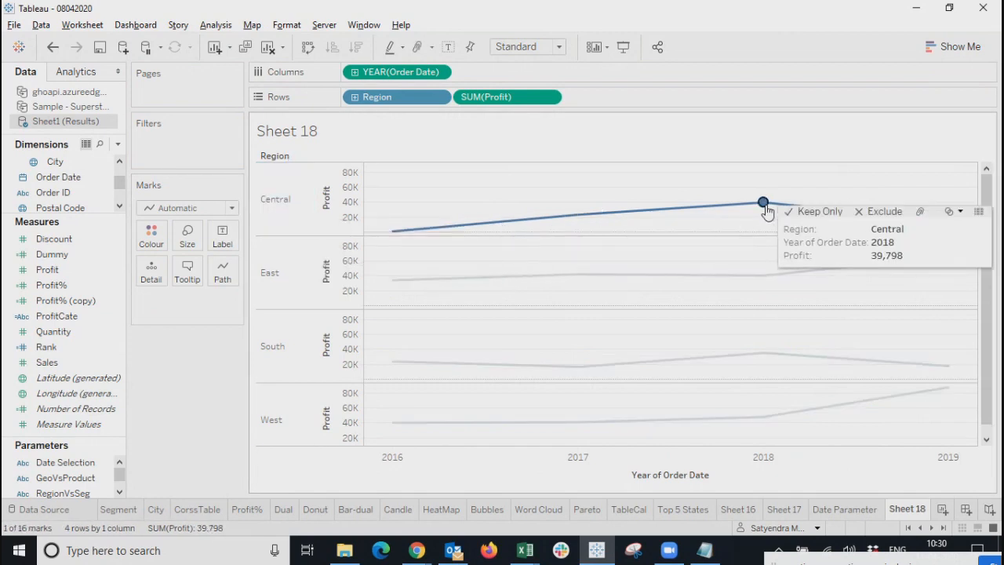
left_click(579, 217)
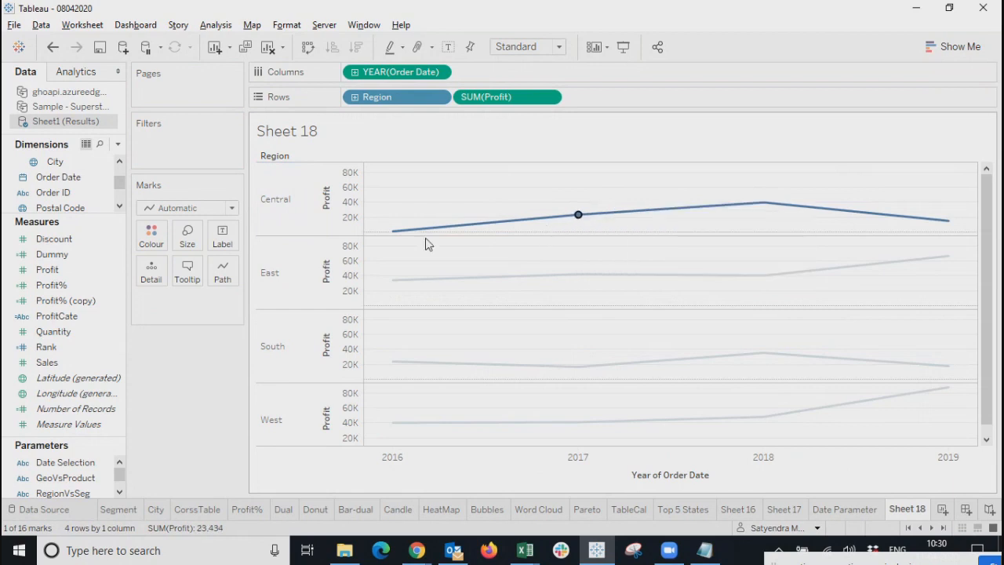
left_click(391, 234)
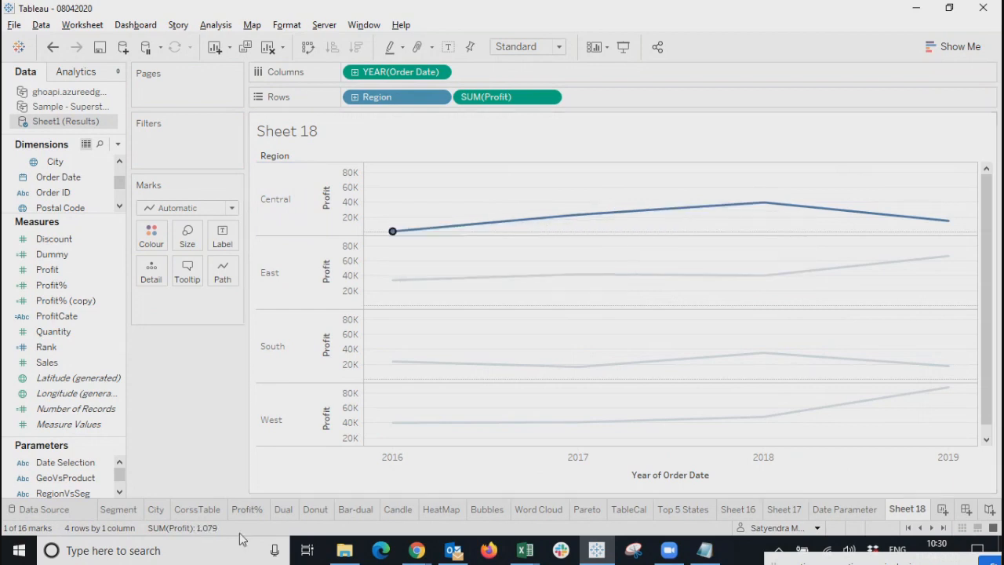
left_click(288, 466)
mouse_move(393, 234)
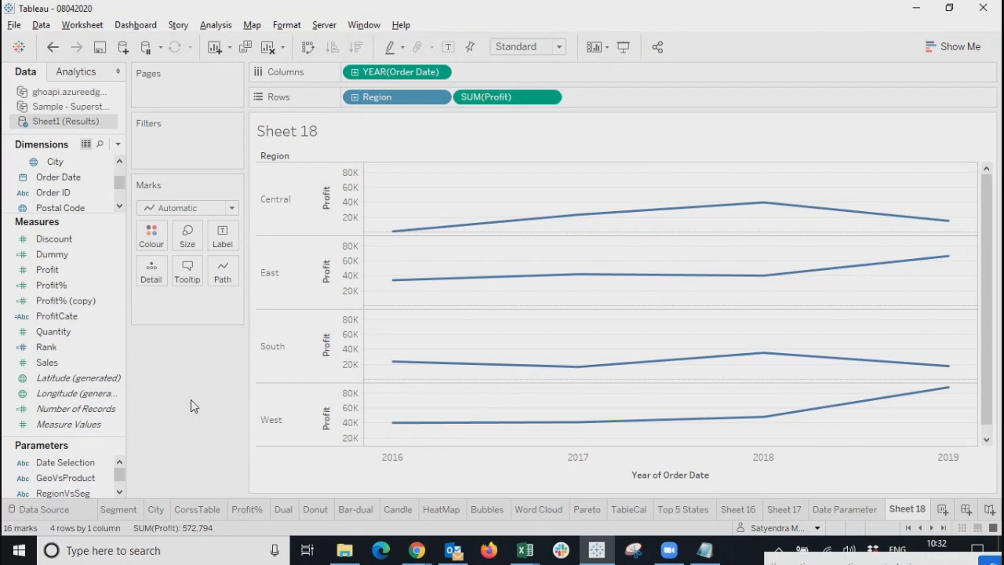
Duplicate SUM(Profit) on Rows so each region shows two stacked Profit line panels.
left_click(89, 410)
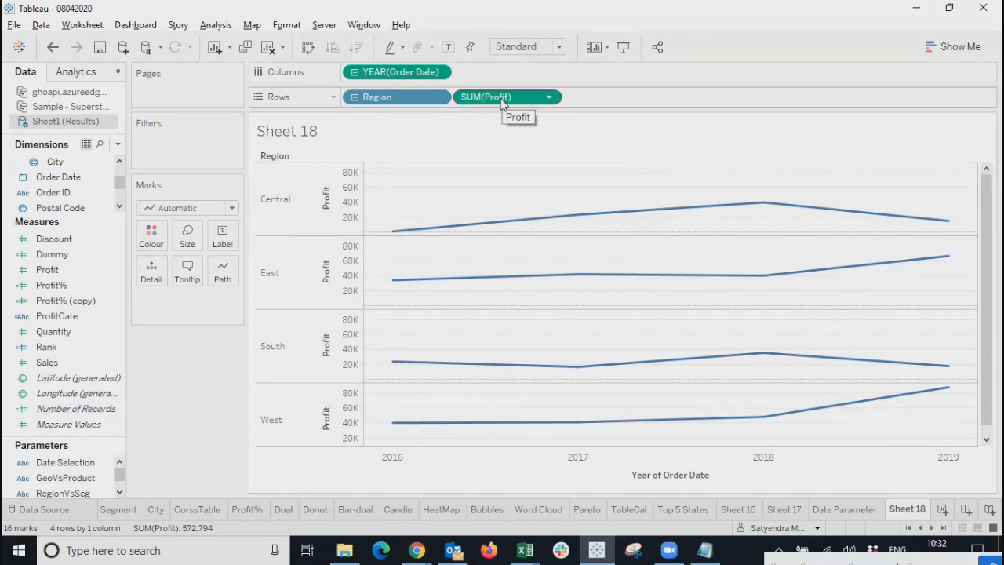
left_click_drag(502, 100, 628, 95)
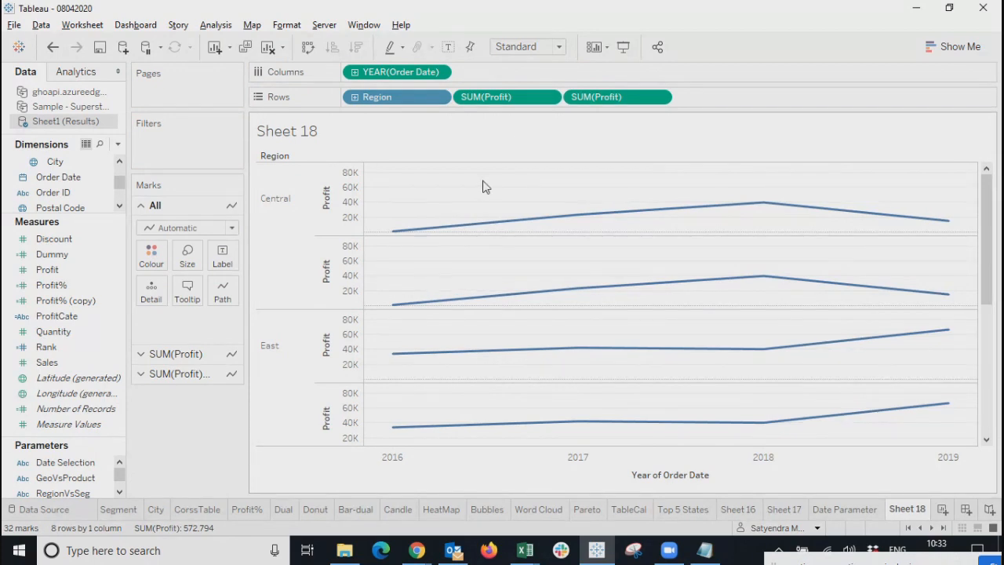
left_click(502, 98)
Combine the two SUM(Profit) measures on a dual axis.
left_click(584, 98)
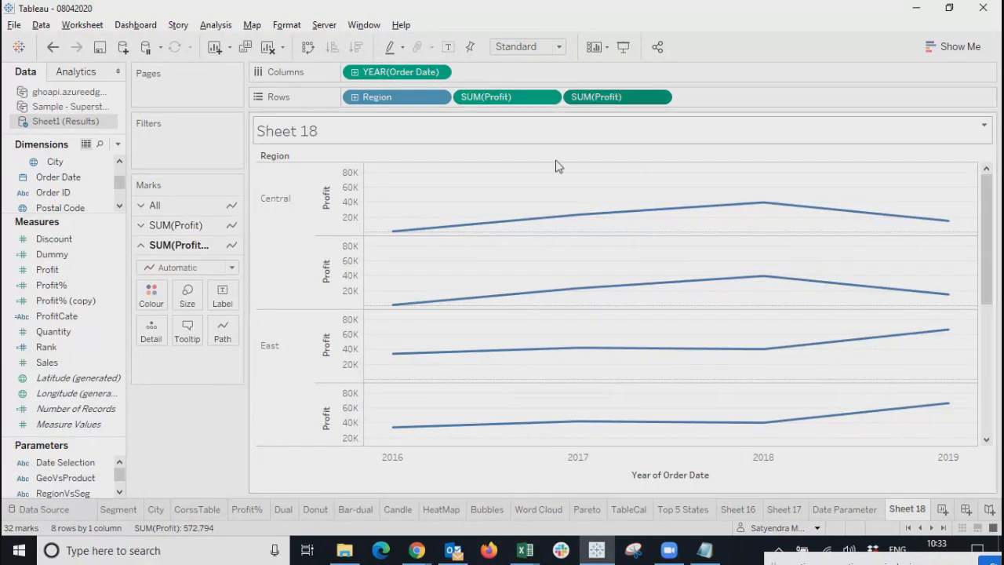
left_click(508, 97)
left_click(598, 101)
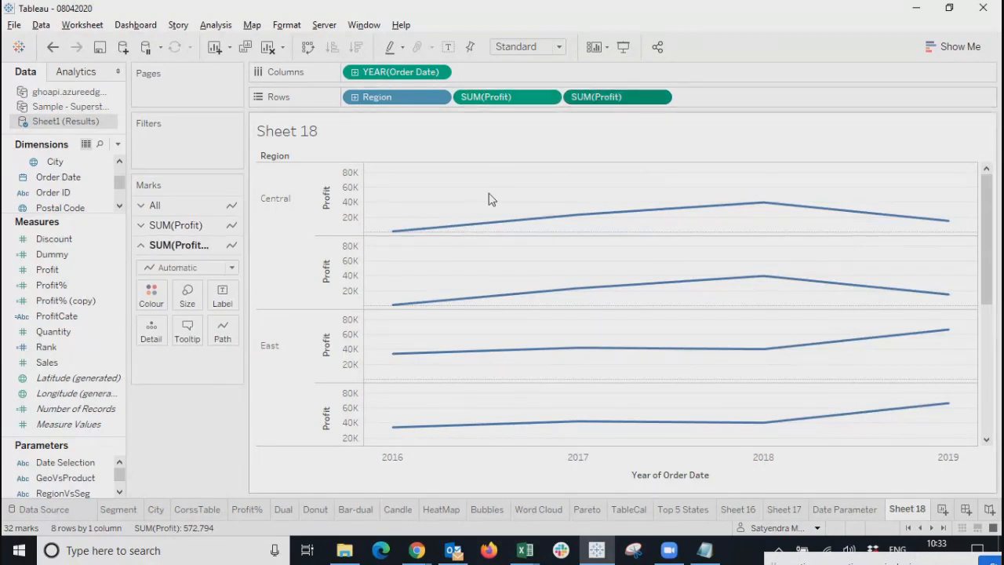
left_click(344, 213)
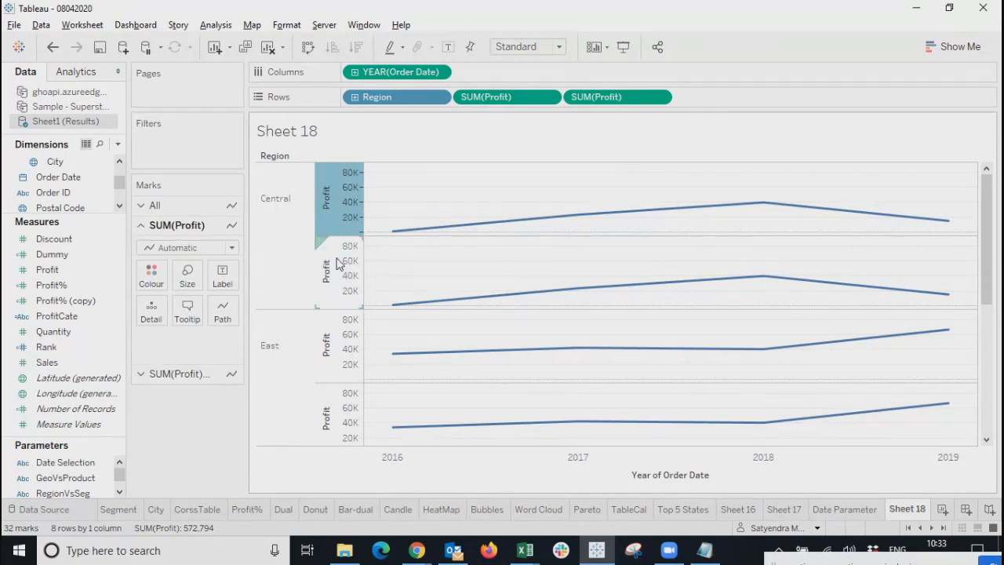
right_click(334, 259)
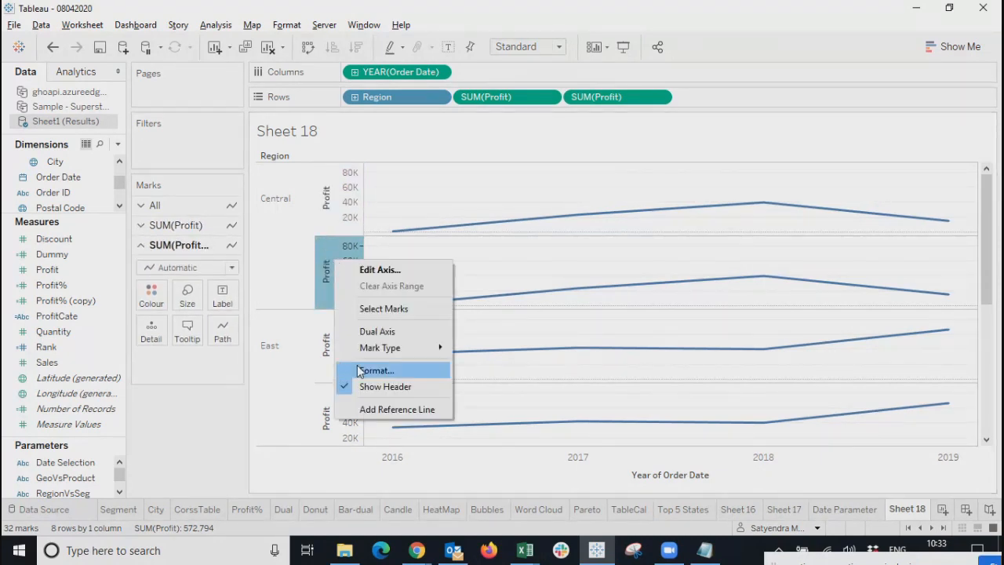
left_click(383, 331)
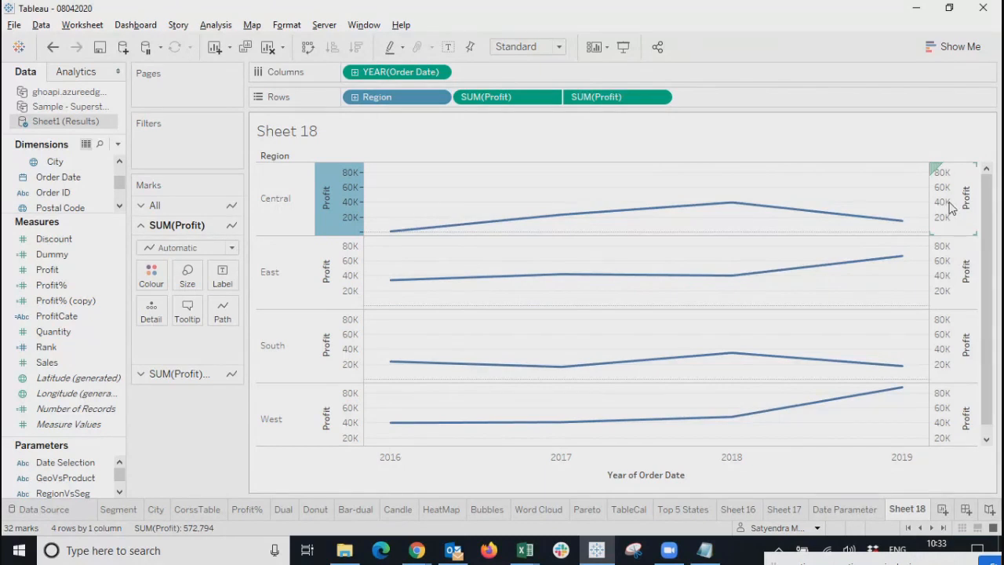
Check the left and right Profit axes for the Central, East and South regions.
left_click(949, 202)
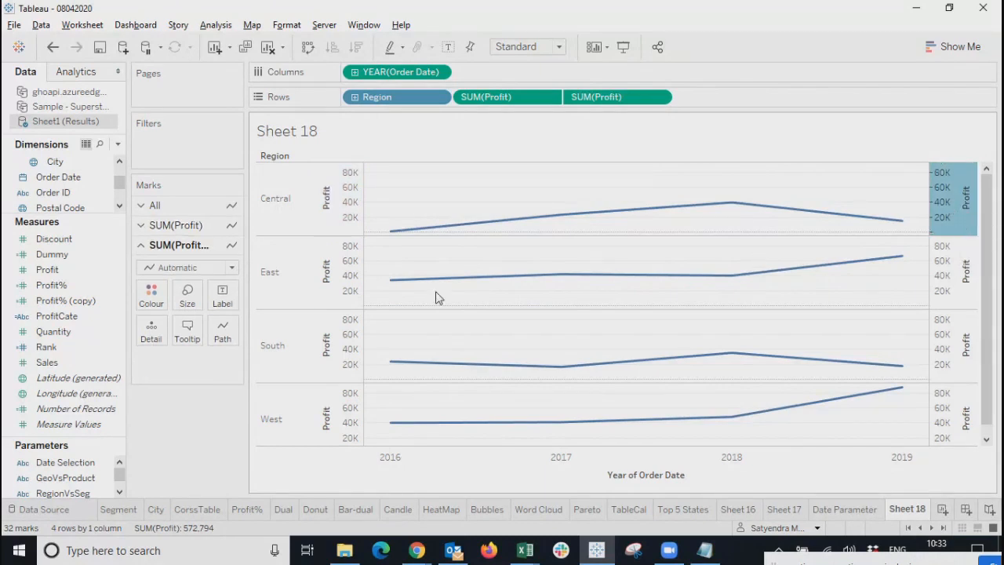
left_click(352, 278)
left_click(351, 208)
left_click(350, 273)
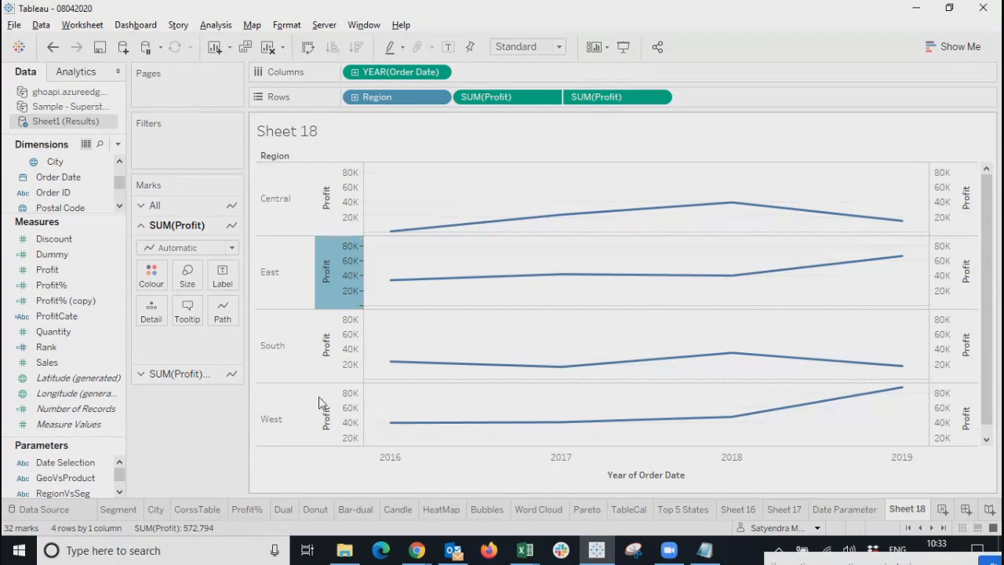
left_click(328, 366)
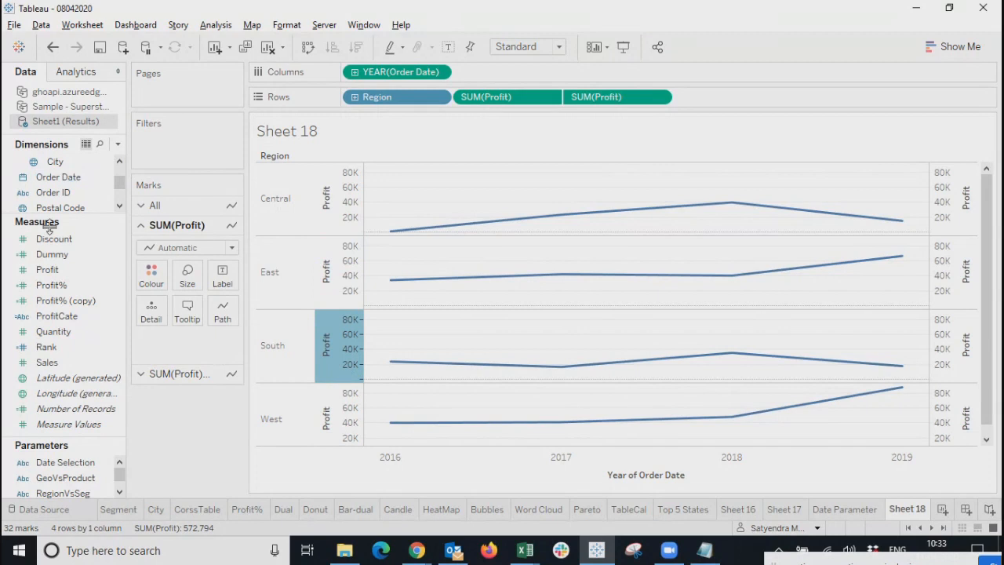
right_click(65, 178)
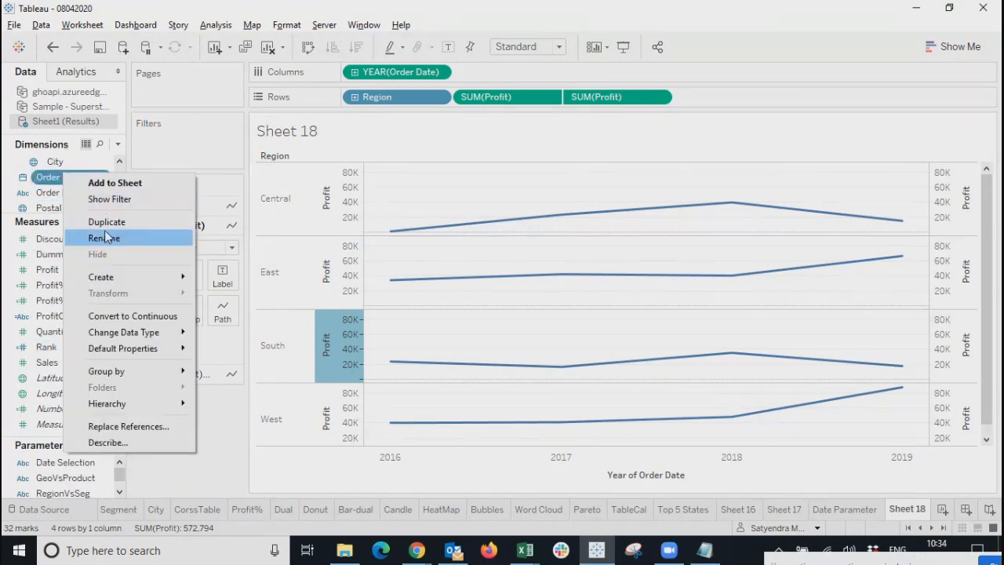
left_click(112, 201)
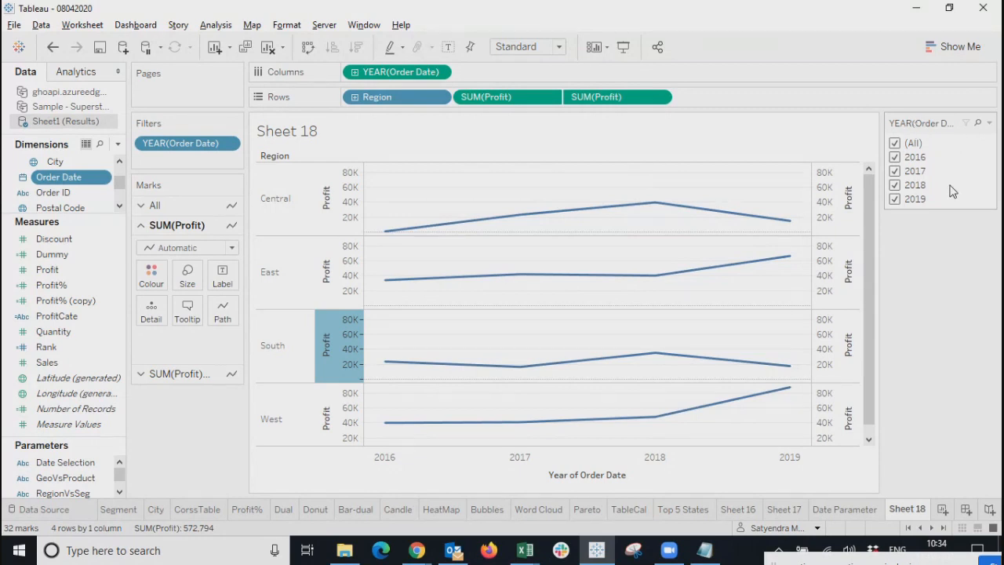
left_click_drag(871, 236, 876, 283)
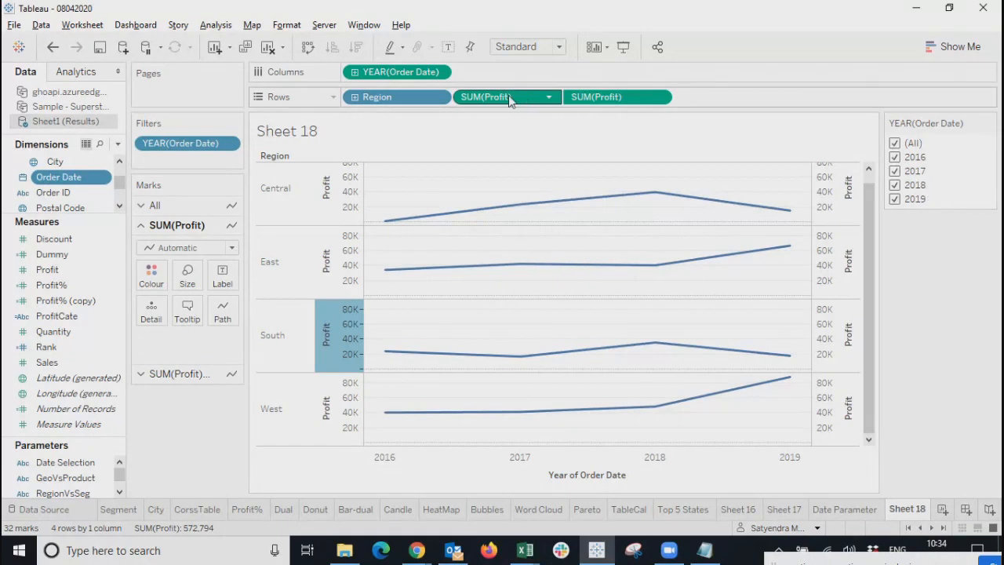
left_click(510, 98)
left_click(590, 97)
left_click(513, 99)
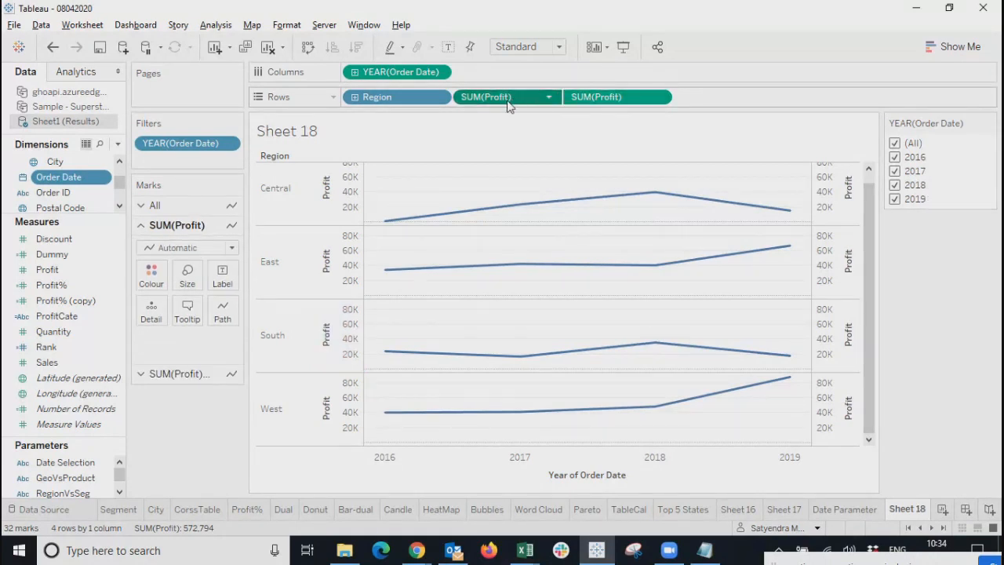
left_click(596, 101)
left_click(511, 97)
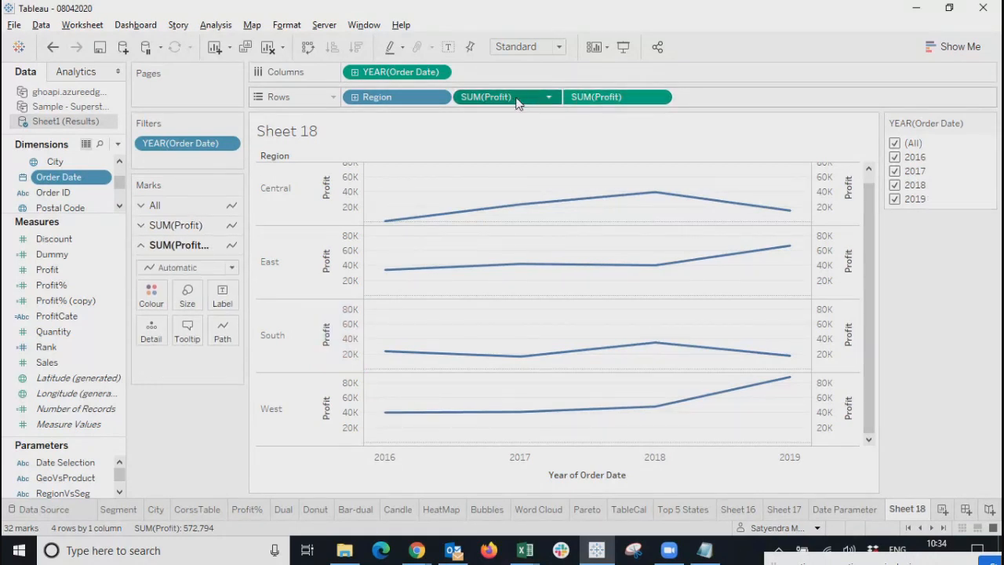
left_click(604, 101)
left_click(895, 157)
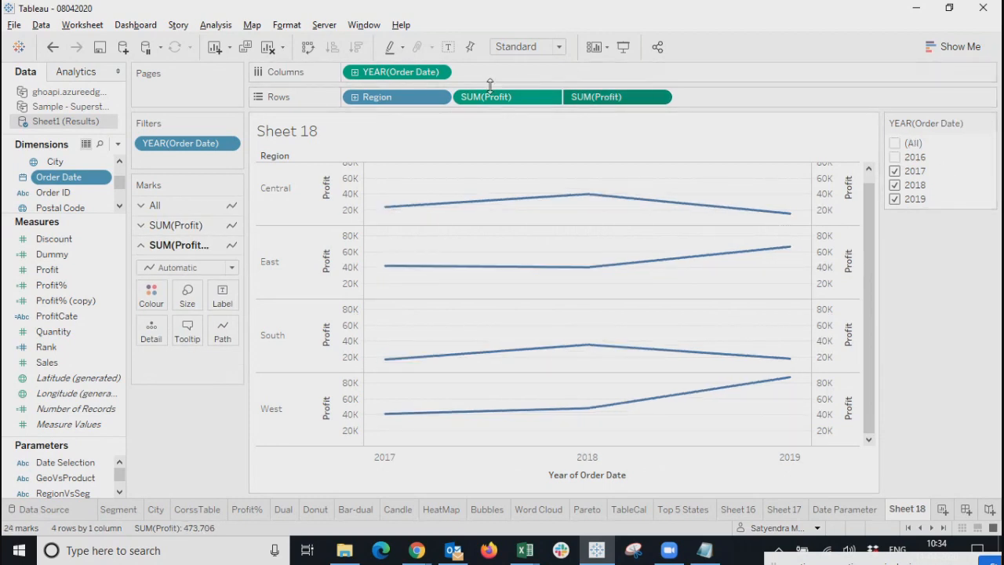
left_click(510, 98)
left_click(597, 102)
left_click(526, 100)
left_click(593, 104)
left_click(895, 171)
left_click(895, 185)
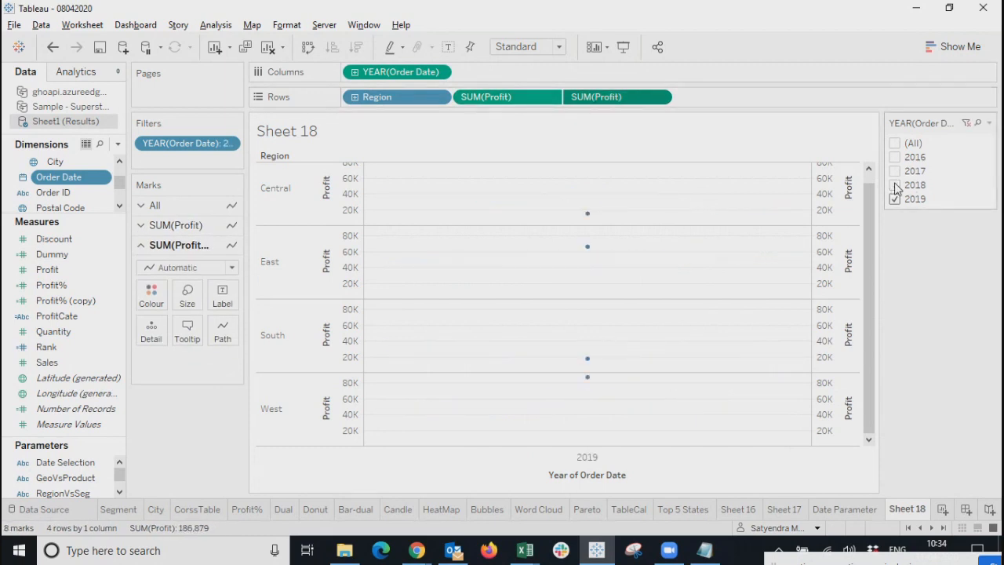
left_click(895, 186)
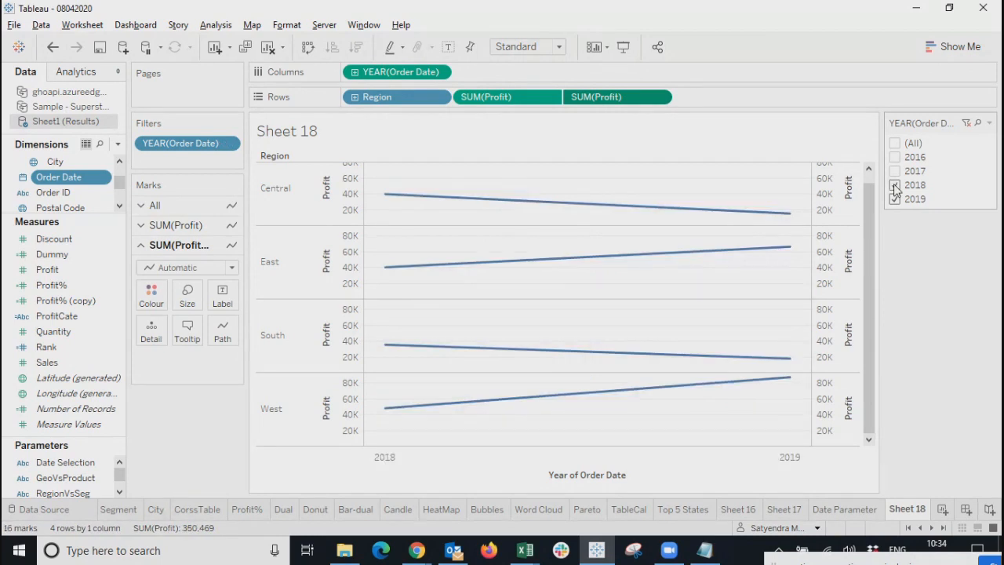
left_click(896, 172)
left_click(895, 158)
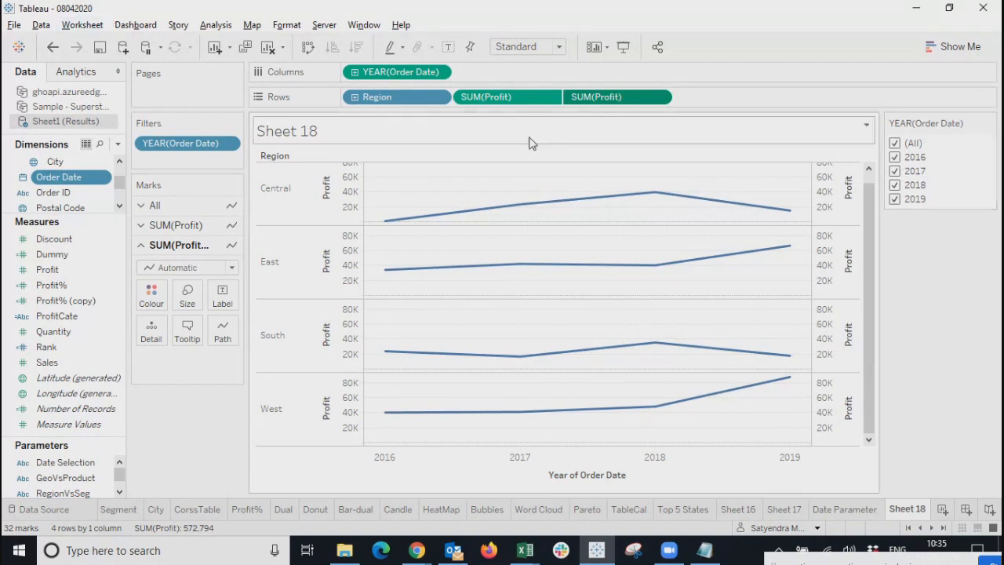
Move YEAR(Order Date) from Columns to Rows after Region and change it to Quarter.
left_click_drag(398, 77, 455, 105)
scroll(472, 235, "up", 1)
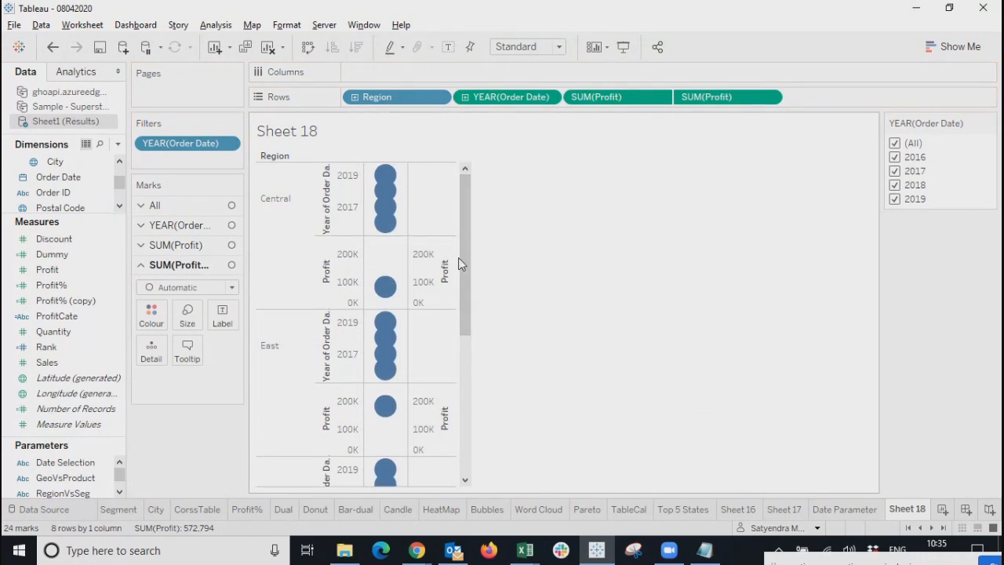
left_click_drag(467, 226, 442, 134)
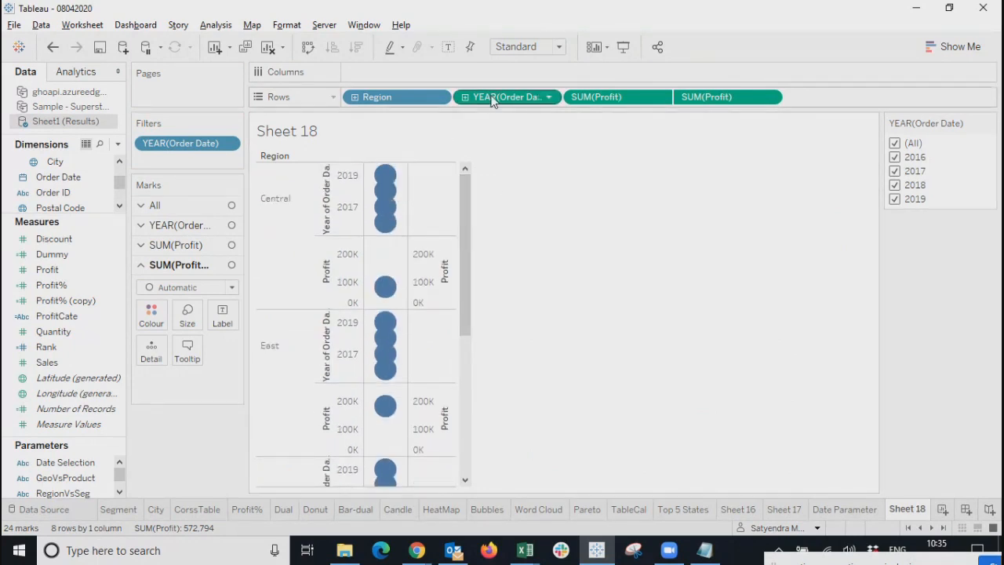
mouse_move(385, 182)
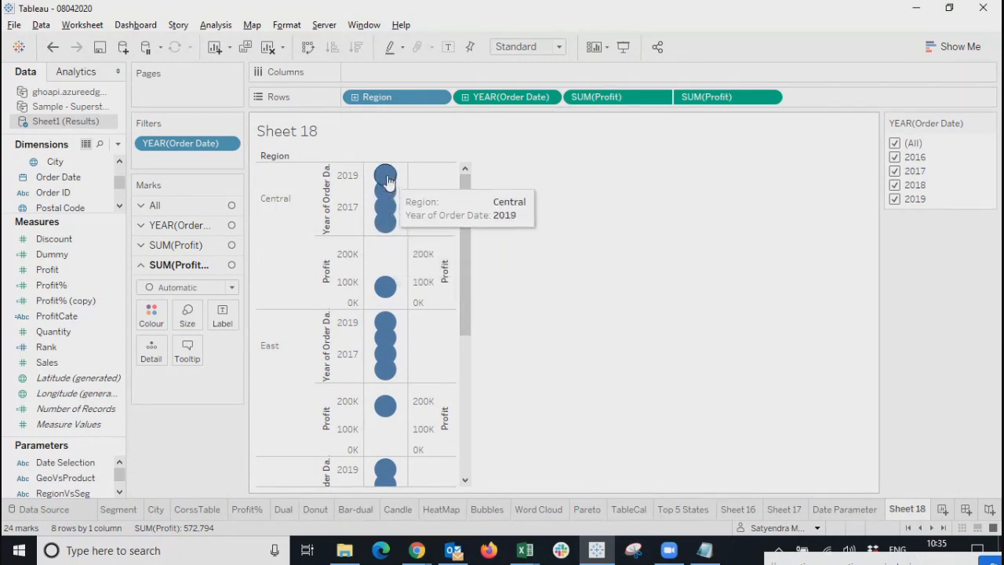
mouse_move(390, 218)
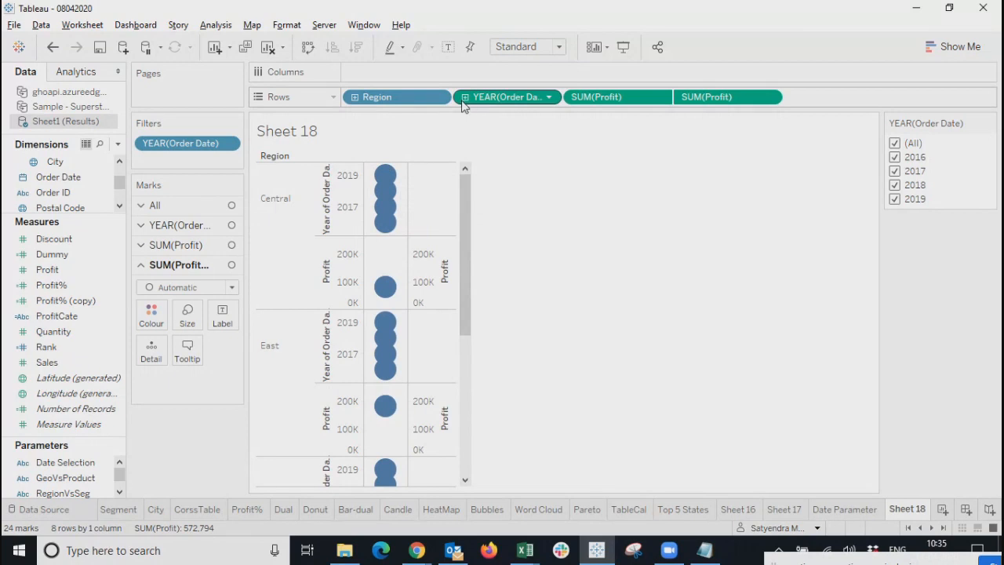
left_click(465, 99)
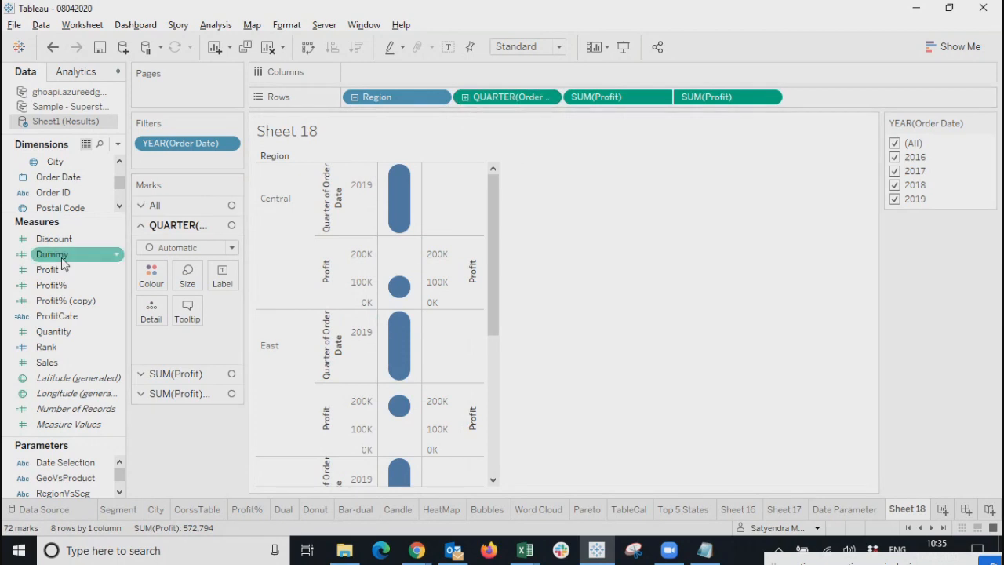
Put Order Date on Columns at the Month level.
left_click_drag(60, 183, 391, 73)
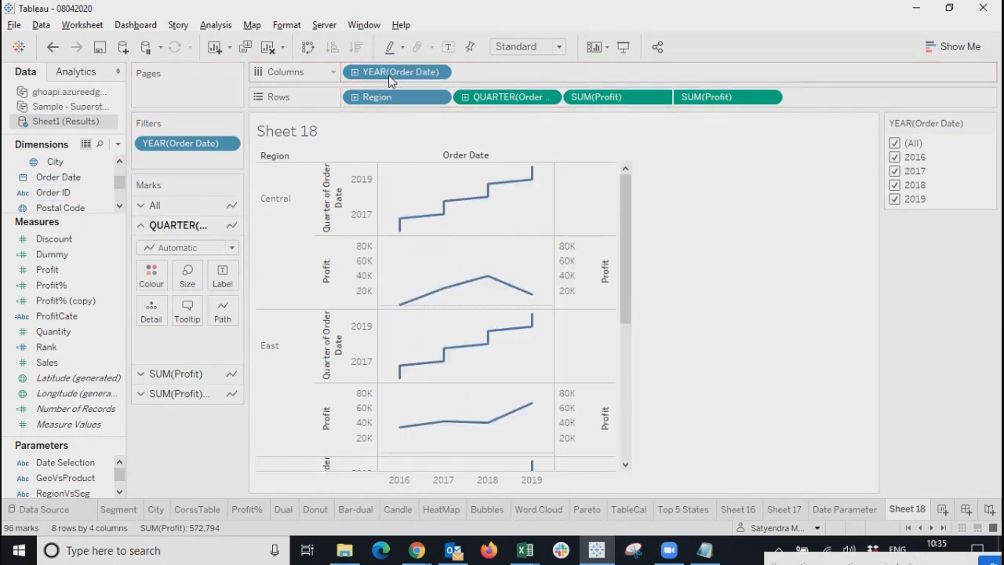
left_click(438, 73)
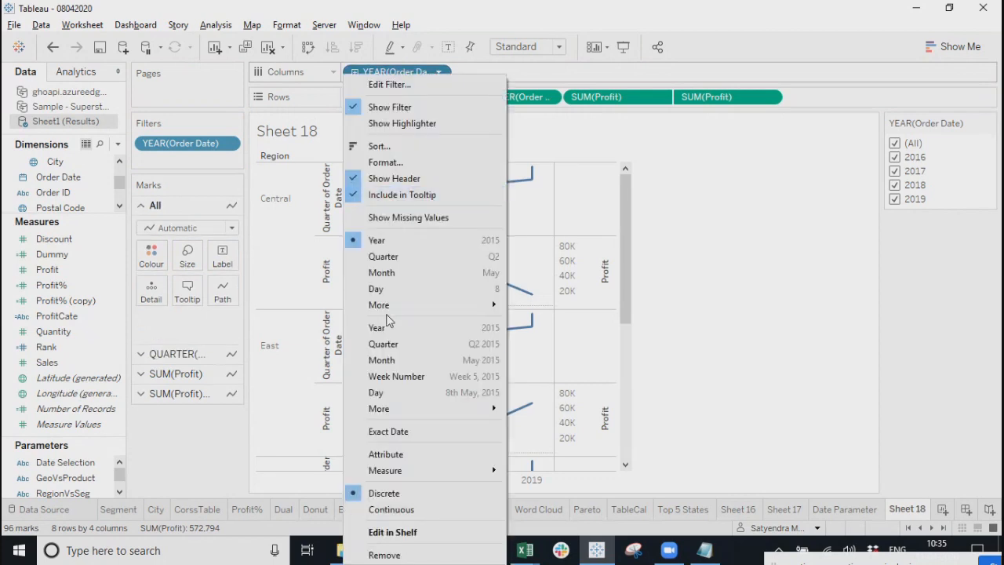
left_click(382, 272)
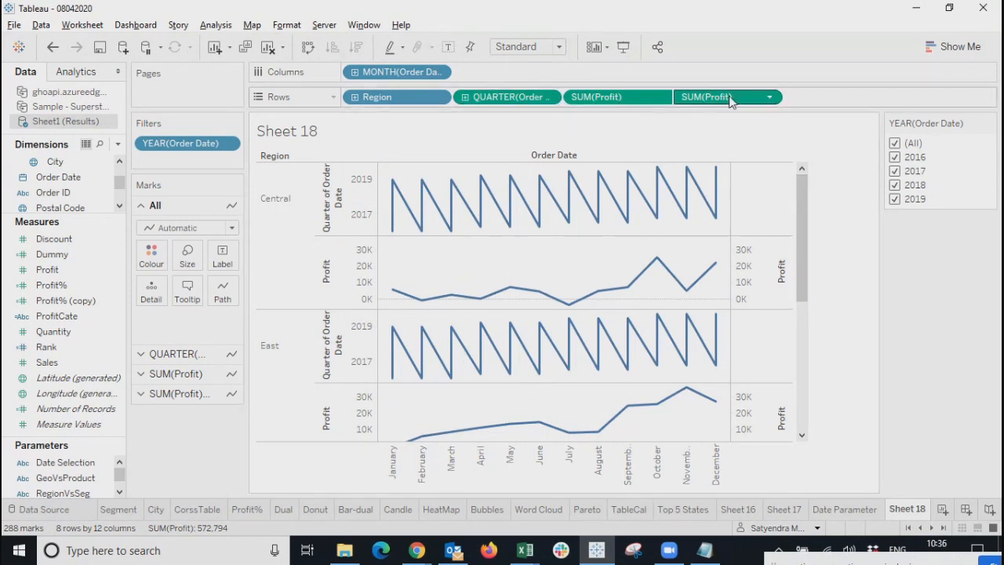
Remove the second SUM(Profit) axis.
left_click(769, 96)
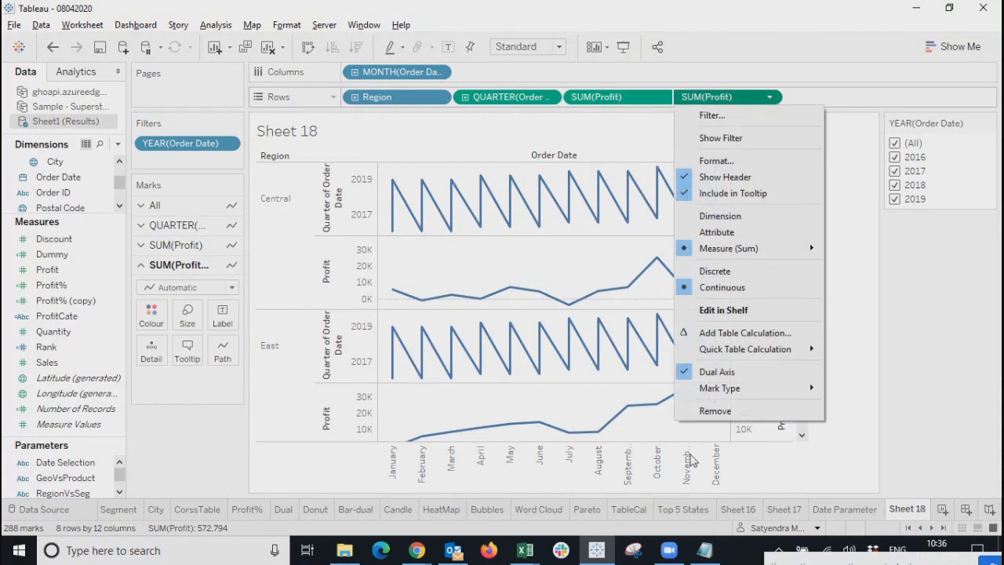
left_click(714, 410)
mouse_move(743, 222)
left_mouse_down()
mouse_move(736, 309)
mouse_move(740, 205)
left_mouse_up()
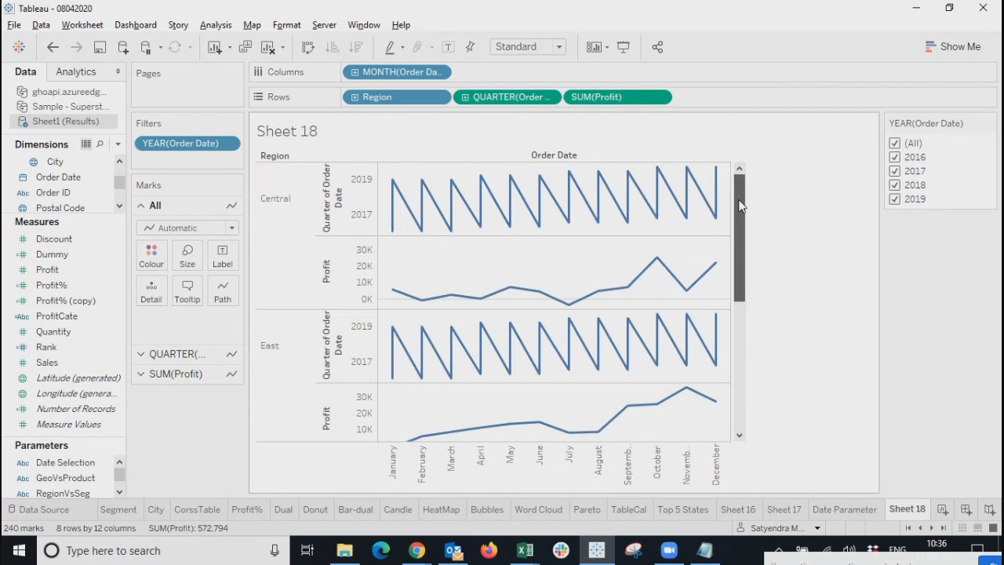
Change the Rows quarter pill to a continuous Month of Order Date.
left_click(549, 98)
left_click(502, 188)
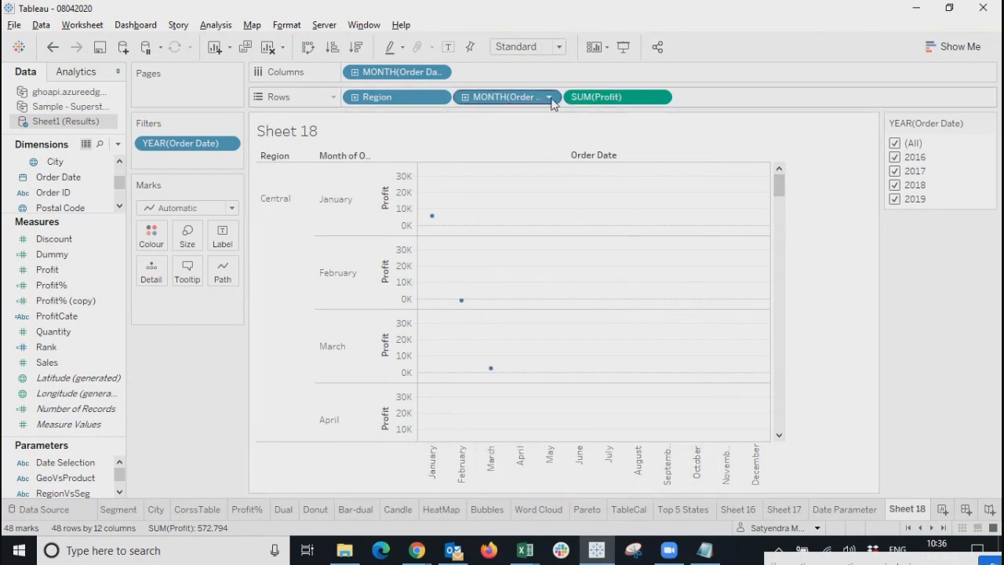
left_click(551, 99)
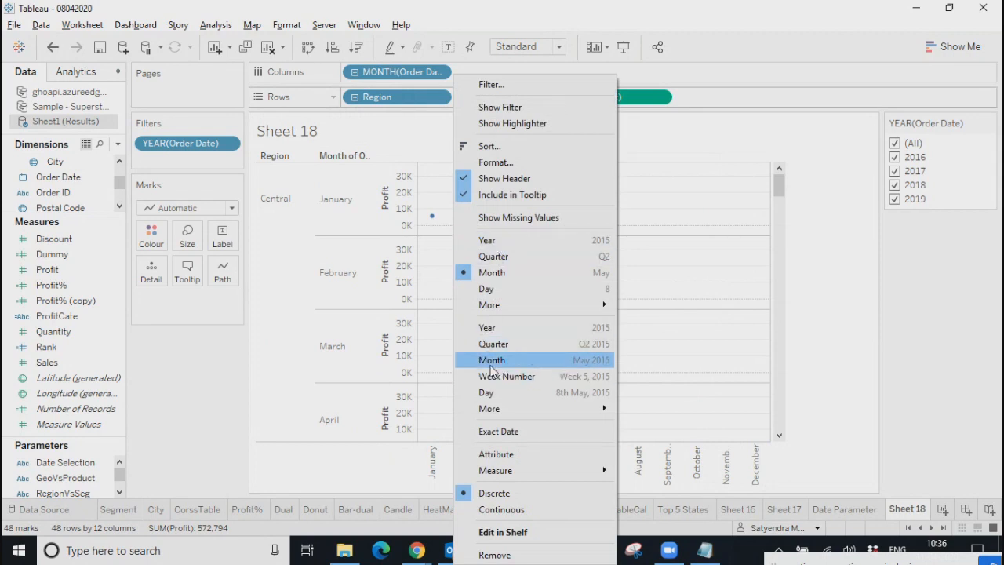
left_click(492, 360)
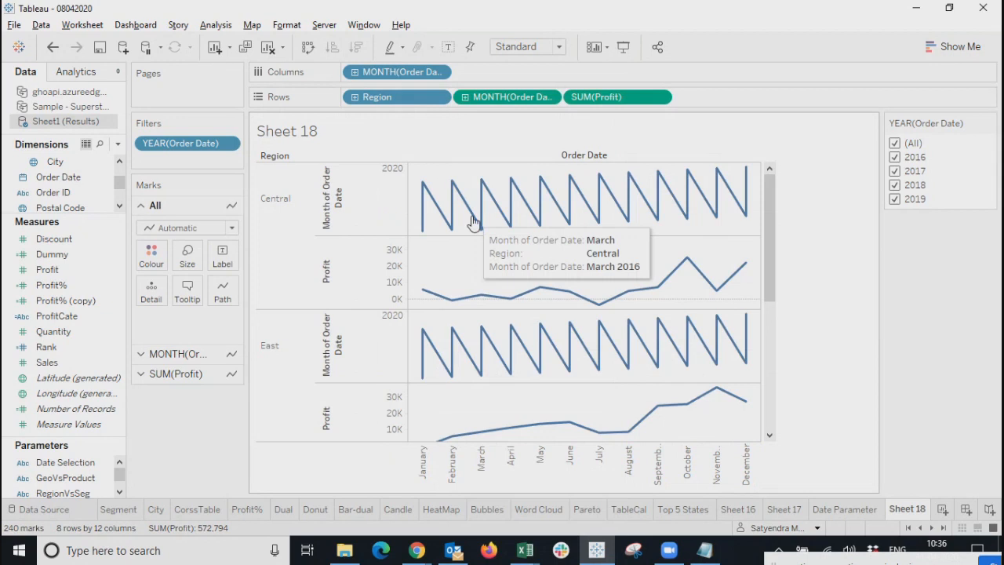
left_click(357, 212)
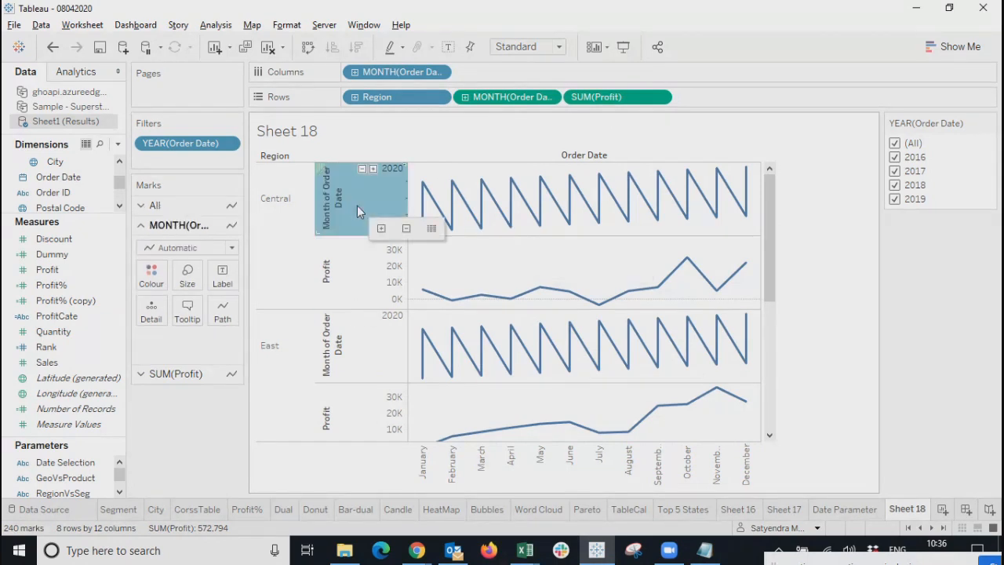
mouse_move(445, 300)
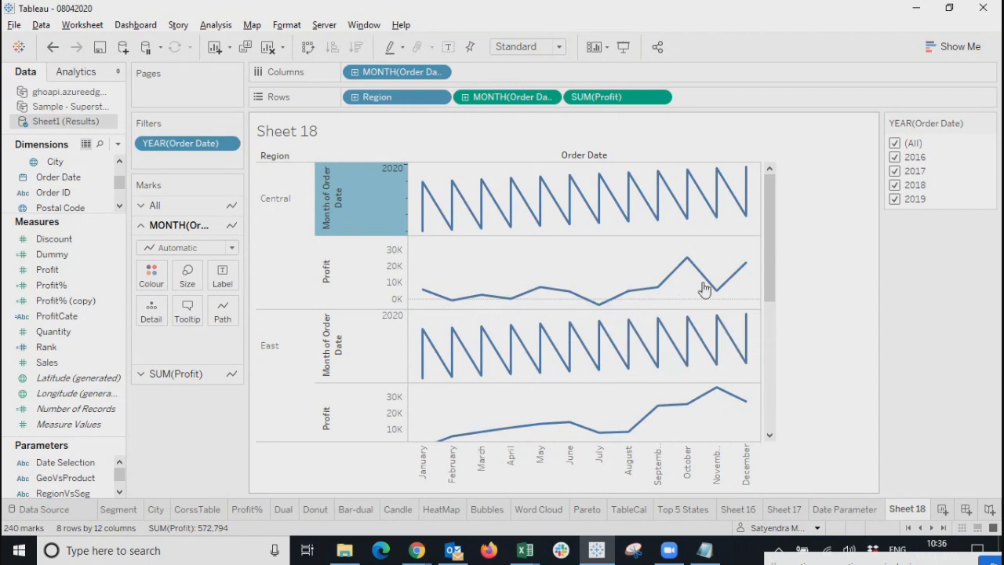
left_click(438, 96)
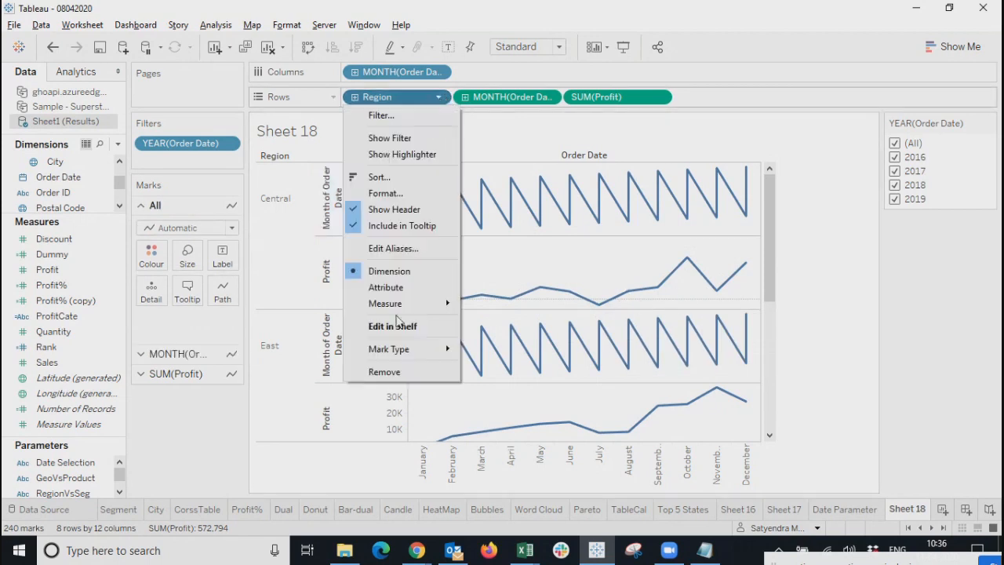
Drop Region and MONTH(Order Date) from Rows and colour the Profit line by YEAR(Order Date).
left_click(392, 372)
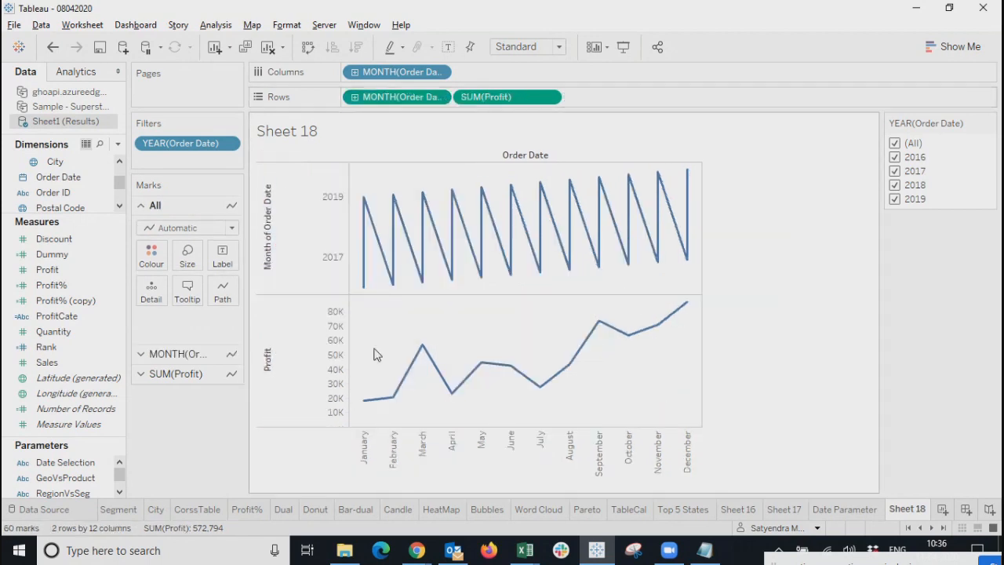
left_click(276, 383)
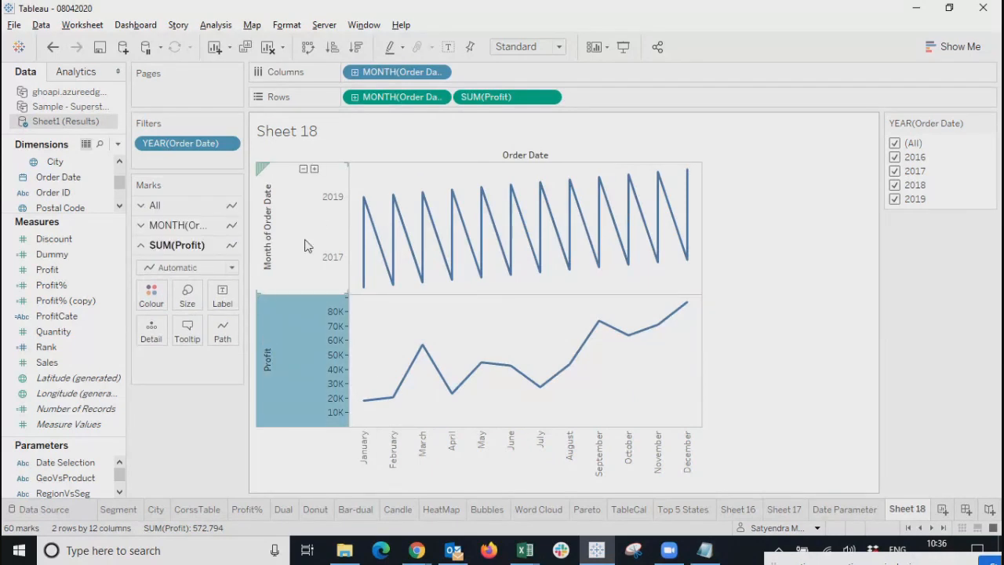
left_click(305, 243)
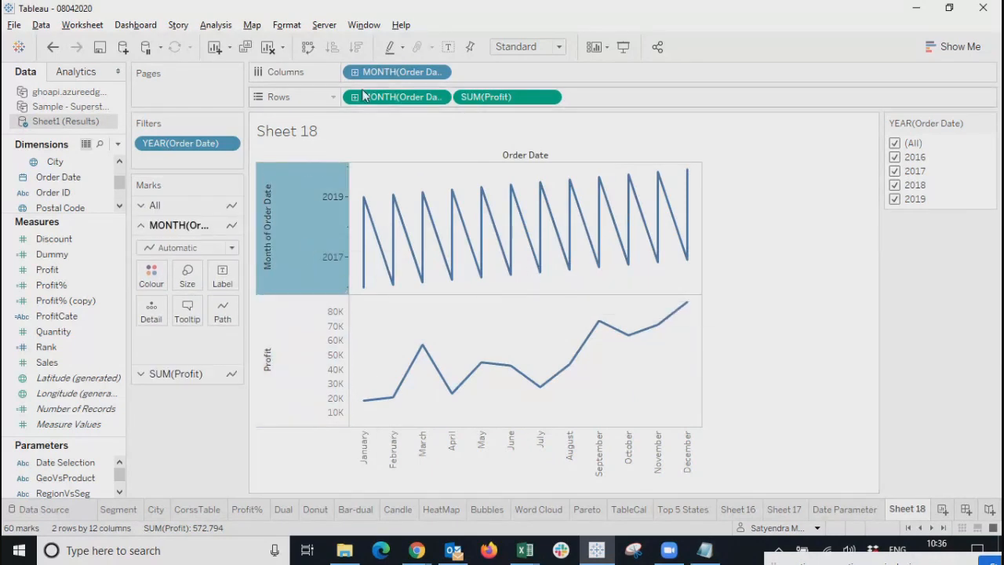
left_click(444, 97)
left_click(407, 554)
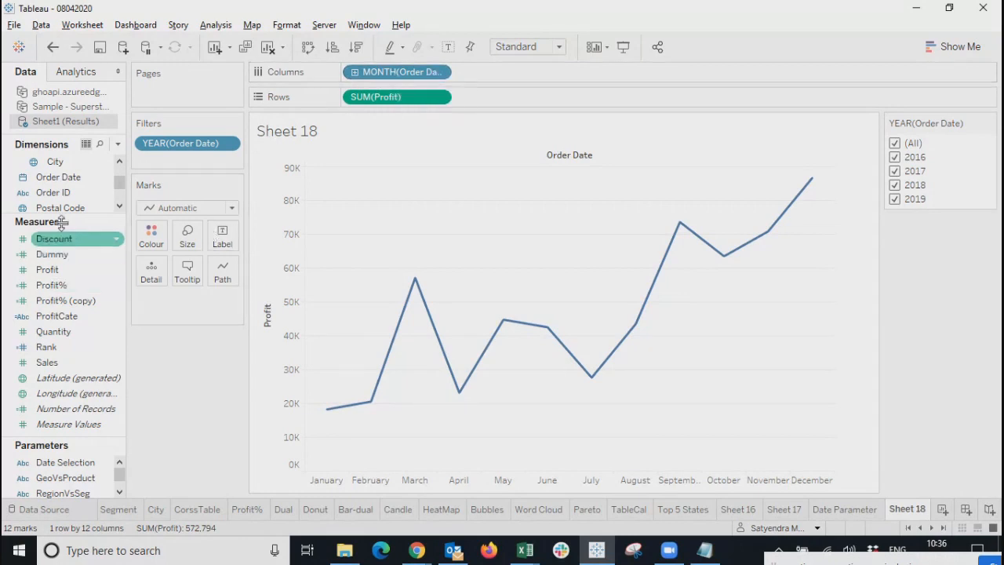
left_click_drag(65, 191, 153, 234)
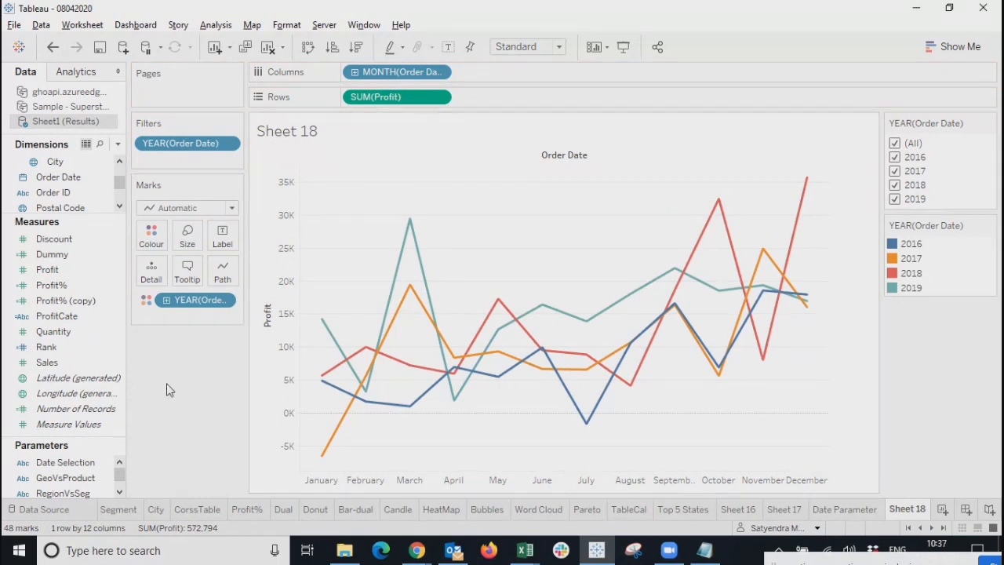
left_click(227, 300)
Remove the year colouring and the Profit measure from the view.
left_click(218, 555)
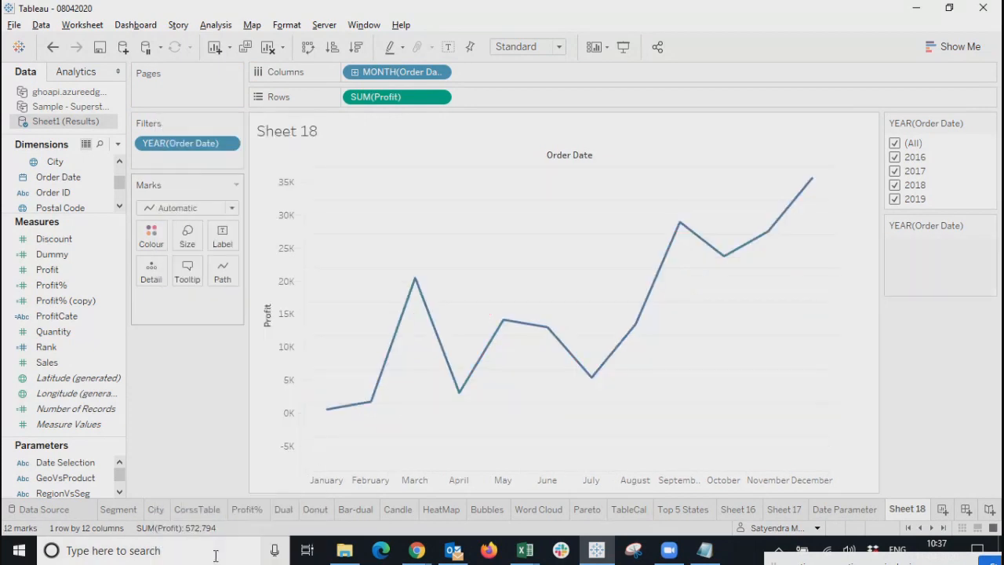
left_click(439, 97)
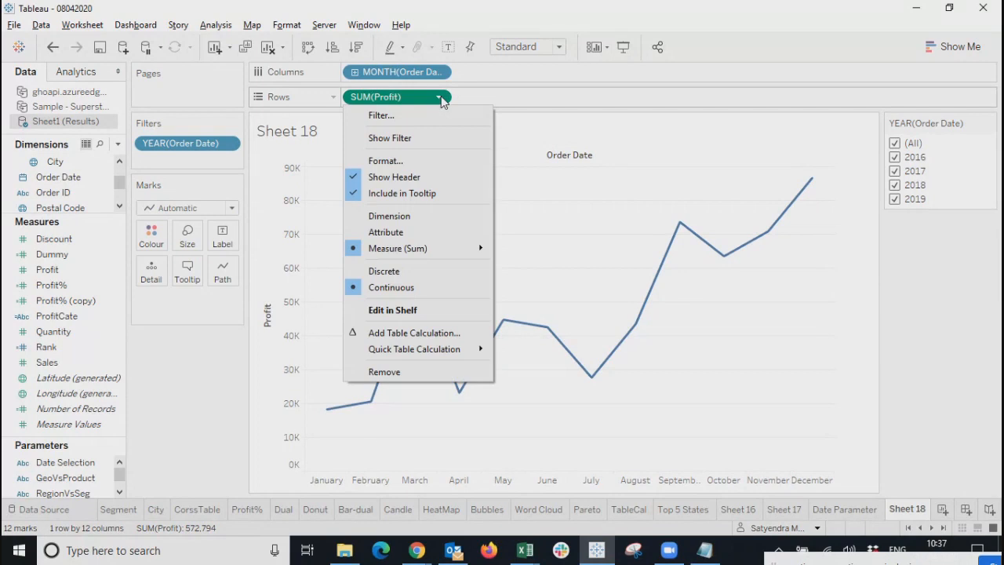
left_click(385, 373)
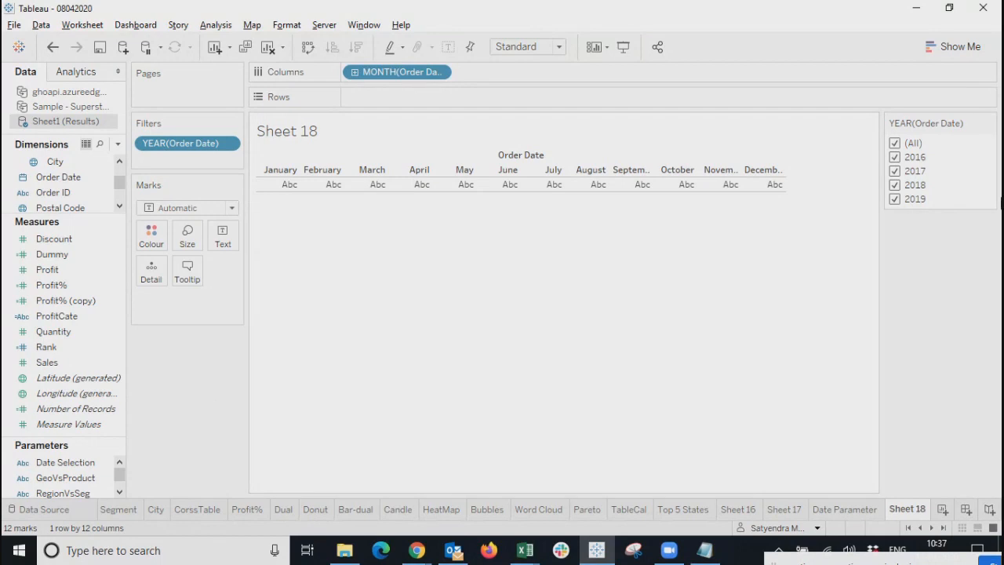
Hide the YEAR(Order Date) filter card from Sheet 18.
left_click(989, 123)
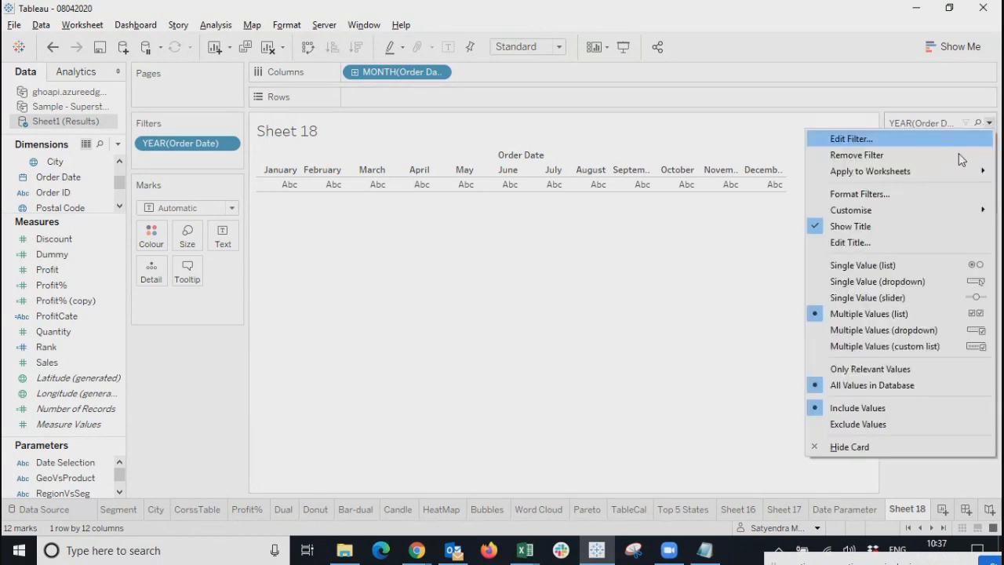
left_click(892, 441)
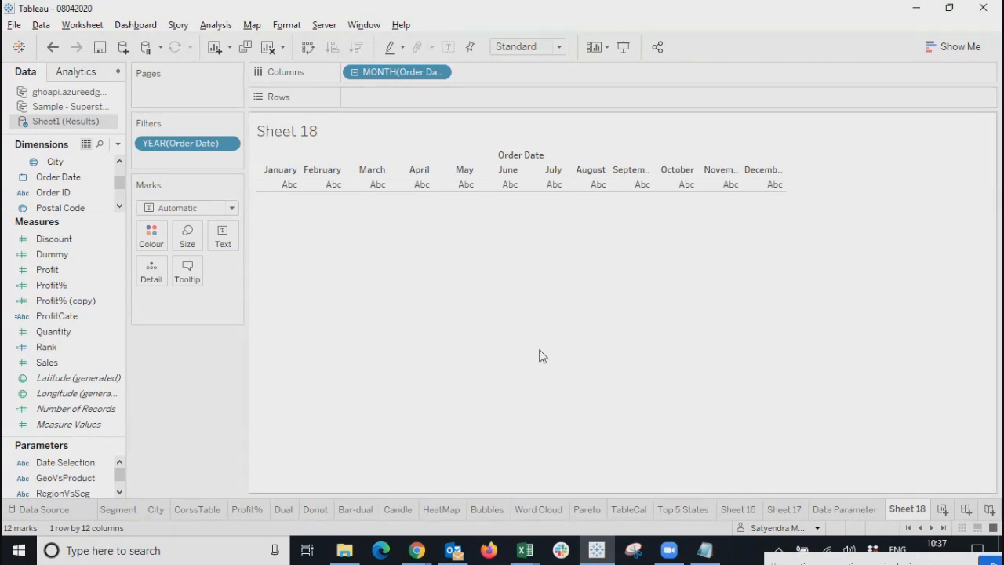
mouse_move(122, 473)
left_mouse_down()
mouse_move(120, 493)
mouse_move(120, 464)
left_mouse_up()
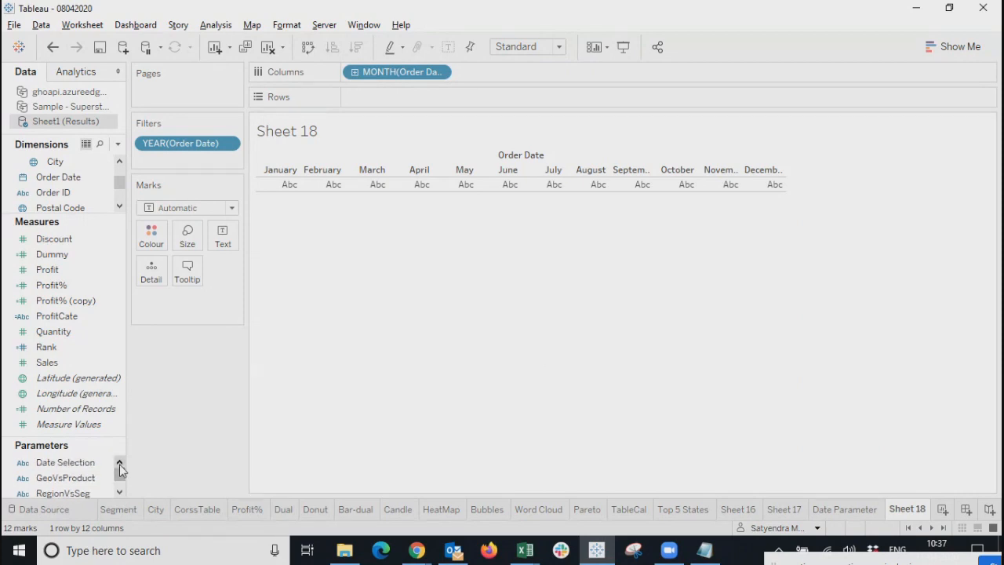
left_click(118, 144)
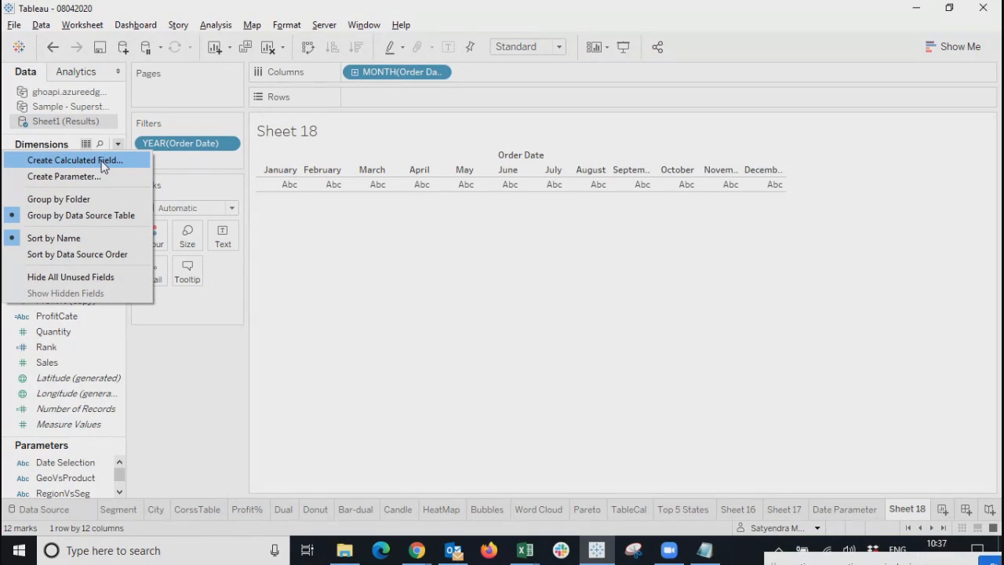
Name the new parameter CurrentVsPre with String data type and a List of allowed values.
left_click(101, 180)
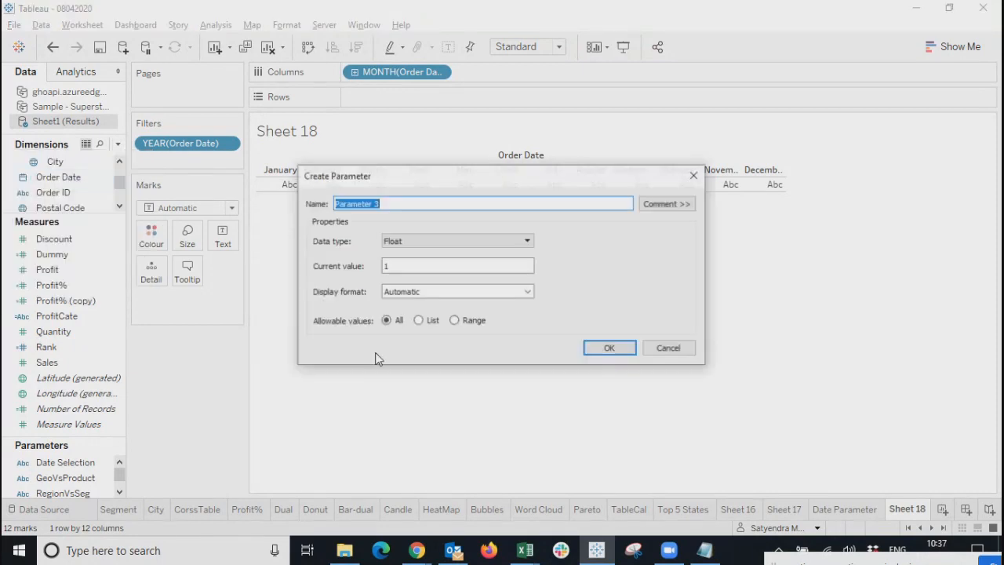
left_click_drag(461, 222, 441, 231)
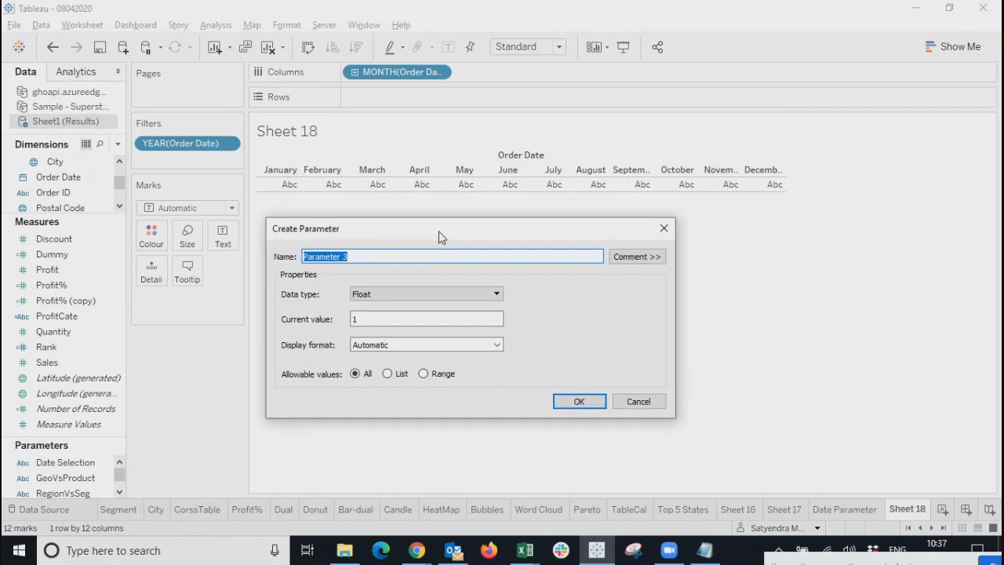
left_click_drag(383, 258, 262, 270)
type("CurrentVsPre")
left_click(429, 294)
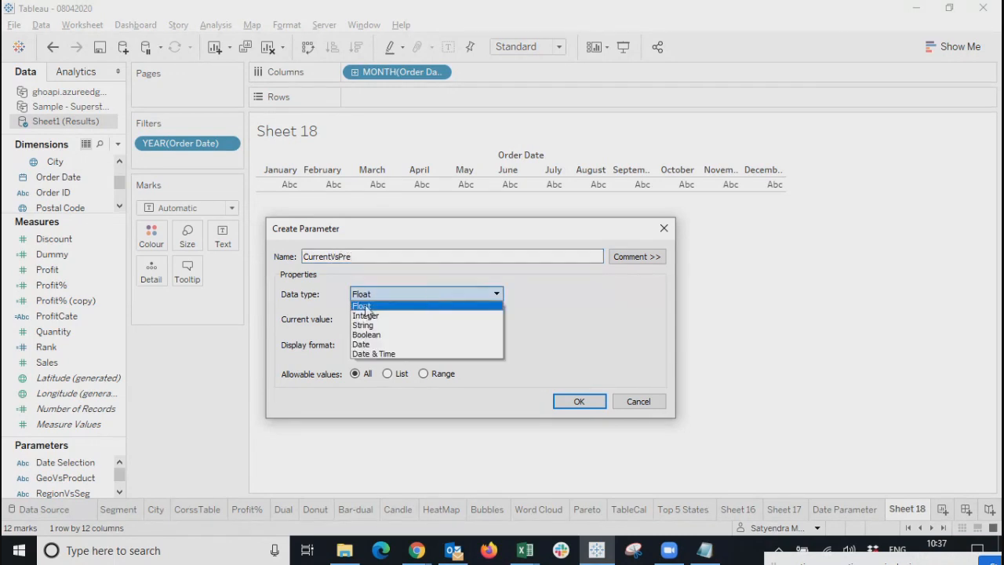
left_click(364, 317)
left_click(385, 304)
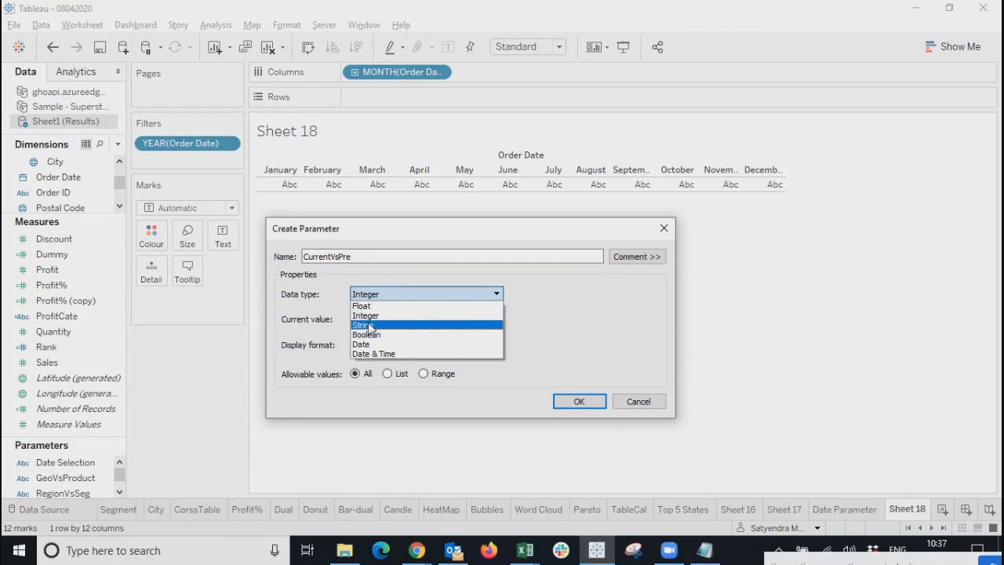
left_click(380, 317)
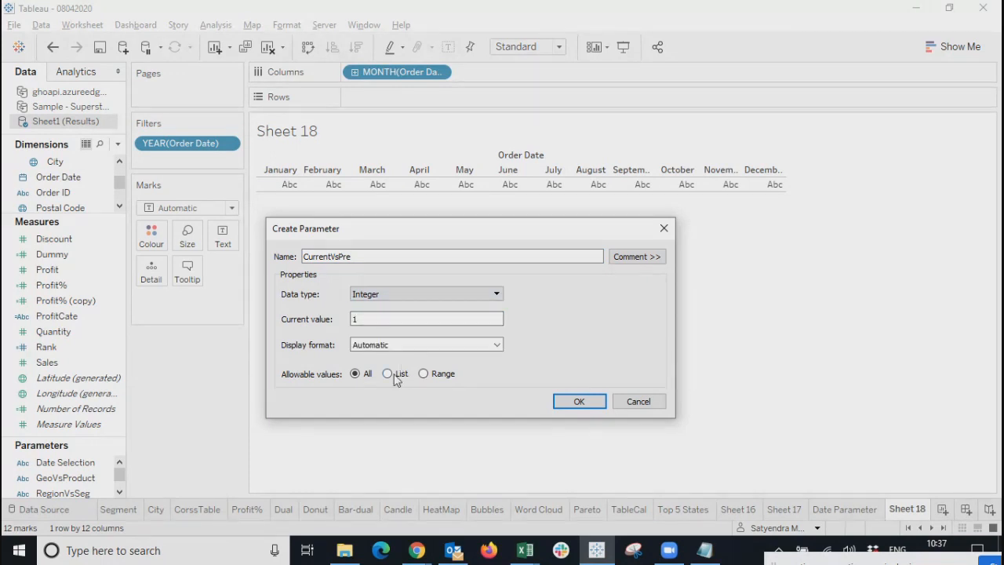
left_click(392, 375)
left_click(367, 295)
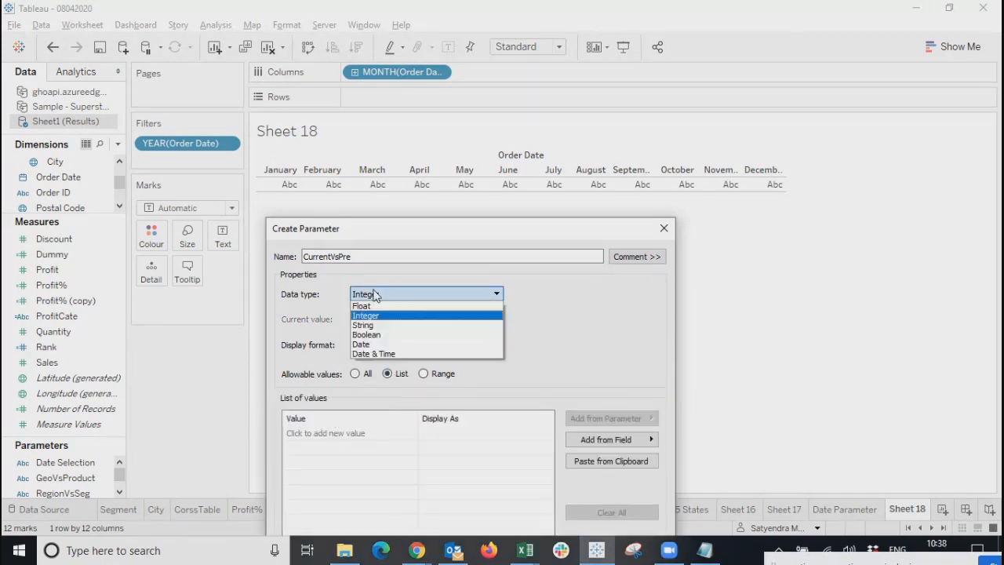
left_click(365, 324)
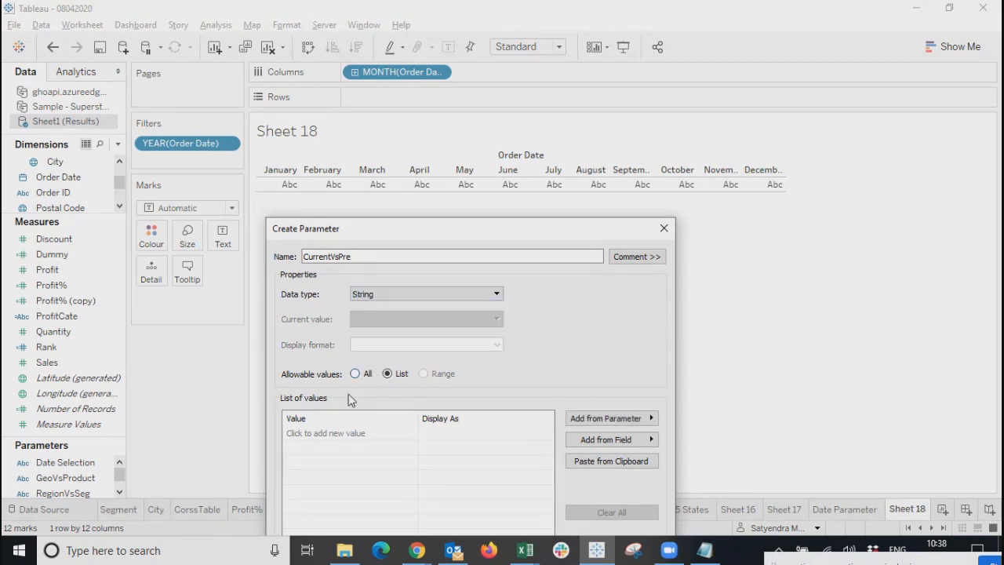
Add list values 1 = Current Year and 2 = Previous Year, then confirm the parameter.
left_click(337, 436)
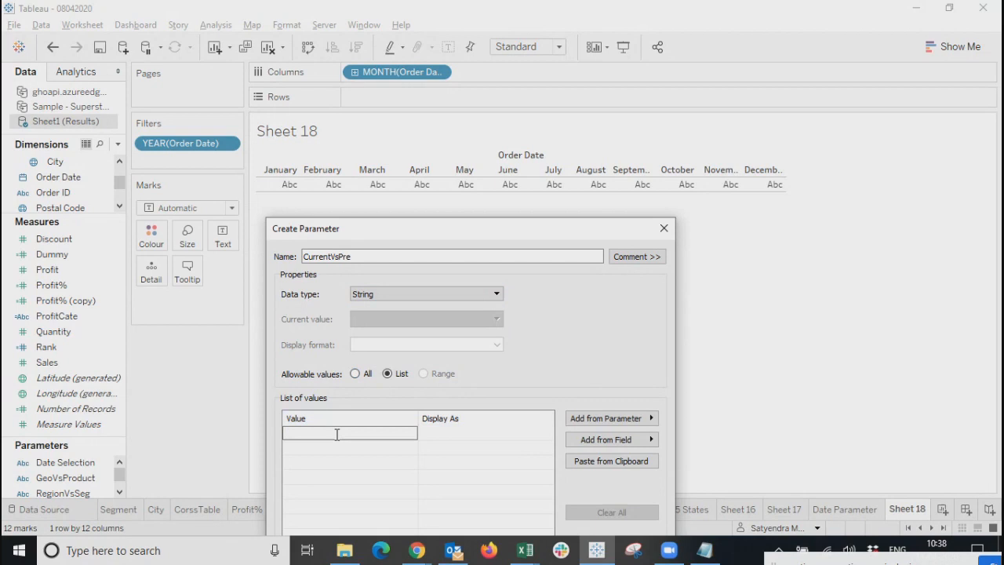
type("1")
left_click(331, 449)
left_click(444, 436)
left_click(445, 434)
type("C")
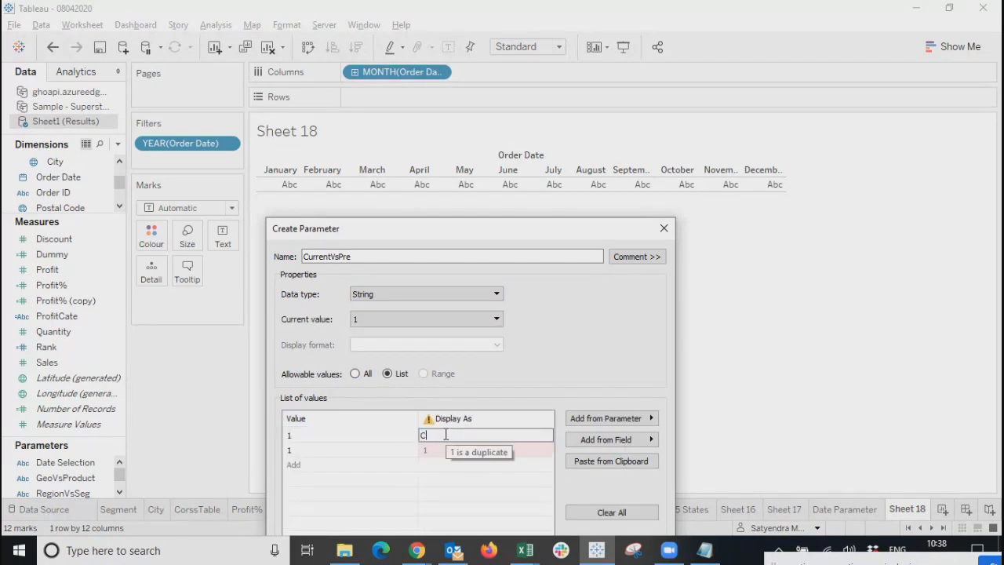
type("urrent YEar")
left_click(428, 453)
left_click(363, 449)
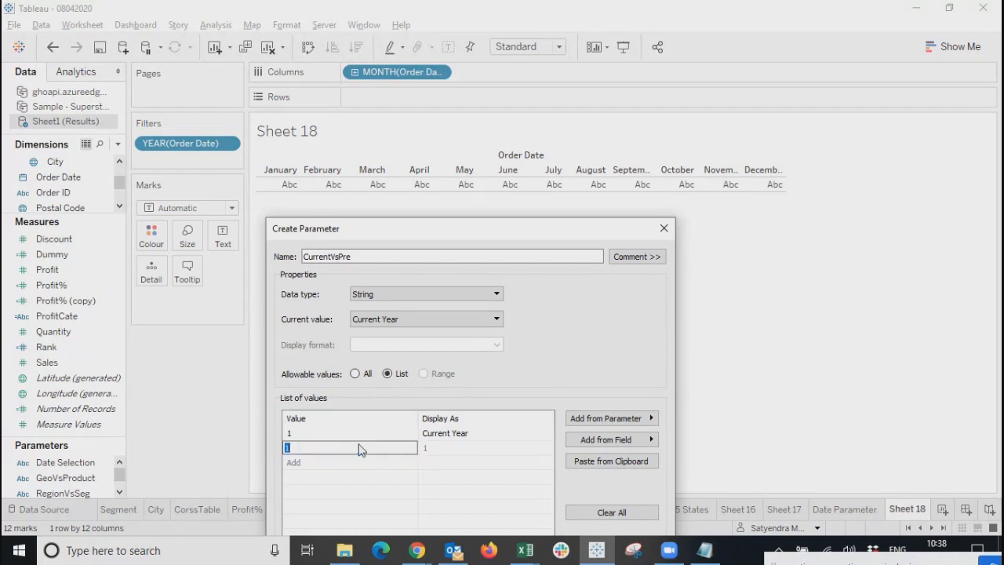
type("2")
left_click(471, 448)
left_click(470, 448)
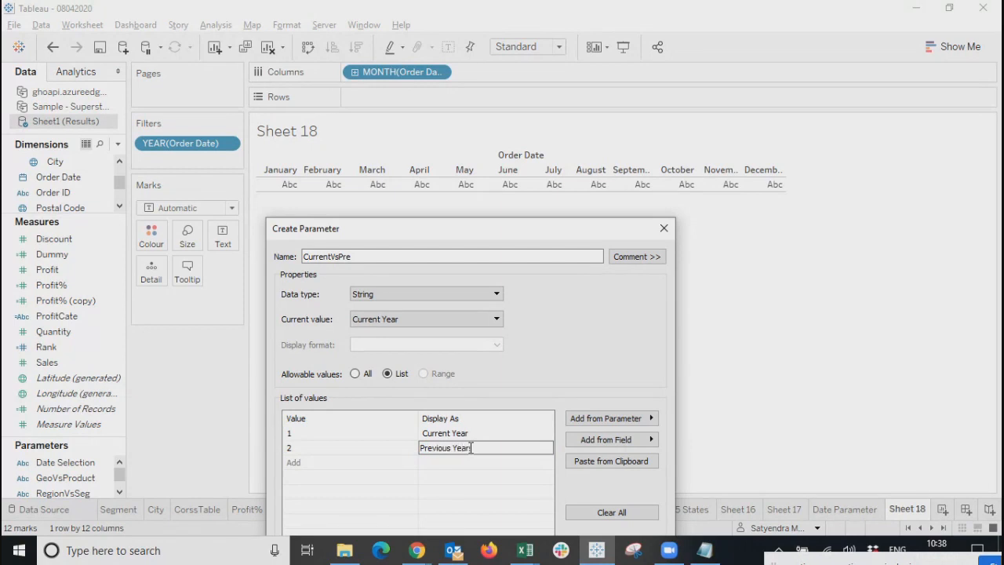
left_click_drag(540, 232, 540, 106)
left_click(480, 404)
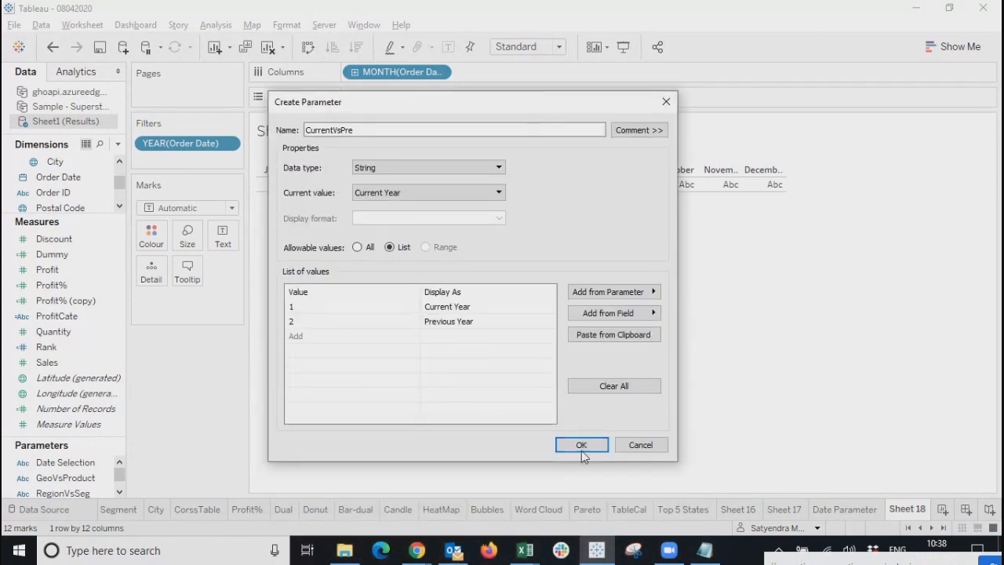
left_click(581, 444)
Show the CurrentVsPre parameter control and set its value to Previous Year.
right_click(82, 463)
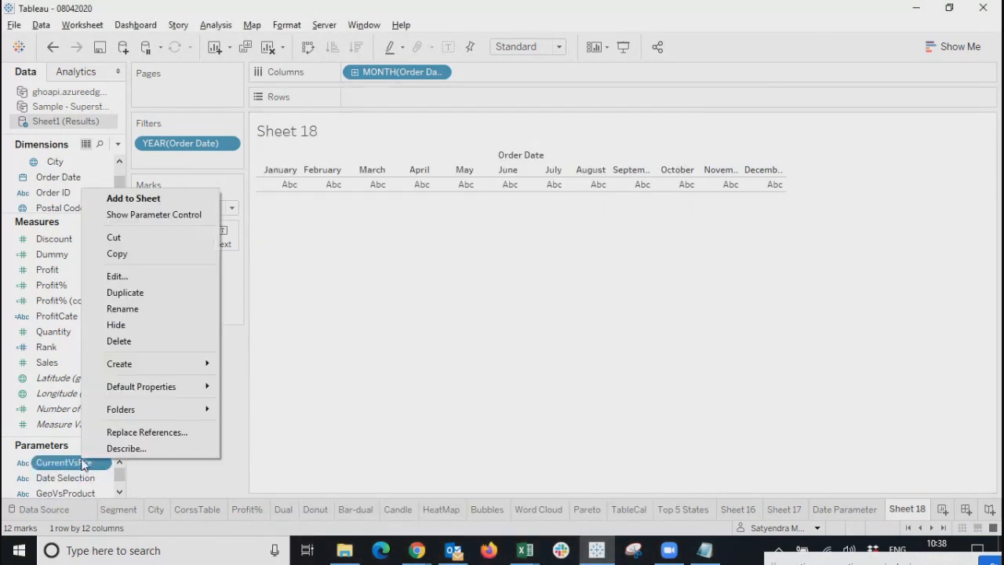
left_click(151, 215)
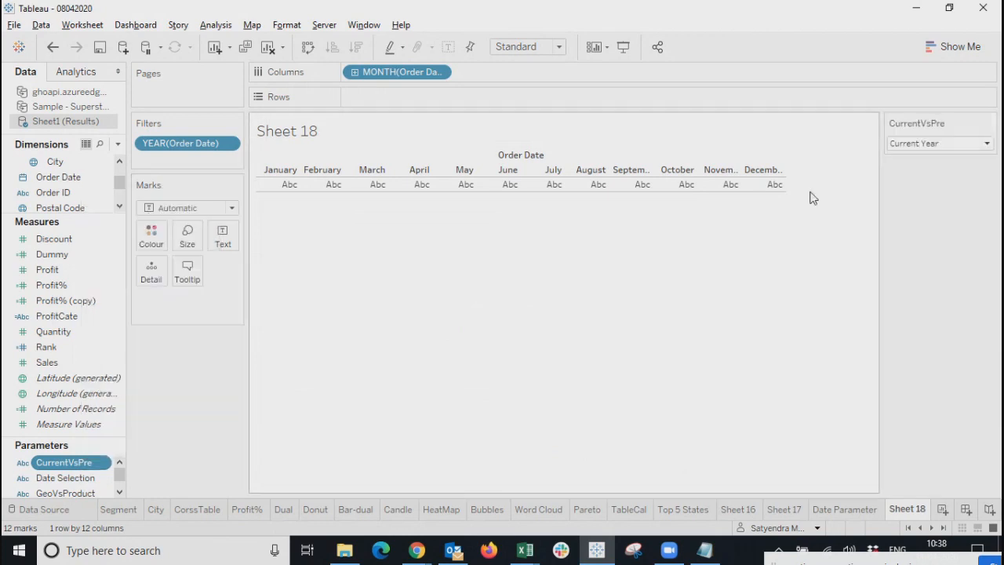
left_click(955, 140)
left_click(929, 175)
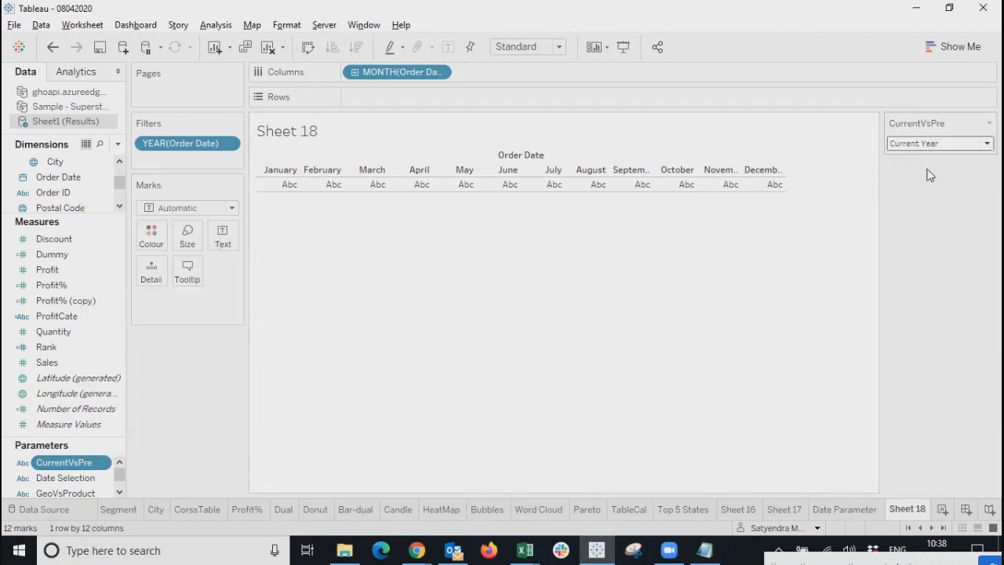
left_click(933, 147)
left_click(933, 162)
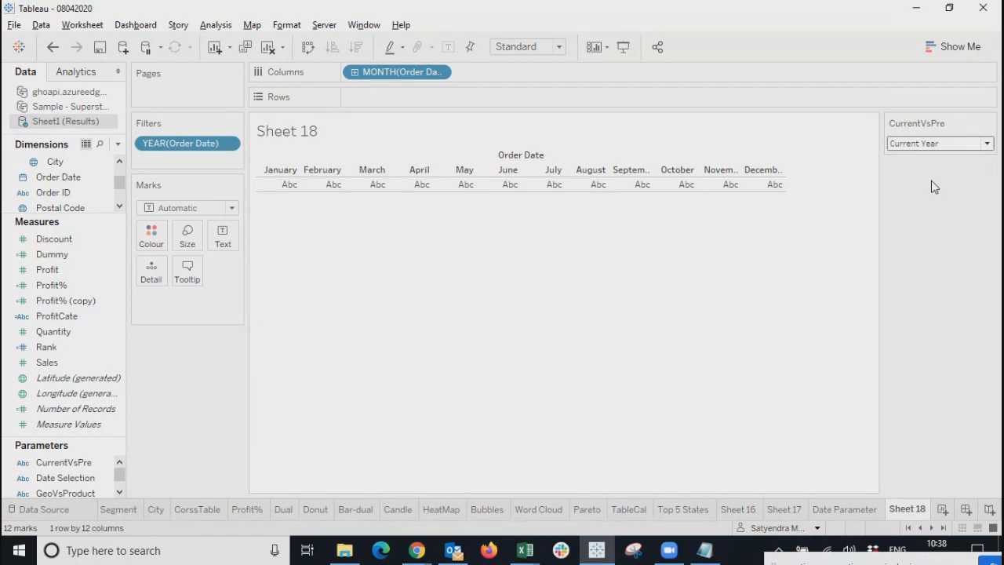
left_click(989, 124)
left_click(933, 262)
left_click(930, 143)
left_click(921, 169)
left_click(933, 143)
left_click(946, 170)
Hide the CurrentVsPre parameter card from Sheet 18.
left_click(989, 123)
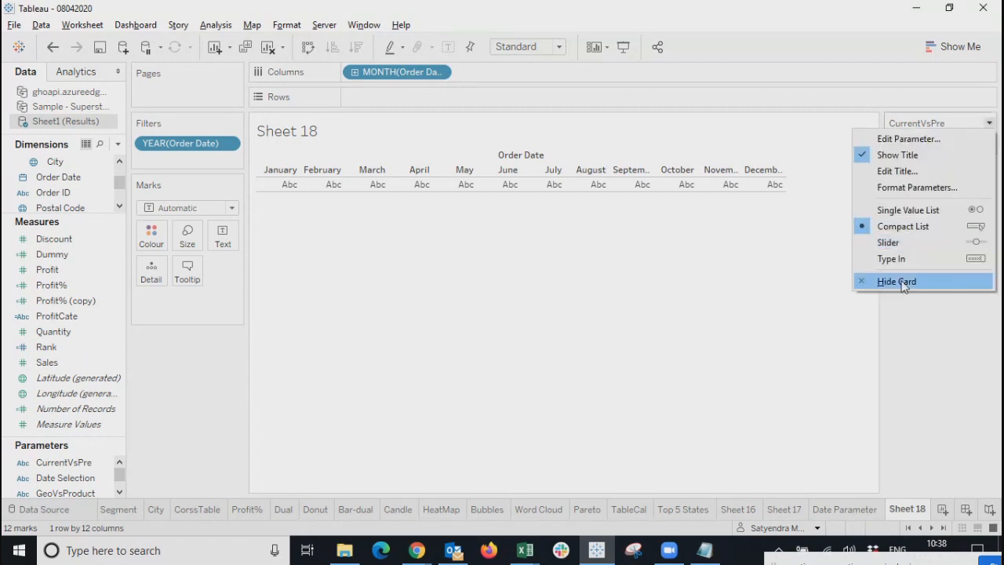
left_click(897, 282)
right_click(71, 463)
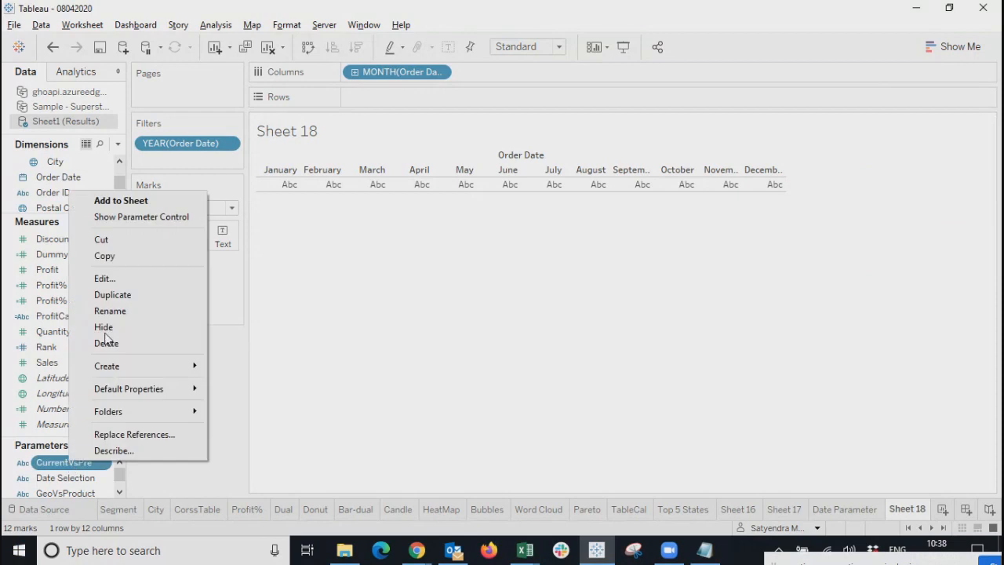
Rename the parameter to Current Year and delete its Current Year and Previous Year values.
left_click(105, 279)
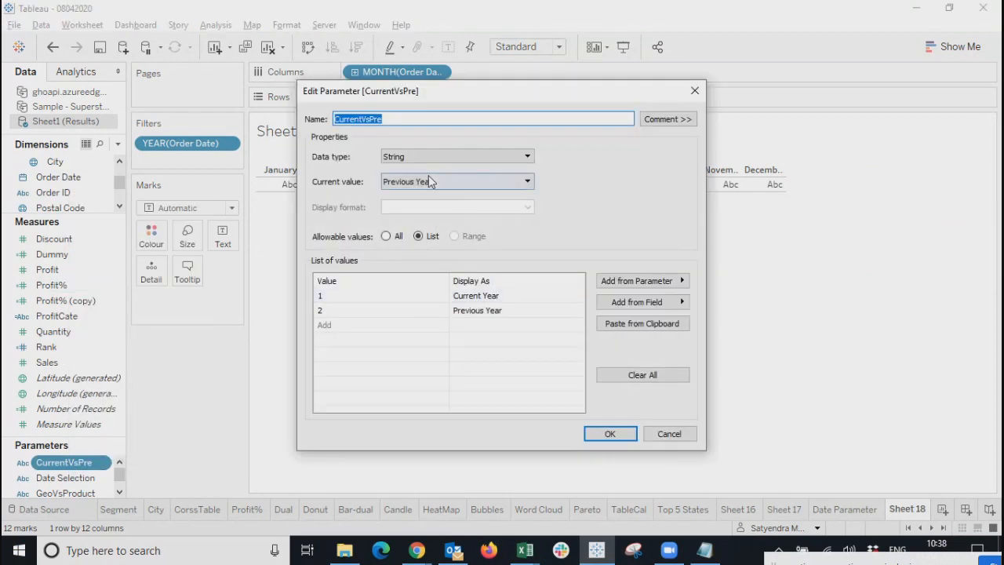
type("Cu")
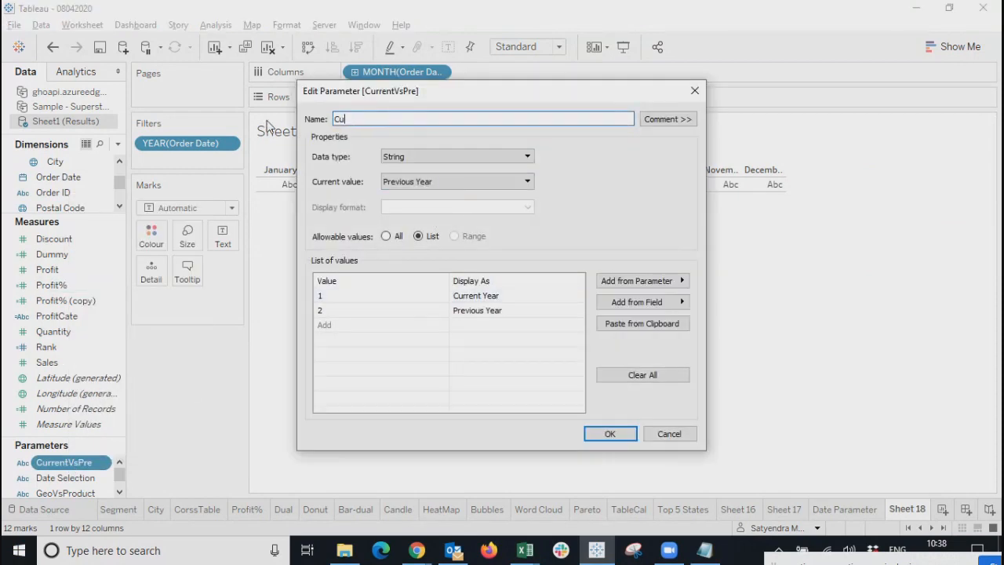
left_click(509, 296)
left_click(577, 296)
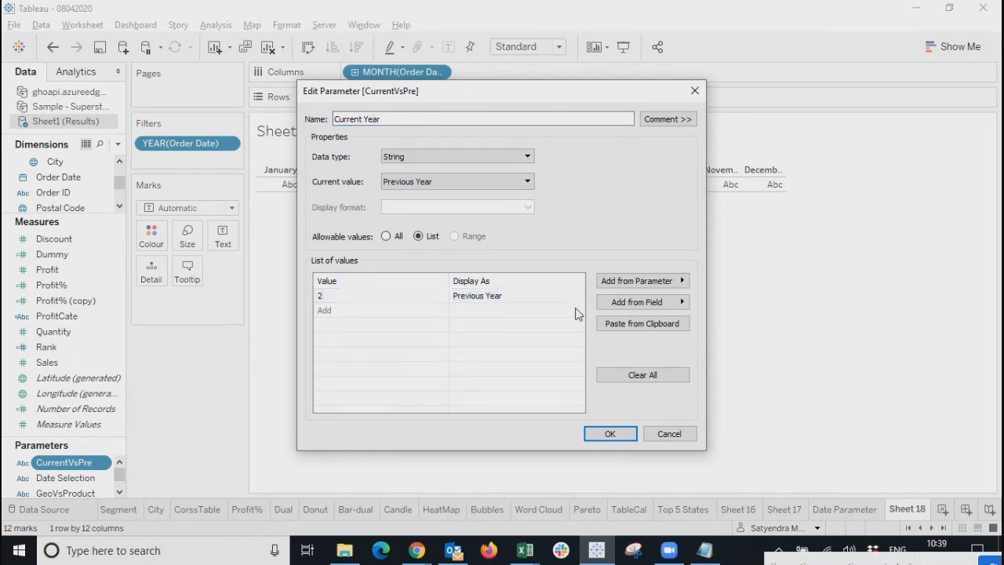
left_click(578, 296)
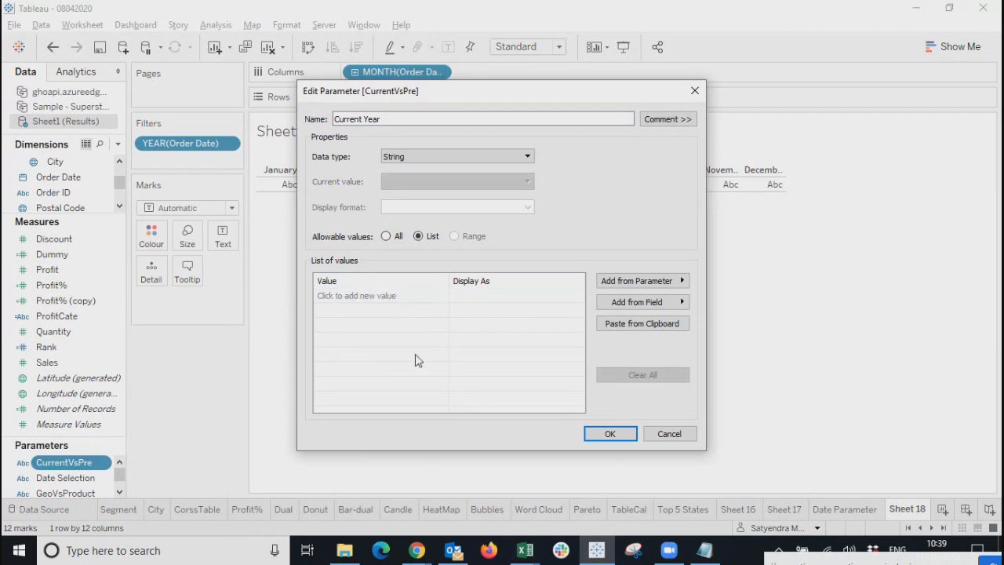
Try a Date type filled from Order Date, then clear the list and return to Integer.
left_click(460, 156)
left_click(418, 178)
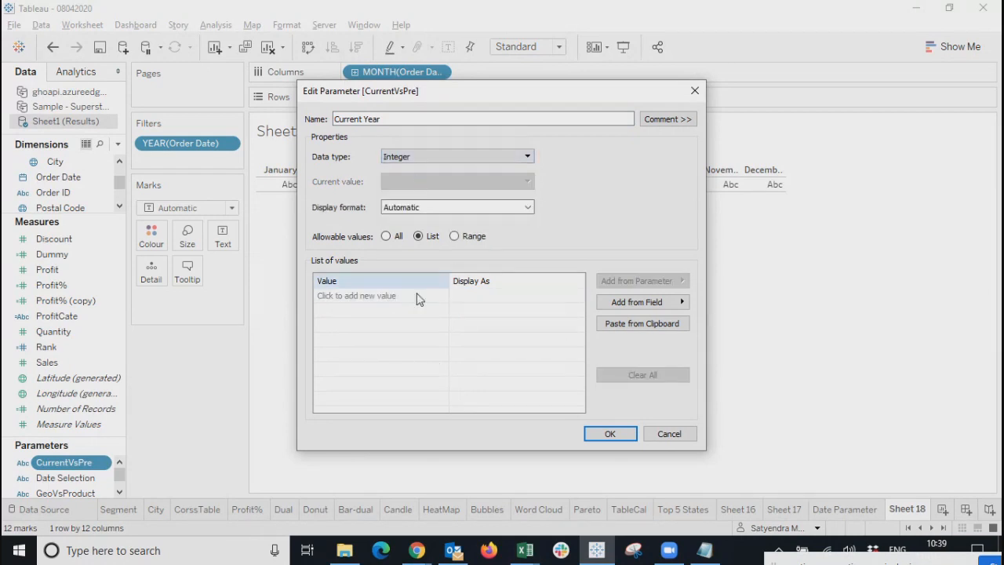
left_click(679, 305)
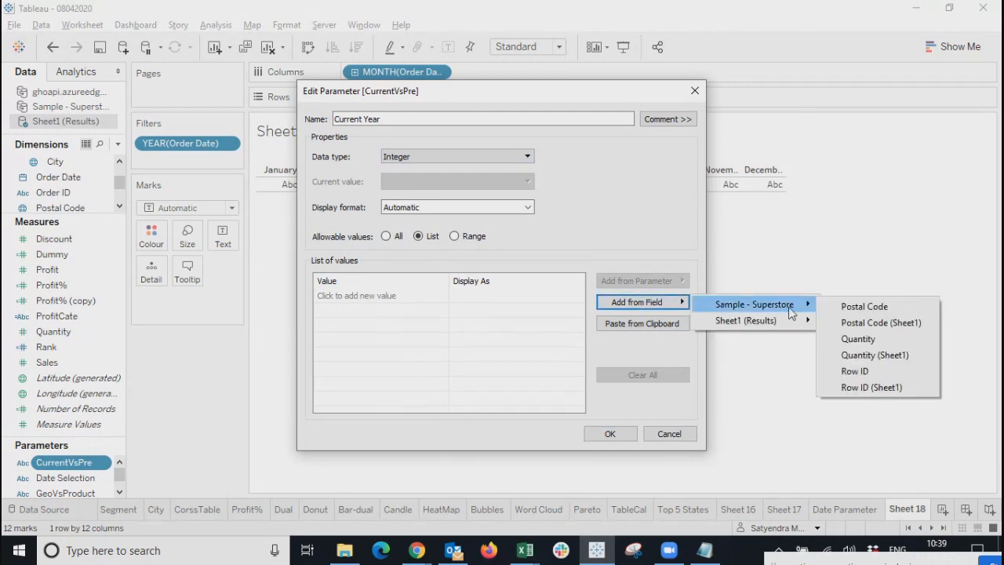
mouse_move(805, 326)
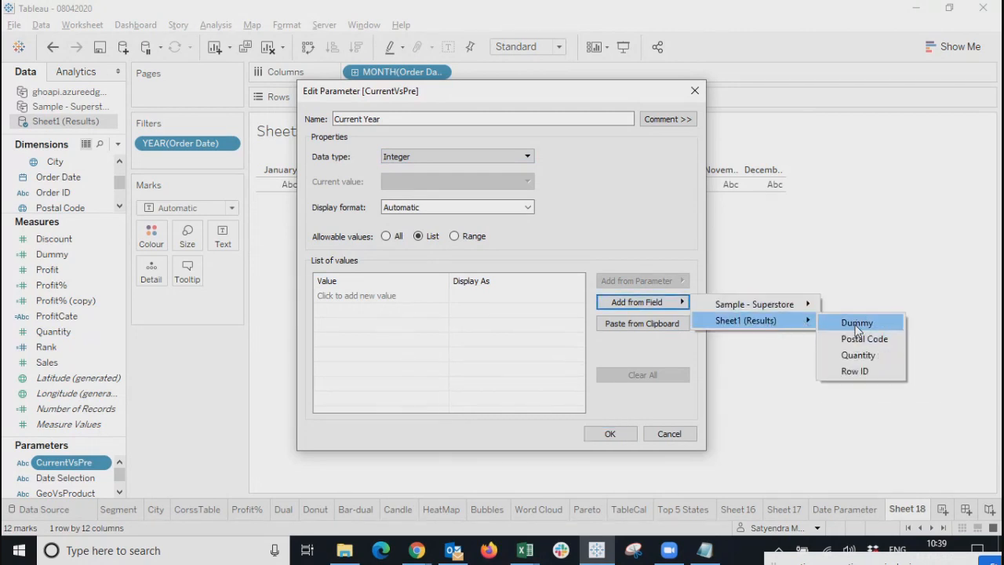
left_click(414, 158)
left_click(414, 159)
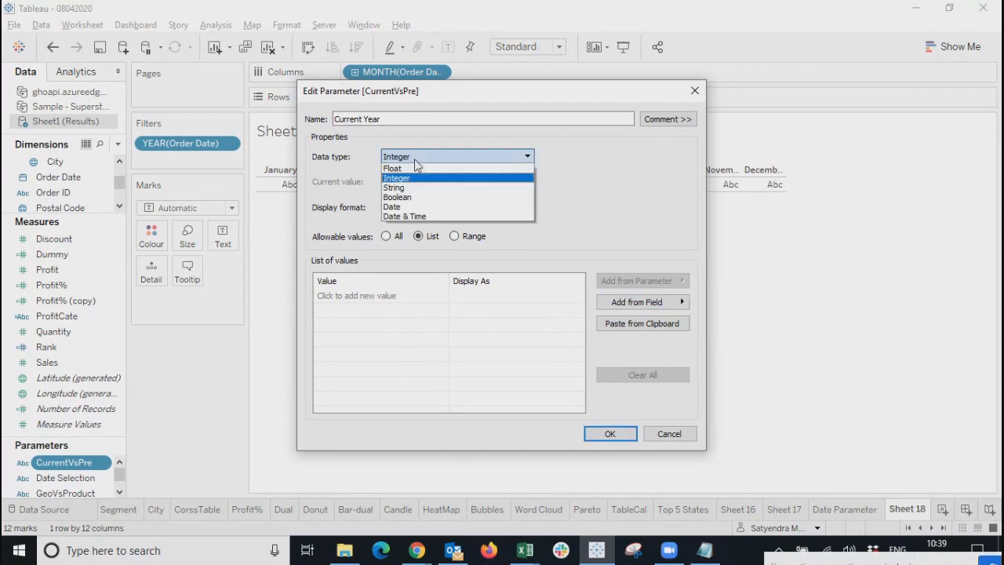
left_click(398, 207)
left_click(639, 302)
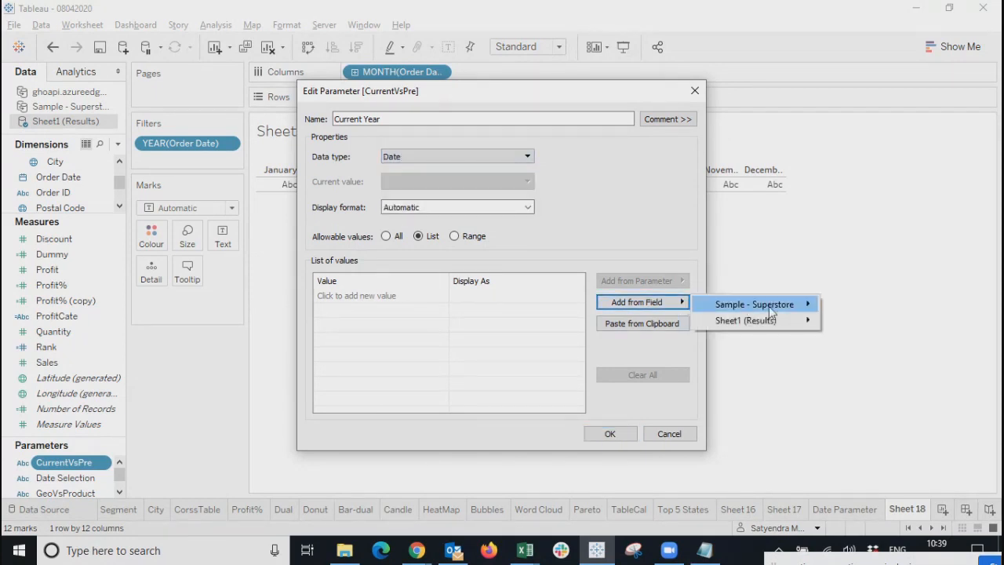
mouse_move(781, 322)
left_click(863, 322)
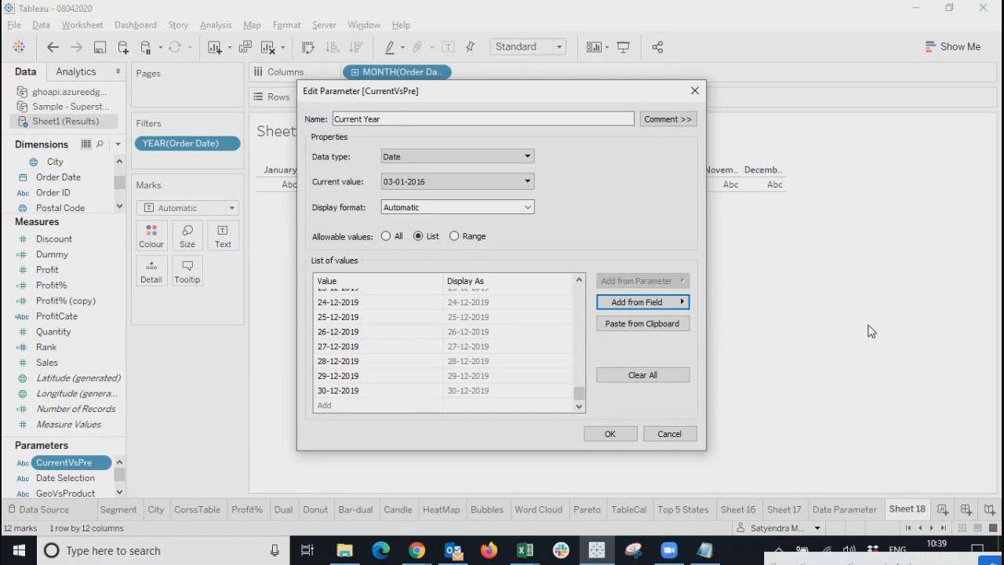
left_click_drag(583, 378, 578, 275)
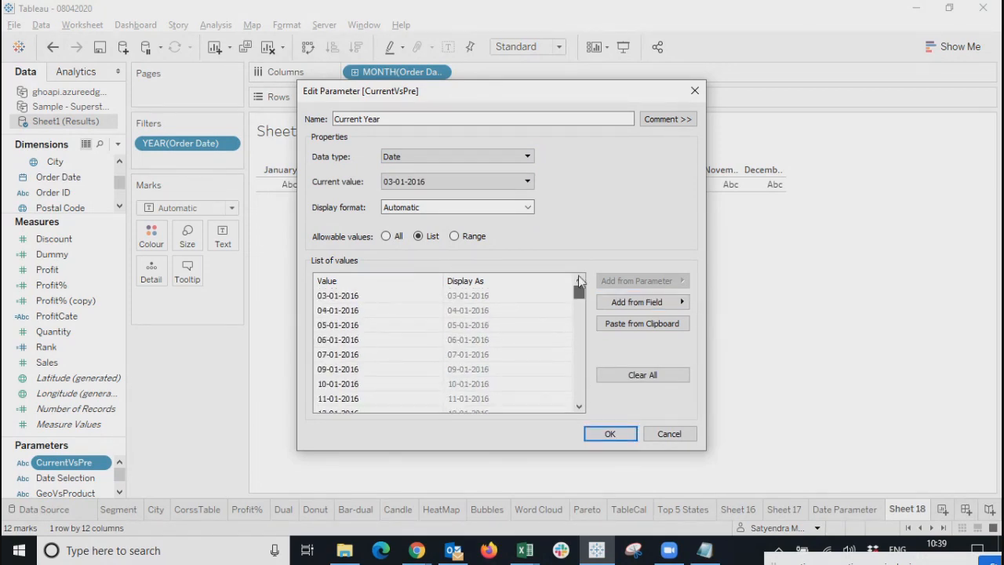
left_click(500, 180)
left_click(587, 186)
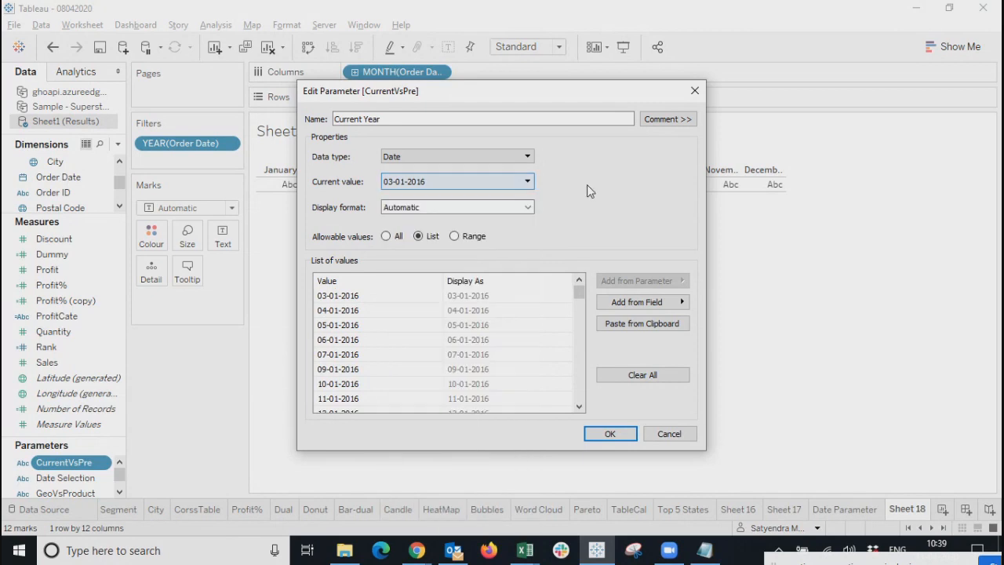
left_click(499, 157)
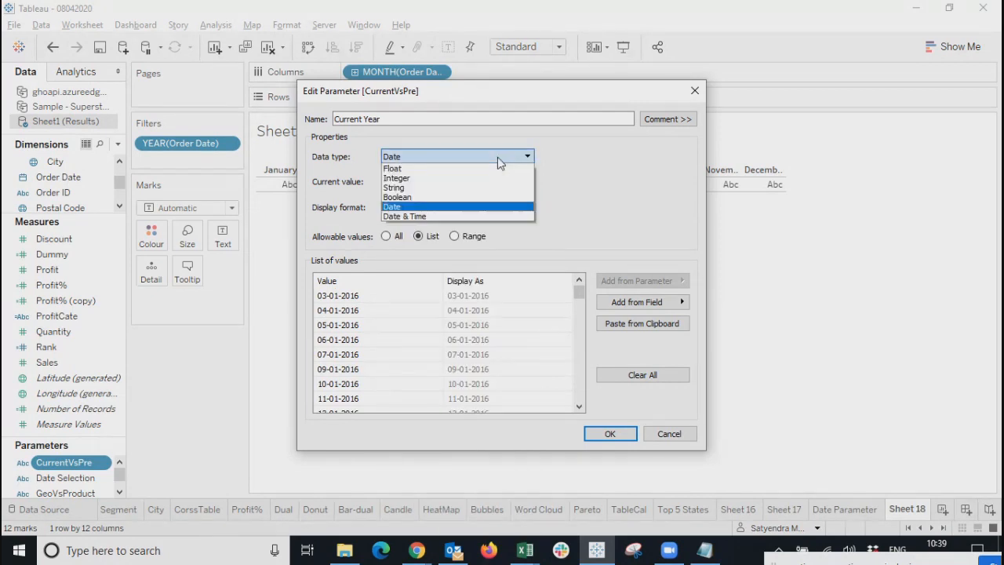
left_click(614, 186)
left_click(687, 302)
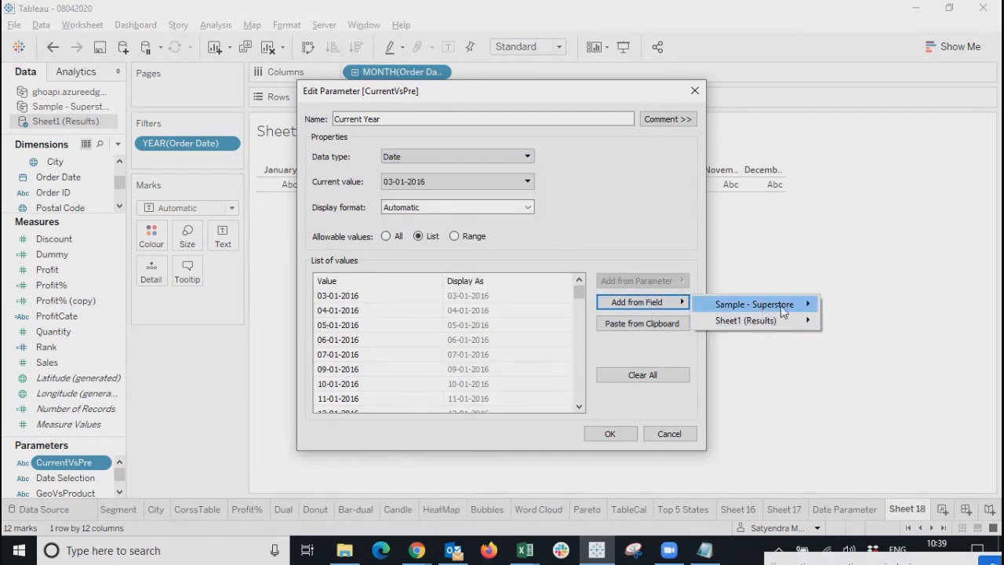
mouse_move(790, 320)
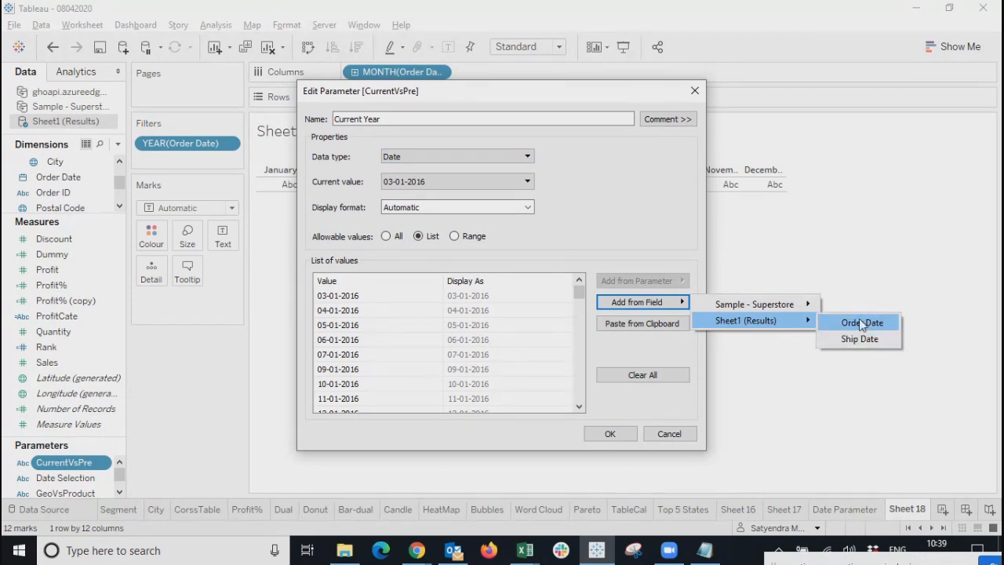
left_click(663, 374)
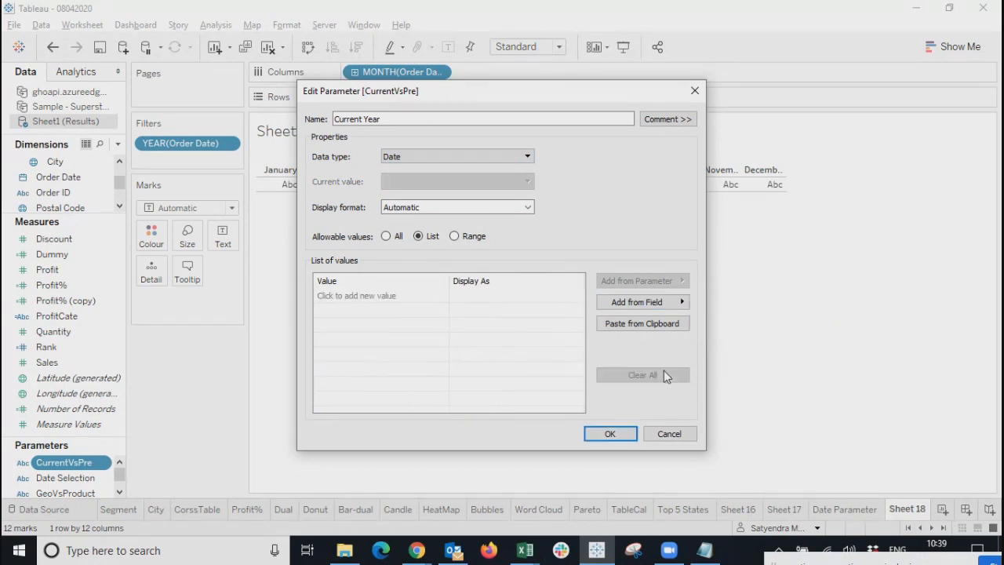
left_click(426, 156)
left_click(397, 178)
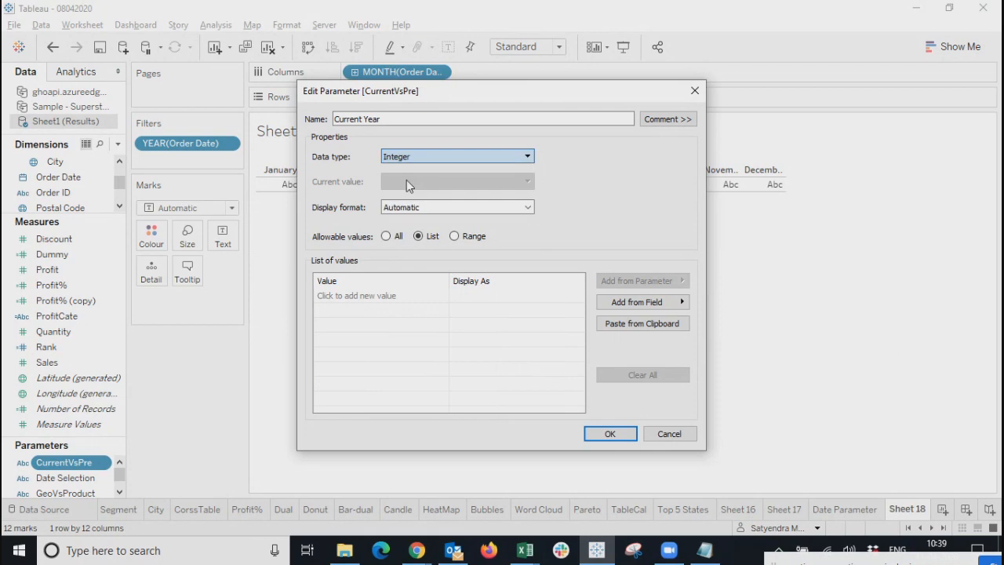
Enter list values 2018, 2016, 2017 and 2019 and save the parameter.
left_click(383, 297)
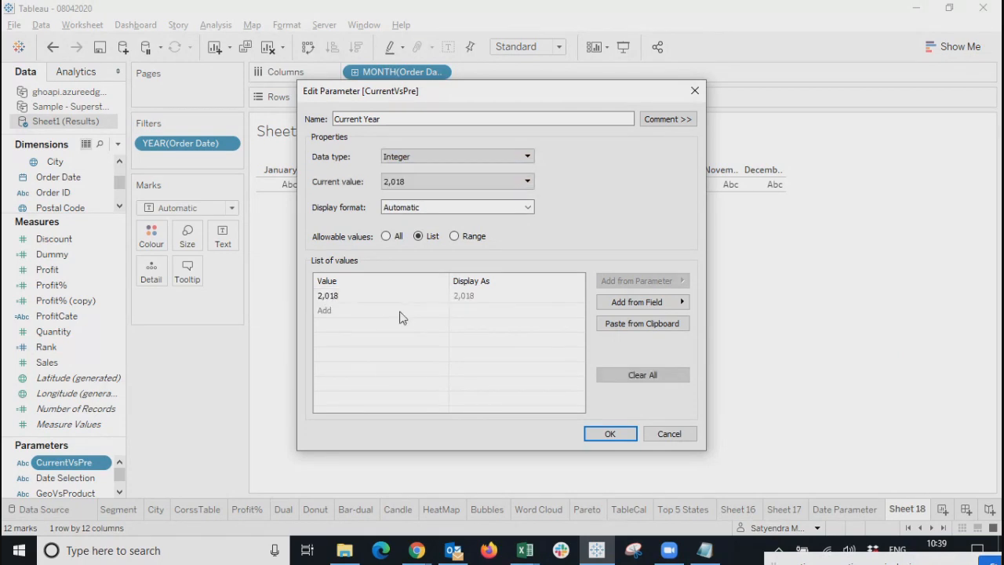
left_click(396, 310)
type("2016")
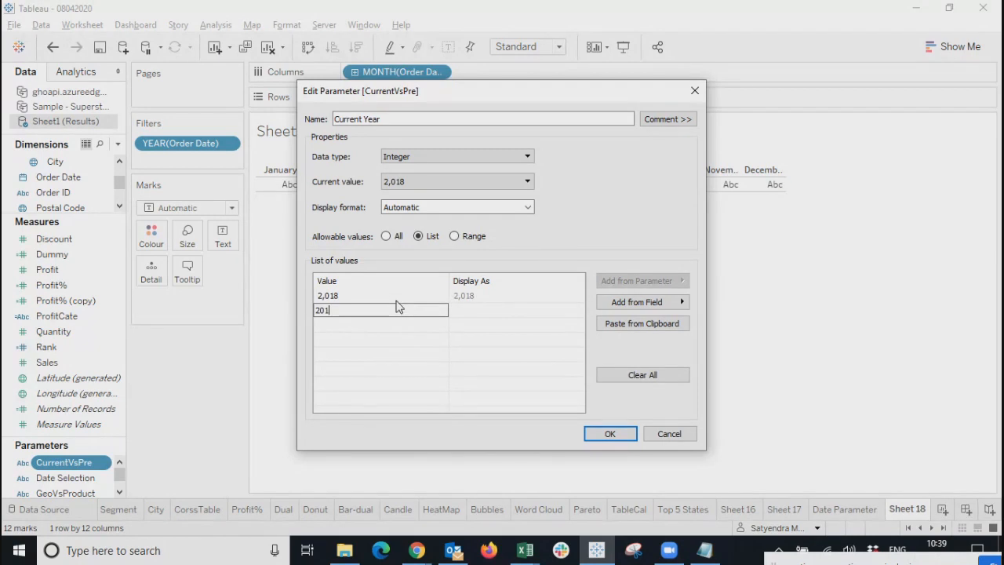
left_click(386, 329)
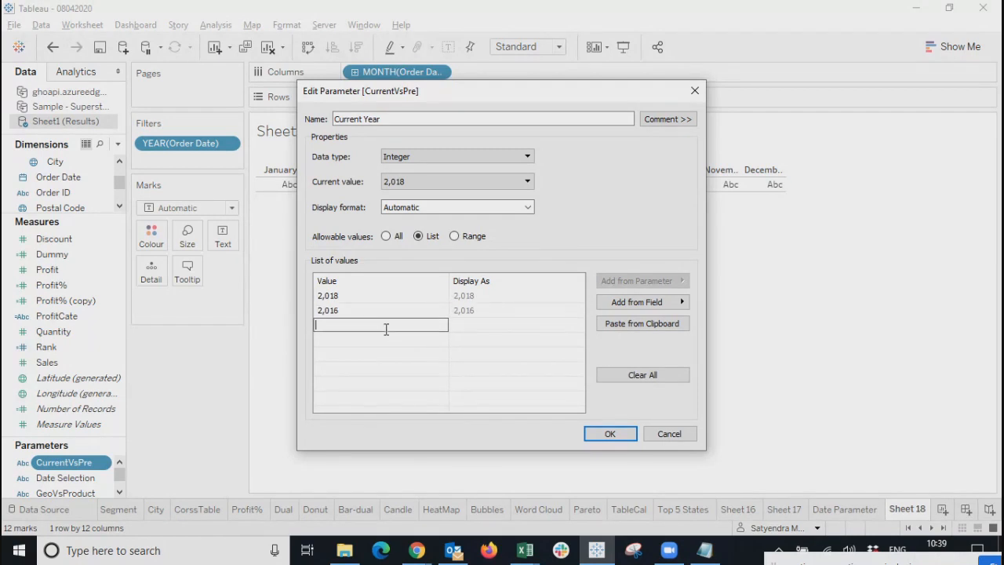
type("2017")
left_click(359, 342)
type("2019")
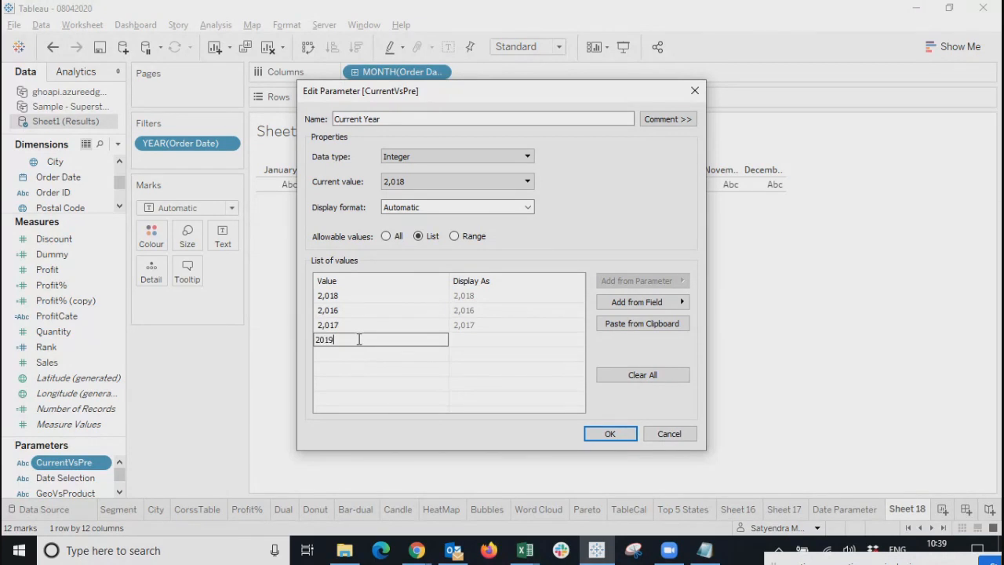
left_click(386, 384)
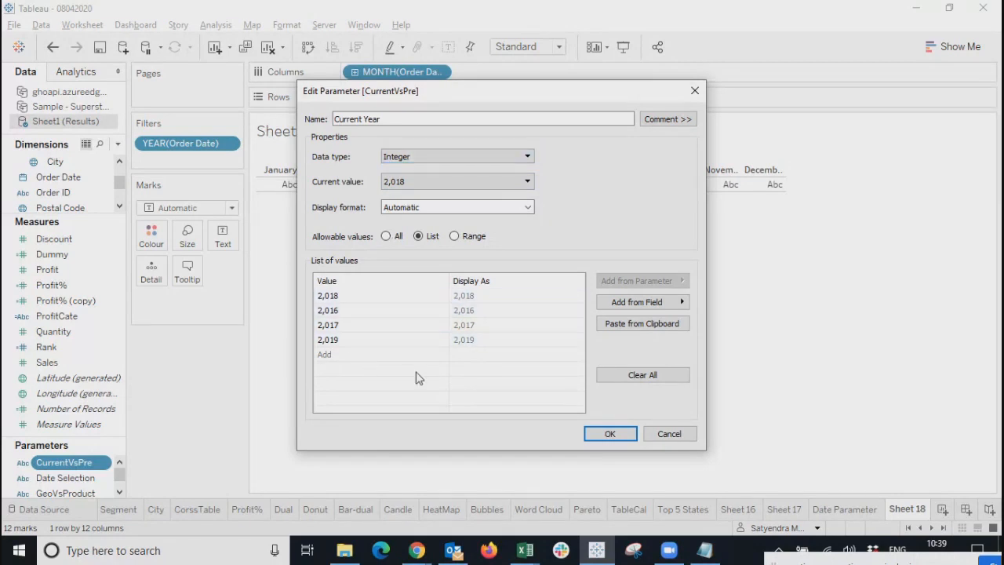
left_click(590, 433)
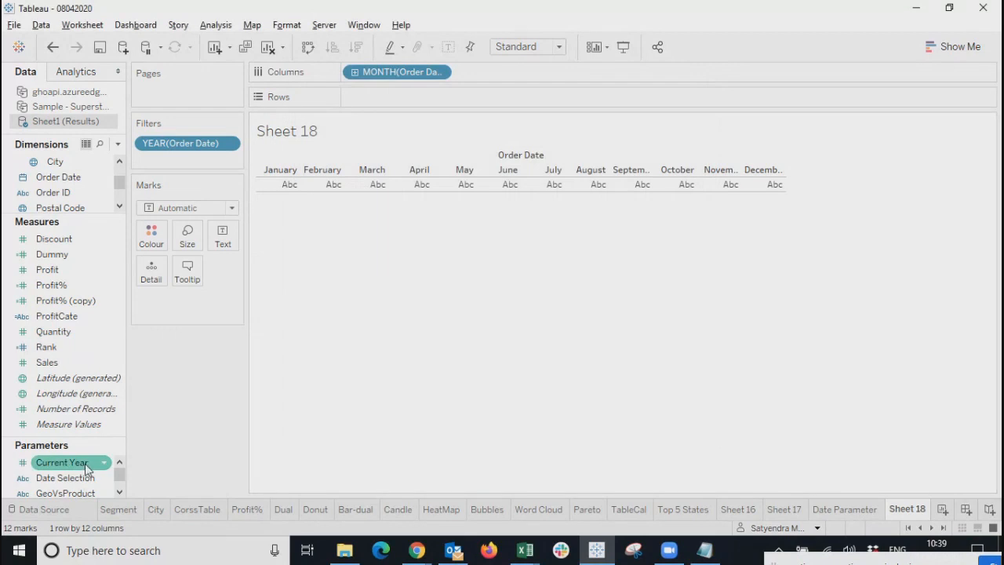
Show the Current Year parameter control on Sheet 18, left at 2,018.
right_click(85, 465)
left_click(166, 221)
left_click(987, 143)
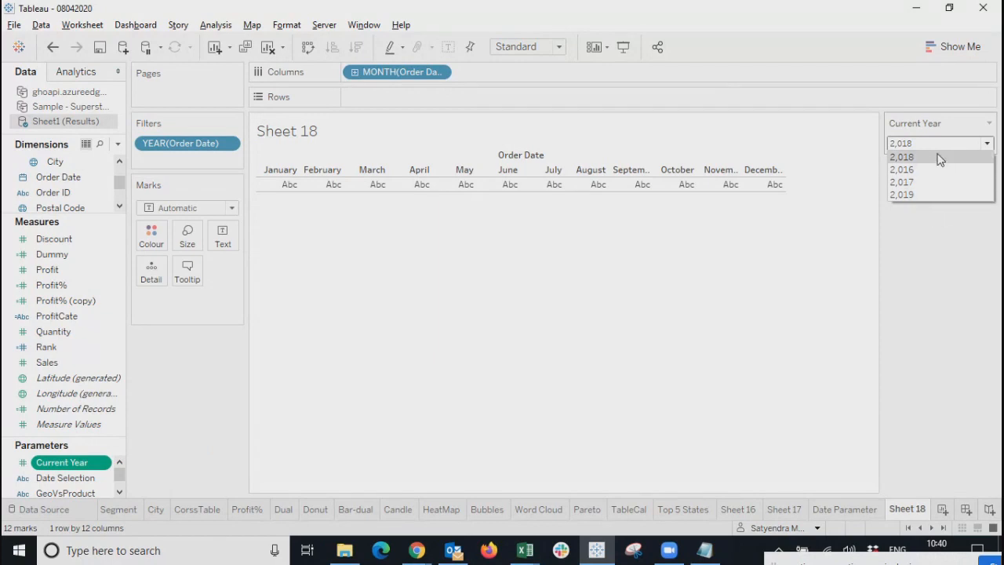
left_click(936, 214)
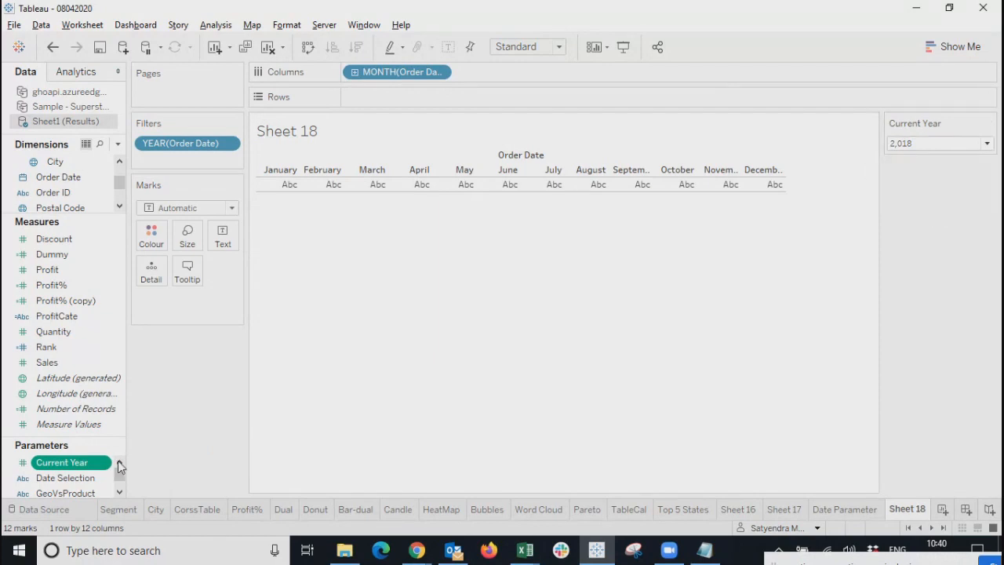
Give Current Year a custom YYYY display format, making the control read 1905.
right_click(105, 464)
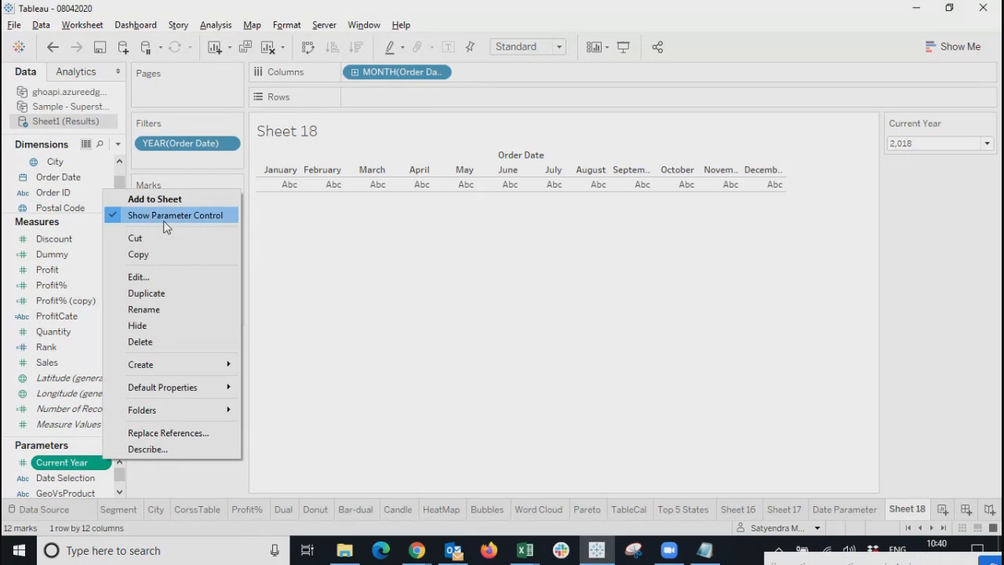
left_click(165, 276)
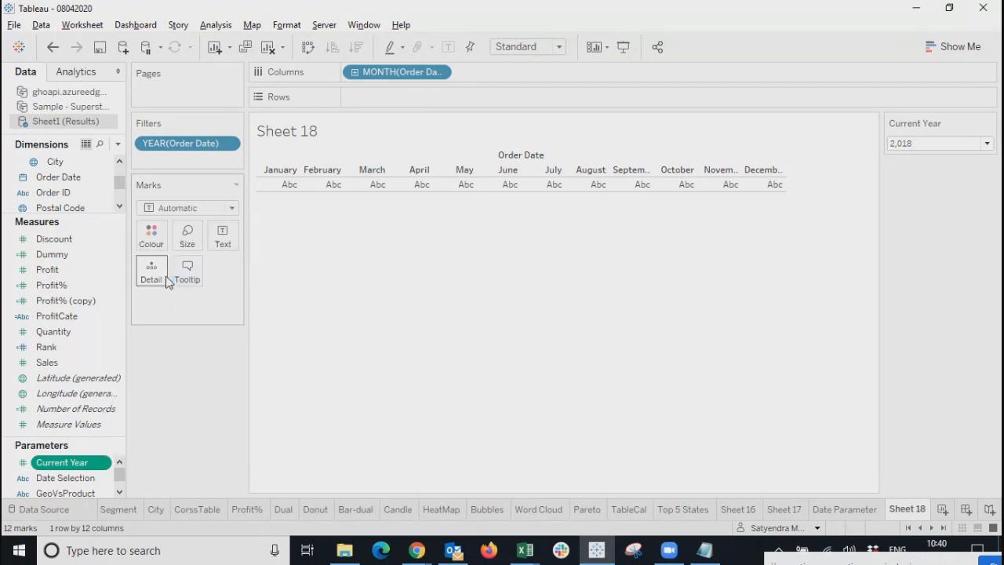
left_click(524, 183)
left_click(523, 183)
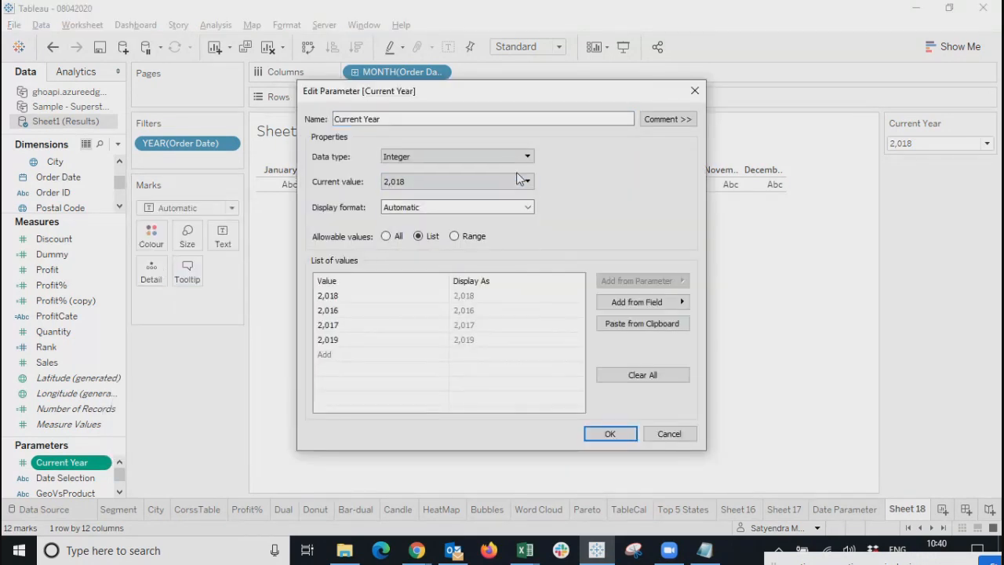
left_click(518, 210)
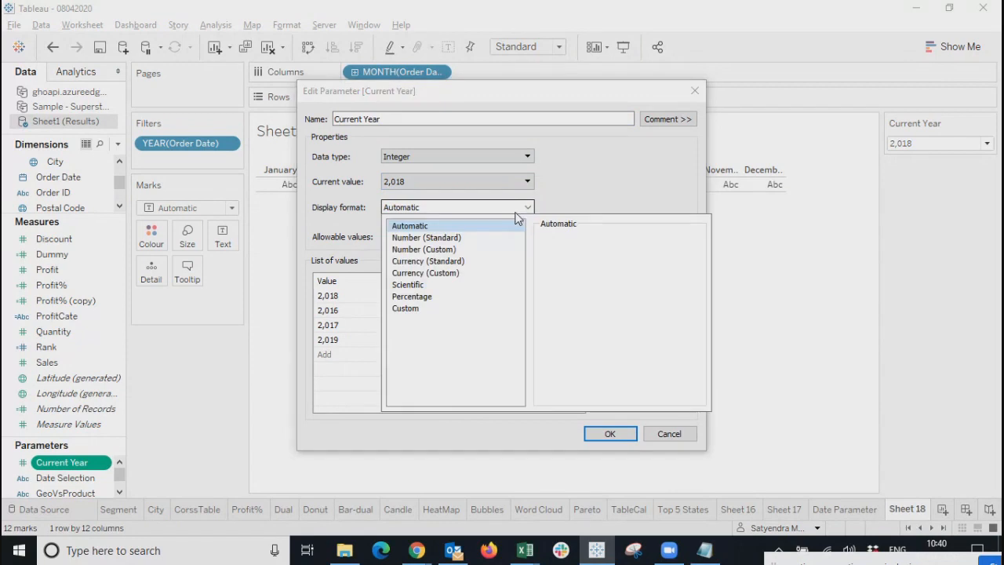
left_click(410, 311)
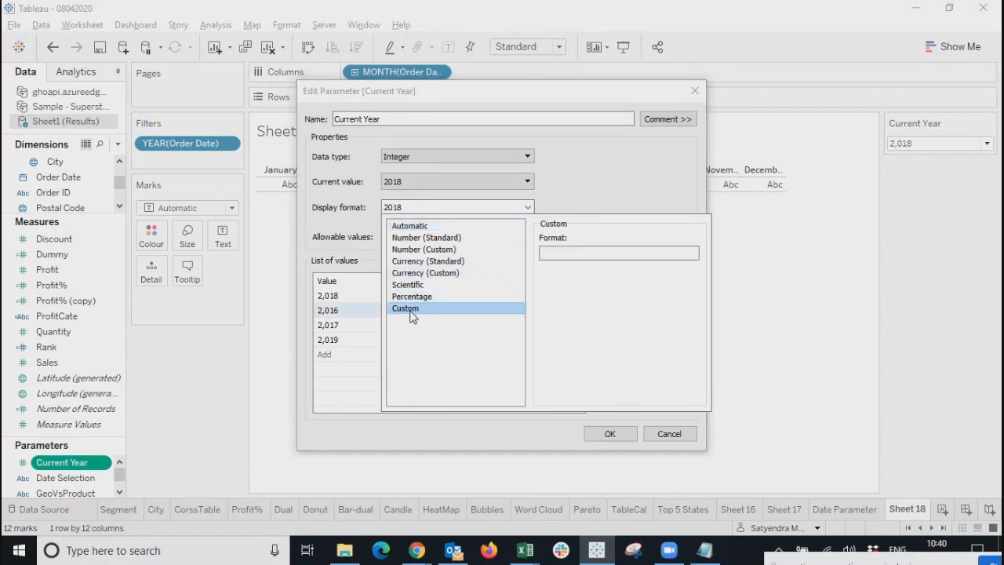
left_click(563, 252)
type("YYYY")
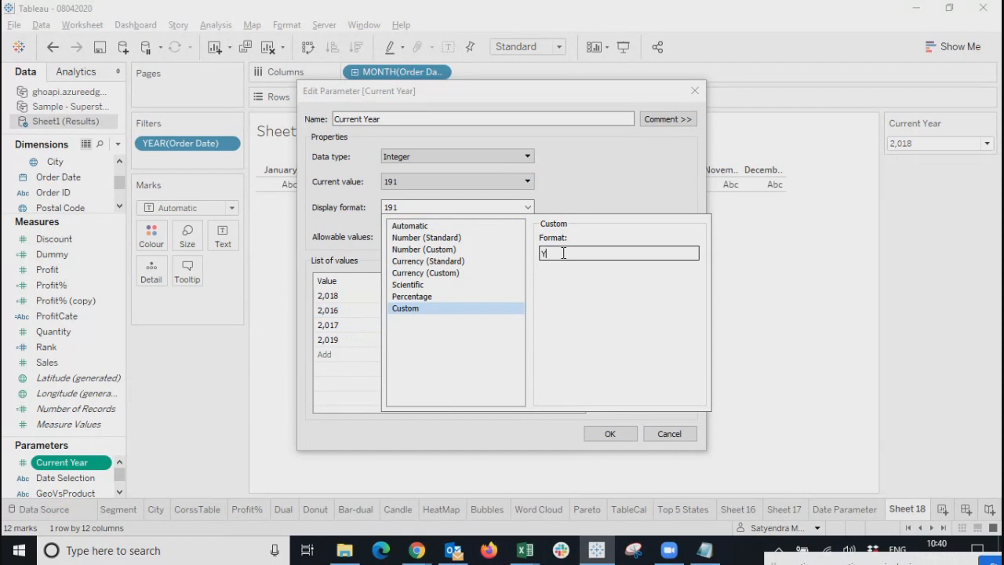
left_click(604, 435)
left_click(963, 146)
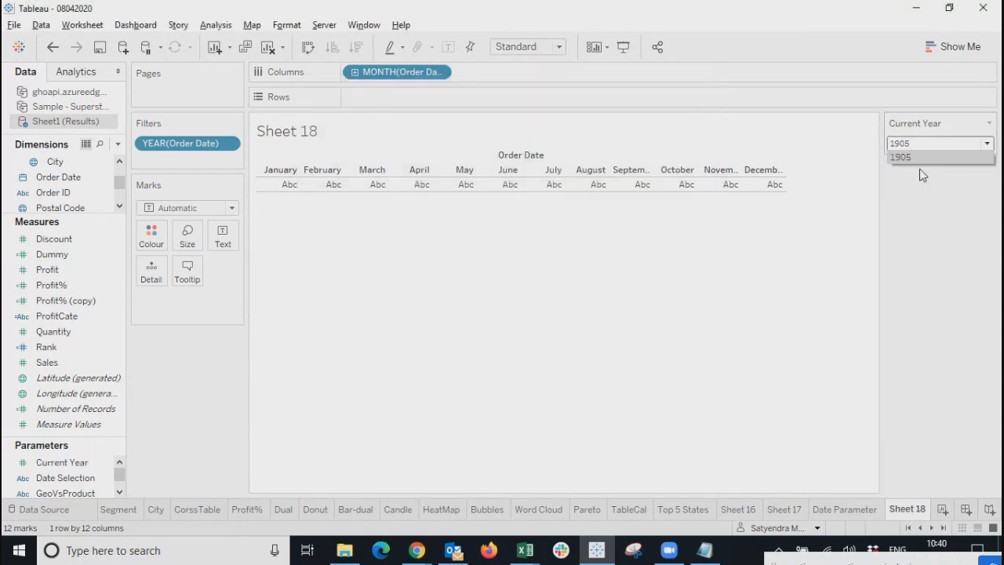
right_click(69, 465)
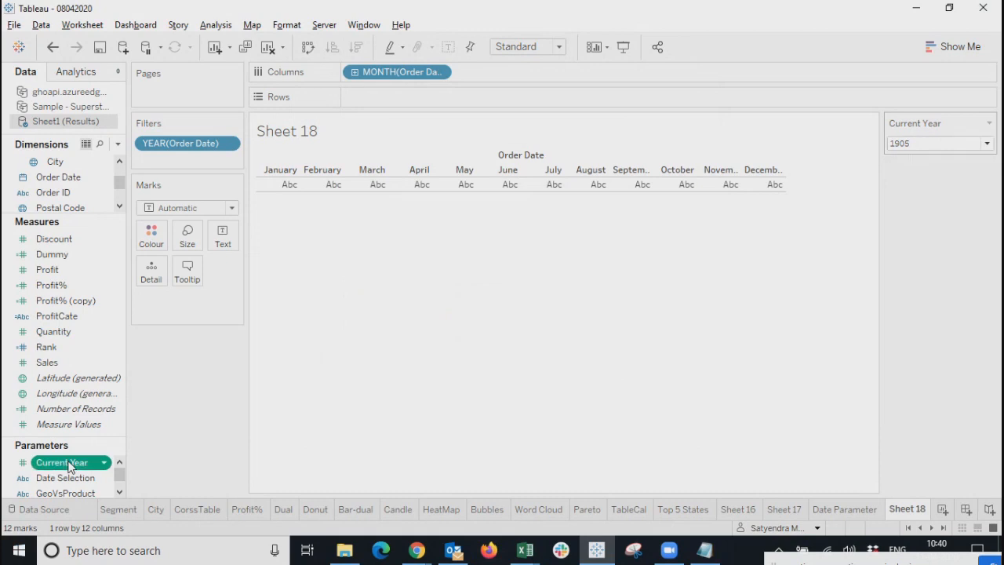
Change the Current Year parameter's data type to String.
left_click(103, 279)
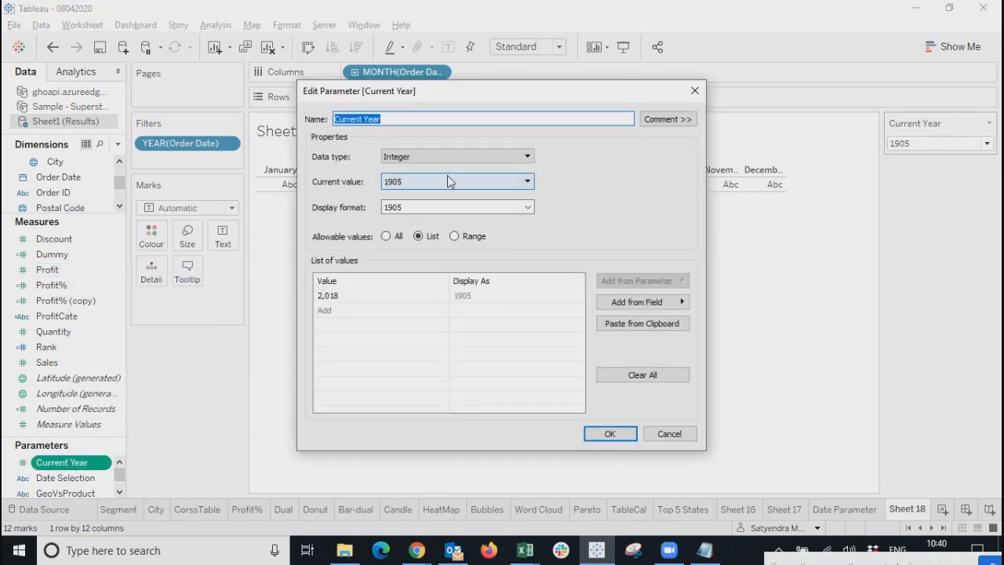
left_click(447, 181)
left_click(447, 181)
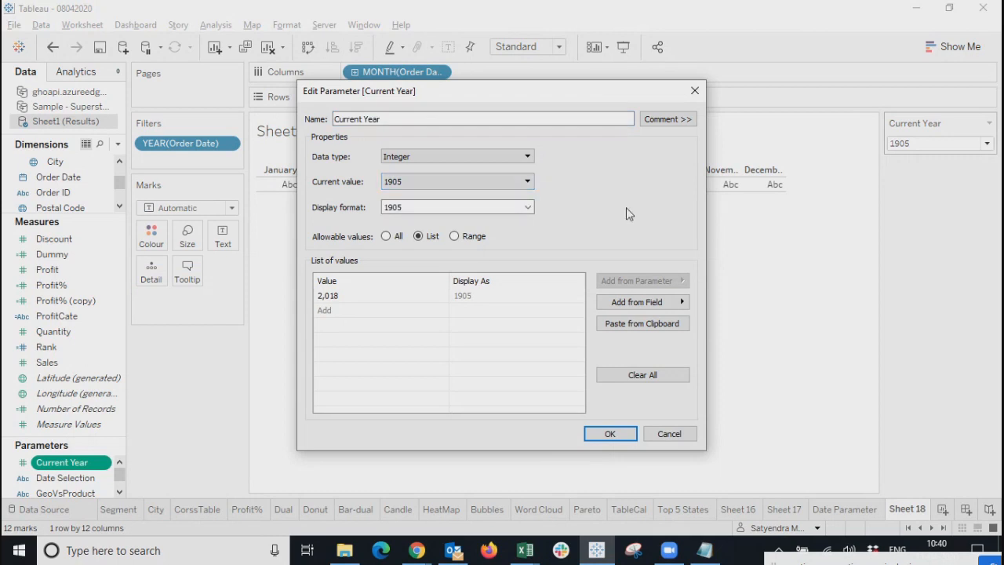
left_click(511, 182)
left_click(477, 159)
left_click(395, 189)
Enter 2016, 2017, 2018 and 2019 as the allowed list values and confirm.
left_click(353, 297)
left_click(354, 296)
type("201")
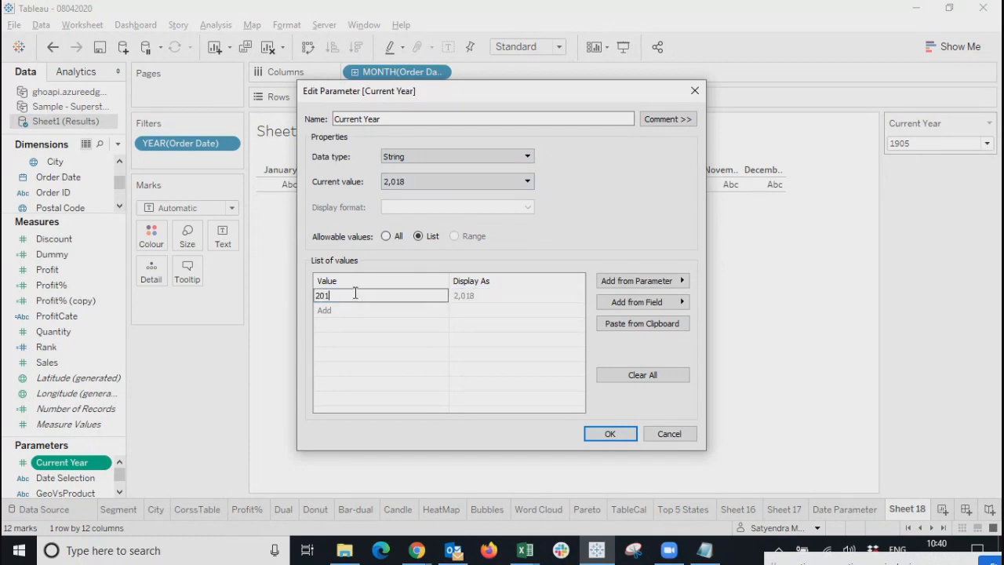
key("Return")
left_click(333, 310)
type("2017")
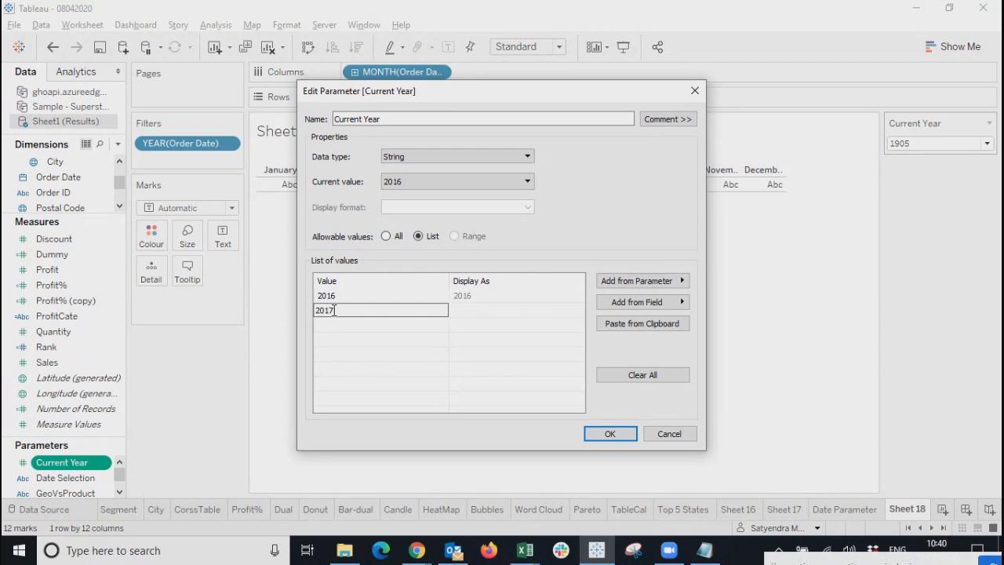
key("Return")
type("2018")
key("Return")
type("2019")
key("Return")
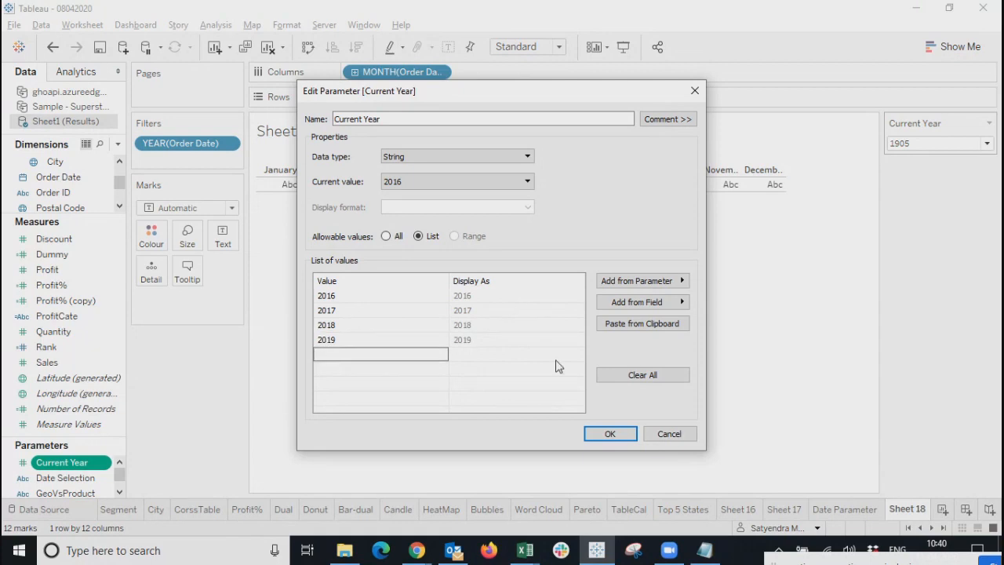
left_click(589, 428)
Try Current Year values 2016 and 2017, leaving the control set to 2018.
left_click(949, 144)
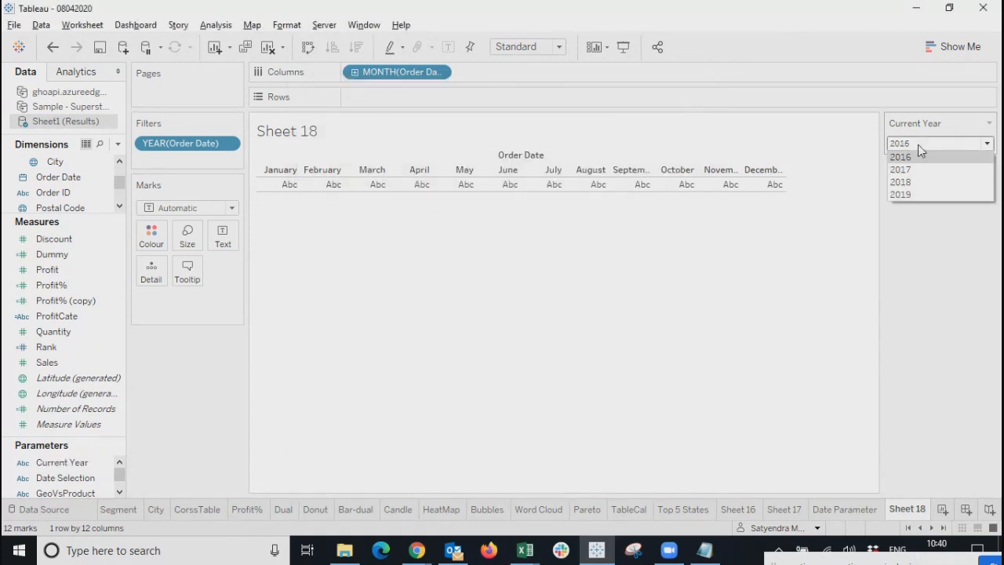
left_click(921, 158)
left_click(919, 146)
left_click(919, 169)
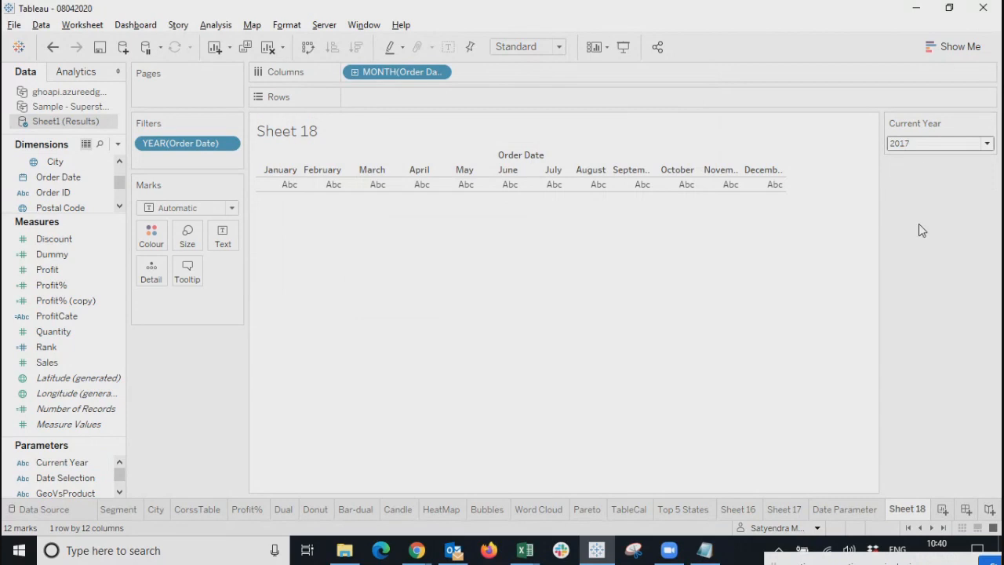
left_click(921, 145)
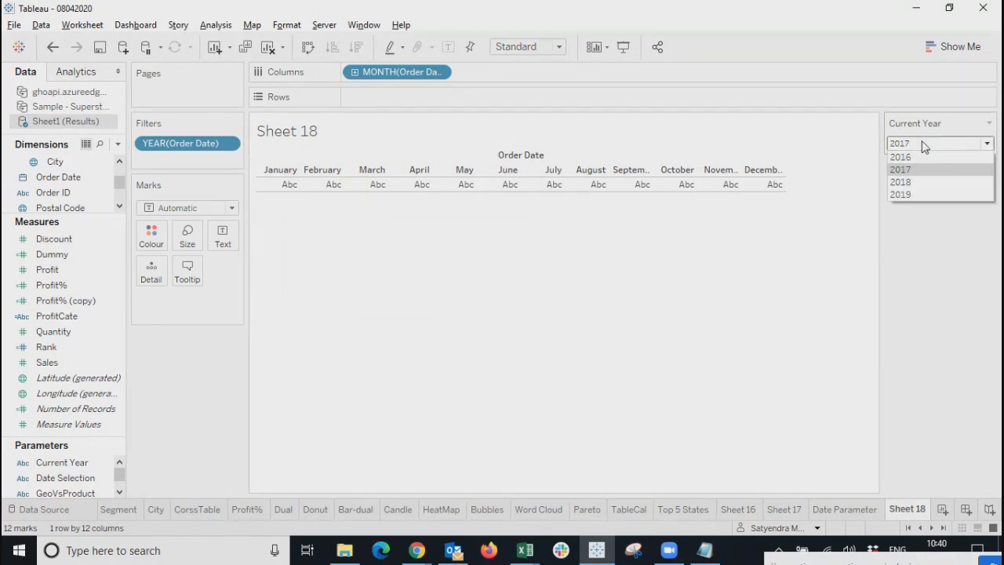
left_click(924, 181)
left_click(910, 144)
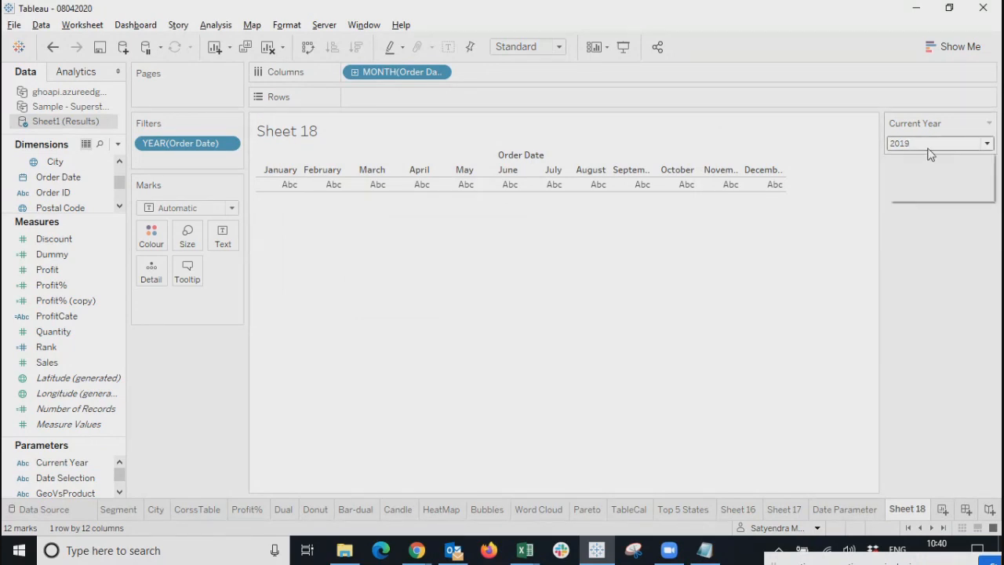
left_click(926, 182)
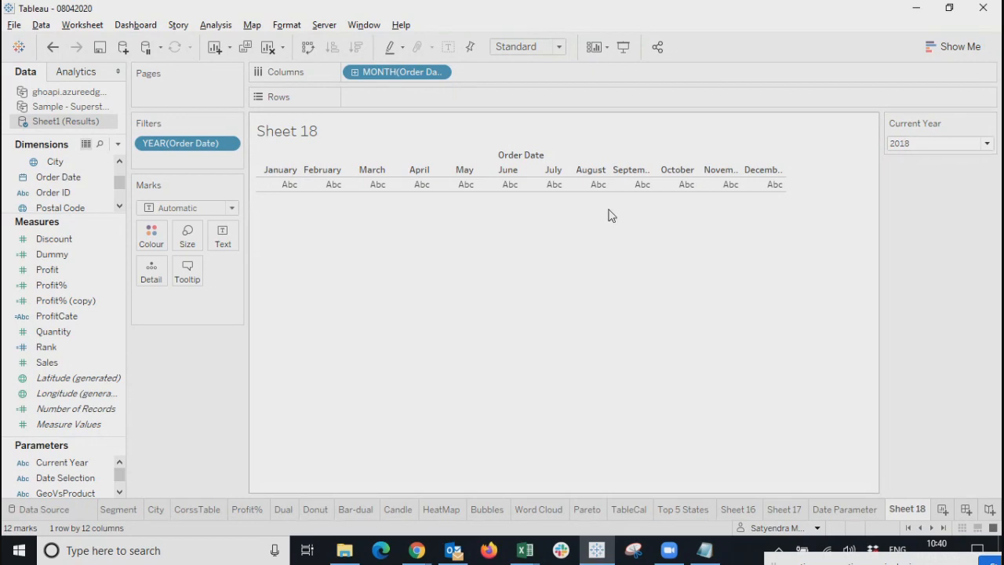
left_click(118, 144)
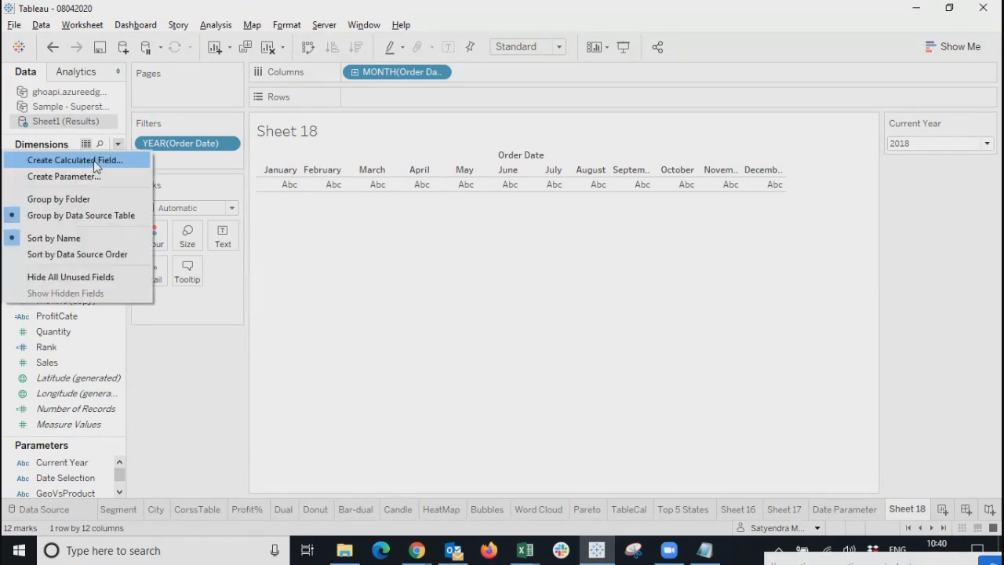
Create a calculated field CurVsPre whose formula begins if [Current Year]='2017'.
left_click(94, 161)
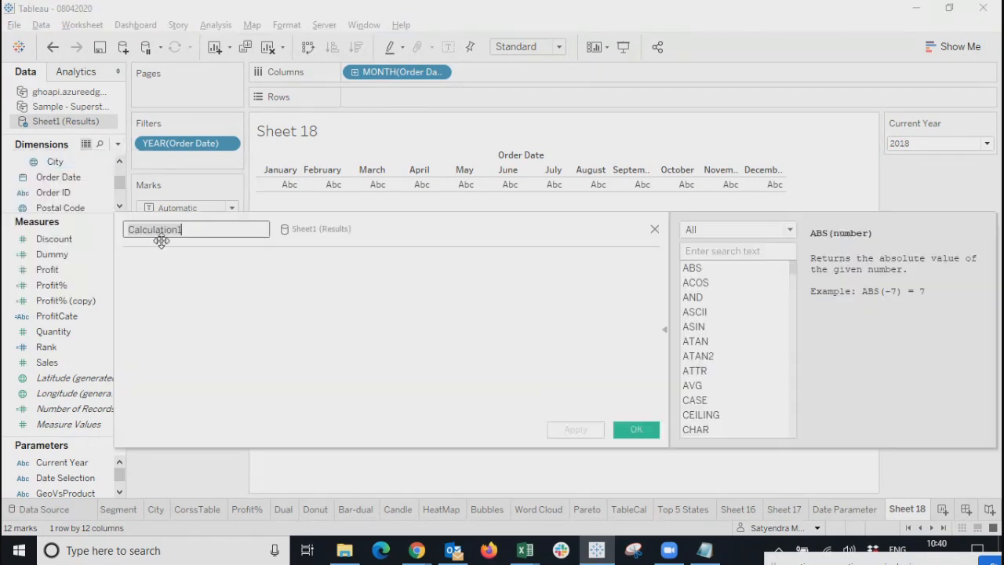
type("CurVs")
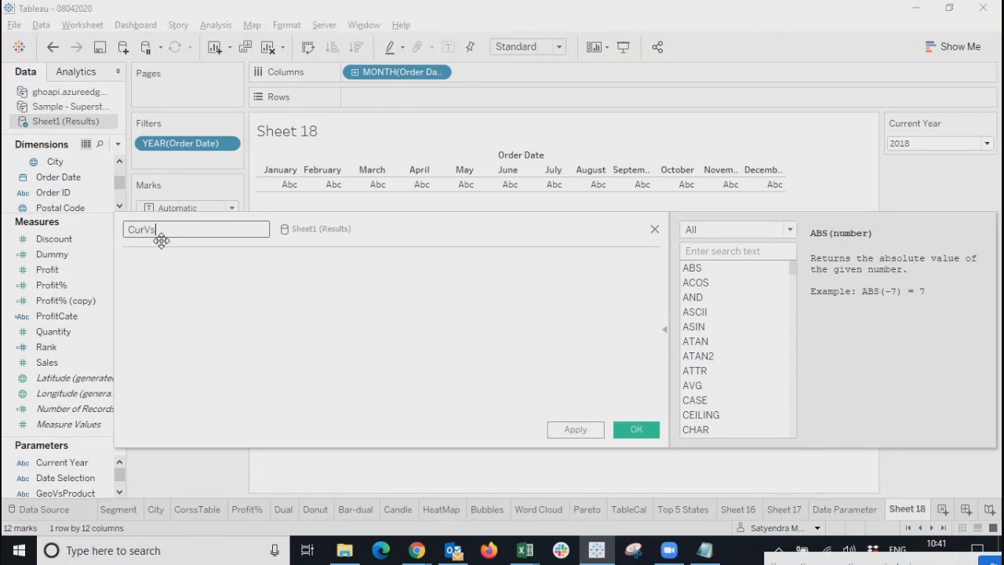
type("Pre")
left_click(220, 351)
type("if cu")
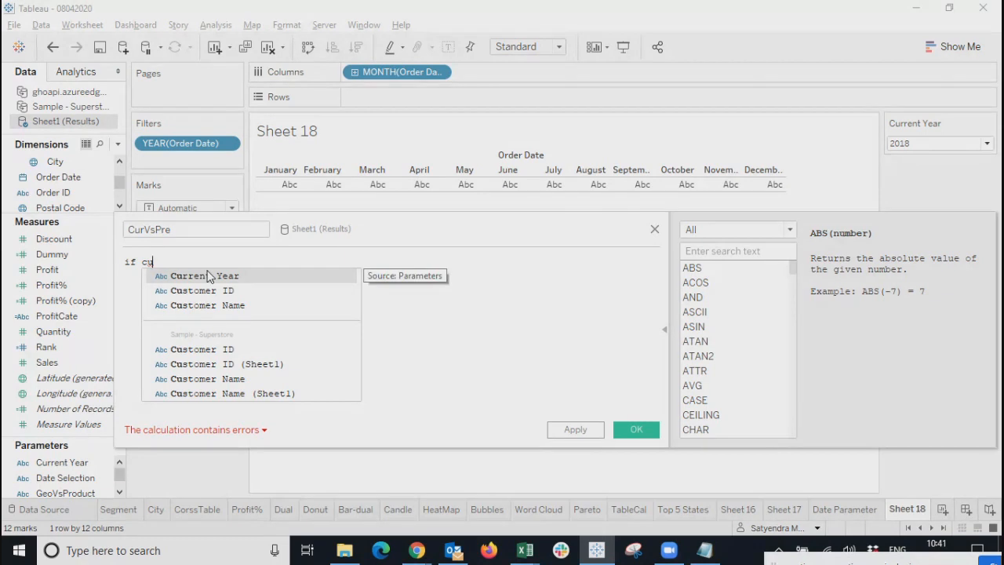
left_click(208, 275)
type("=")
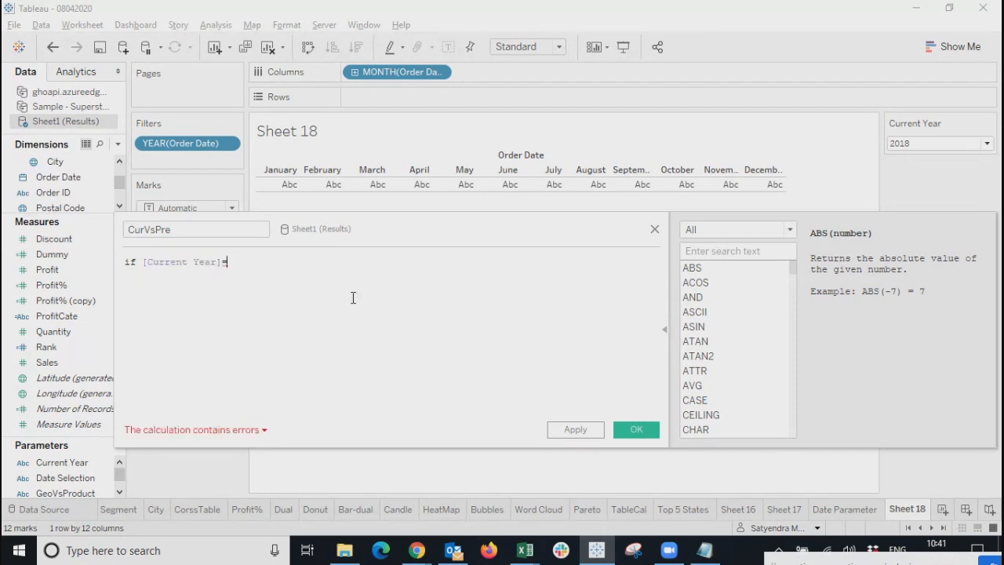
type("'2017")
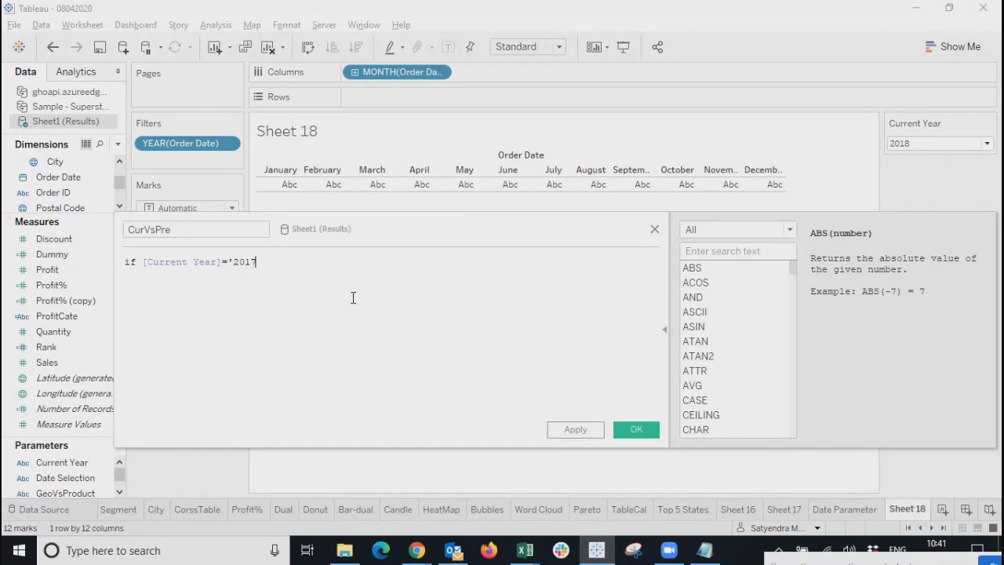
type("' th")
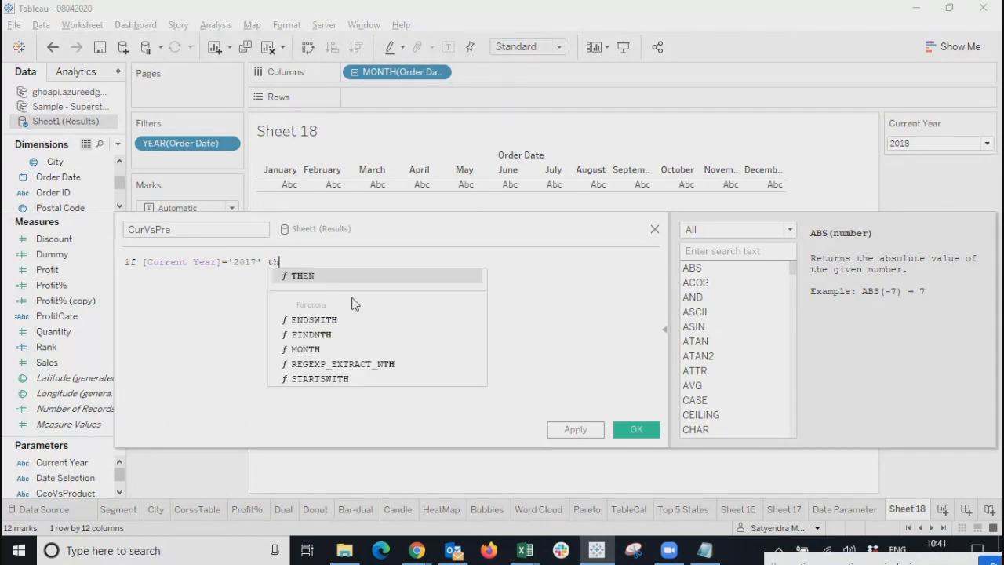
type("en '201")
key("BackSpace")
key("BackSpace")
key("BackSpace")
key("BackSpace")
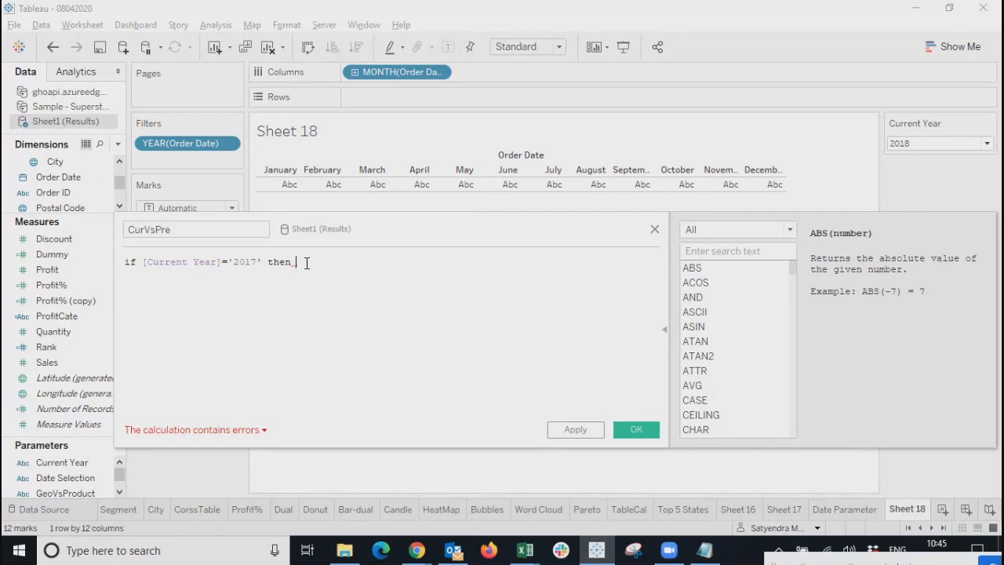
key("BackSpace")
key("BackSpace")
key("BackSpace")
key("BackSpace")
key("BackSpace")
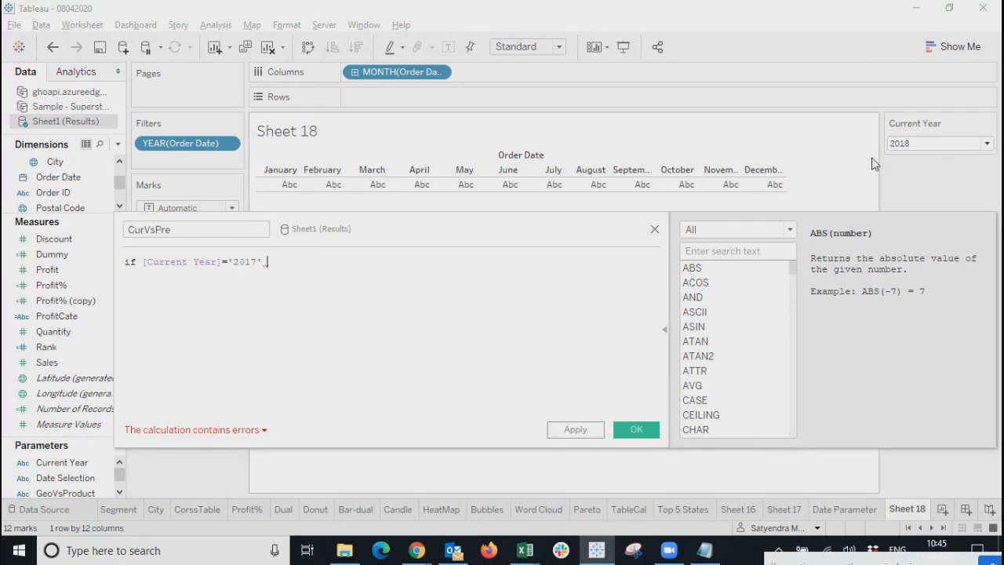
Cycle Current Year through 2017, 2016 and 2018, ending on 2019.
left_click(954, 147)
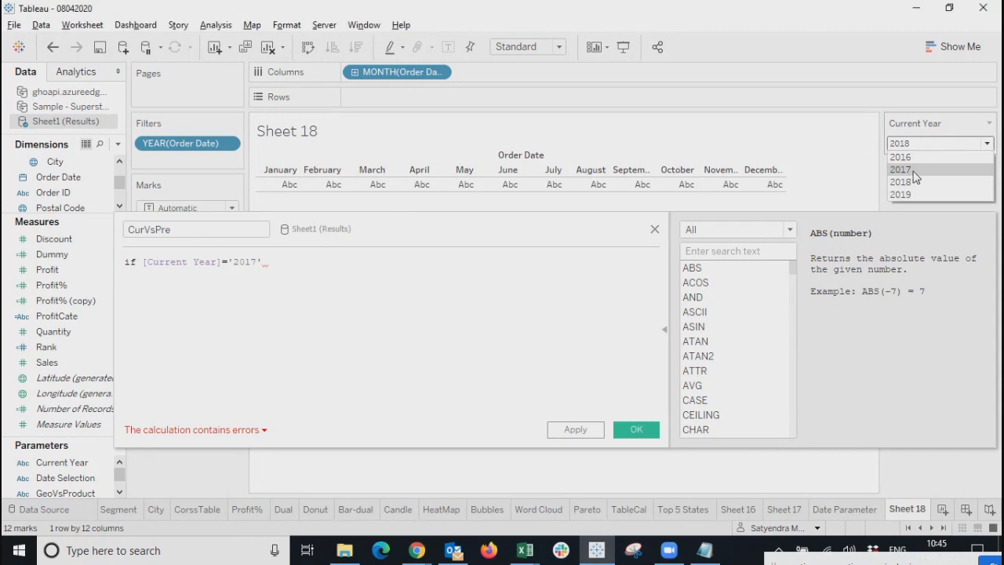
left_click(914, 171)
left_click(933, 145)
left_click(919, 164)
left_click(931, 145)
left_click(914, 157)
left_click(922, 143)
left_click(918, 183)
left_click(926, 145)
left_click(919, 195)
Remove the hard-coded '2017' comparison from the CurVsPre formula.
left_click(299, 257)
type("then")
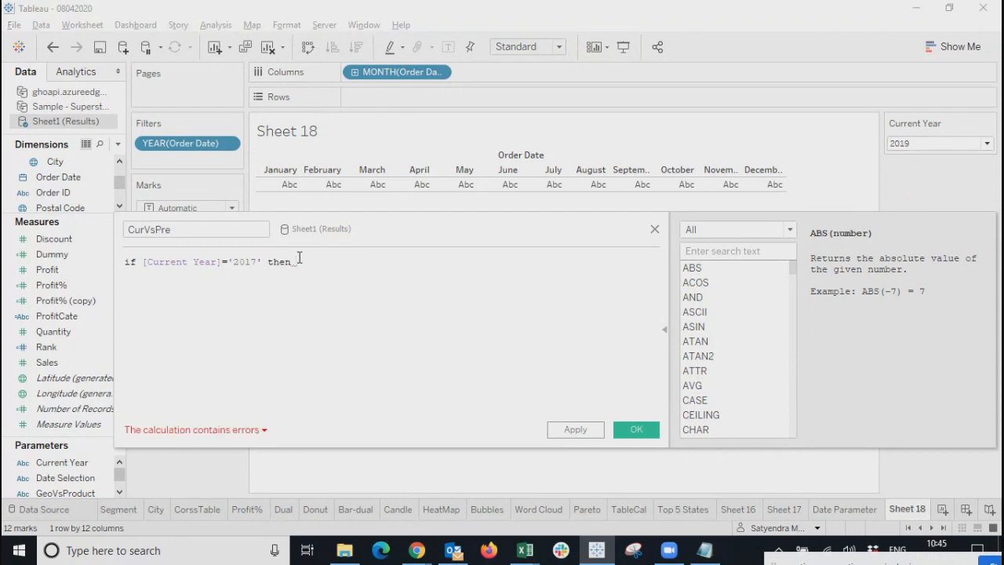
key("BackSpace")
key("BackSpace")
key("BackSpace")
key("BackSpace")
key("BackSpace")
key("BackSpace")
key("BackSpace")
key("BackSpace")
key("BackSpace")
key("BackSpace")
key("BackSpace")
key("BackSpace")
Compare Current Year with str(year([Order Date])), returning 1, otherwise 0.
type("year")
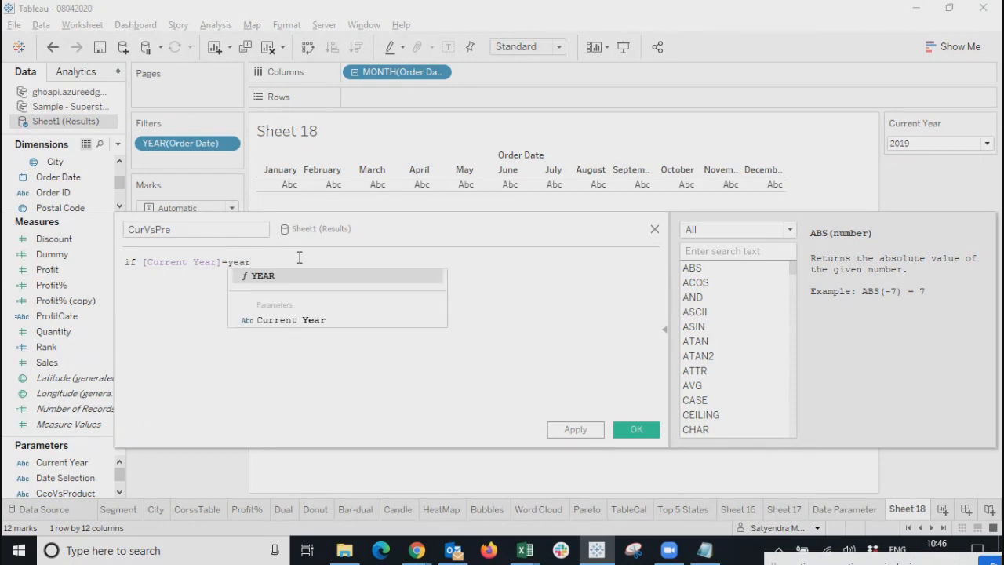
type("(order")
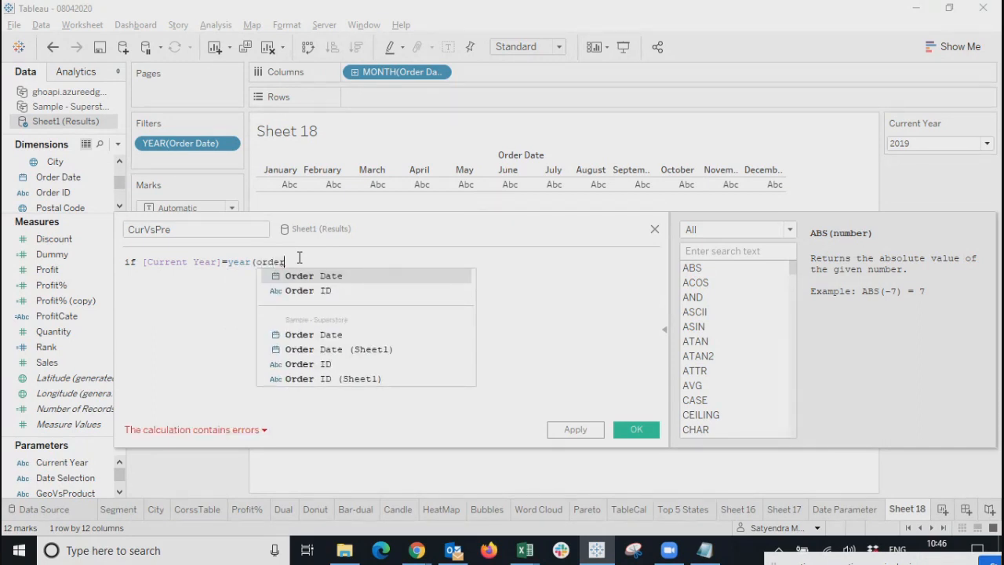
key("Return")
type(")")
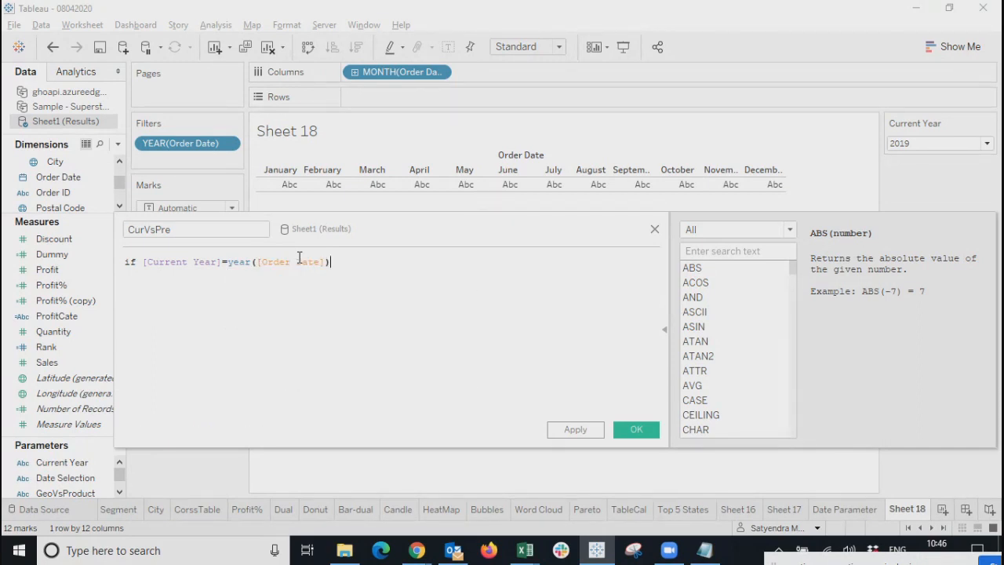
left_click(228, 261)
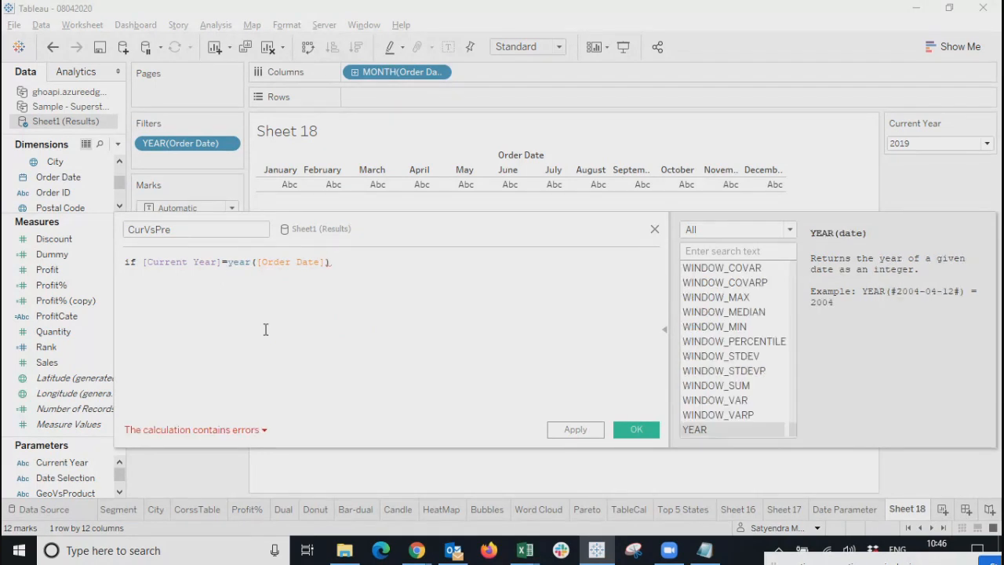
type("str(")
key("End")
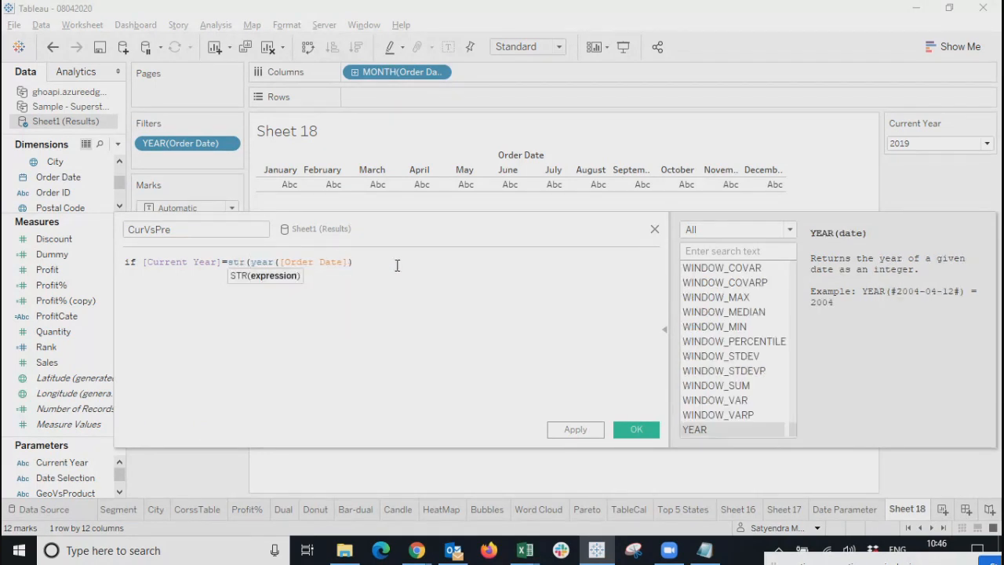
type(")")
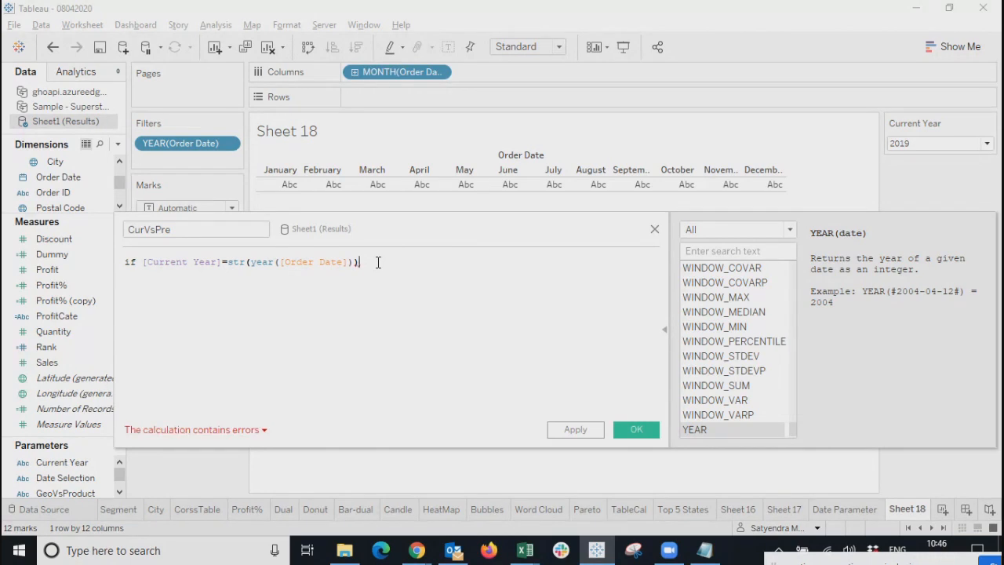
type(" then 1 els")
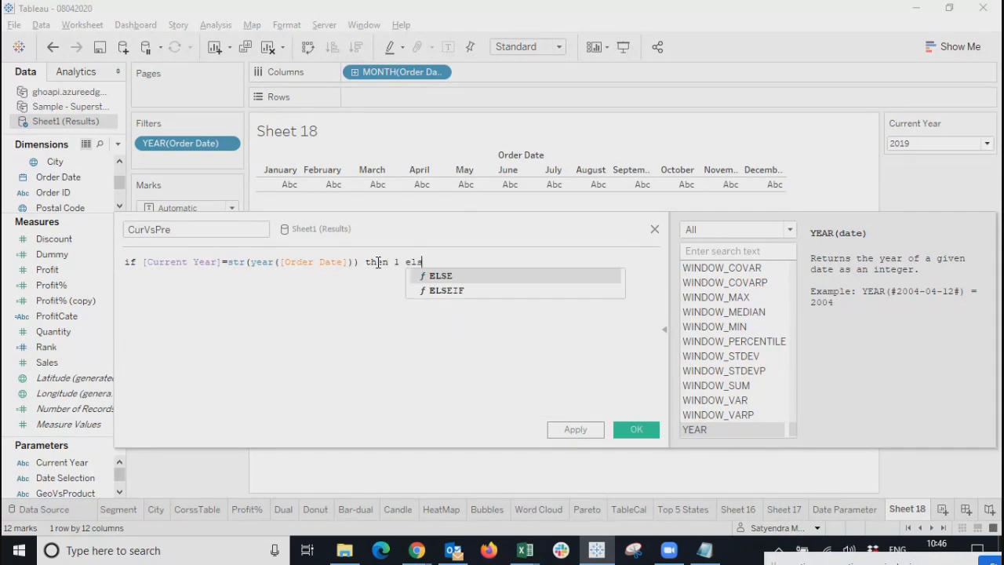
type("e 0")
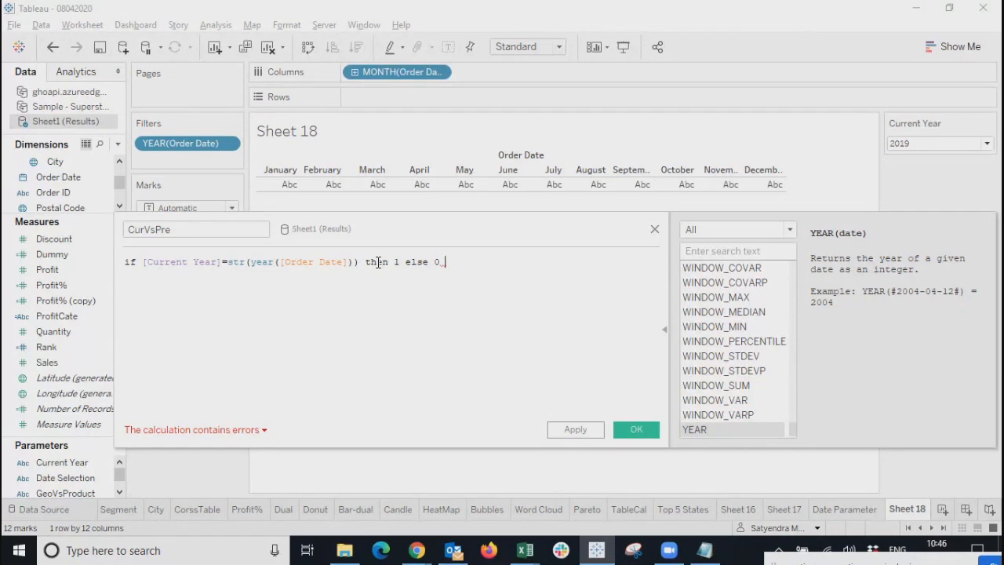
Close the IF statement with END and check that the calculation is valid.
type("end")
key("Return")
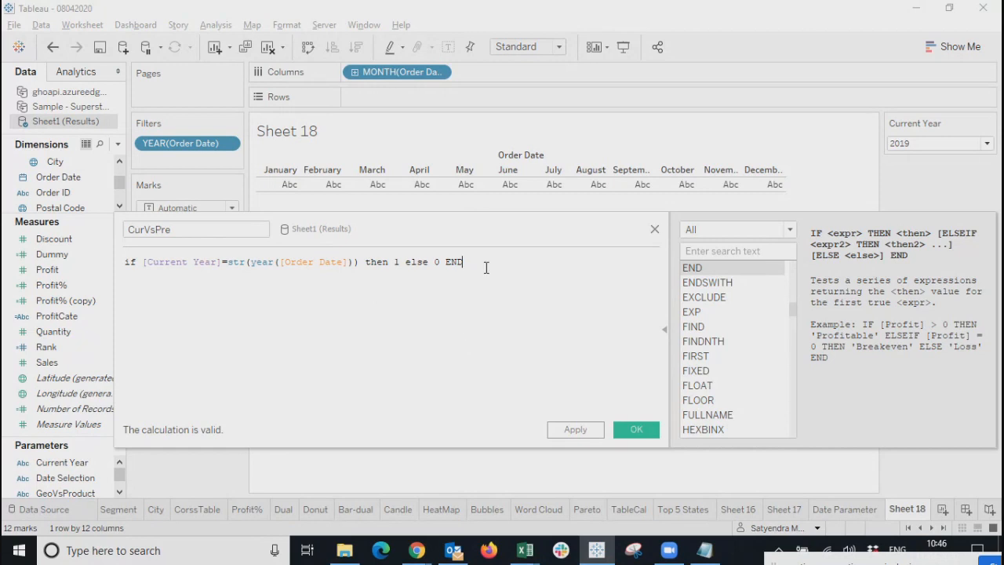
key("Return")
left_click_drag(126, 265, 243, 275)
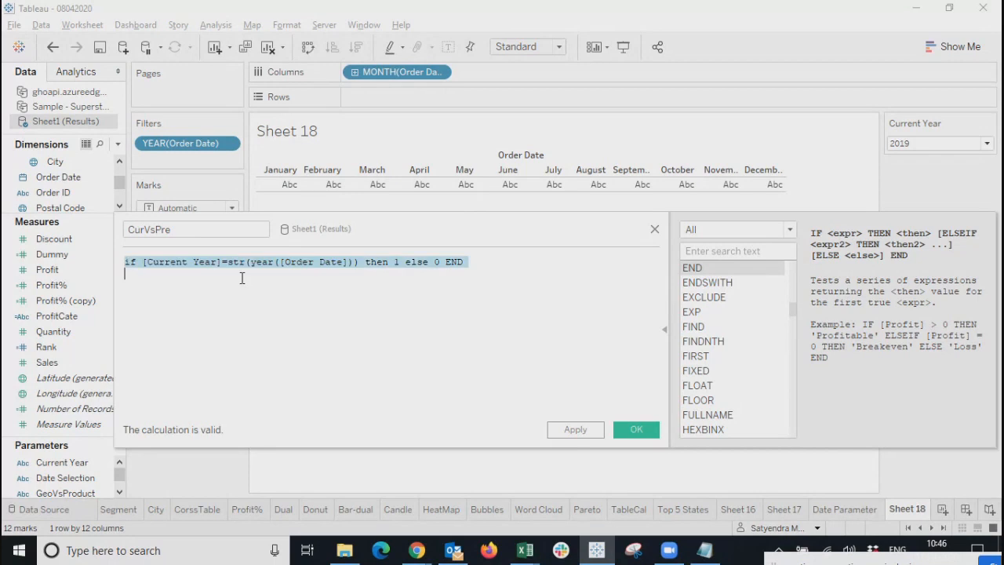
left_click(495, 292)
left_click(172, 263)
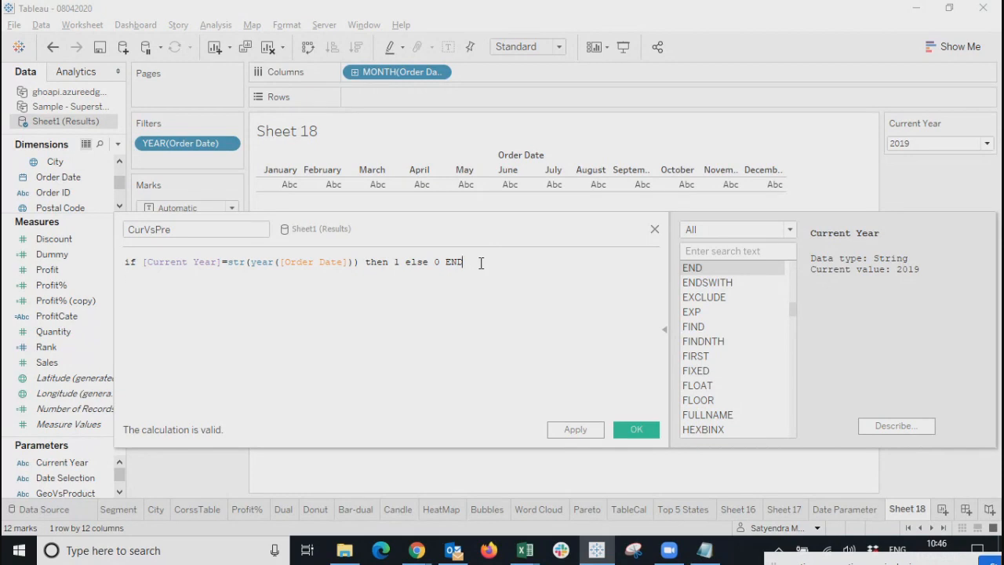
Add an elseif and paste a copy of the Current Year comparison below it.
left_click(429, 261)
type("if")
key("Return")
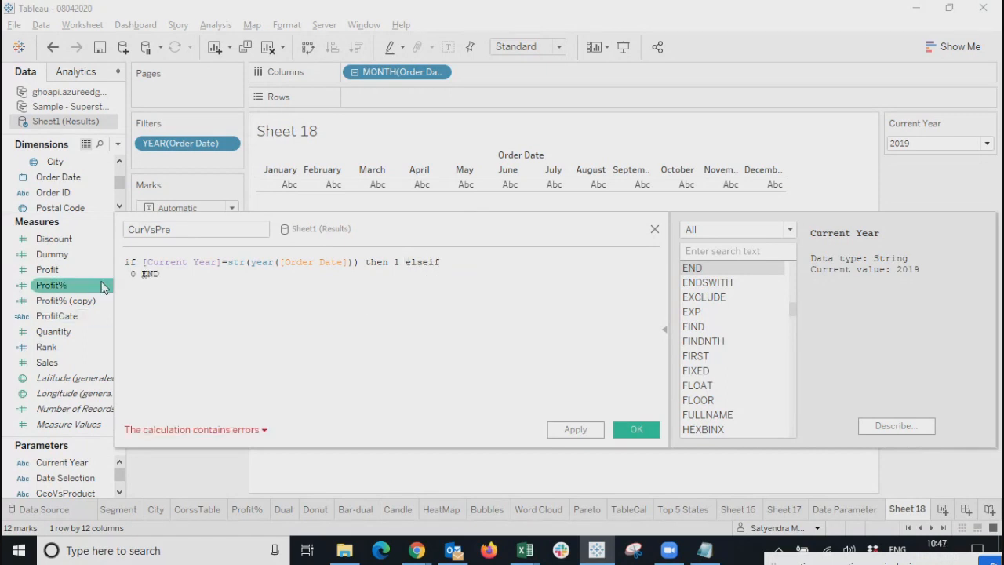
left_click_drag(143, 262, 359, 262)
key("ctrl+c")
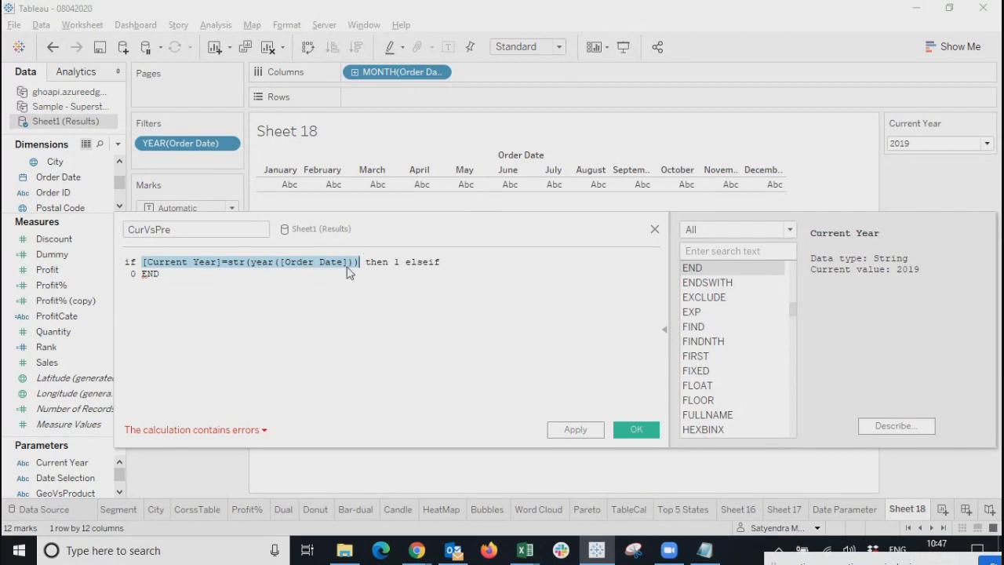
left_click(451, 261)
key("Return")
key("ctrl+v")
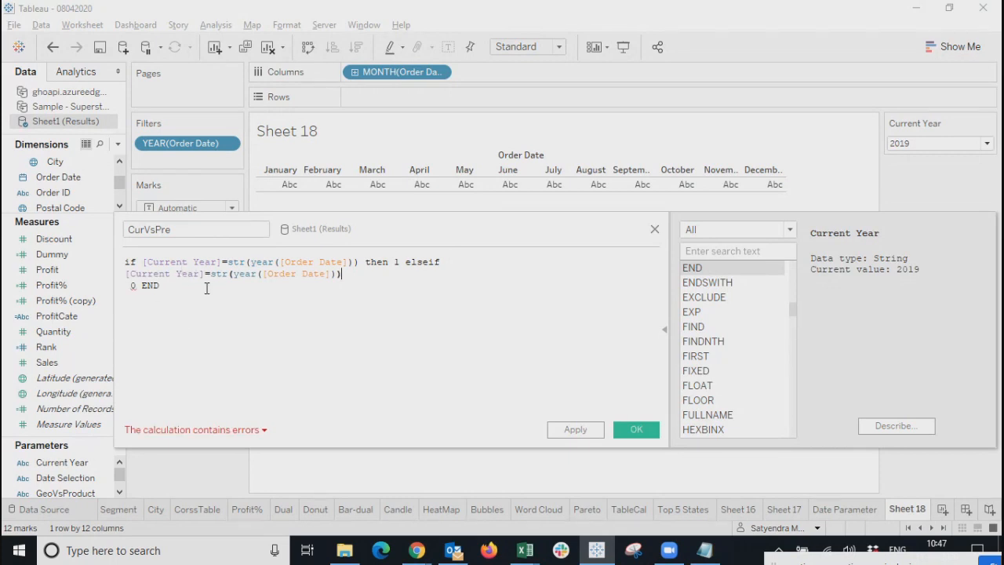
Compare against year([Order Date])-1, returning 1, otherwise 0, and delete the leftover 0 END.
left_click(338, 276)
type("-1")
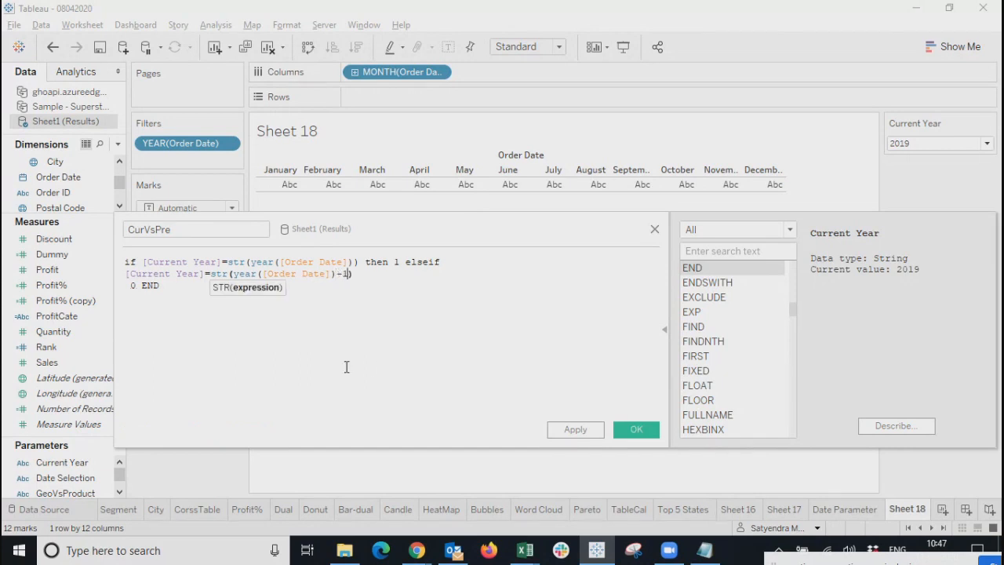
left_click(390, 276)
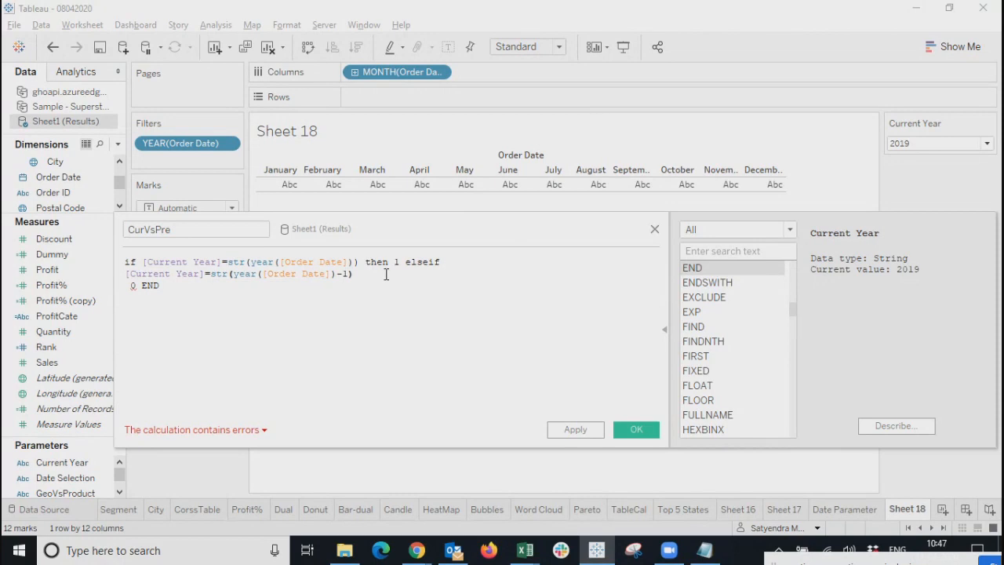
type("th")
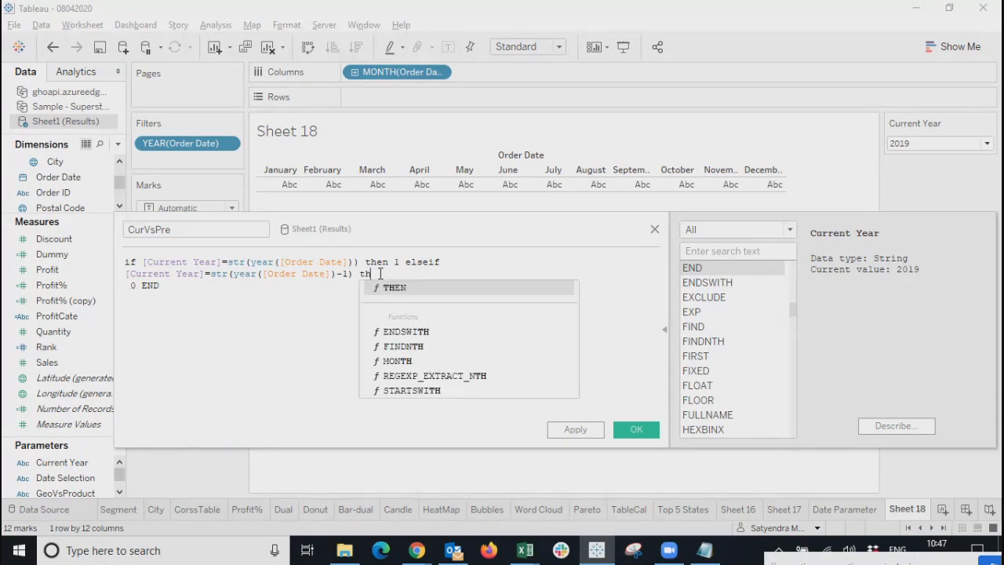
type("en 1 else 0 end")
key("shift+Down")
key("shift+Down")
key("BackSpace")
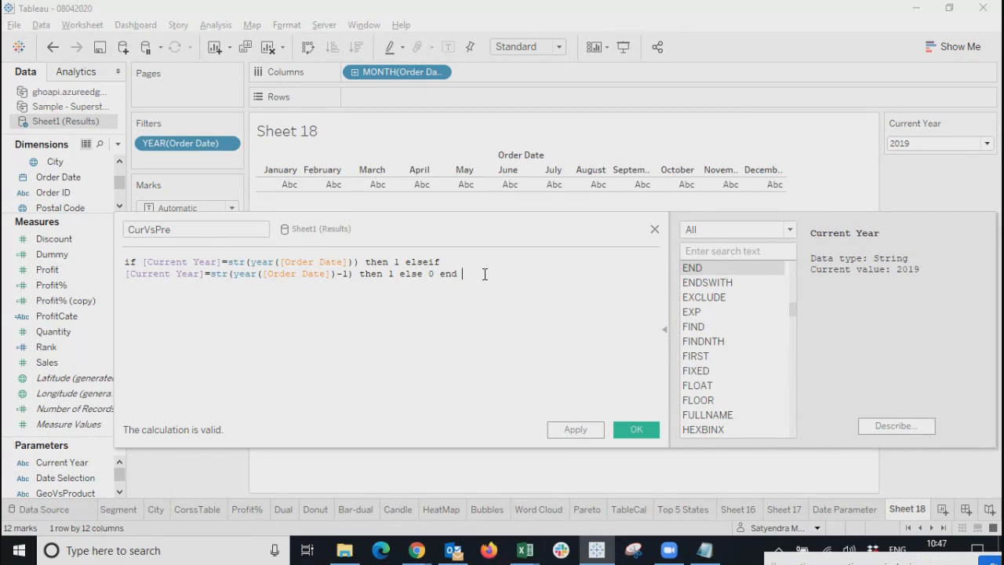
Select the elseif condition and try adding -1 after [Current Year], then undo it.
left_click(399, 263)
left_click(395, 277)
left_click(210, 274)
left_click_drag(351, 275, 122, 276)
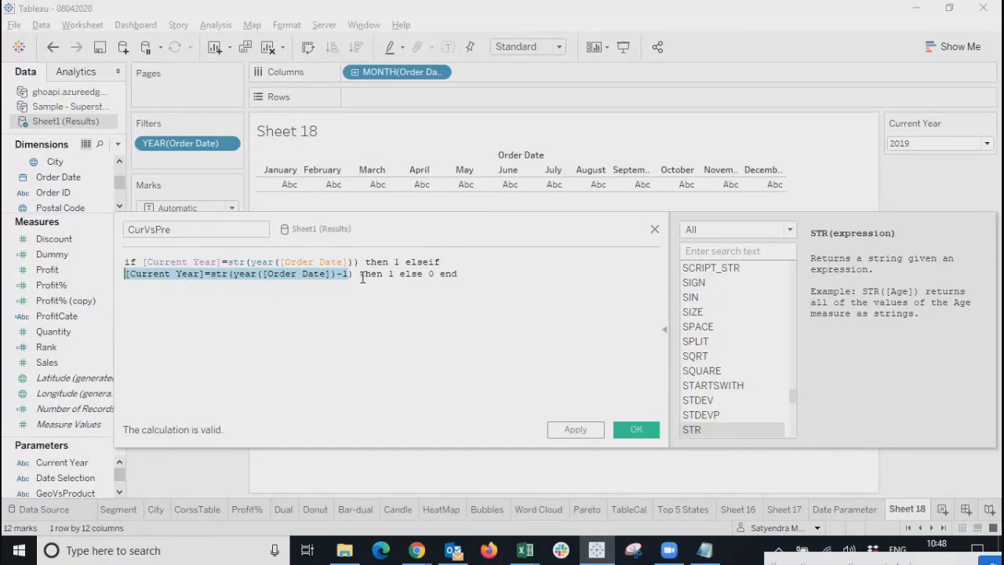
left_click(197, 329)
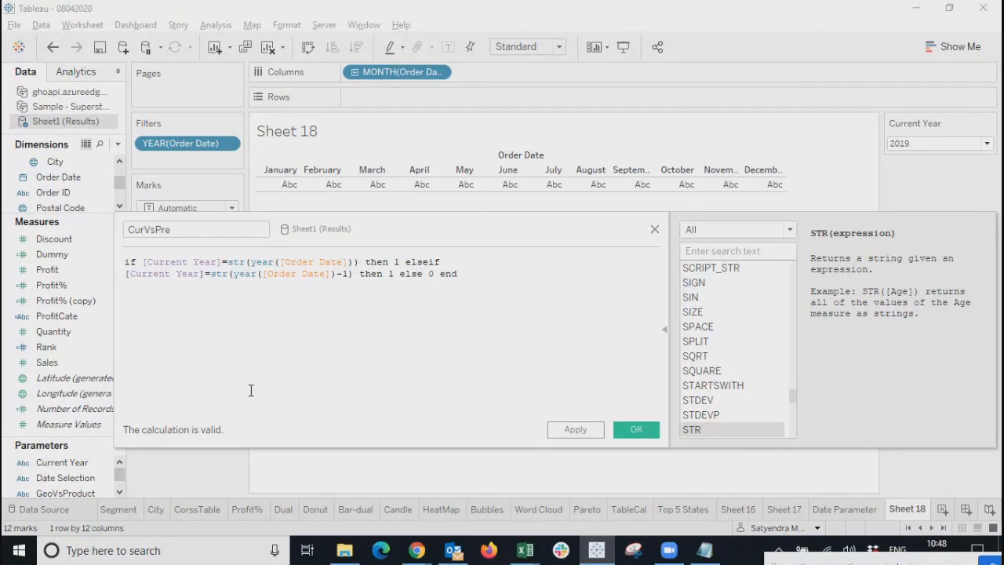
type("-1")
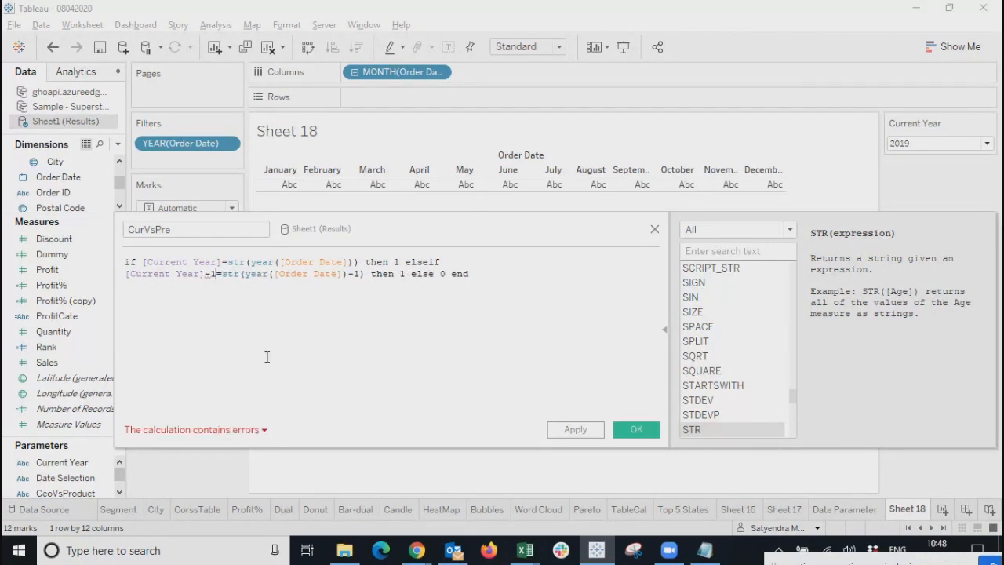
key("BackSpace")
key("BackSpace")
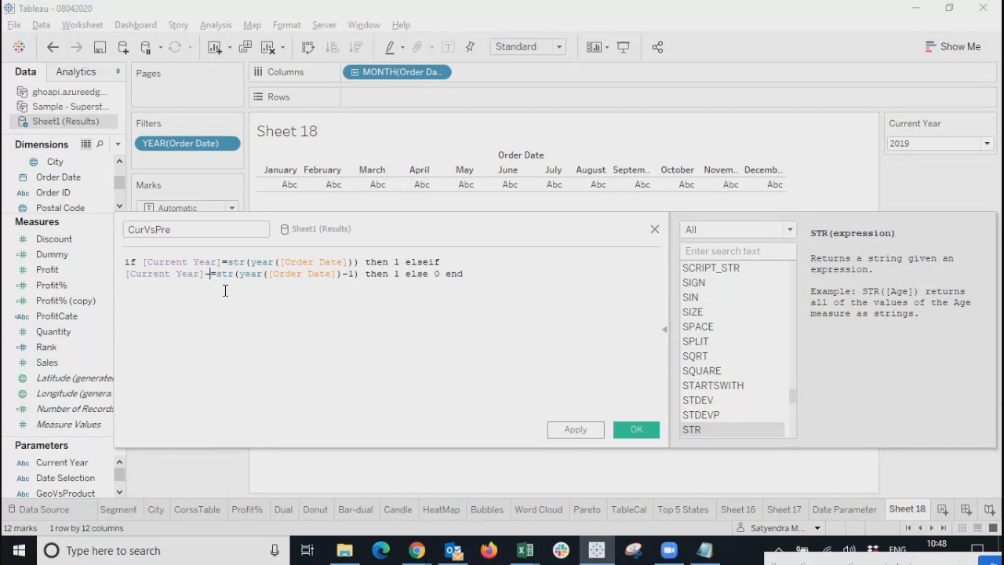
key("Left")
key("Left")
key("Left")
key("Left")
key("Left")
key("Left")
key("Left")
key("Left")
key("Left")
key("Left")
key("Left")
key("Left")
key("Left")
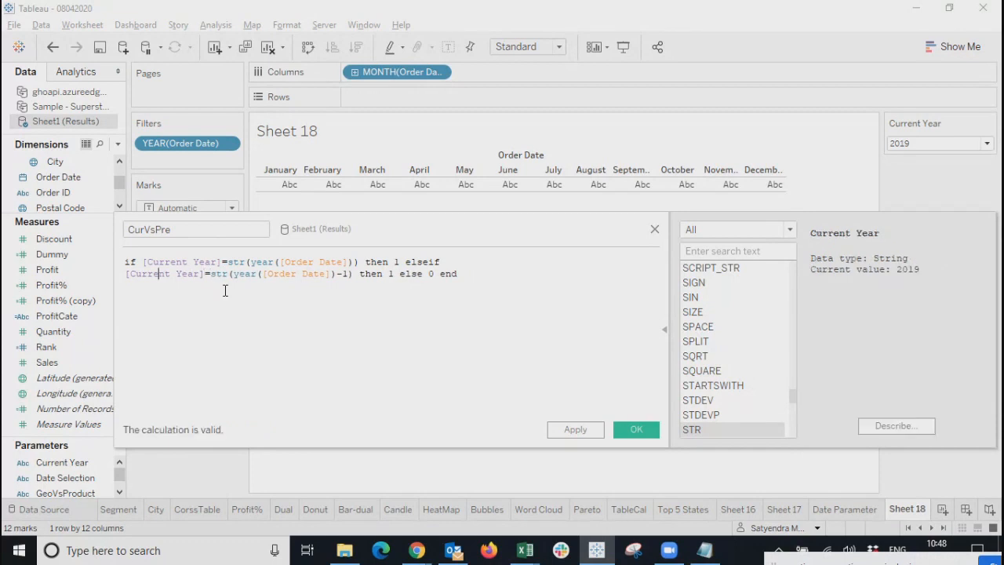
Rewrite the left side as str(int([Current Year])-1) and confirm the calculation is valid.
type("in")
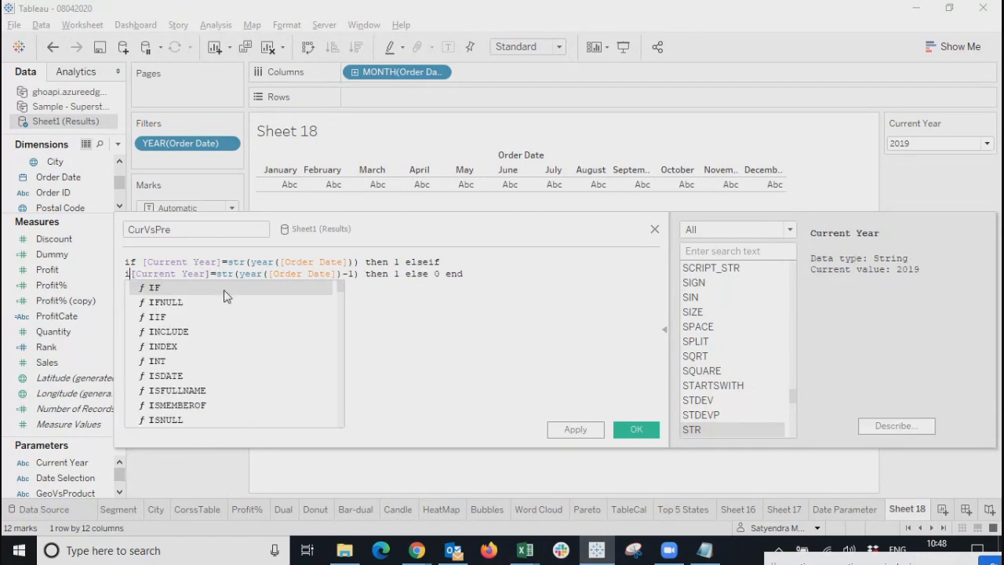
type("t")
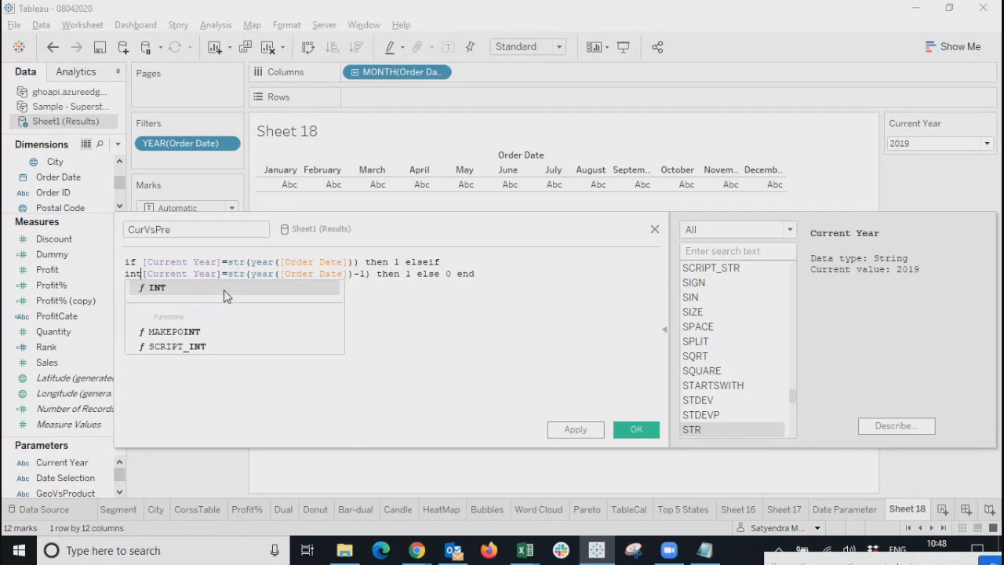
type("(")
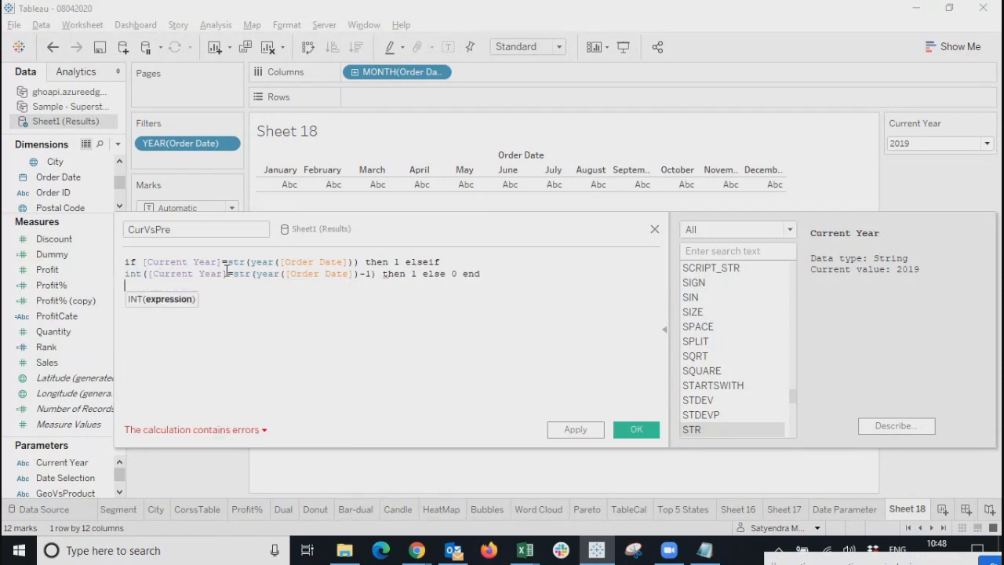
key("BackSpace")
type(")-1")
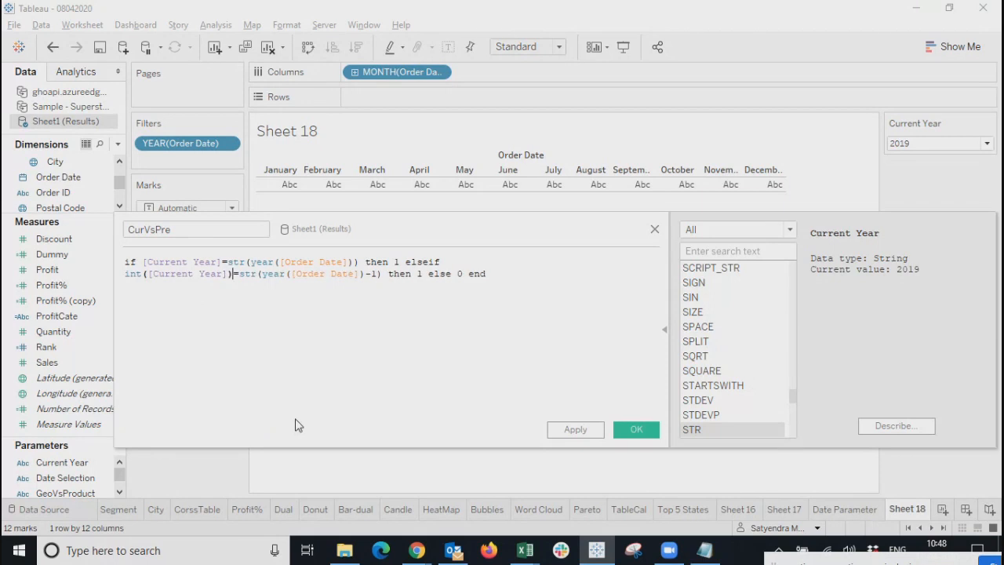
left_click(137, 336)
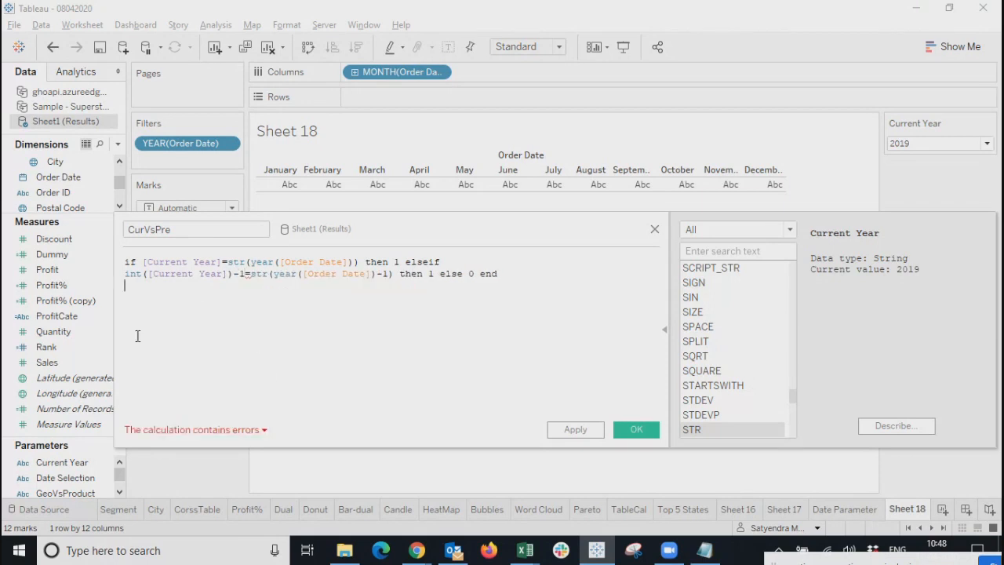
left_click(126, 276)
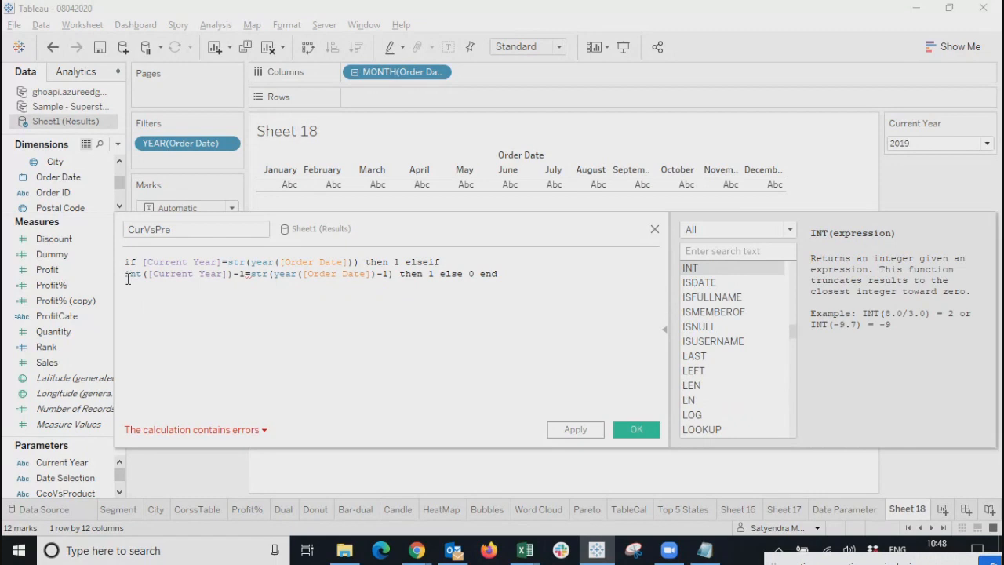
type("str(")
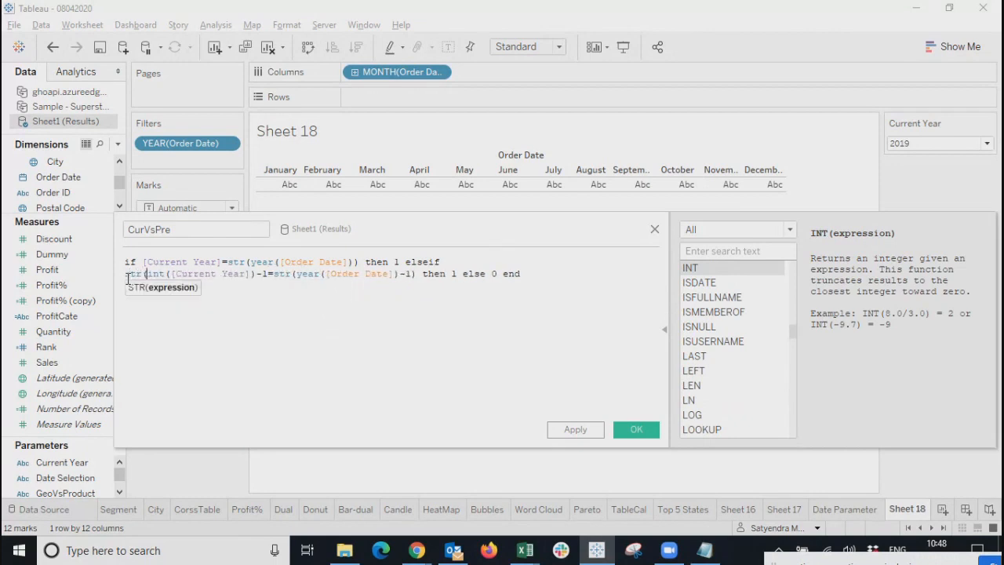
left_click(268, 273)
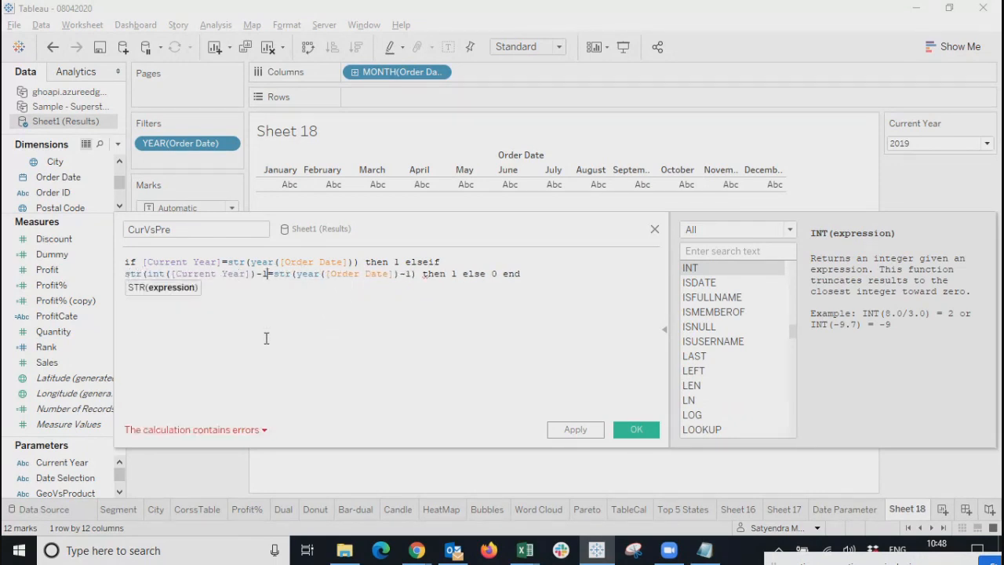
type(")")
left_click(418, 392)
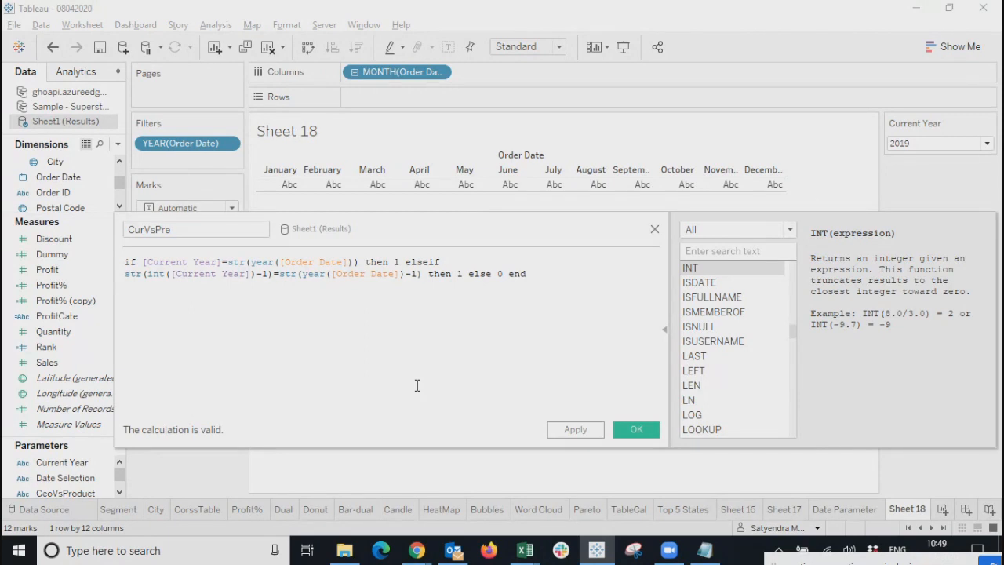
Save the CurVsPre calculation and drag it from Measures toward the Filters shelf.
left_click(939, 152)
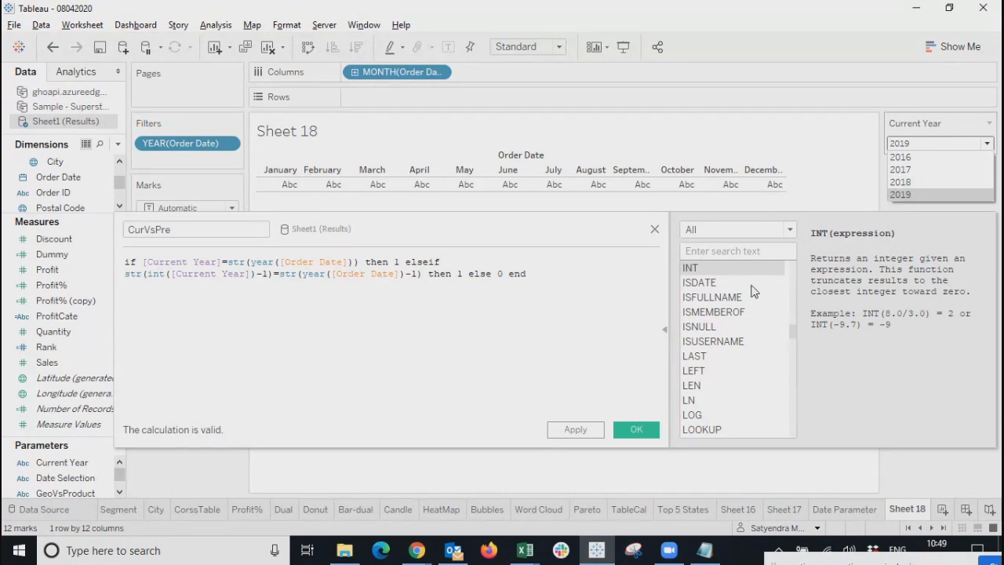
left_click(430, 336)
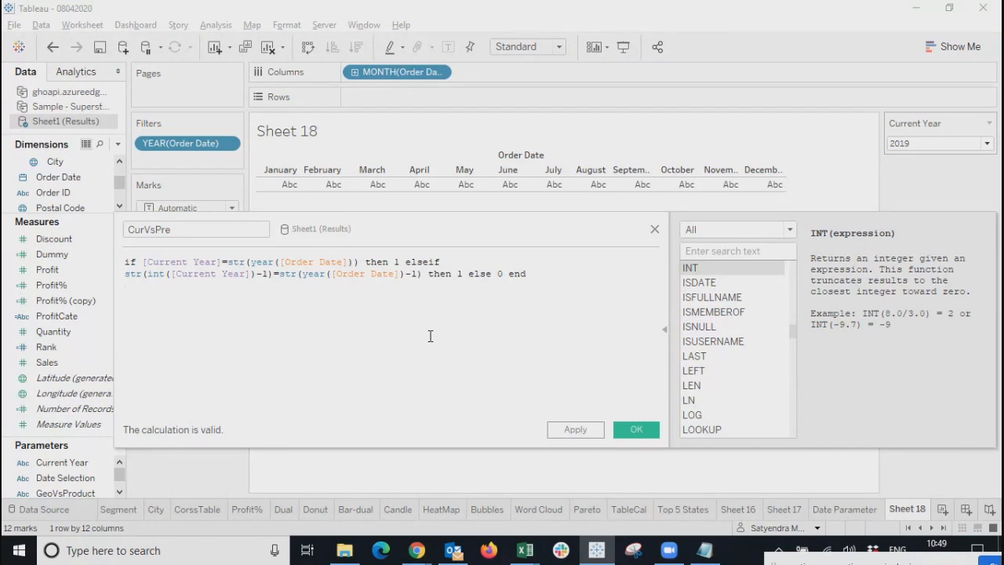
left_click(575, 430)
left_click(637, 430)
left_click_drag(82, 228, 49, 227)
Review the CurVsPre formula, then convert CurVsPre to a discrete field.
right_click(49, 227)
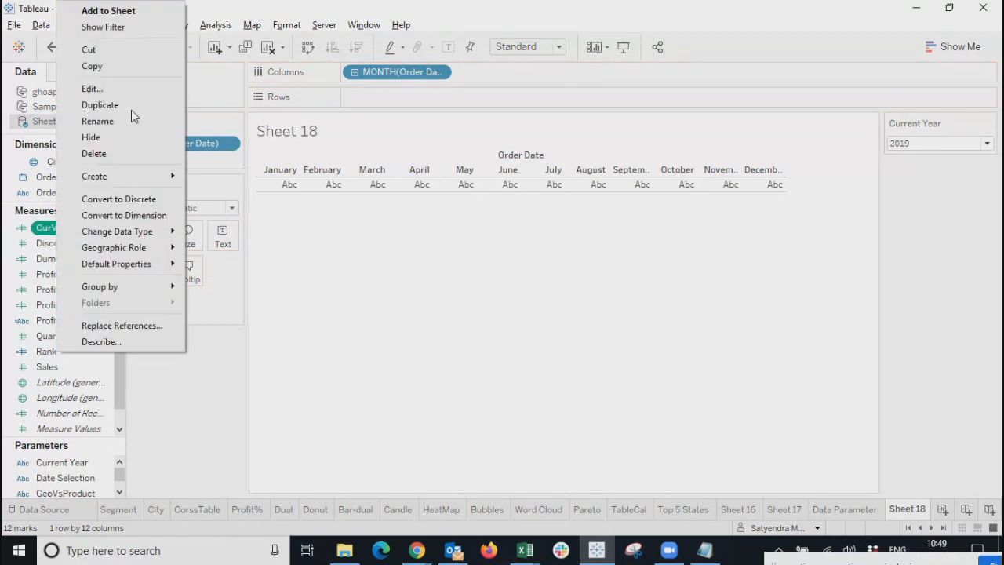
left_click(109, 88)
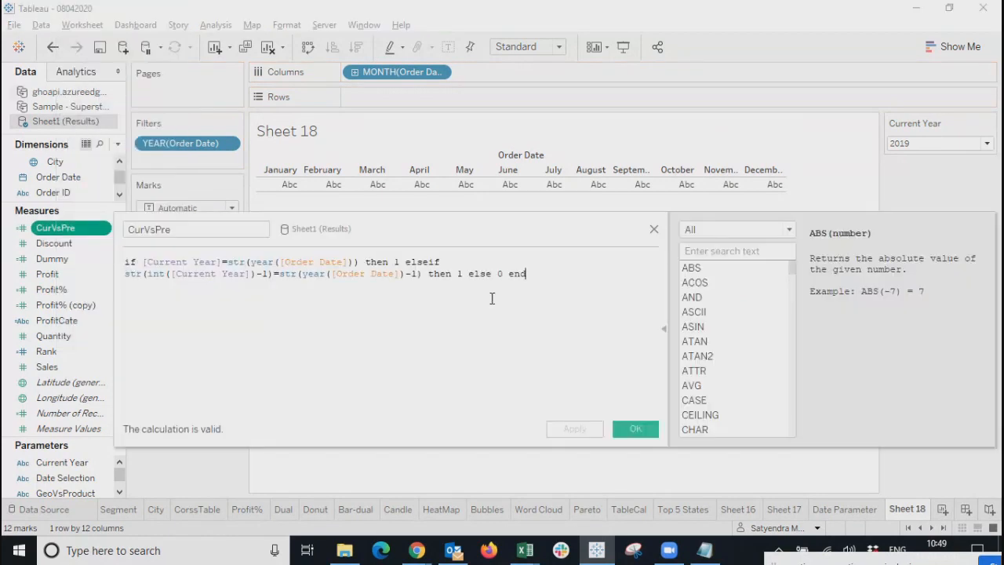
left_click(654, 229)
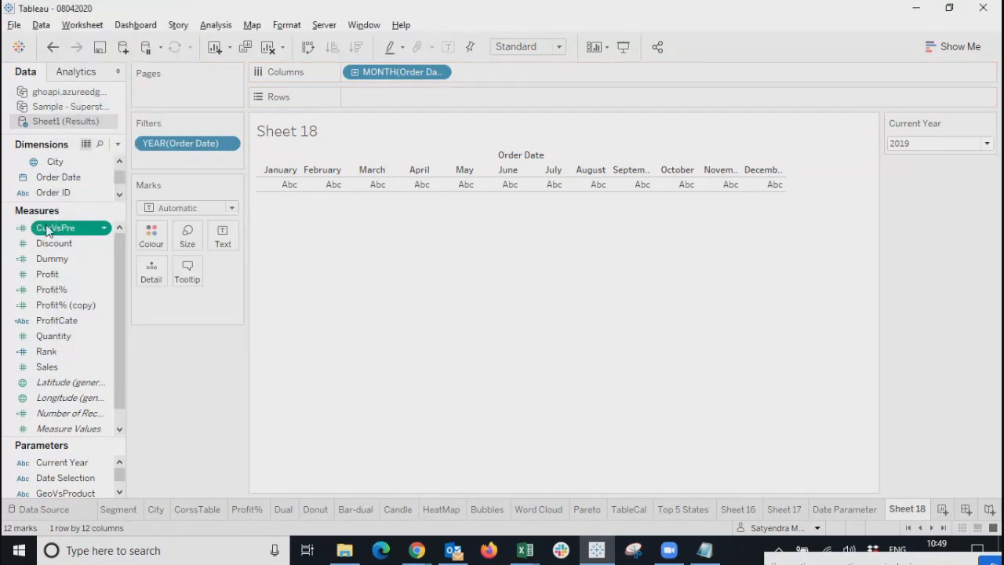
left_click(104, 228)
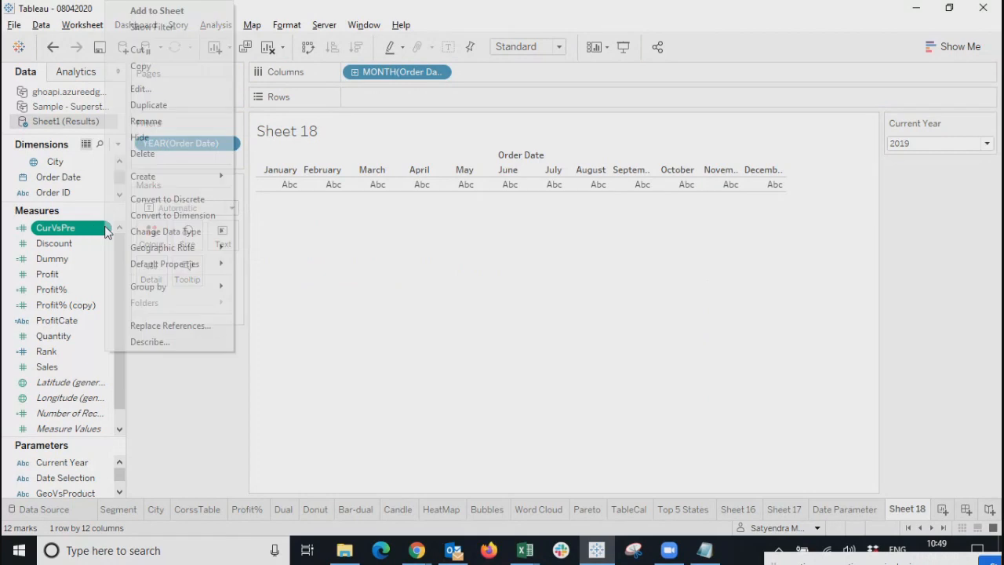
left_click(174, 205)
Filter Sheet 18 to keep only CurVsPre value 1.
left_click_drag(67, 228, 186, 160)
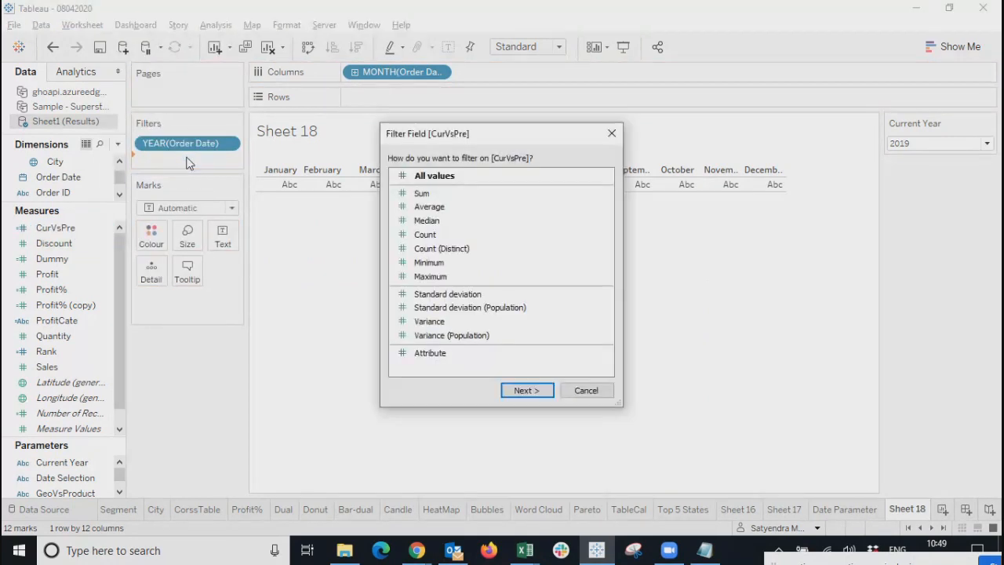
left_click(523, 394)
left_click(362, 178)
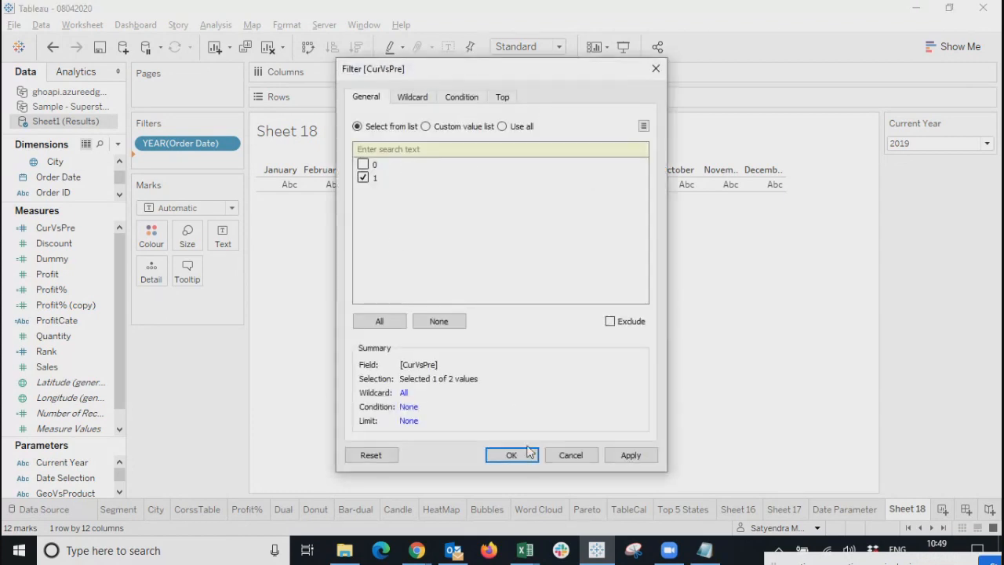
left_click(511, 456)
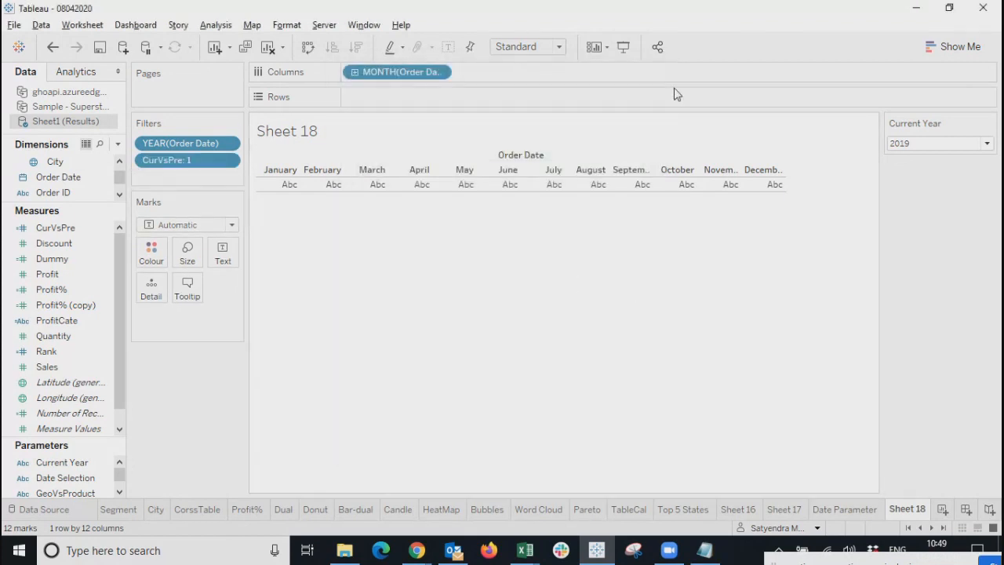
Set the Current Year parameter to 2018 and drag Order Date onto Rows.
left_click(931, 144)
left_click(922, 168)
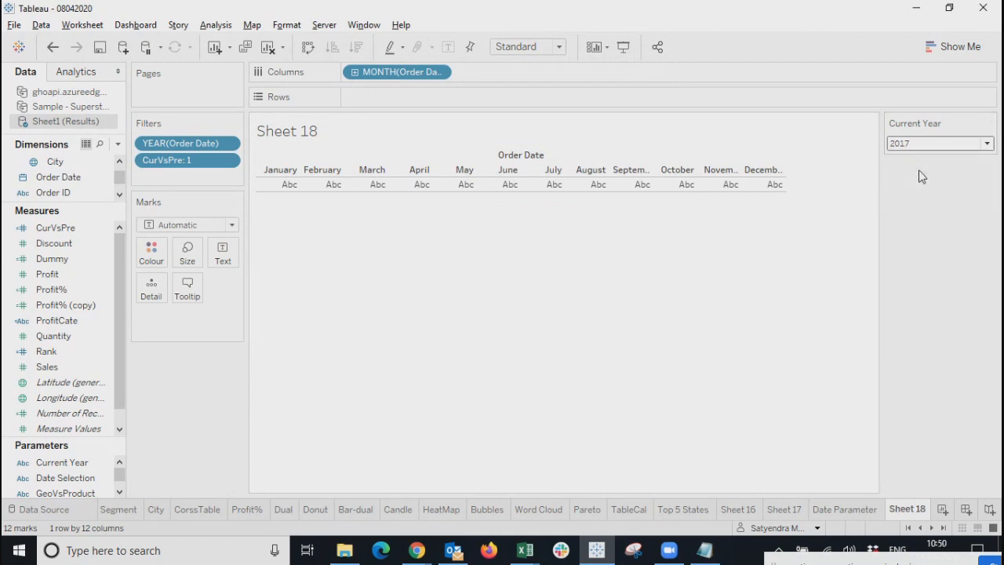
left_click(924, 146)
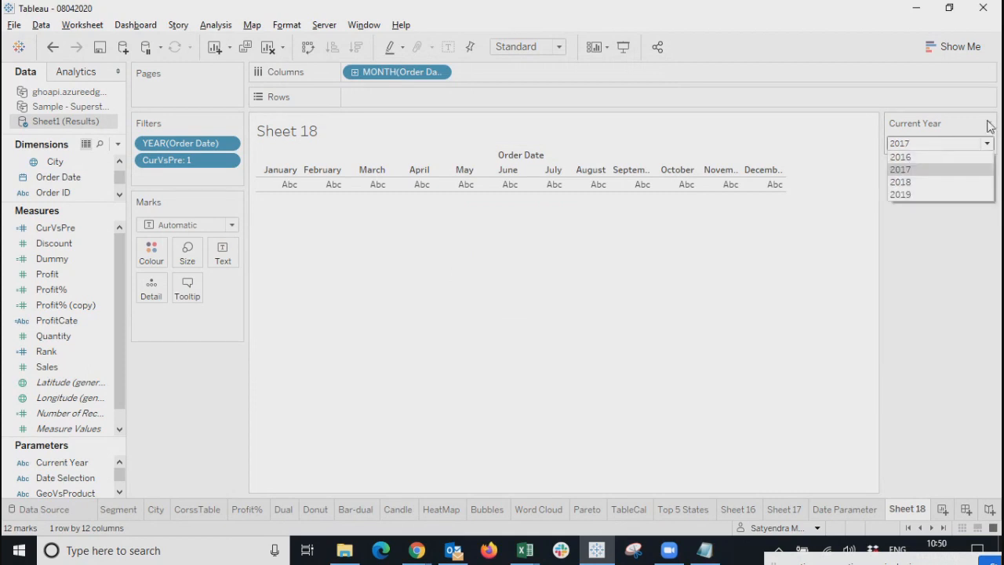
left_click(922, 181)
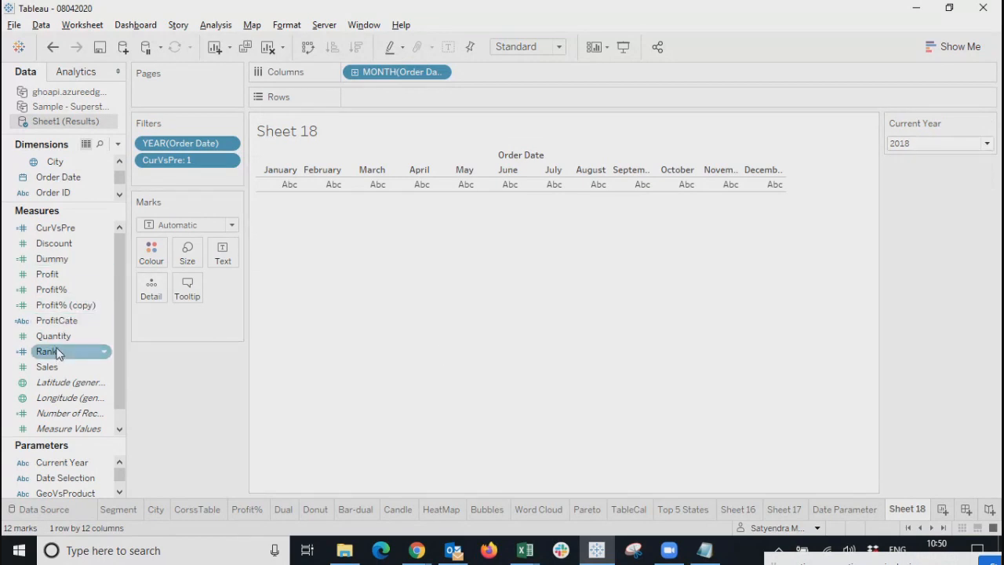
left_click_drag(58, 176, 410, 98)
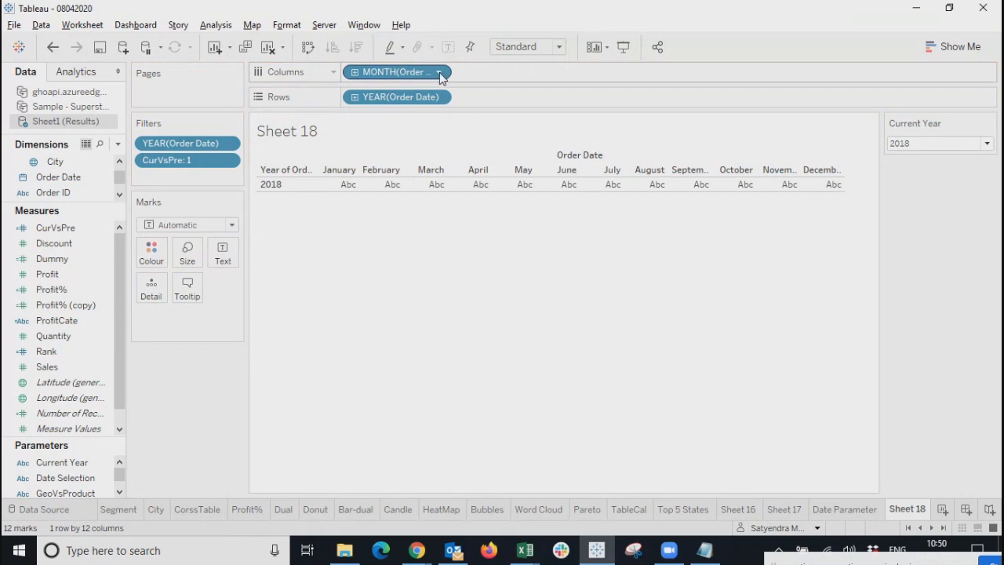
Remove the MONTH(Order Date) columns and briefly set Current Year to 2017.
left_click(440, 73)
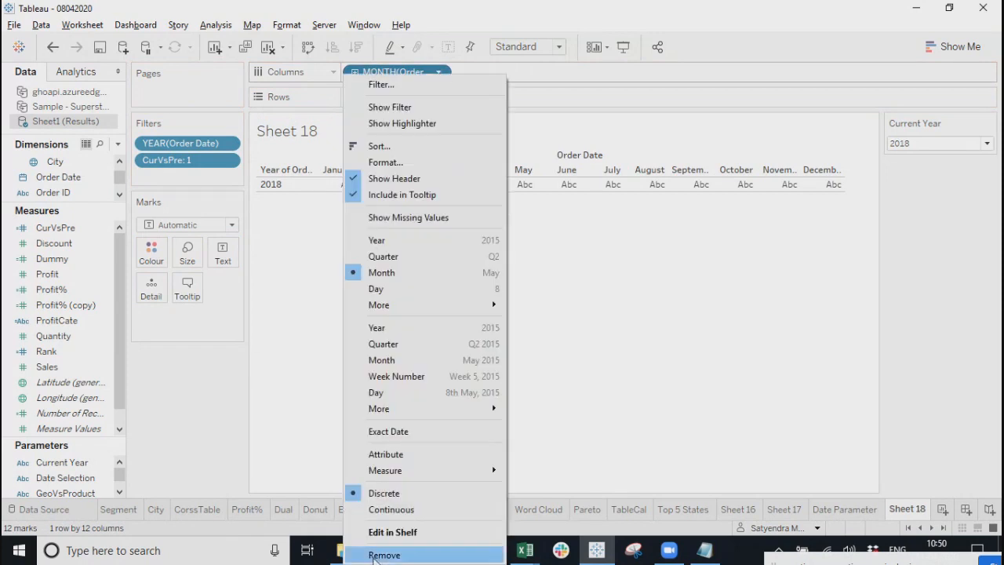
left_click(377, 551)
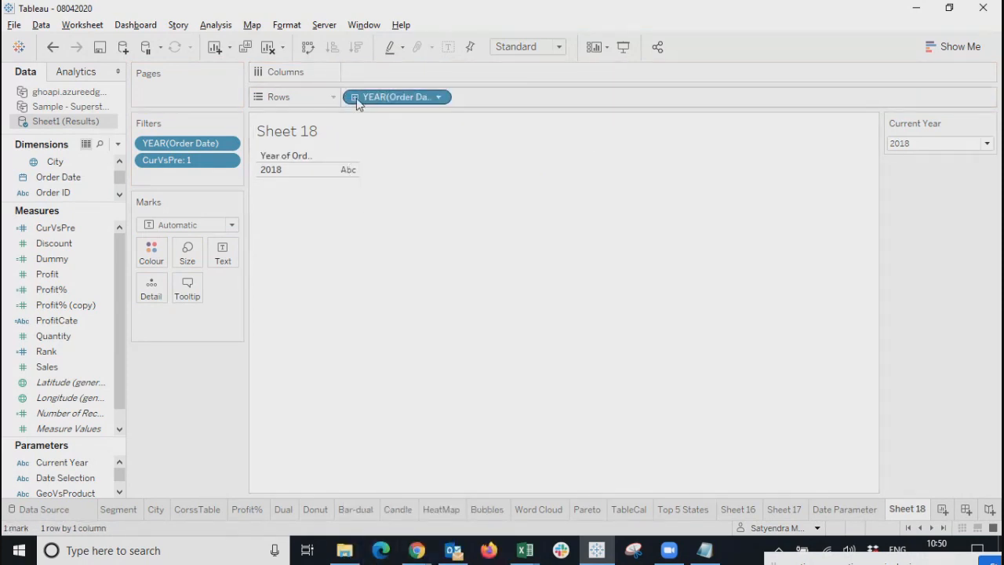
left_click(934, 143)
left_click(925, 167)
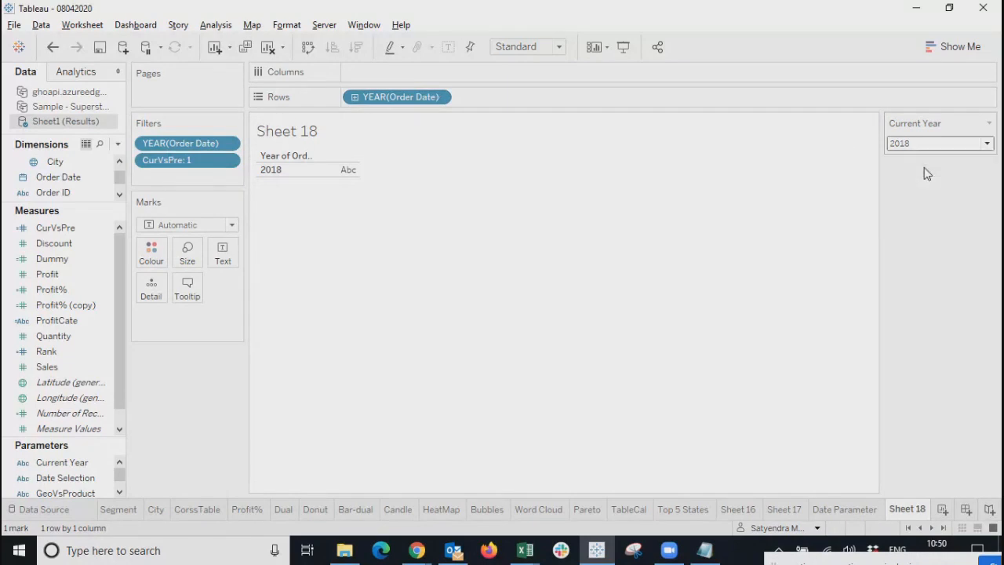
left_click(922, 143)
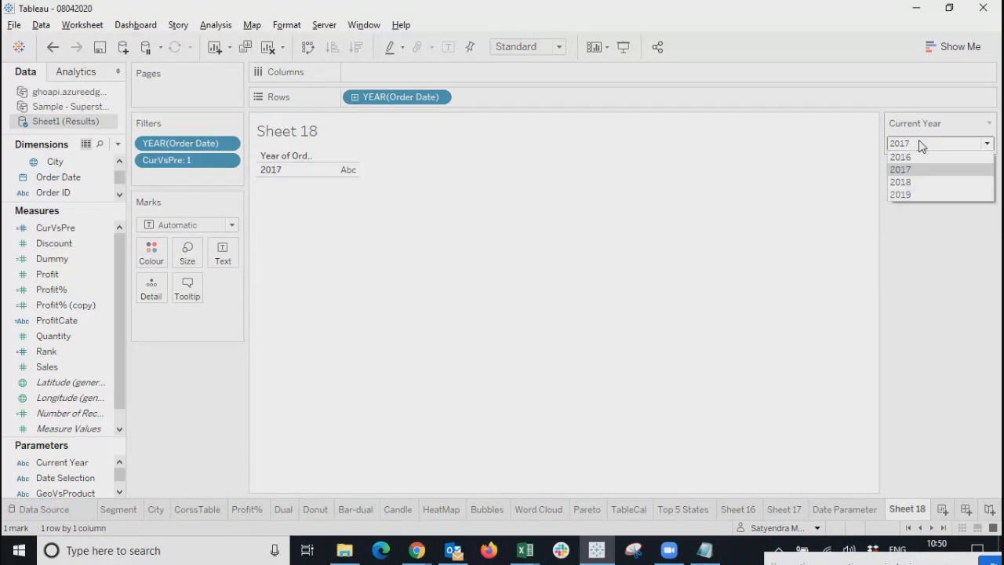
left_click(312, 341)
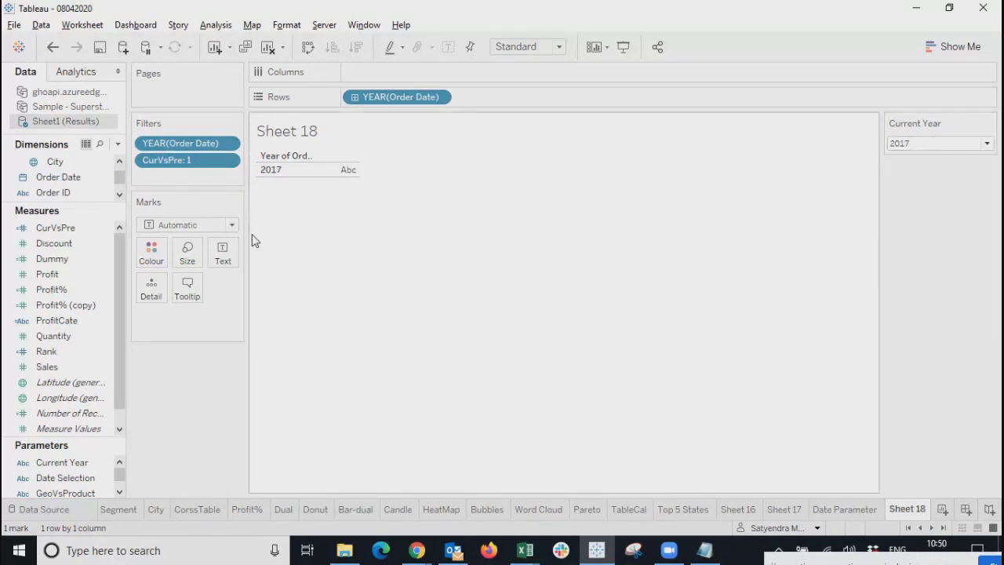
Remove the YEAR(Order Date) filter, set Current Year to 2019, and view the underlying data.
left_click(231, 143)
left_click(204, 555)
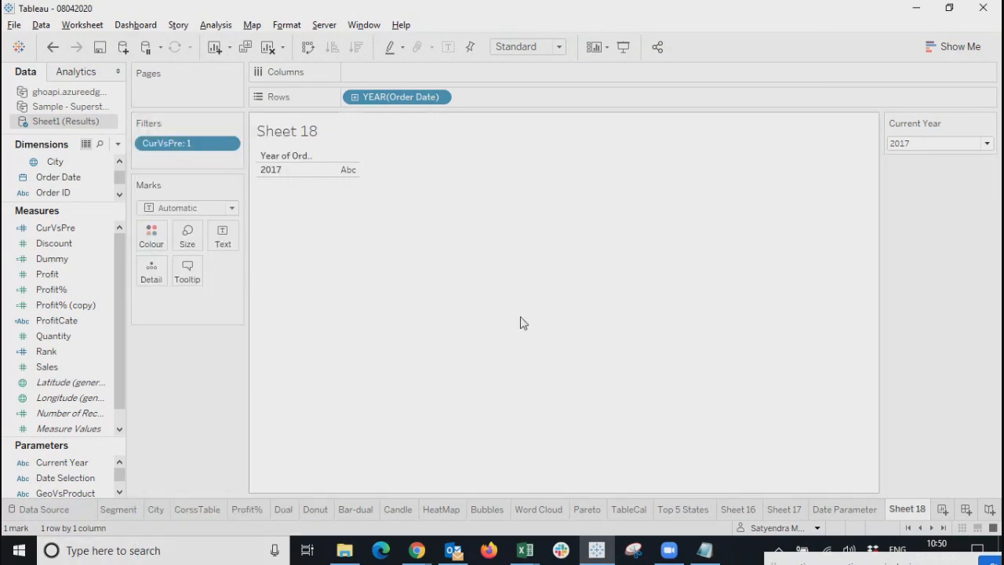
left_click(920, 145)
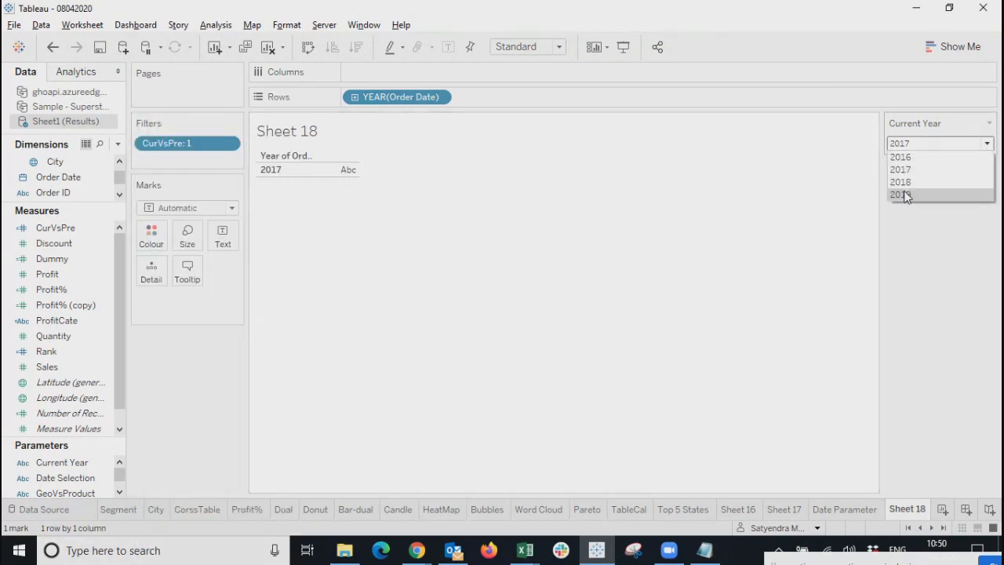
left_click(905, 184)
left_click(928, 143)
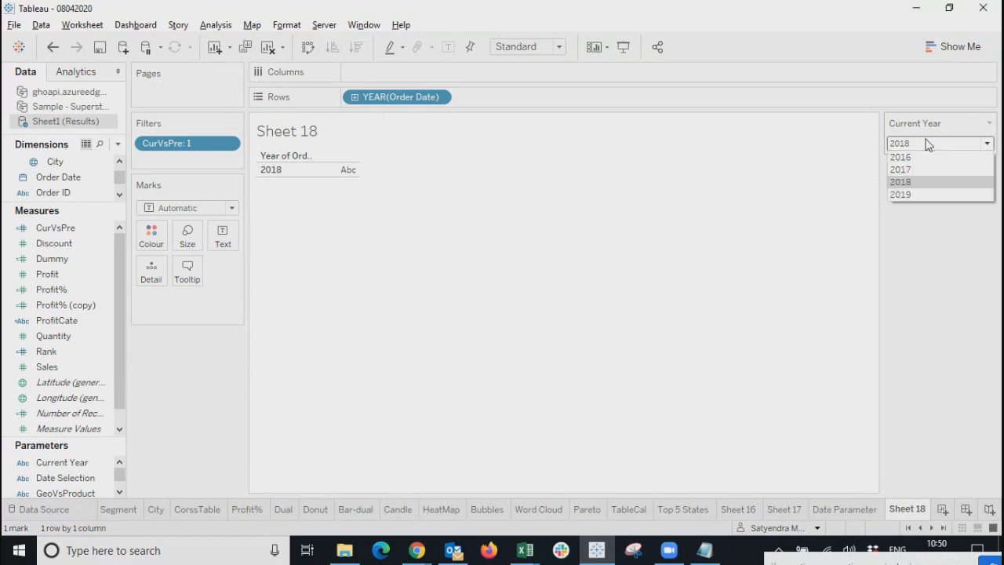
left_click(910, 194)
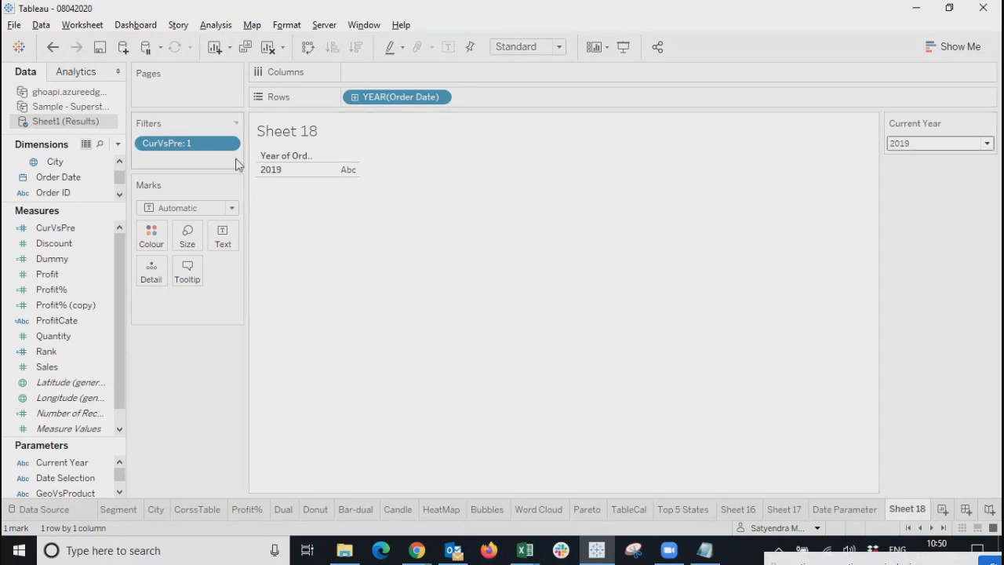
left_click(87, 144)
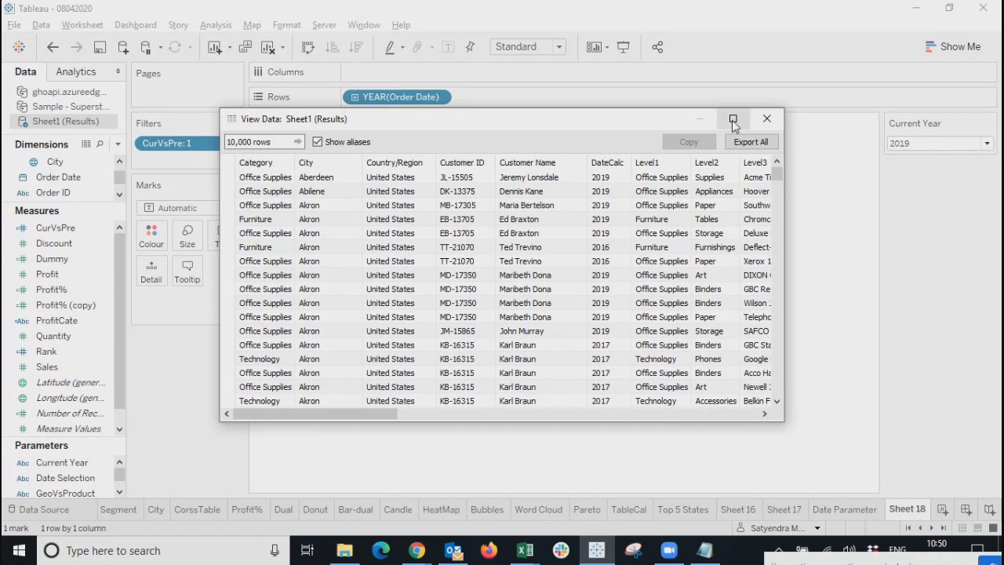
Maximize and browse the Sheet1 (Results) data viewer, selecting Quantity values, then close it.
left_click(732, 120)
left_click_drag(298, 530, 741, 530)
left_click_drag(665, 64, 676, 246)
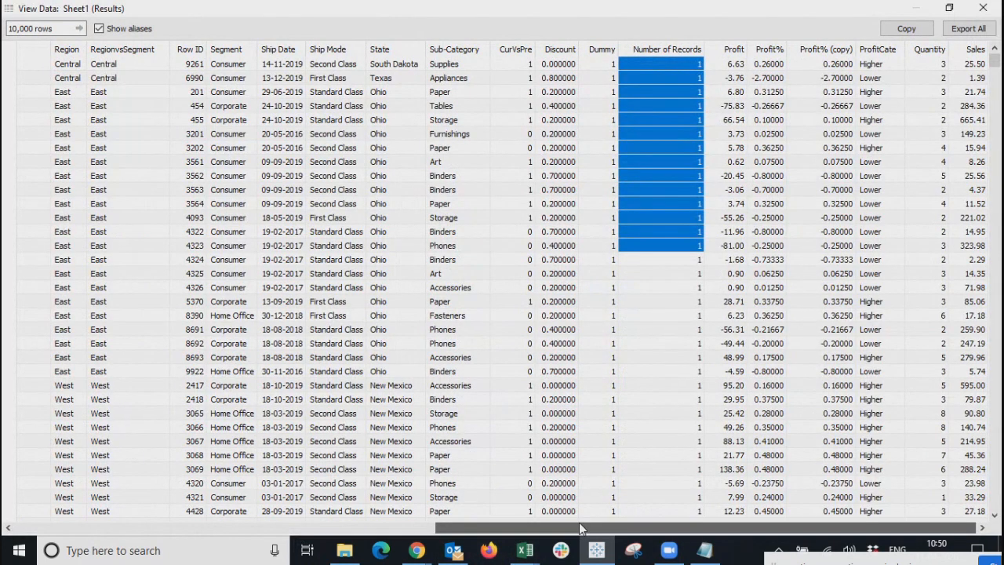
left_click_drag(526, 522, 37, 500)
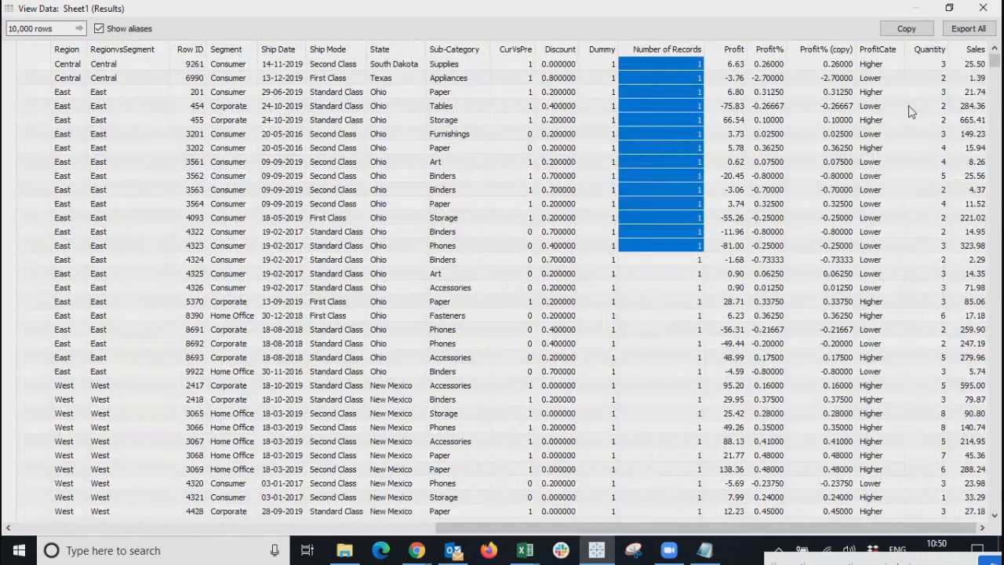
left_click_drag(930, 78, 933, 246)
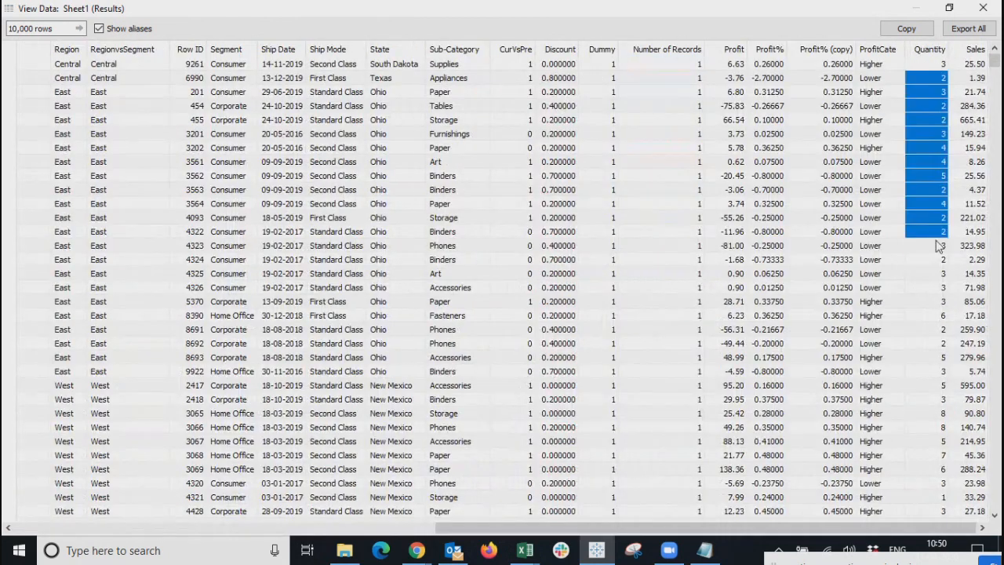
left_click(983, 7)
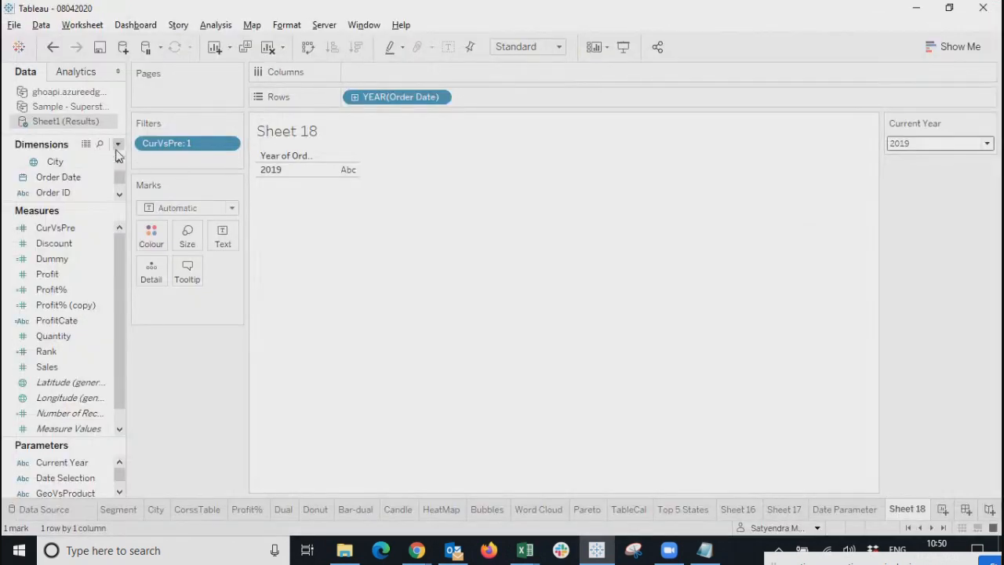
Hide all unused fields, then review the CurVsPre formula without changes.
left_click(118, 144)
left_click(80, 285)
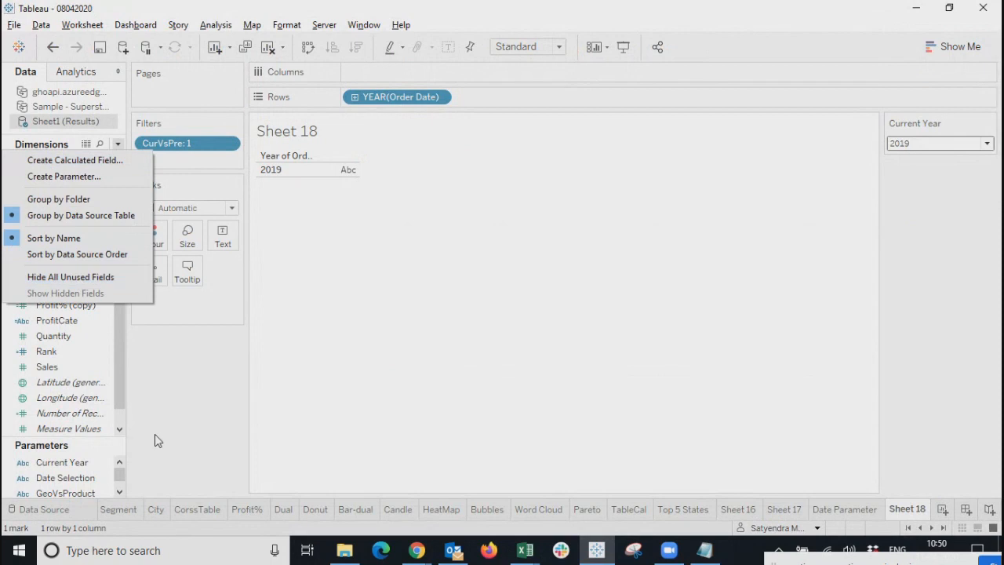
right_click(63, 230)
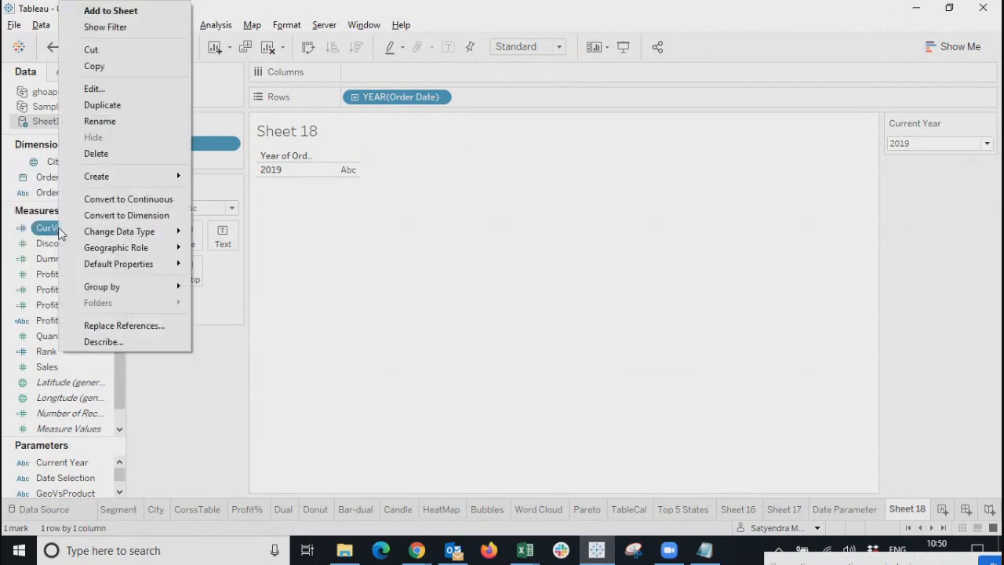
left_click(88, 92)
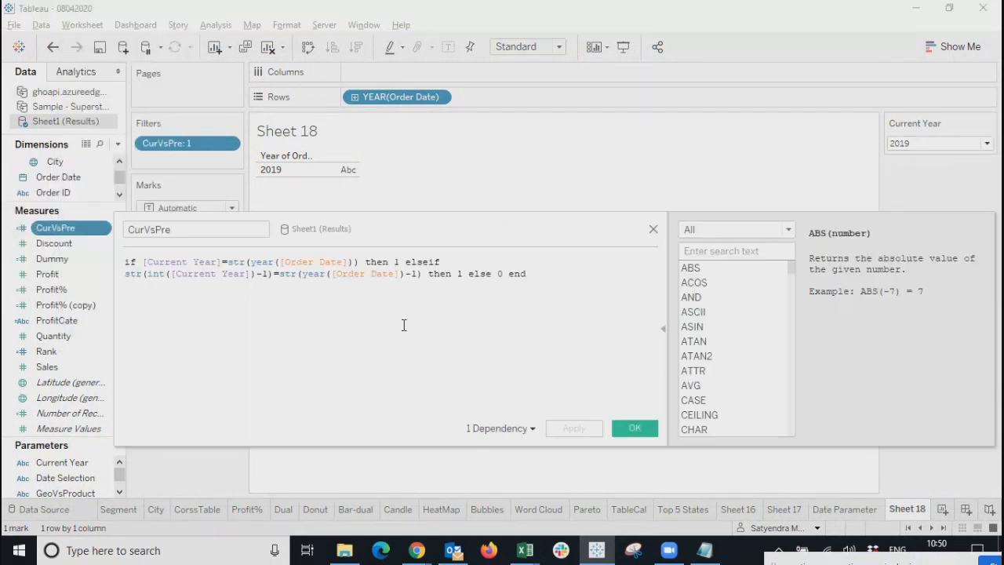
left_click(653, 231)
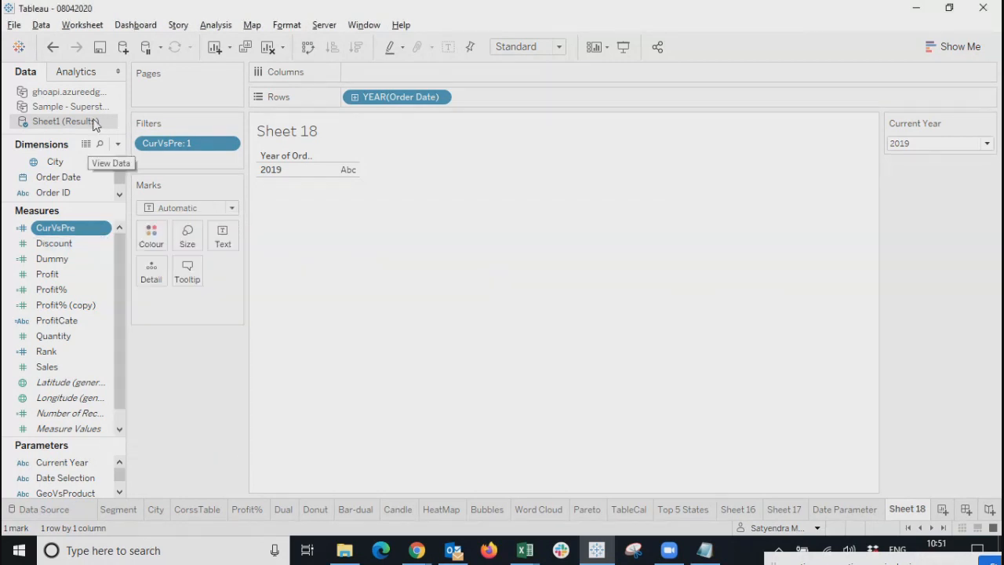
Export all underlying rows to Sheet1 (Results).csv on the desktop, replacing it, and dismiss the failure error.
left_click(87, 145)
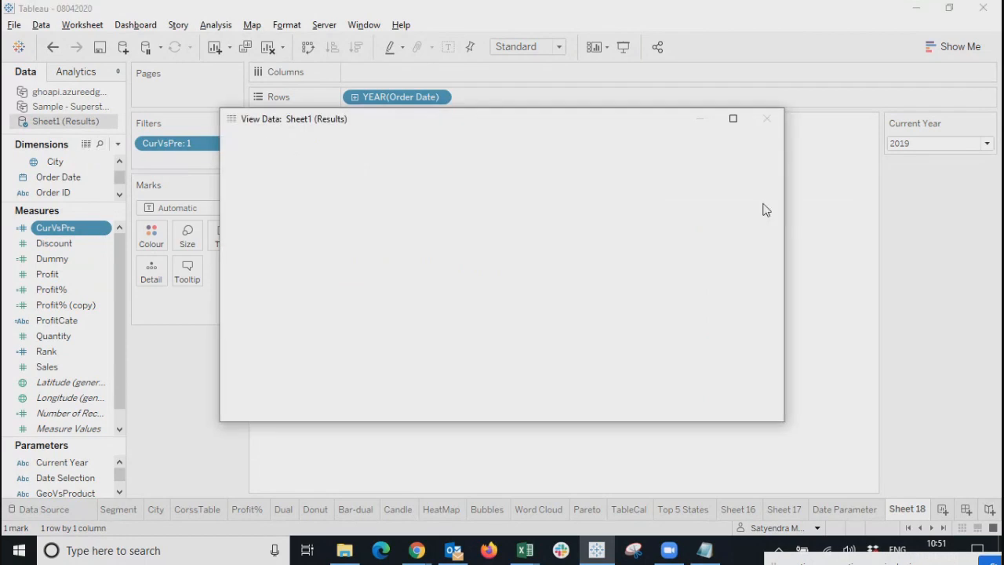
left_click(751, 143)
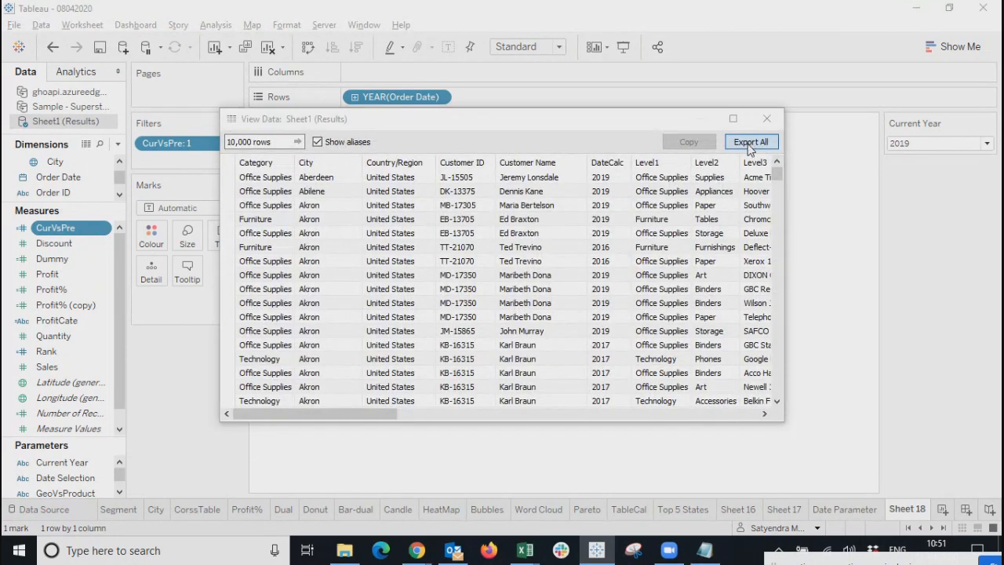
left_click(877, 510)
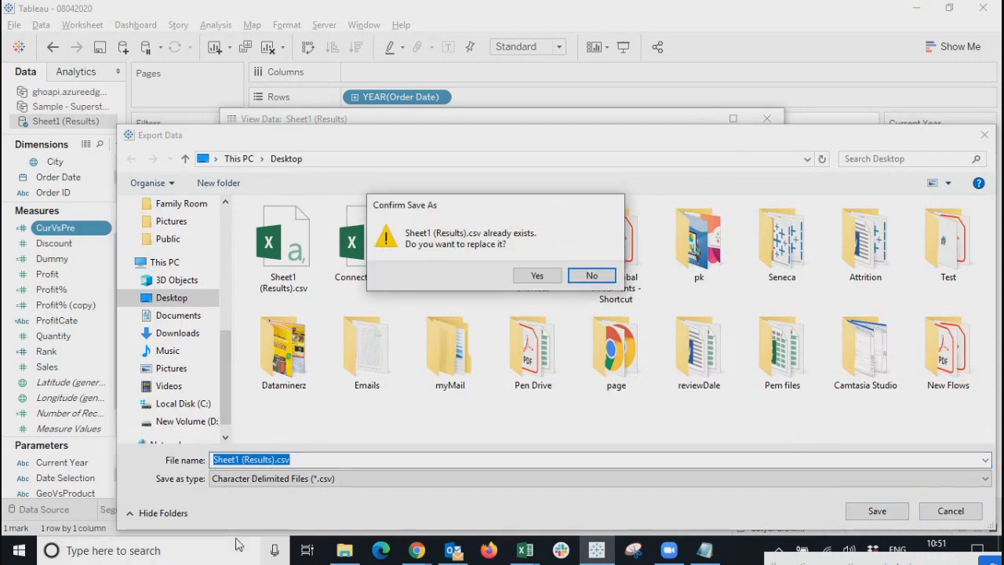
left_click(535, 277)
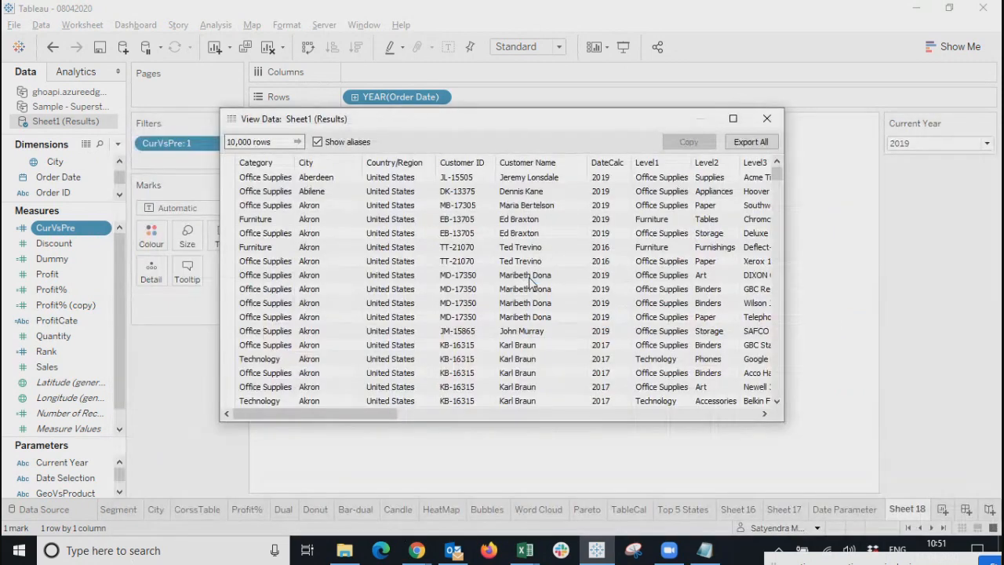
left_click(346, 551)
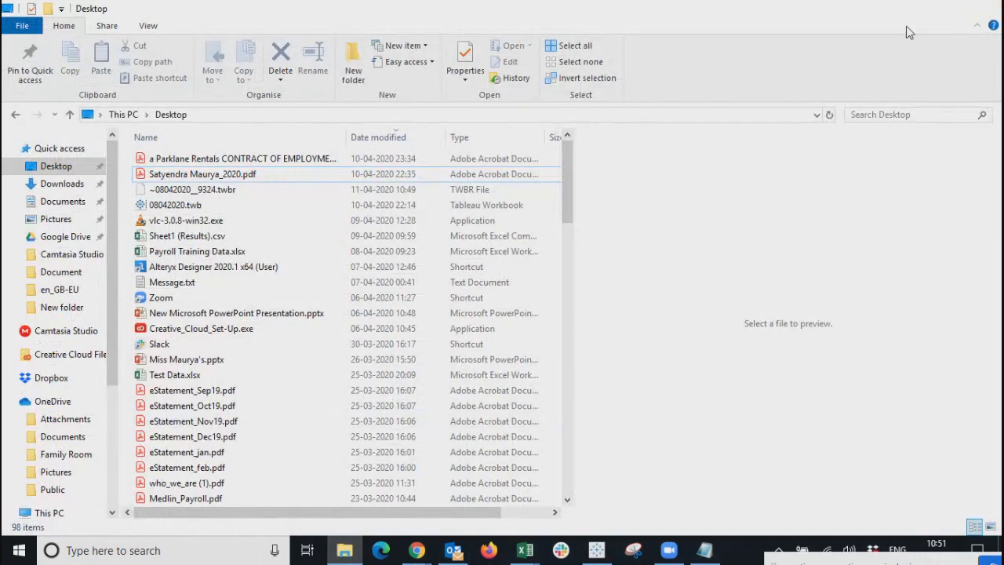
left_click(910, 14)
left_click_drag(443, 198, 414, 173)
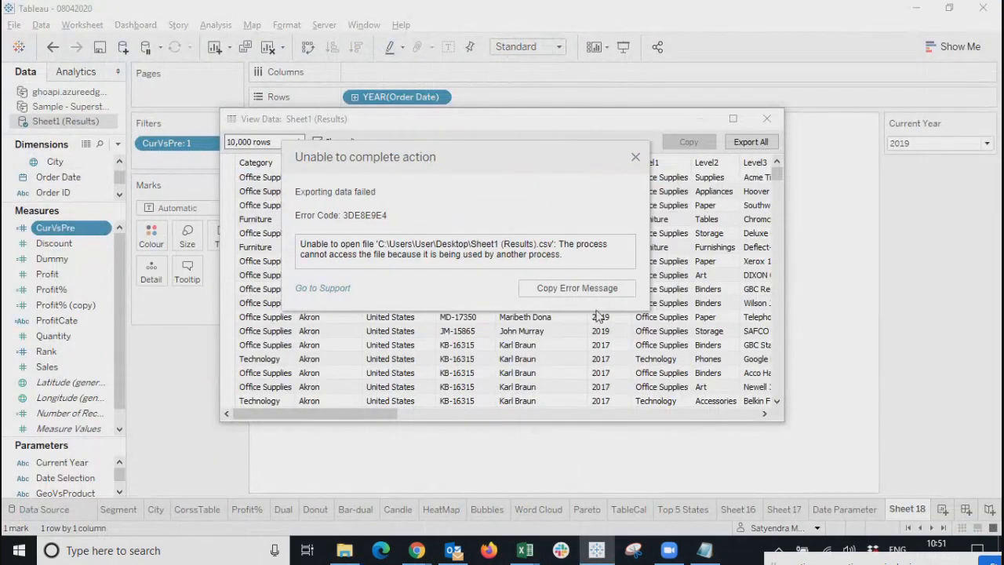
left_click(638, 159)
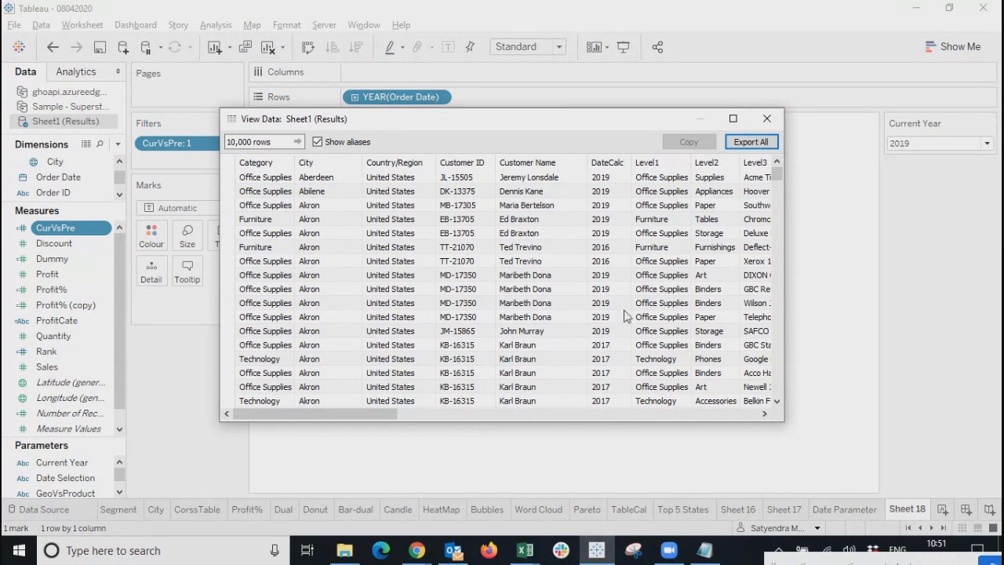
Scroll through the data rows, close the viewer, and edit the CurVsPre calculation.
scroll(626, 318, "down", 10)
scroll(626, 322, "down", 20)
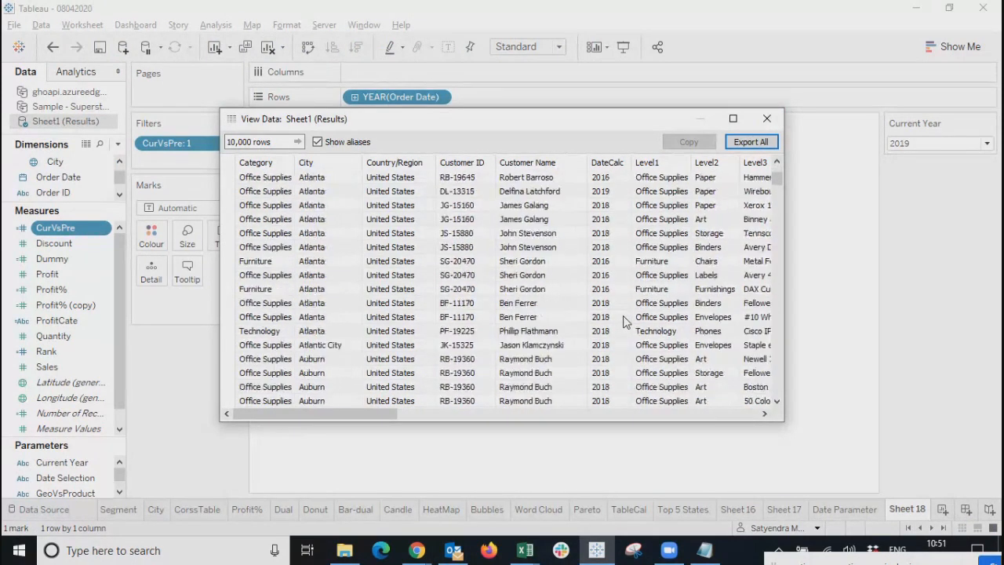
scroll(625, 322, "down", 20)
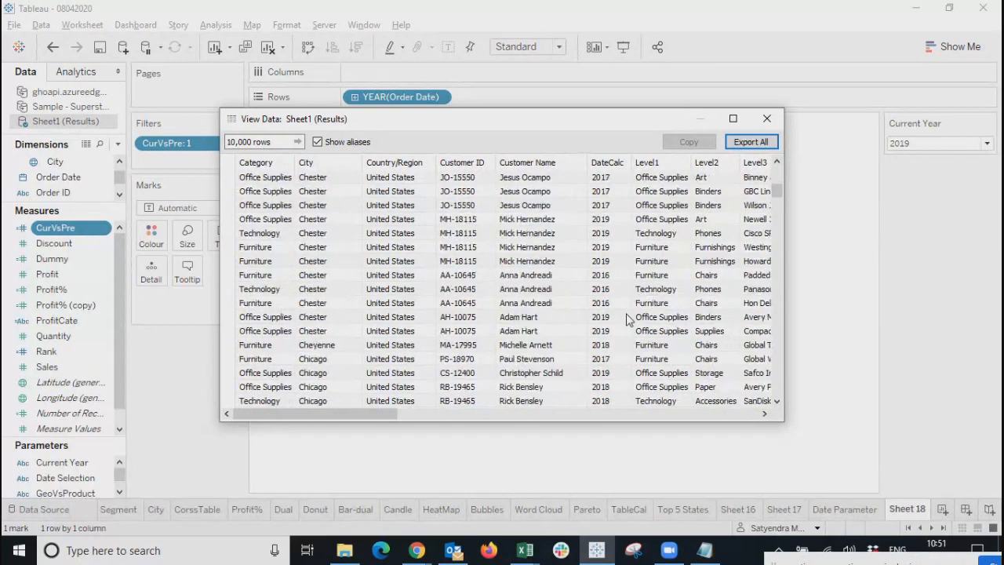
scroll(626, 318, "down", 20)
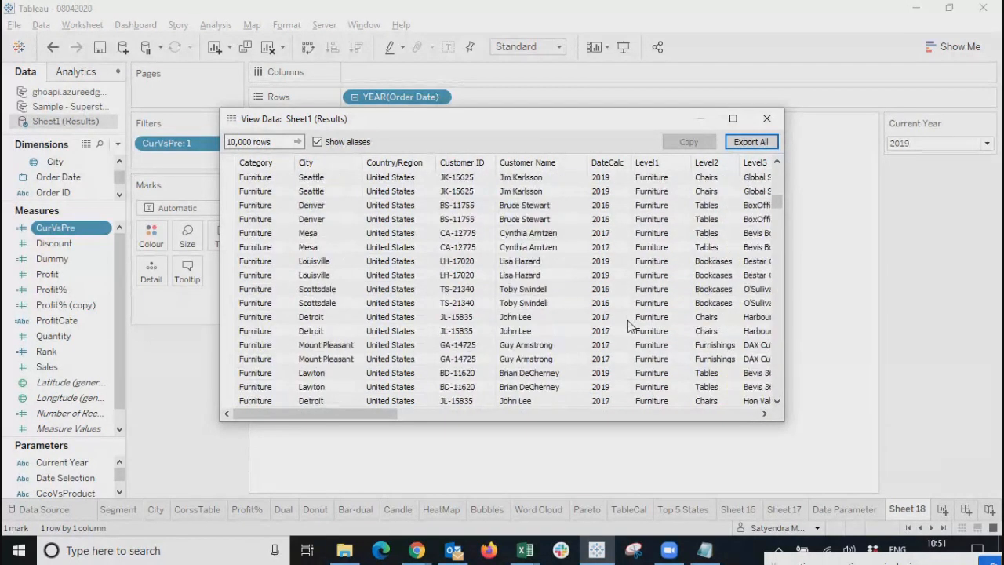
left_click(767, 118)
right_click(103, 228)
left_click(157, 89)
Walk through the CurVsPre formula's current-year and previous-year conditions, then close the editor unchanged.
left_click(441, 262)
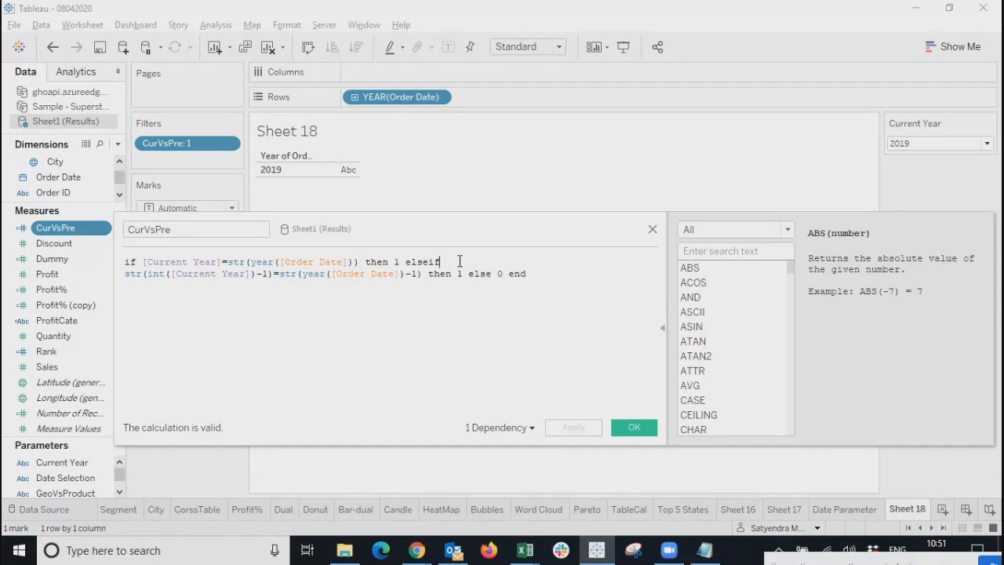
left_click_drag(460, 262, 407, 263)
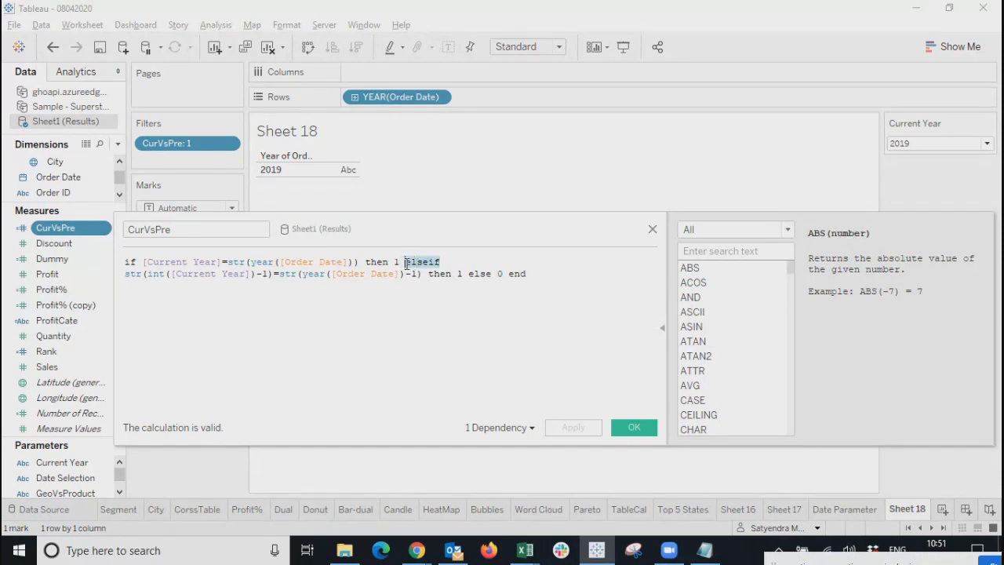
left_click(452, 264)
left_click_drag(144, 262, 405, 273)
left_click(197, 300)
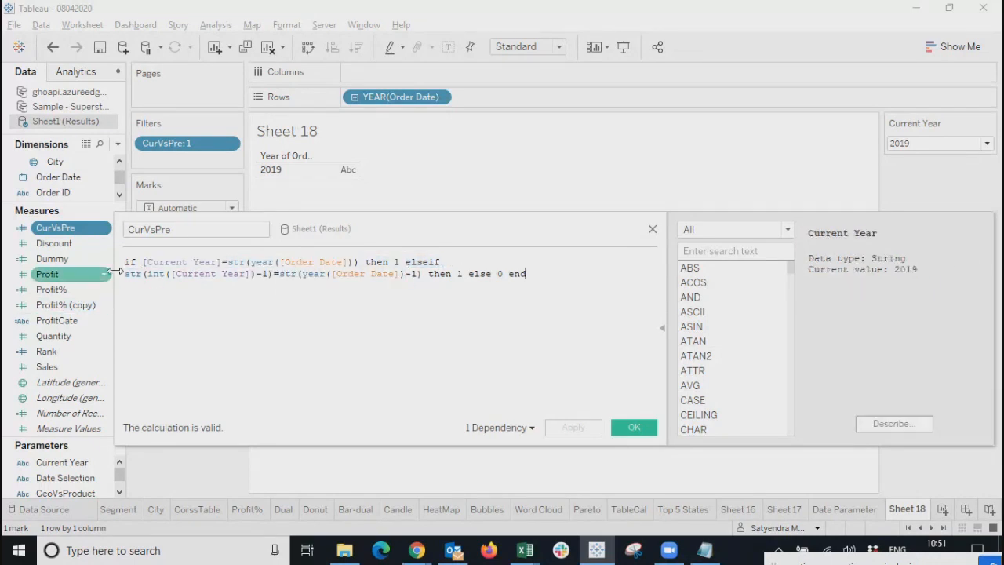
left_click_drag(125, 274, 428, 275)
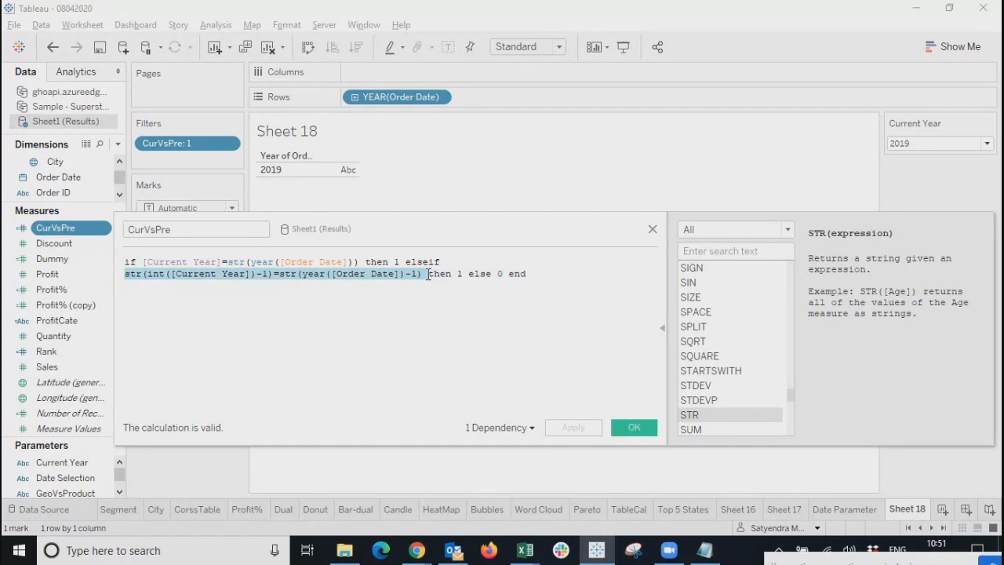
left_click(443, 303)
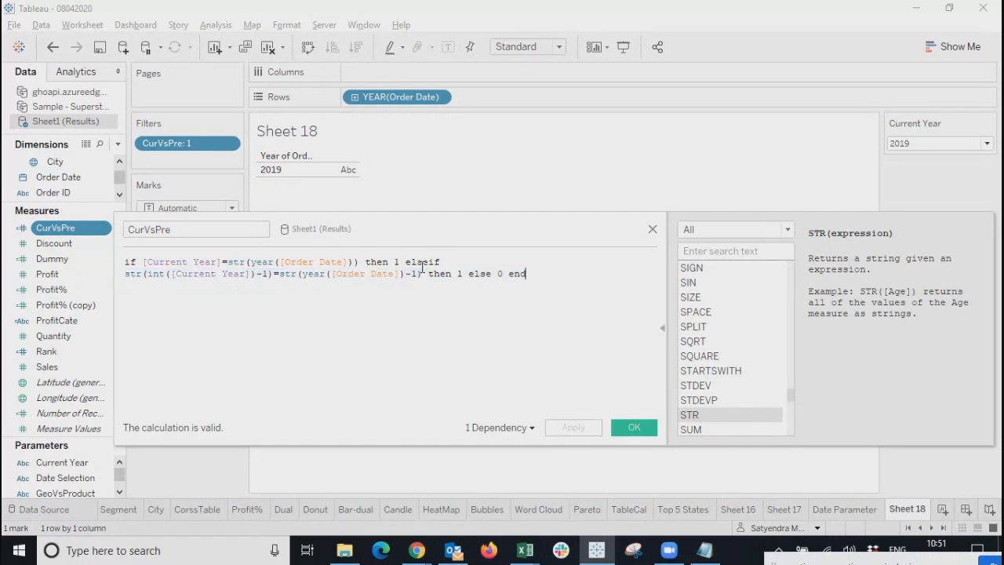
triple_click(422, 267)
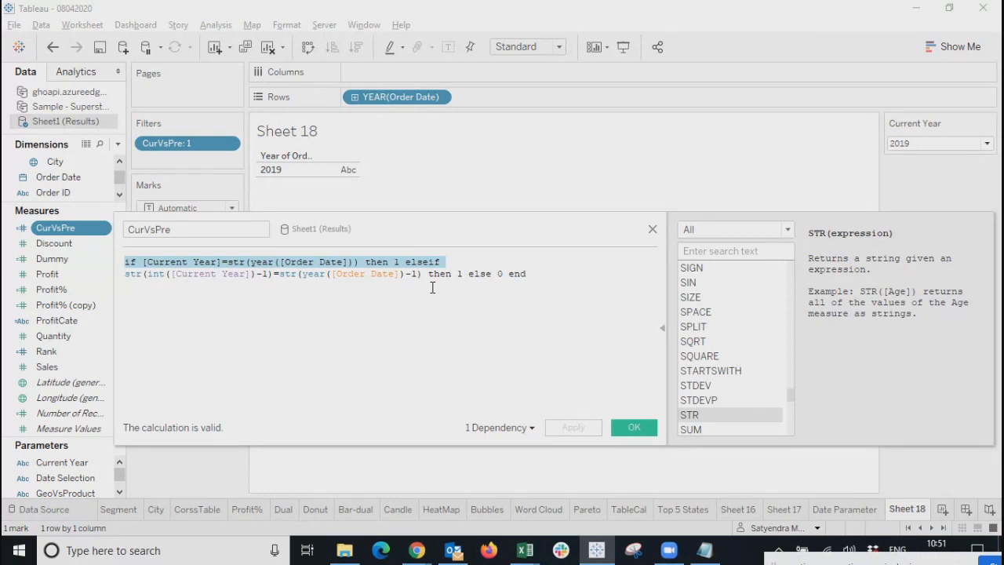
left_click(432, 288)
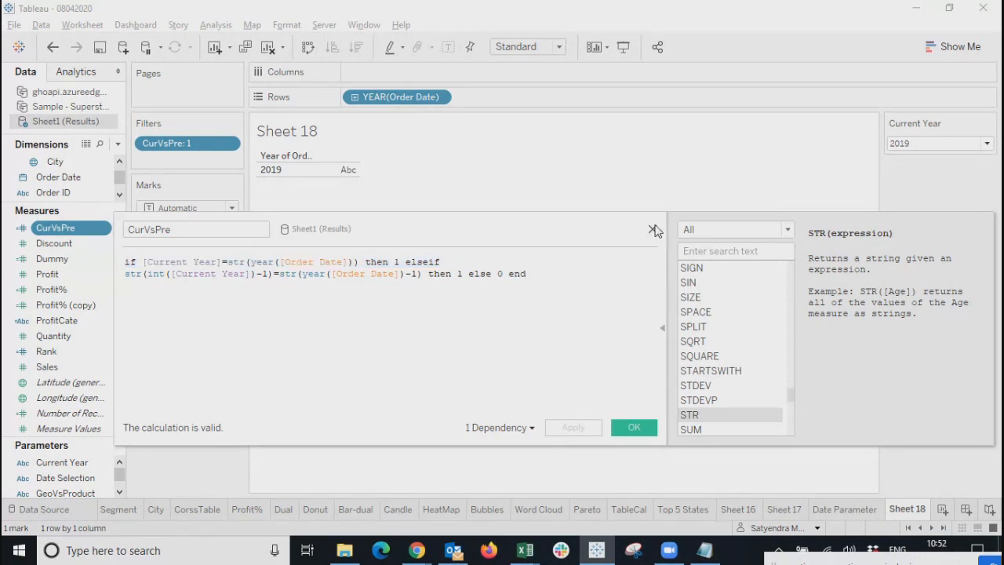
left_click(654, 229)
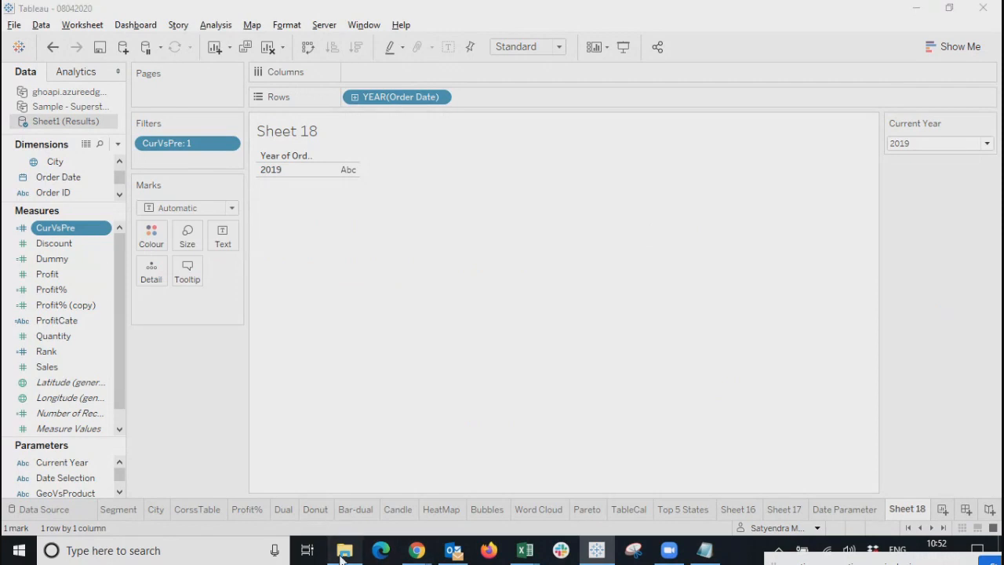
Refresh the Desktop folder and open Sheet1 (Results).csv in Excel, reloading it.
left_click(345, 551)
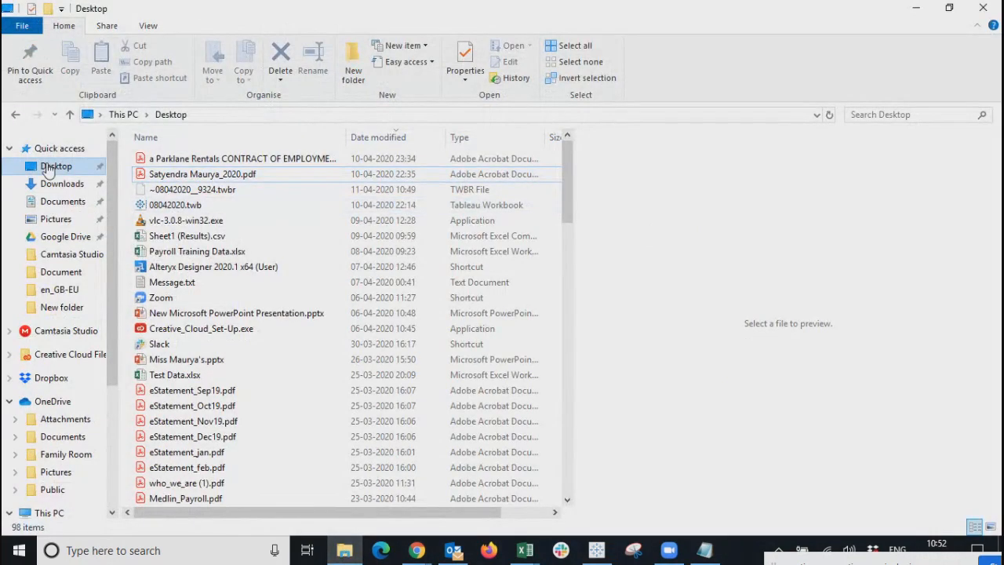
left_click(49, 171)
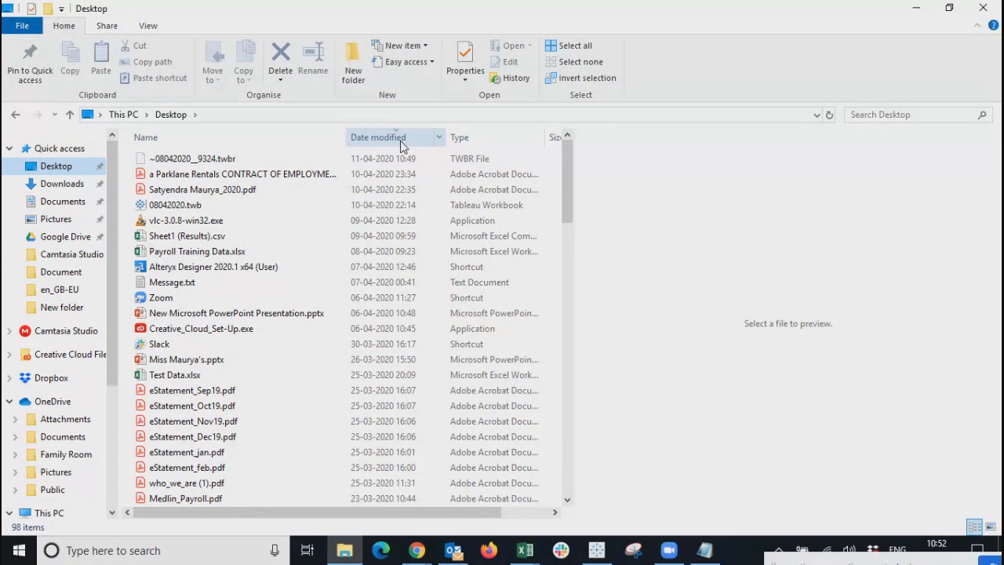
double_click(186, 237)
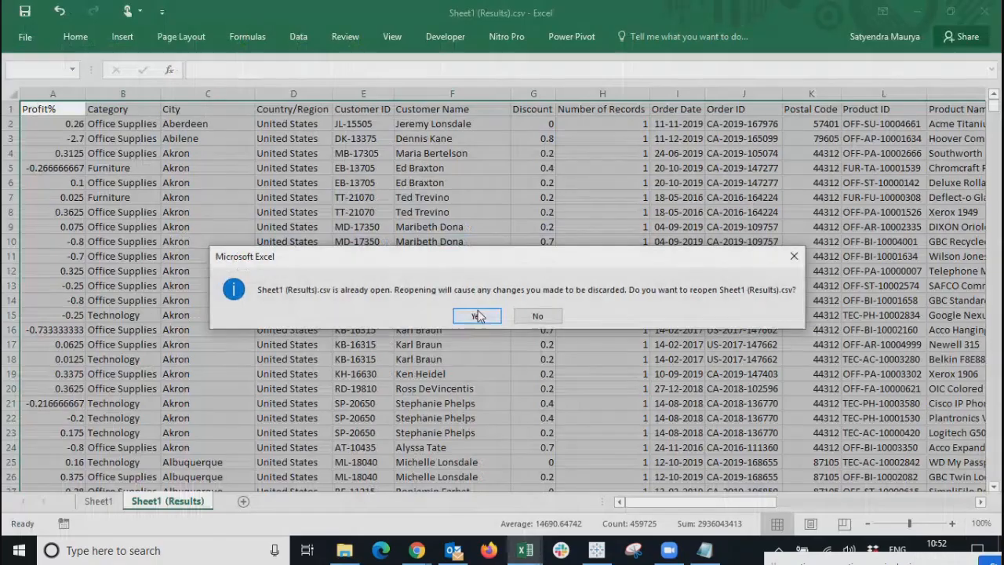
left_click(478, 313)
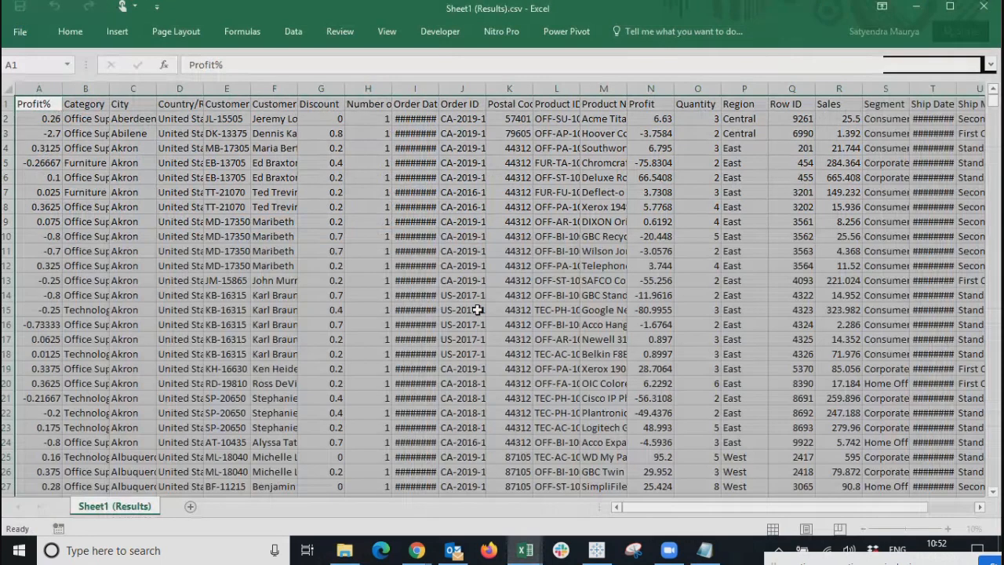
Autofit all column widths in the Sheet1 (Results).csv sheet.
left_click(575, 207)
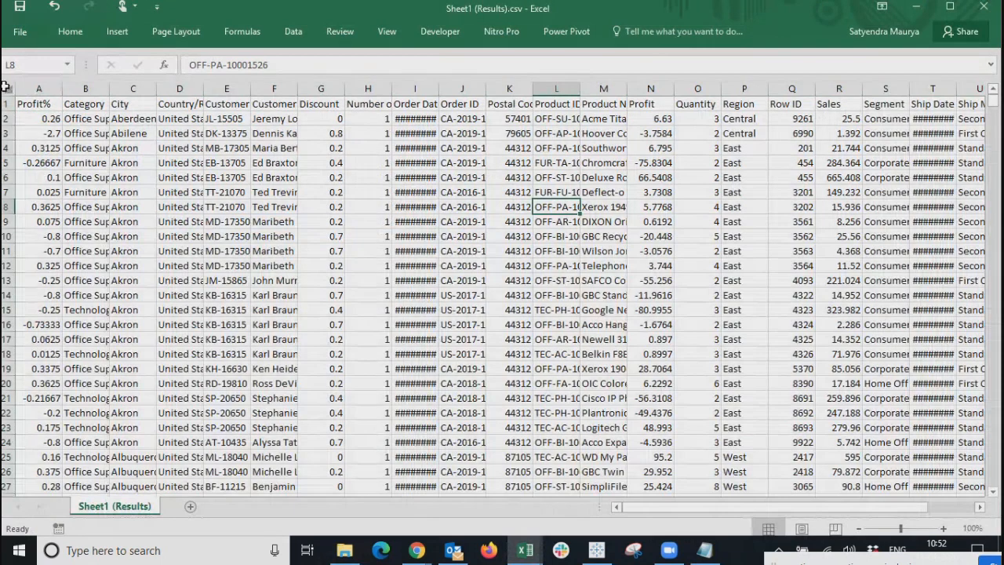
left_click(9, 88)
double_click(62, 89)
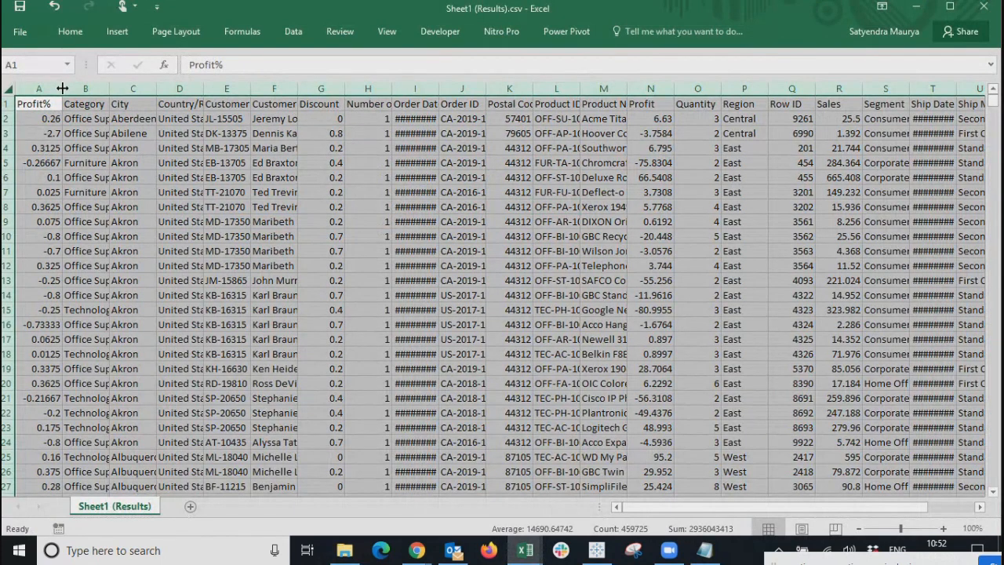
left_click(87, 103)
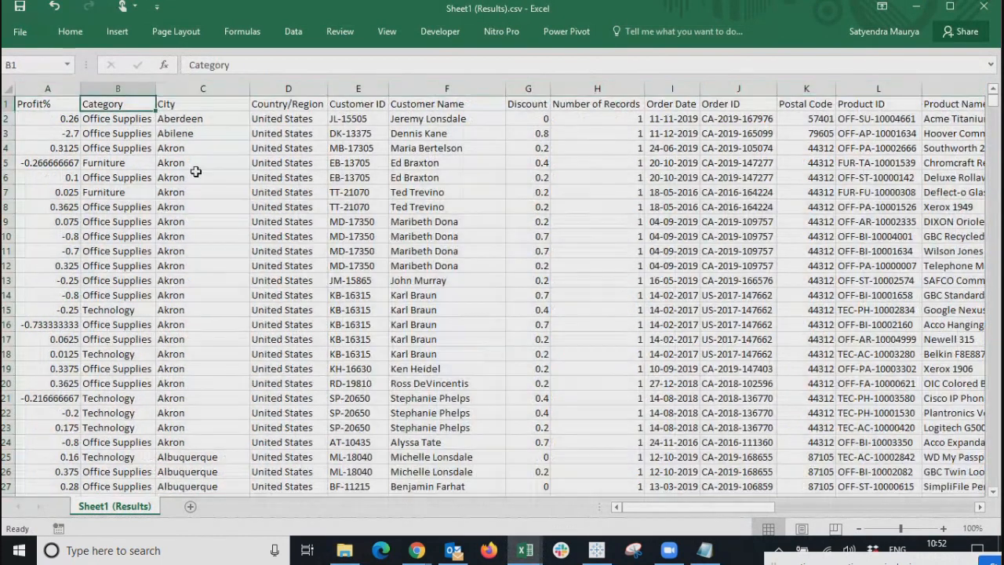
Review the header row, close the CSV without saving, and return to Tableau.
key("Right")
key("Right")
key("Right")
key("Right")
key("Right")
key("Right")
key("Right")
key("Right")
key("Right")
key("Right")
key("Right")
key("Right")
key("Right")
key("Right")
key("Right")
key("Right")
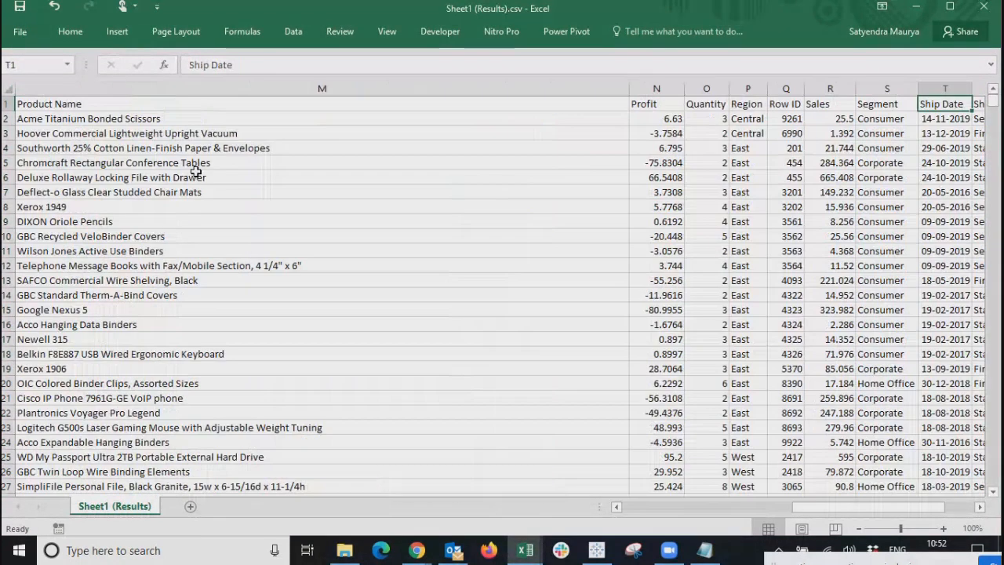
key("Left")
key("Left")
key("Left")
key("Left")
key("Left")
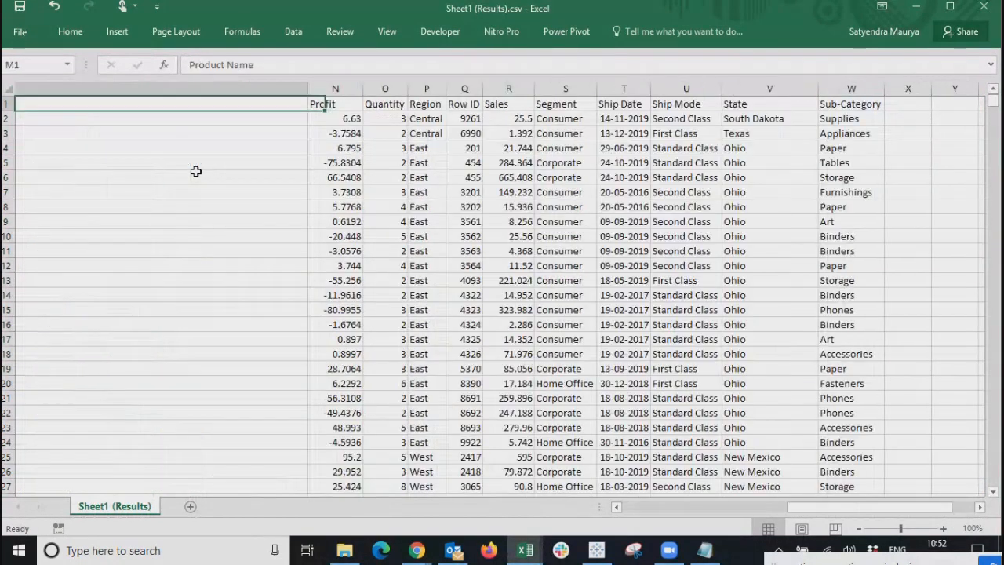
key("Left")
key("Left")
key("Left")
key("Left")
key("Left")
key("Left")
key("Left")
key("Left")
key("Left")
key("Left")
key("Left")
key("Left")
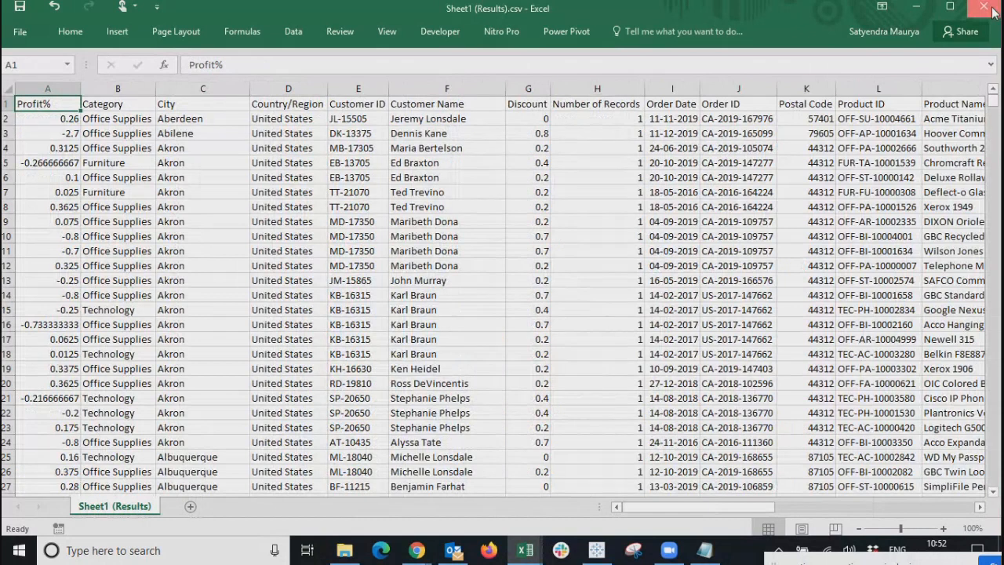
left_click(993, 11)
left_click(496, 292)
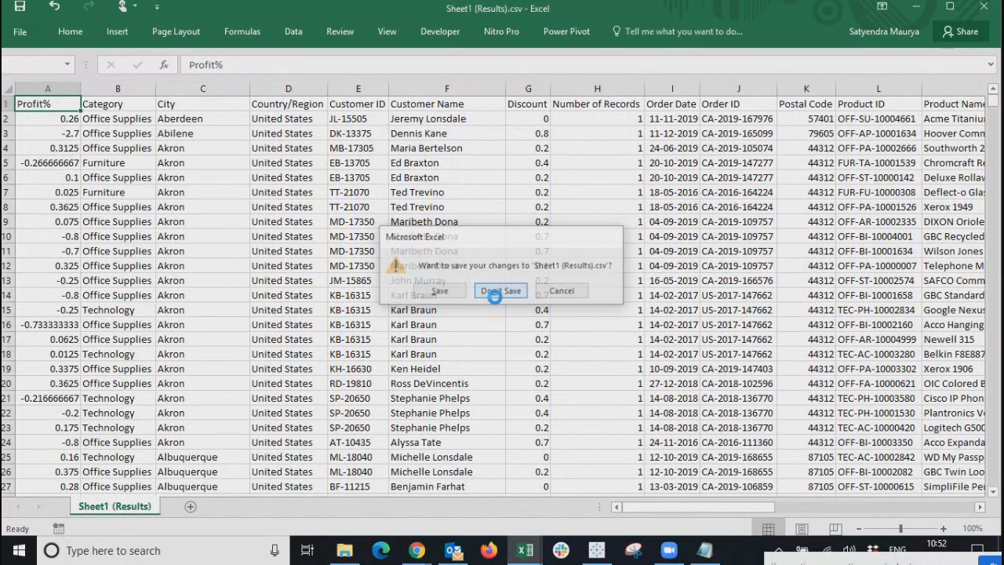
key("alt+Tab")
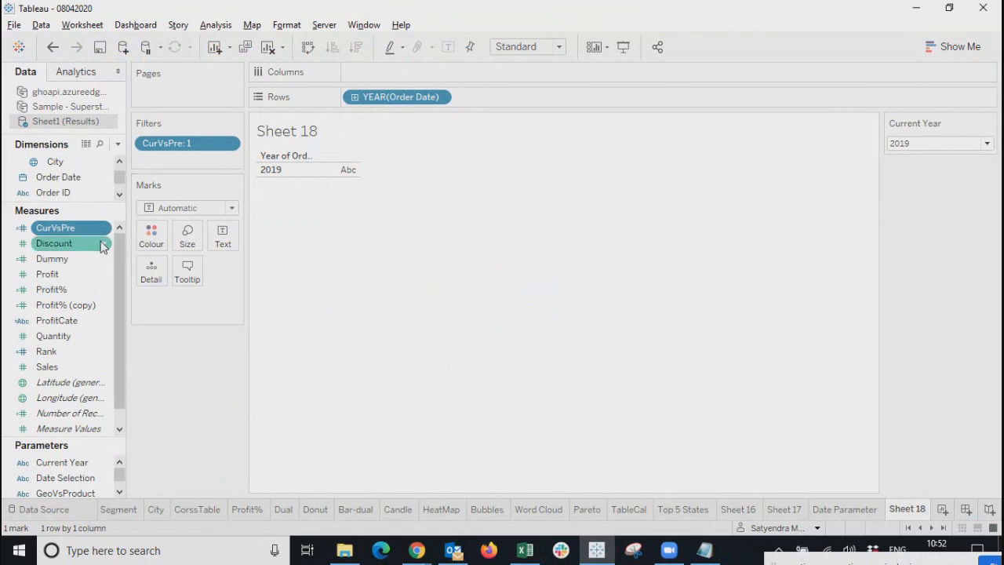
Move CurVsPre into Dimensions and place it on Rows.
mouse_move(82, 228)
left_mouse_down()
mouse_move(531, 117)
mouse_move(550, 100)
left_mouse_up()
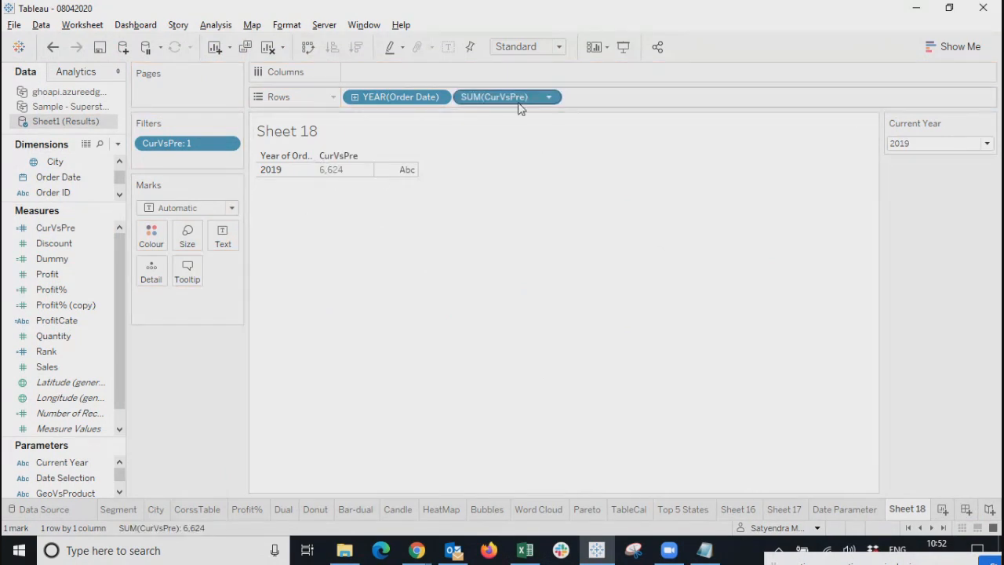
left_click(550, 97)
left_click(499, 421)
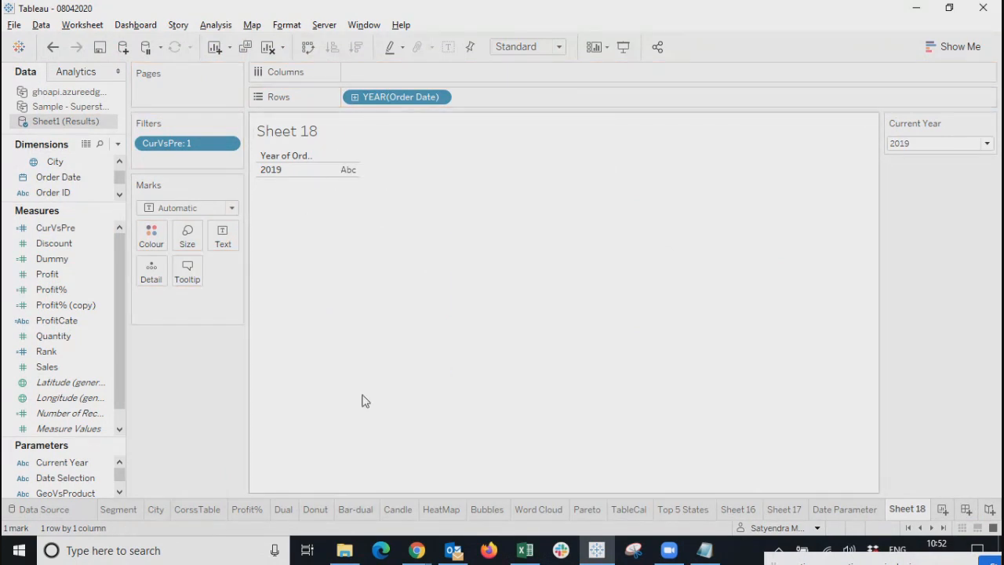
left_click_drag(63, 228, 63, 176)
left_click_drag(66, 177, 555, 97)
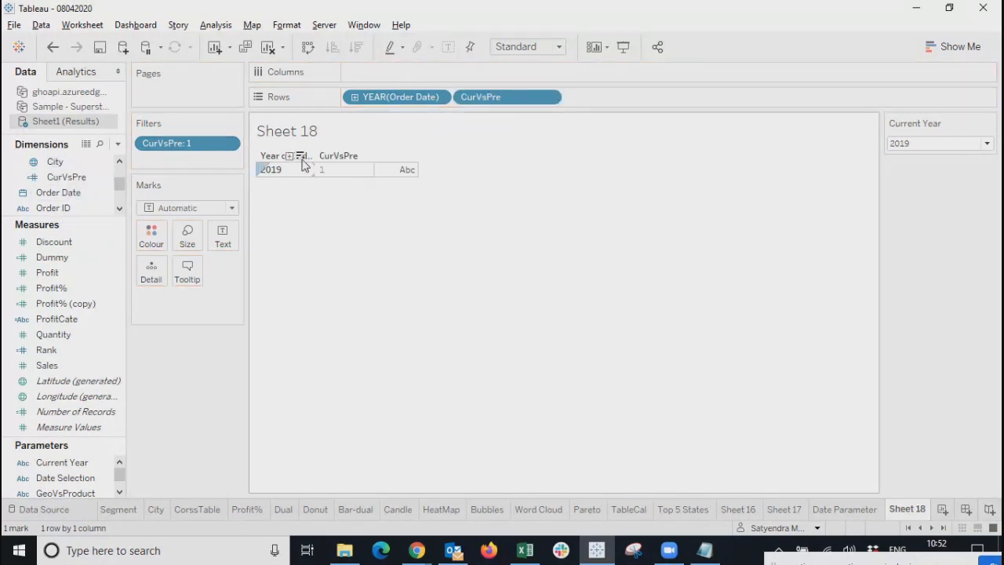
Try Current Year values 2018 and 2016, ending on 2018.
left_click(941, 144)
left_click(902, 181)
left_click(904, 144)
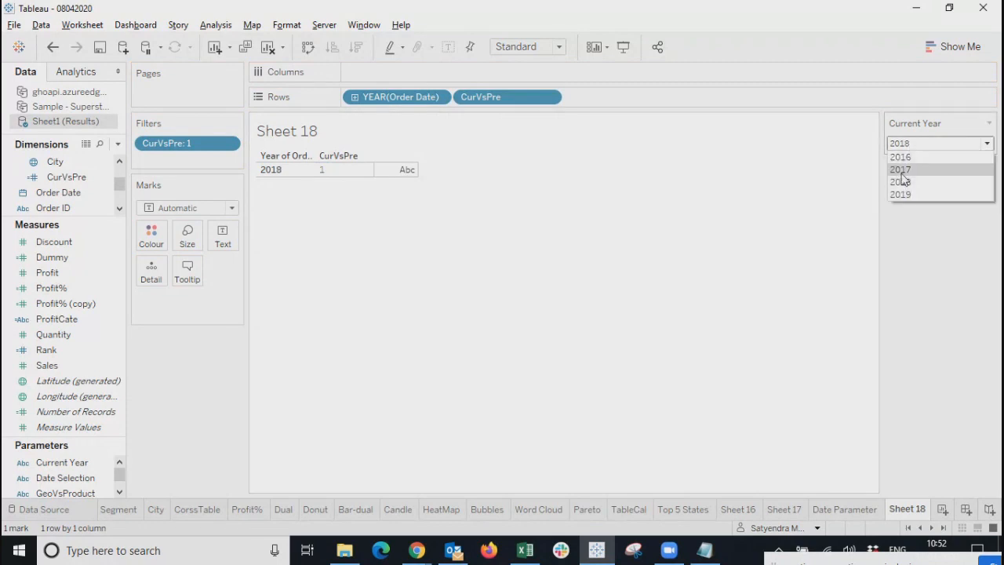
left_click(902, 181)
left_click(912, 144)
left_click(914, 156)
left_click(899, 145)
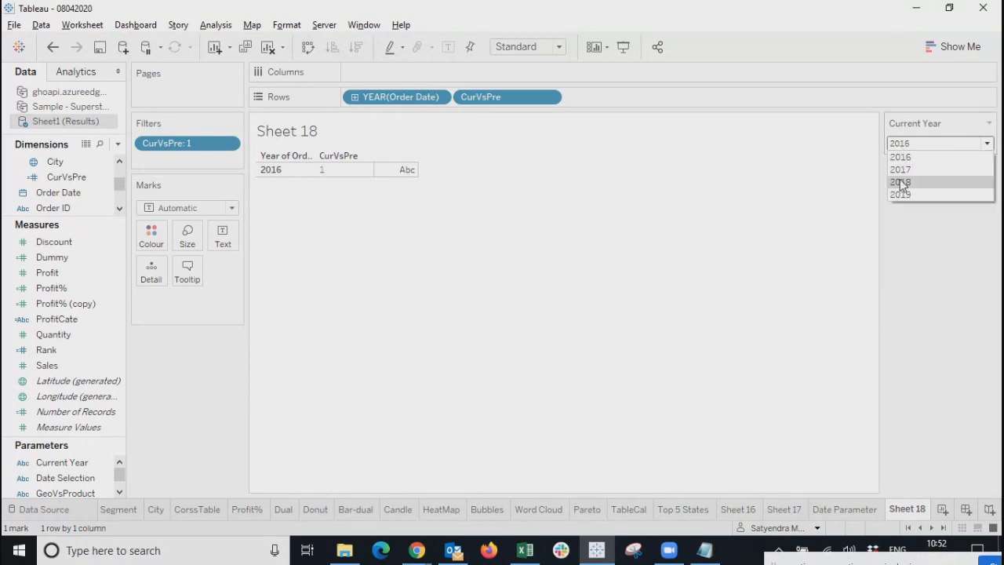
left_click(900, 180)
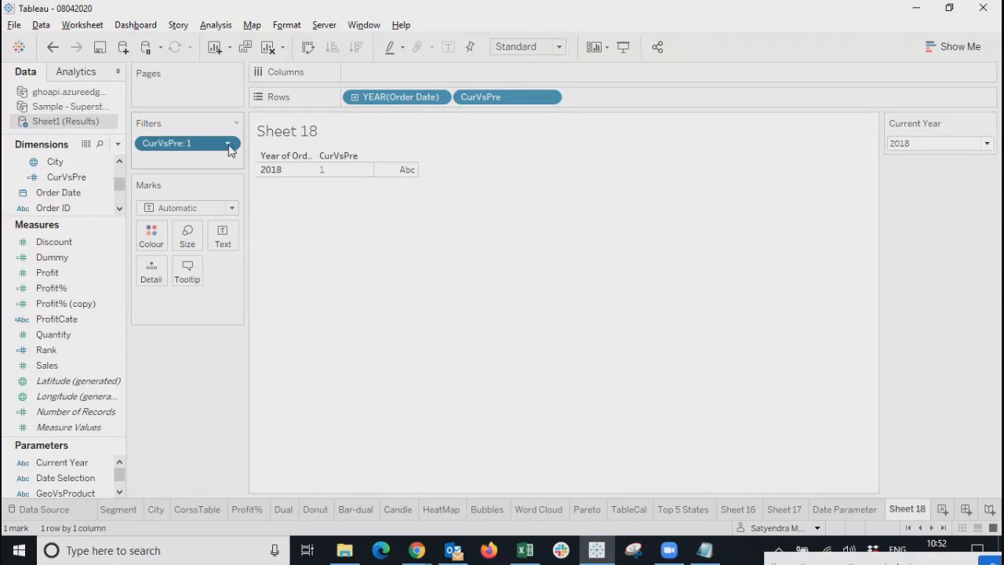
Remove the CurVsPre filter and set Current Year to 2016 via 2017.
left_click(229, 145)
left_click(472, 329)
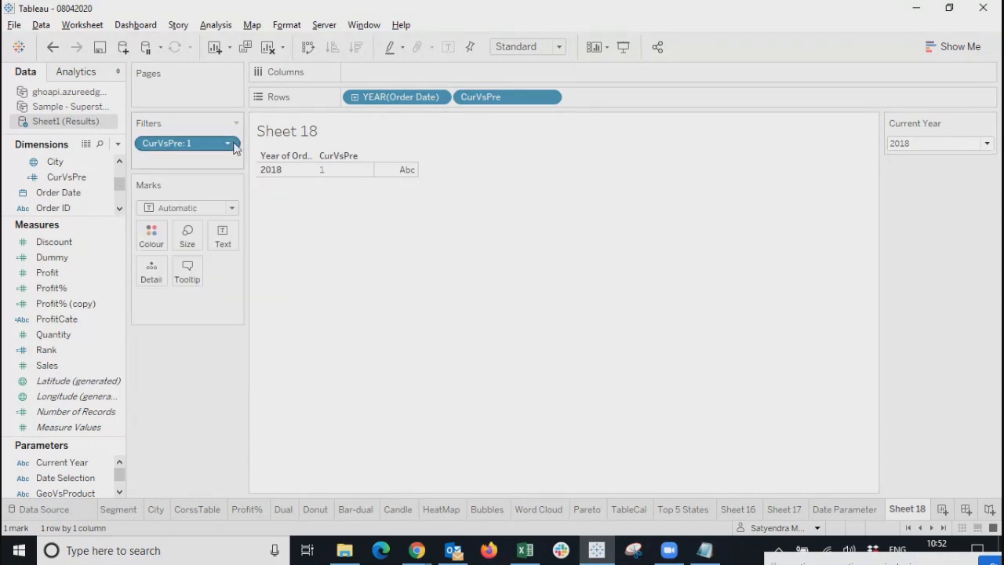
left_click(227, 149)
left_click(188, 411)
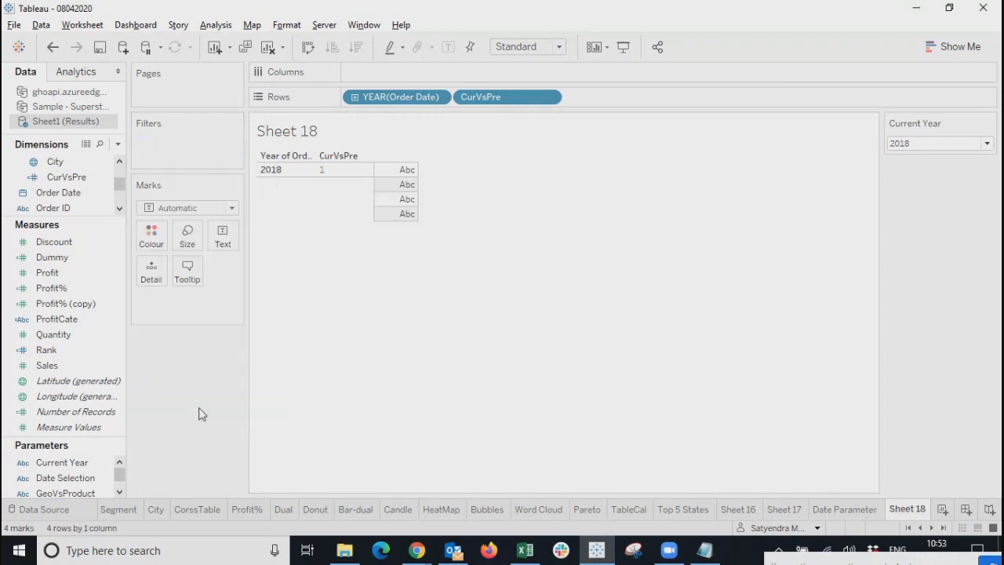
left_click(930, 143)
left_click(926, 170)
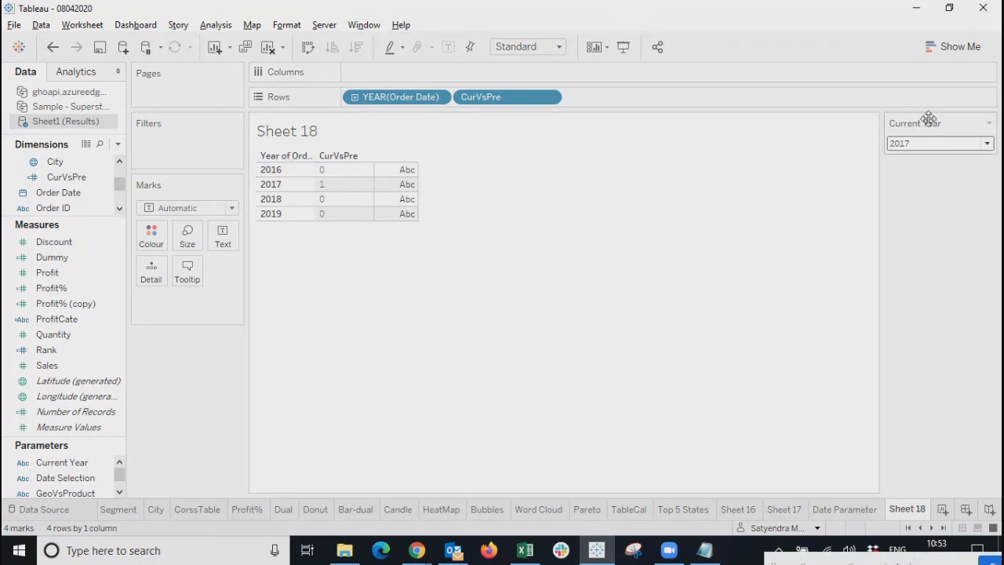
left_click(932, 145)
left_click(910, 158)
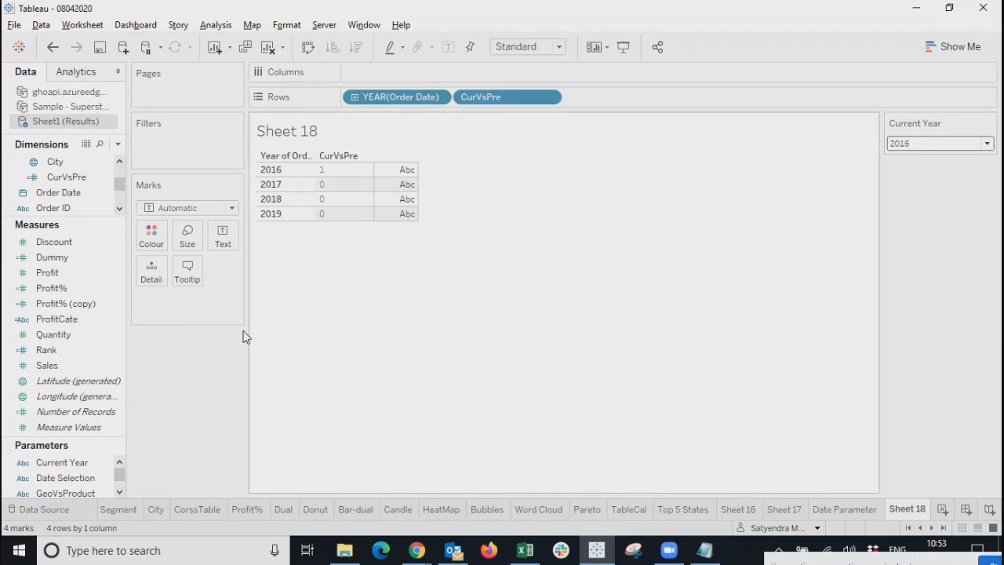
Open the CurVsPre formula and replace elseif with END, starting a new if line.
right_click(76, 178)
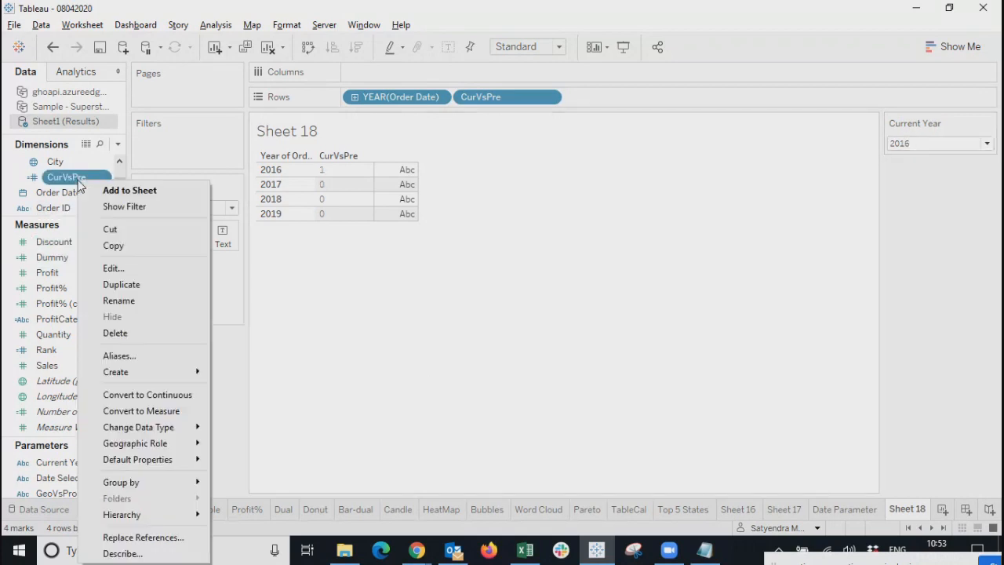
left_click(118, 269)
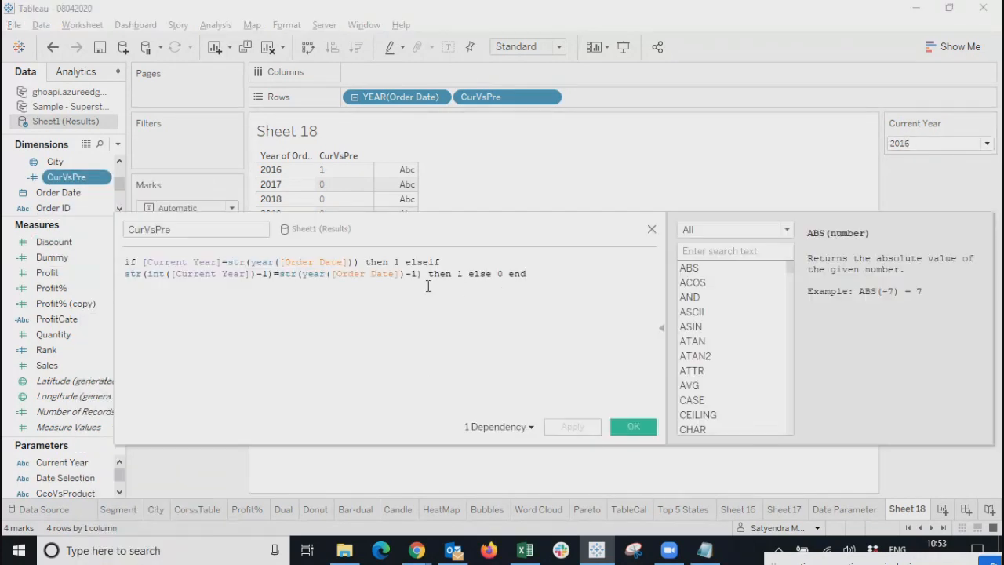
left_click_drag(455, 236, 524, 264)
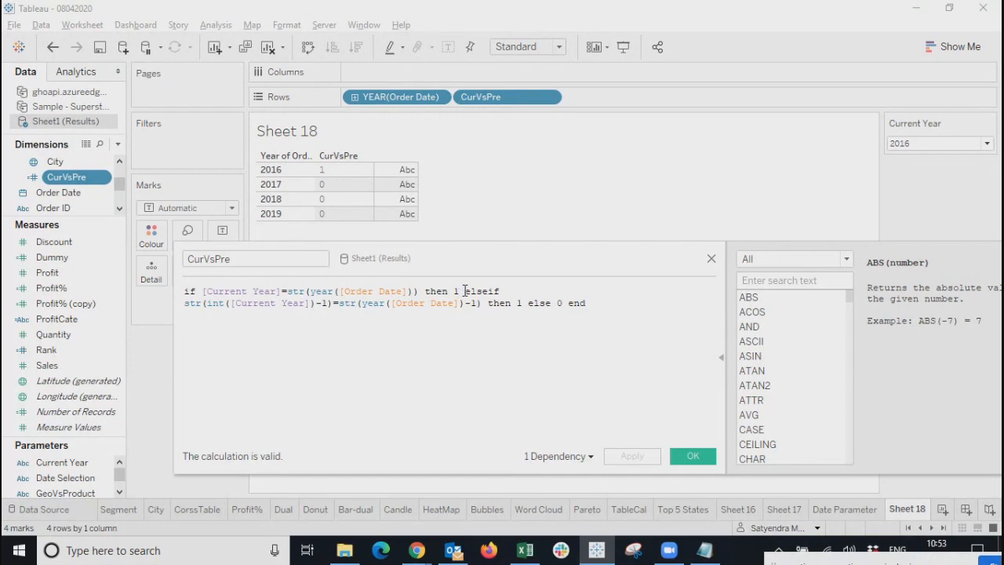
left_click_drag(466, 291, 504, 291)
type("en")
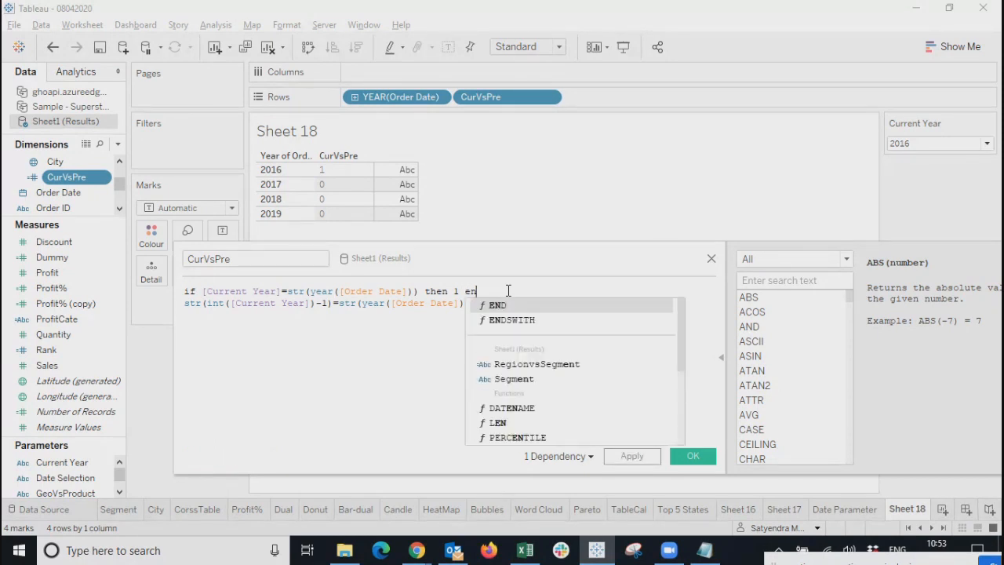
type("d")
key("Return")
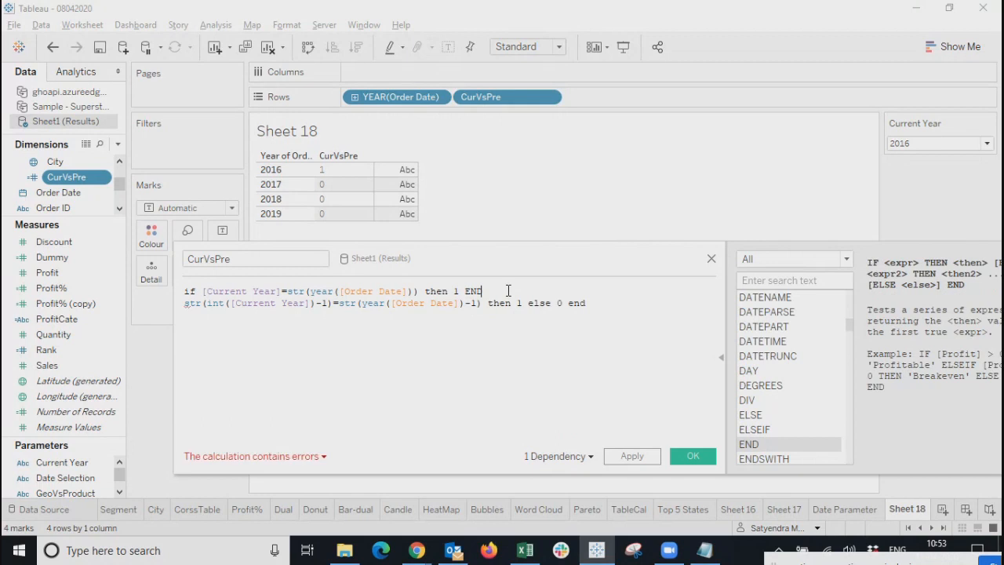
key("Return")
type("if")
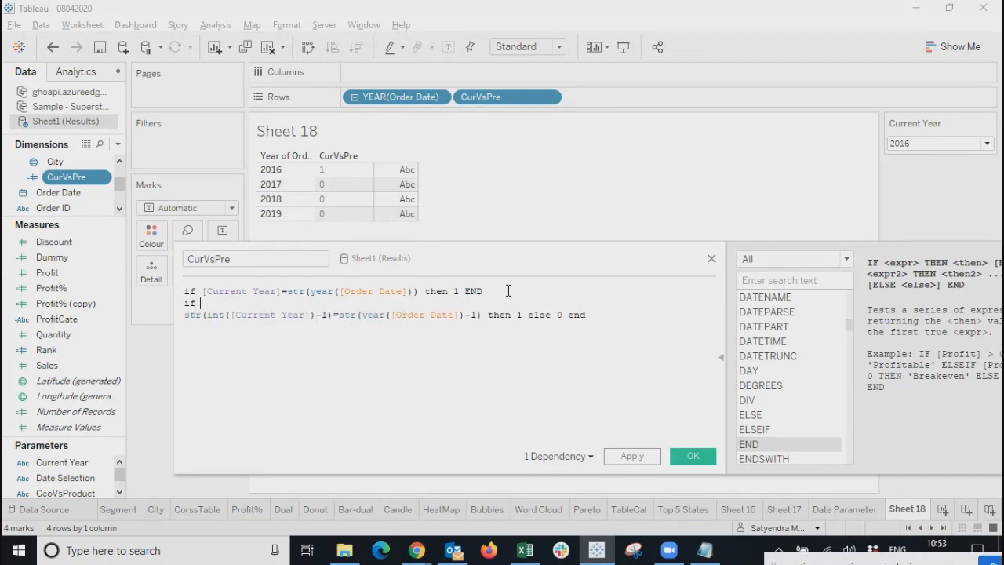
key("Right")
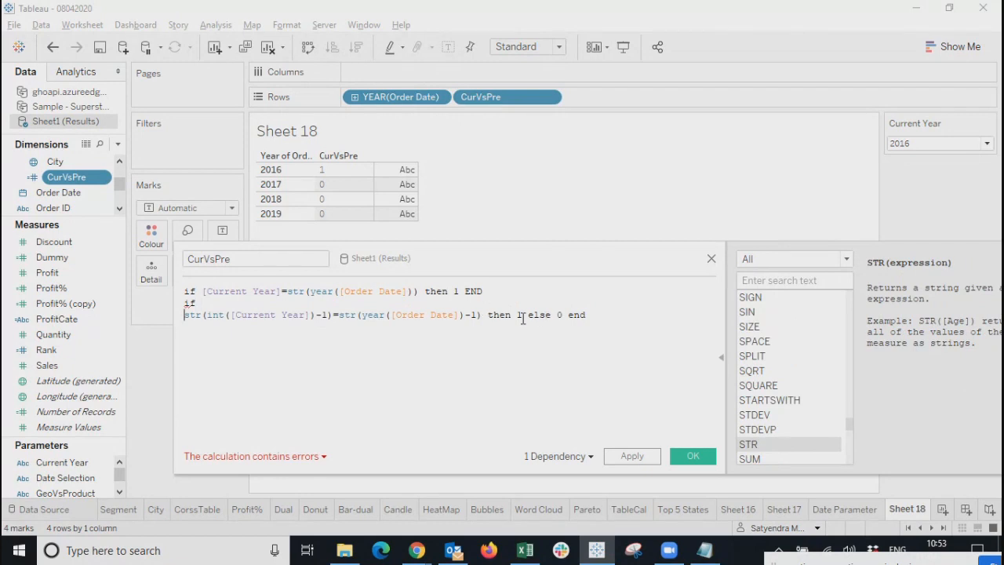
Restructure the formula into a nested IF, deleting the first line's 1 END and stray if.
left_click(523, 318)
left_click_drag(528, 320, 563, 317)
left_click(464, 295)
type("if")
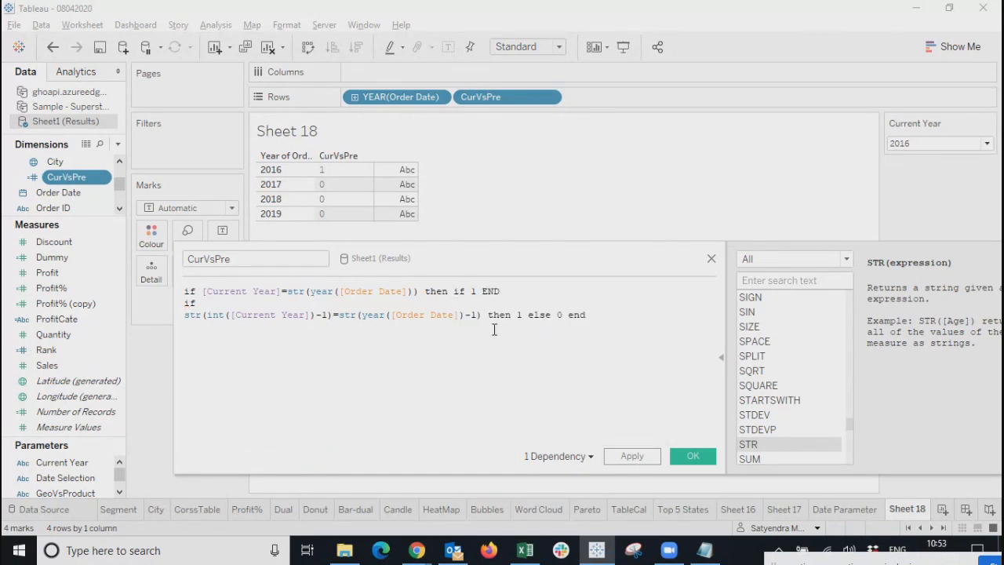
key("shift+Right")
key("shift+Right")
key("shift+Right")
key("shift+Right")
key("shift+Right")
key("BackSpace")
double_click(189, 303)
key("BackSpace")
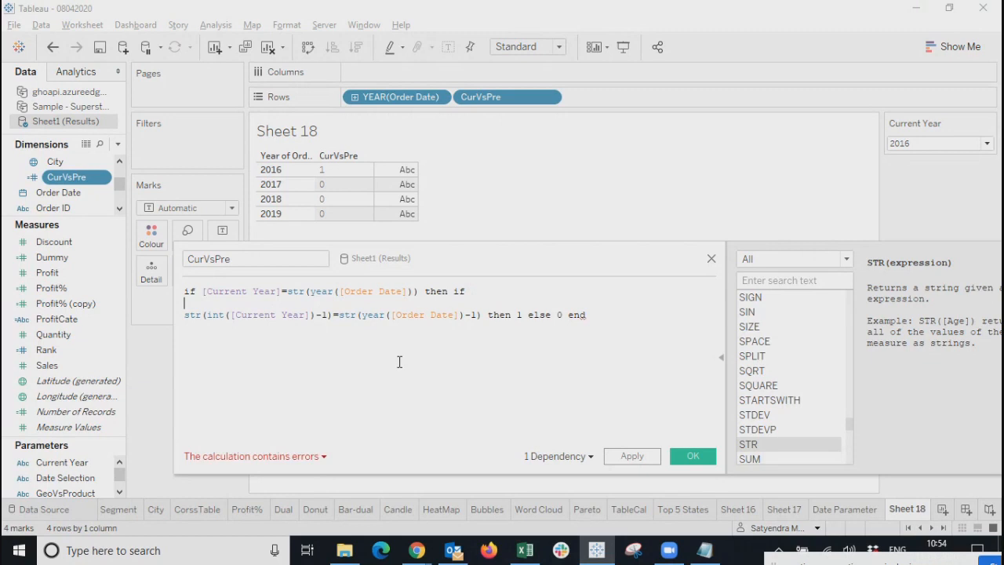
Add a closing END for the nested IF and apply the calculation.
left_click(611, 316)
left_click(308, 458)
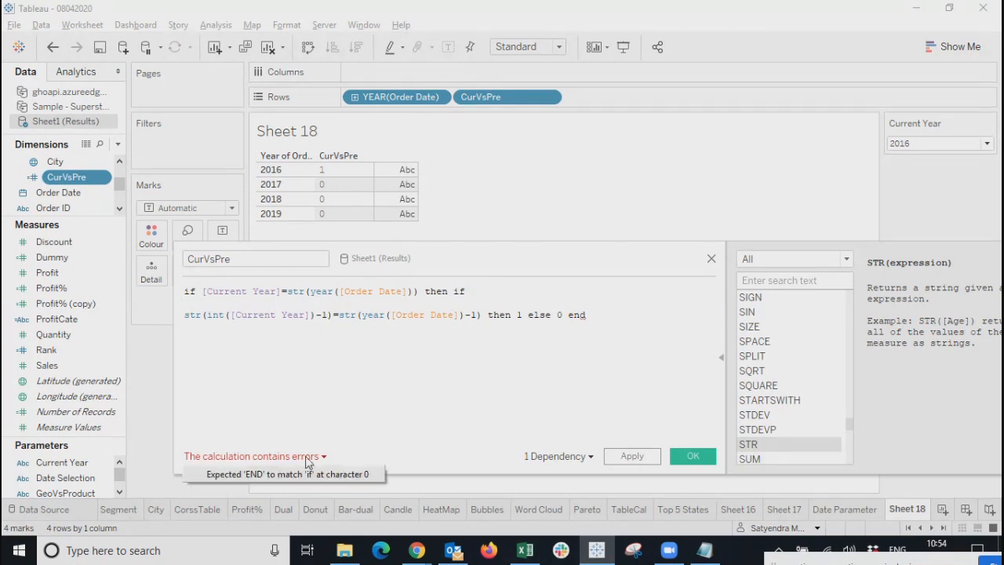
left_click(319, 474)
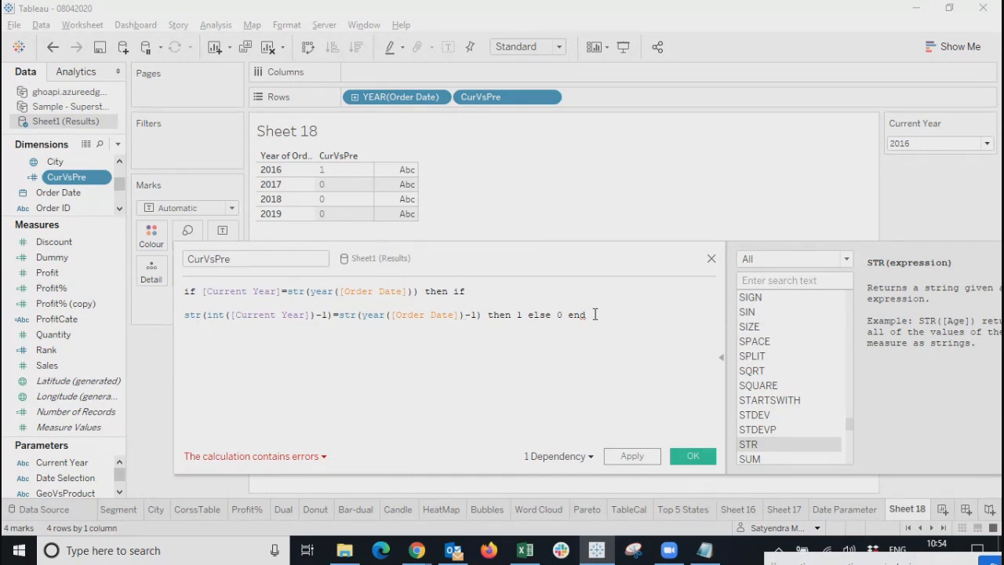
type("end")
key("Return")
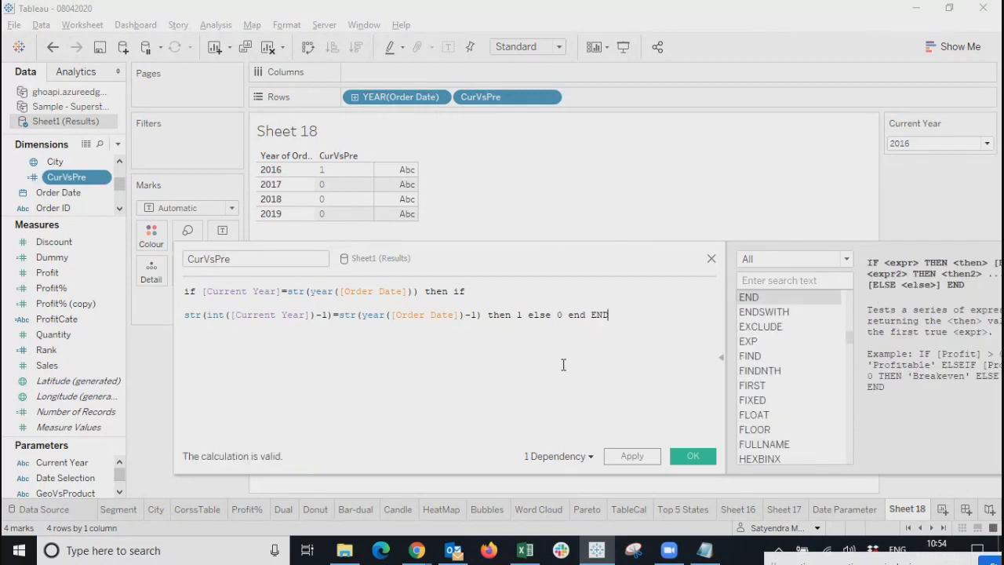
left_click(629, 458)
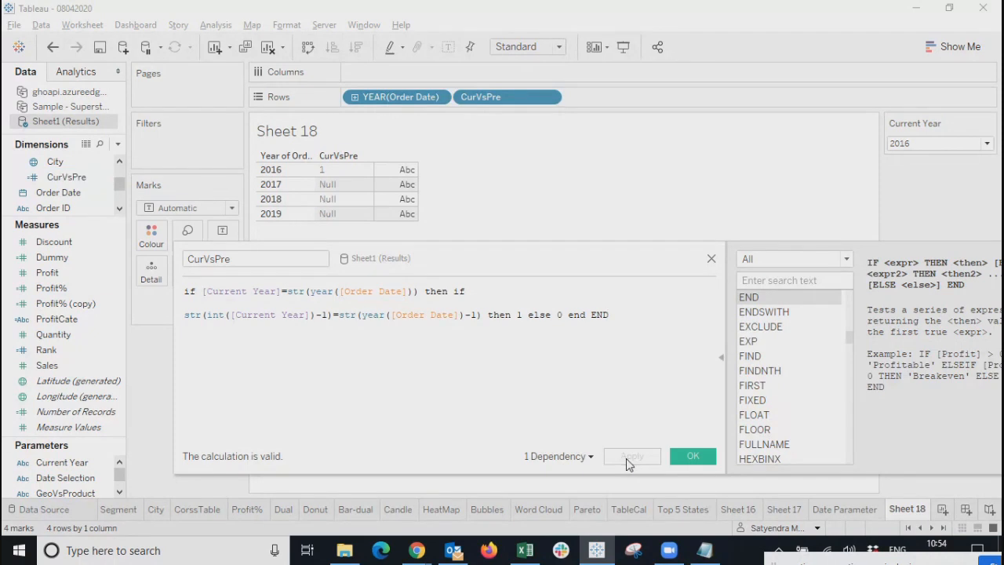
Save the calculation, try Current Year values 2017 and 2019, and settle on 2018.
left_click(686, 455)
left_click(945, 143)
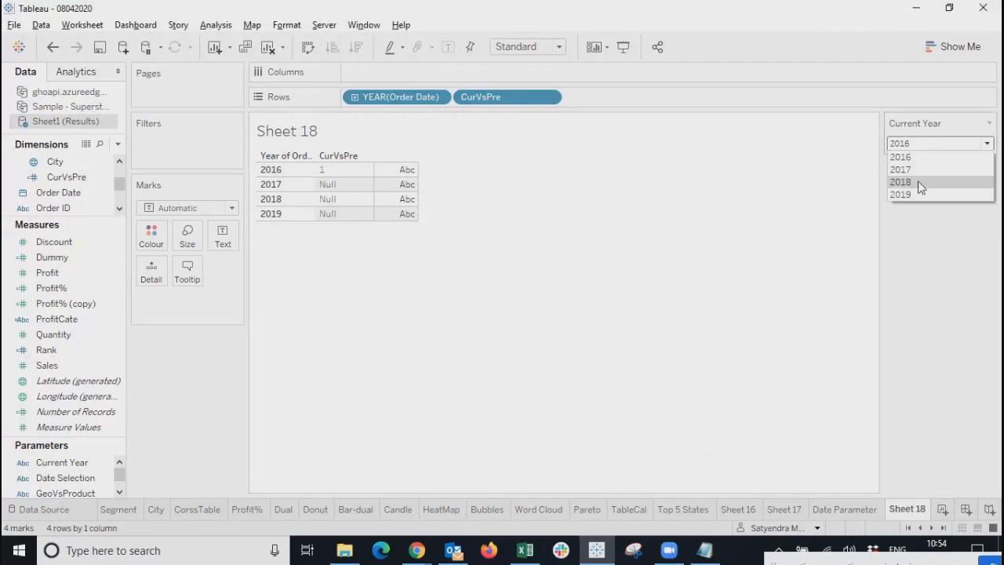
left_click(920, 170)
left_click(930, 144)
left_click(912, 182)
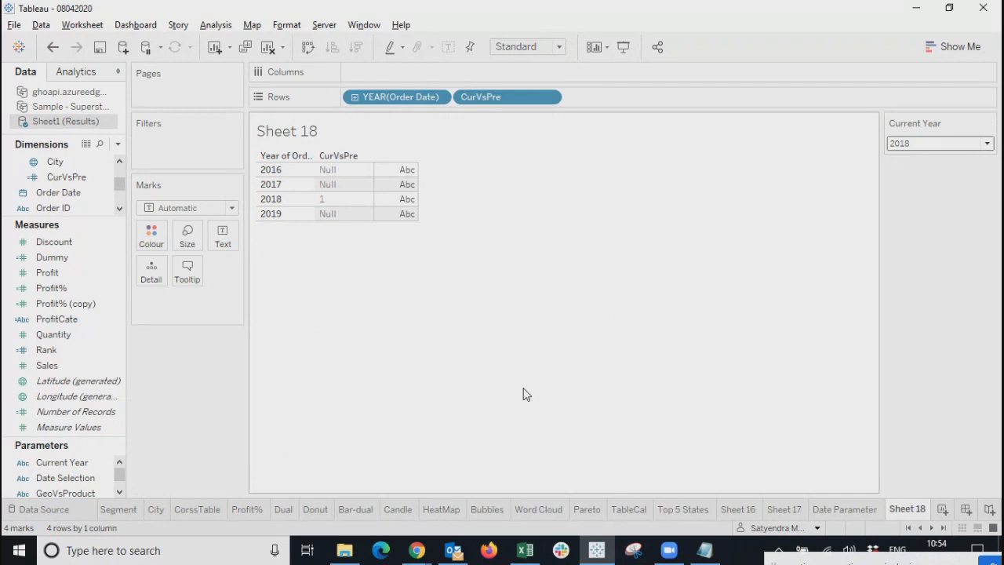
left_click(932, 146)
left_click(915, 194)
left_click(933, 142)
left_click(902, 182)
Rename the CurVsPre field to 'Current Year'.
left_click(71, 178)
right_click(71, 181)
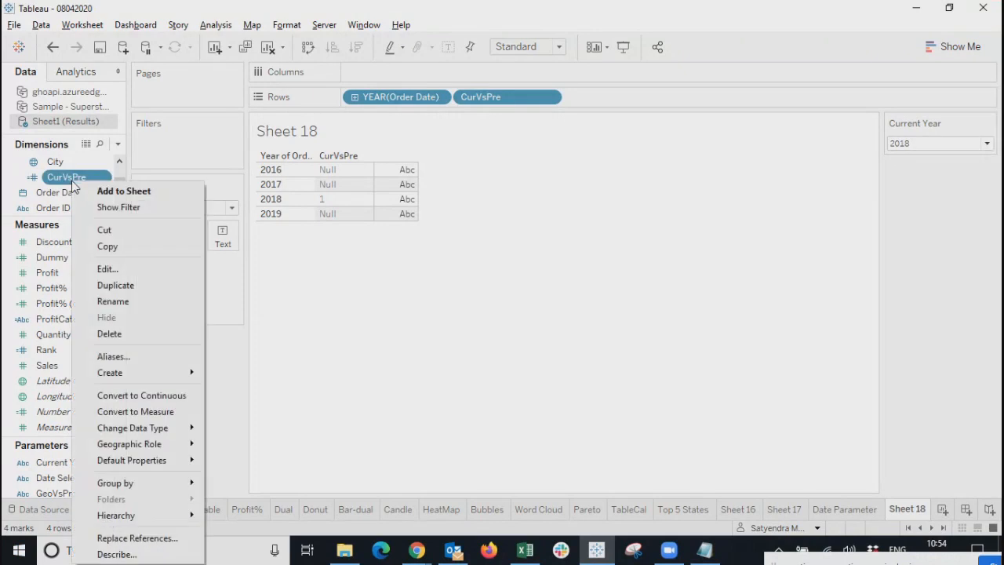
left_click(122, 307)
key("BackSpace")
type("current")
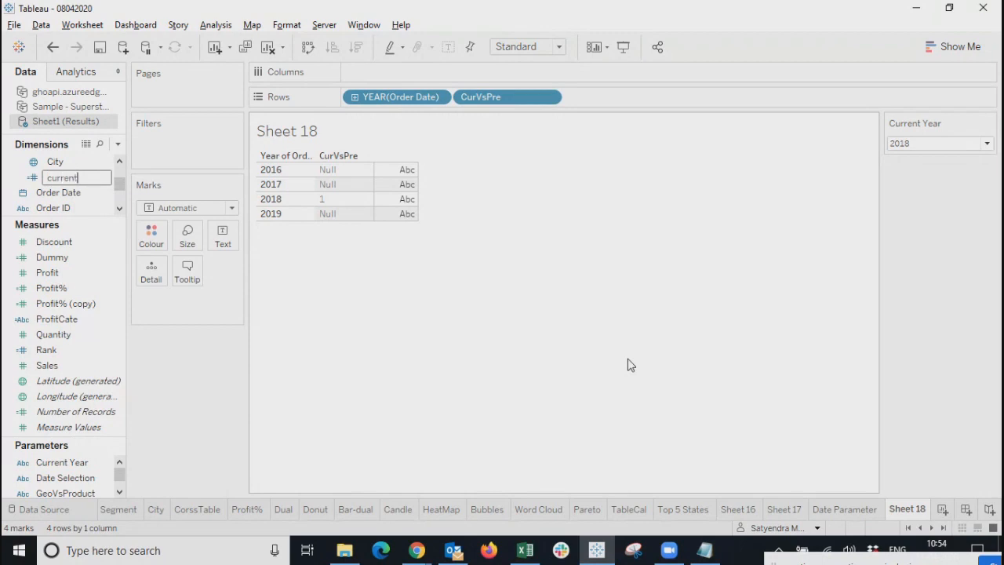
key("BackSpace")
key("BackSpace")
key("BackSpace")
key("BackSpace")
key("BackSpace")
key("BackSpace")
key("BackSpace")
type("Current Year")
key("Return")
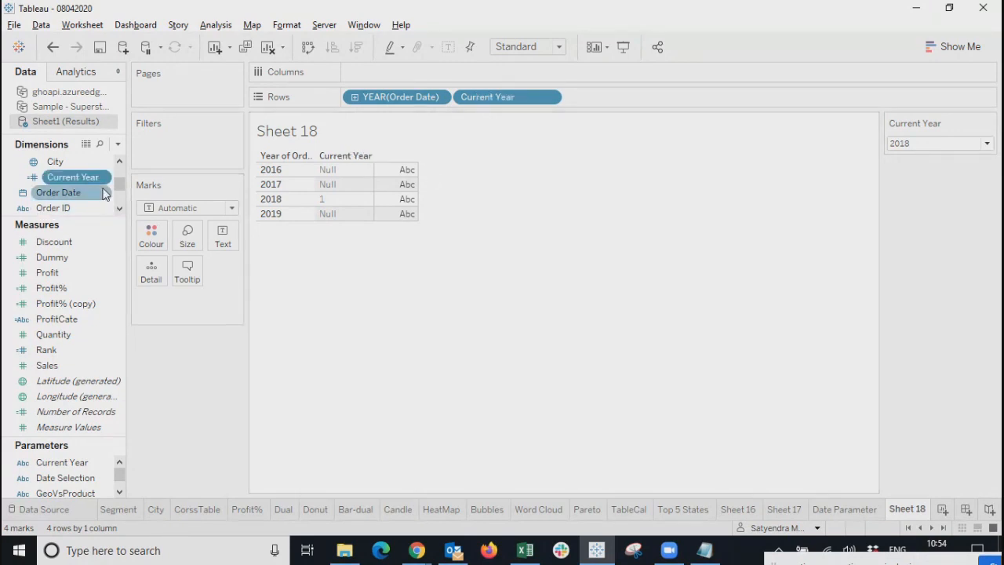
Duplicate the Current Year field and enlarge the data pane to see more fields.
right_click(77, 180)
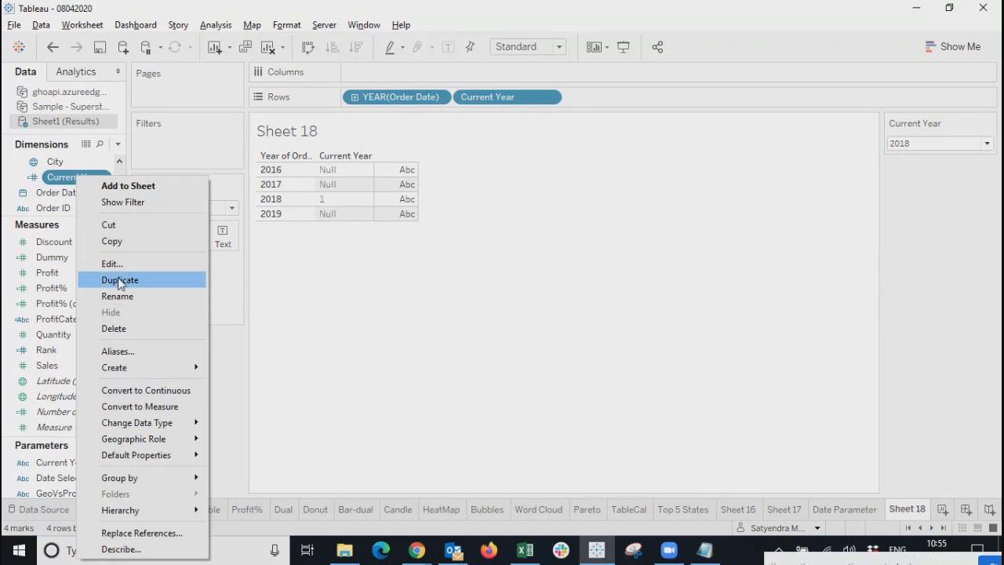
left_click(126, 280)
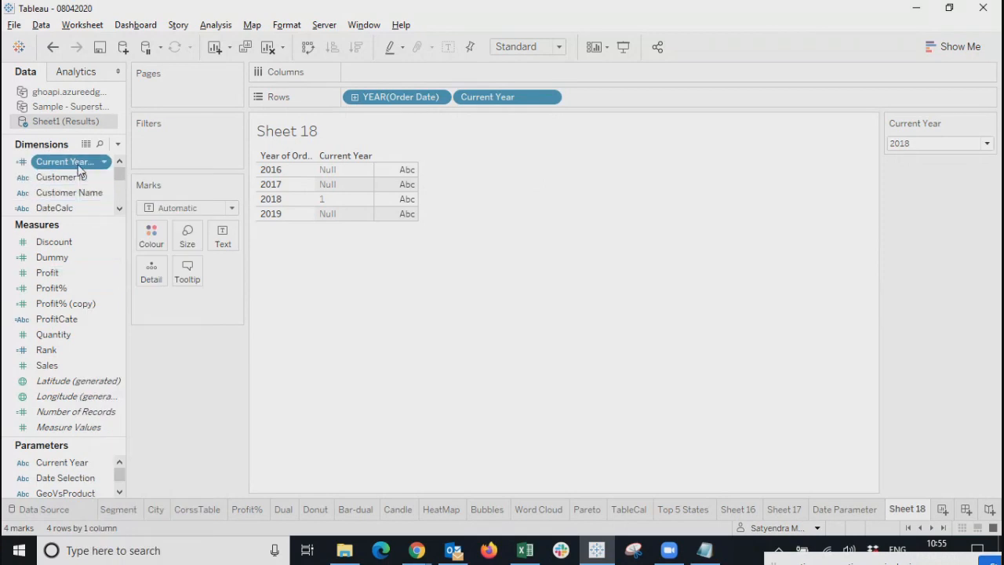
left_click_drag(99, 221, 99, 390)
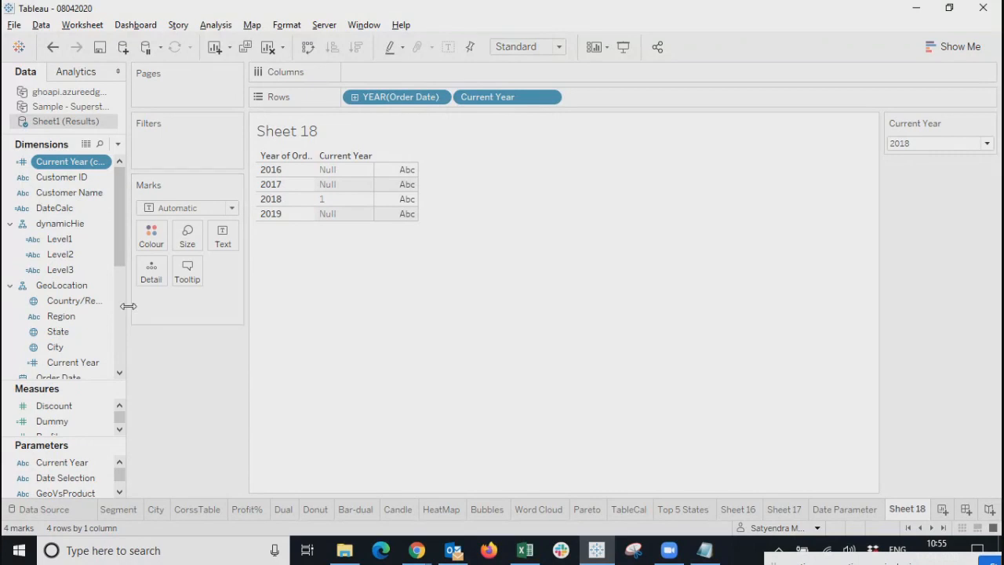
left_click_drag(127, 306, 239, 313)
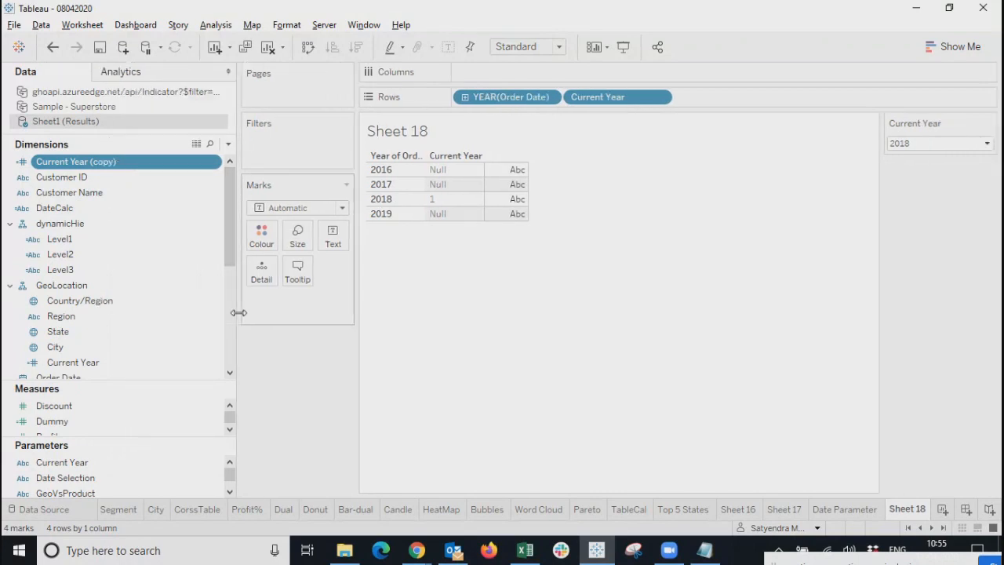
Rename the copy to 'PreViousYears', then correct it to 'PreviousYears'.
right_click(99, 164)
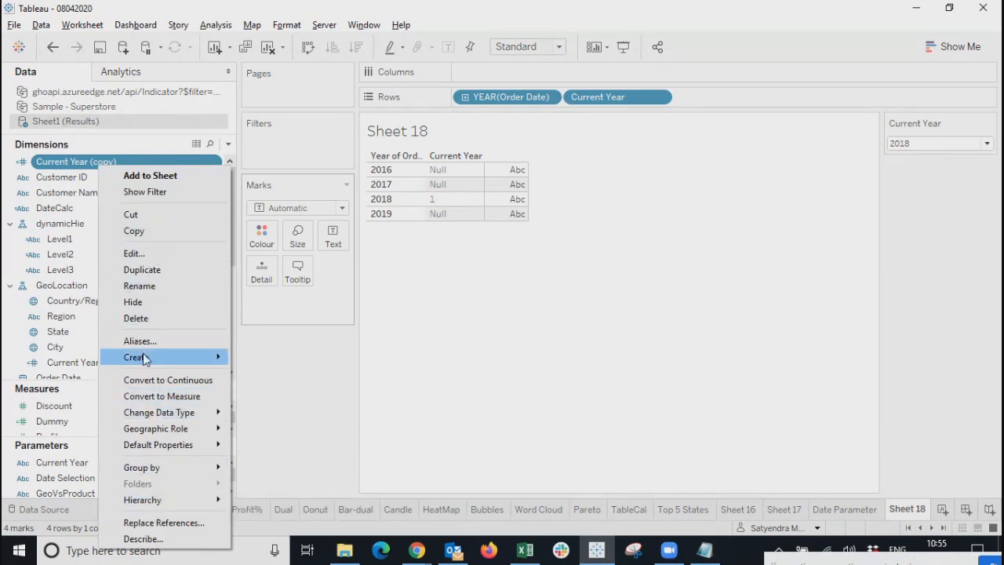
left_click(140, 287)
key("BackSpace")
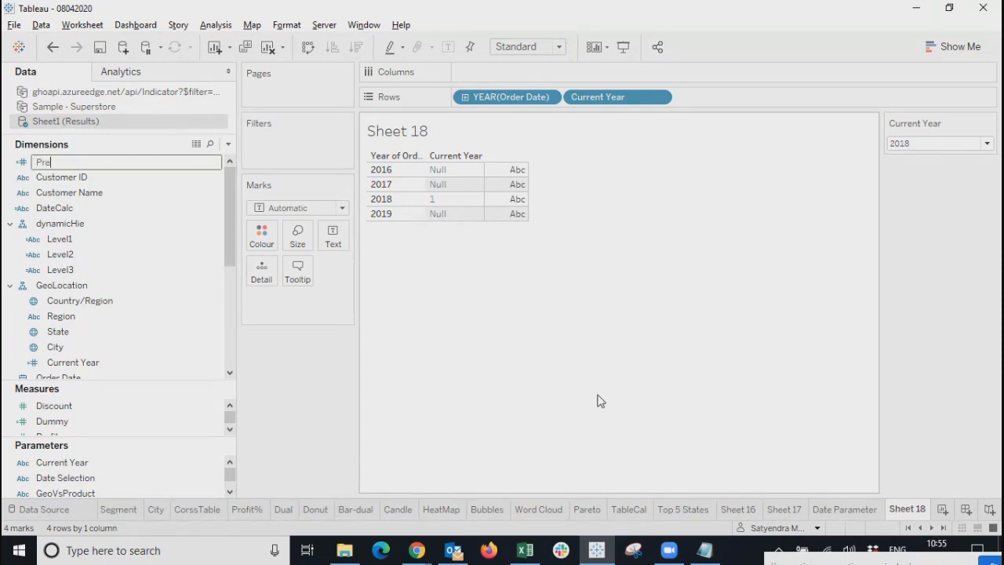
type("PreViousYears")
key("Return")
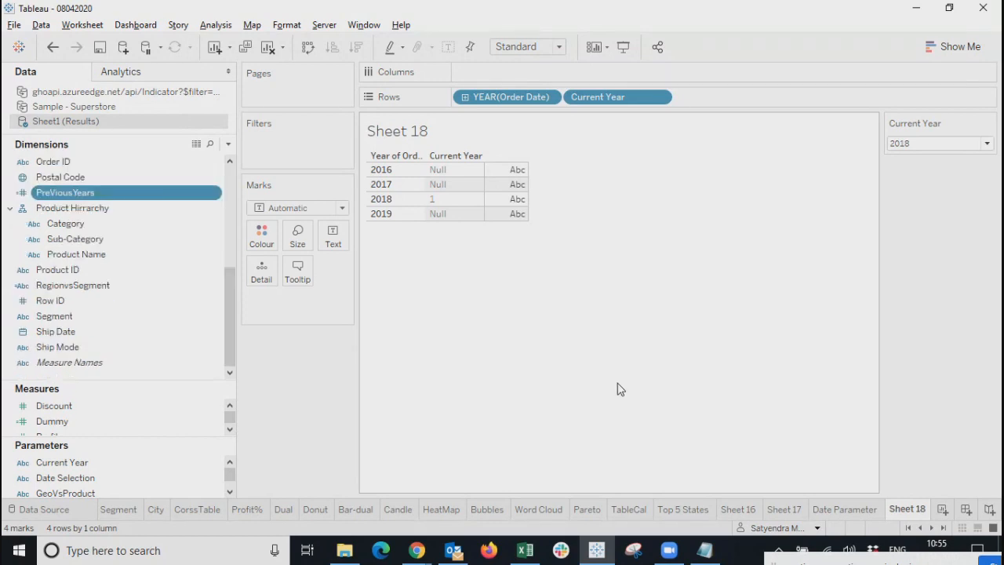
right_click(65, 196)
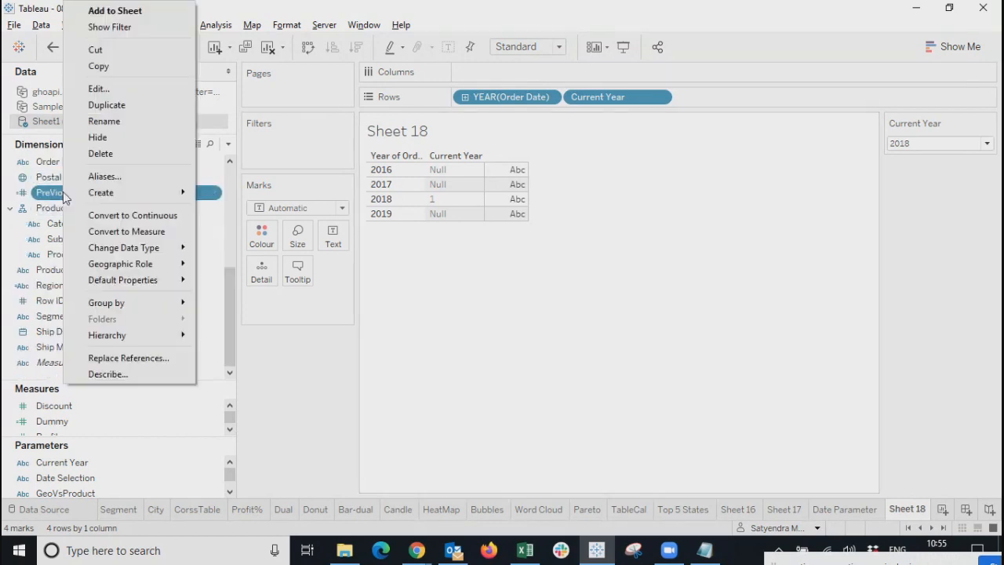
left_click(106, 121)
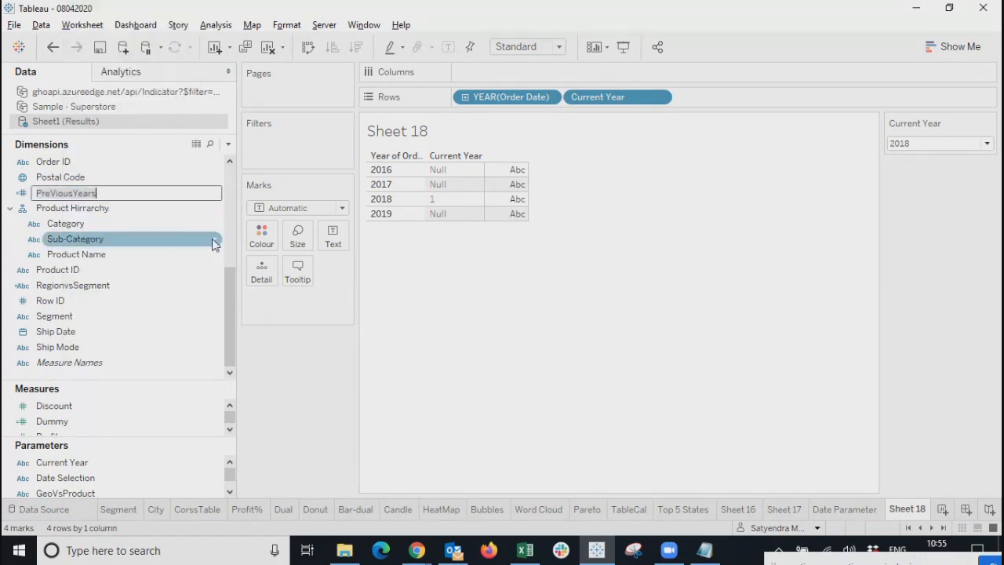
key("BackSpace")
type("v")
key("Return")
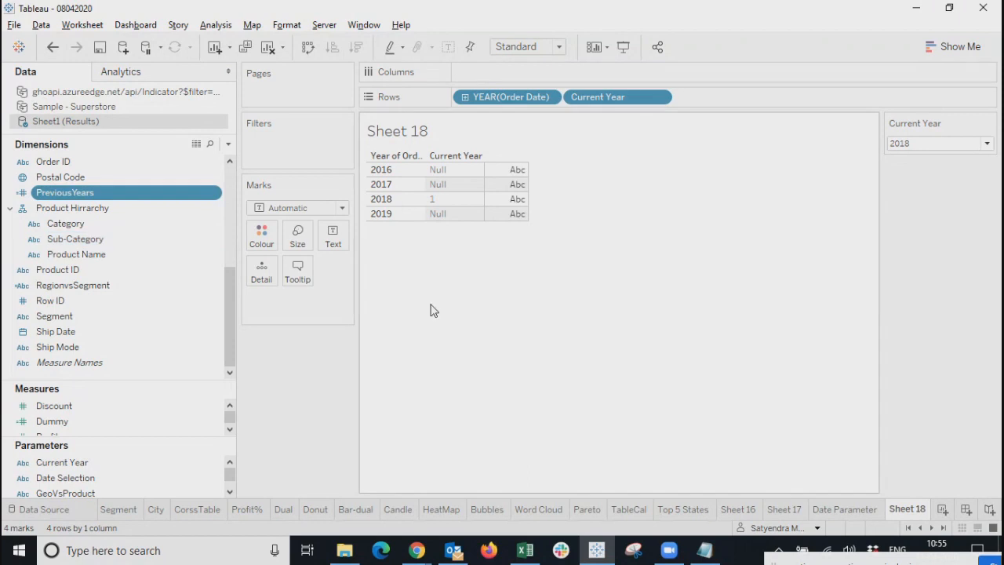
mouse_move(98, 193)
left_mouse_down()
mouse_move(317, 156)
mouse_move(411, 276)
mouse_move(98, 154)
mouse_move(96, 211)
left_mouse_up()
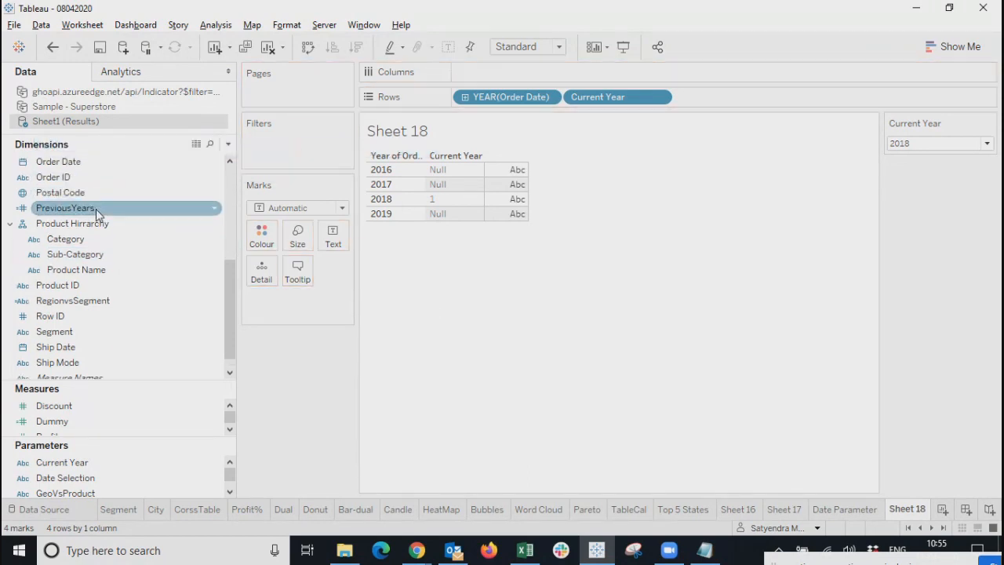
Edit PreviousYears so its formula starts with 'if', drop the extra END, and save.
right_click(96, 211)
left_click(144, 94)
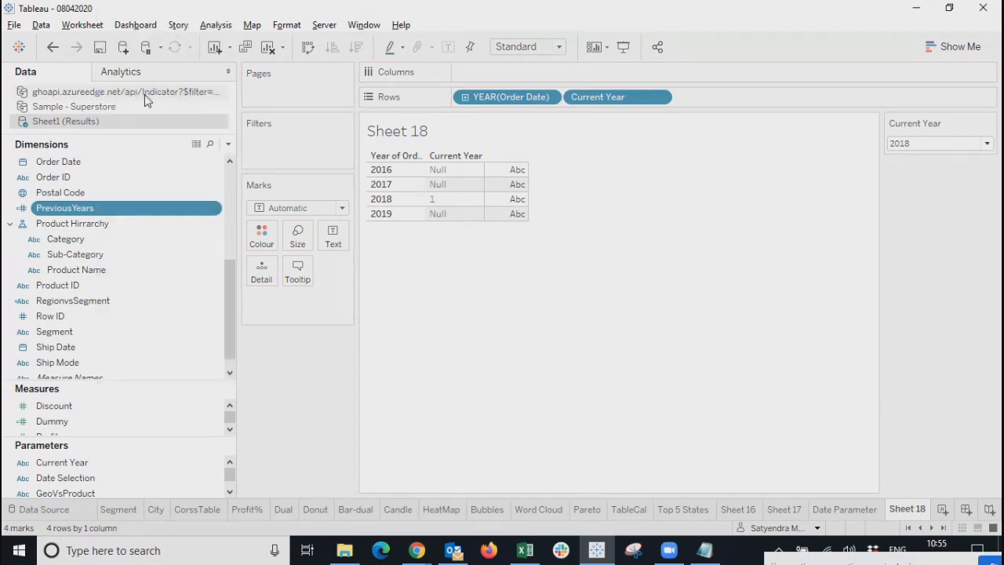
triple_click(494, 290)
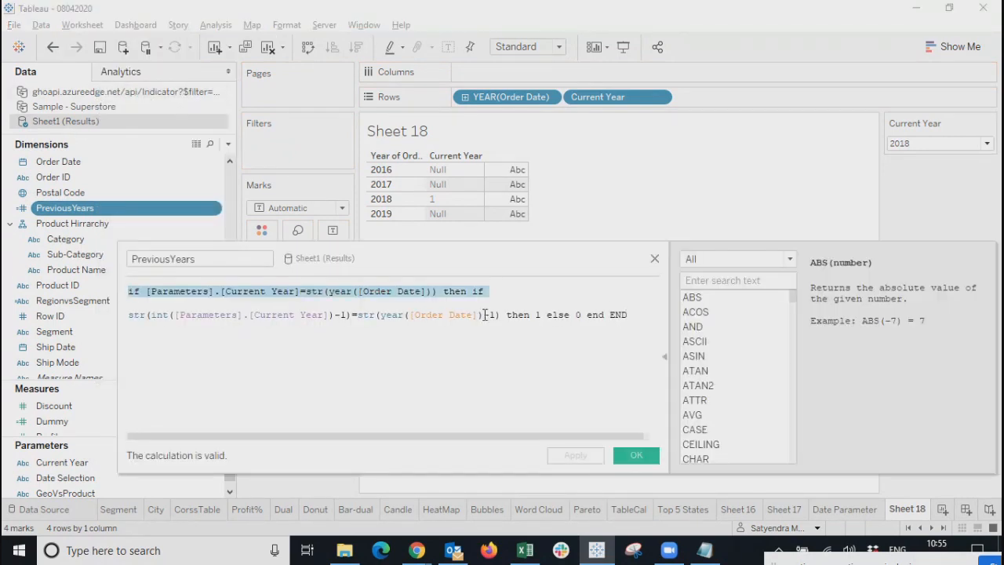
key("BackSpace")
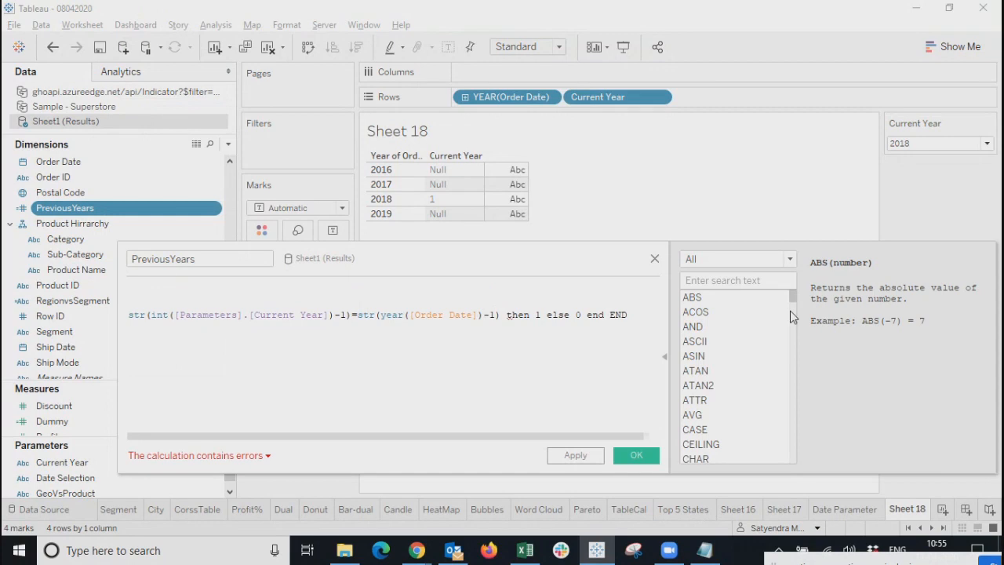
type("if")
left_click_drag(504, 314, 634, 313)
left_click(601, 340)
key("BackSpace")
key("BackSpace")
key("BackSpace")
key("BackSpace")
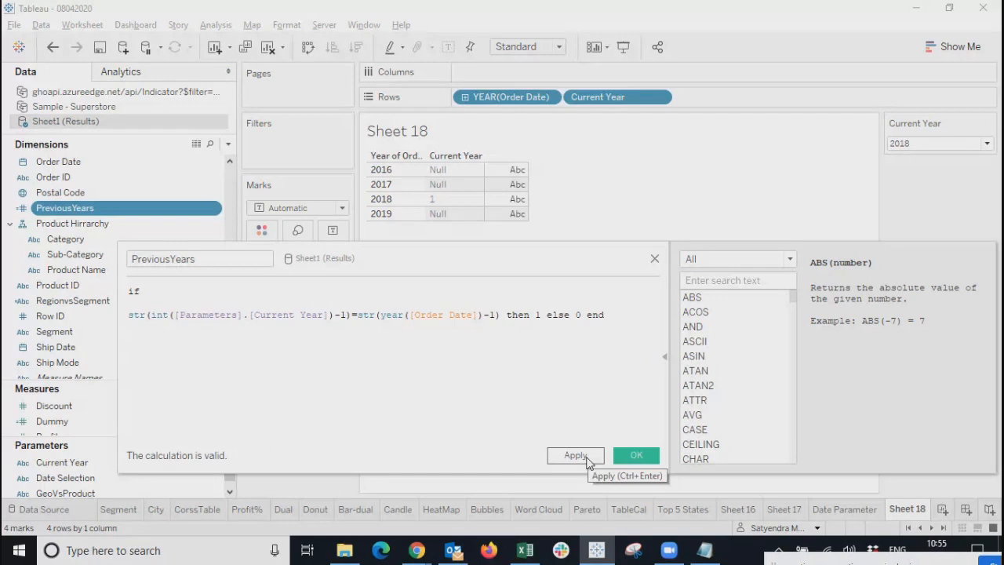
left_click(644, 454)
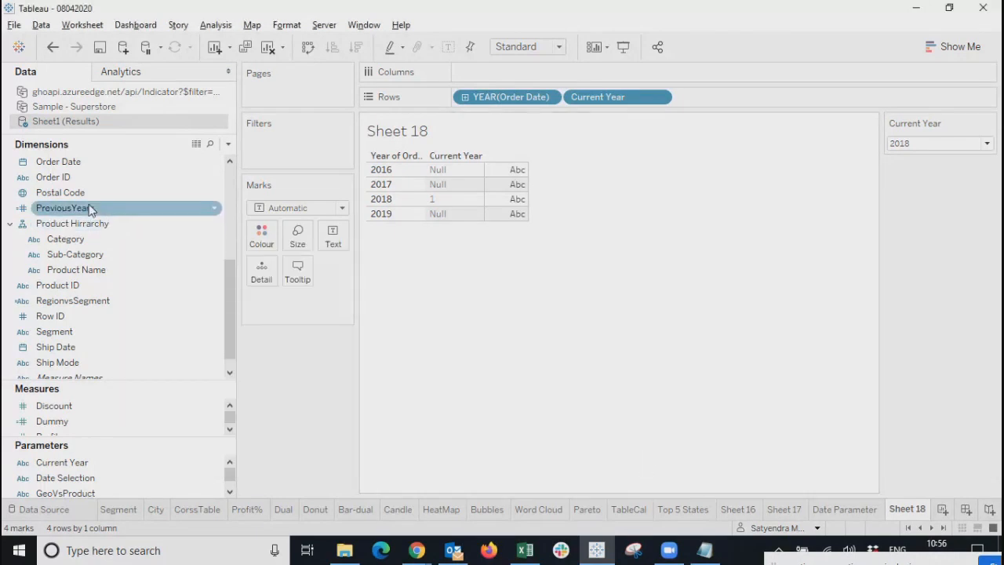
Replace the Current Year and YEAR(Order Date) row pills with PreviousYears and the order year.
left_click(660, 98)
left_click(610, 390)
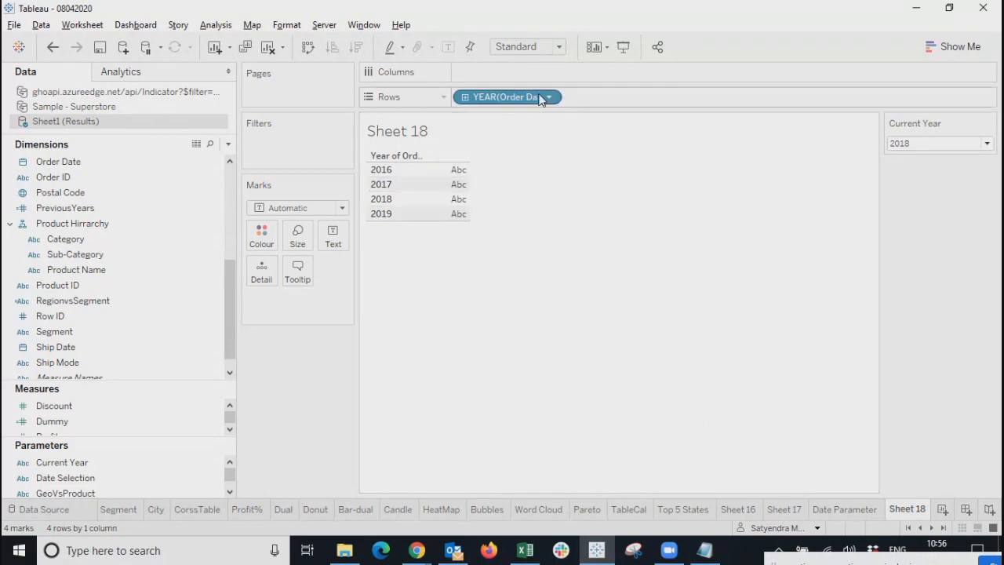
left_click(549, 97)
left_click(496, 554)
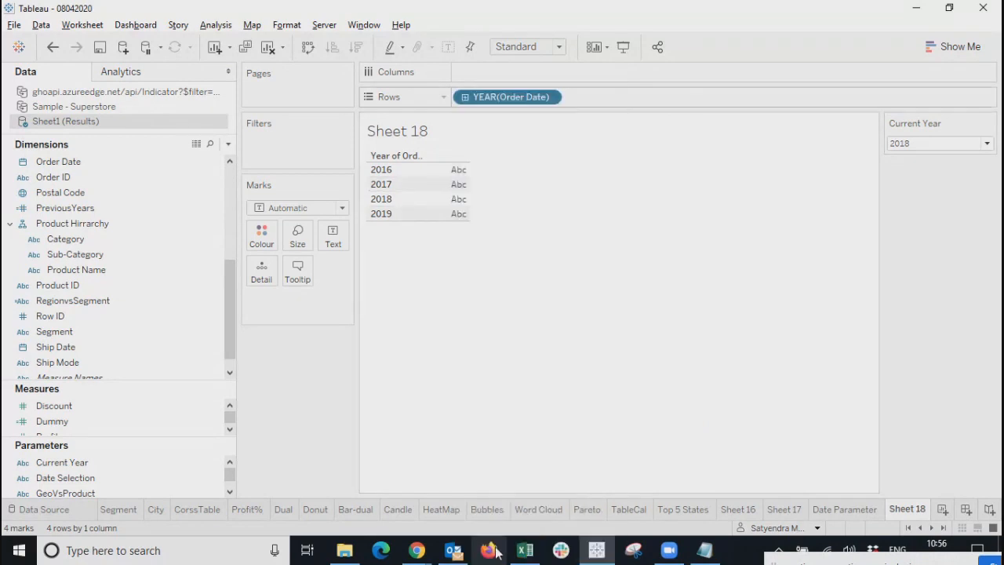
left_click_drag(58, 208, 516, 100)
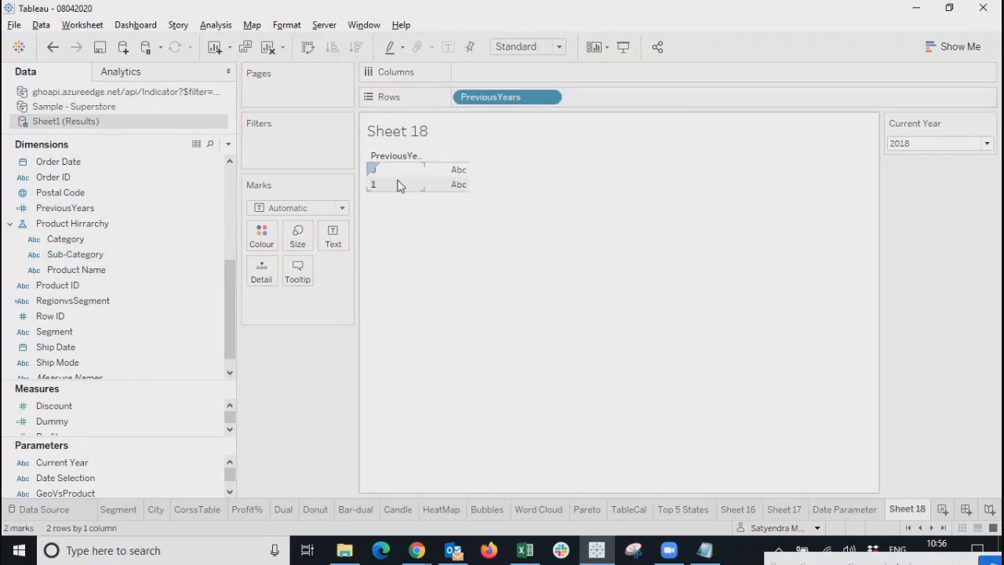
scroll(30, 174, "up", 5)
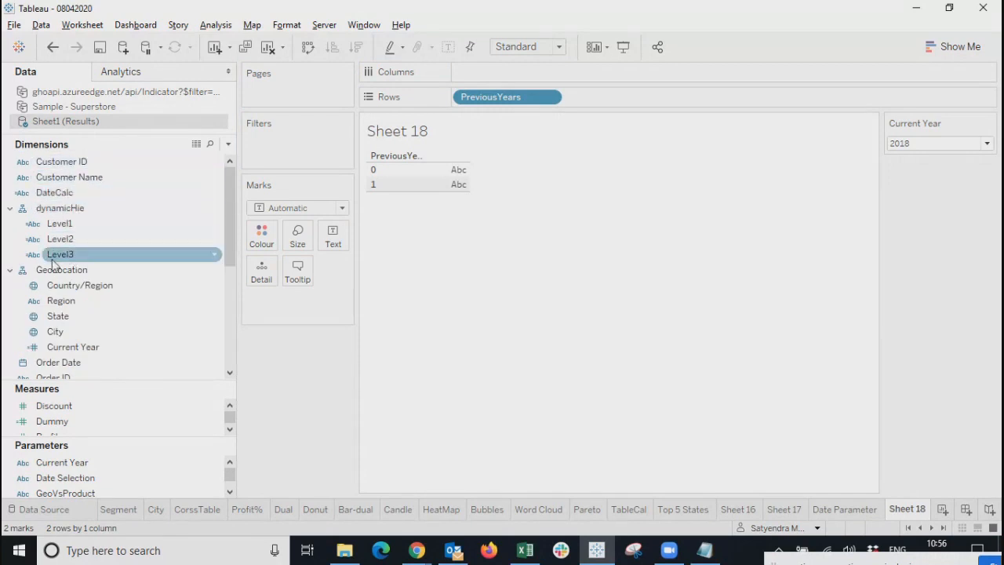
left_click(66, 362)
left_click_drag(66, 362, 460, 179)
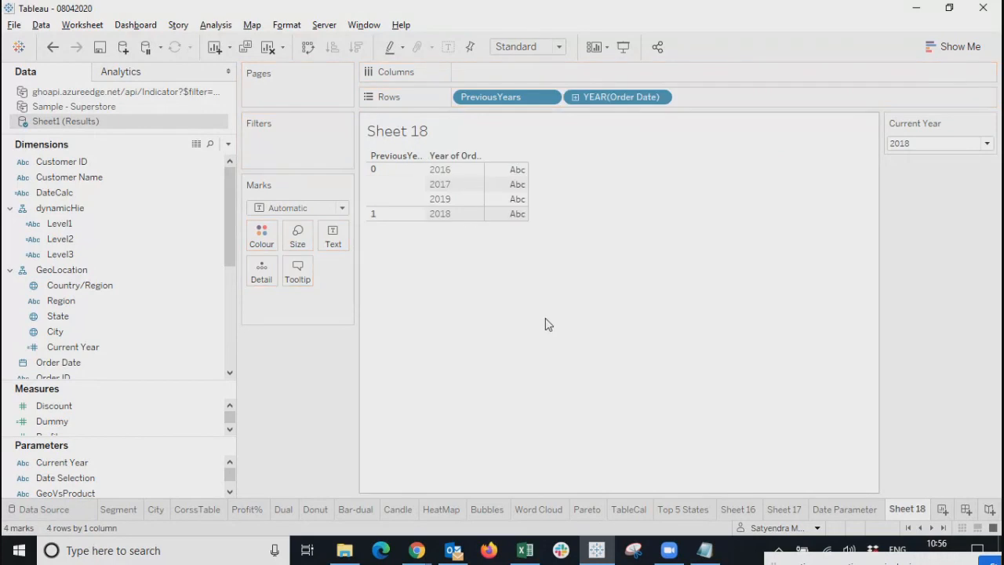
Test PreviousYears by setting Current Year to 2017, 2016, 2017, 2018 and finally 2019.
left_click(934, 143)
left_click(912, 167)
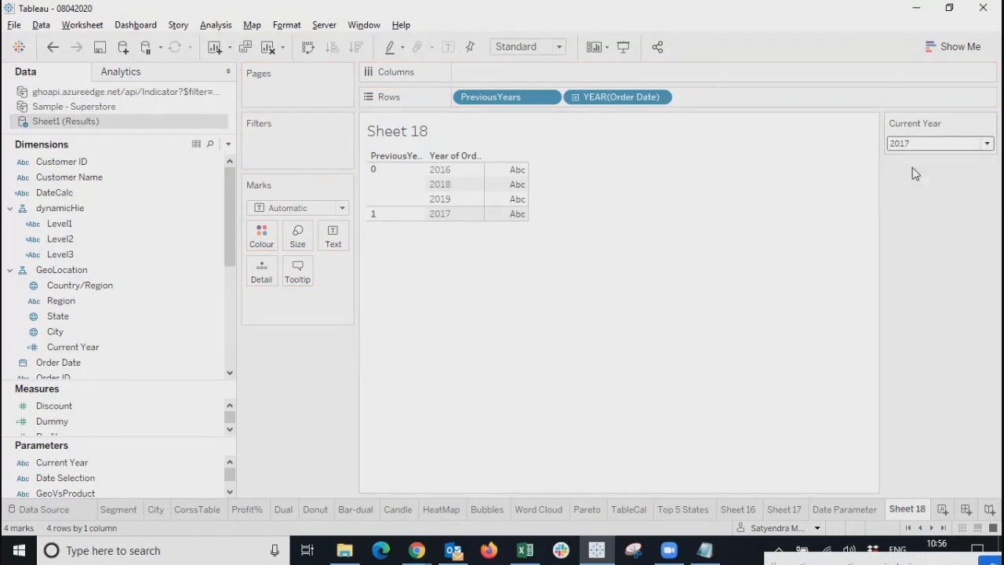
left_click(913, 144)
left_click(911, 156)
left_click(923, 145)
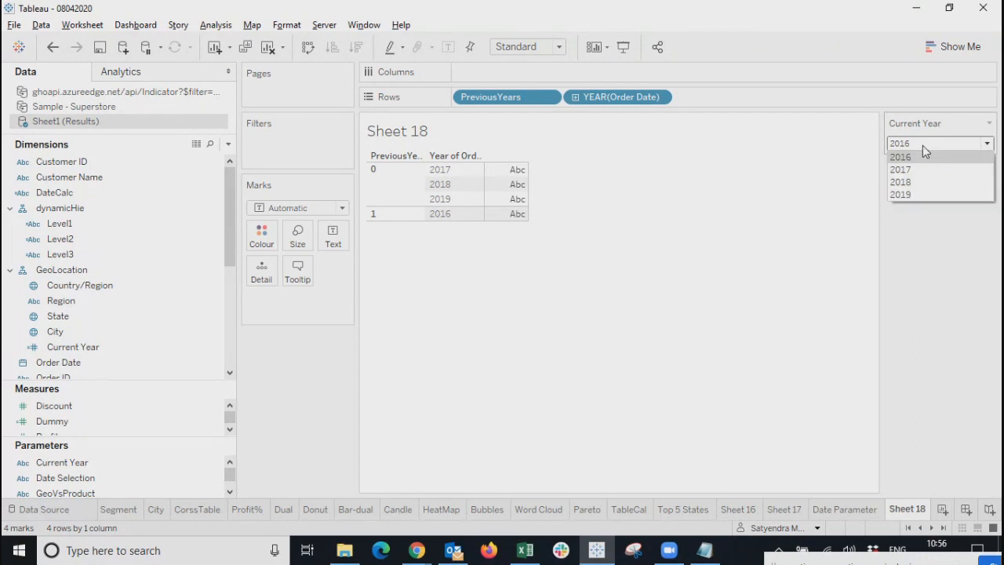
left_click(913, 169)
left_click(918, 146)
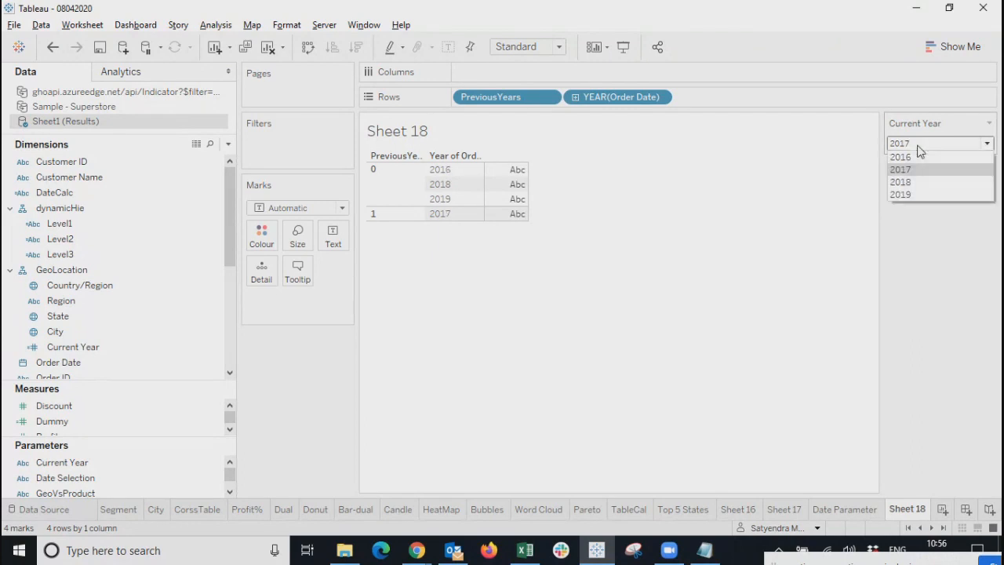
left_click(910, 184)
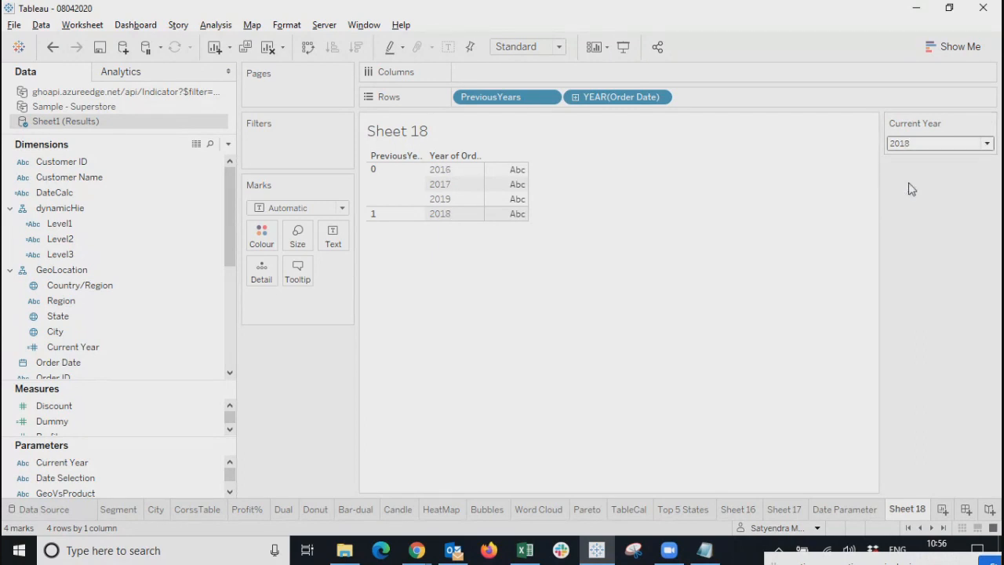
left_click(917, 146)
left_click(910, 193)
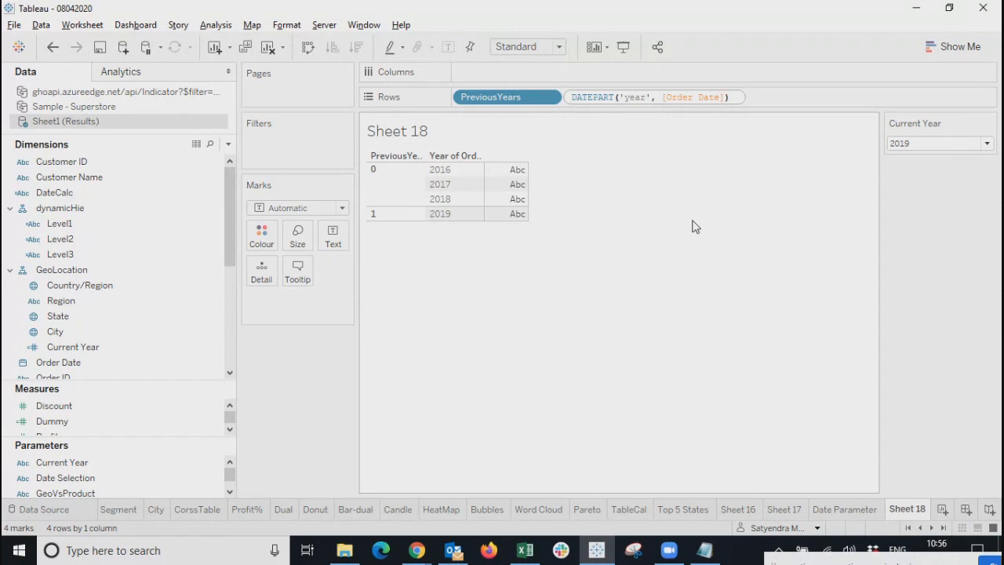
Remove YEAR(Order Date) and PreviousYears from Rows, leaving Sheet 18 empty.
left_click(659, 98)
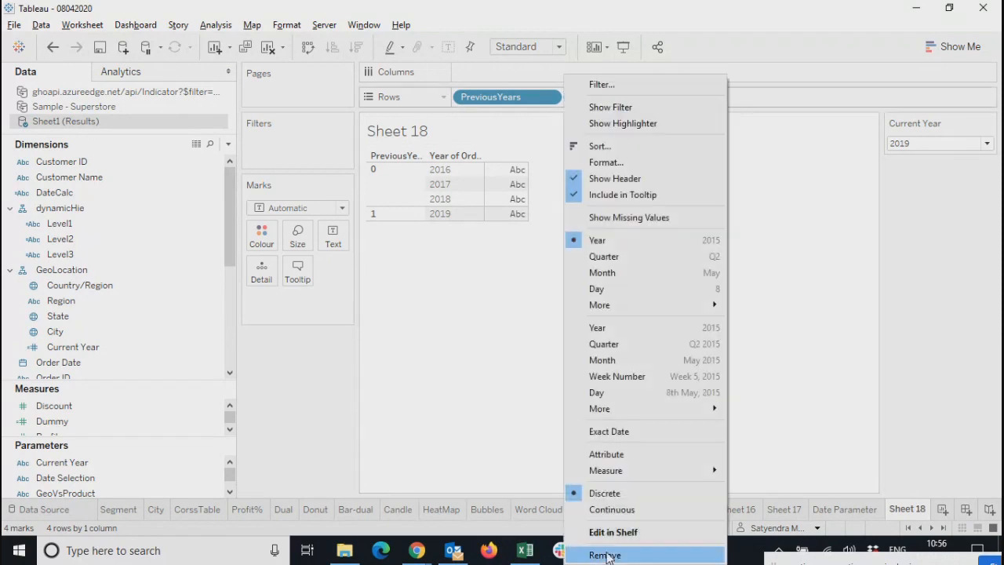
left_click(605, 553)
left_click(549, 97)
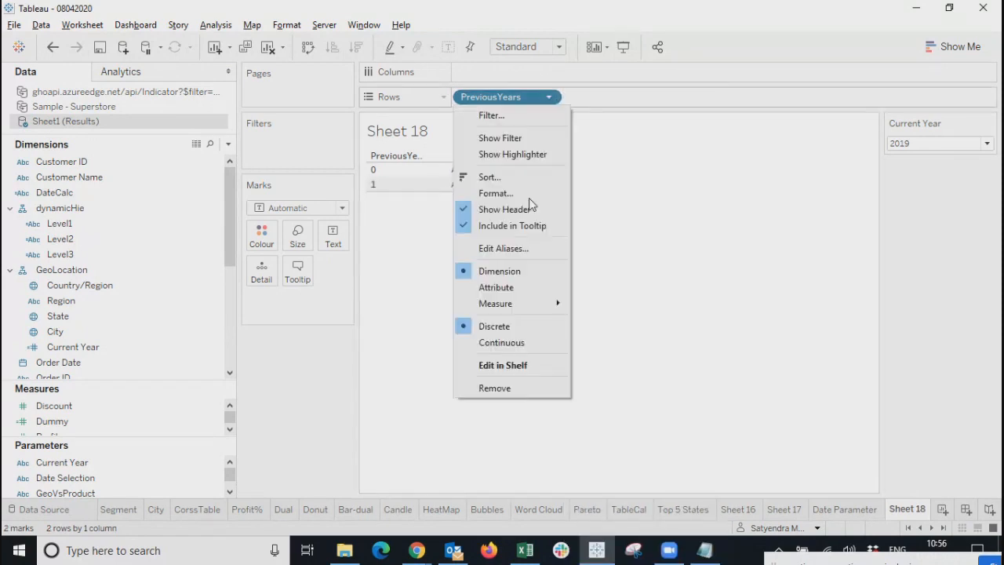
left_click(497, 388)
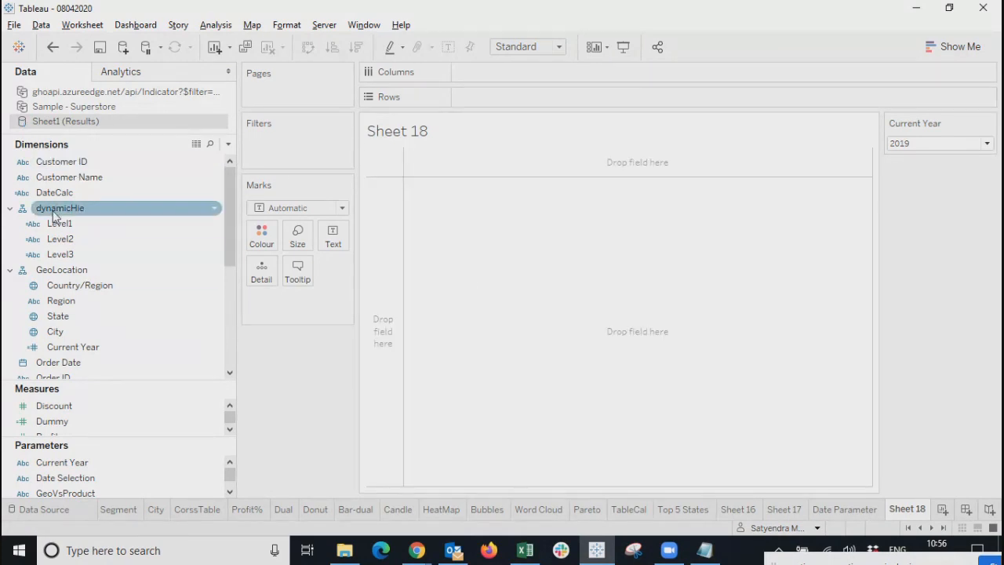
left_click_drag(231, 235, 245, 146)
left_click(68, 212)
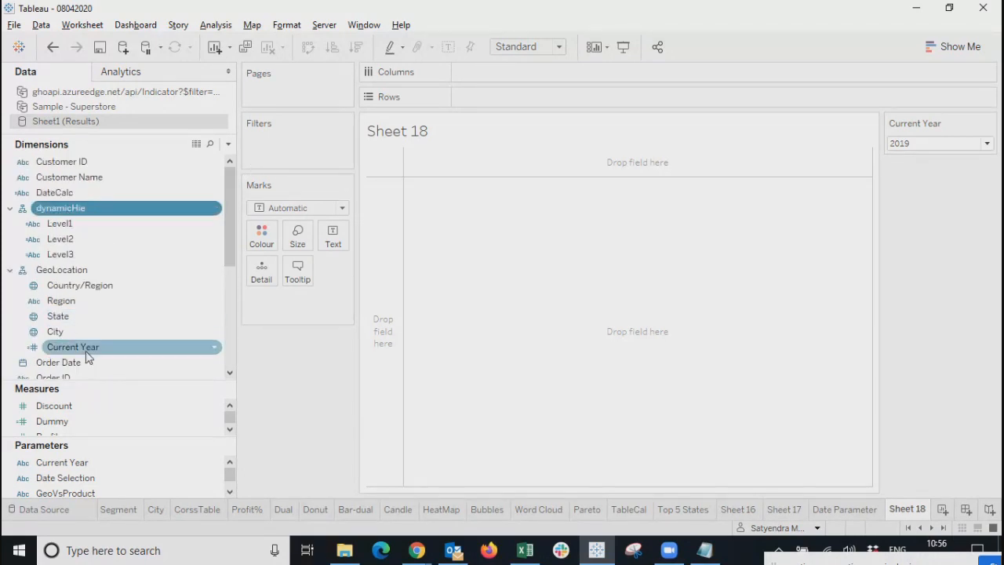
mouse_move(226, 231)
left_mouse_down()
mouse_move(224, 306)
mouse_move(223, 221)
left_mouse_up()
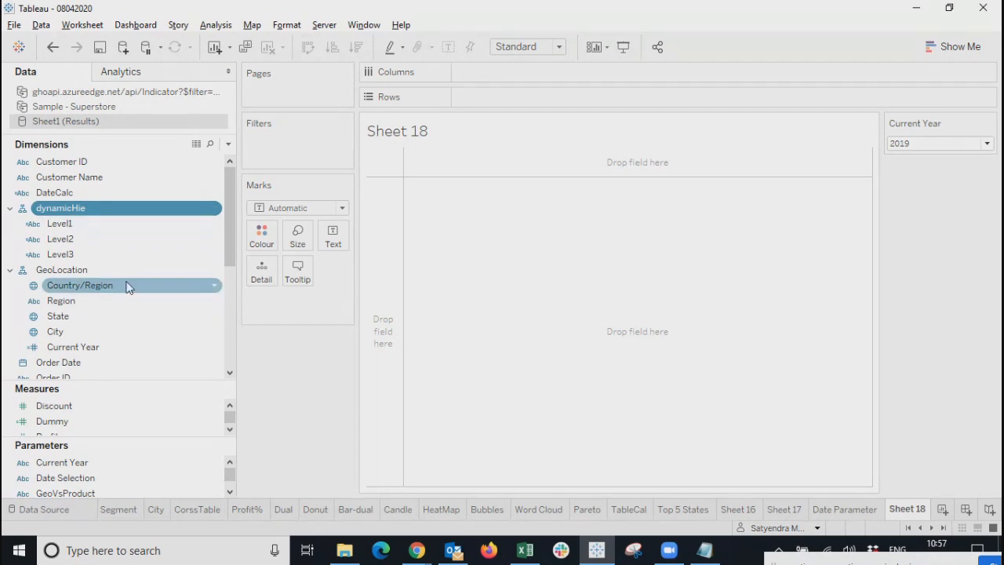
left_click_drag(226, 234, 240, 200)
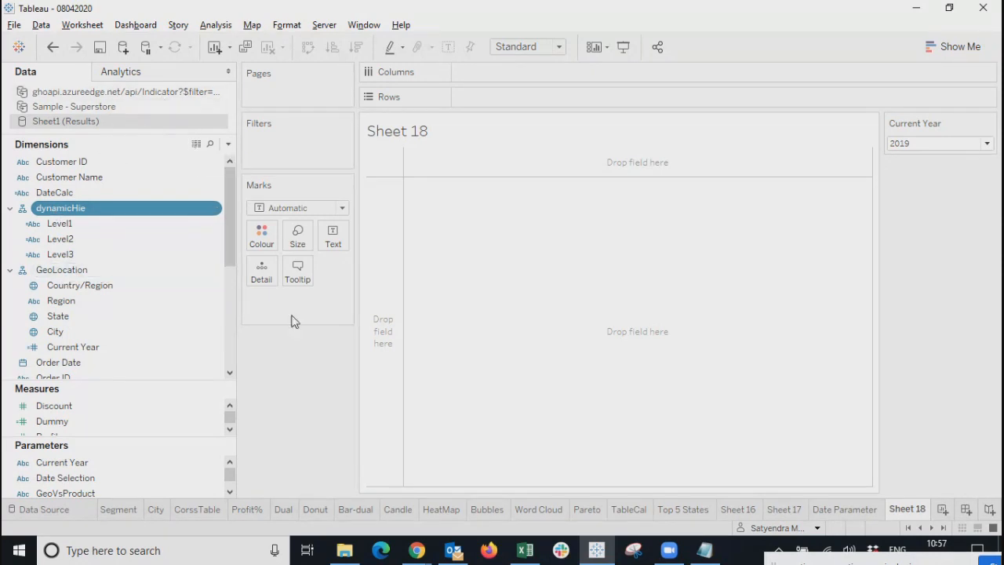
left_click_drag(229, 257, 222, 220)
Add a new worksheet and move through the sheet tabs to the empty Sheet 19.
left_click(942, 510)
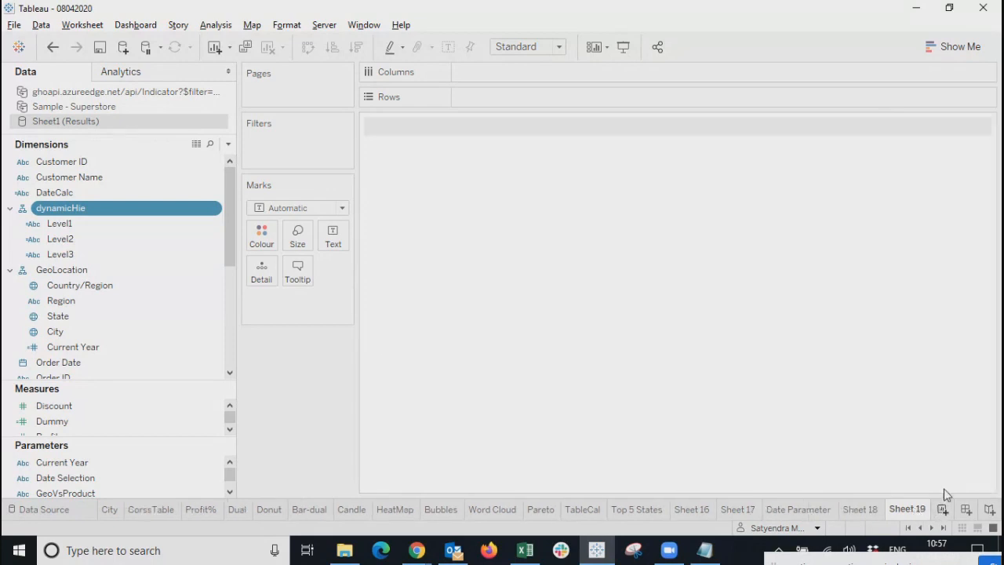
left_click(957, 46)
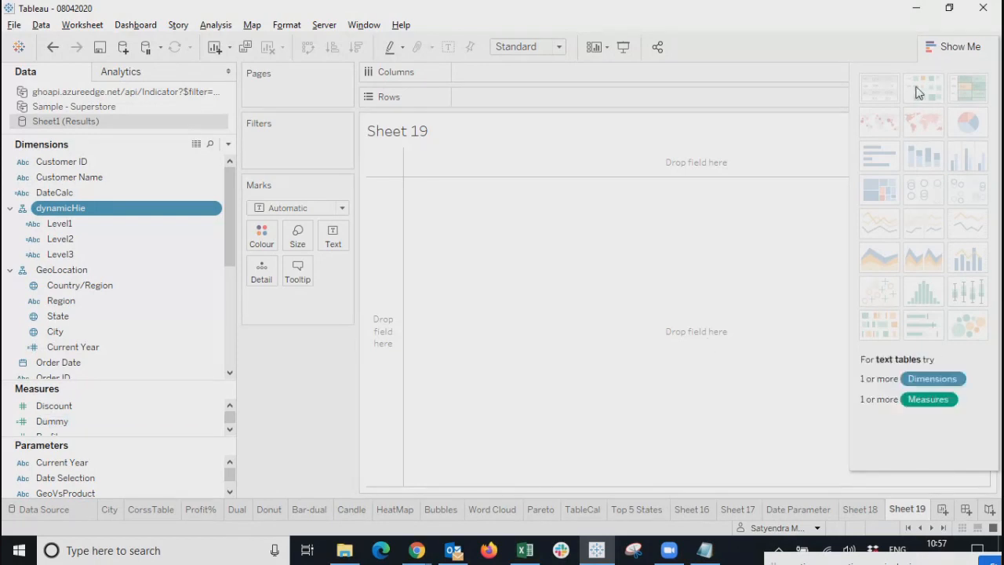
left_click(494, 509)
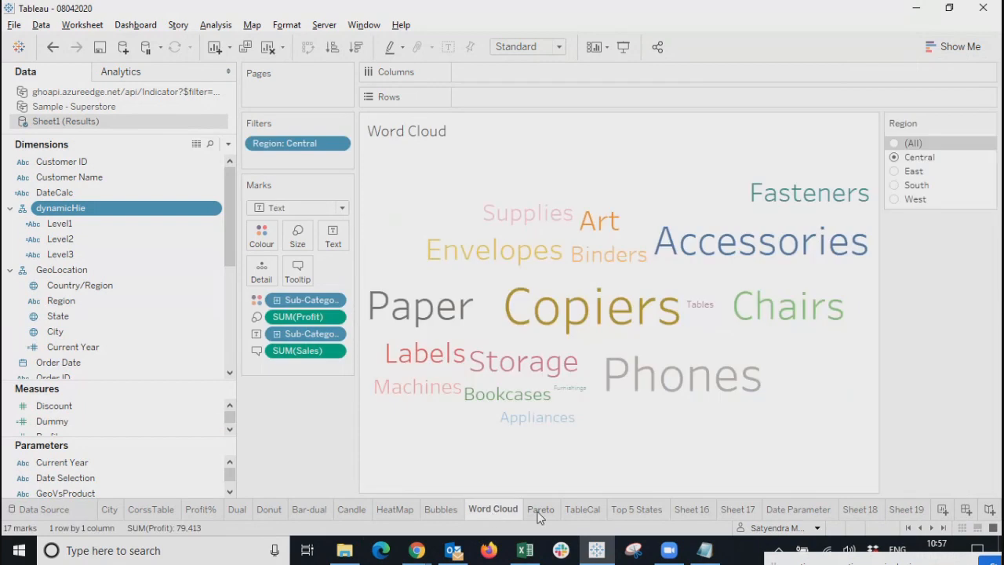
left_click(540, 509)
left_click(582, 509)
left_click(636, 510)
left_click(691, 509)
left_click(738, 509)
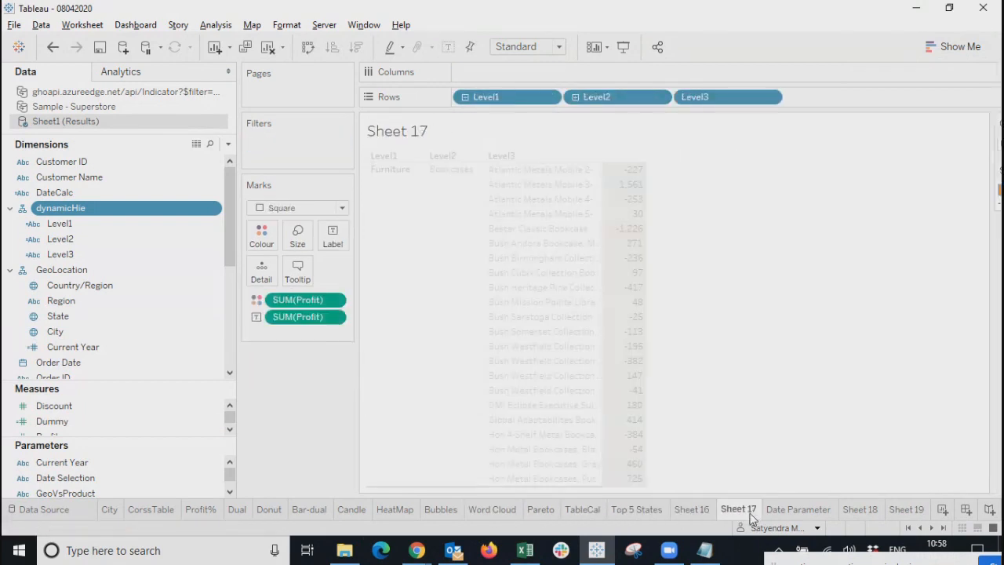
left_click(798, 509)
left_click(739, 509)
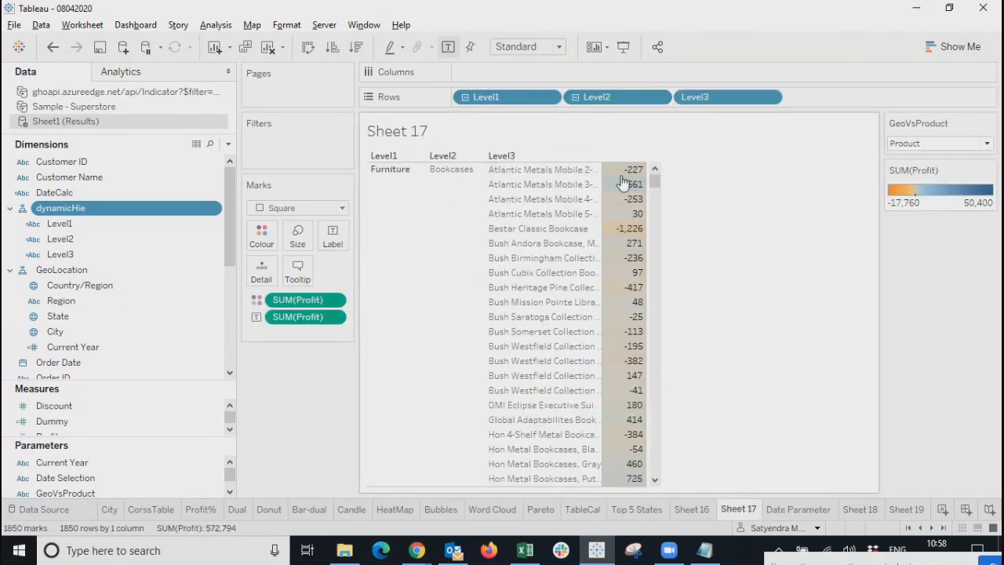
left_click(862, 511)
left_click(910, 510)
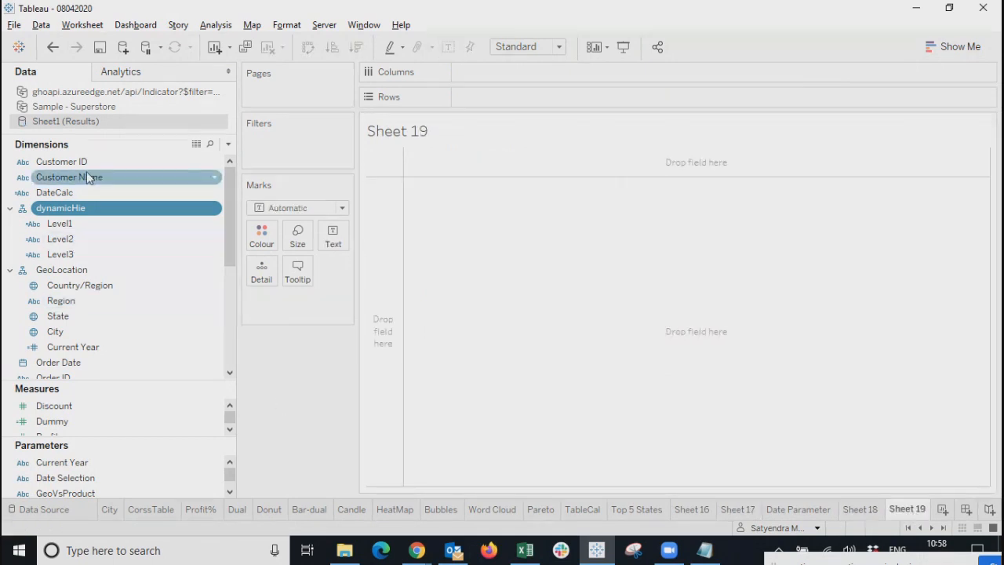
Place Segment and then Profit on the Rows shelf of Sheet 19.
left_click_drag(231, 229, 225, 320)
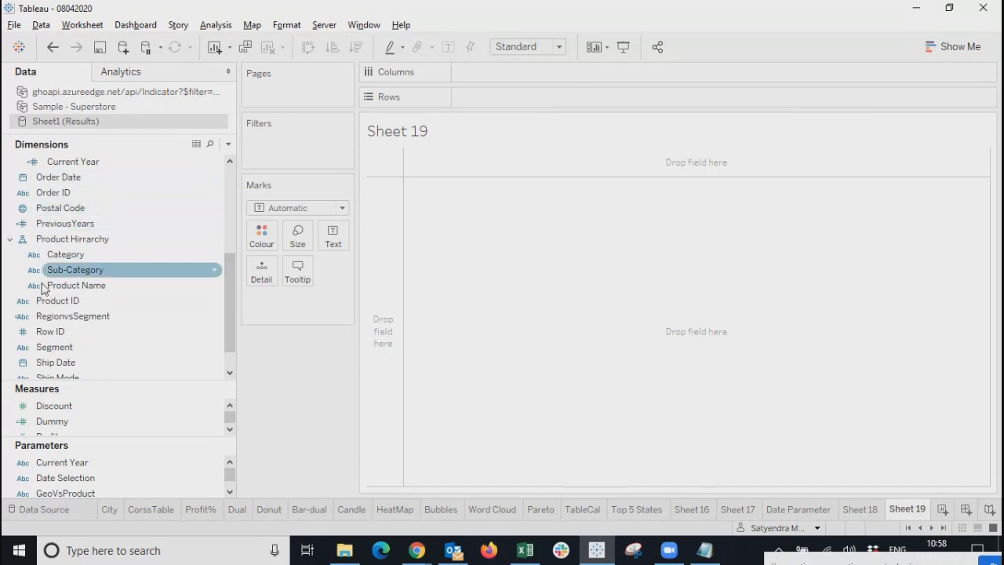
left_click_drag(52, 347, 479, 97)
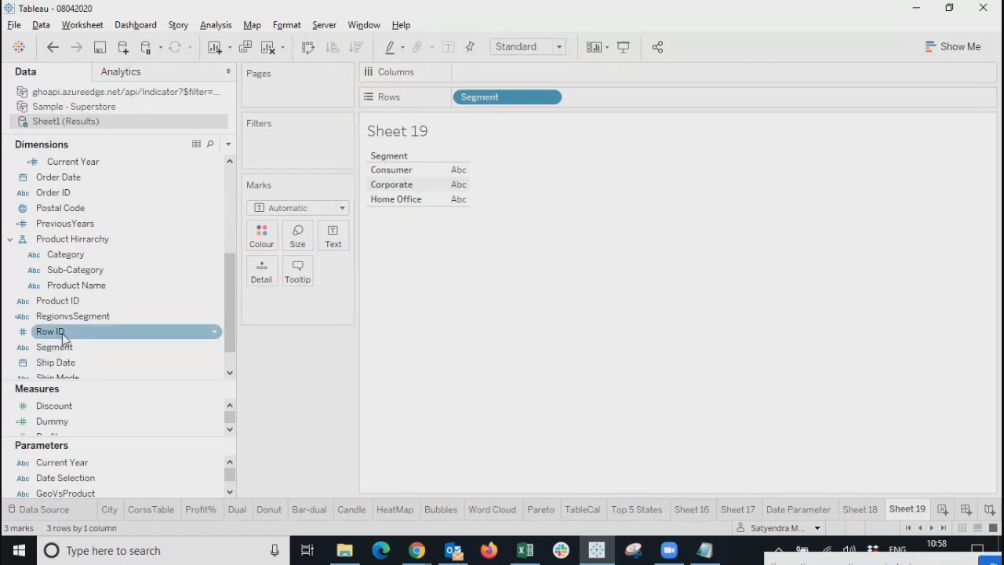
left_click_drag(106, 384, 106, 265)
left_click_drag(51, 317, 581, 99)
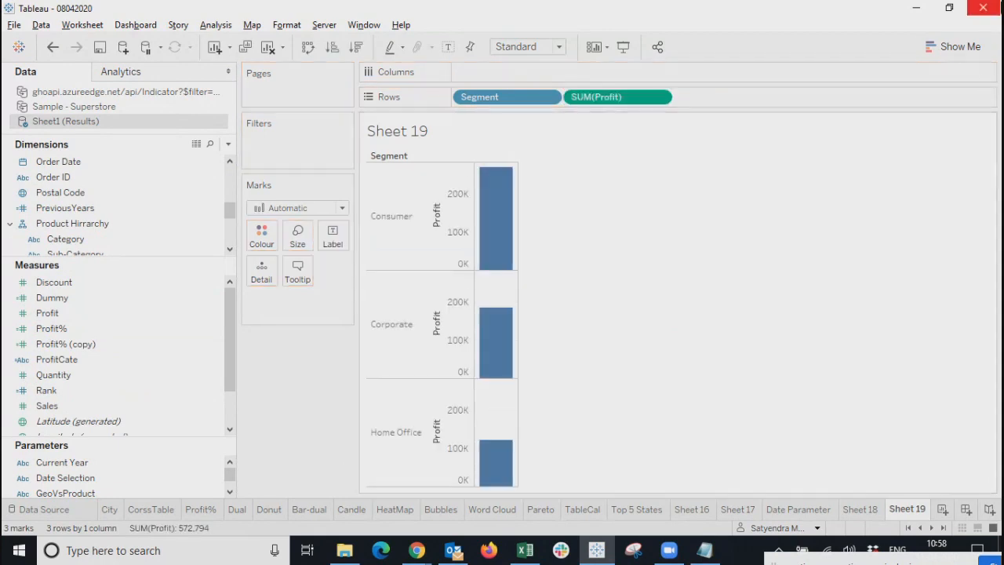
Turn the view into a highlight table: Consumer 268,238, Corporate 183,958, Home Office 120,597.
left_click(956, 49)
left_click(970, 87)
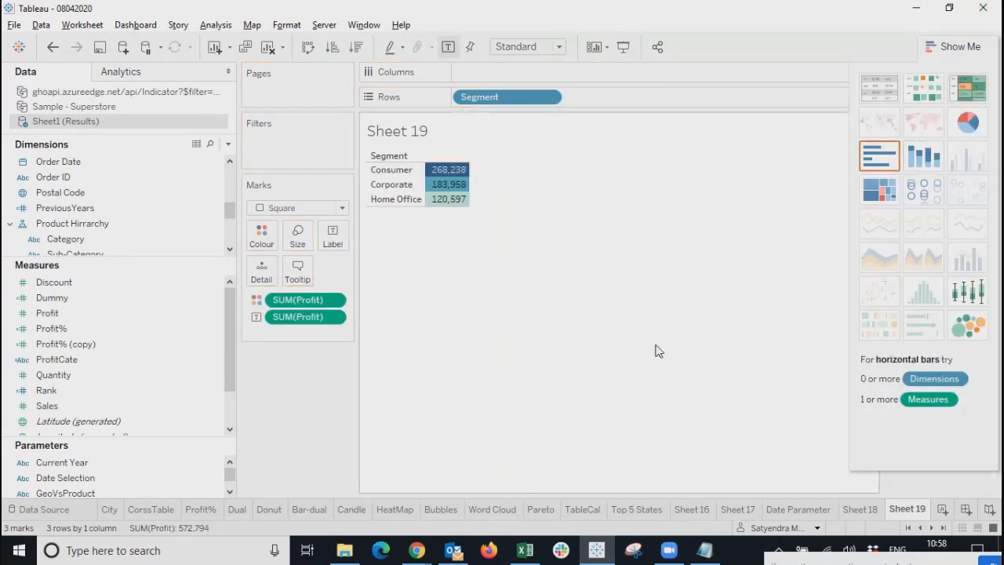
left_click(948, 49)
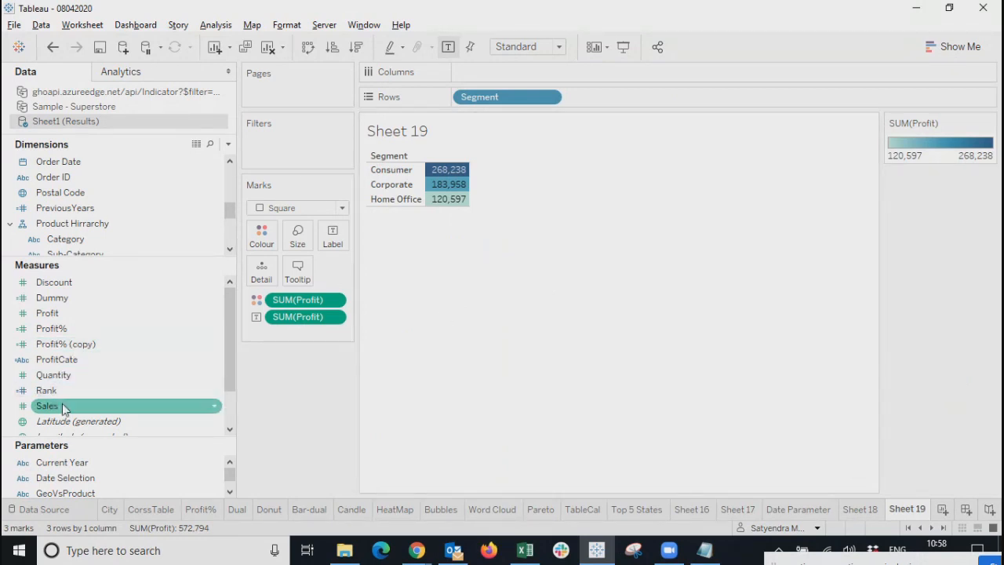
scroll(81, 198, "down", 3)
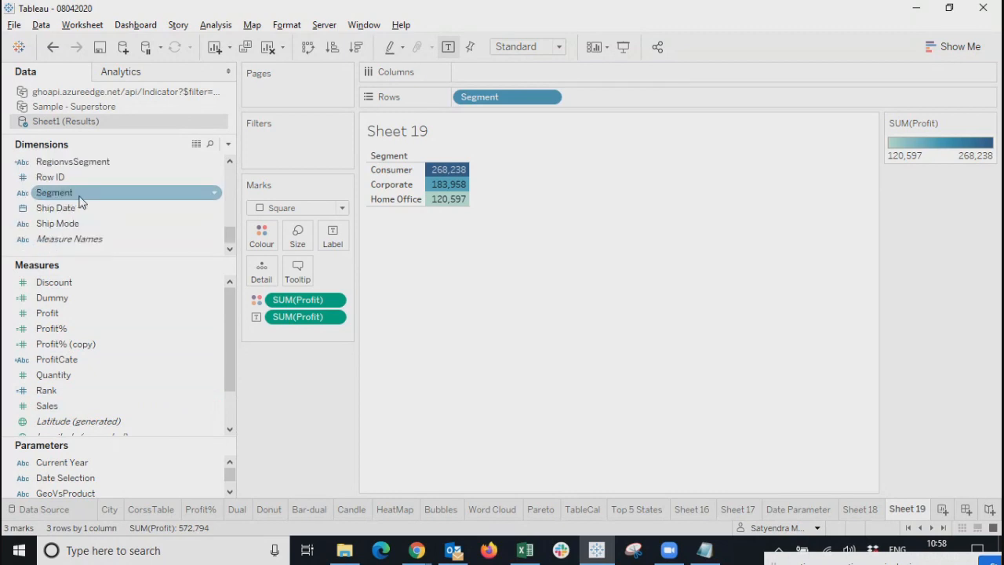
scroll(88, 173, "up", 4)
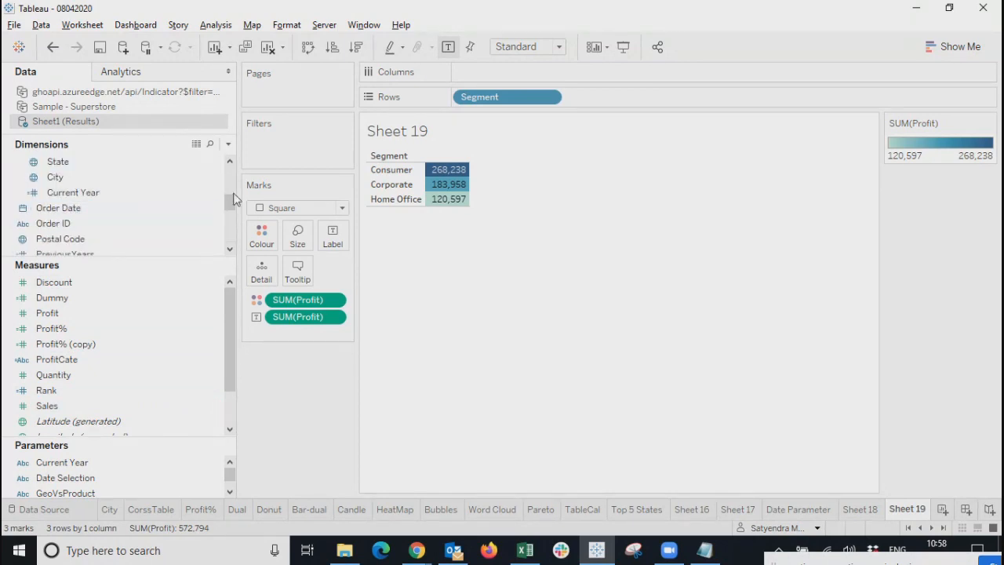
left_click_drag(230, 195, 229, 215)
Add Sub-Category after Segment on Rows, giving 51 profit cells from -19,456 to 48,167.
left_click(66, 196)
left_click_drag(67, 196, 586, 91)
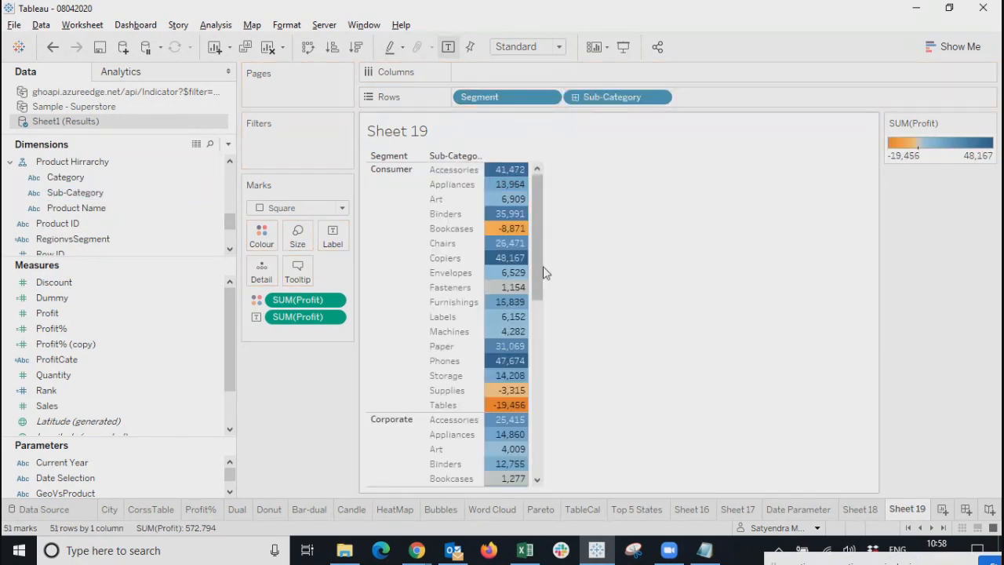
left_click_drag(541, 267, 556, 196)
mouse_move(537, 193)
left_mouse_down()
mouse_move(533, 356)
mouse_move(537, 192)
left_mouse_up()
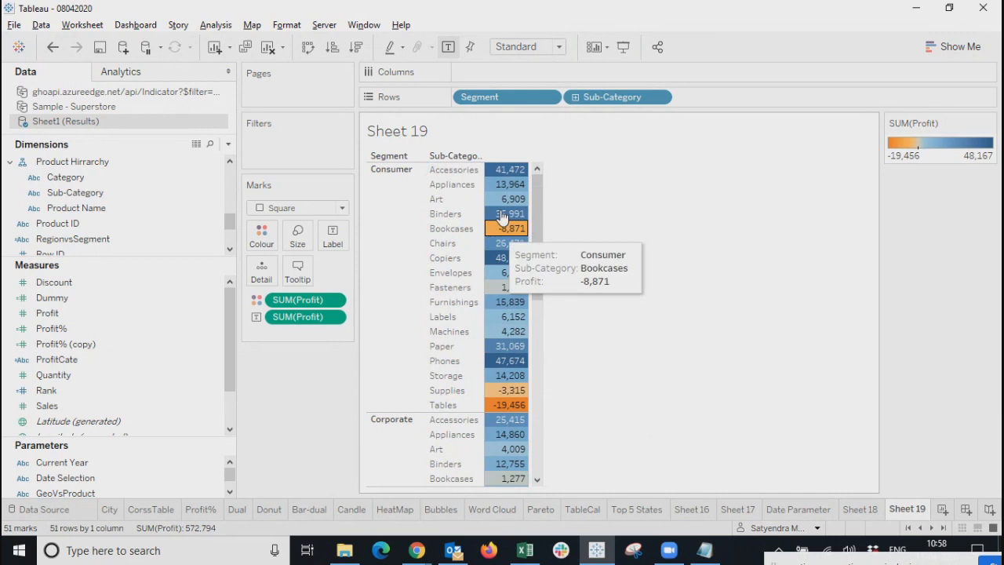
left_click_drag(538, 235, 537, 196)
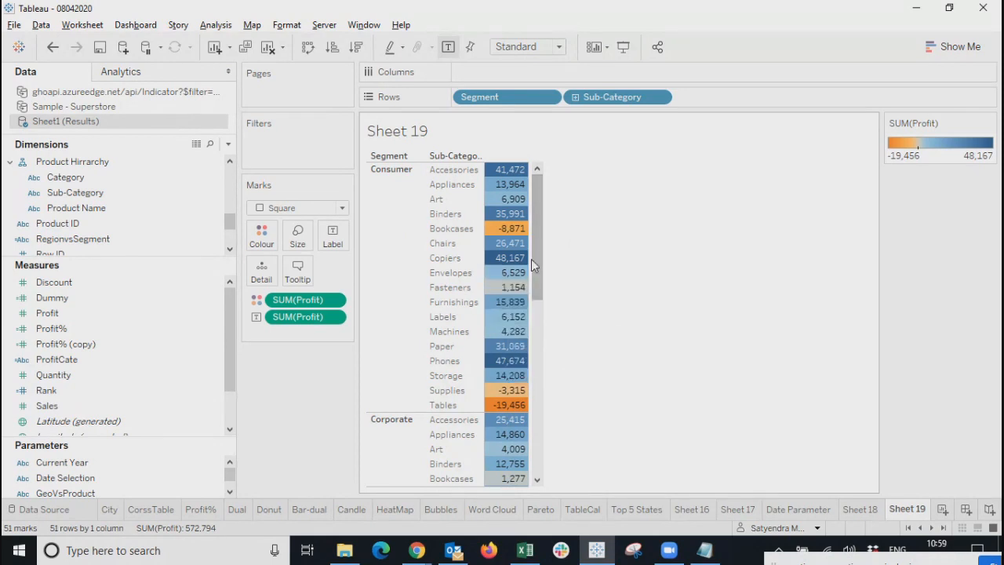
left_click_drag(540, 276, 539, 200)
left_click_drag(535, 197, 520, 174)
left_click_drag(535, 276, 538, 196)
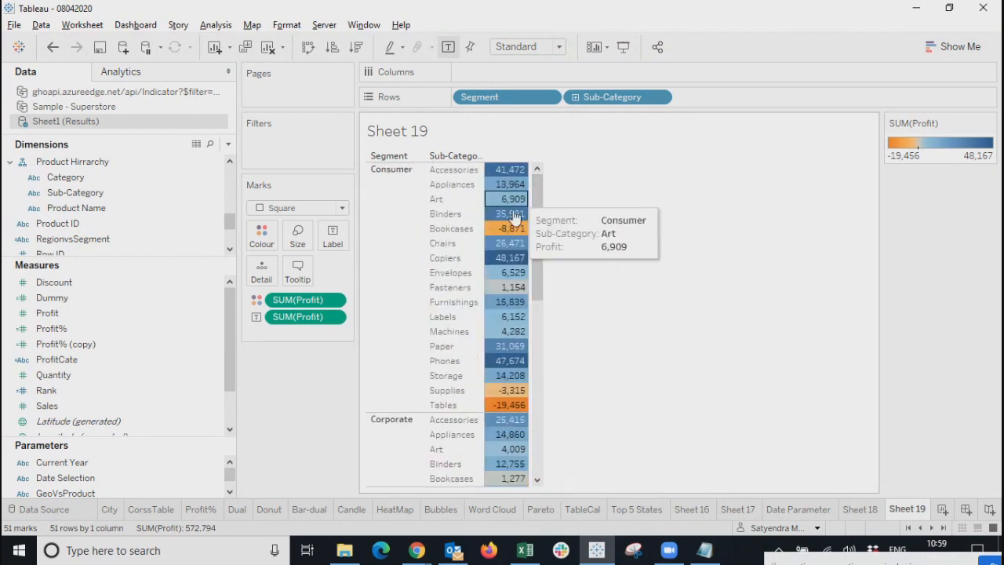
left_click(261, 234)
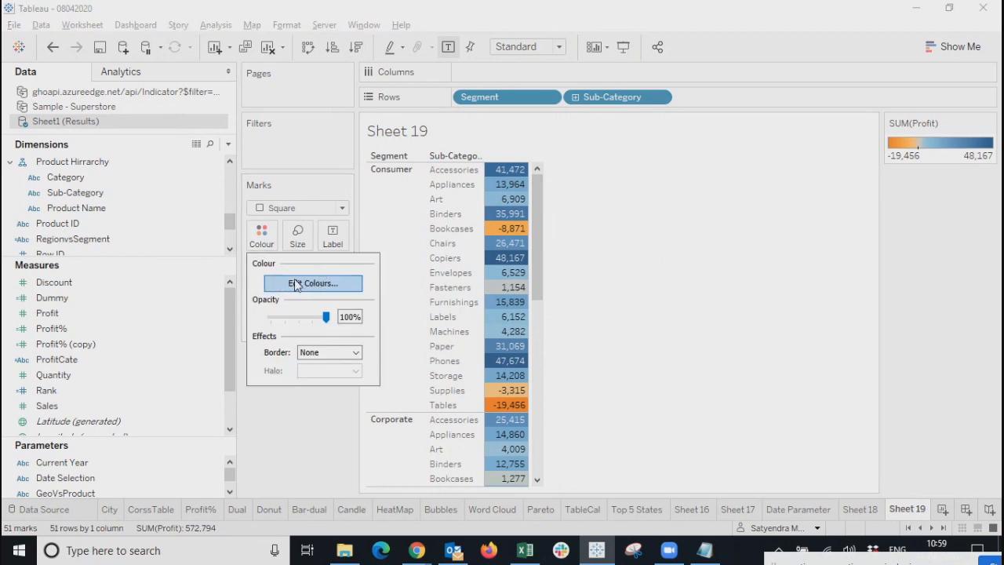
left_click(316, 436)
left_click_drag(536, 215, 517, 161)
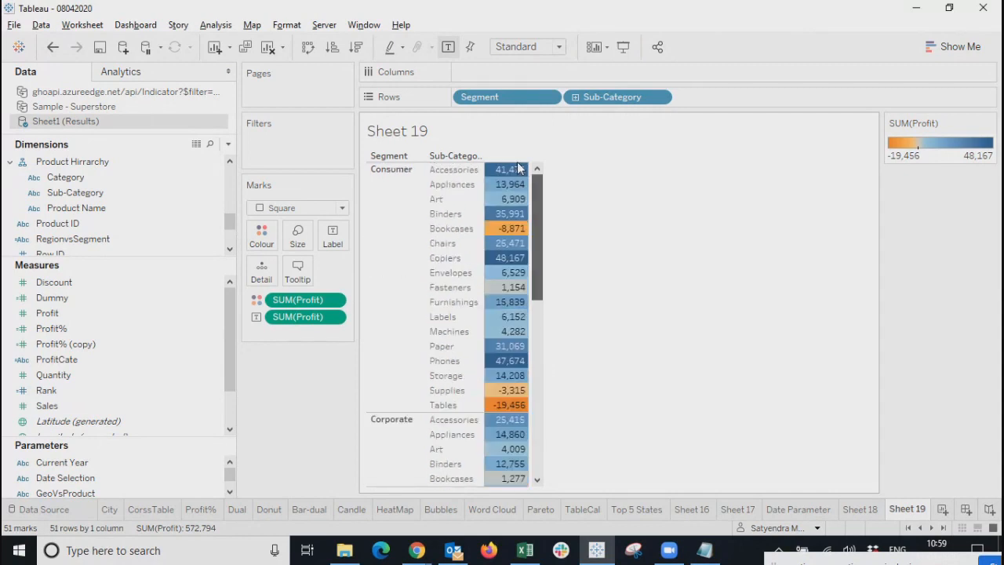
mouse_move(504, 205)
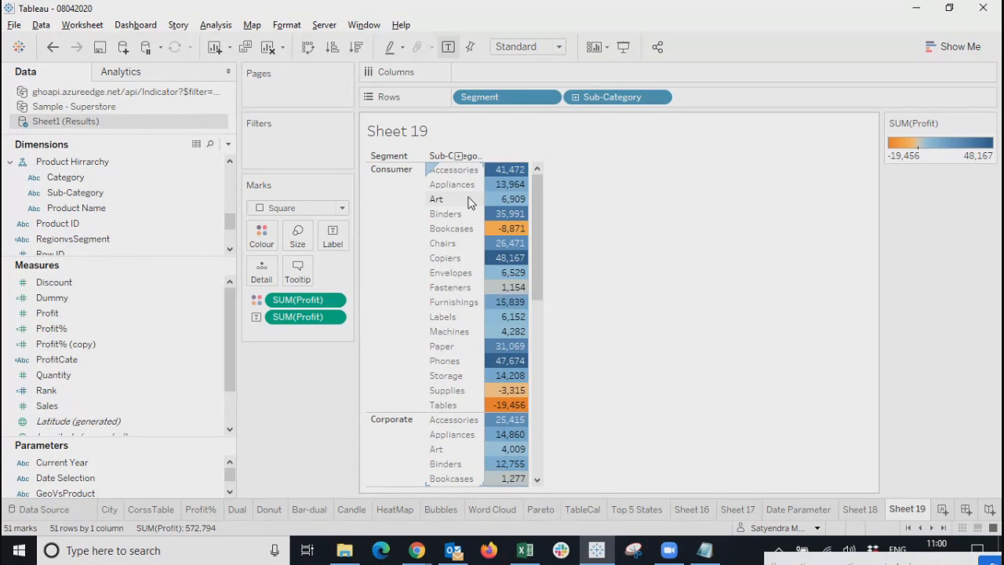
On Sheet 18, set Current Year to 2016, 2017, then 2018, and return to Sheet 19.
left_click(861, 509)
left_click(910, 144)
left_click(902, 159)
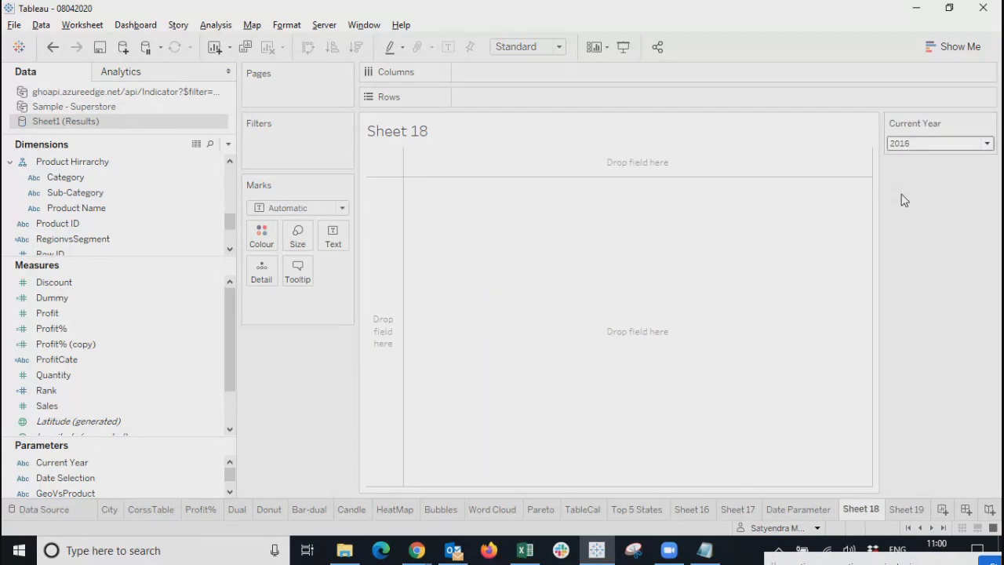
left_click(906, 144)
left_click(911, 168)
left_click(928, 151)
left_click(916, 181)
left_click(903, 509)
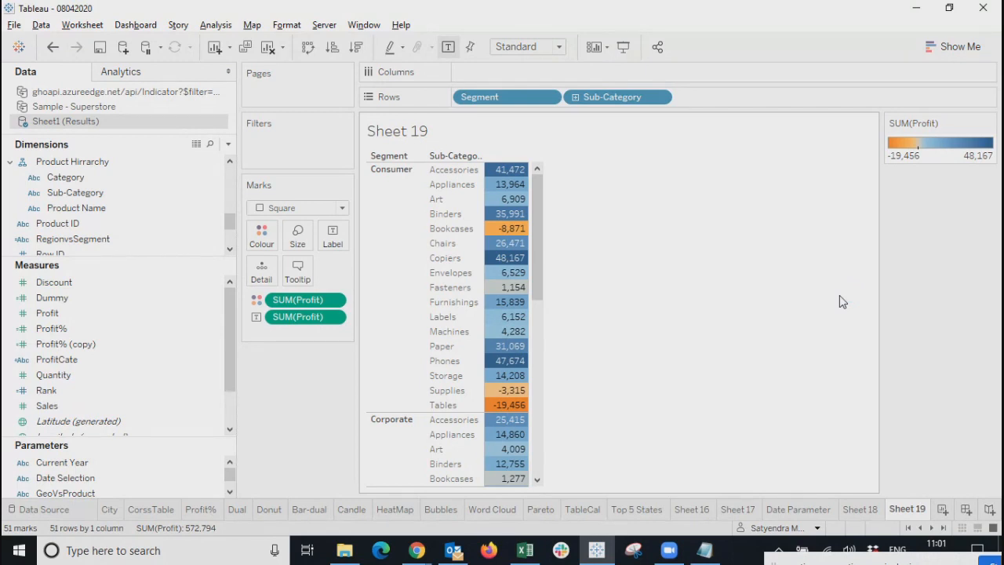
Open Profit's Edit Colours dialog and try 5 stepped colours, reversed, over the full range.
left_click(259, 231)
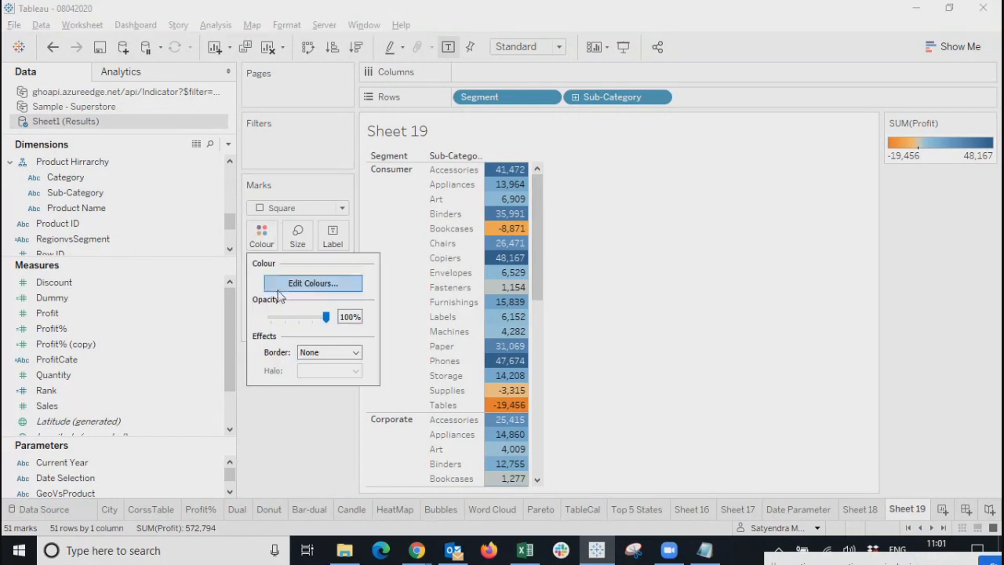
left_click(327, 284)
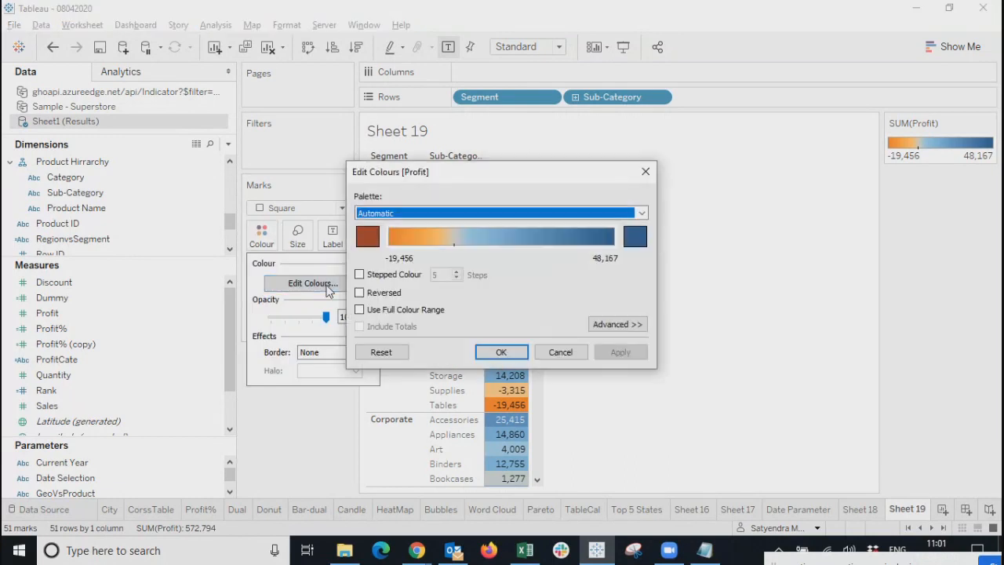
left_click_drag(495, 179, 414, 279)
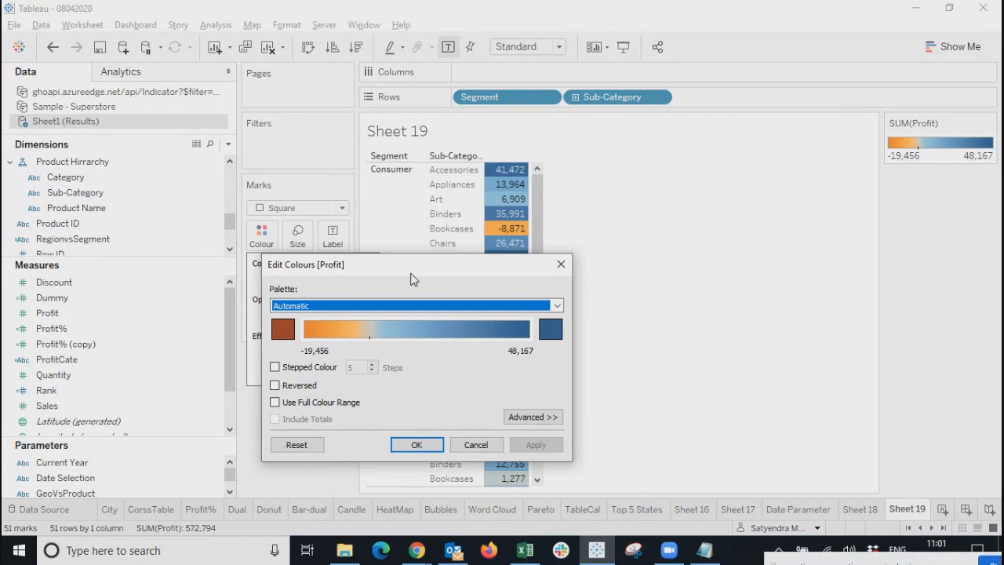
left_click(482, 306)
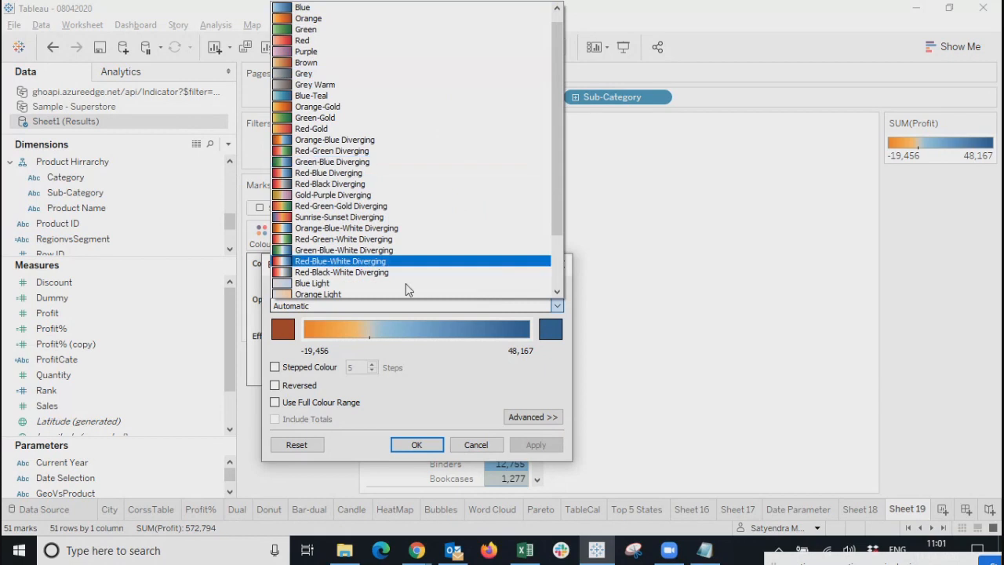
left_click(434, 365)
left_click(297, 369)
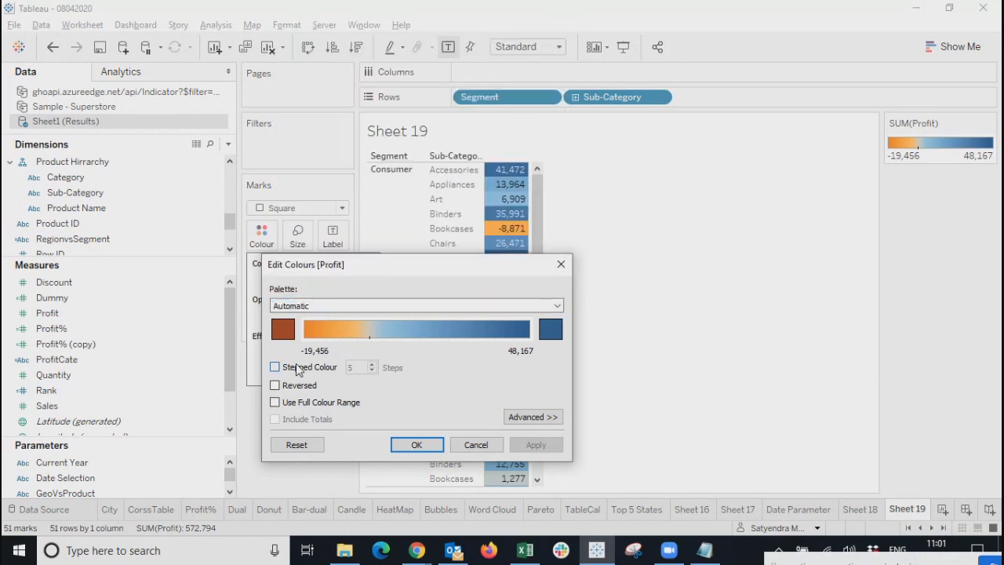
left_click(292, 389)
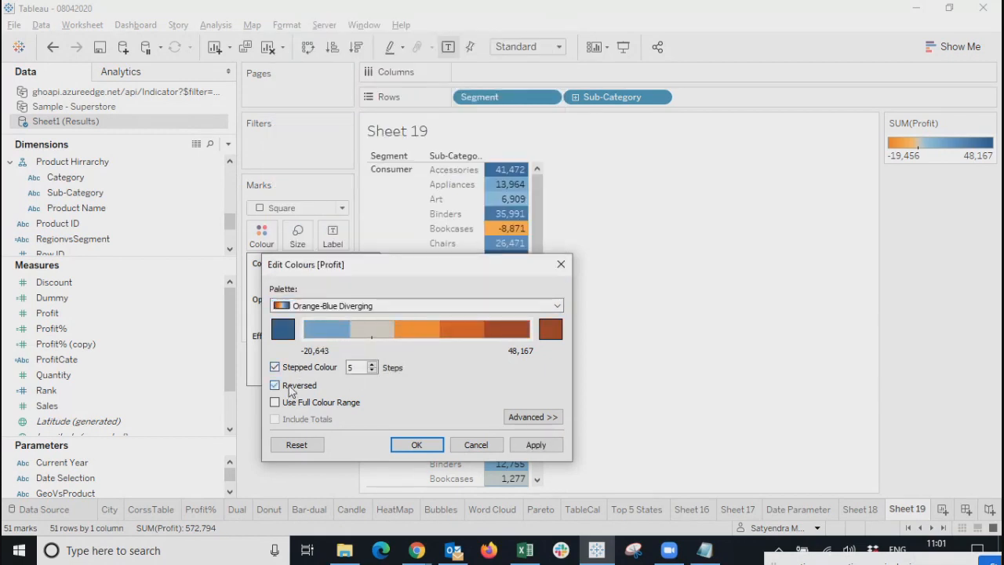
left_click(291, 402)
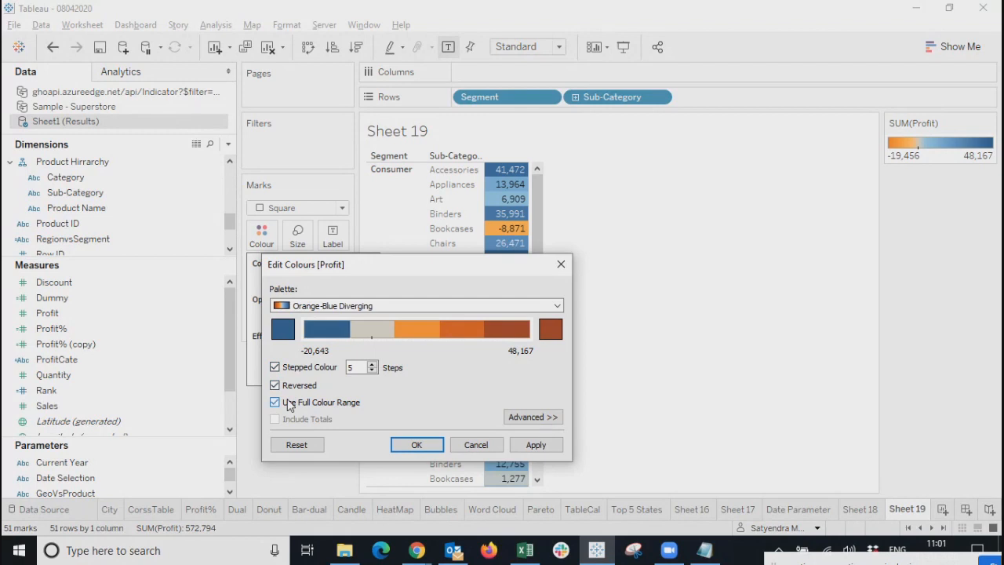
In Advanced options, tick start, end and centre, then clear full range, reversed and stepped.
left_click(531, 418)
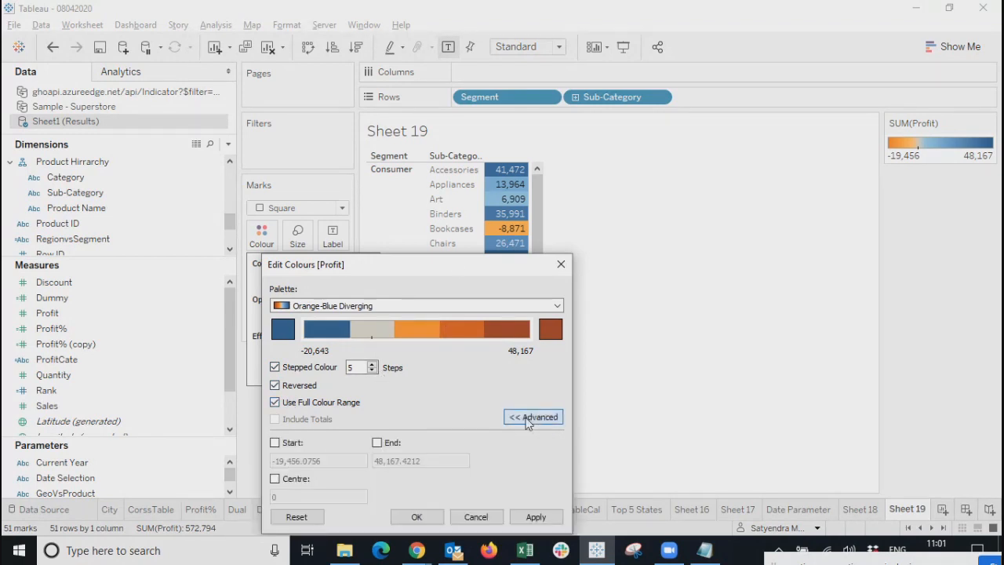
left_click_drag(427, 271, 425, 112)
left_click(272, 285)
left_click(373, 285)
left_click(272, 321)
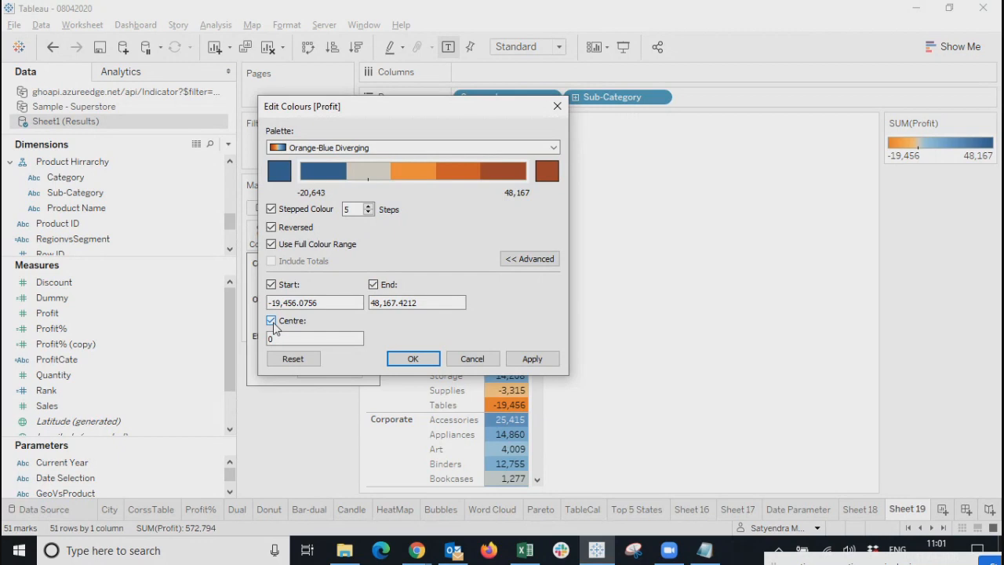
left_click(272, 244)
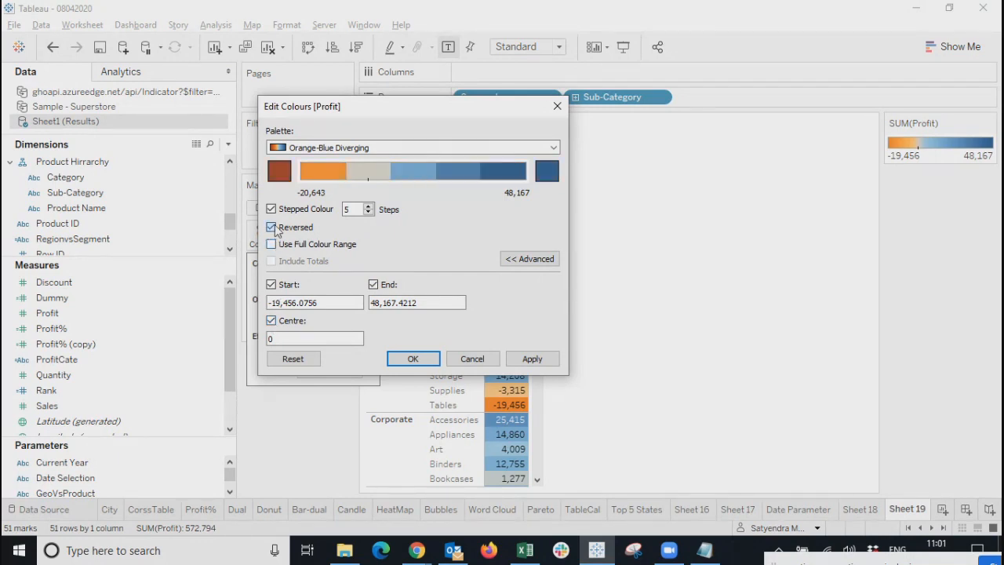
left_click(272, 209)
left_click(271, 227)
Set the colour centre to 1000 and re-enable Stepped Colour with 2 steps.
left_click(343, 302)
left_click_drag(343, 298, 231, 302)
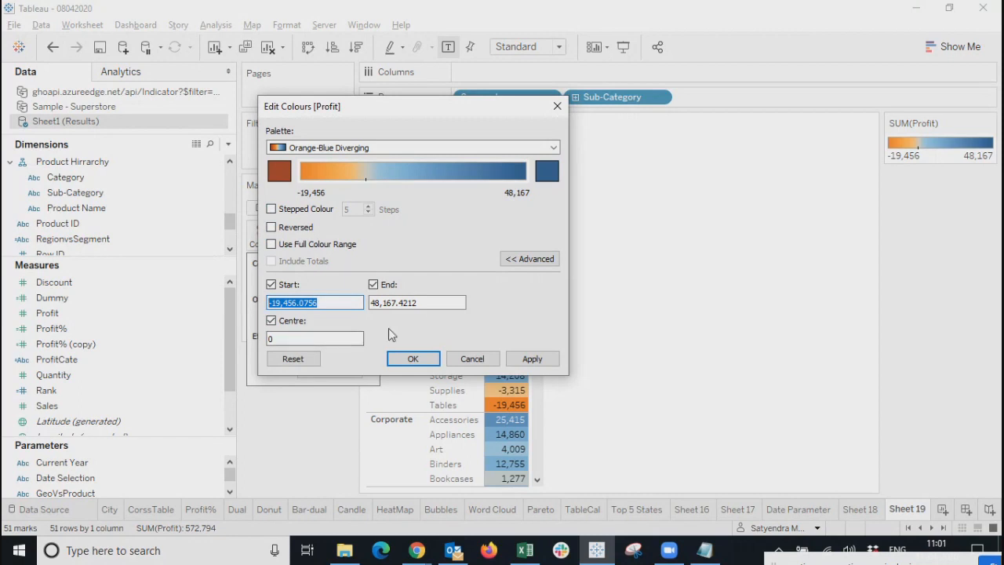
left_click(298, 339)
type("1")
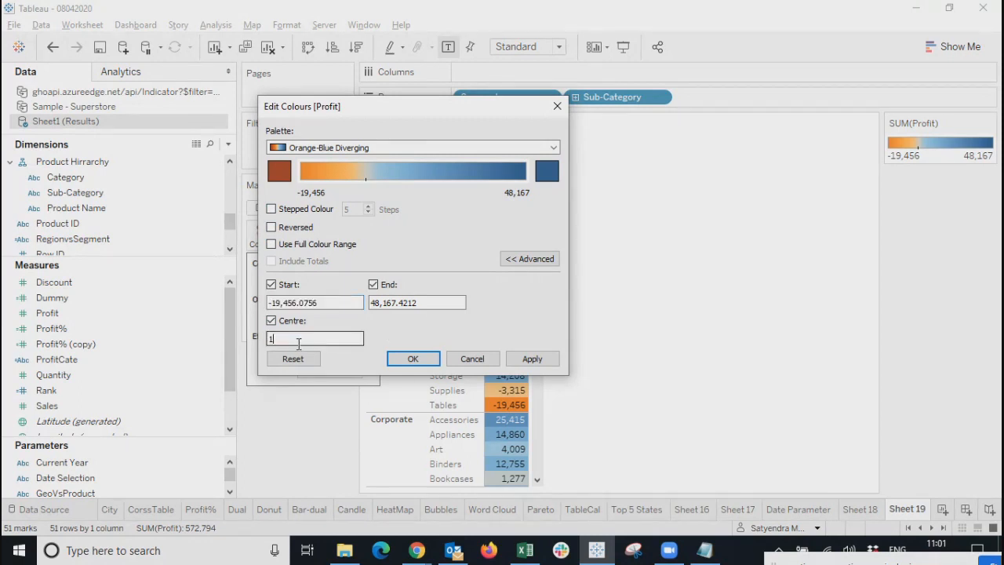
type("000")
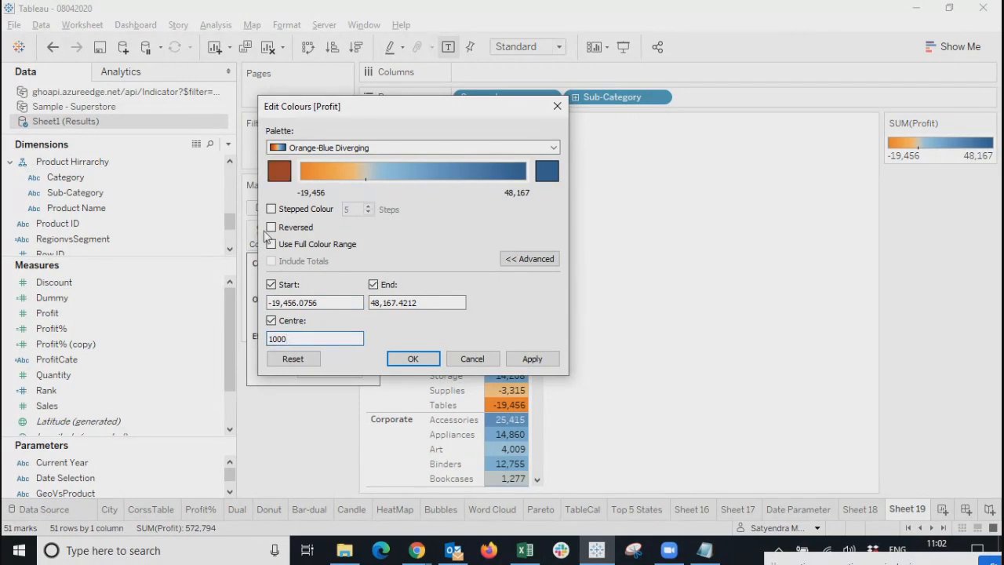
left_click(271, 209)
left_click(361, 207)
key("BackSpace")
type("2")
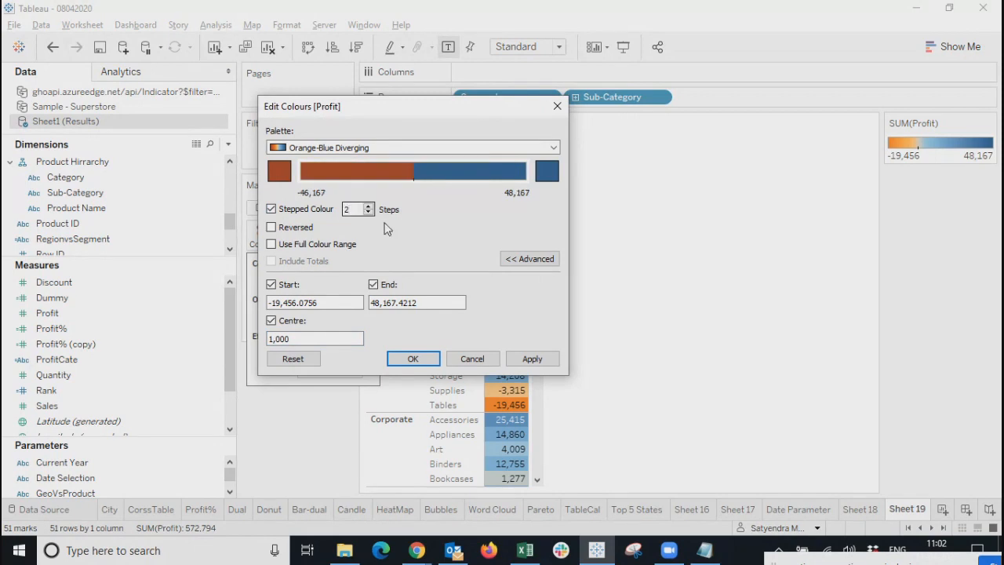
Make the low-end colour red and the high-end dark green, then apply and close.
left_click(281, 171)
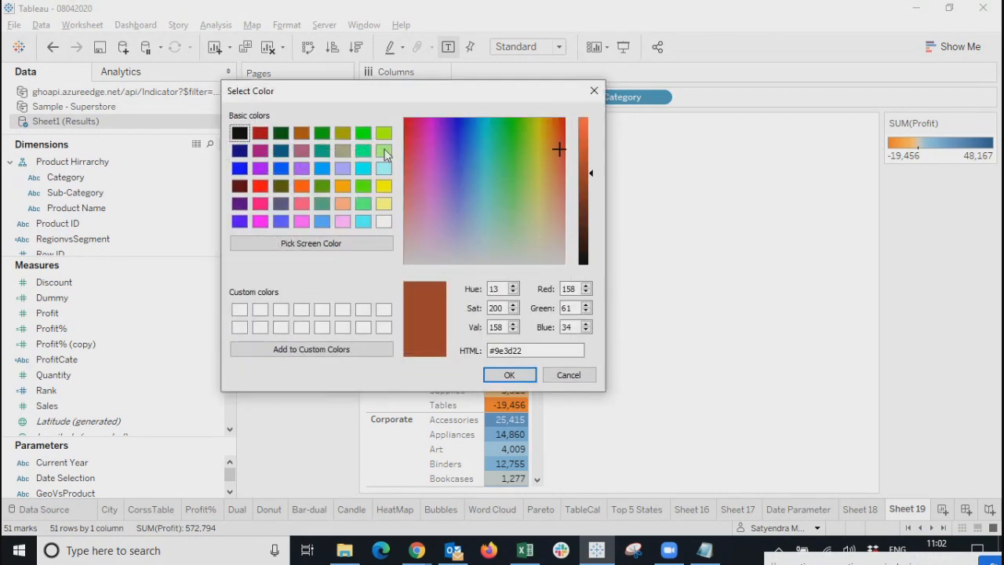
left_click(257, 189)
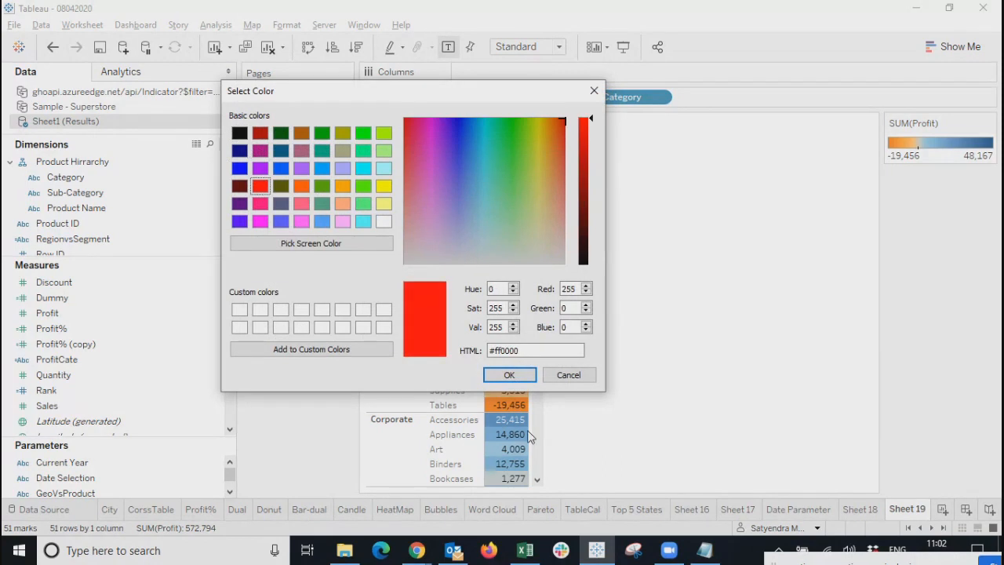
left_click(509, 375)
left_click(551, 176)
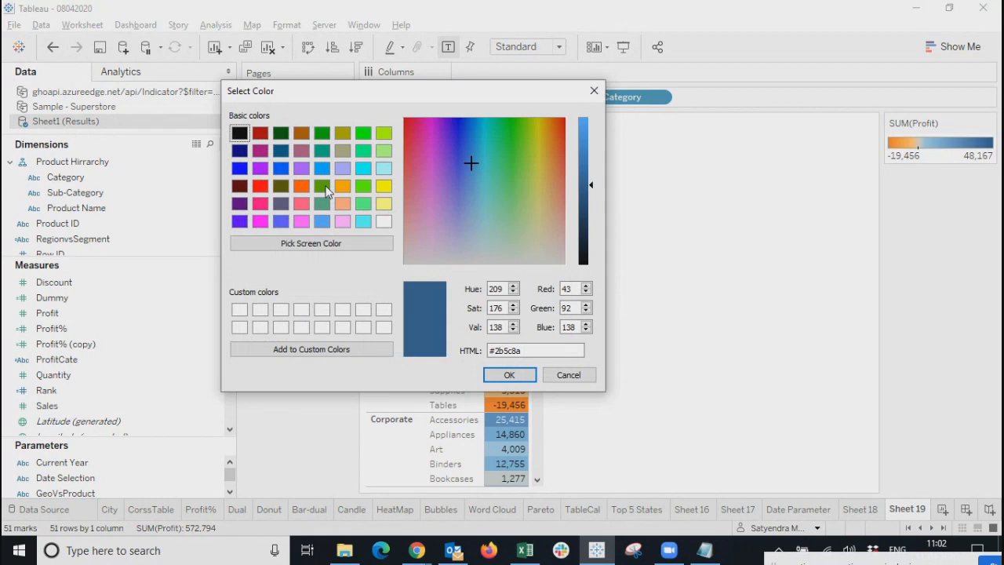
left_click(281, 133)
left_click(509, 375)
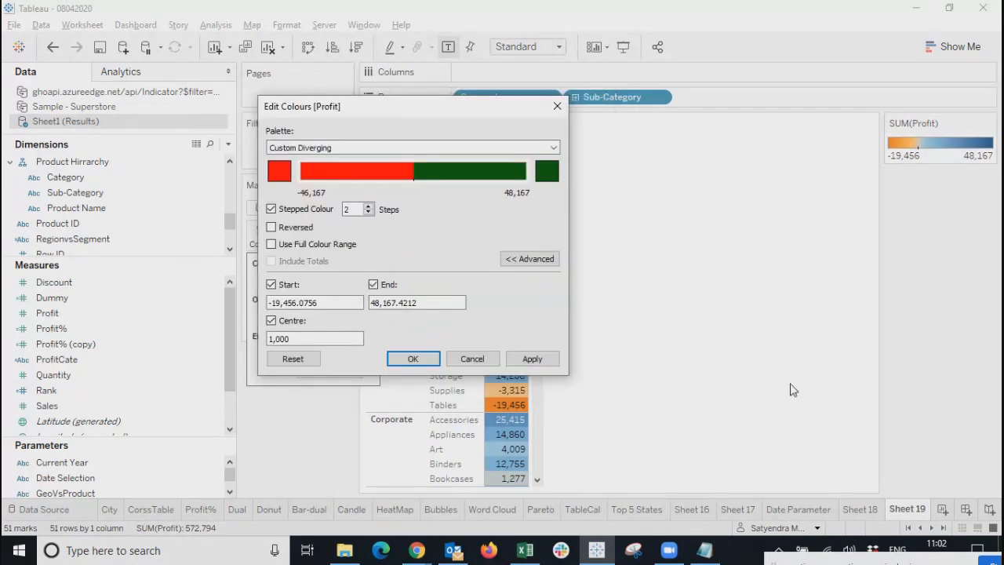
left_click(305, 338)
left_click(531, 361)
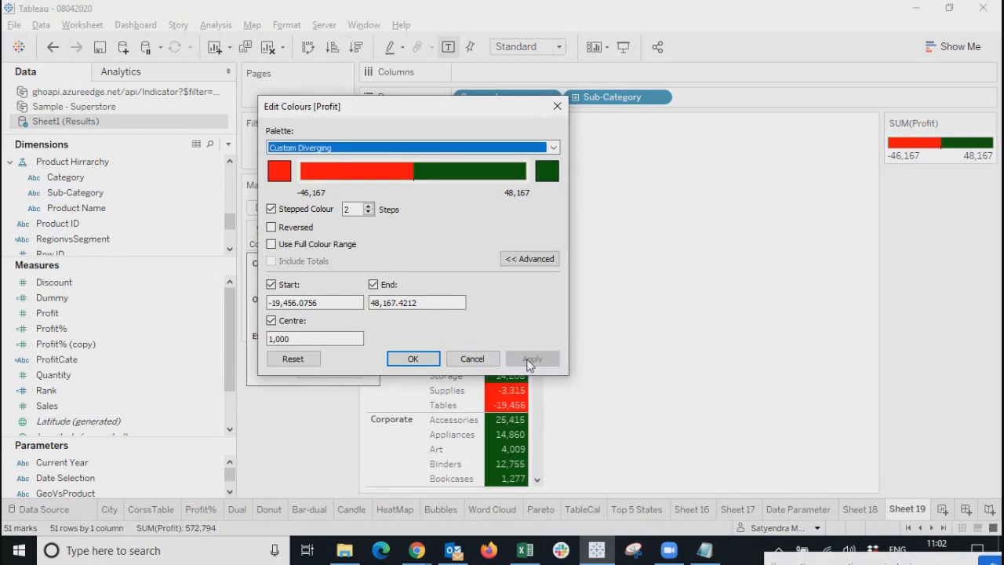
left_click(412, 359)
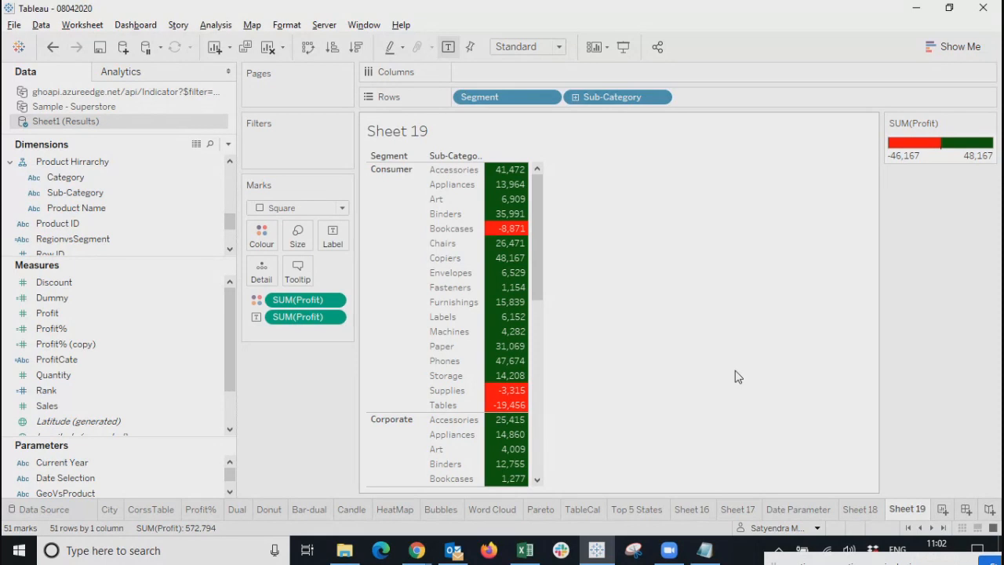
left_click_drag(541, 267, 540, 460)
left_click_drag(540, 394, 565, 191)
left_click_drag(537, 282, 534, 229)
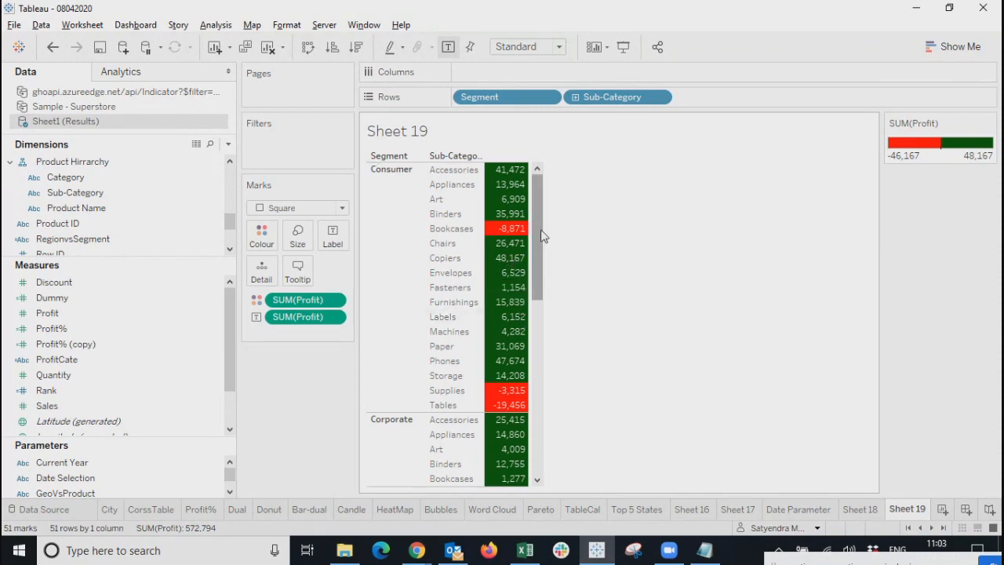
left_click_drag(538, 197, 540, 414)
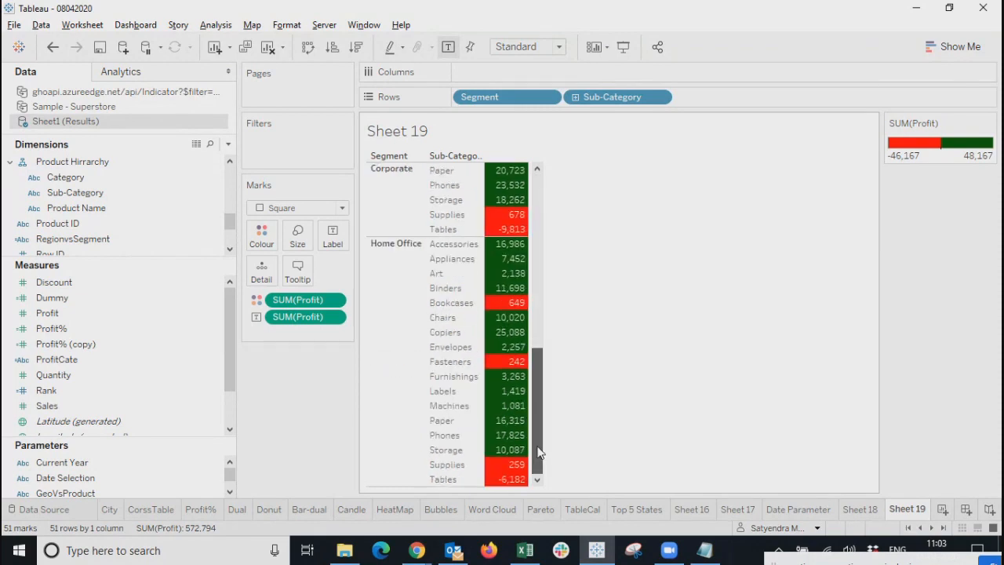
left_click_drag(538, 412, 626, 251)
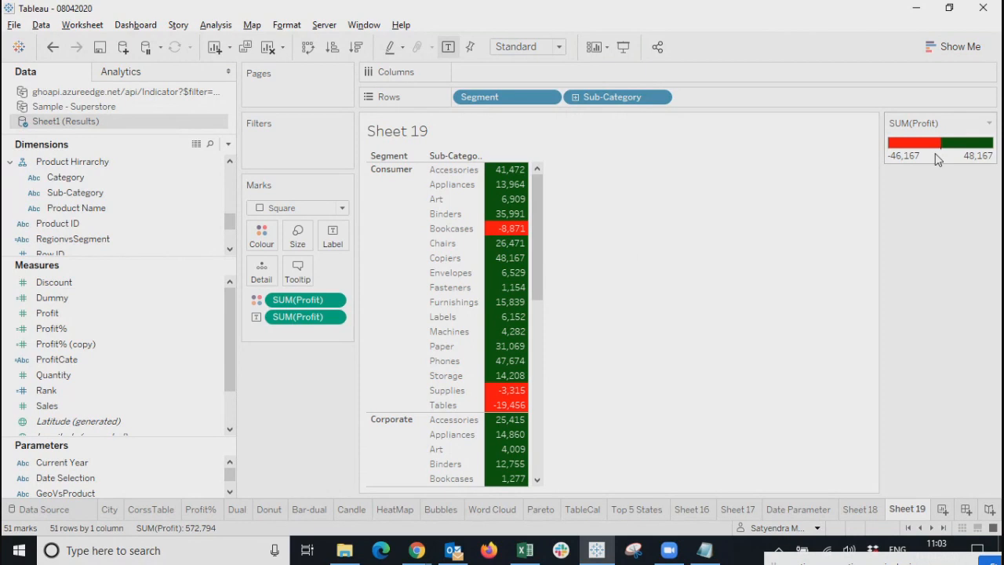
left_click_drag(541, 251, 578, 180)
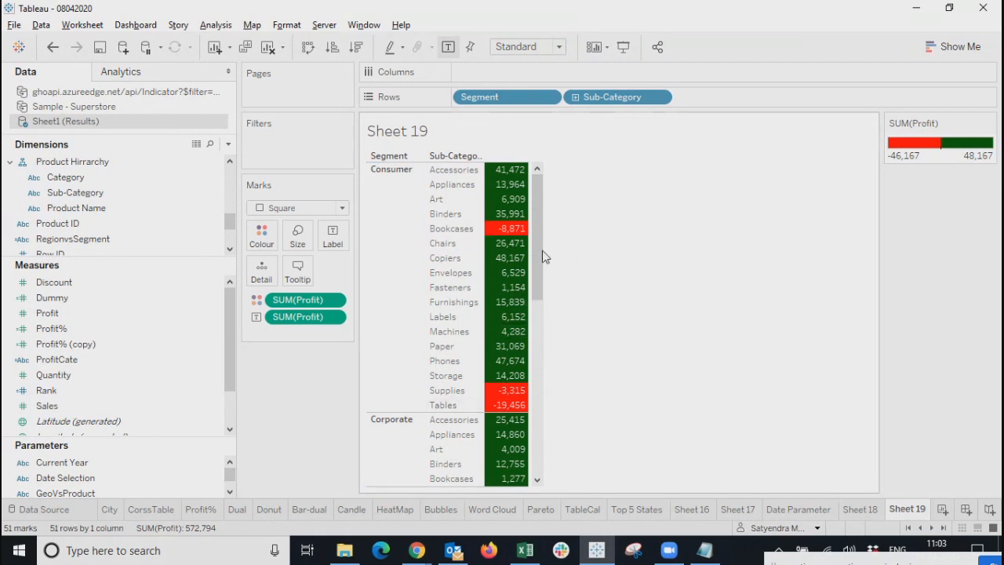
left_click_drag(533, 235, 538, 184)
left_click_drag(538, 236, 538, 185)
Set the Profit red-green palette to 4 stepped colours so the legend spans -19,456 to 62,368.
left_click(261, 235)
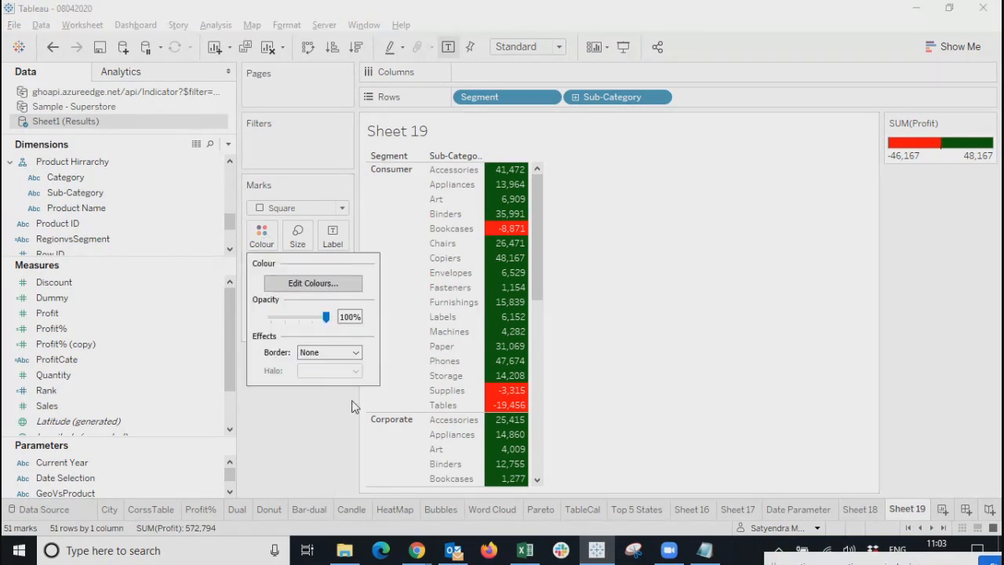
left_click(322, 283)
left_click_drag(485, 140, 255, 202)
left_click_drag(149, 430, 112, 430)
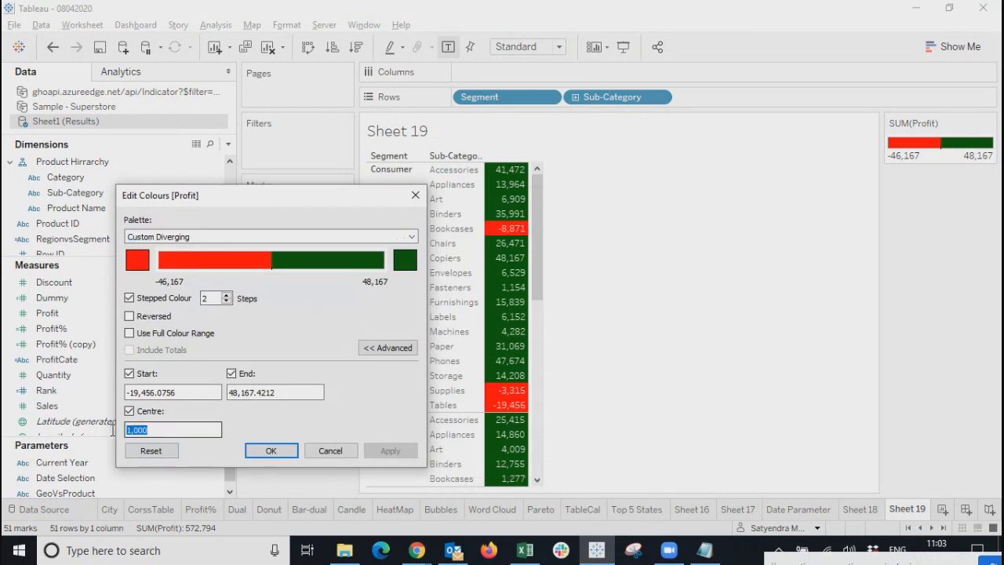
left_click(187, 433)
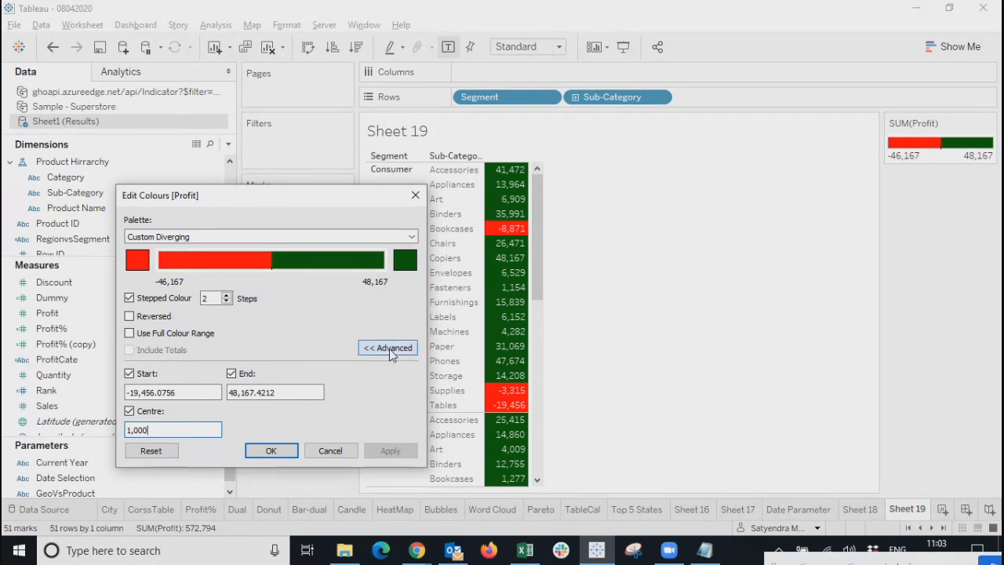
left_click(226, 296)
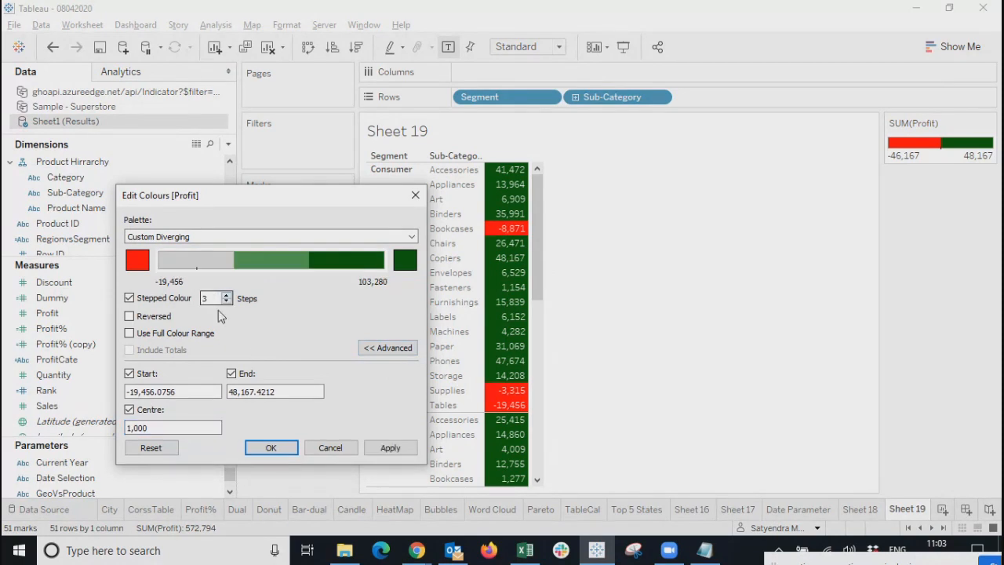
left_click(226, 297)
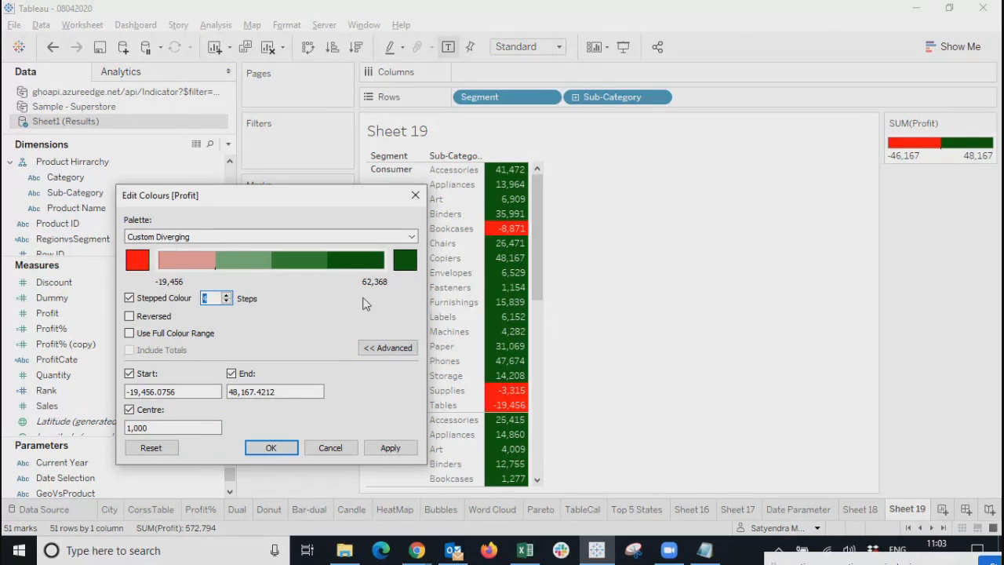
left_click(384, 449)
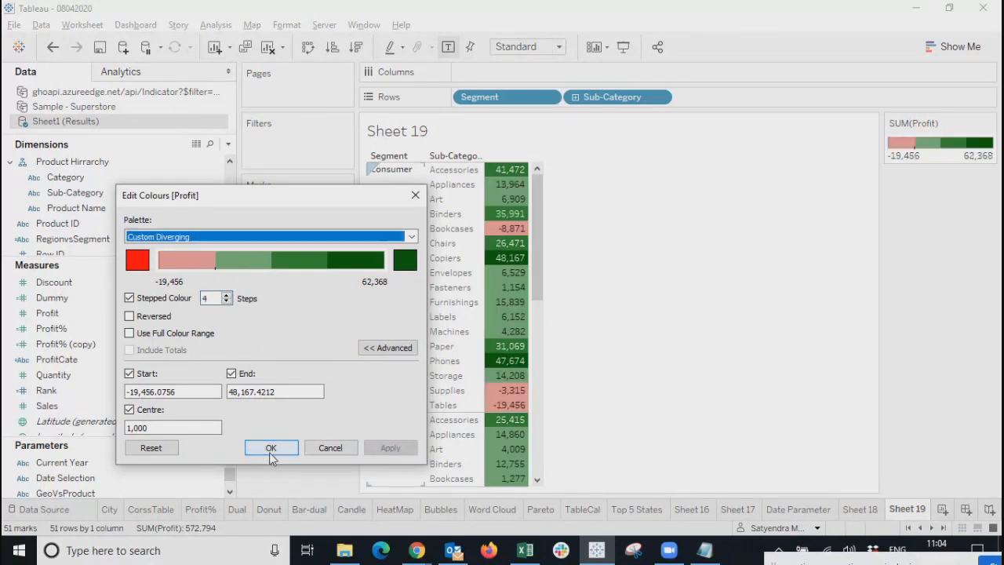
left_click(284, 452)
Look over the four-step profit table, then bring up the data pane's options menu.
mouse_move(506, 444)
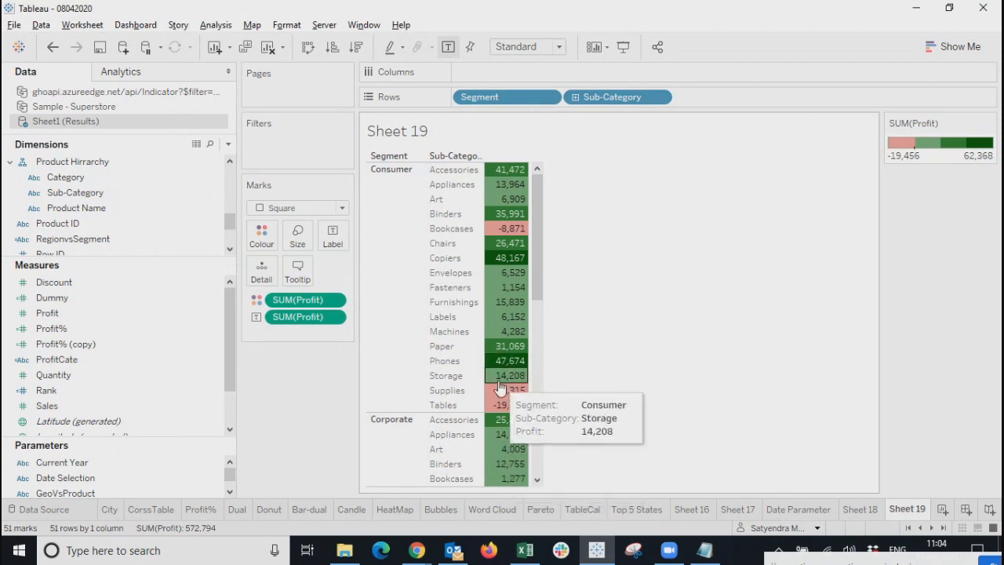
mouse_move(503, 339)
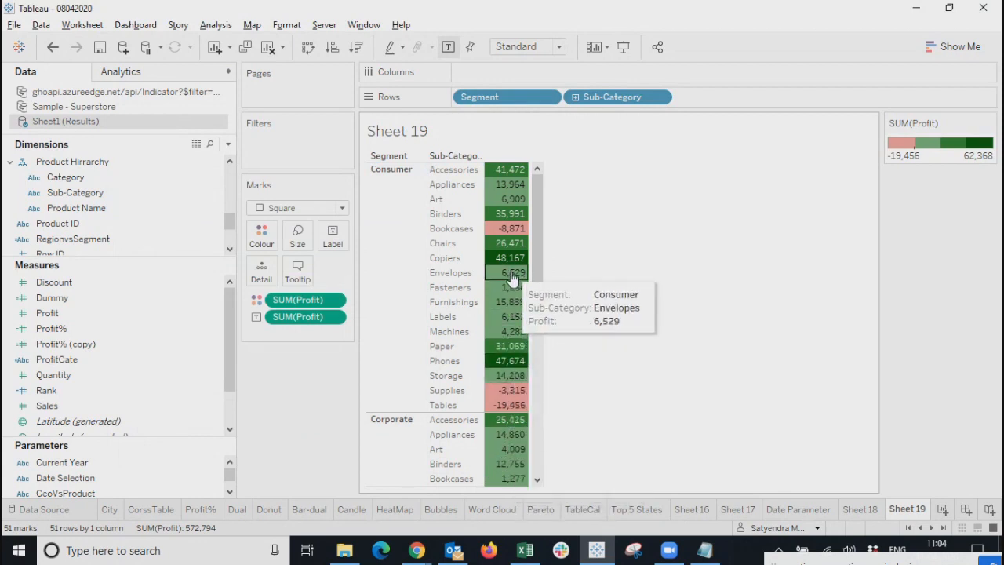
left_click_drag(535, 271, 666, 294)
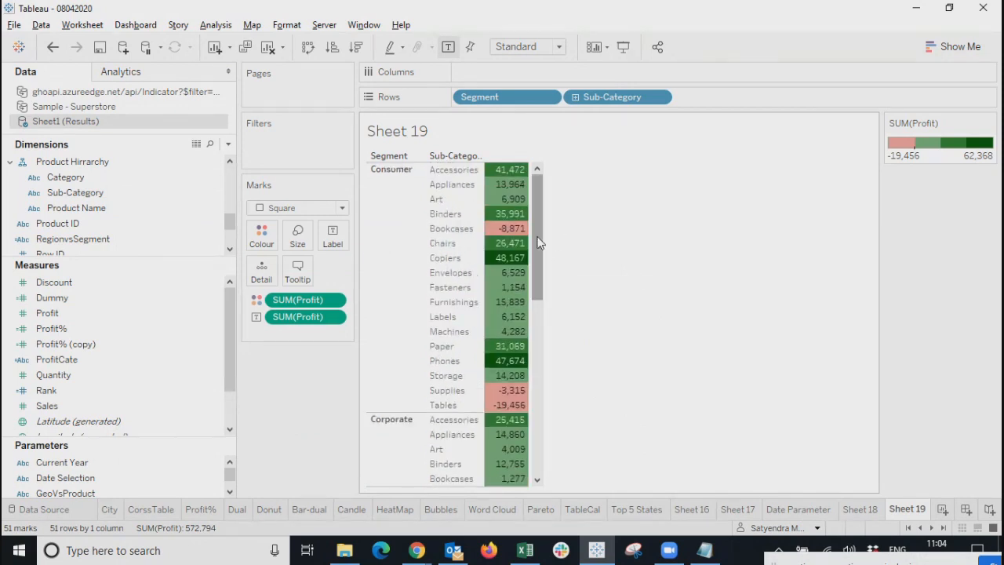
left_click_drag(541, 240, 548, 469)
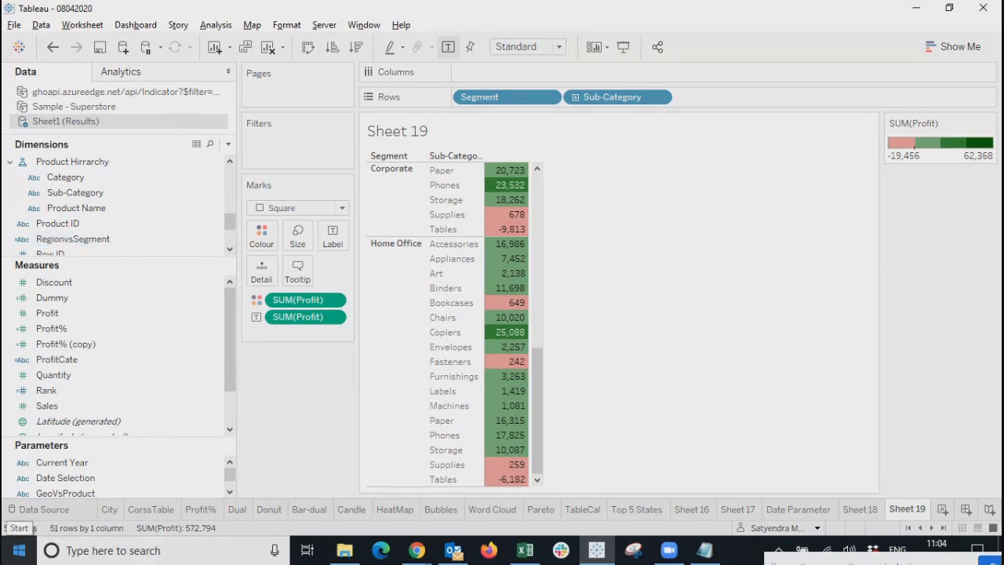
left_click_drag(535, 445, 547, 179)
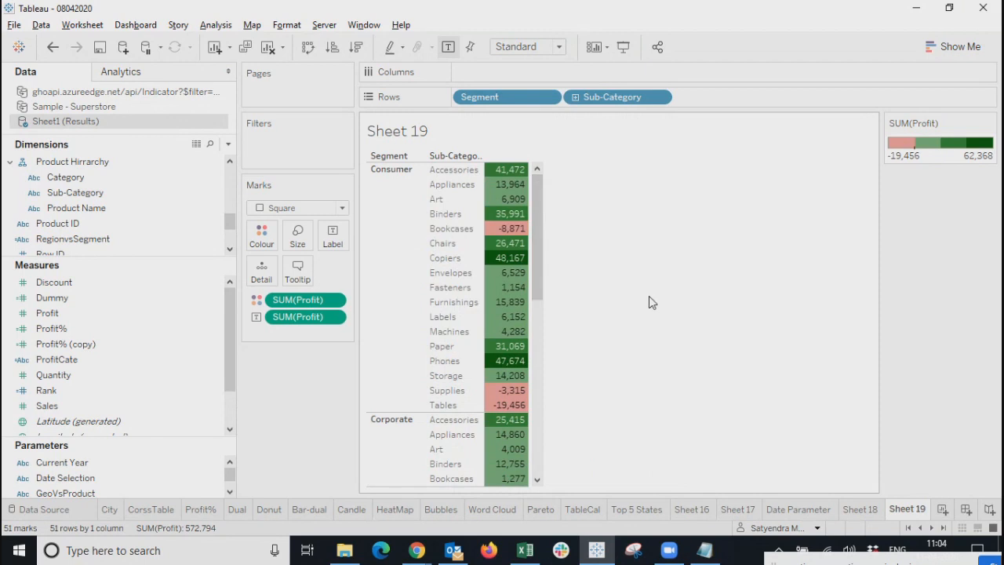
left_click(228, 143)
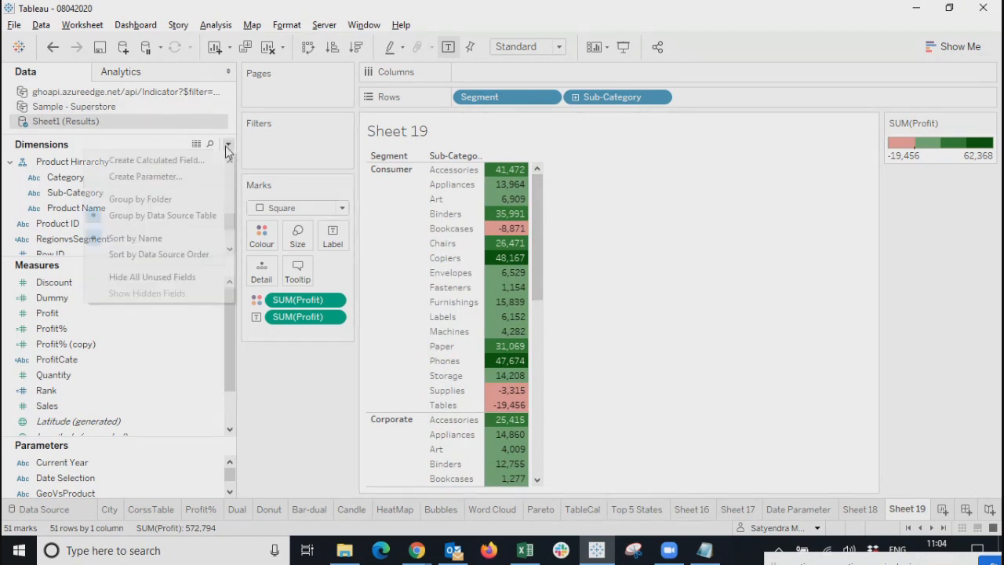
Create a new calculated field named ColorCod.
left_click(157, 159)
left_click_drag(484, 267, 656, 285)
left_click(671, 371)
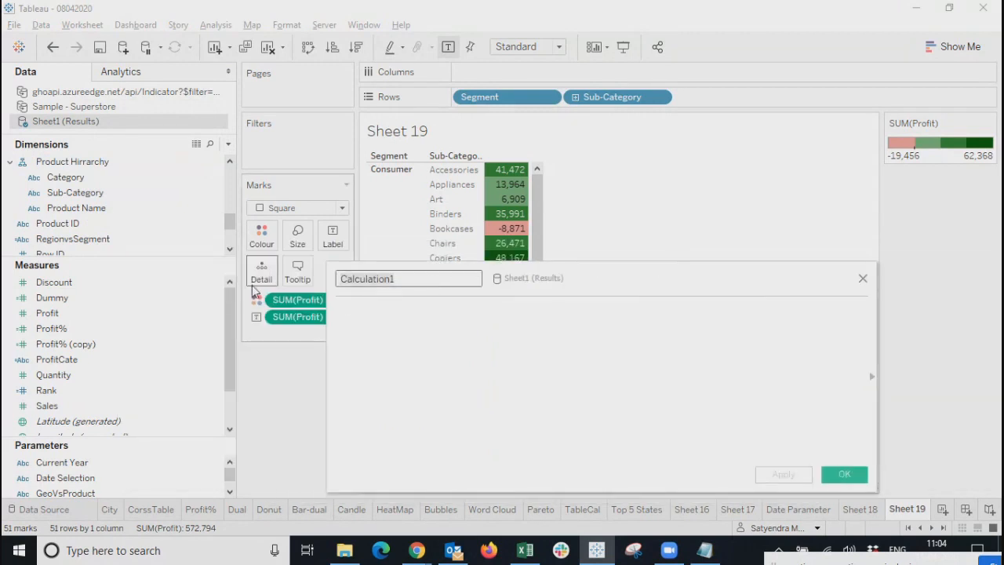
type("Color")
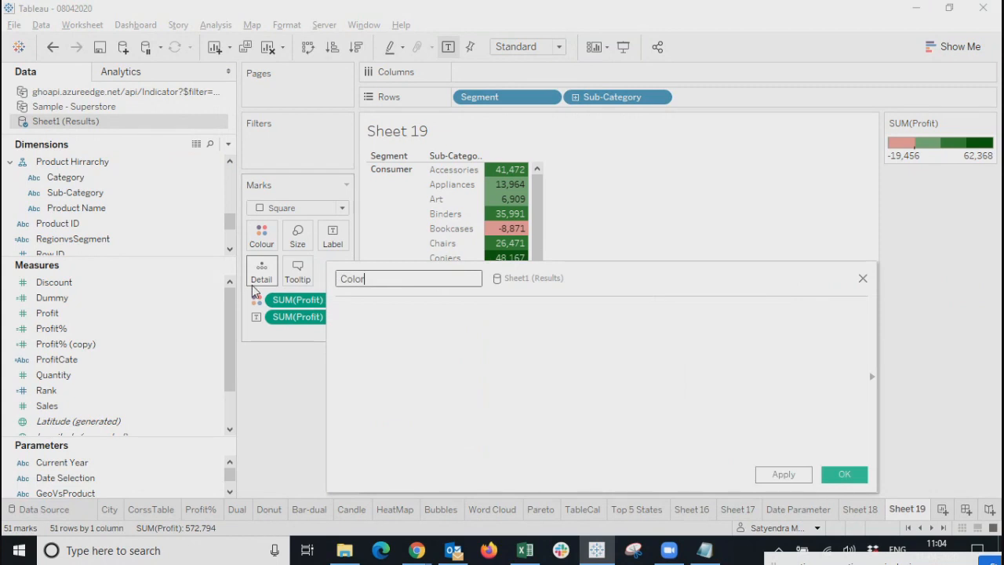
type("Cod")
Start the formula with if SUM([Profit]) using the autocomplete suggestions.
left_click(497, 375)
type("if ")
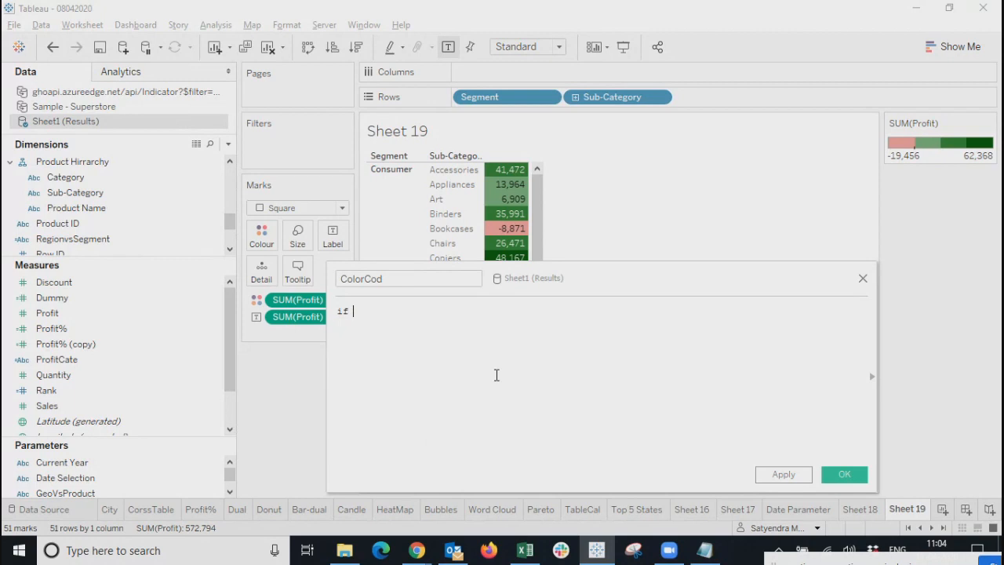
type("sum")
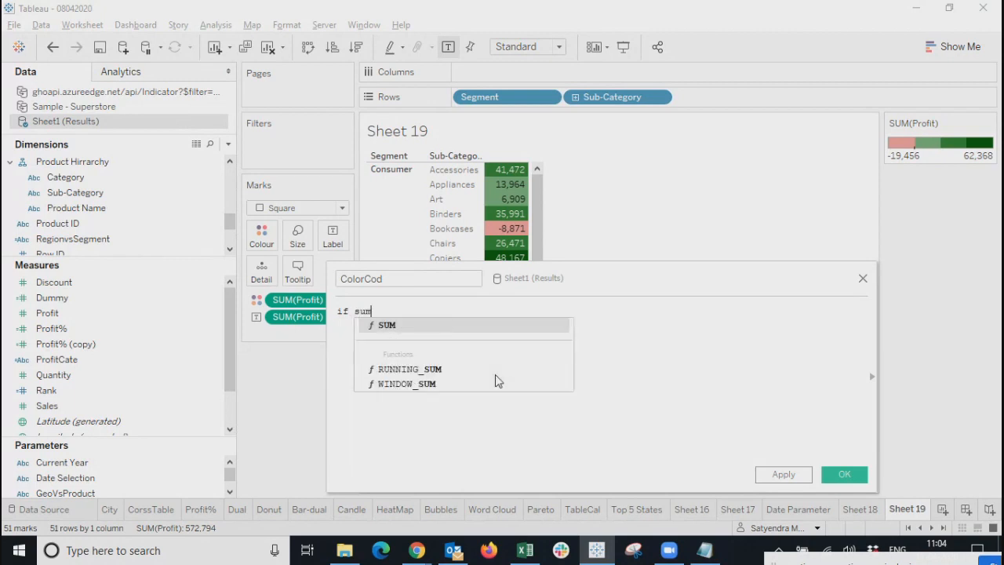
key("Return")
type("pro")
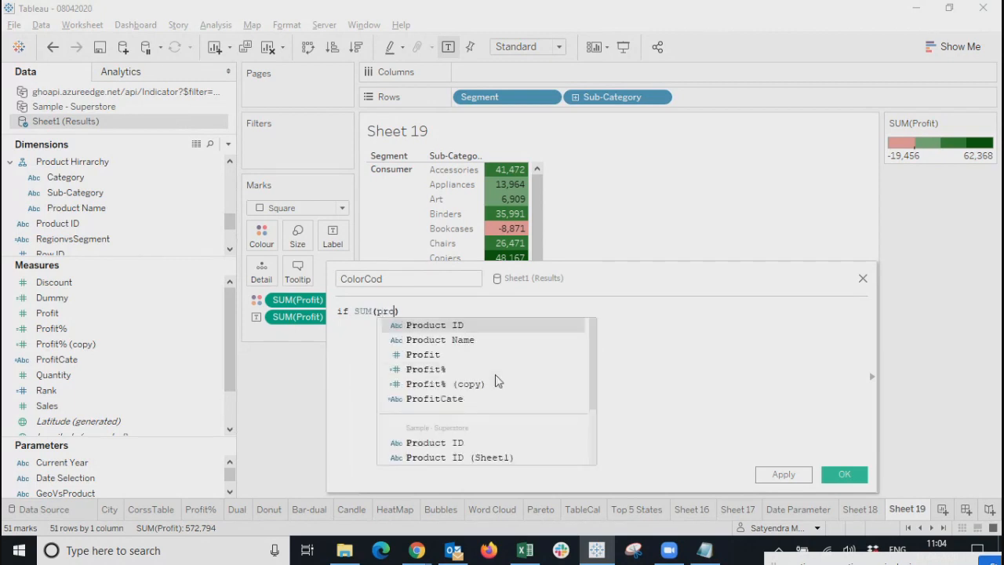
key("Down")
key("Down")
key("Return")
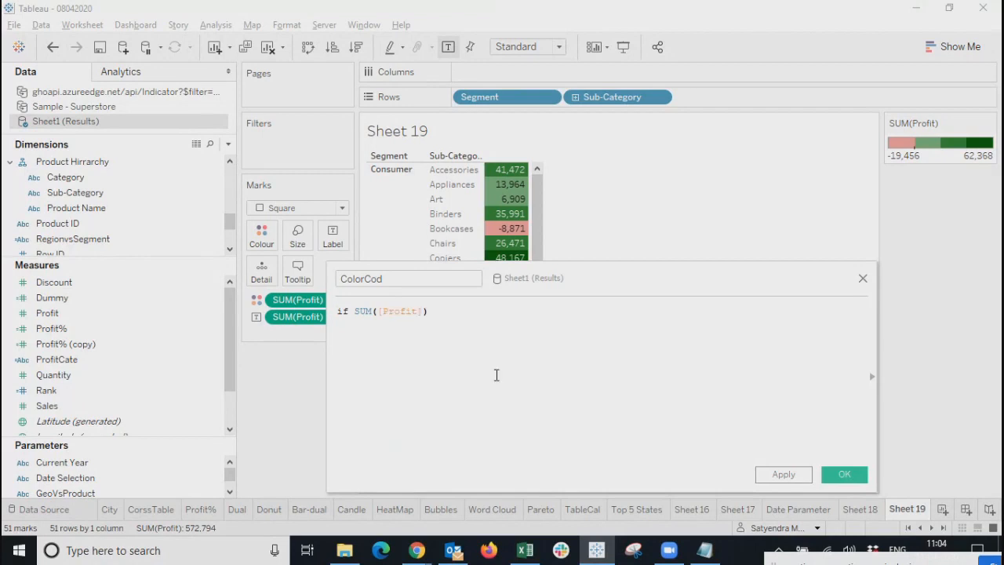
Finish line 1 as <= 1000 then 'R' followed by ELSEIF.
type("=")
key("BackSpace")
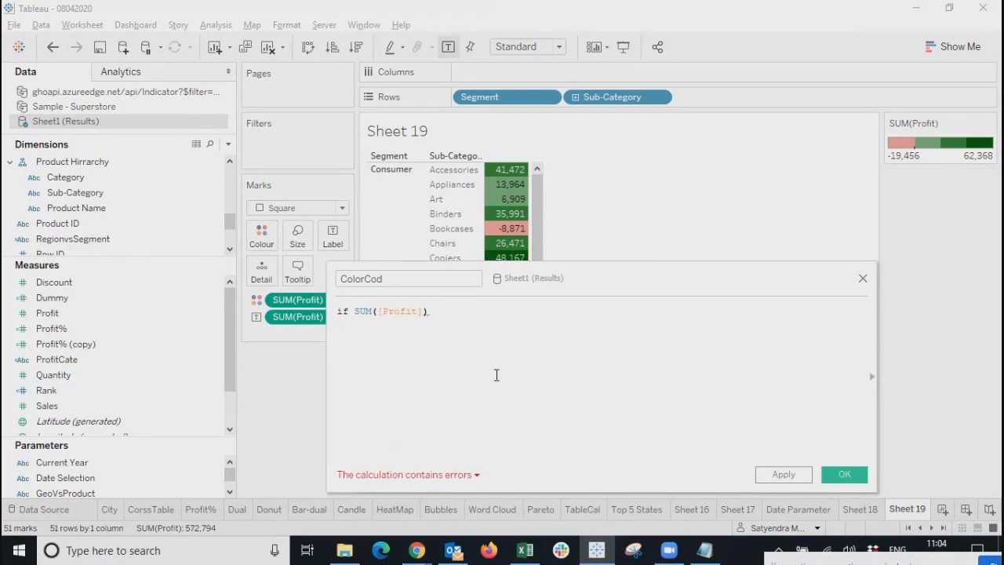
type("<")
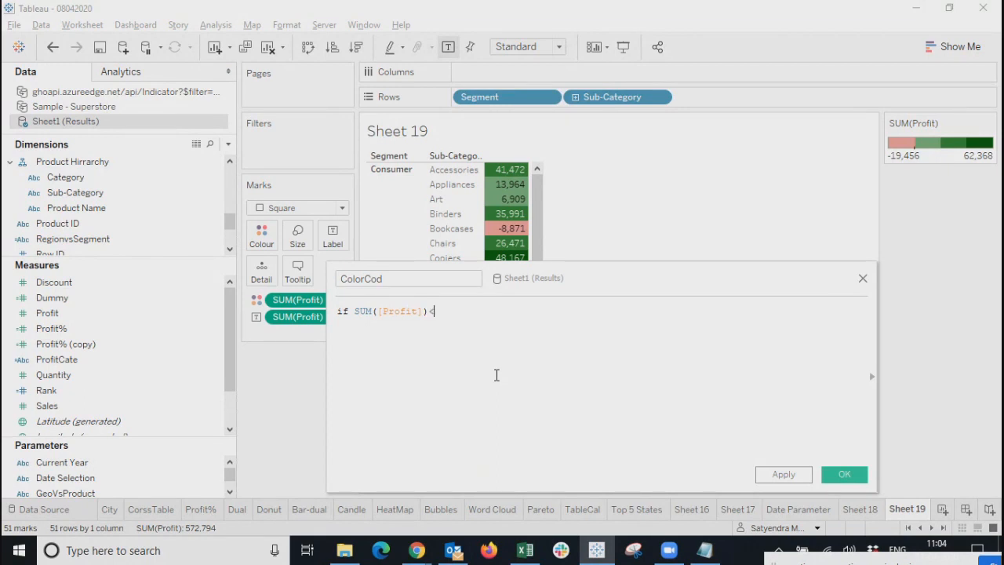
type("=")
type("1000 th")
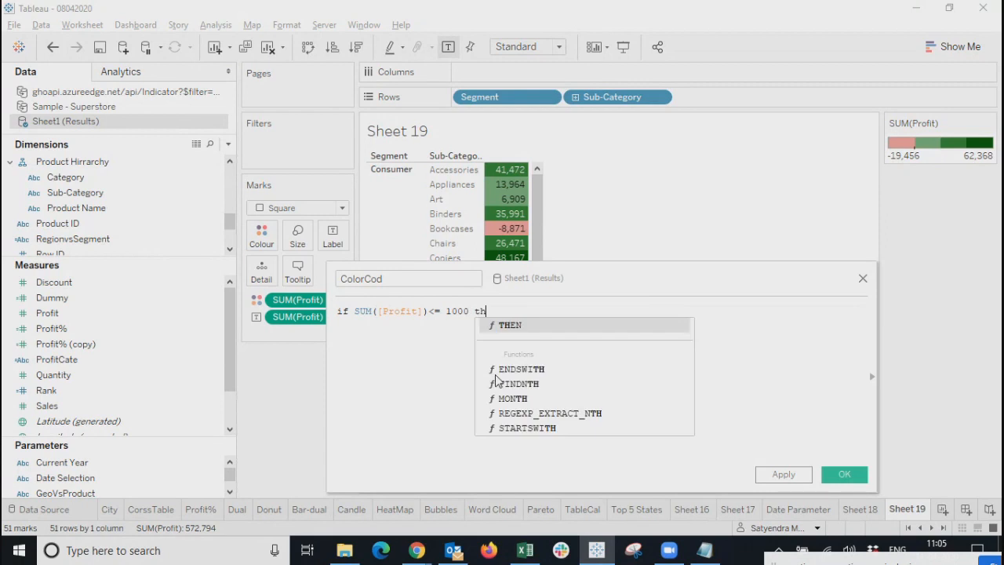
type("en 'R' else")
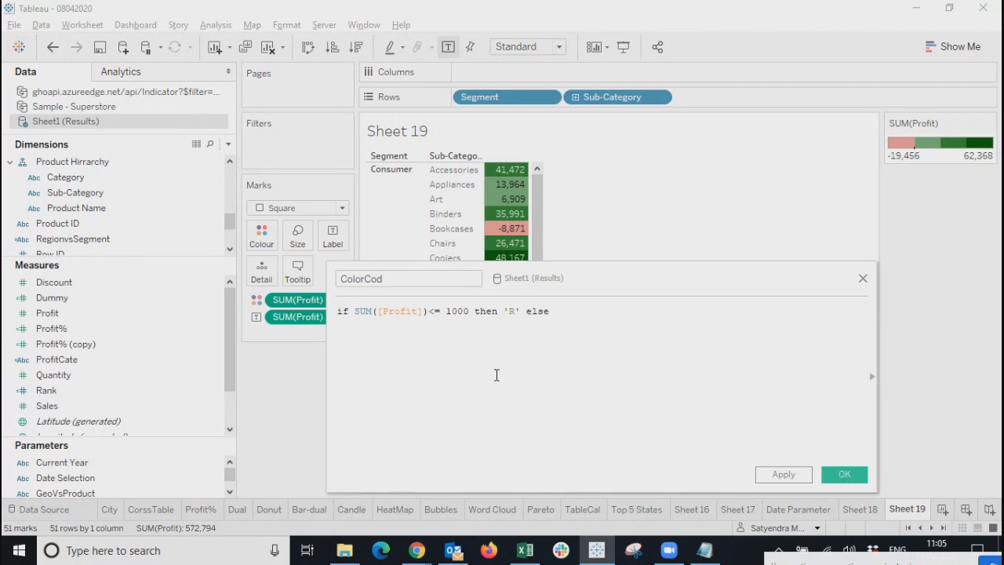
key("BackSpace")
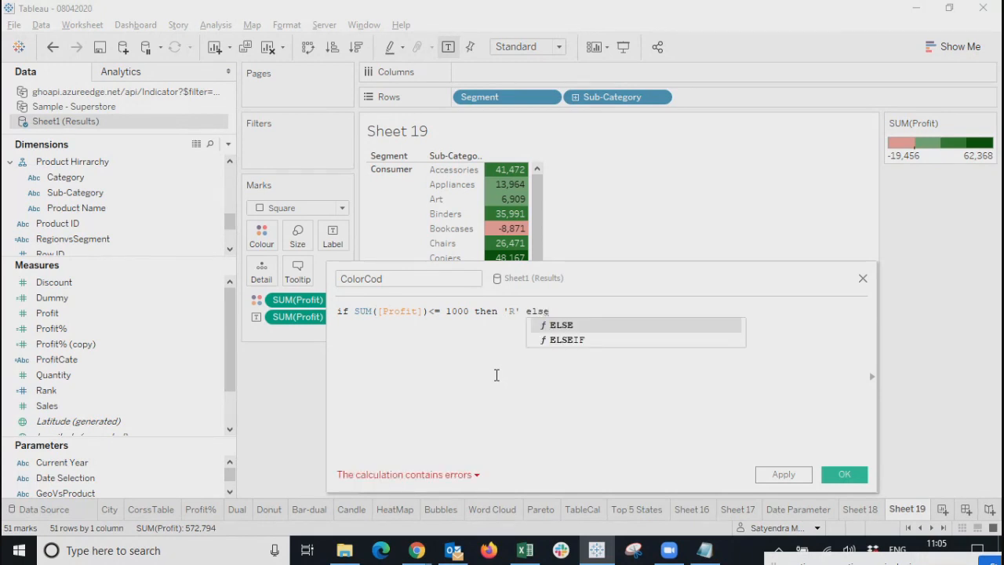
key("Down")
key("Return")
key("Return")
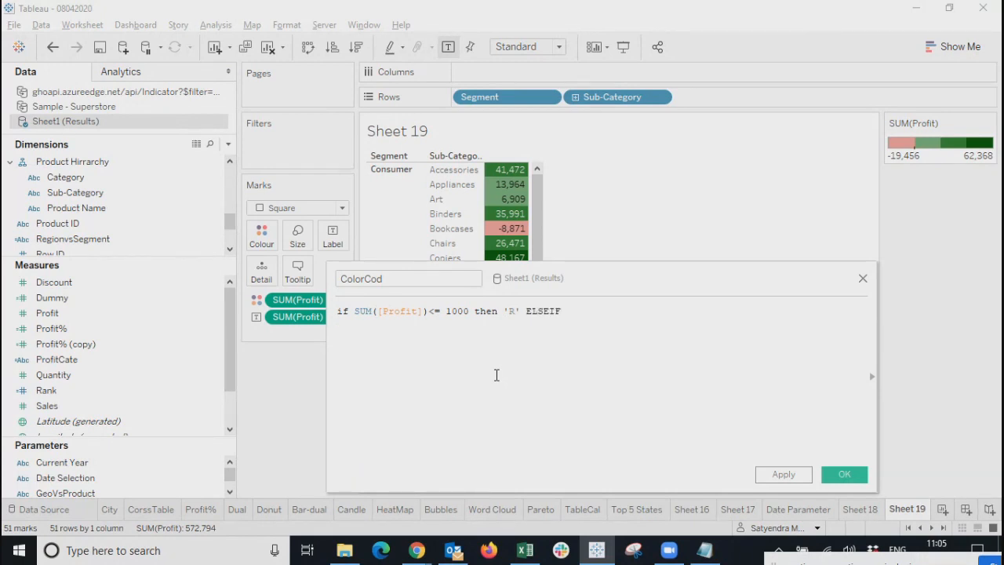
Begin line 2 with SUM([Profit]) >1000 then.
type("sum")
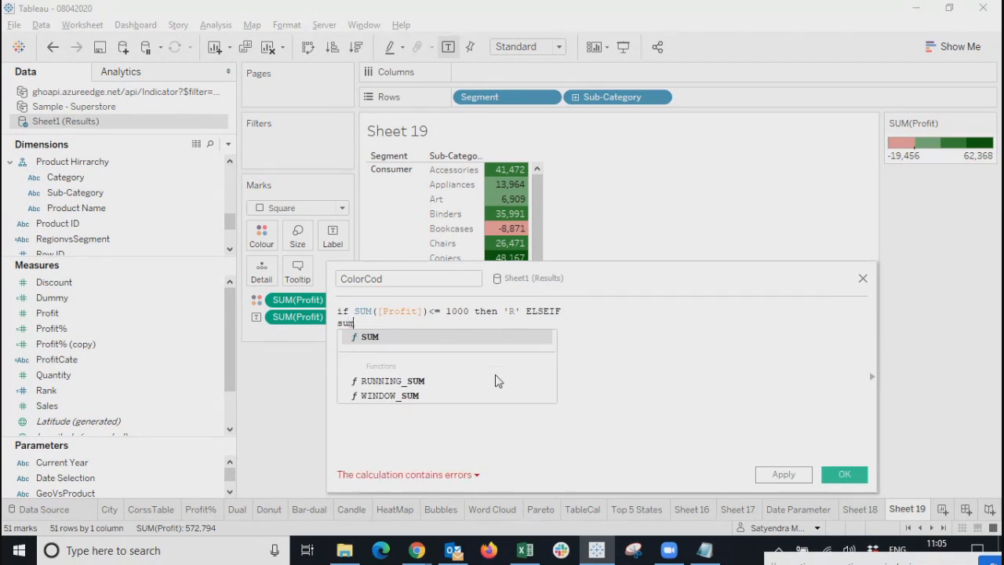
key("Return")
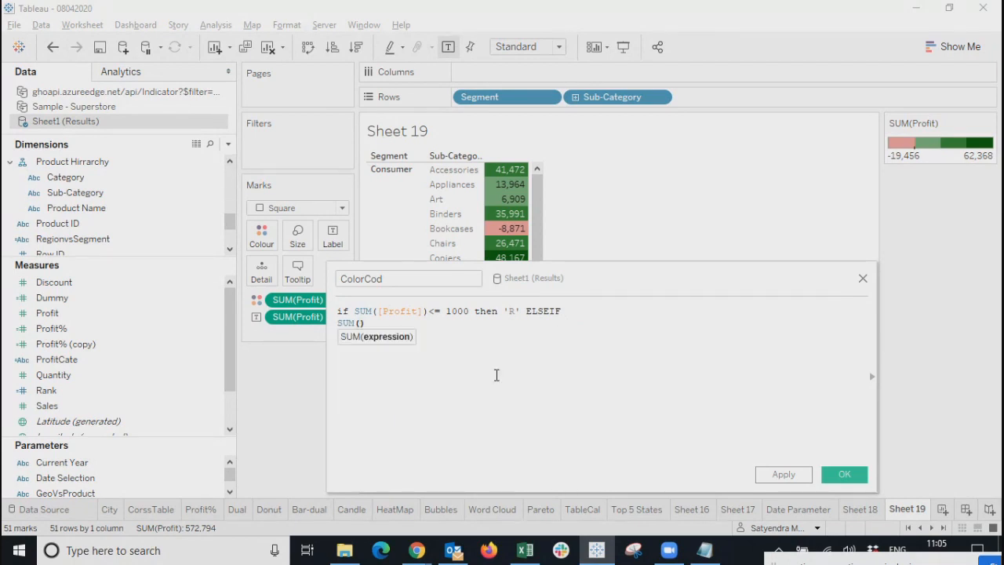
type("pro")
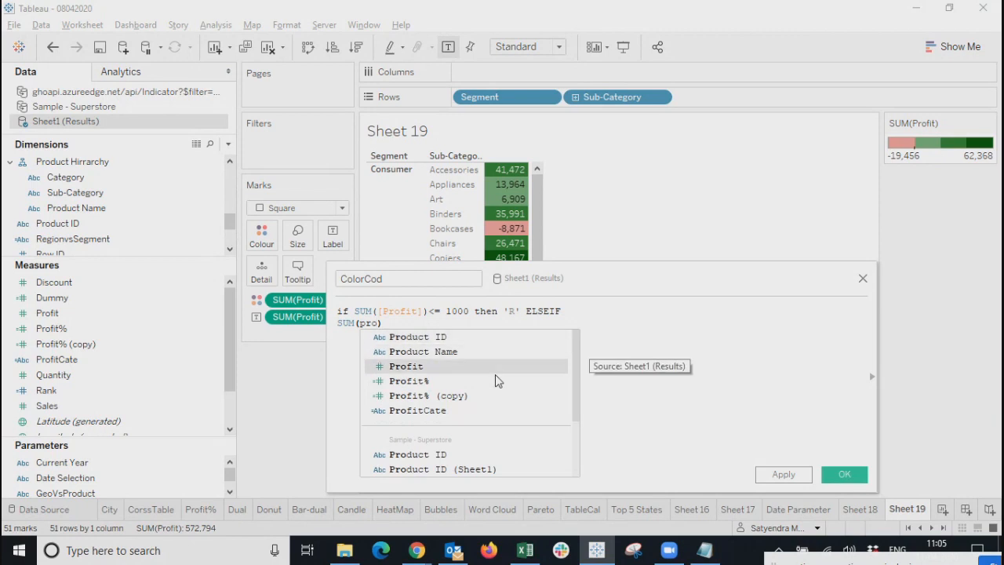
key("Return")
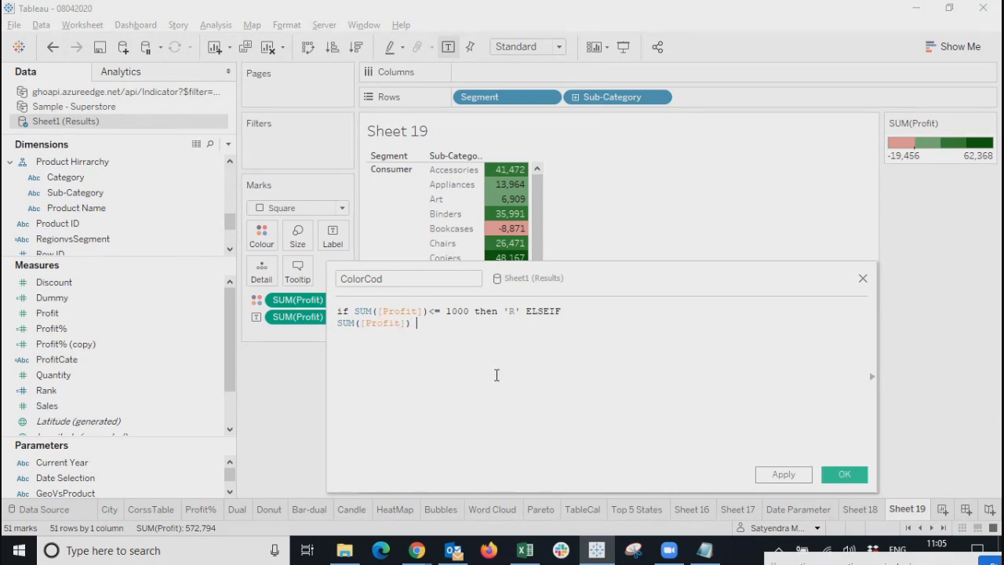
type(">")
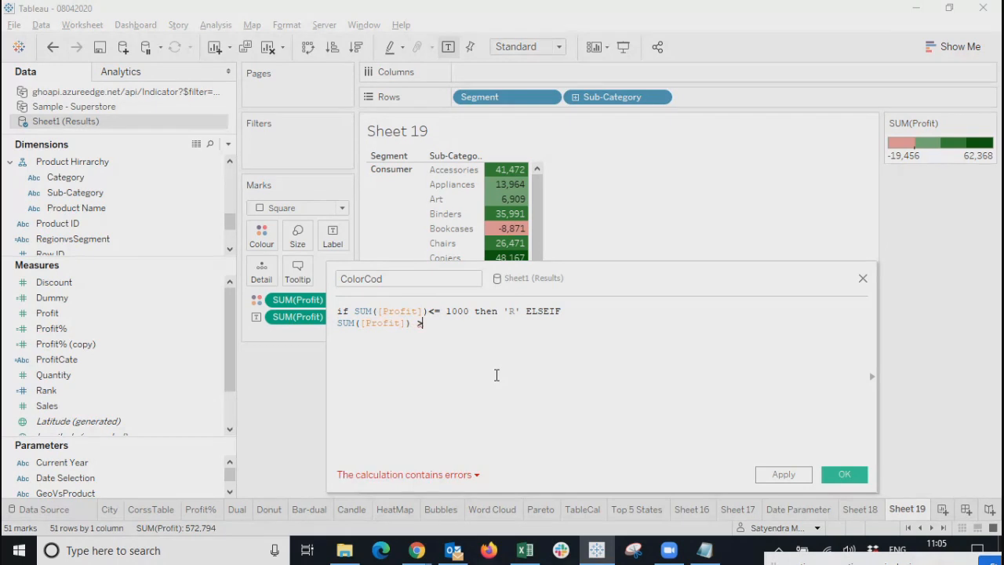
type("1000 then")
Add a second SUM([Profit]) <=2000 then 'Y' to line 2, and select the whole line.
left_click_drag(338, 324, 412, 330)
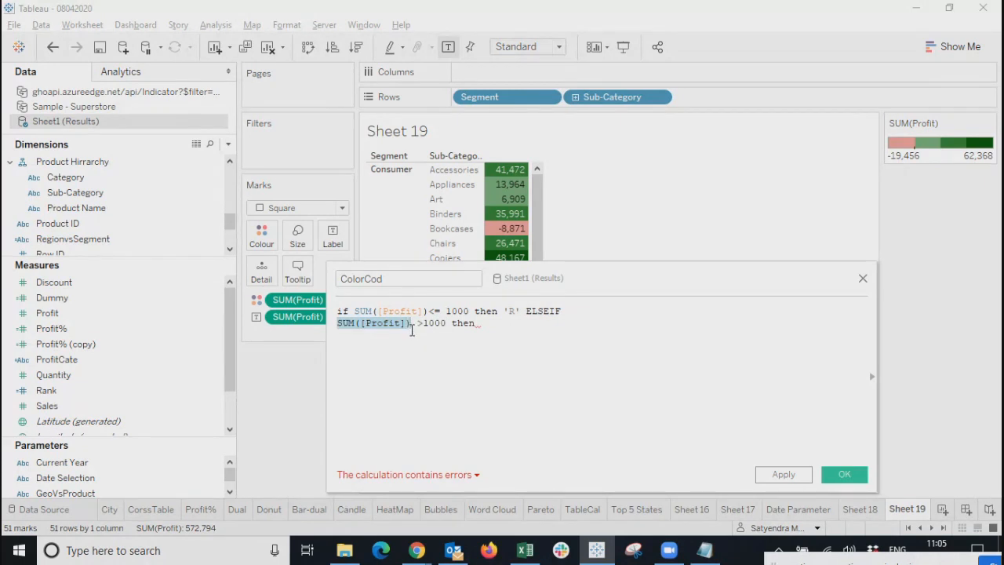
key("ctrl+c")
left_click(508, 327)
key("ctrl+v")
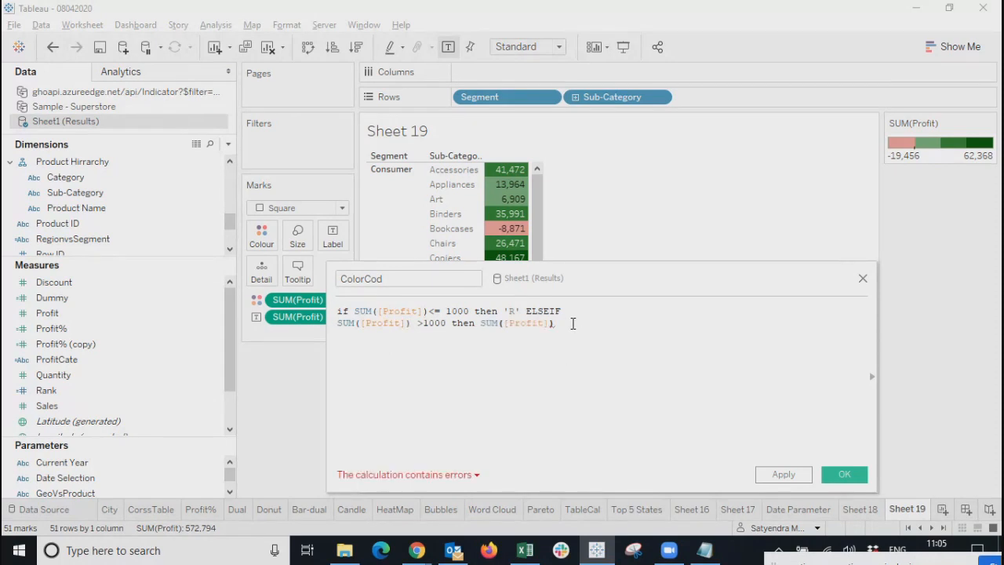
type("<=")
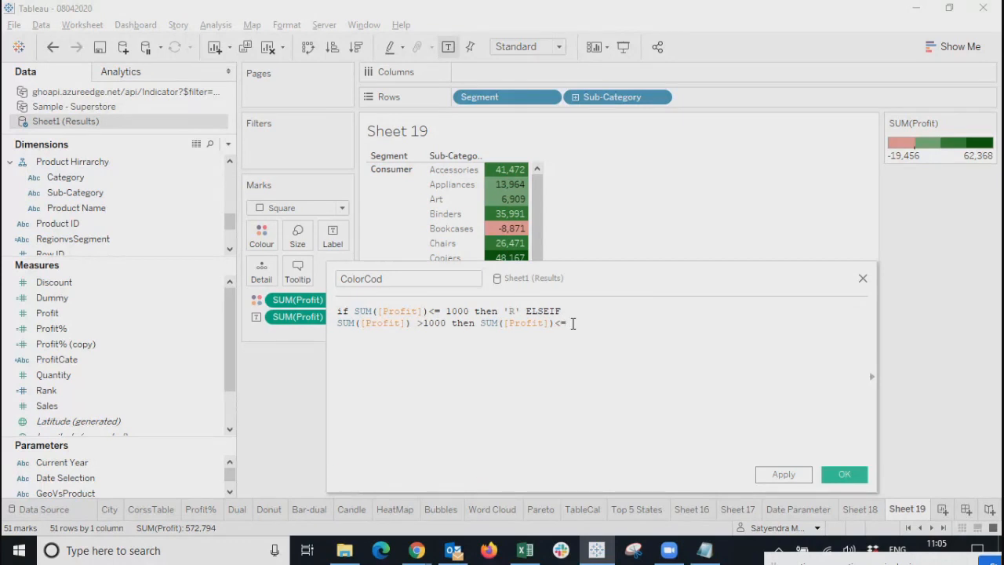
type("2000 then 'Y")
left_click_drag(641, 323, 323, 331)
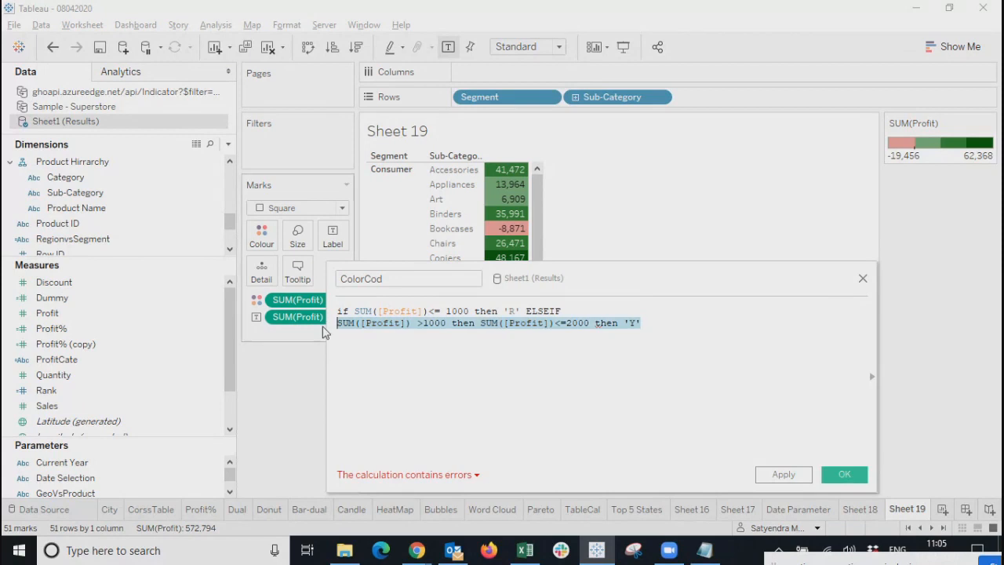
left_click(354, 341)
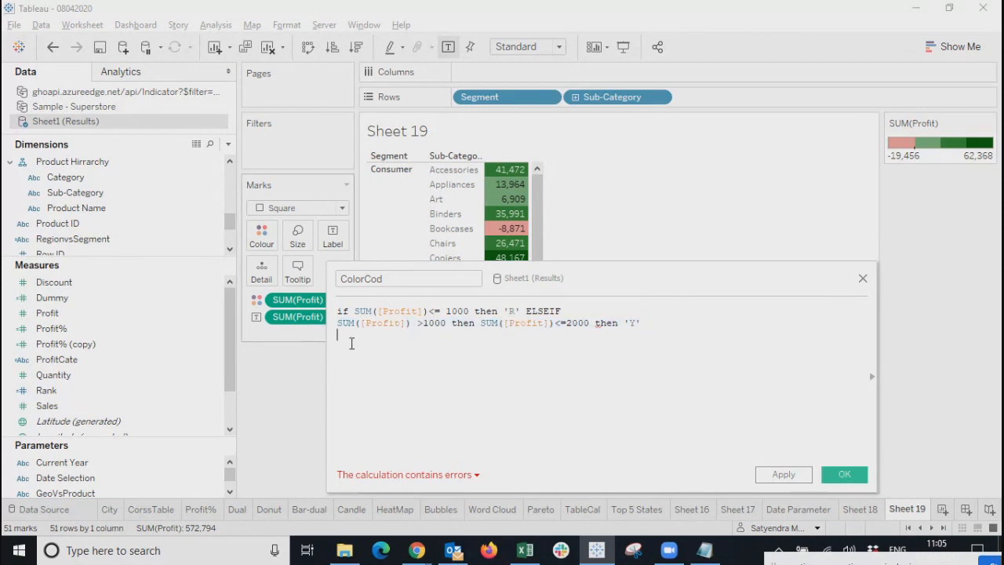
Duplicate line 2 as line 3, ending line 2 with ELSEIF and line 3 with else.
key("ctrl+v")
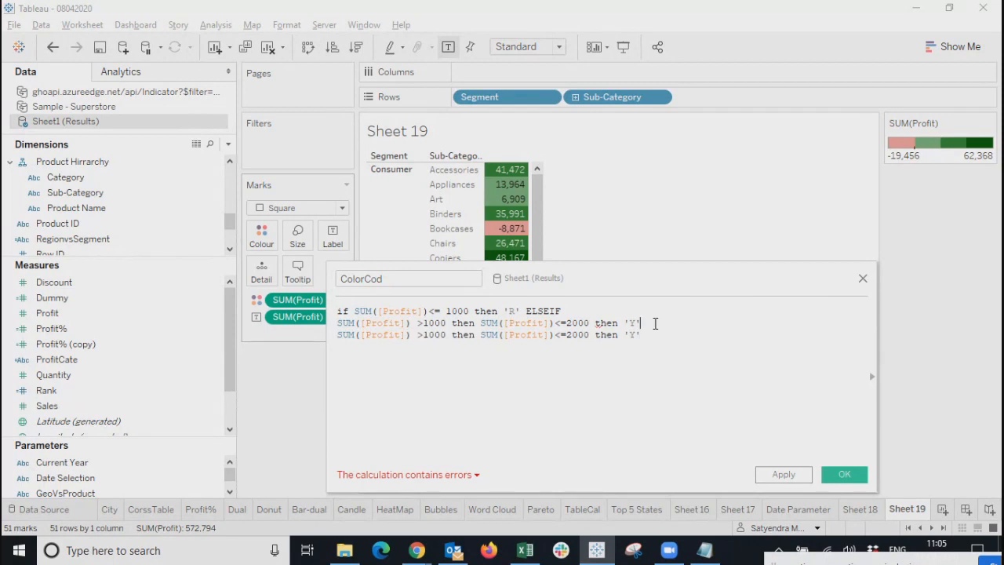
left_click(656, 323)
left_click_drag(568, 307, 523, 306)
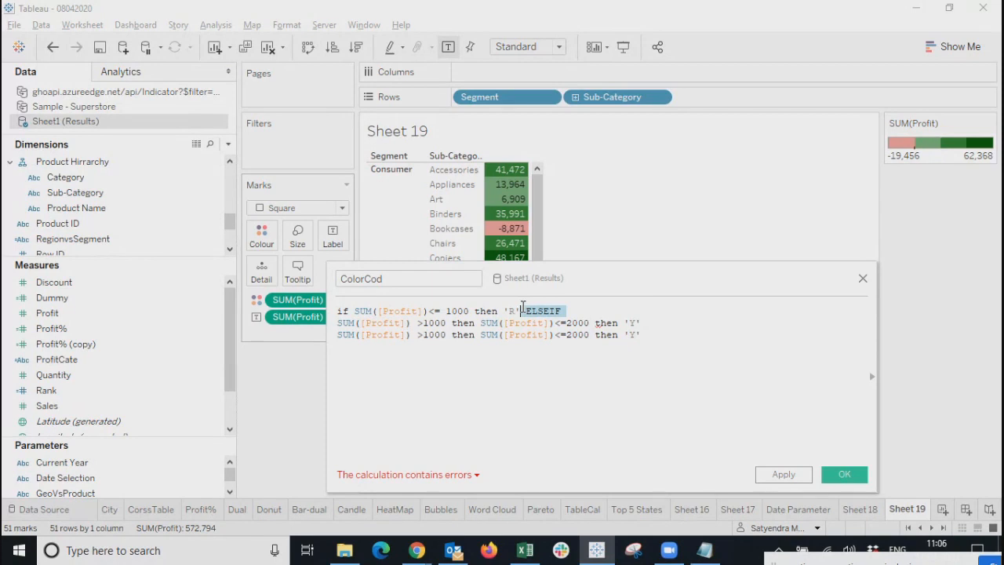
key("ctrl+c")
left_click(662, 321)
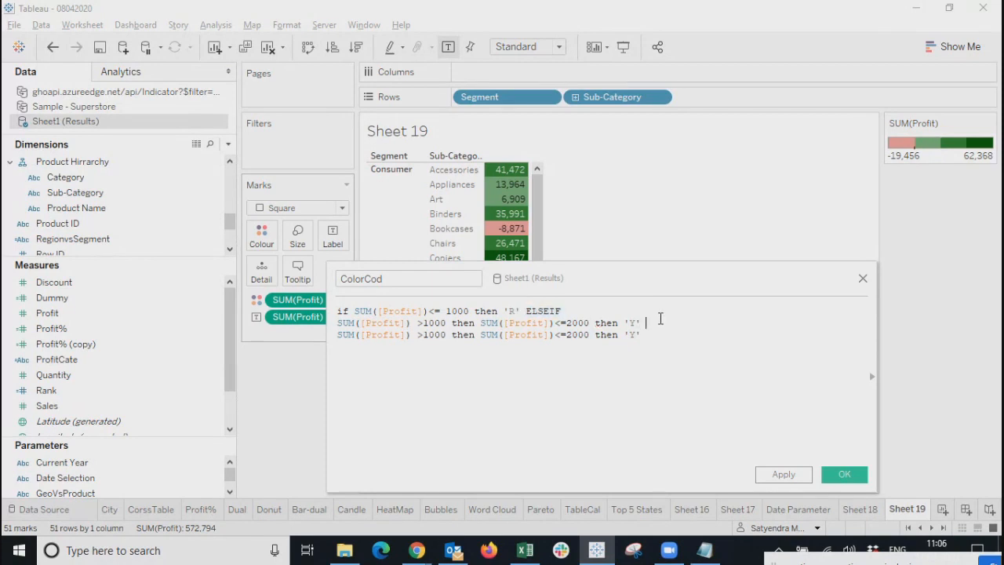
key("ctrl+v")
left_click(661, 334)
type("else")
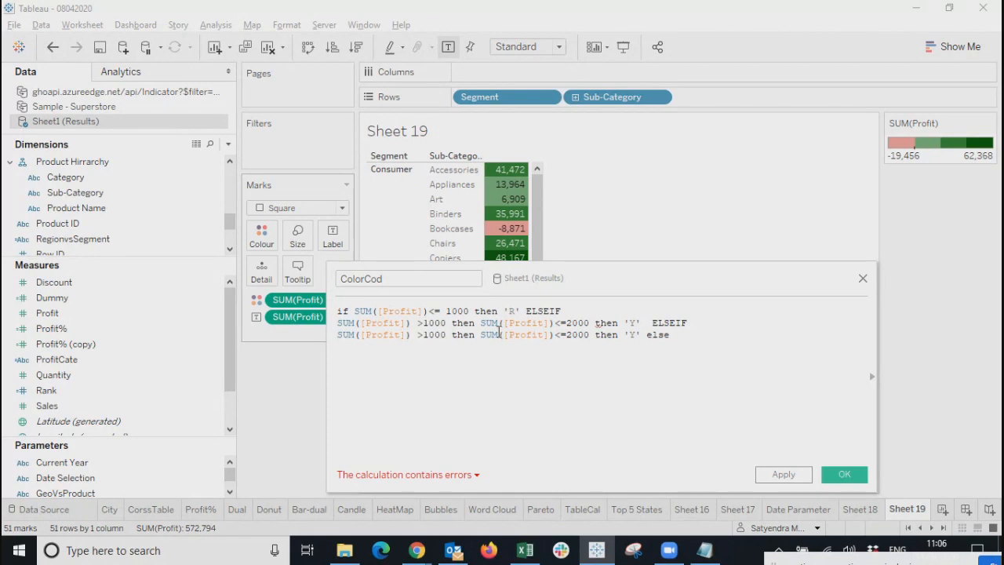
Replace the middle then with and on lines 2 and 3.
double_click(462, 324)
type("and")
double_click(469, 334)
type("and")
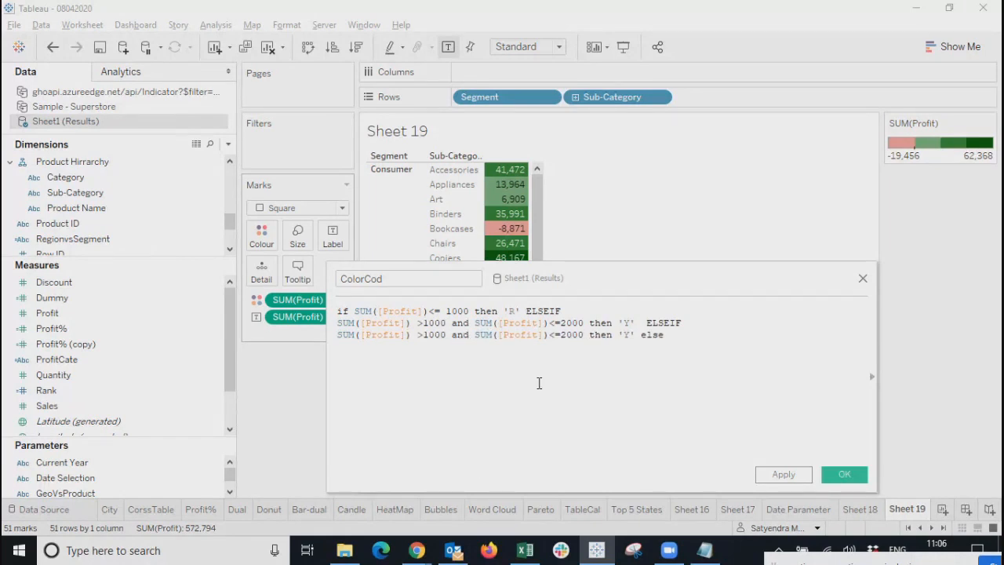
left_click(690, 323)
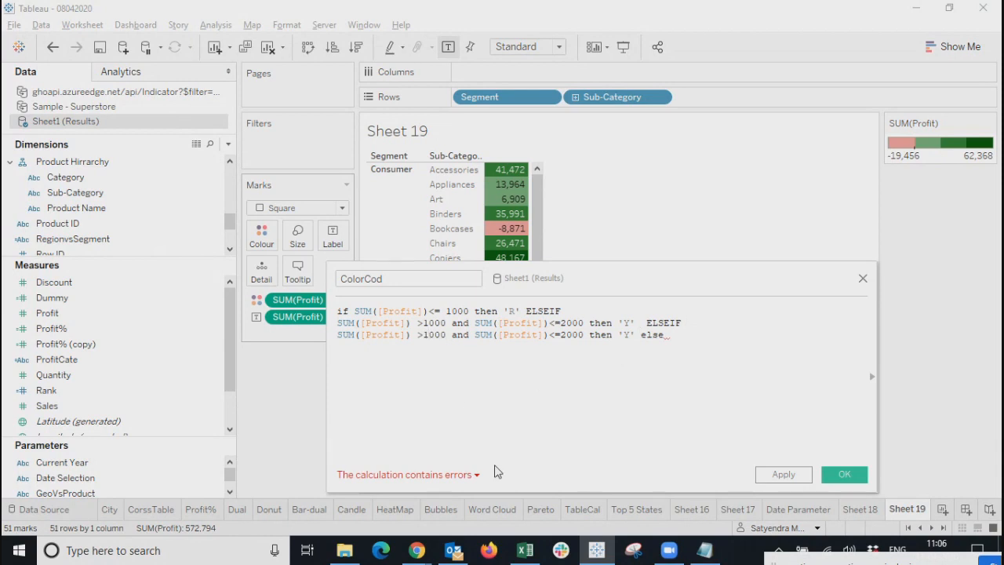
Change line 3 to test >2000 and <=3000 and return 'B'.
key("BackSpace")
type("2")
left_click(562, 335)
key("BackSpace")
type("3")
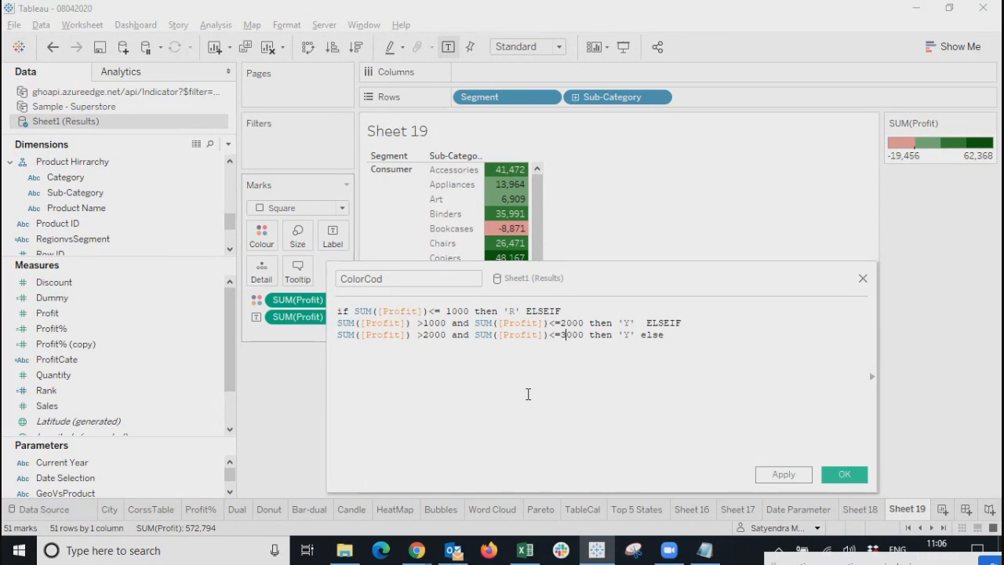
left_click(632, 335)
key("BackSpace")
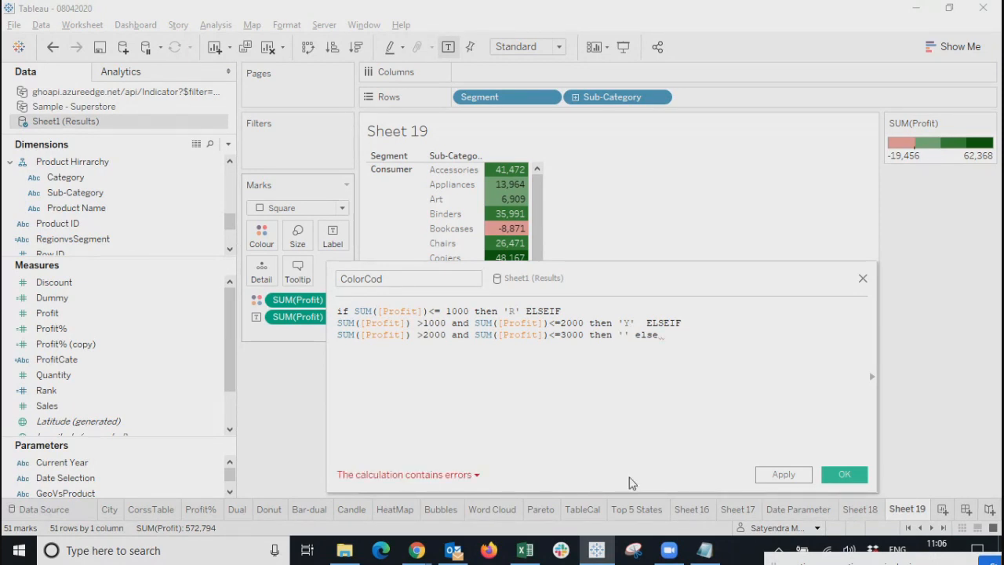
type("B")
Close the formula with else 'G' END, then review the R, Y and B labels.
left_click(683, 338)
type("else ''G")
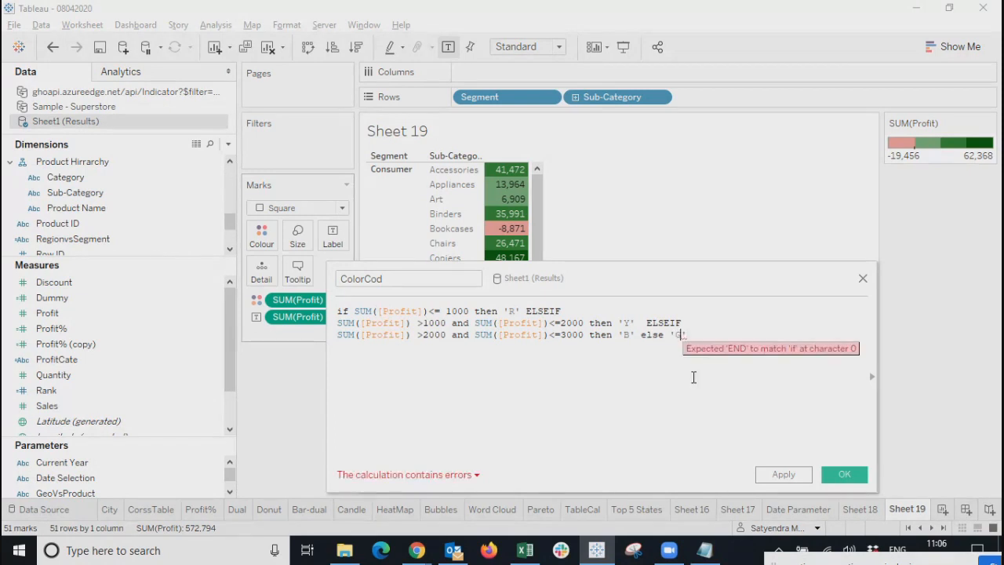
left_click(728, 339)
type("end")
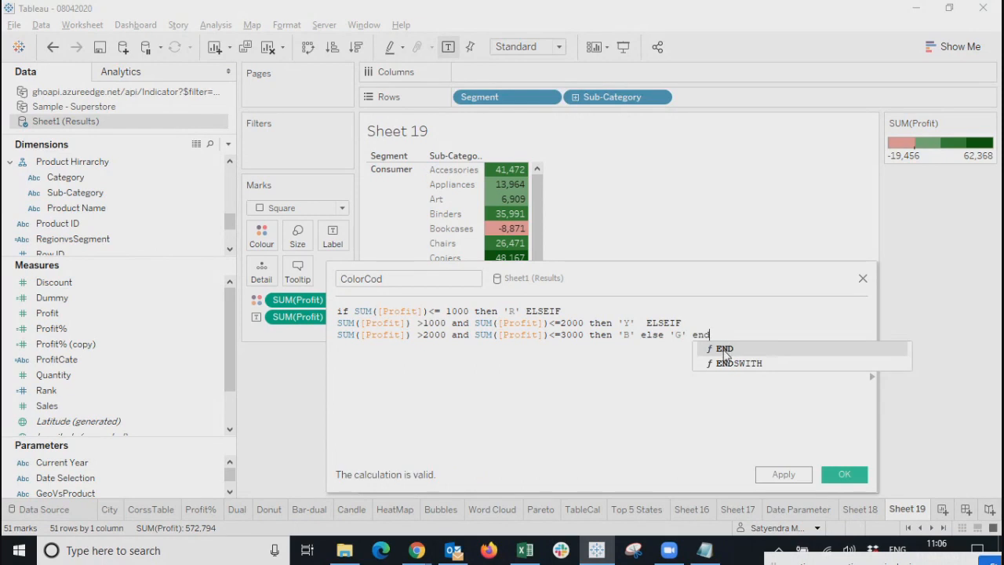
left_click(726, 350)
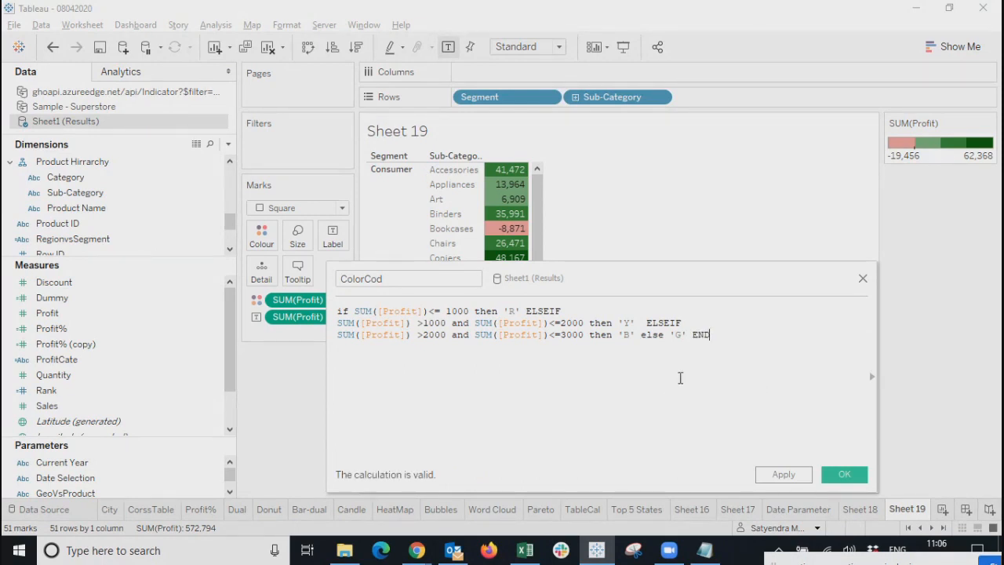
double_click(512, 311)
left_click_drag(626, 322, 683, 335)
left_click(668, 367)
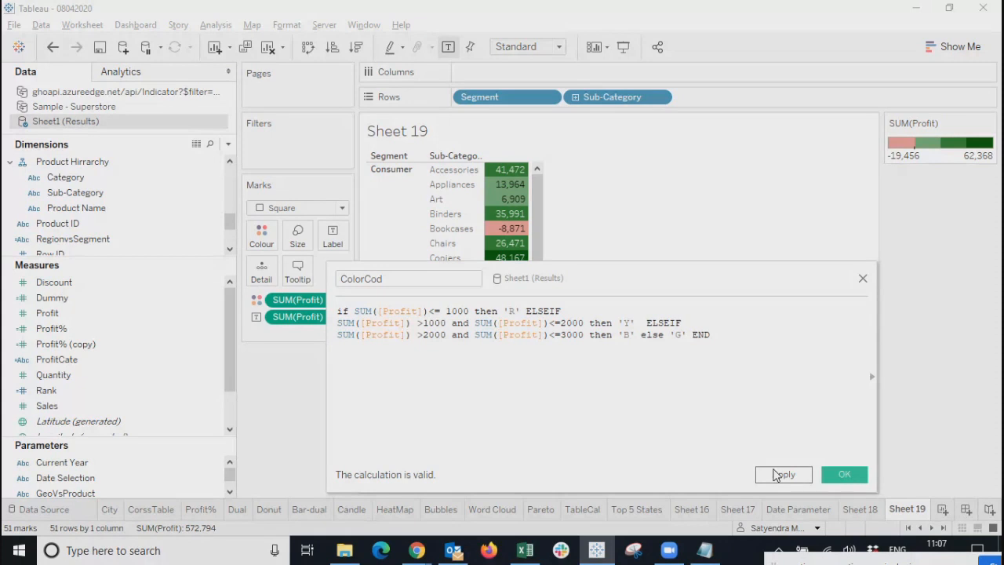
Save the ColorCod calculation, then reopen its formula to review it and close the editor.
left_click(775, 476)
left_click(855, 476)
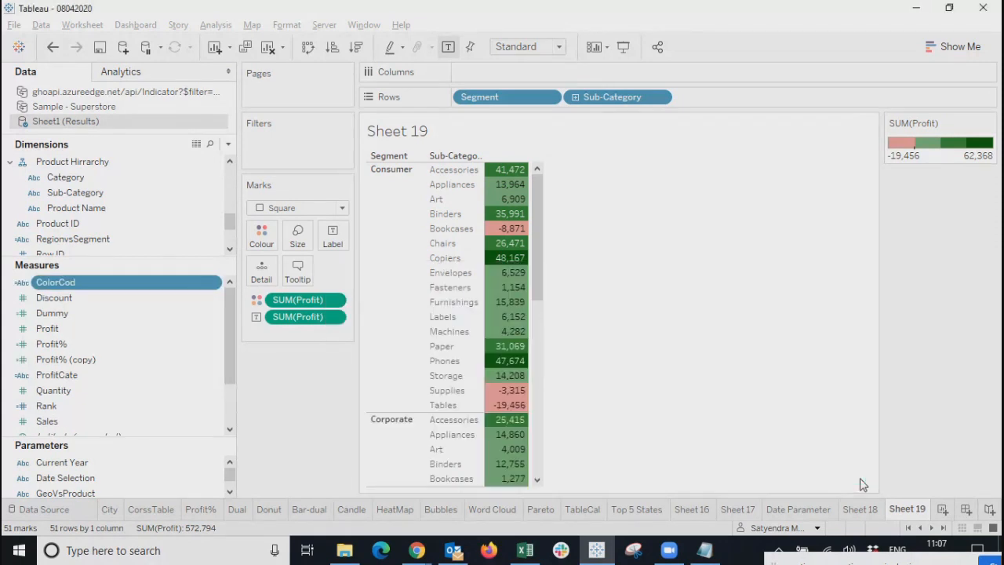
right_click(74, 290)
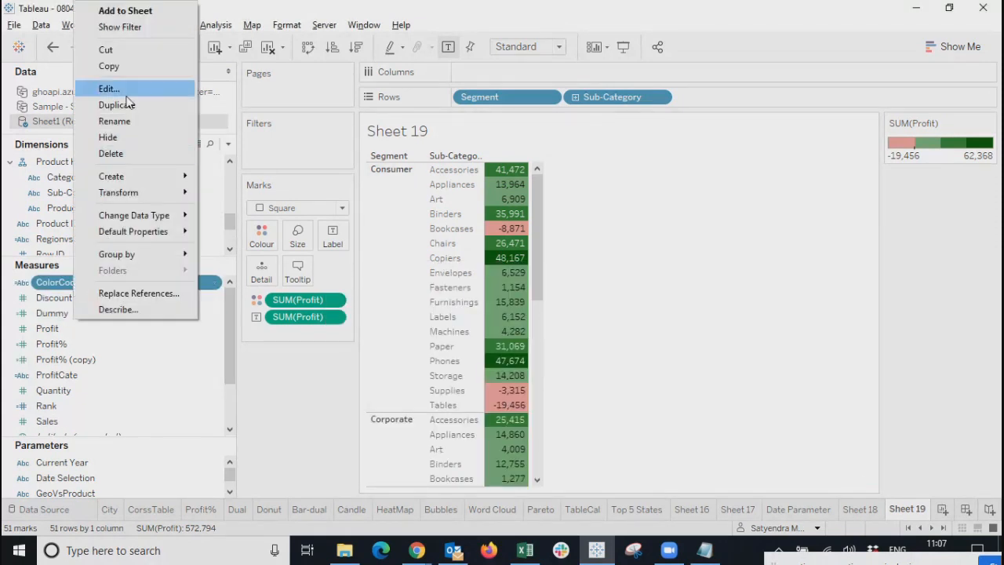
left_click(127, 91)
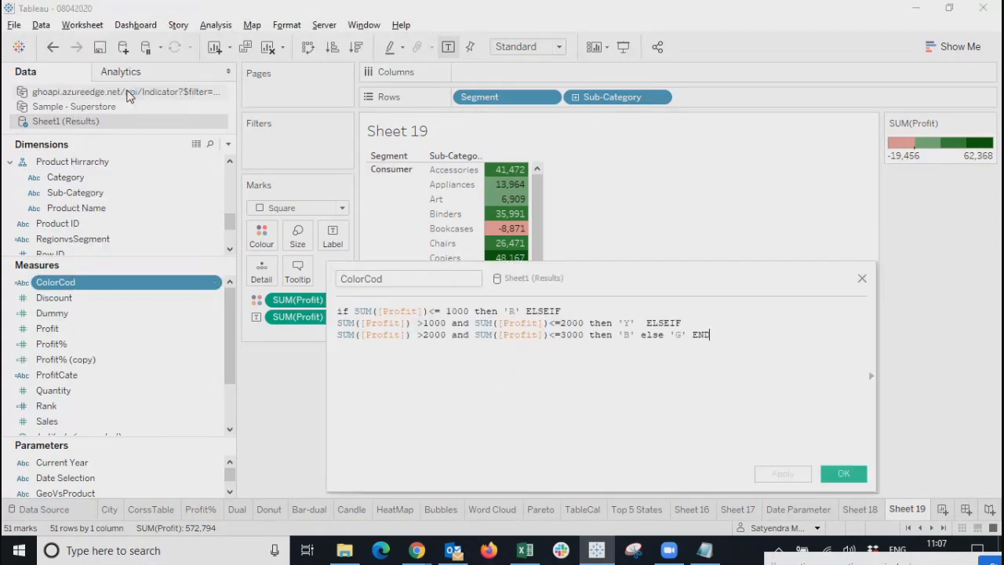
left_click(862, 280)
Colour Sheet 19's profit marks by ColorCod and bring up the Edit Colours dialog.
left_click_drag(68, 287, 261, 235)
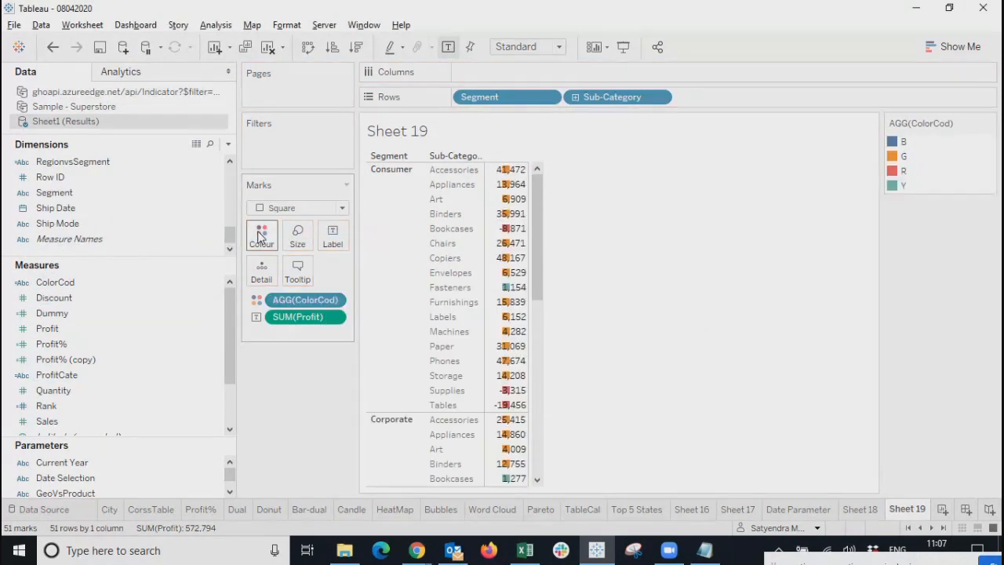
left_click(334, 300)
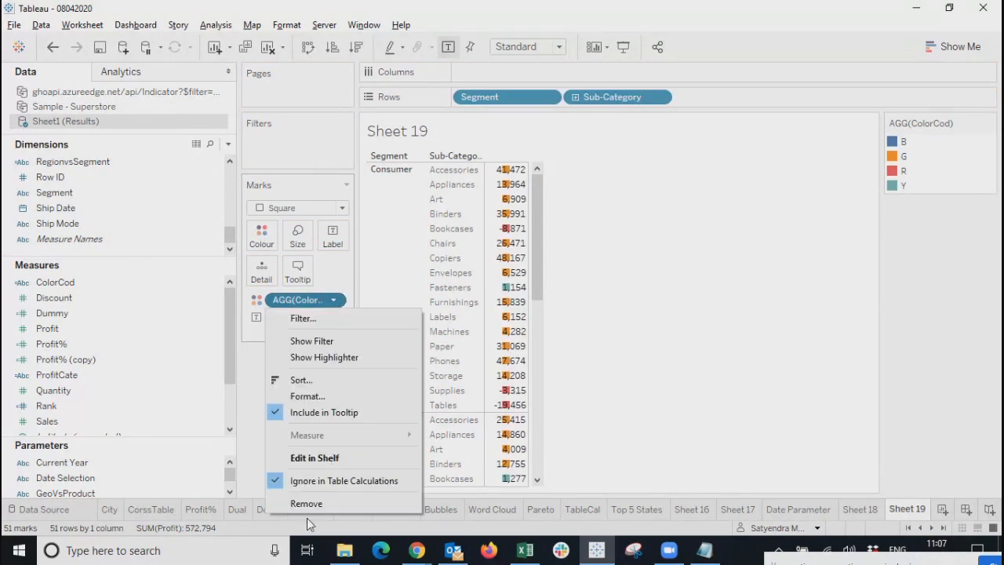
left_click(261, 375)
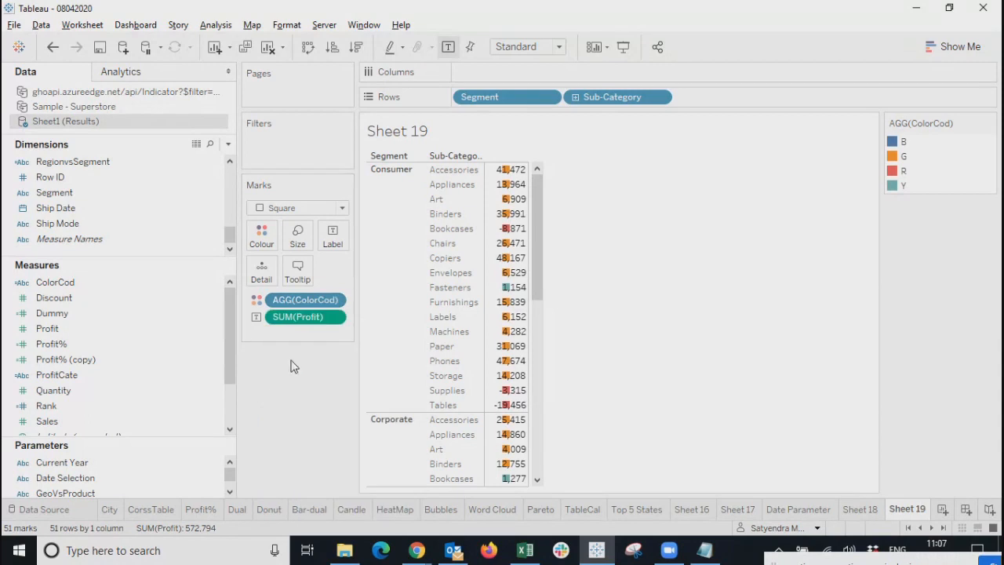
left_click(265, 244)
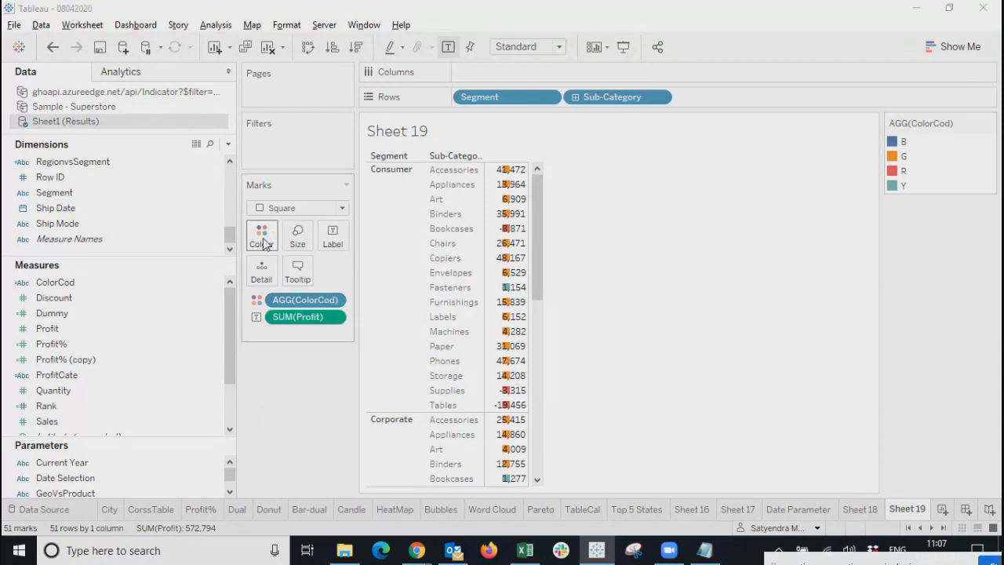
left_click(295, 284)
left_click_drag(468, 116, 423, 194)
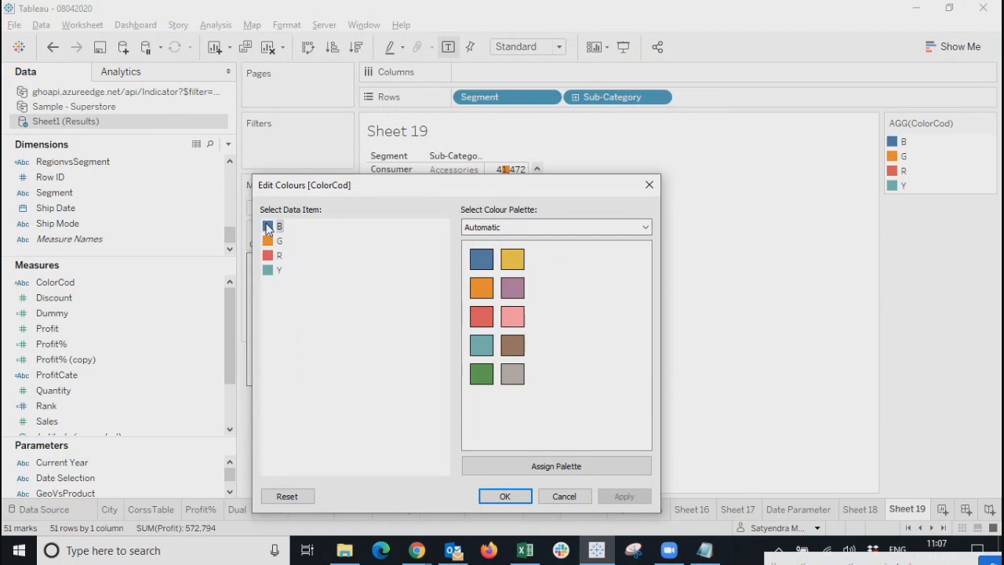
Make G green and Y yellow, then browse palettes through to Traffic Light.
left_click(271, 244)
left_click(481, 374)
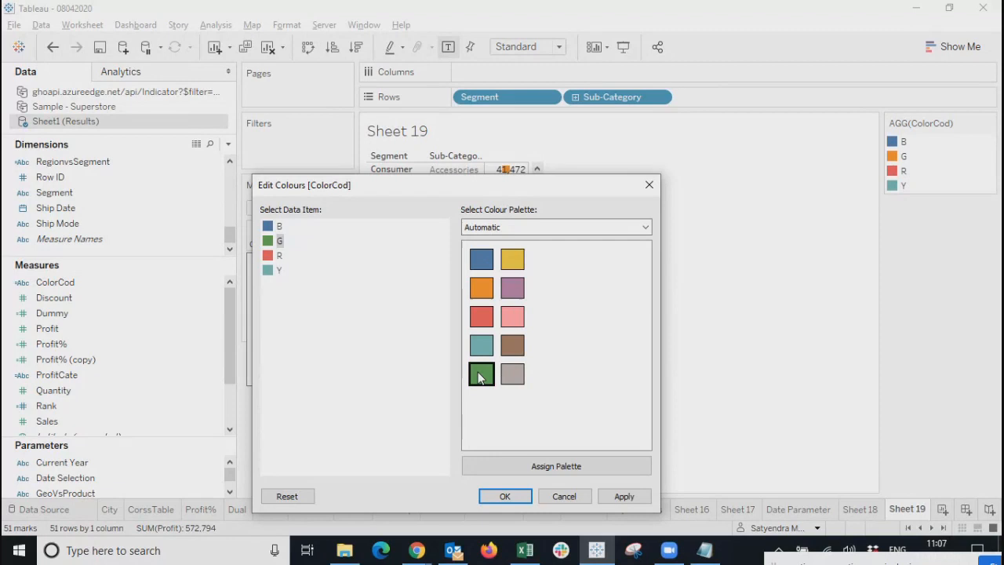
left_click(483, 378)
left_click(267, 257)
left_click(267, 274)
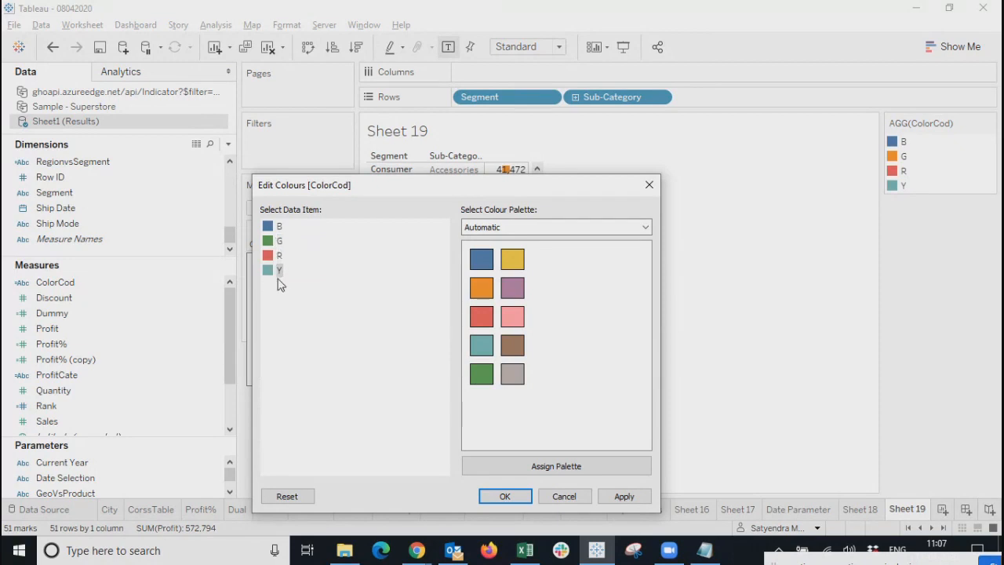
left_click(516, 262)
left_click(621, 227)
left_click(541, 251)
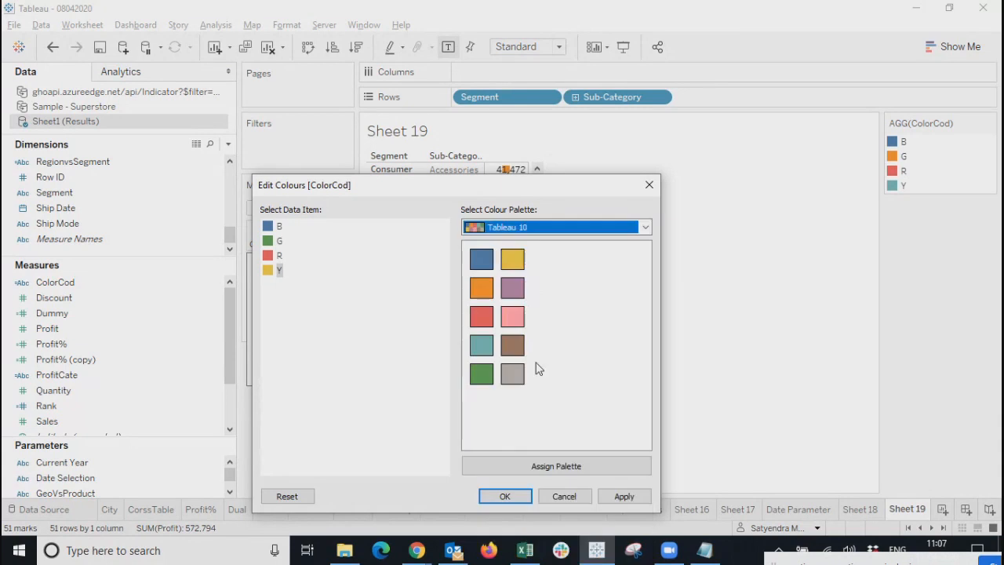
left_click(583, 227)
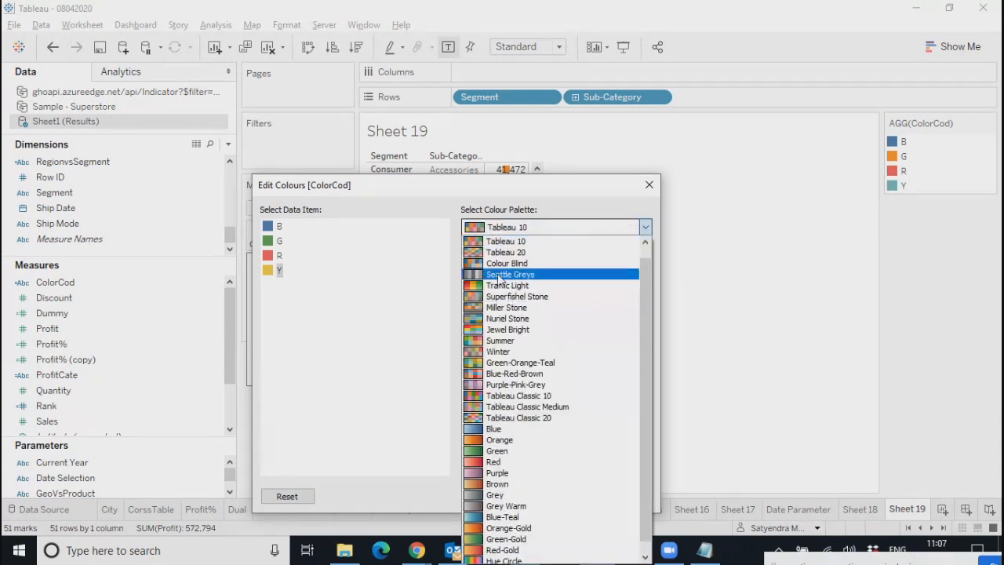
left_click(536, 298)
left_click(537, 230)
left_click(522, 273)
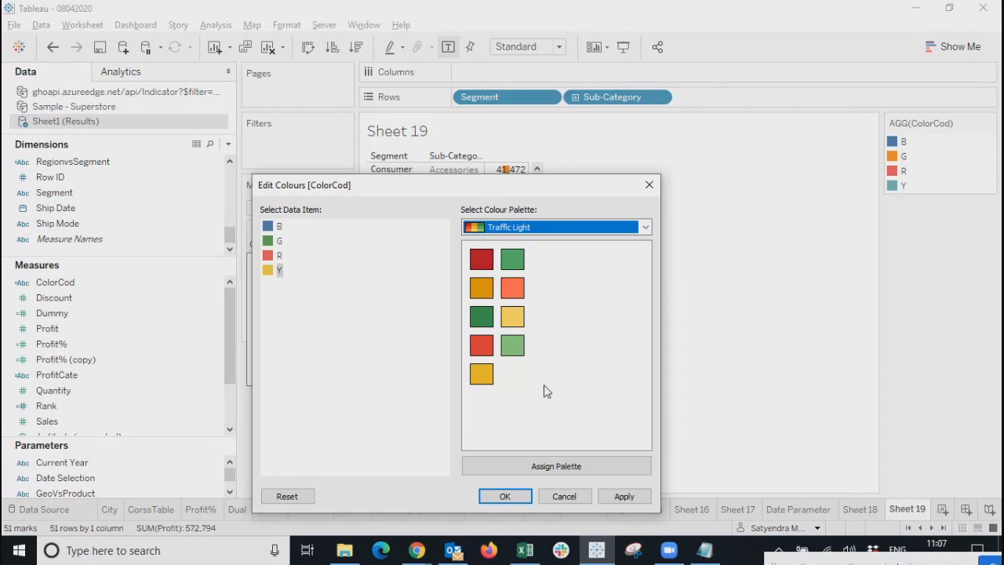
From Traffic Light, give Y light yellow, G dark green and R dark red.
left_click(269, 270)
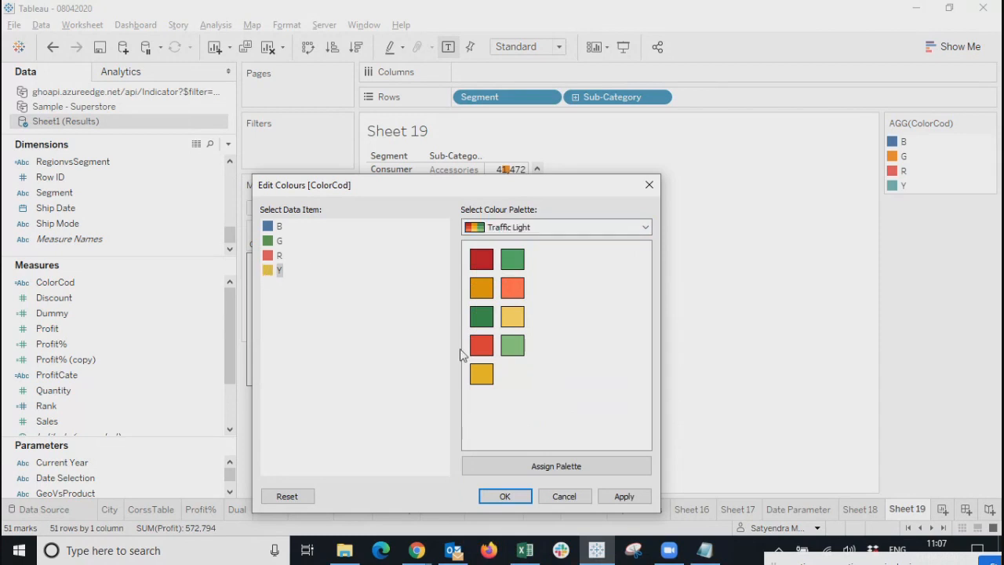
left_click(512, 316)
left_click(271, 241)
left_click(483, 323)
left_click(270, 256)
left_click(483, 349)
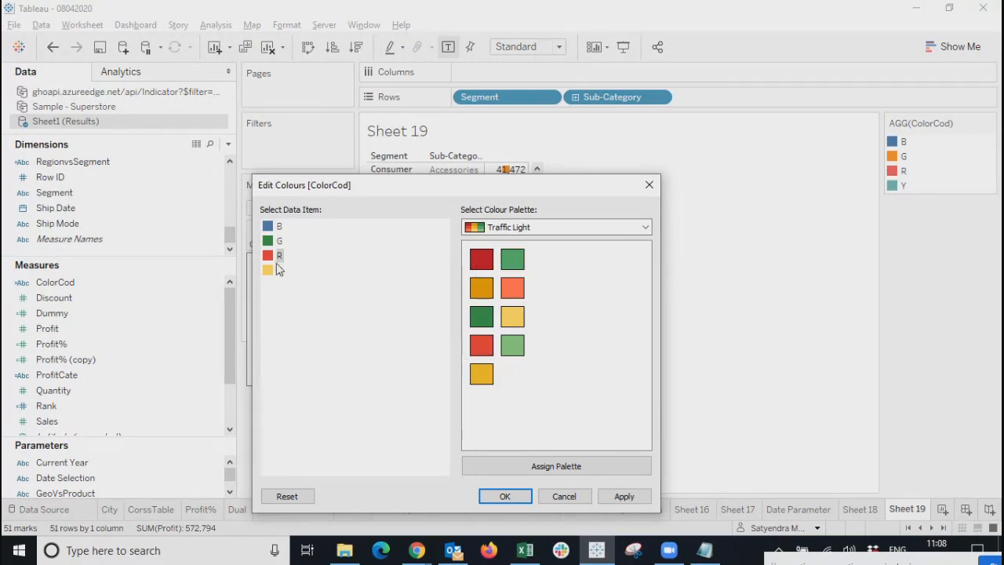
left_click(481, 259)
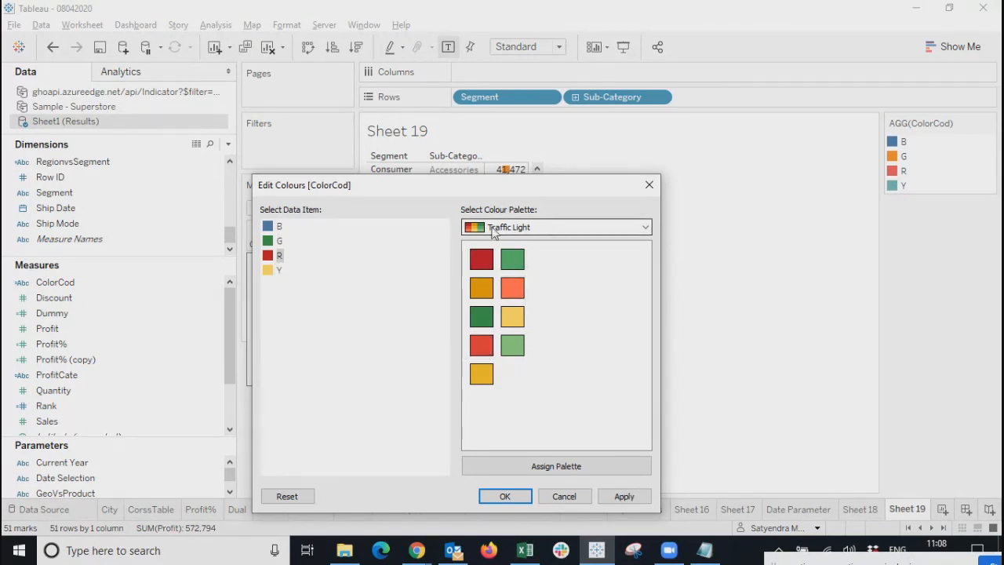
Switch to the Blue palette, give B the darkest blue, then apply and OK.
left_click(573, 229)
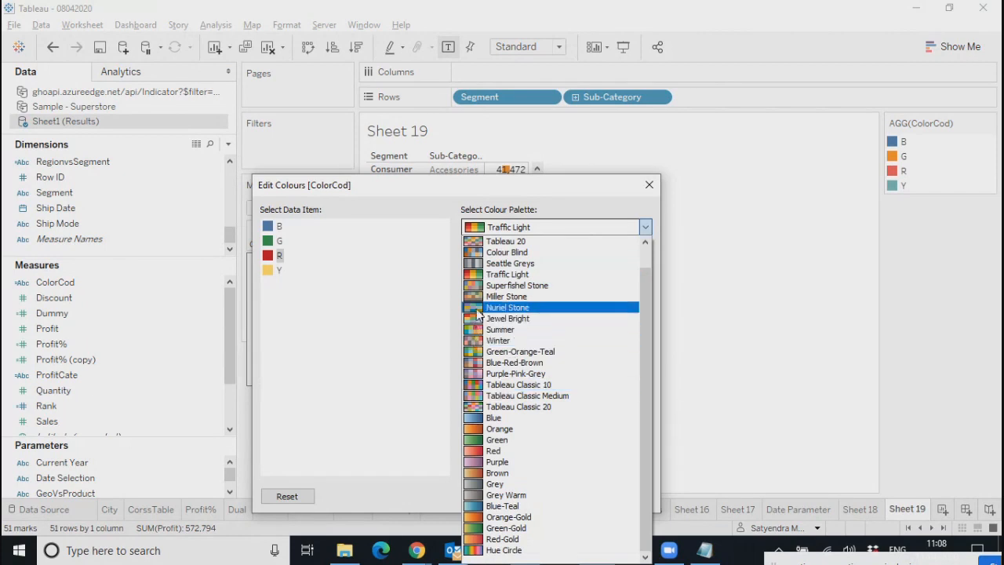
left_click(480, 308)
left_click(546, 227)
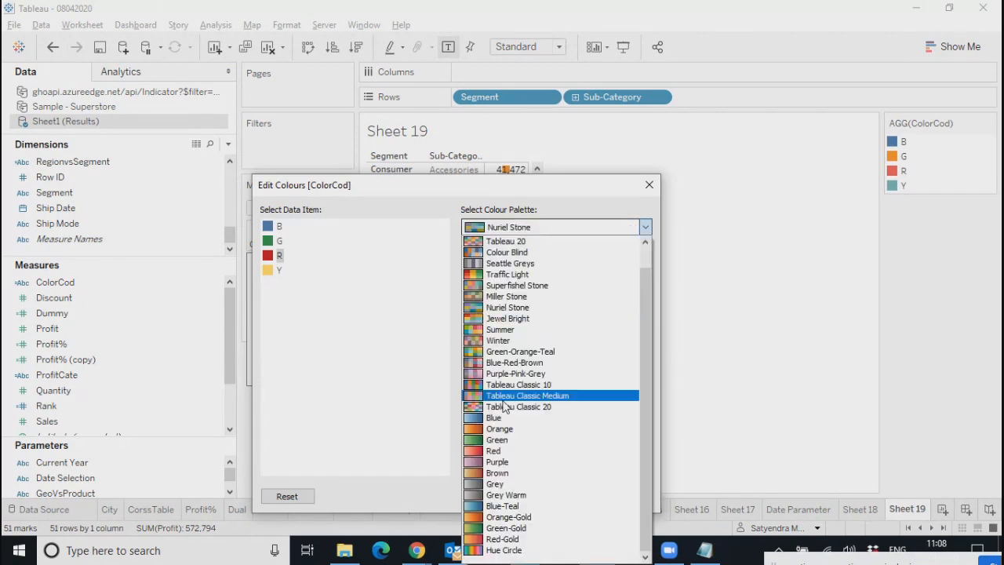
left_click(477, 414)
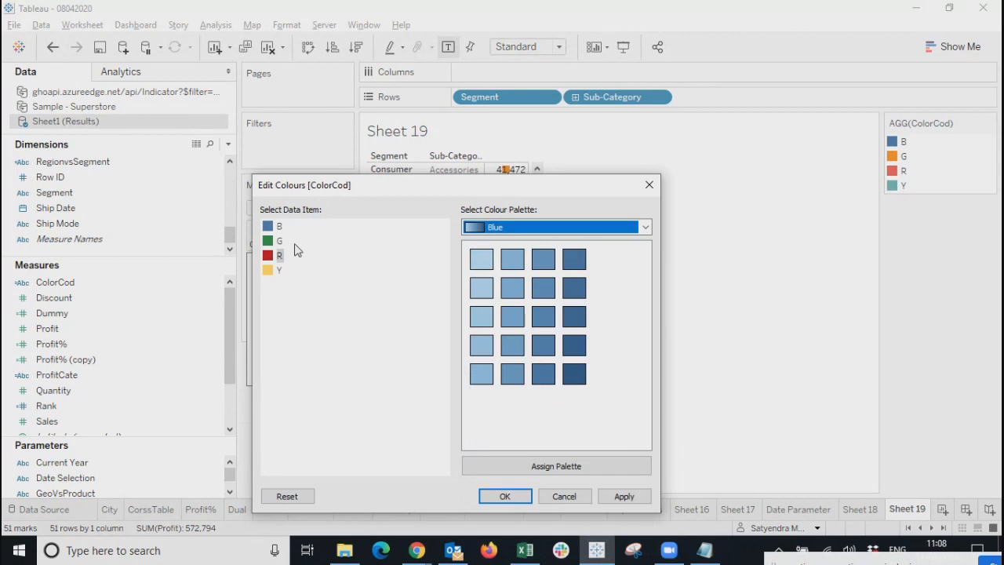
left_click(278, 226)
left_click(575, 375)
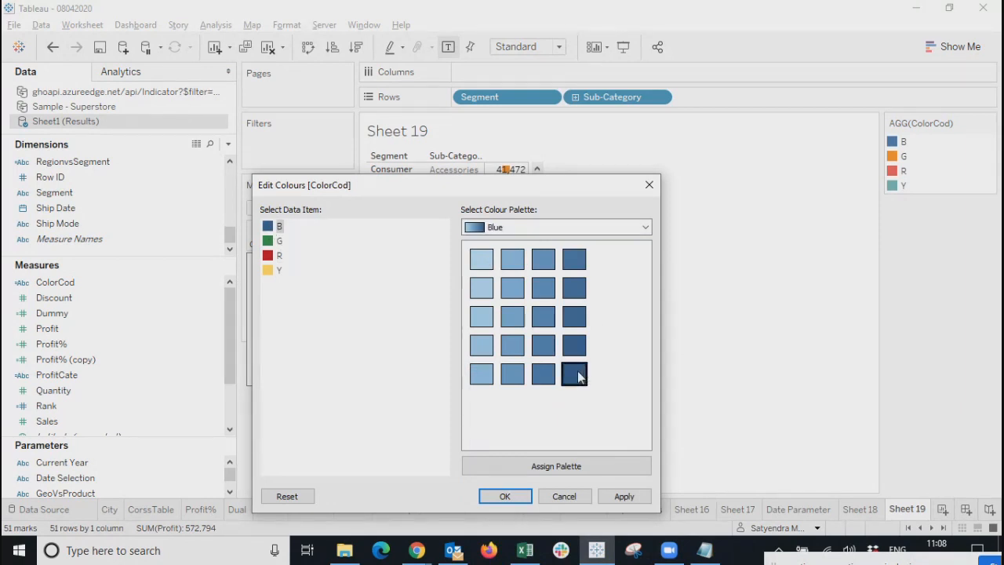
left_click(623, 496)
left_click(503, 496)
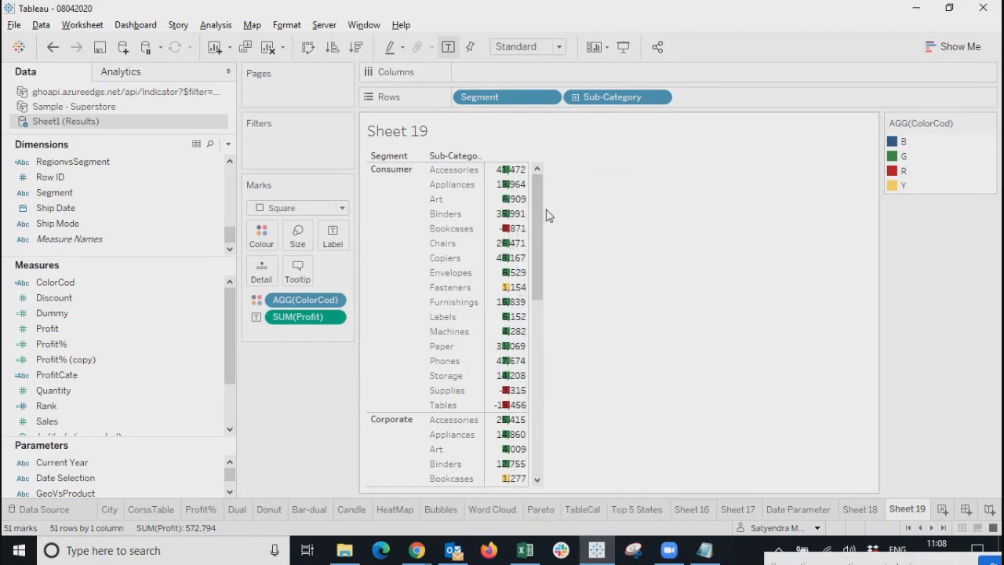
Enlarge the coloured profit squares with the Size slider.
left_click_drag(539, 209, 545, 166)
left_click(307, 239)
left_click_drag(320, 272, 409, 275)
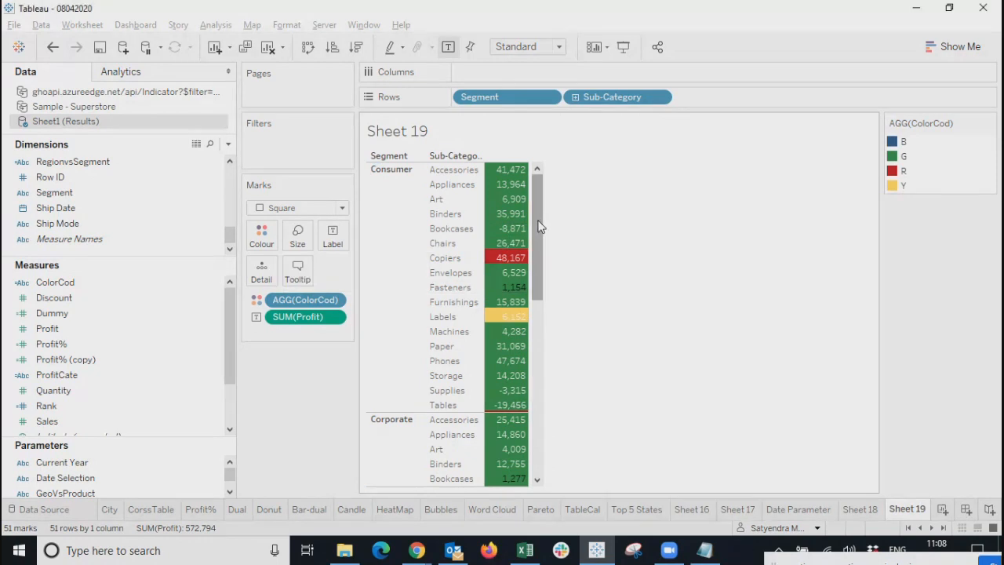
scroll(539, 227, "down", 4)
scroll(540, 208, "up", 4)
Narrow the squares back to medium-width blocks behind each profit value.
left_click_drag(539, 208, 554, 177)
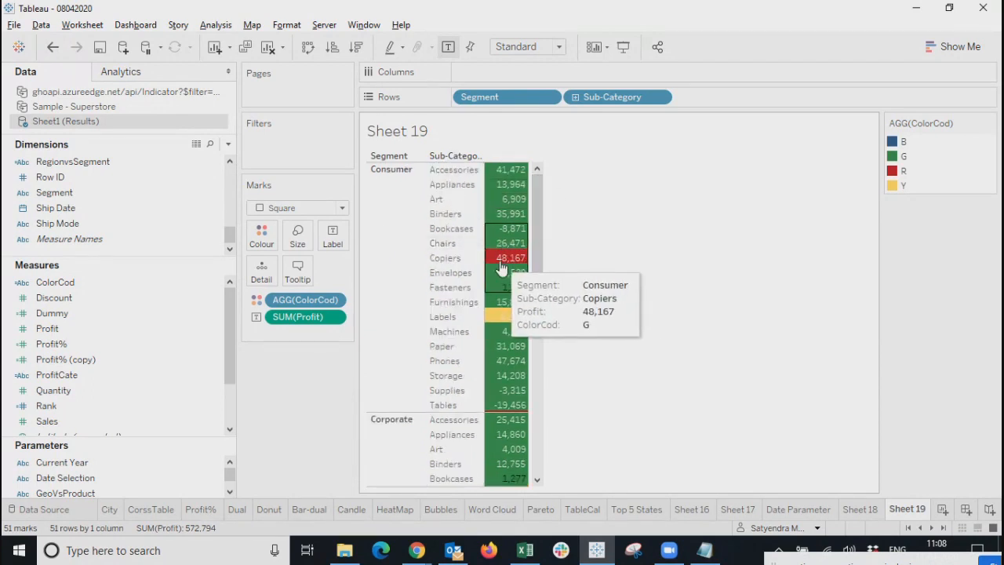
left_click(298, 236)
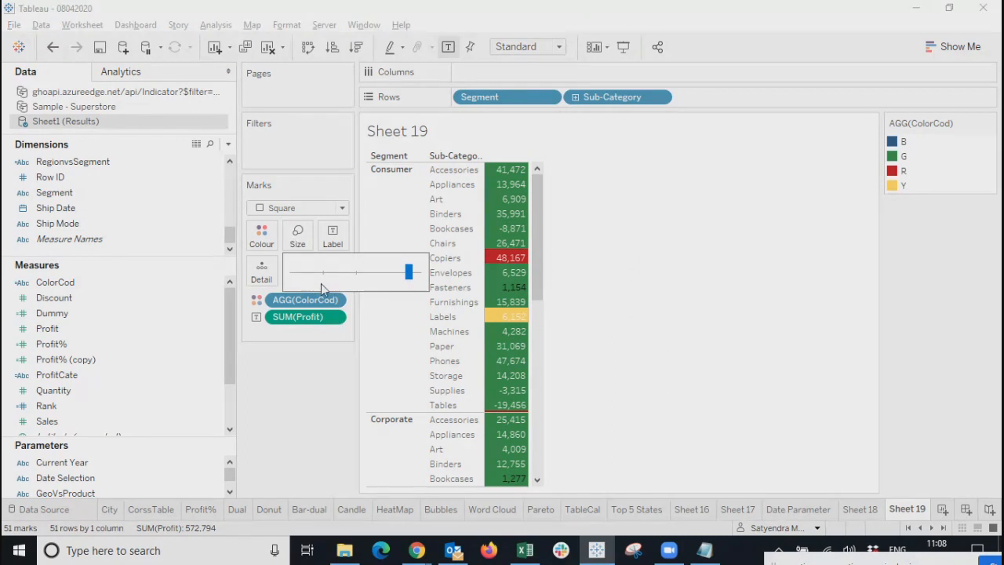
left_click_drag(409, 274, 353, 276)
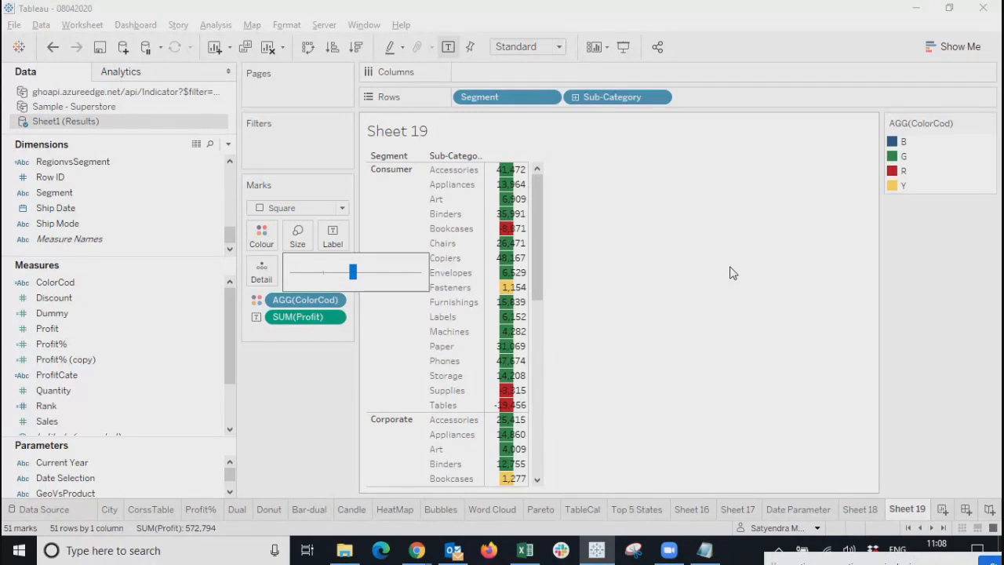
left_click(648, 306)
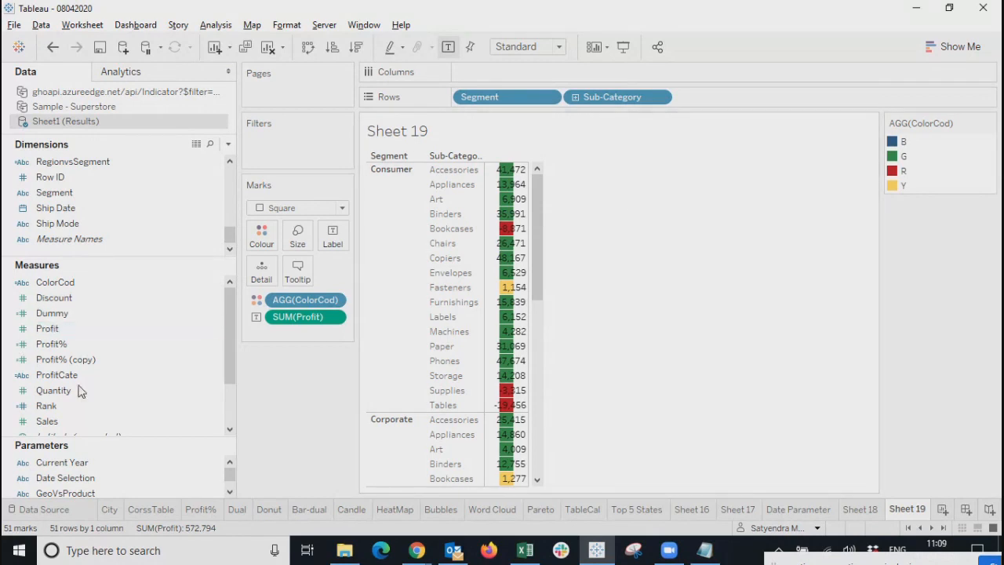
scroll(82, 392, "down", 2)
scroll(130, 421, "up", 2)
Review the Dummy formula, then place Dummy on Columns as an Attribute.
right_click(95, 318)
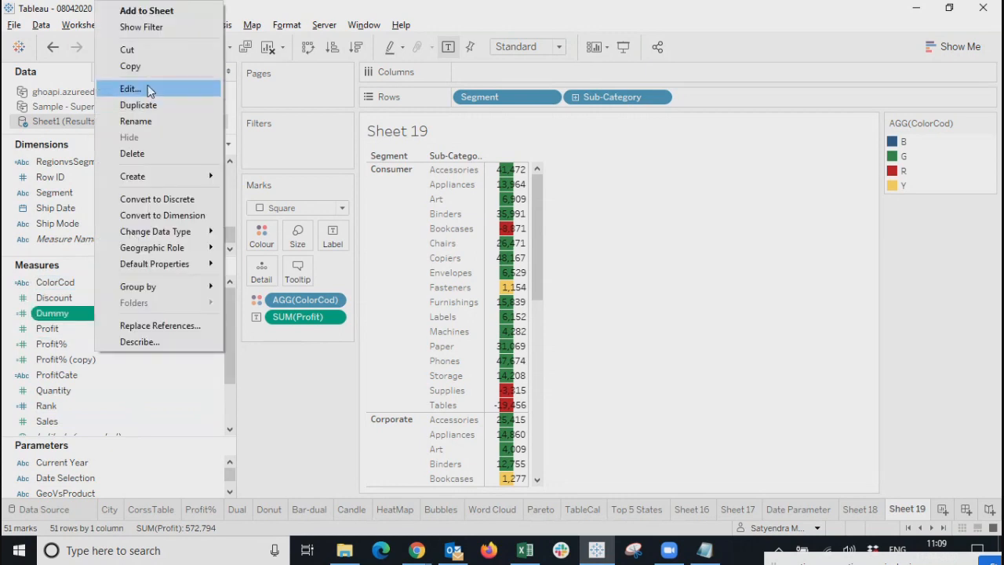
left_click(147, 88)
left_click(861, 278)
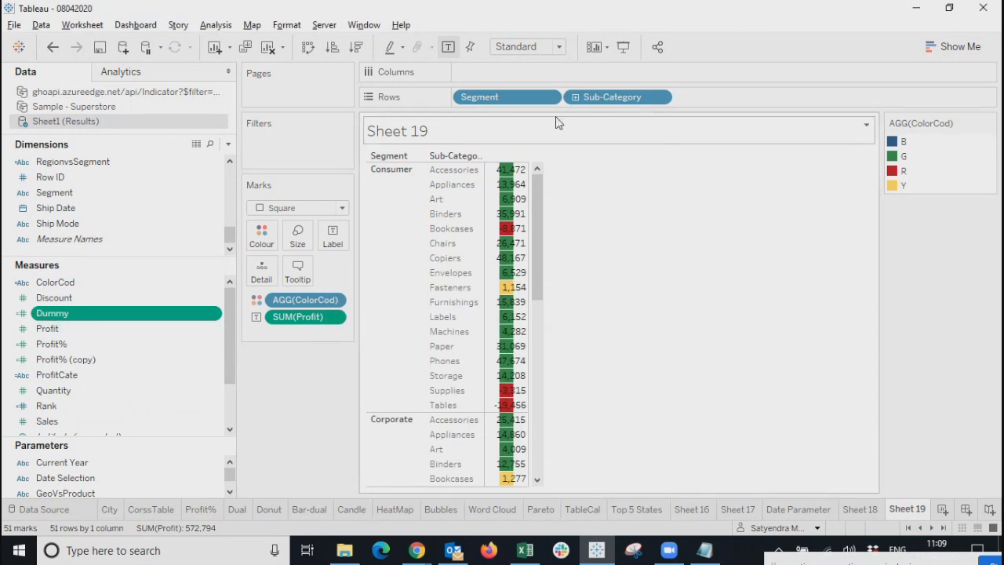
left_click_drag(94, 314, 502, 72)
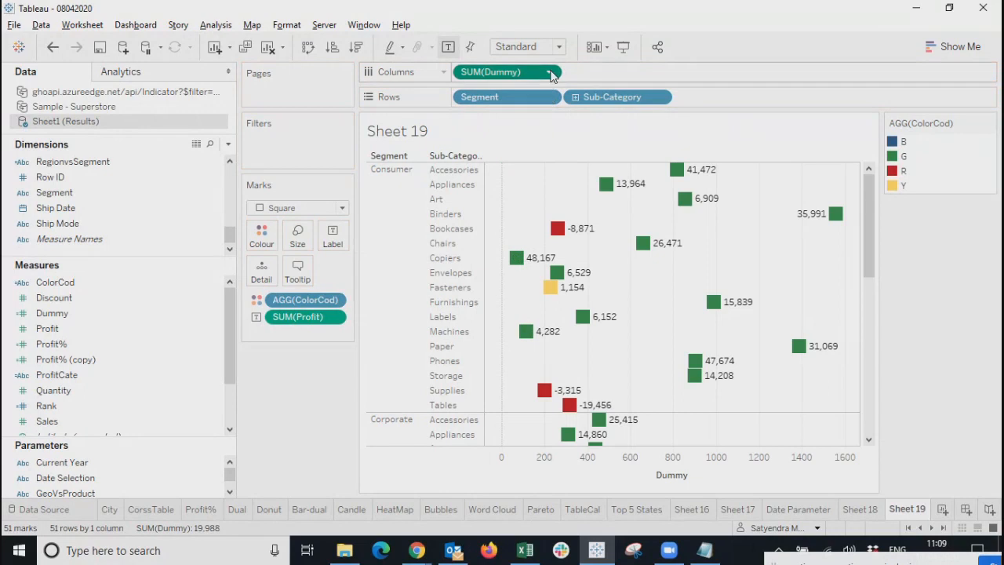
left_click(550, 73)
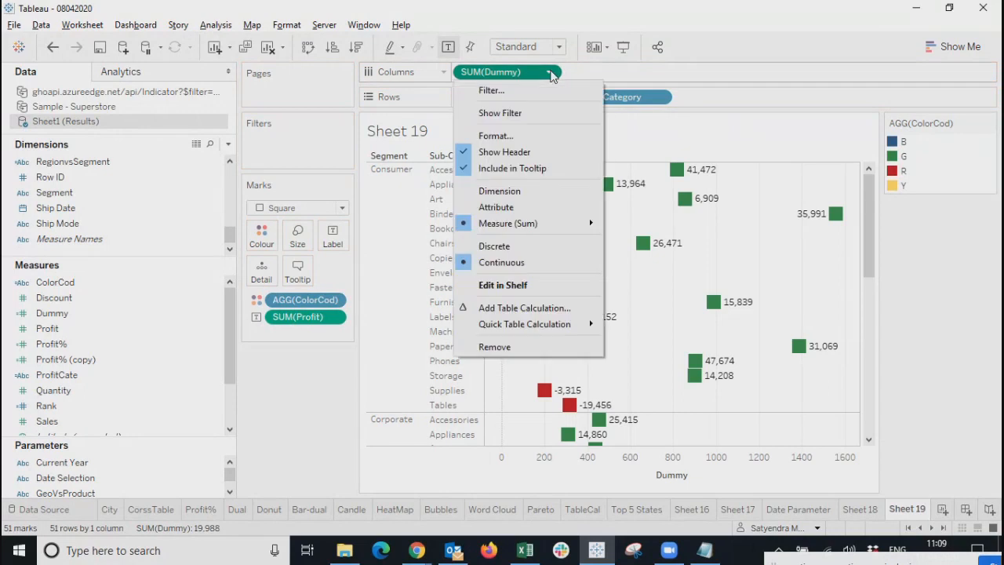
left_click(506, 209)
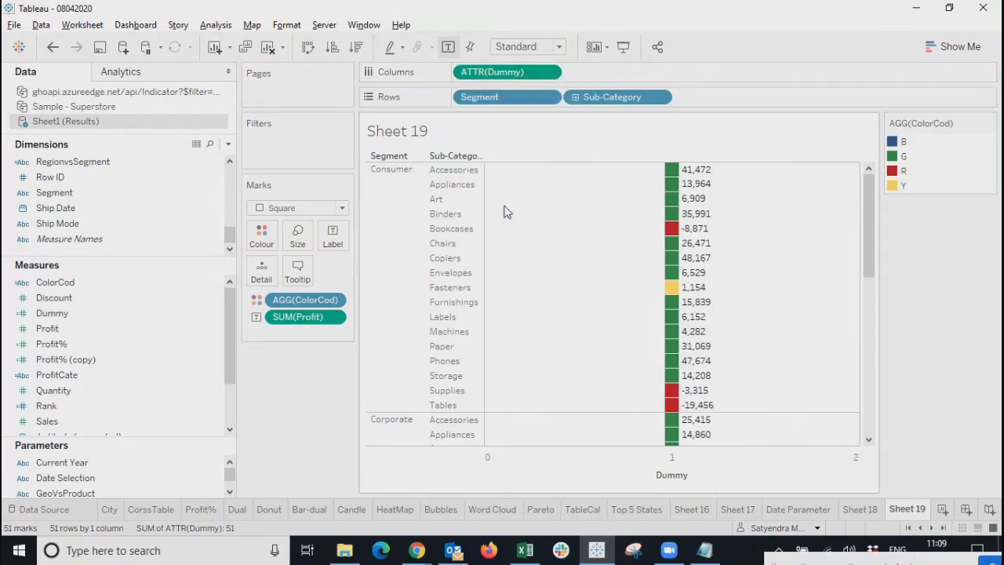
Hide the Dummy axis header and nudge the mark Size slider.
right_click(676, 467)
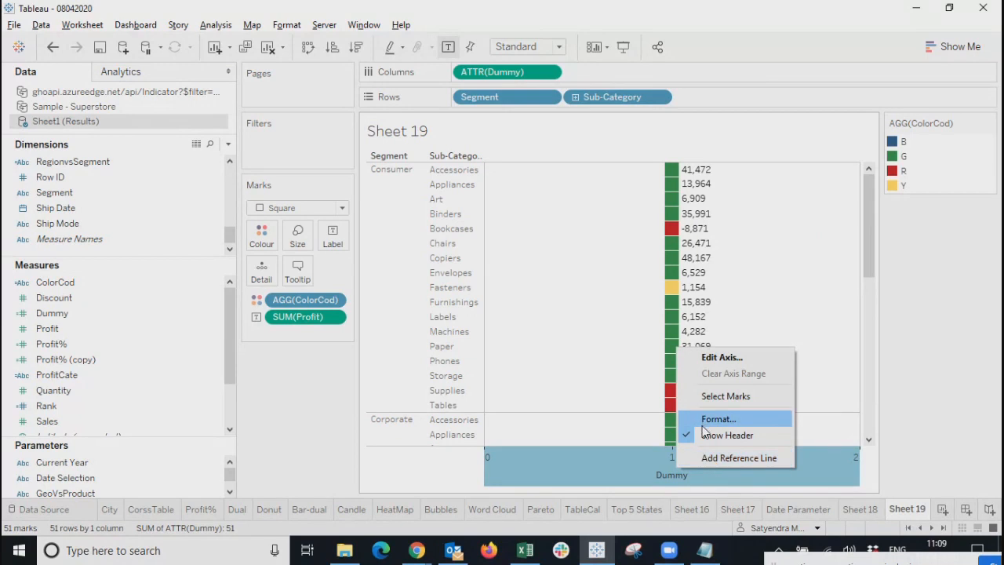
left_click(703, 437)
scroll(765, 451, "down", 10)
scroll(767, 448, "up", 10)
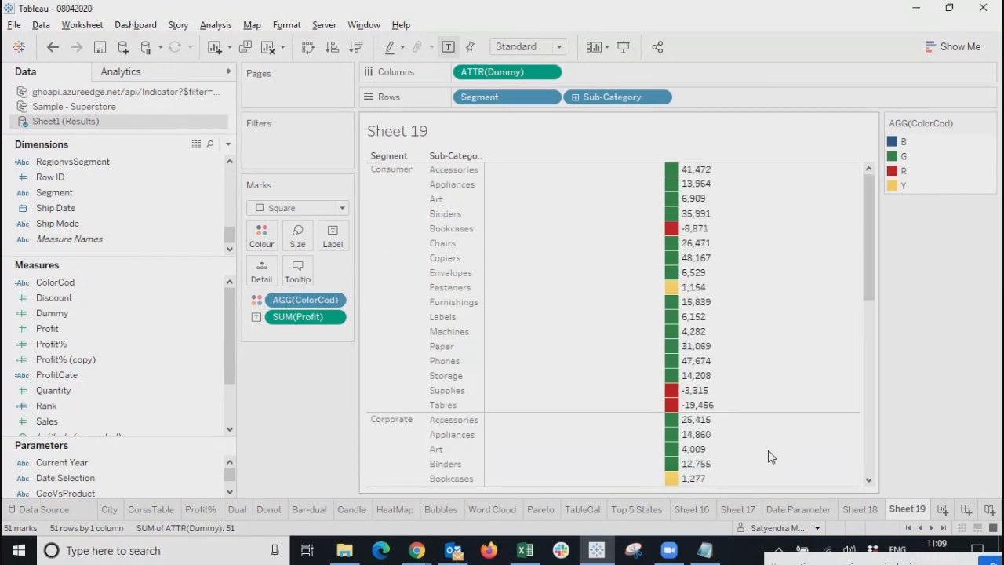
left_click(298, 234)
mouse_move(354, 272)
left_mouse_down()
mouse_move(369, 280)
mouse_move(353, 276)
left_mouse_up()
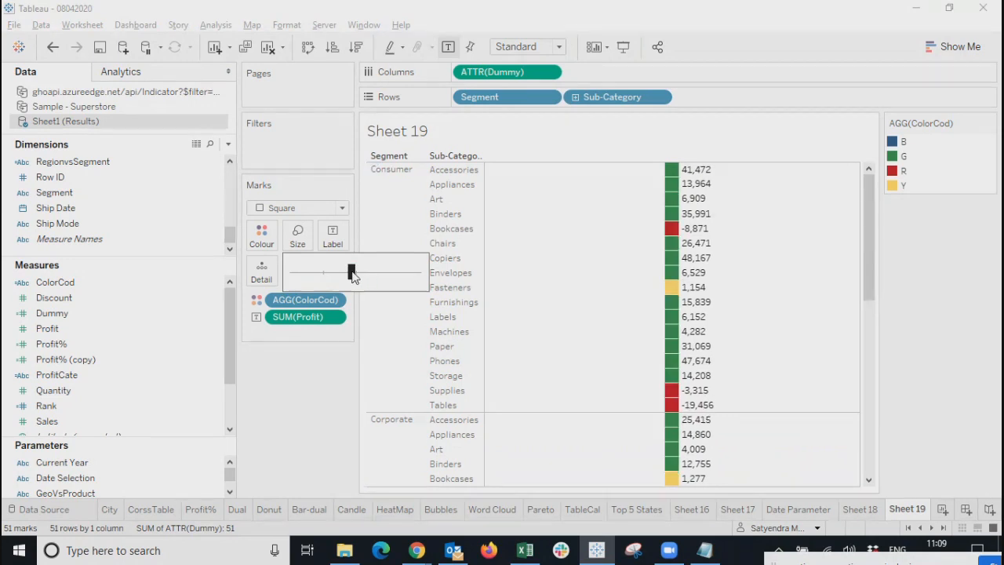
Show the ATTR(Dummy) axis header again and open its Edit Axis settings.
right_click(740, 246)
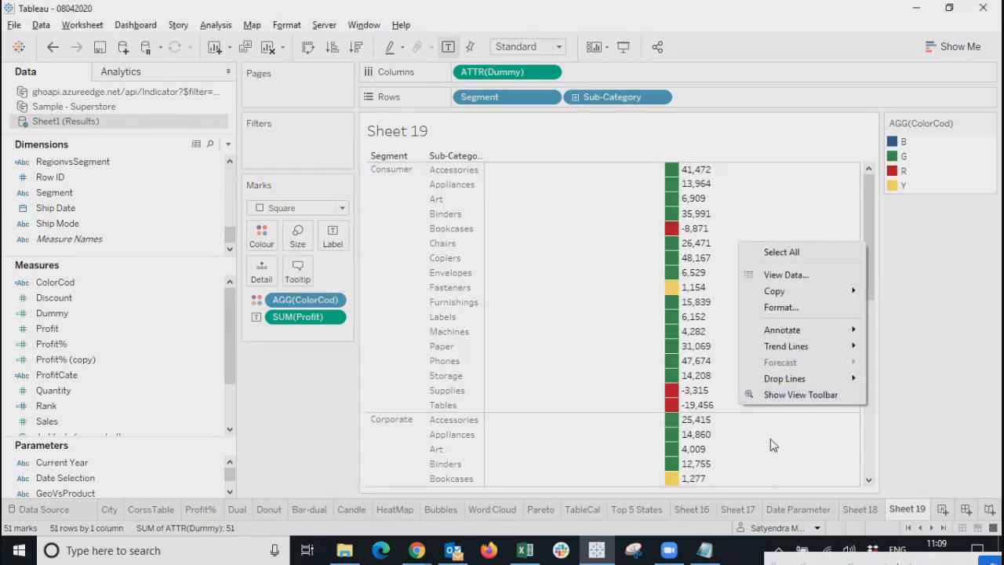
left_click(549, 73)
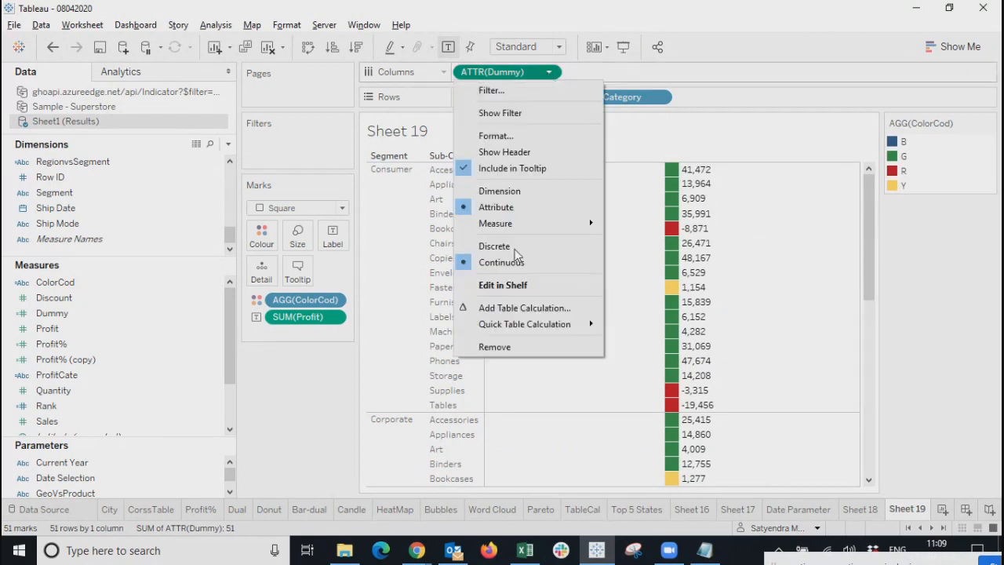
left_click(496, 152)
right_click(713, 468)
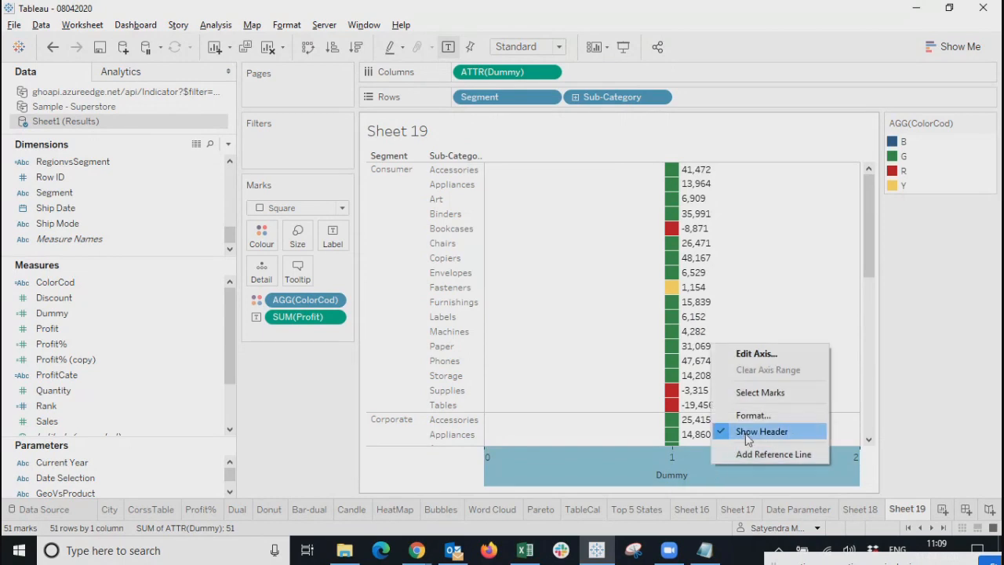
left_click(737, 356)
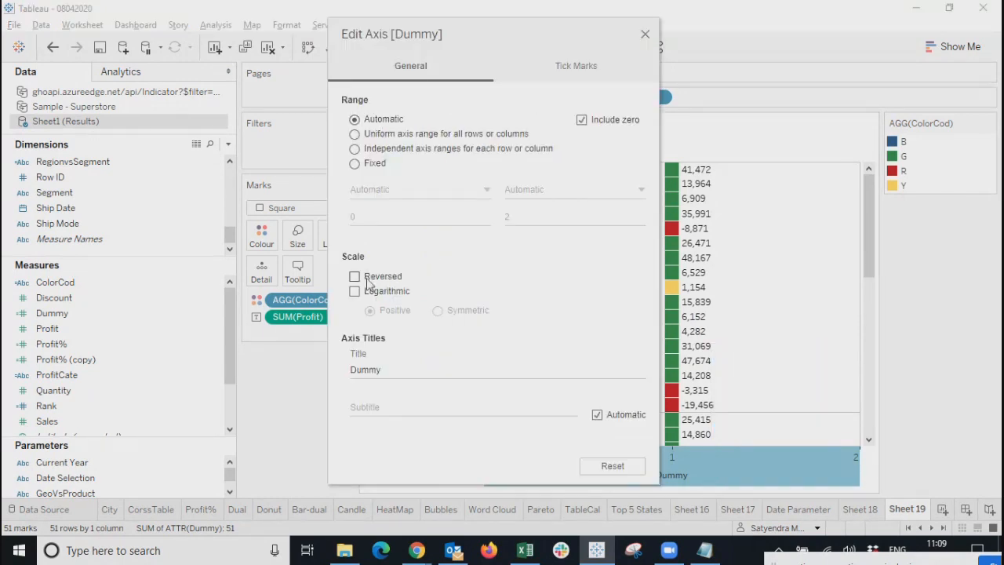
Try a Fixed axis range for Dummy, editing its start and end values.
left_click(577, 66)
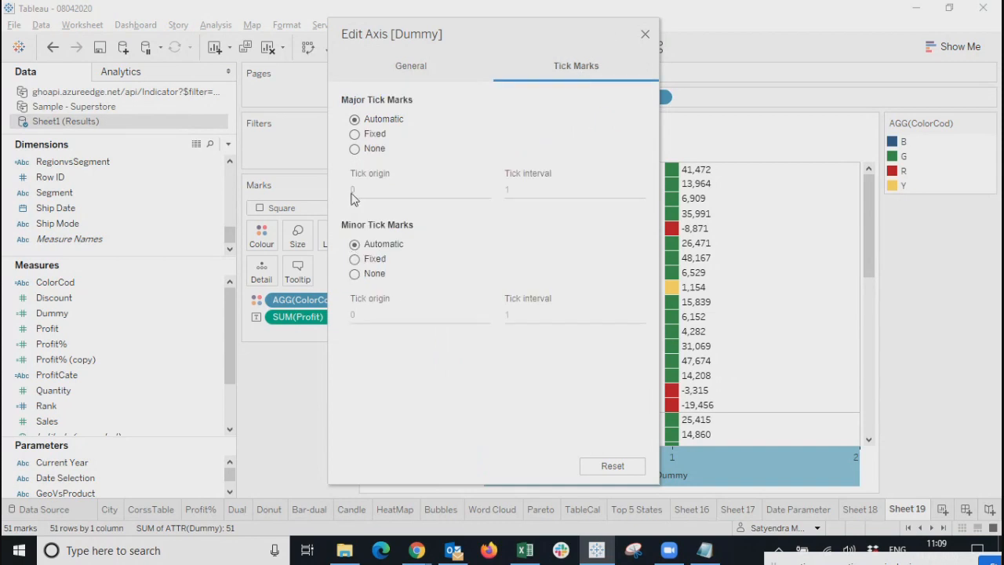
left_click(400, 73)
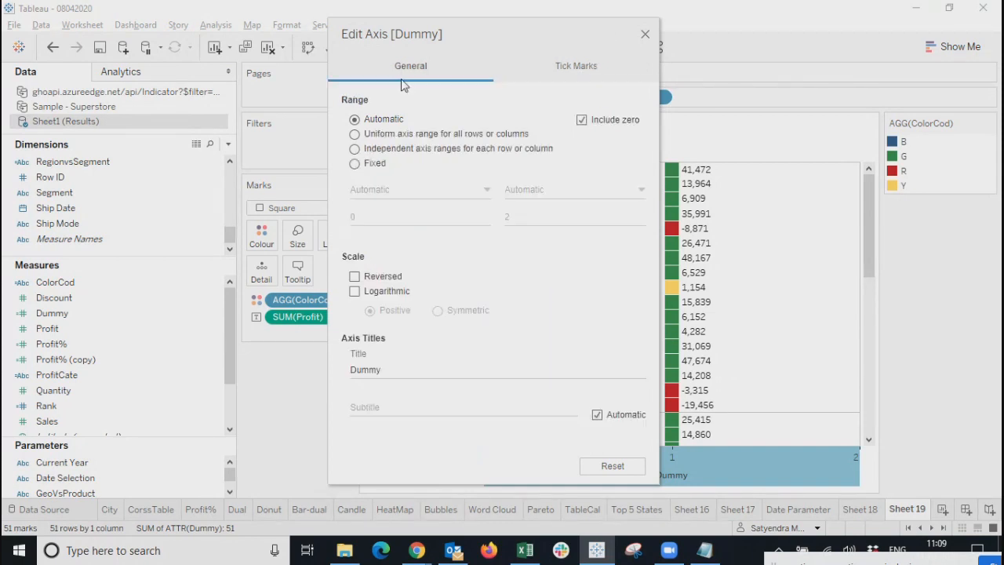
left_click(366, 165)
double_click(518, 216)
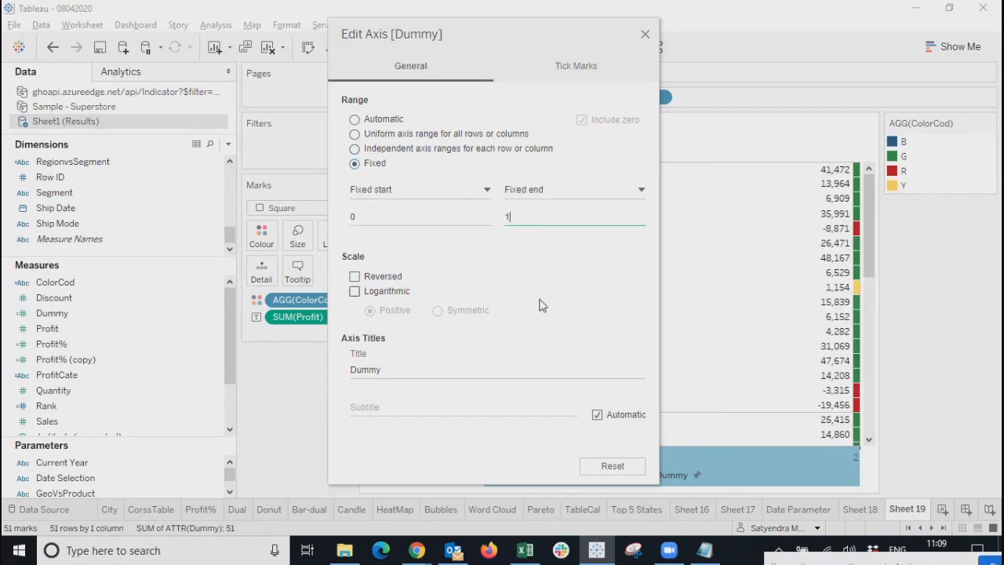
double_click(393, 218)
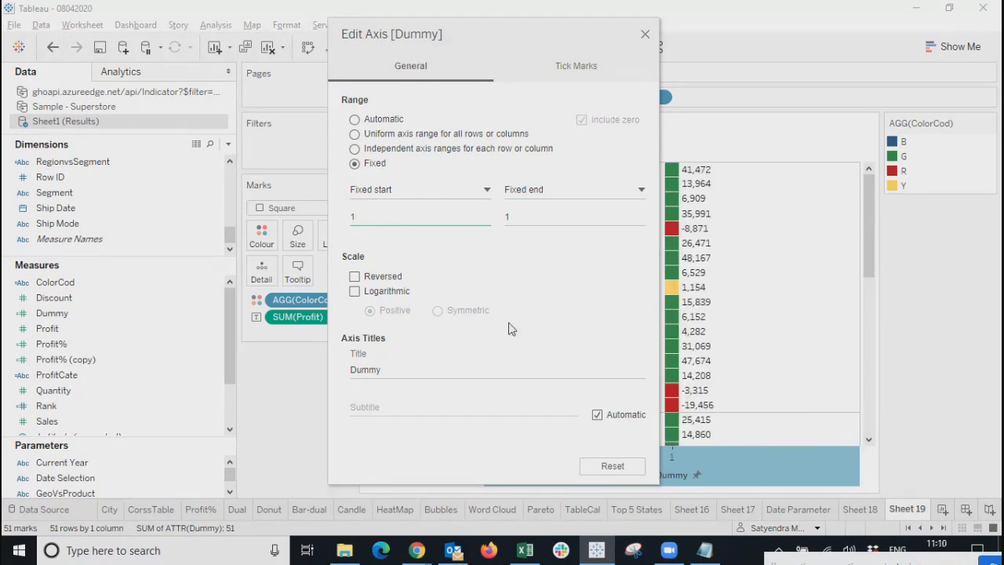
left_click(438, 453)
left_click(549, 191)
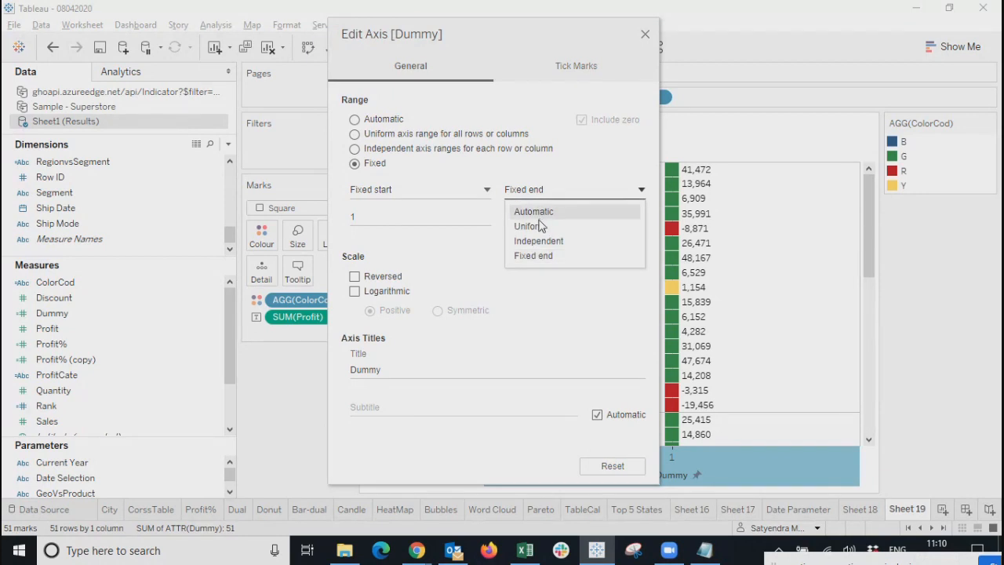
left_click(554, 165)
Reset the Dummy axis range, then set it to Uniform for all rows, 0 to 2.
left_click_drag(532, 37, 310, 44)
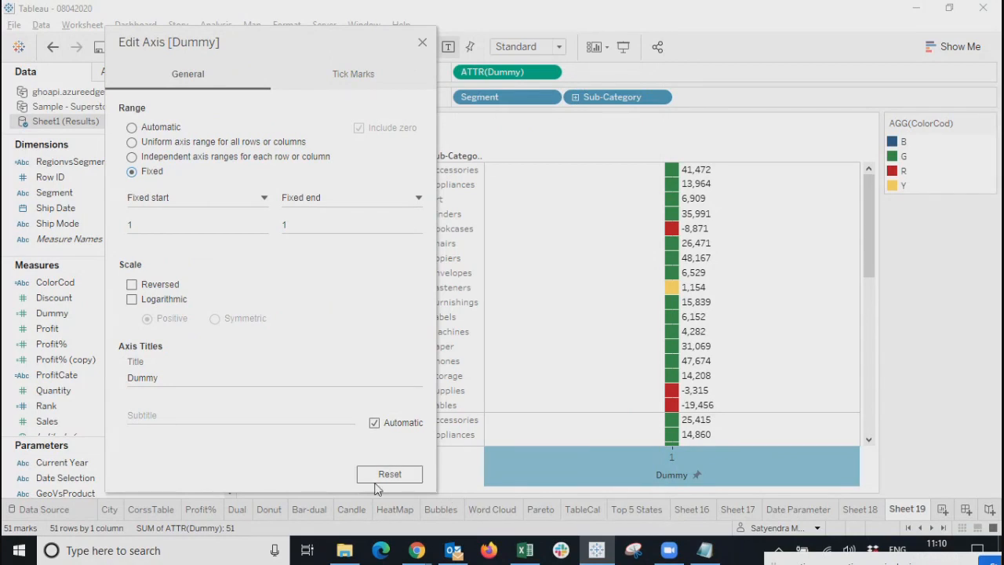
double_click(311, 226)
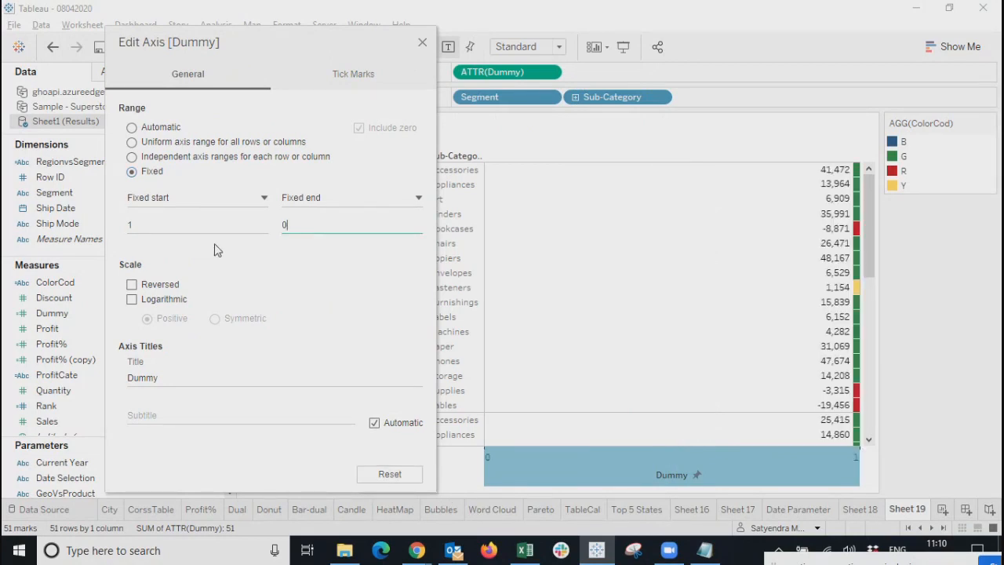
double_click(198, 219)
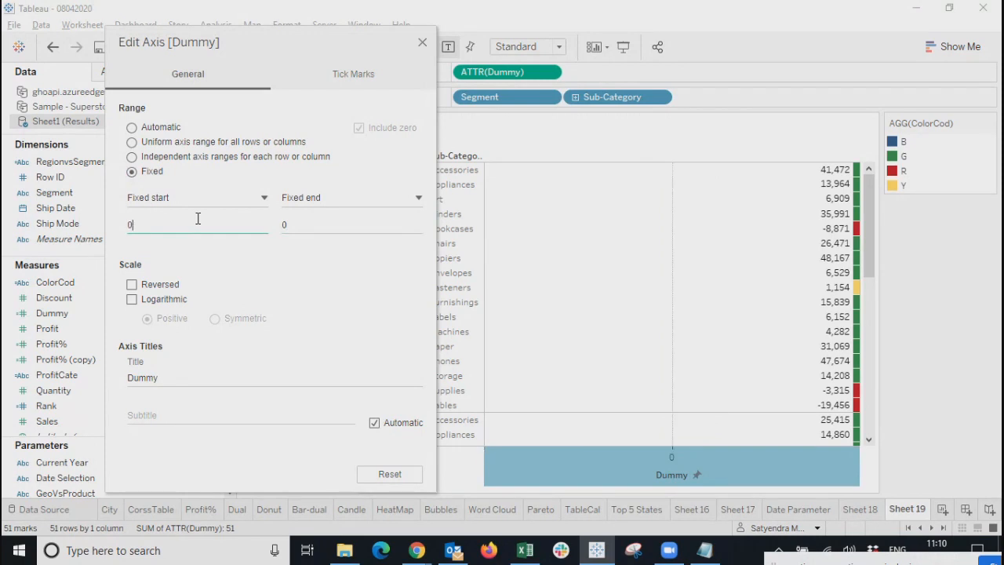
left_click(385, 474)
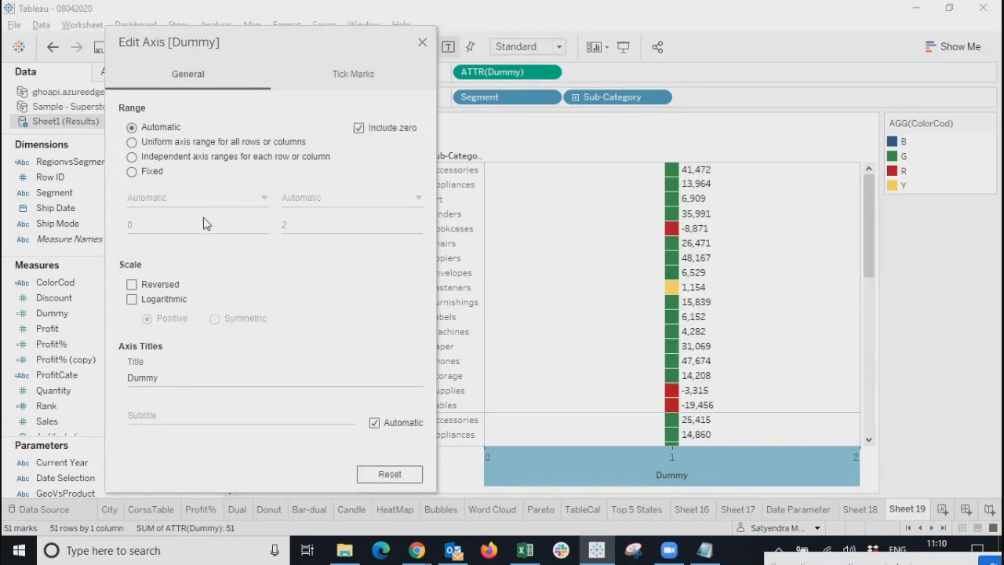
left_click(148, 172)
double_click(316, 226)
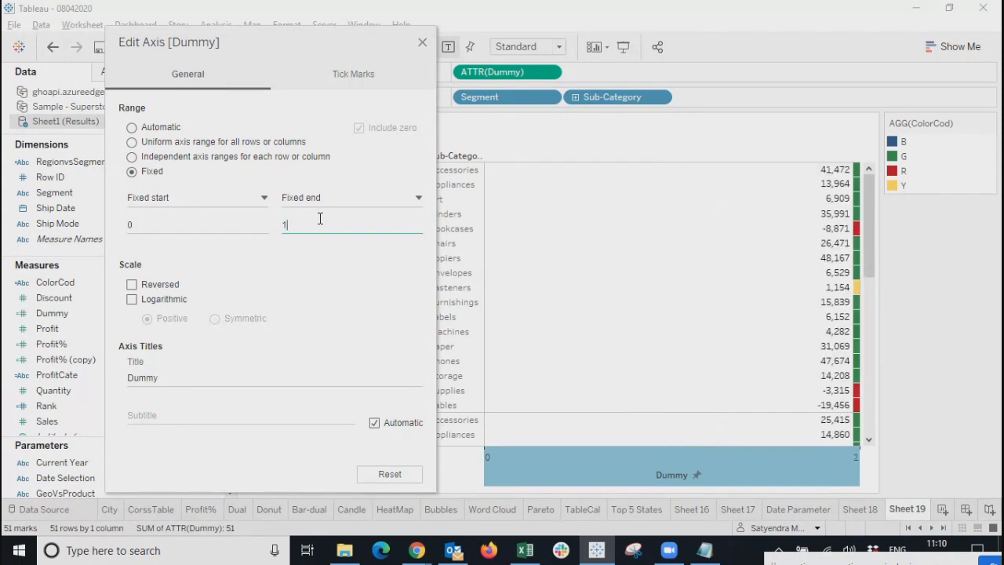
left_click(252, 138)
left_click(250, 145)
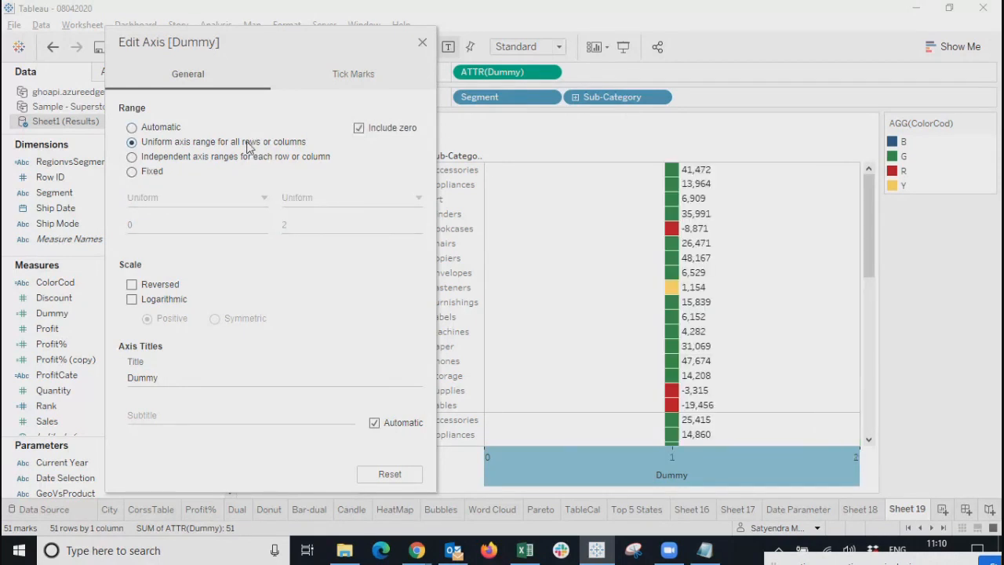
Set Dummy's major and minor tick marks to None and its range to Fixed, then close Edit Axis.
left_click(346, 85)
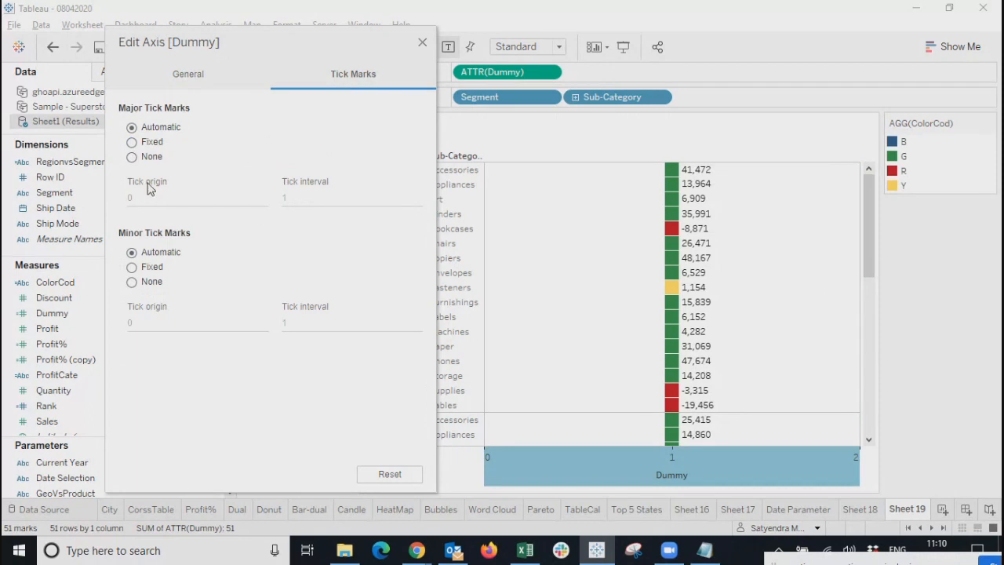
left_click(132, 157)
left_click(191, 74)
left_click(132, 173)
double_click(300, 225)
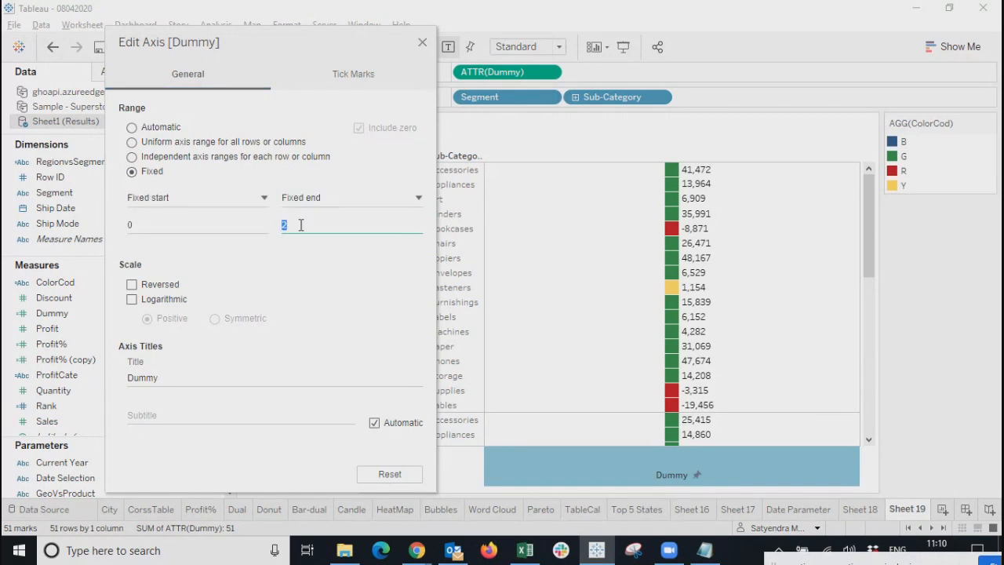
double_click(149, 225)
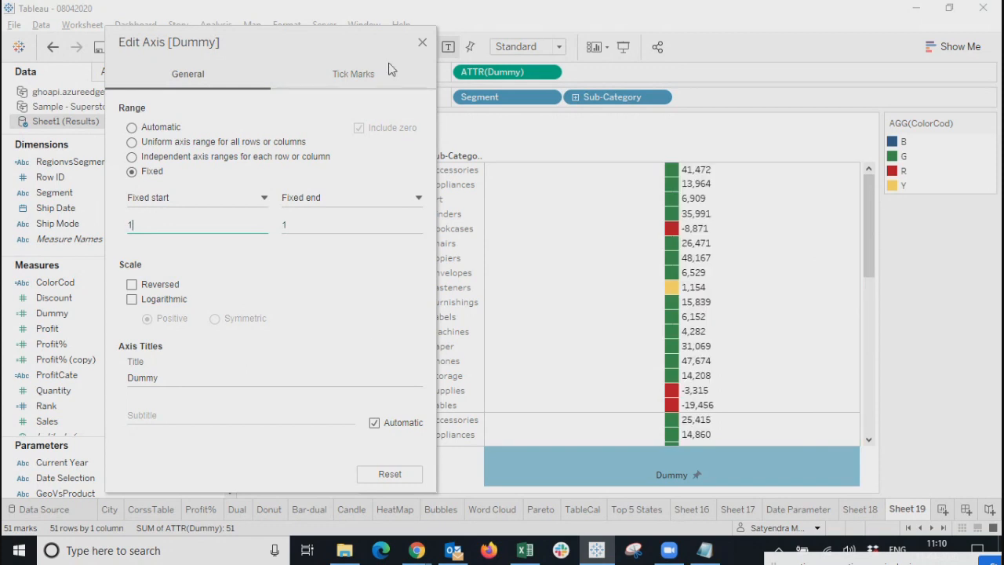
left_click(422, 42)
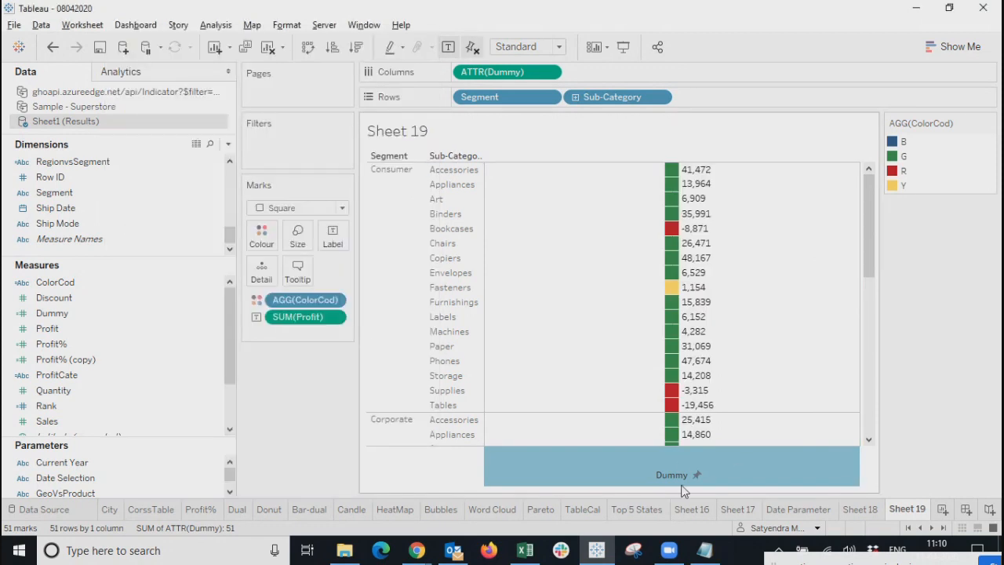
Fine-tune the mark size so the coloured bars are slightly narrower and all profit labels show.
mouse_move(665, 390)
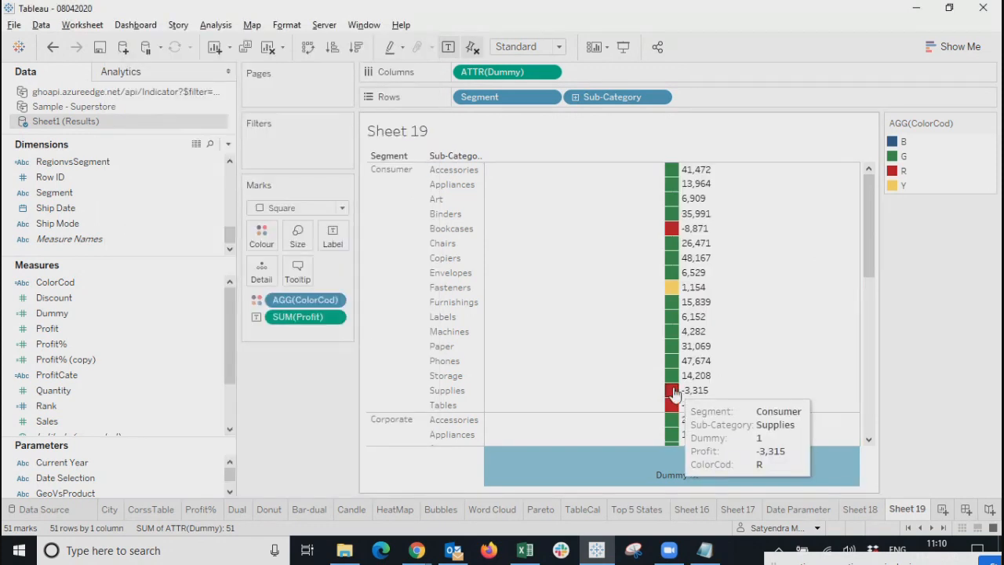
left_click(297, 236)
left_click_drag(350, 272, 393, 274)
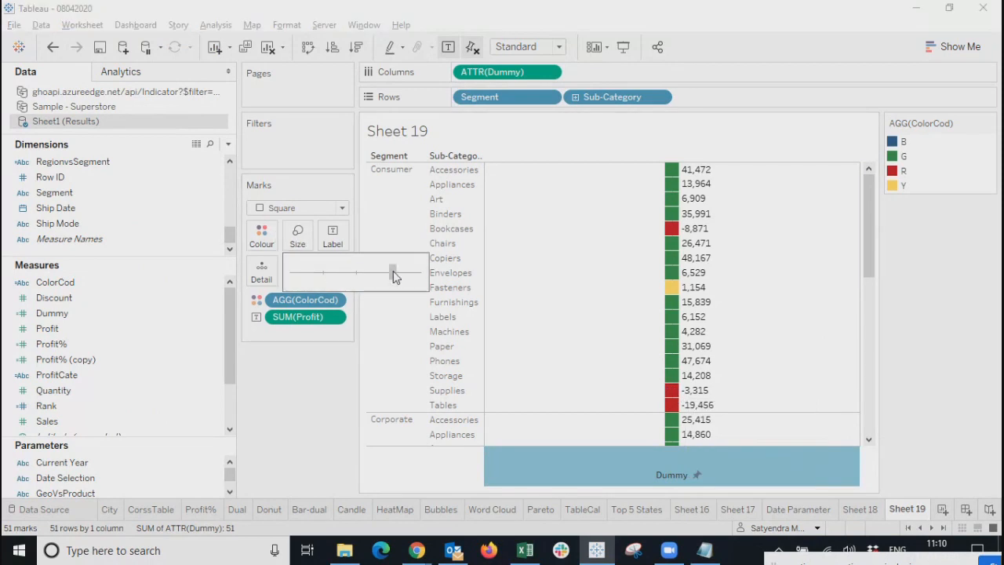
left_click_drag(395, 276, 363, 281)
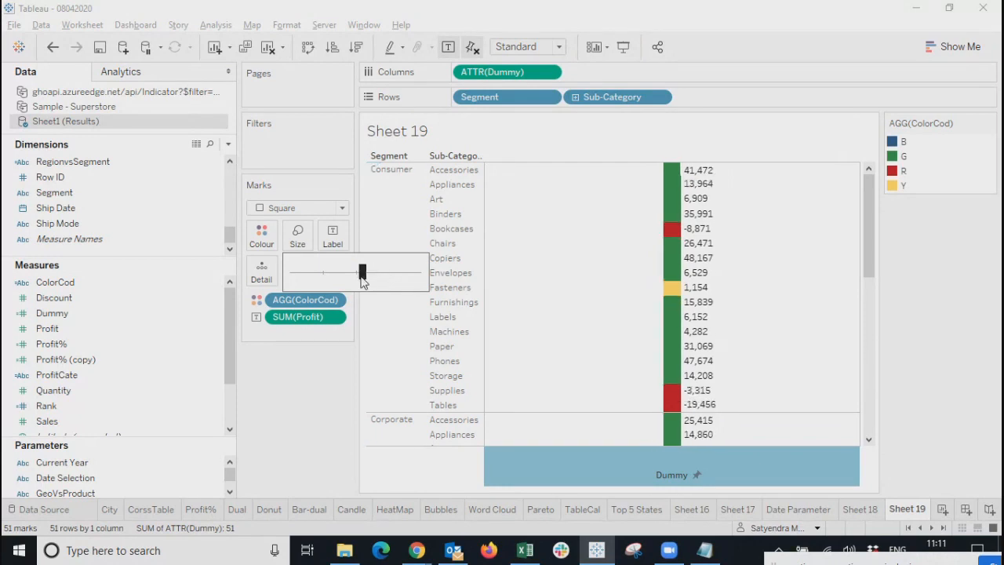
left_click_drag(362, 281, 356, 275)
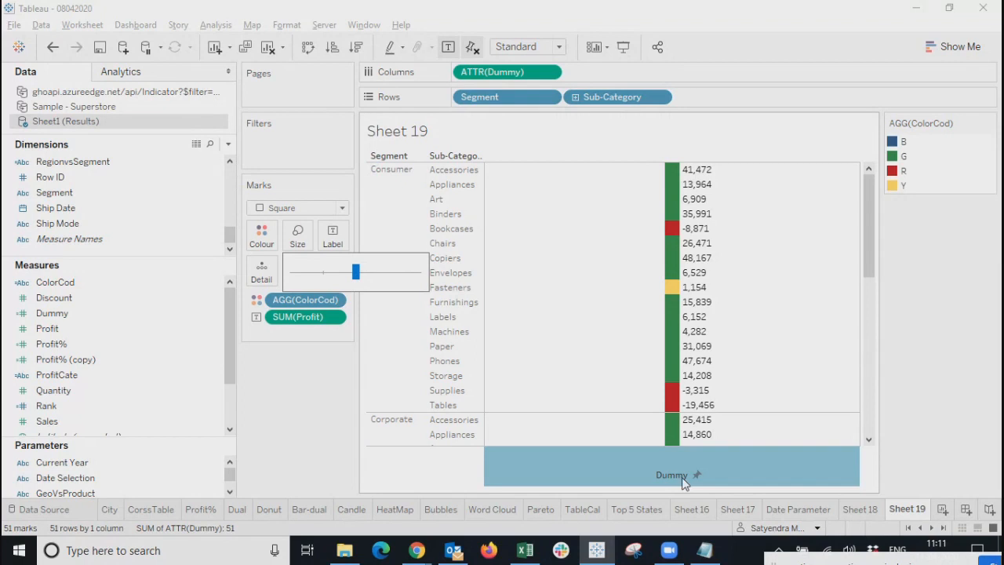
left_click(768, 455)
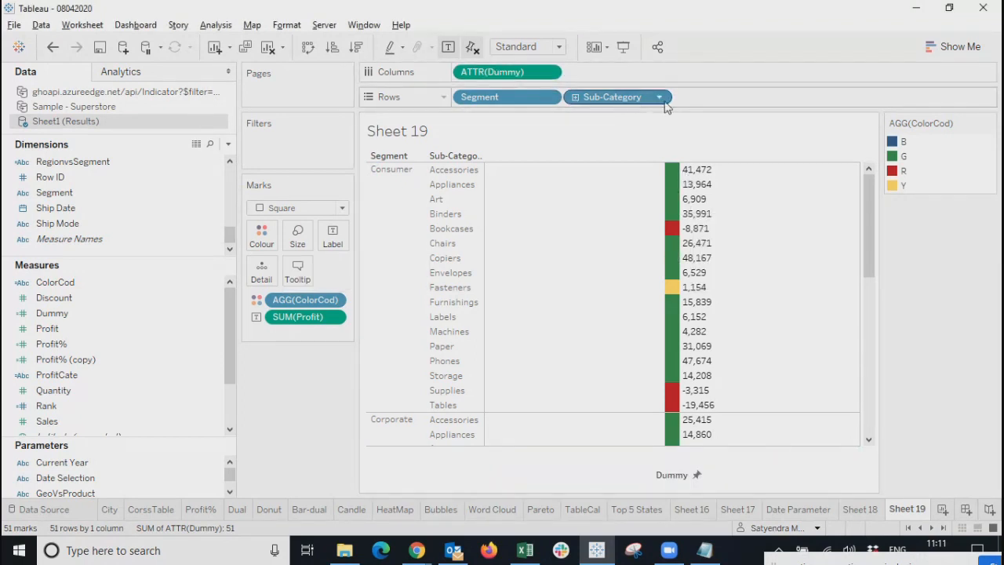
left_click_drag(330, 317, 331, 238)
mouse_move(676, 247)
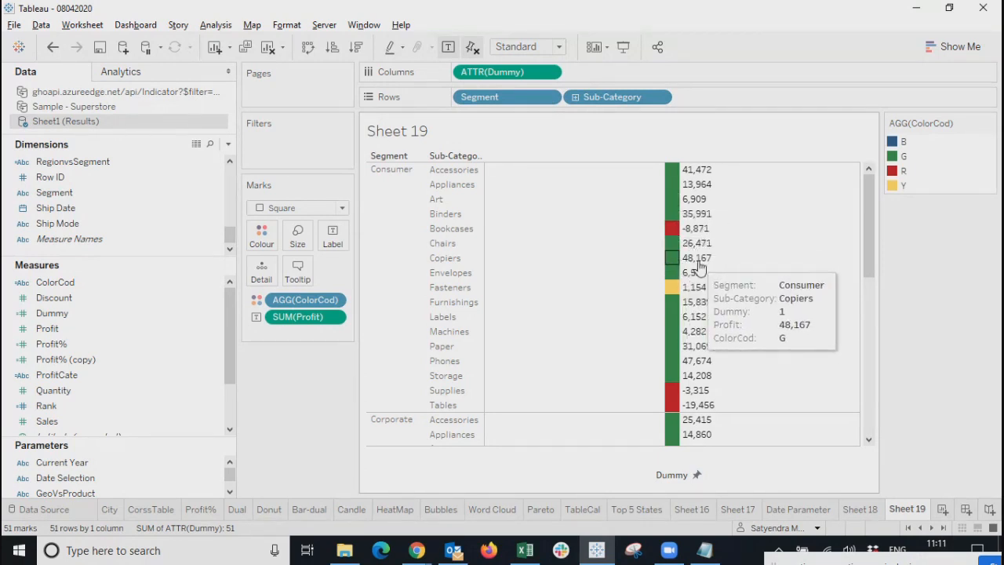
mouse_move(673, 289)
mouse_move(692, 306)
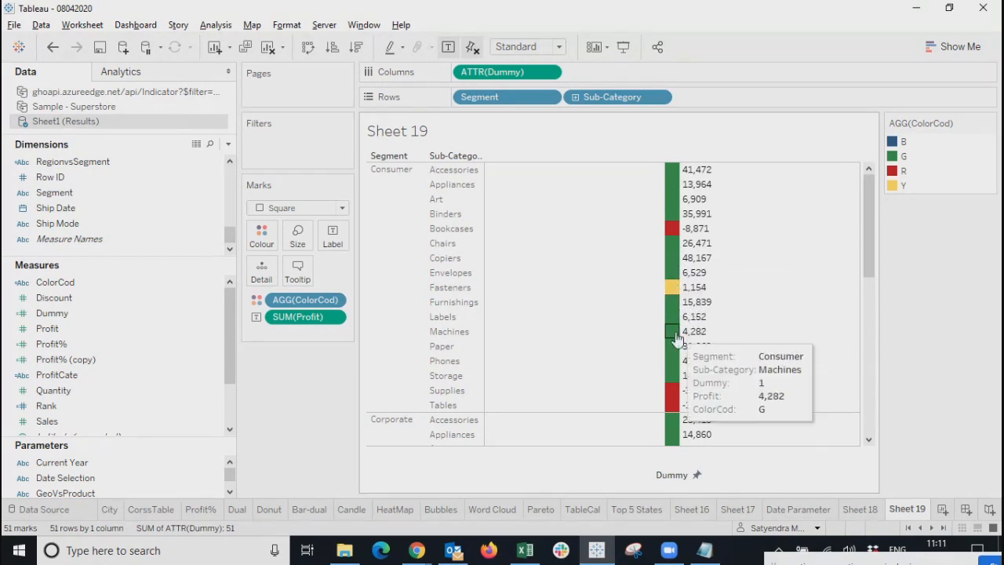
mouse_move(696, 396)
left_click_drag(865, 253, 872, 409)
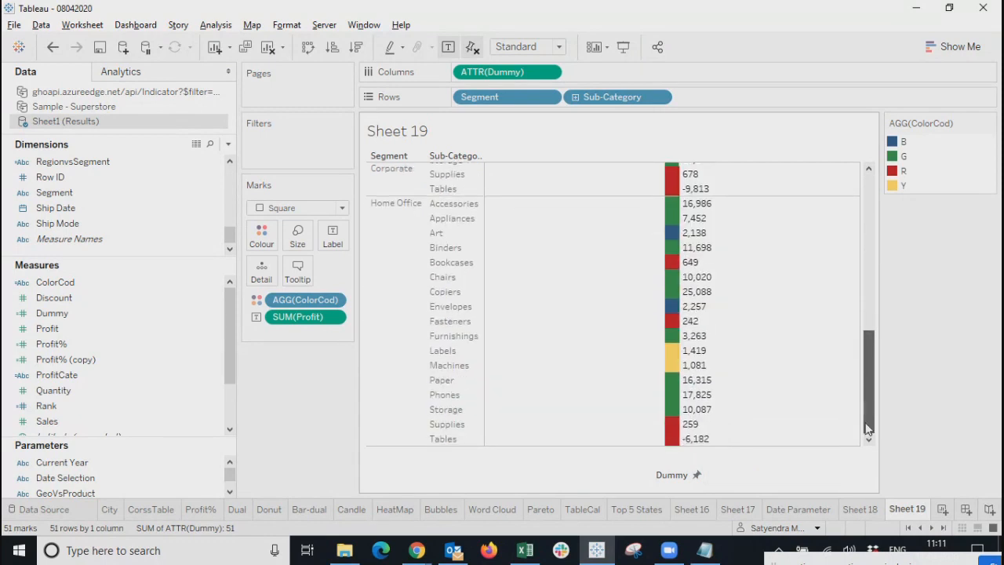
mouse_move(694, 328)
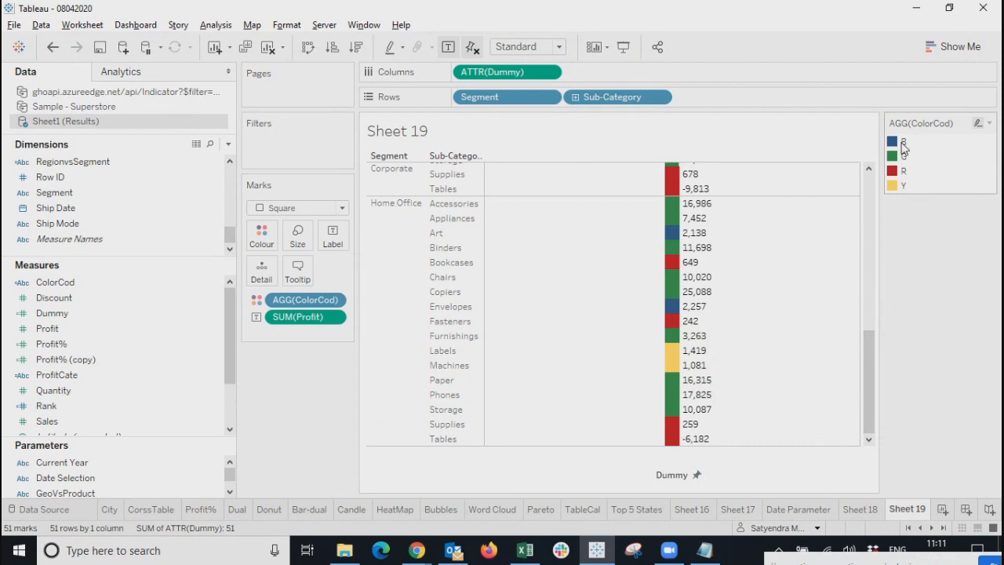
mouse_move(680, 268)
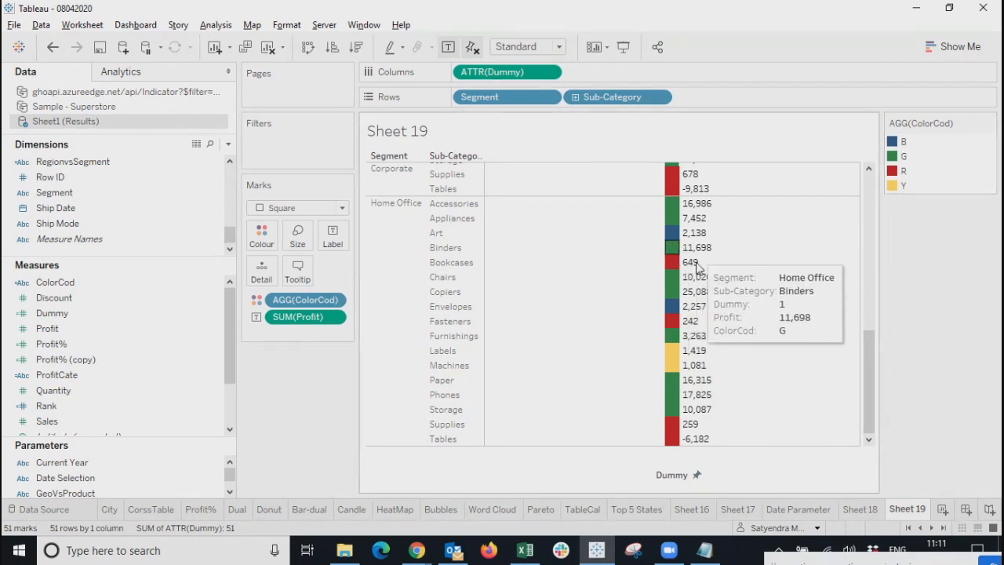
mouse_move(678, 445)
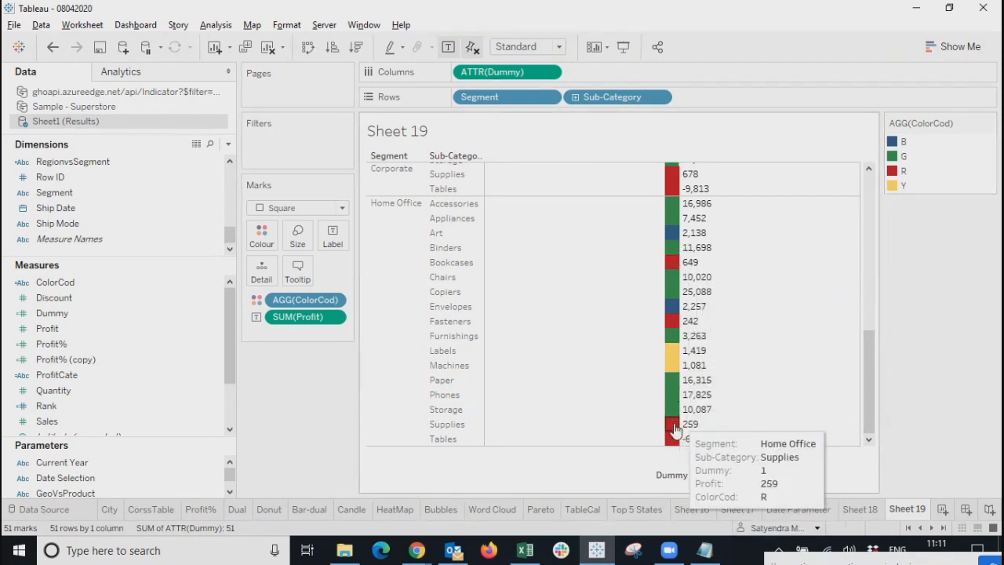
mouse_move(669, 424)
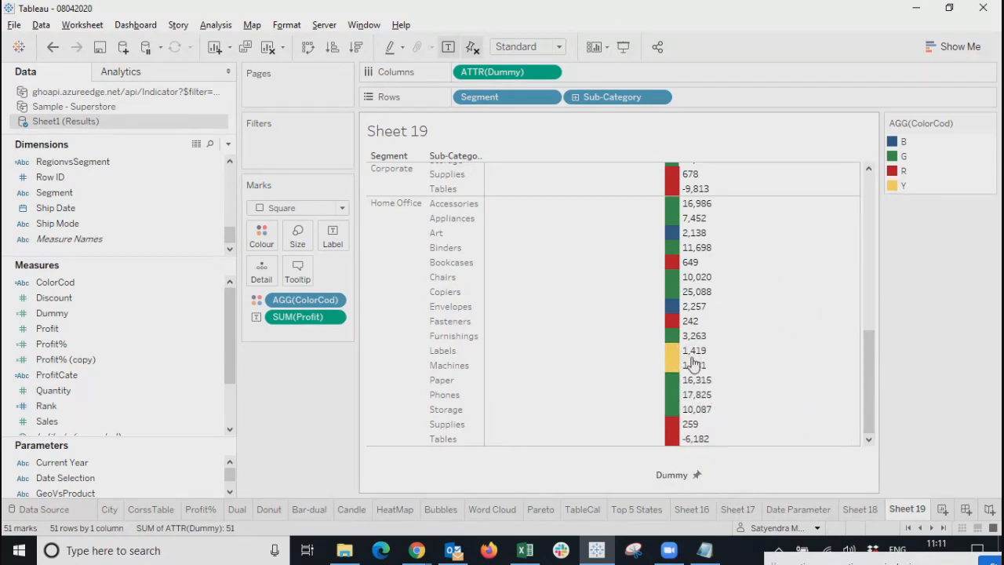
mouse_move(673, 312)
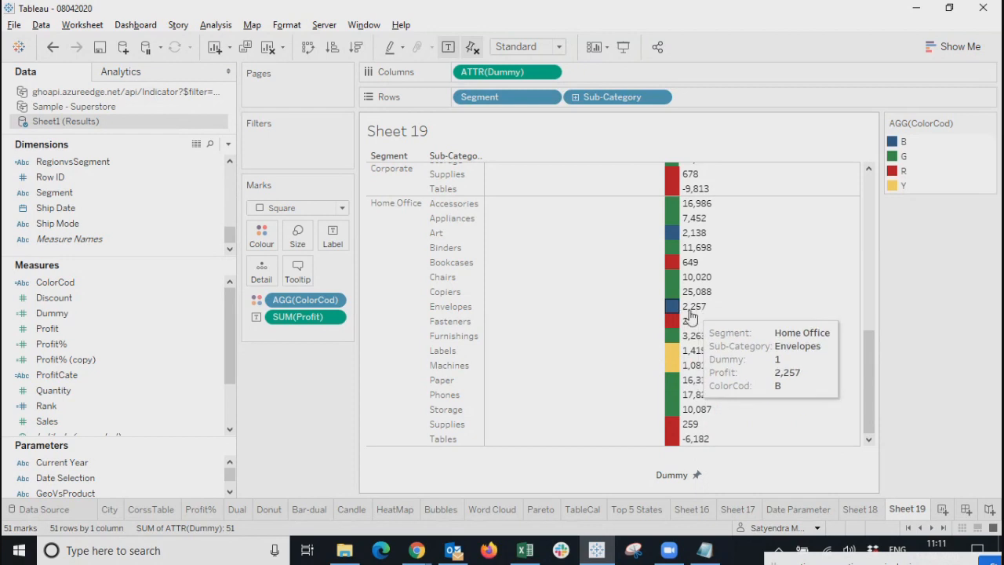
mouse_move(700, 239)
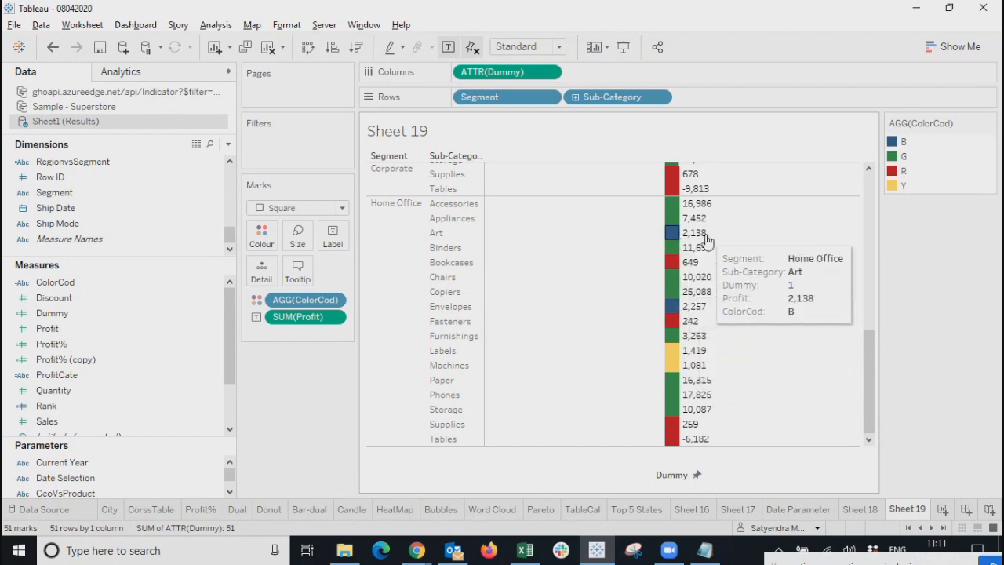
left_click_drag(870, 412, 895, 224)
mouse_move(674, 219)
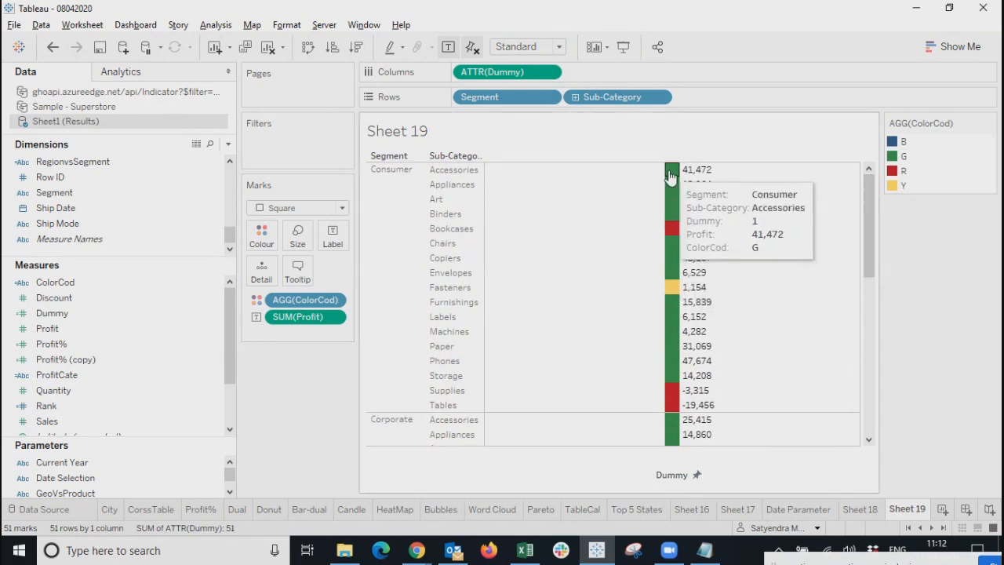
left_click_drag(870, 244, 902, 194)
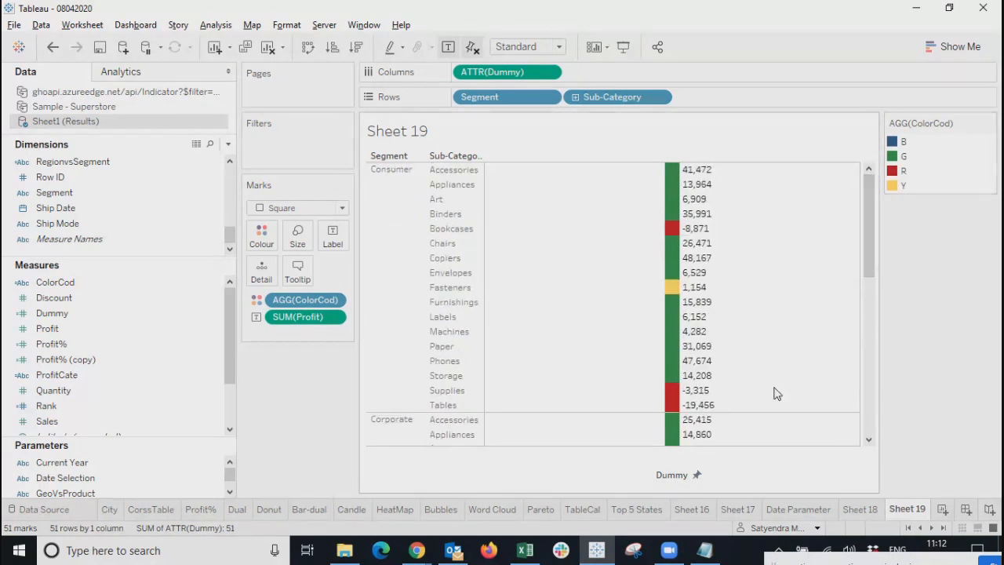
mouse_move(672, 275)
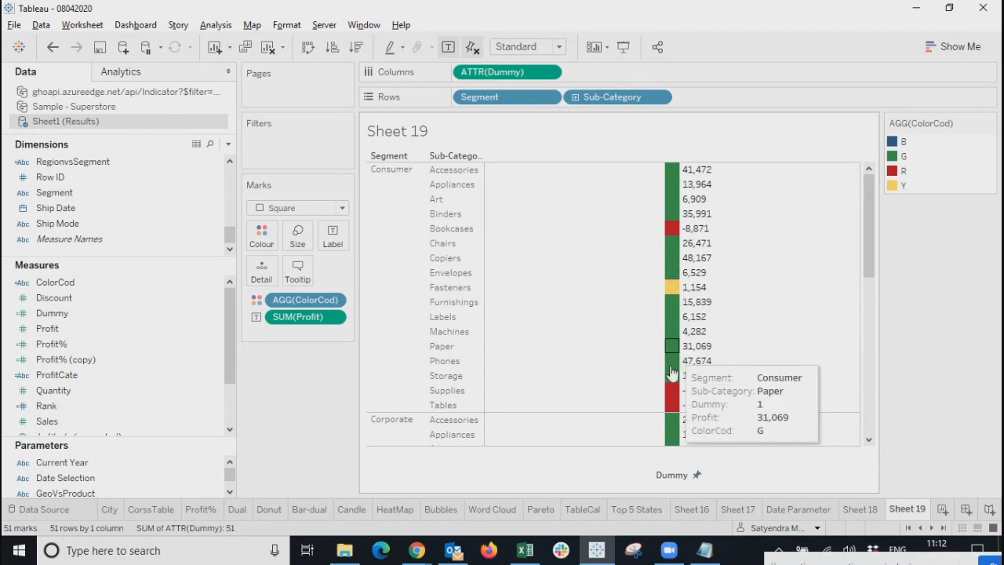
Turn Sheet 19 into a highlight table and replace the profit colour with ColorCod.
left_click(945, 49)
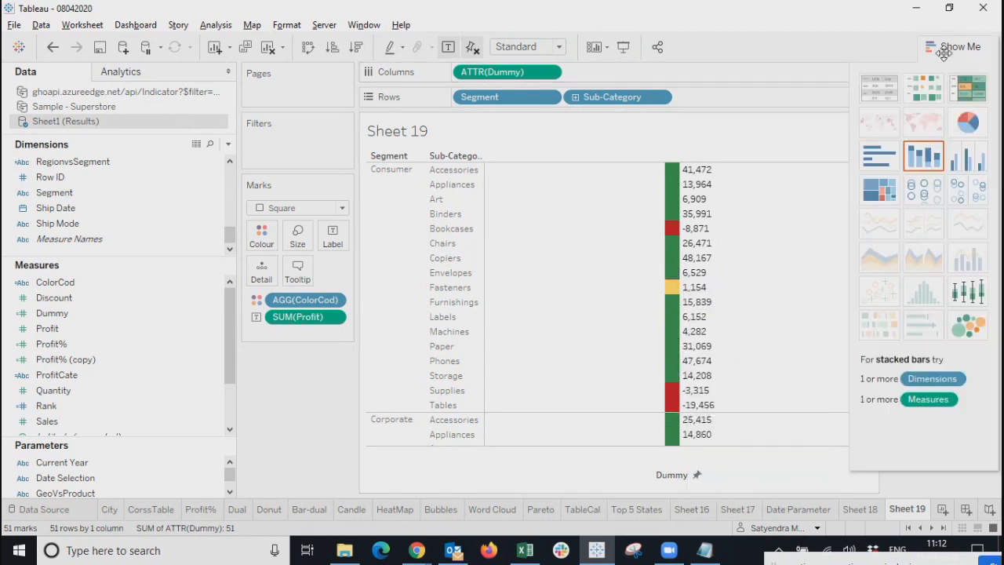
left_click(965, 93)
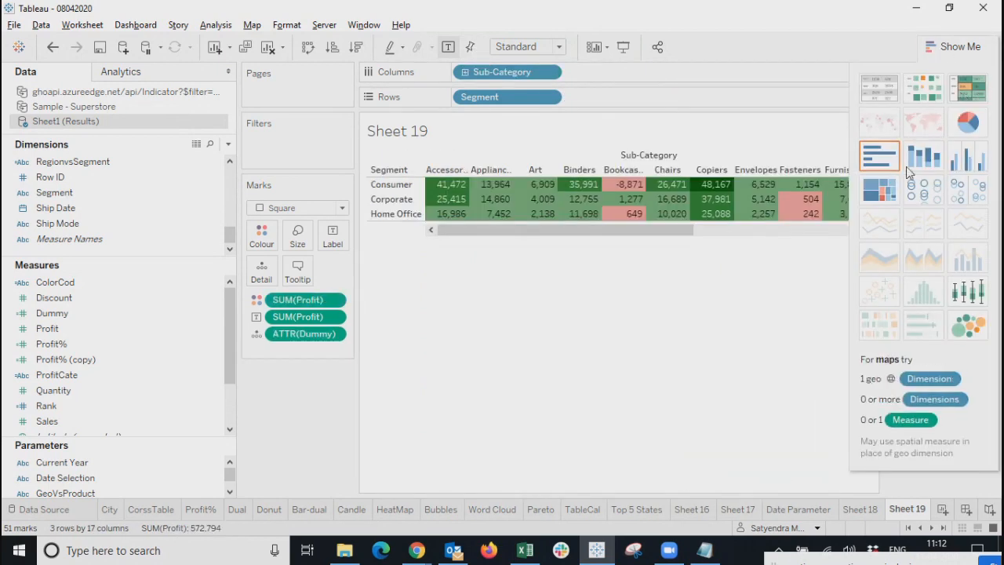
left_click(970, 49)
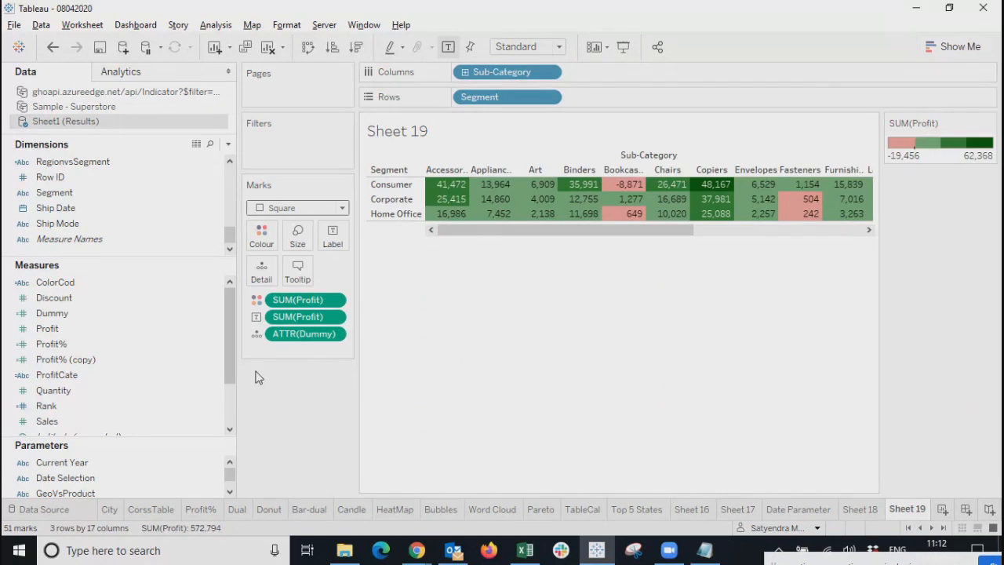
left_click(333, 299)
left_click(306, 555)
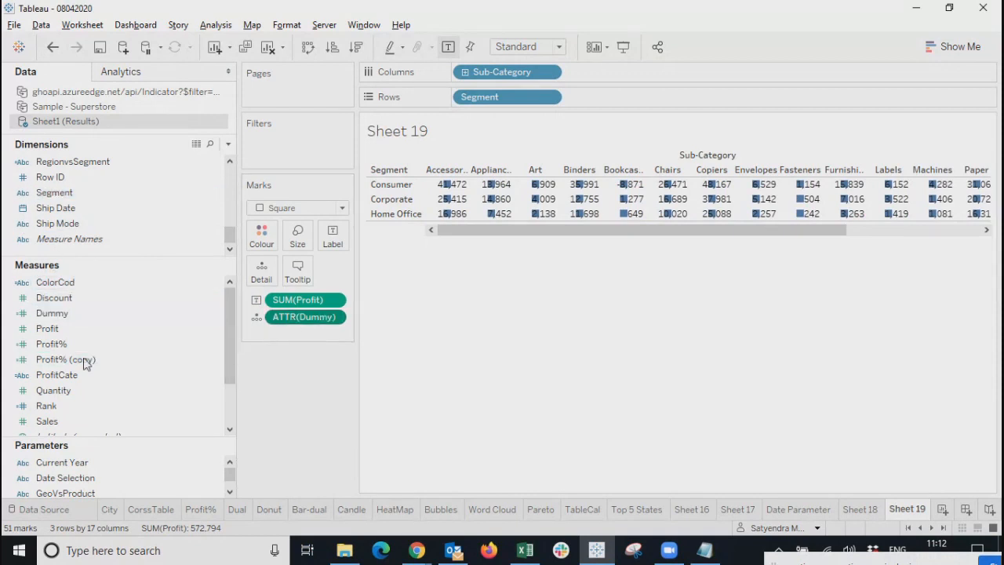
left_click_drag(62, 282, 262, 235)
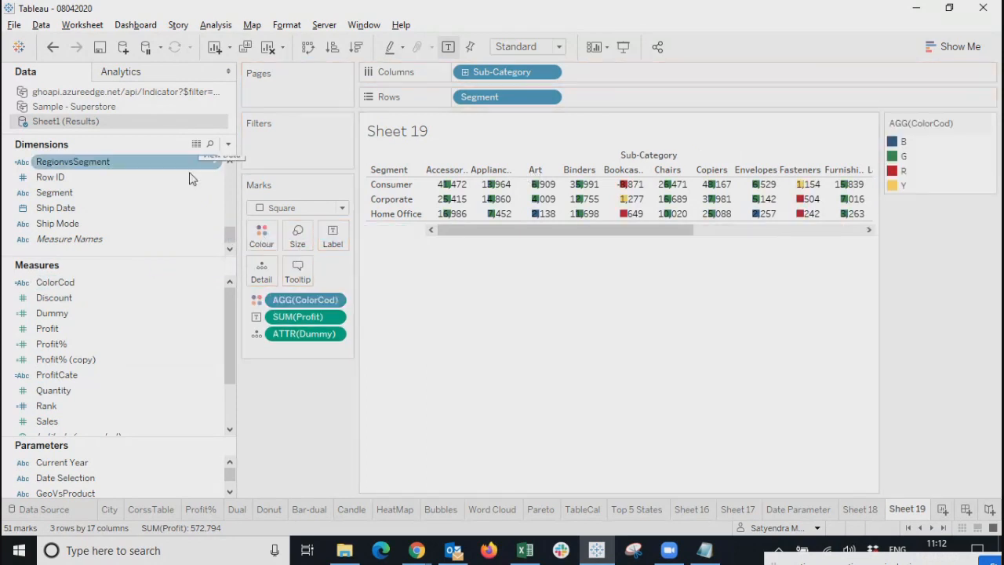
Try Square and Area mark types, then switch to Bar and adjust the bar size.
left_click(298, 209)
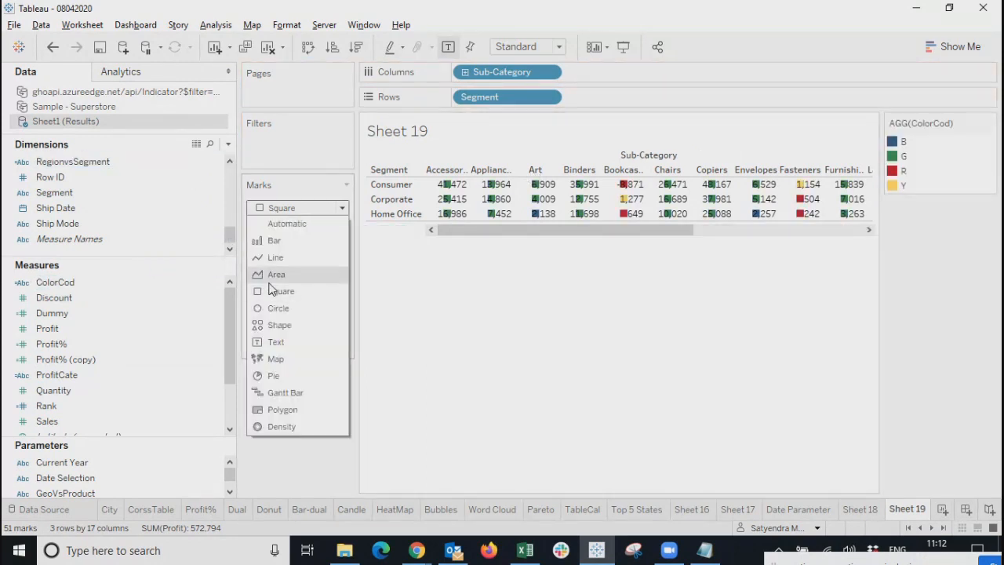
left_click(272, 291)
left_click(279, 212)
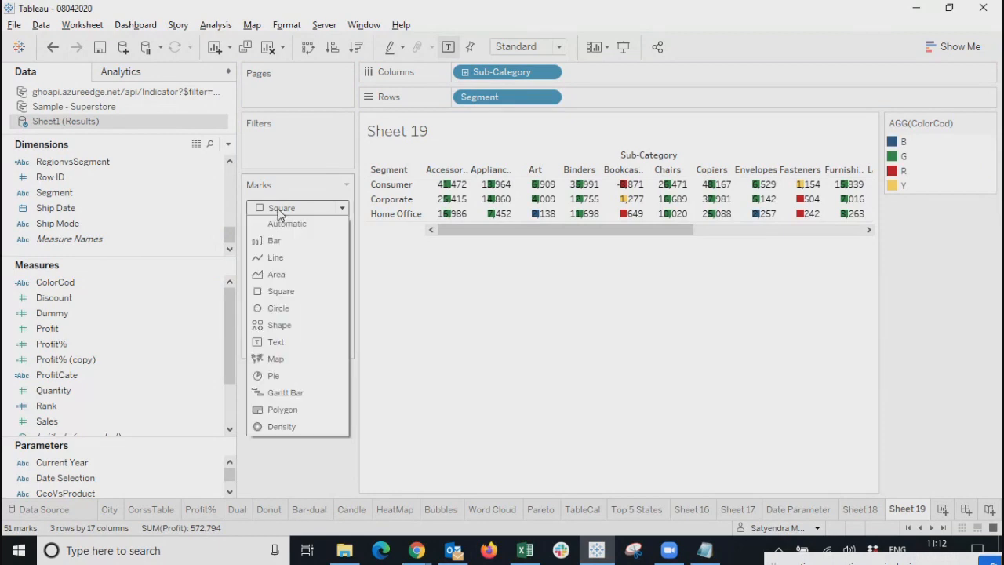
left_click(274, 276)
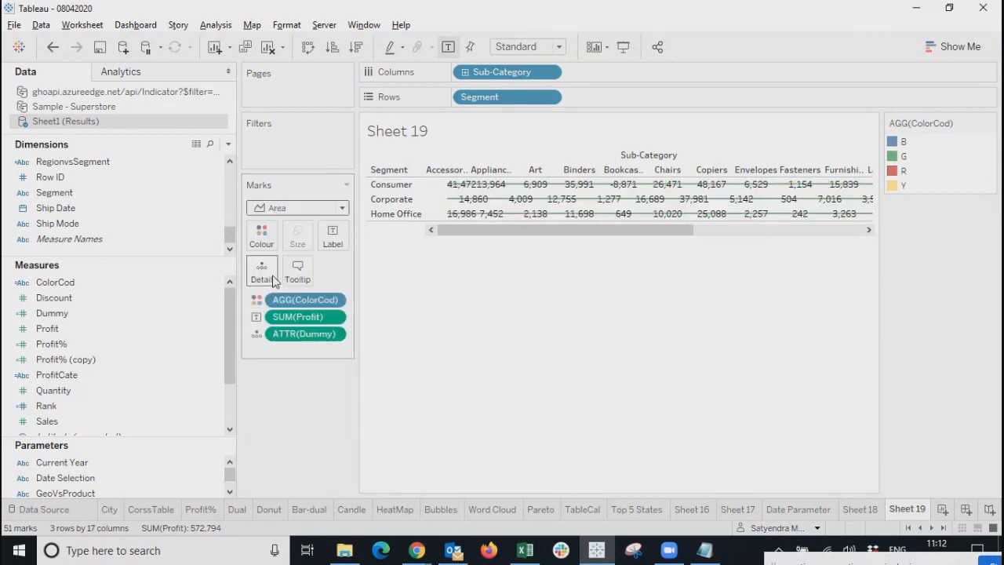
left_click(268, 210)
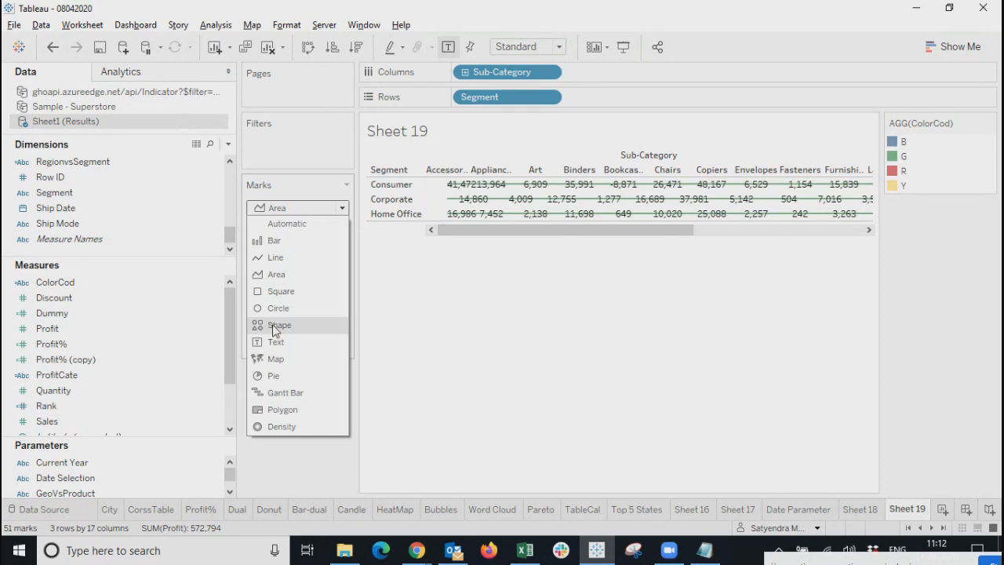
left_click(273, 240)
left_click(295, 234)
left_click_drag(386, 274, 348, 272)
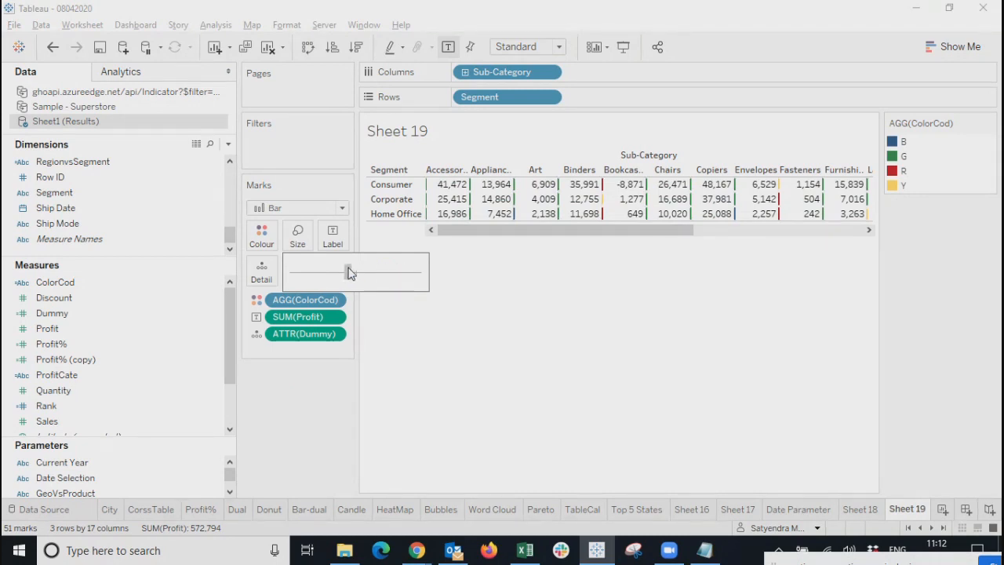
Switch the marks back to Square and enlarge them to fill the cells.
left_click(297, 209)
left_click(273, 292)
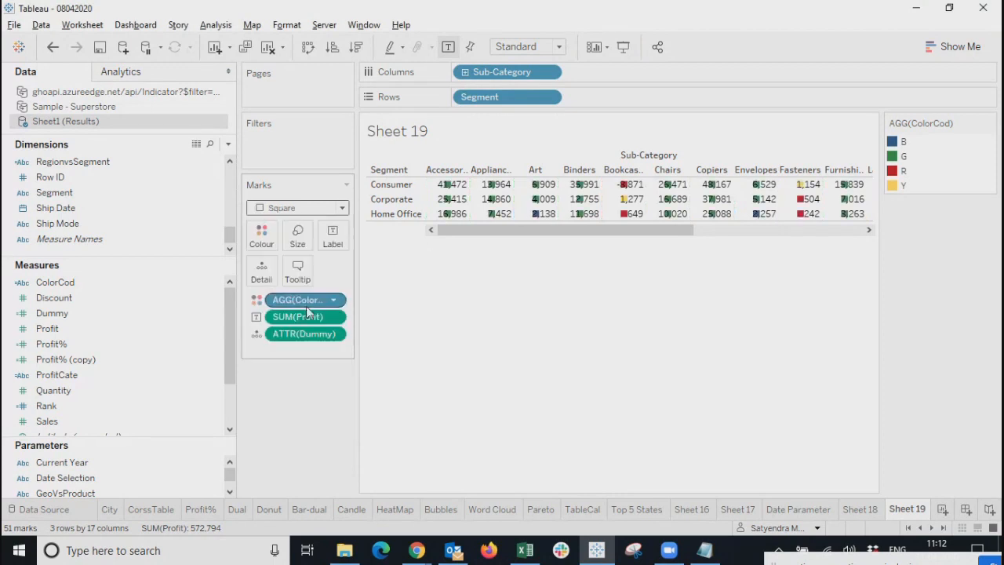
left_click(297, 235)
left_click_drag(320, 272, 411, 283)
left_click_drag(576, 233, 527, 233)
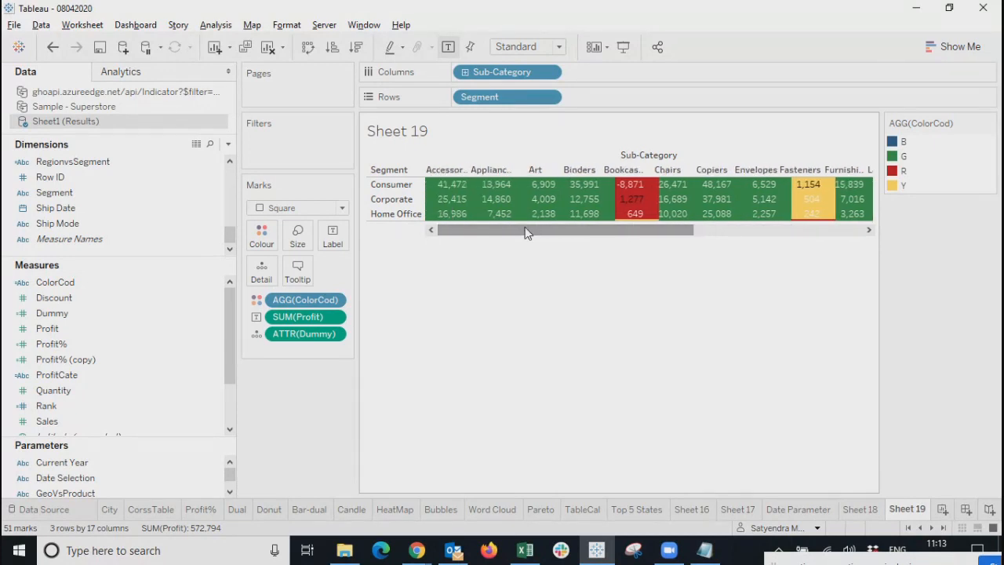
Shrink the squares into narrow blocks and scroll right to see Envelopes through Tables.
mouse_move(810, 204)
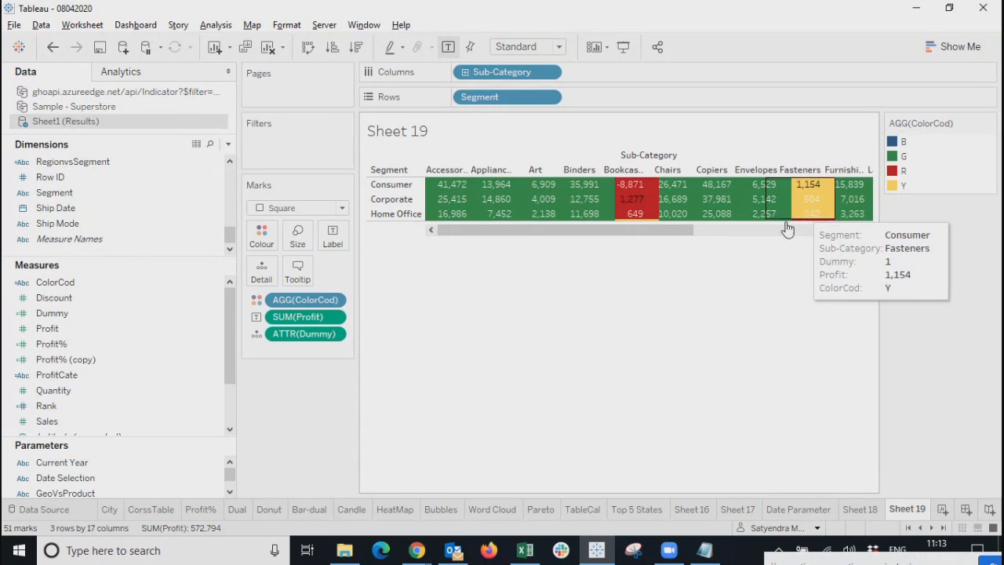
left_click(294, 246)
left_click_drag(410, 270, 350, 275)
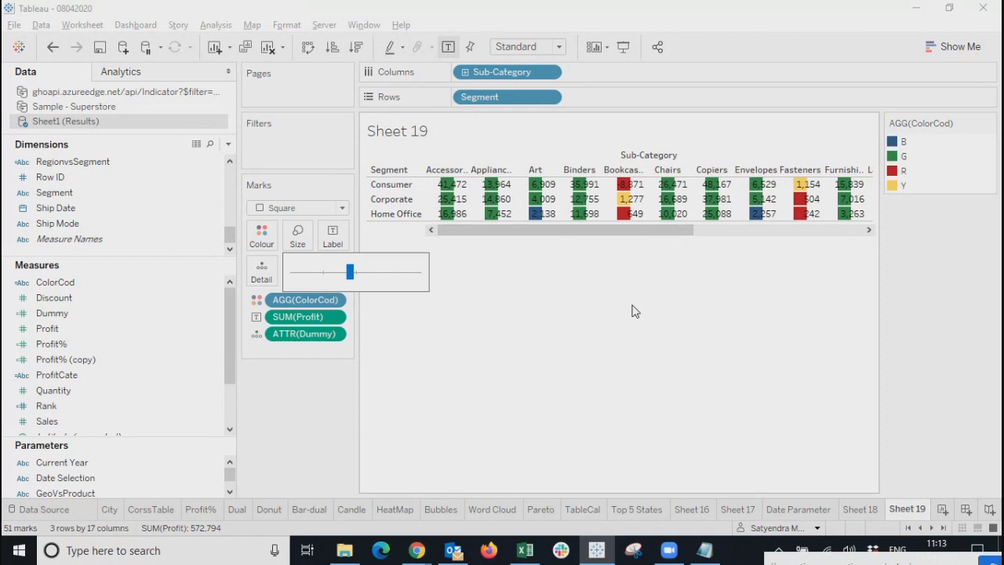
left_click_drag(557, 230, 726, 230)
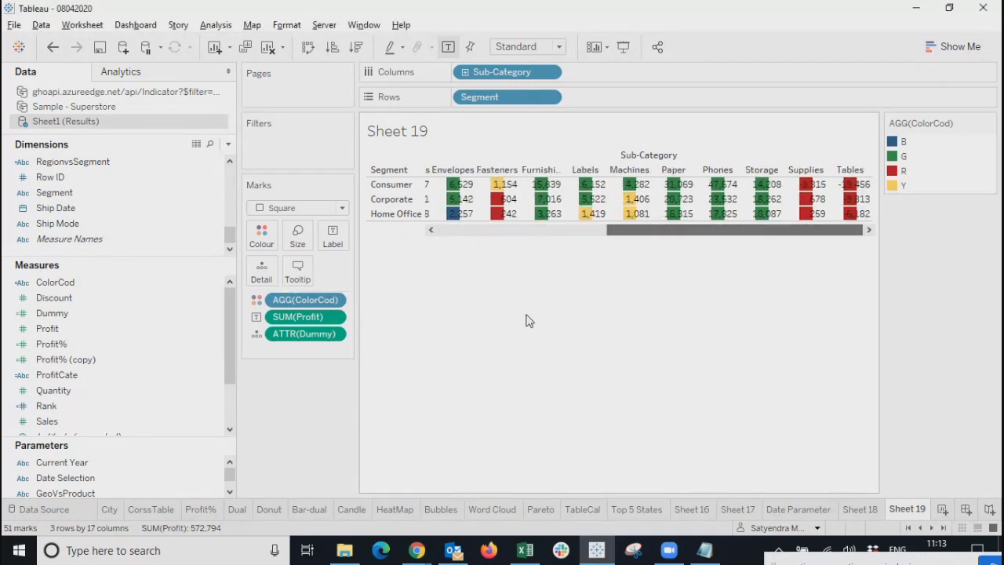
Switch Sheet 19 to Circle marks, swap rows and columns, and resize the segment header row.
left_click(342, 208)
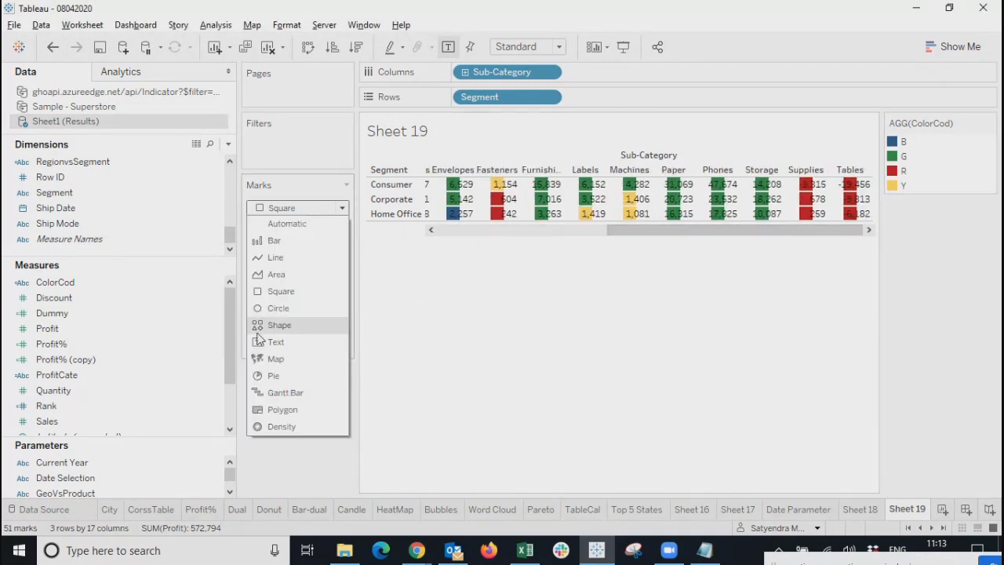
left_click(269, 307)
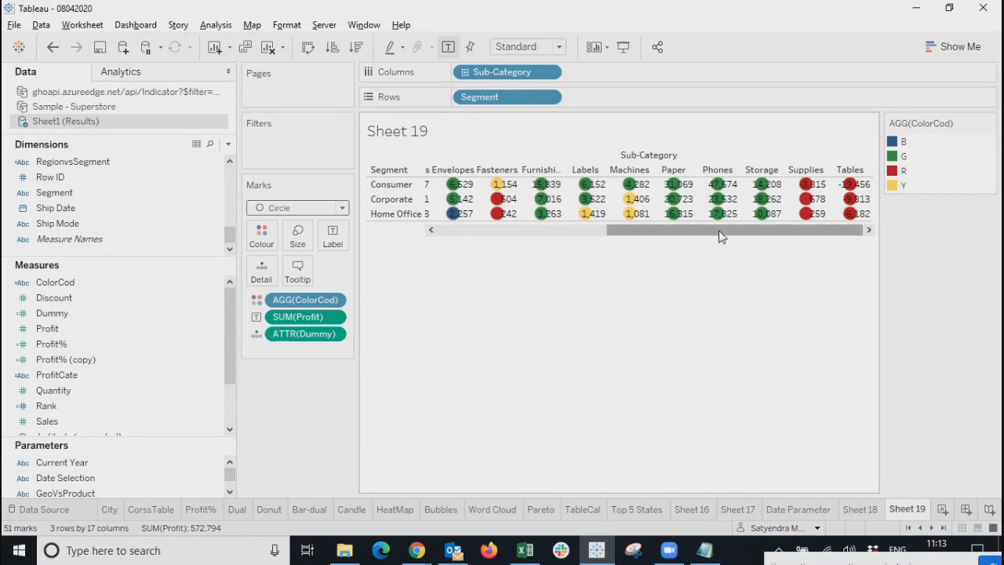
left_click(306, 48)
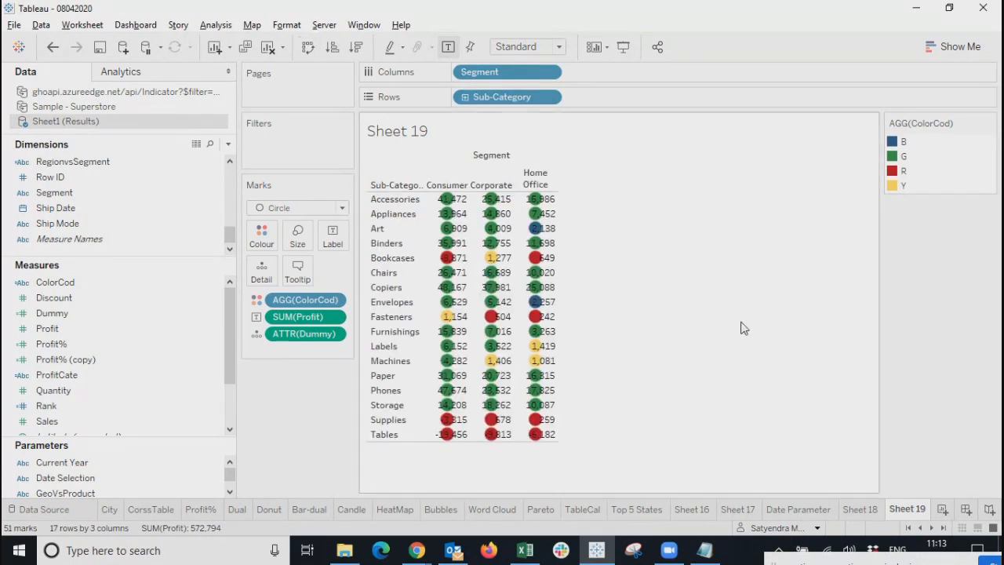
left_click_drag(554, 191, 555, 178)
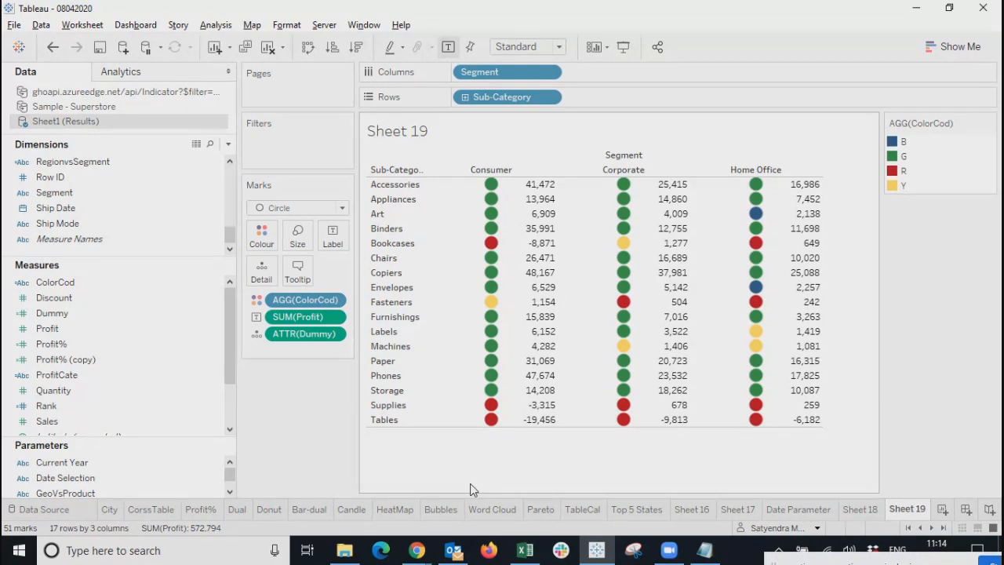
left_click(334, 335)
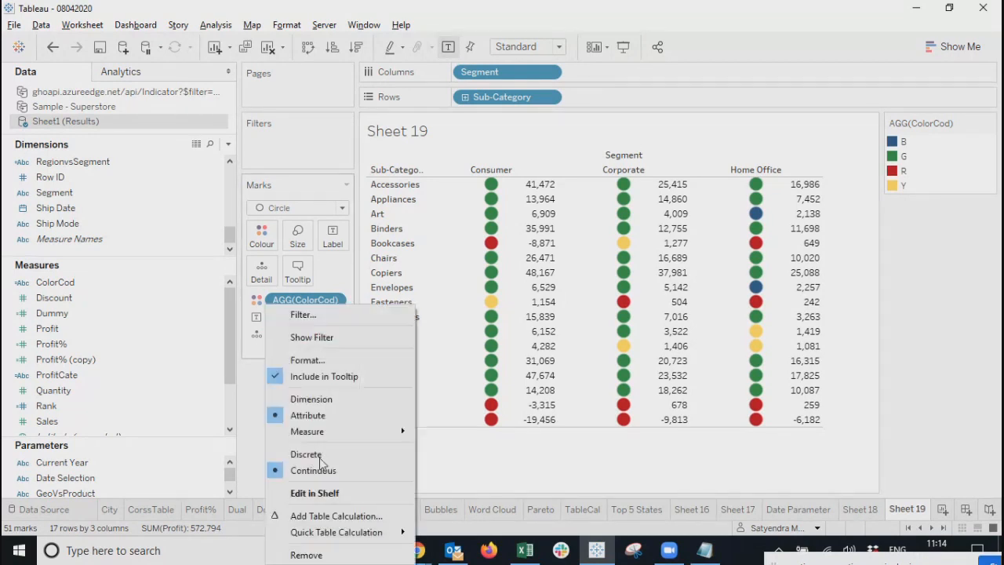
Remove the Dummy field from the Marks card, keeping the ColorCod circles and profit values.
left_click(313, 554)
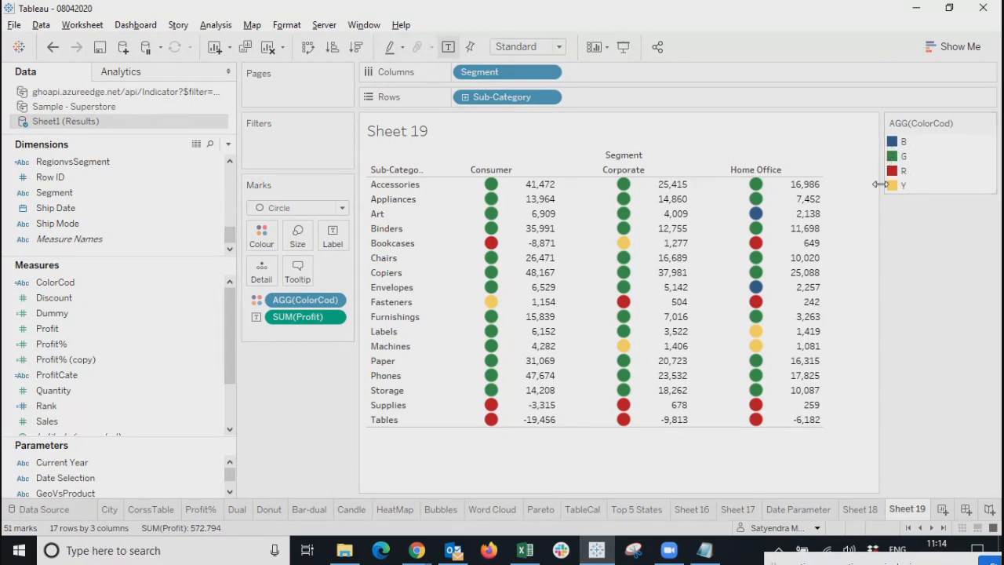
mouse_move(540, 186)
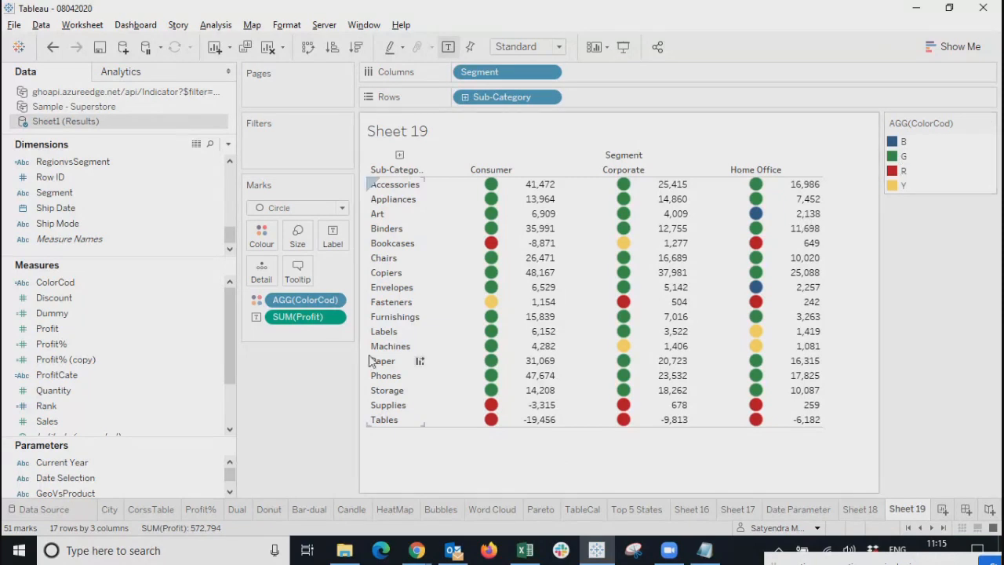
left_click(332, 303)
left_click(338, 270)
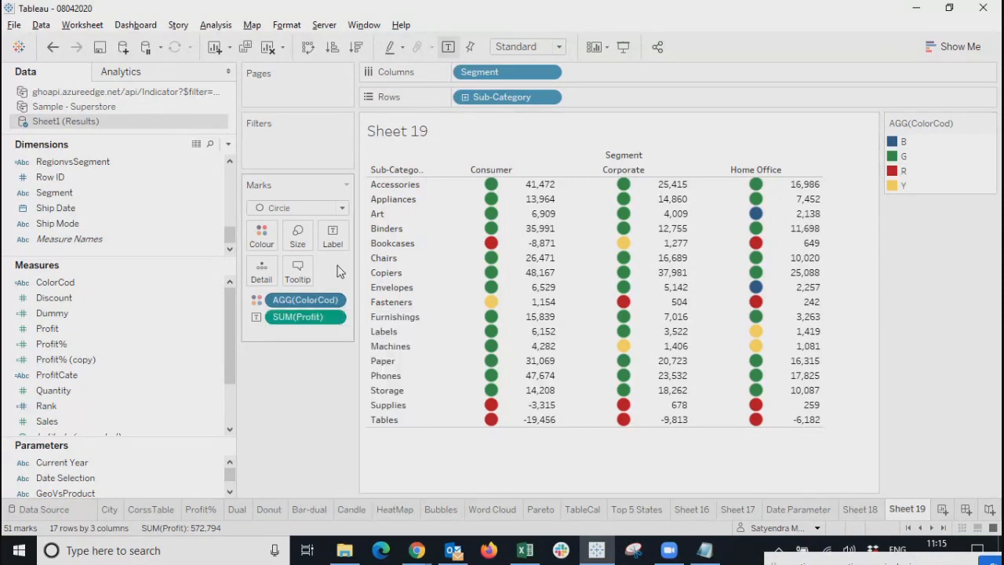
Change the marks to Shape, put ColorCod on Shape, and open its Edit Shape dialog.
left_click(296, 208)
left_click(282, 328)
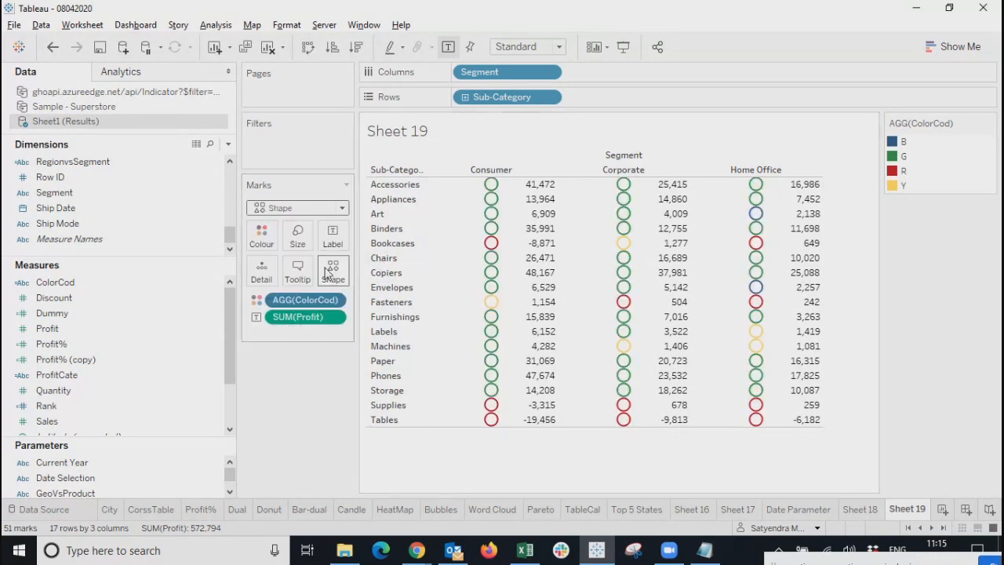
left_click_drag(48, 283, 332, 267)
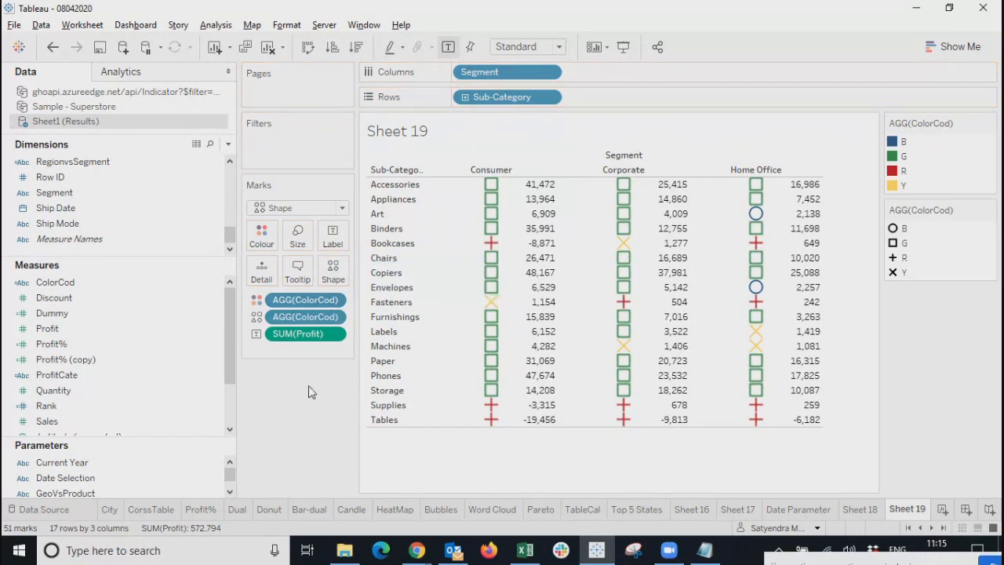
left_click(332, 271)
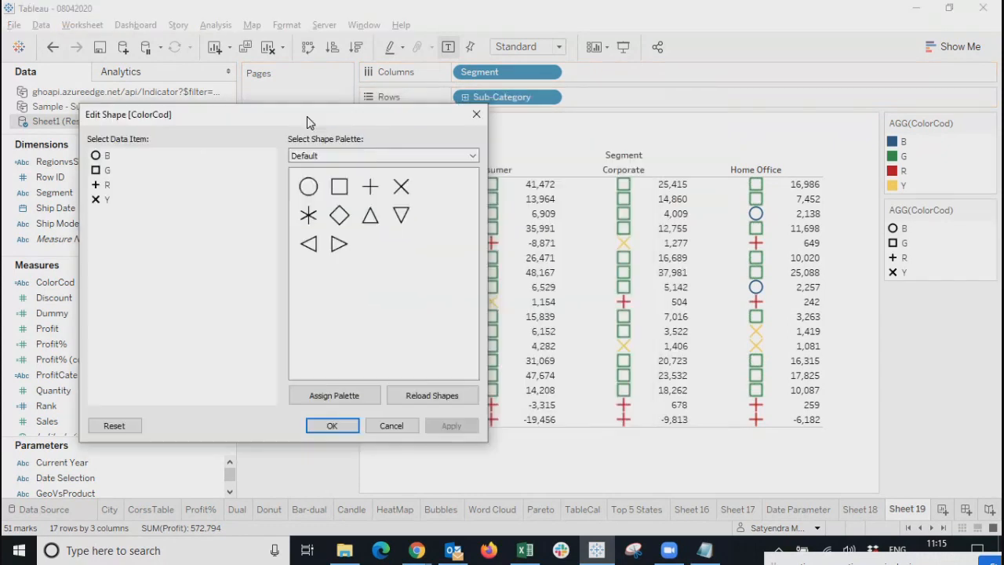
Give ColorCod Filled-palette triangles: G up, R down, B right, Y left, then apply.
left_click(107, 187)
left_click(368, 155)
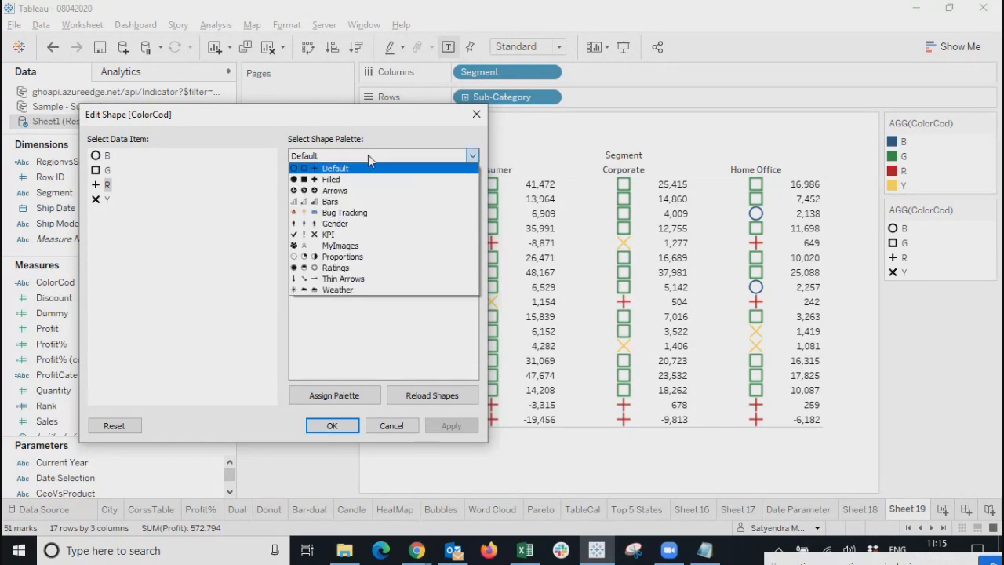
left_click(325, 180)
left_click(401, 216)
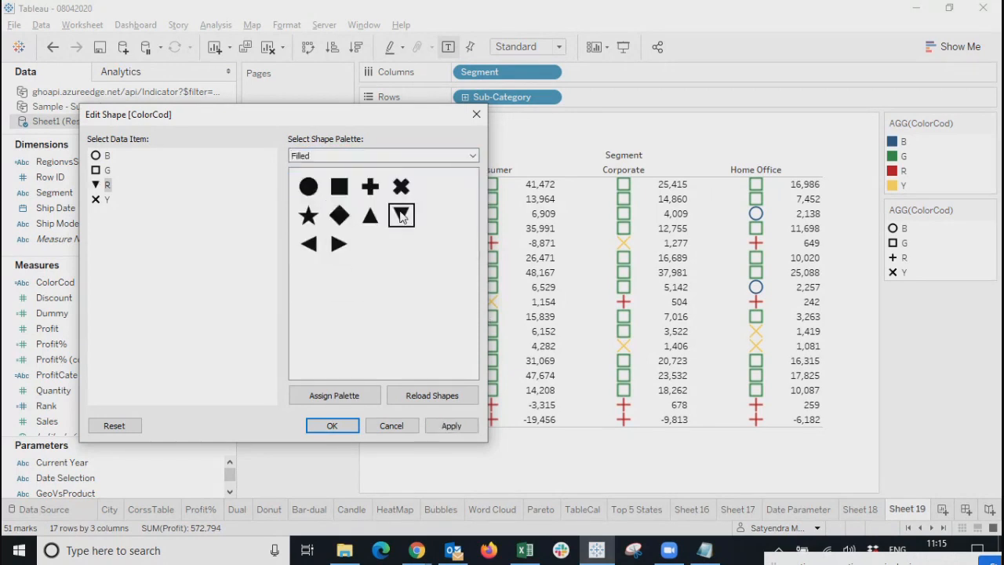
left_click(100, 171)
left_click(371, 218)
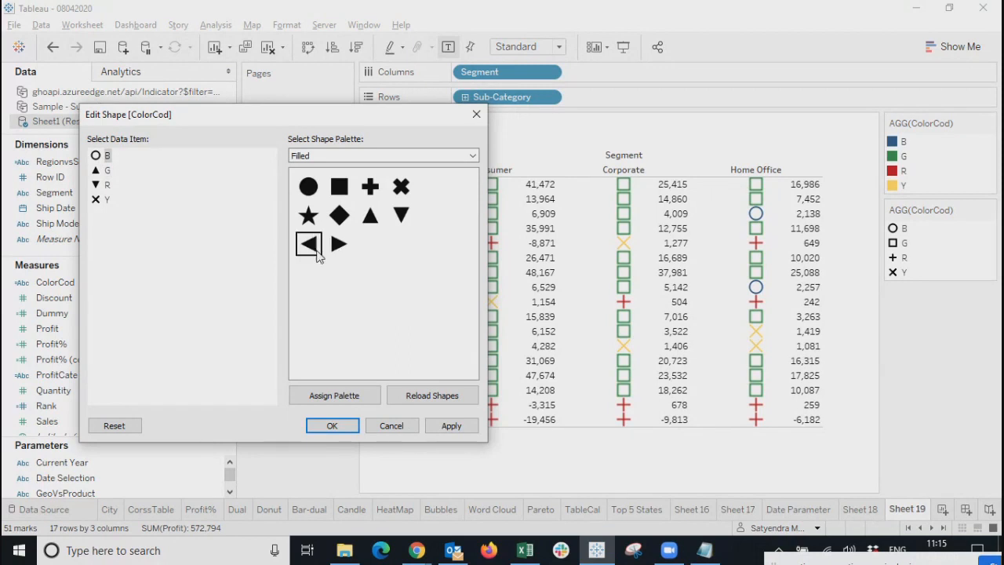
left_click(339, 244)
left_click(99, 198)
left_click(309, 244)
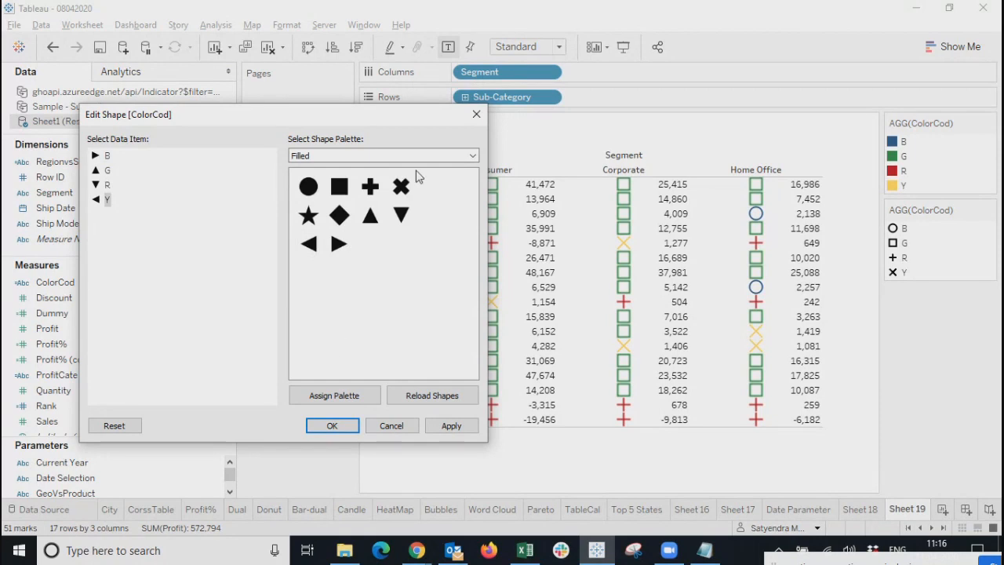
left_click(444, 425)
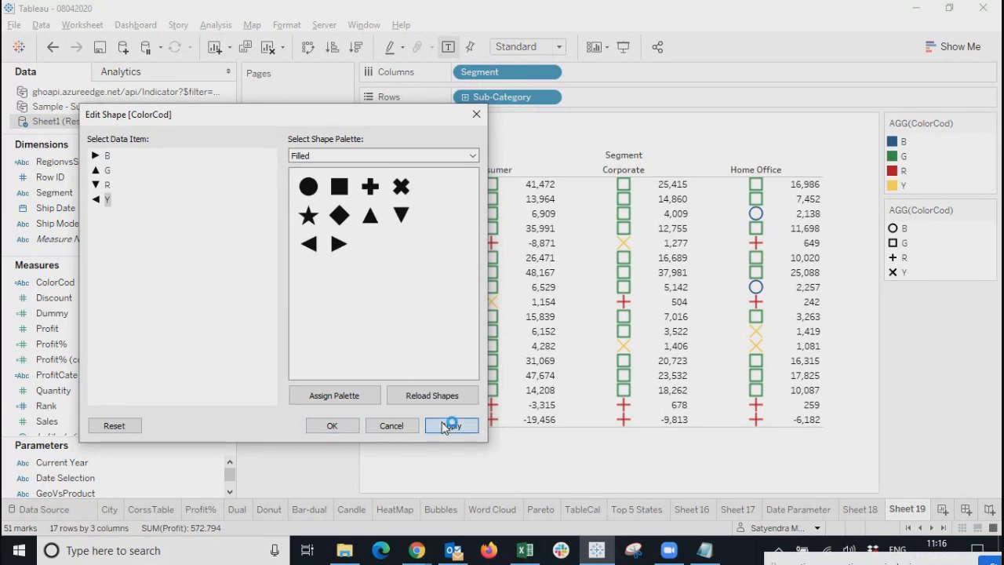
left_click(332, 425)
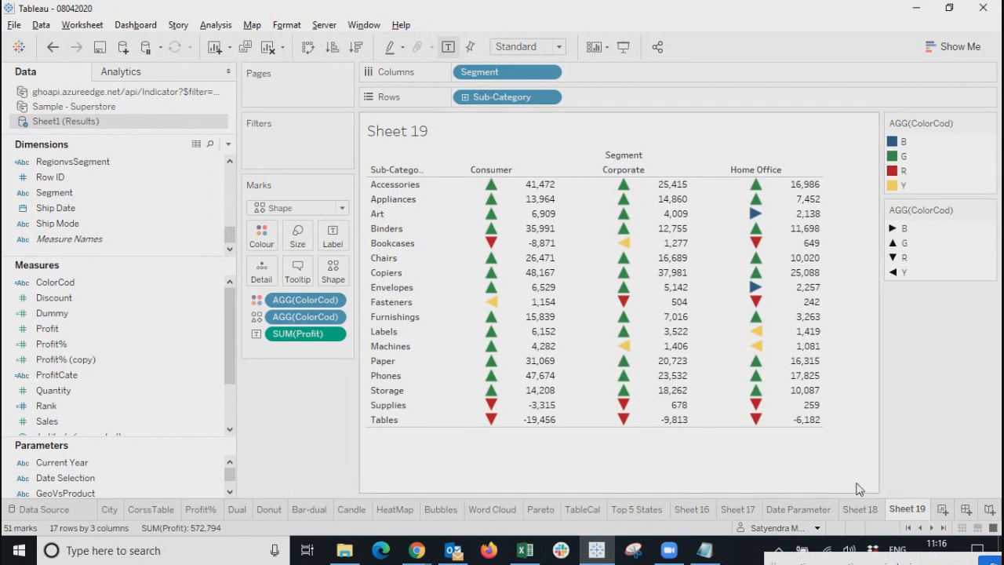
Show the Show Me chart-type panel beside Sheet 19's triangle profit table.
left_click(959, 48)
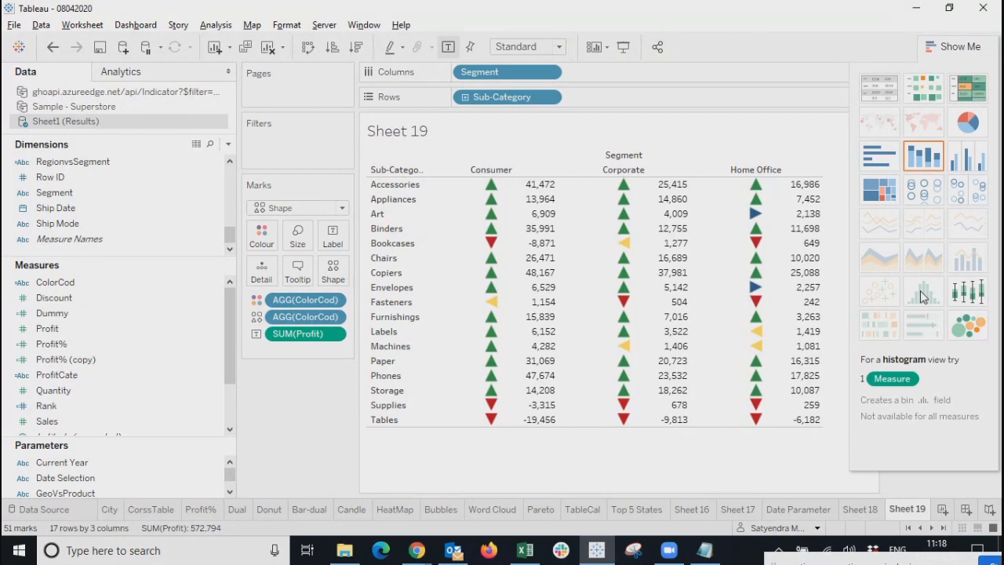
Review Show Me chart types for Sheet 19, then add a new blank worksheet, Sheet 20.
left_click(953, 46)
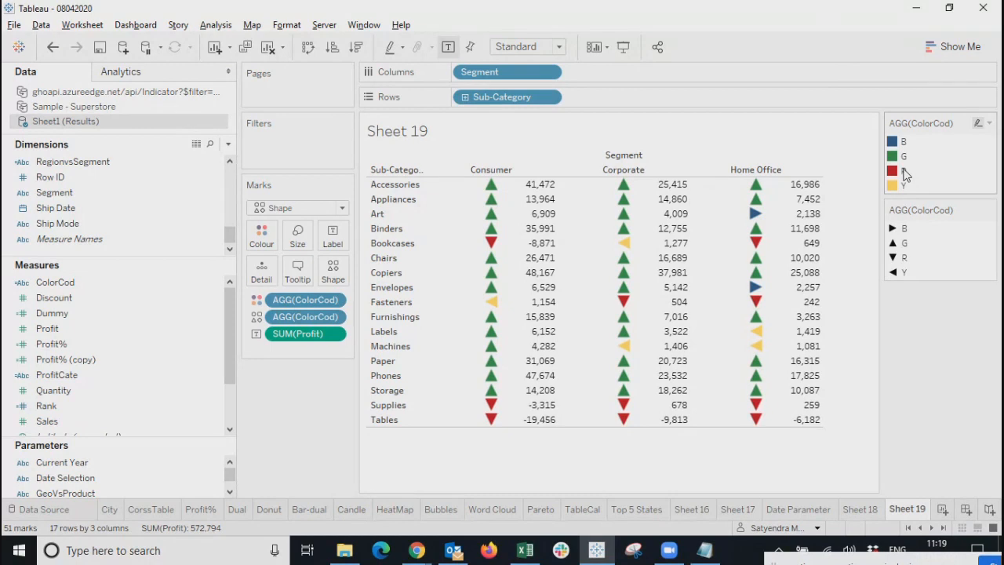
left_click(952, 48)
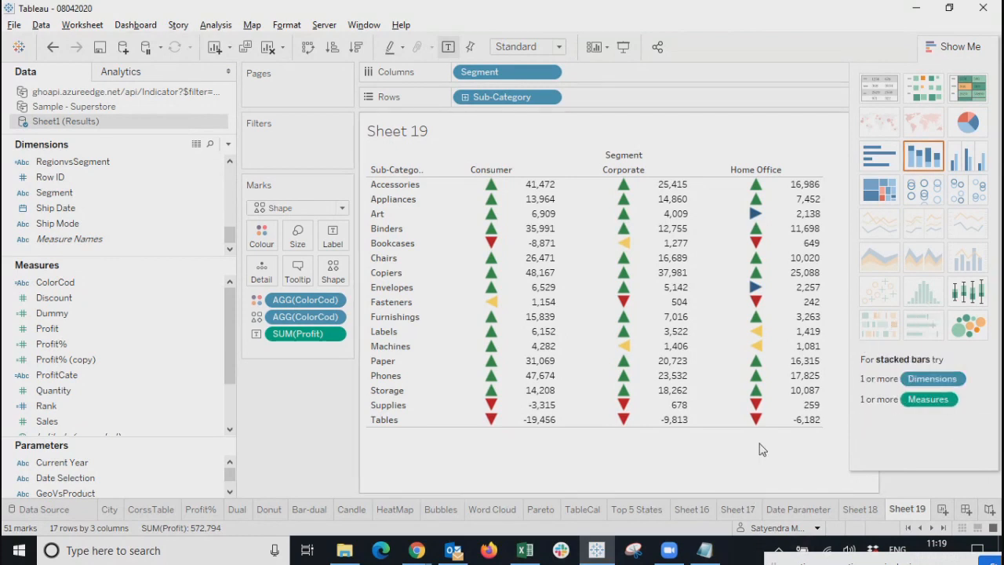
left_click(944, 53)
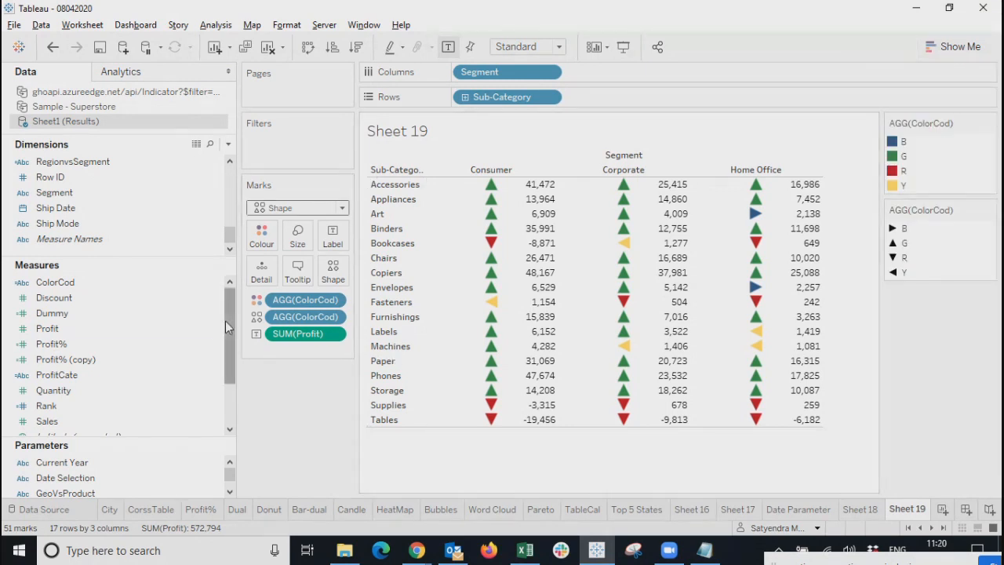
left_click_drag(232, 321, 234, 247)
left_click(953, 46)
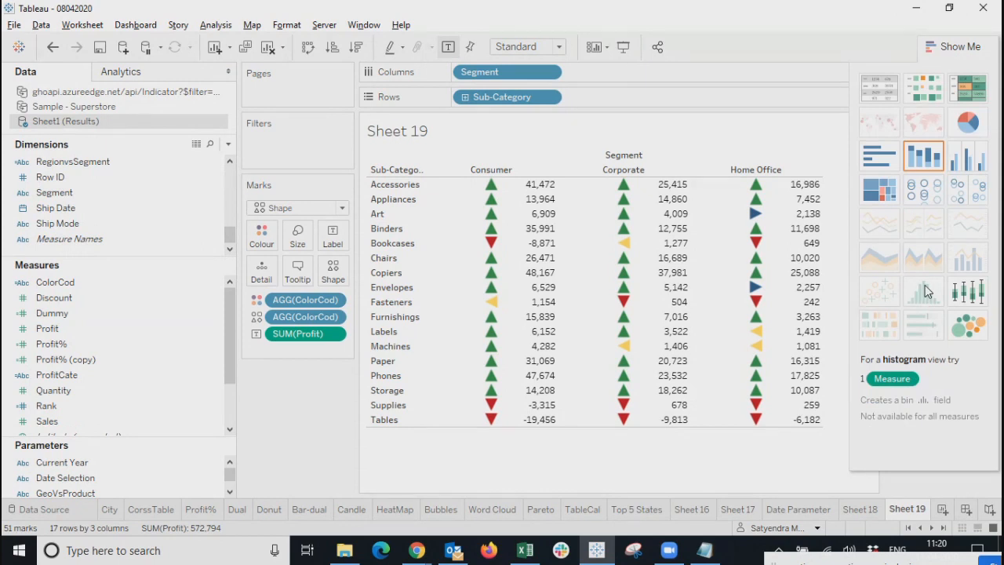
left_click(944, 511)
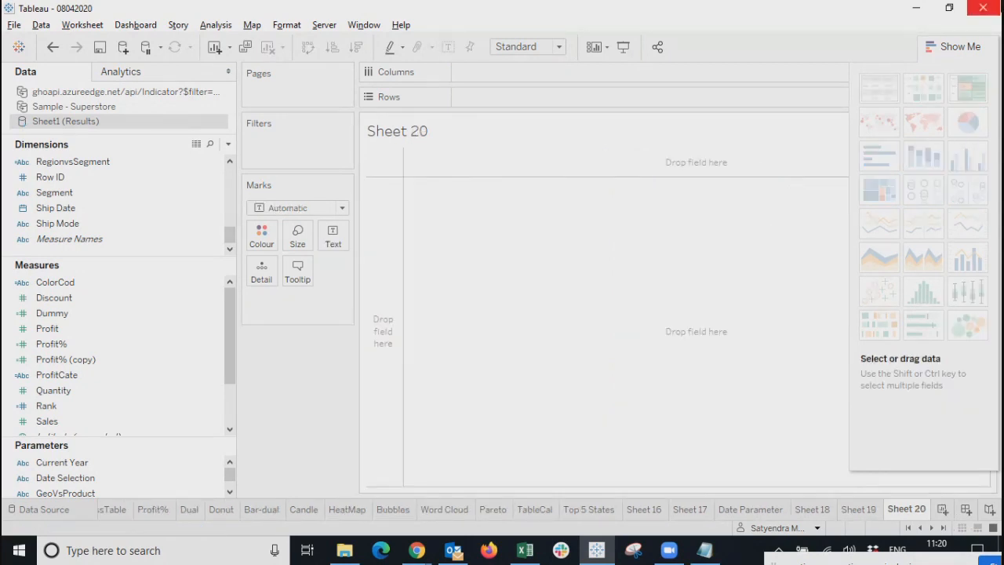
Hide Show Me and open Edit Bins for Quantity via Create > Bins, suggesting size 1.77.
left_click(952, 49)
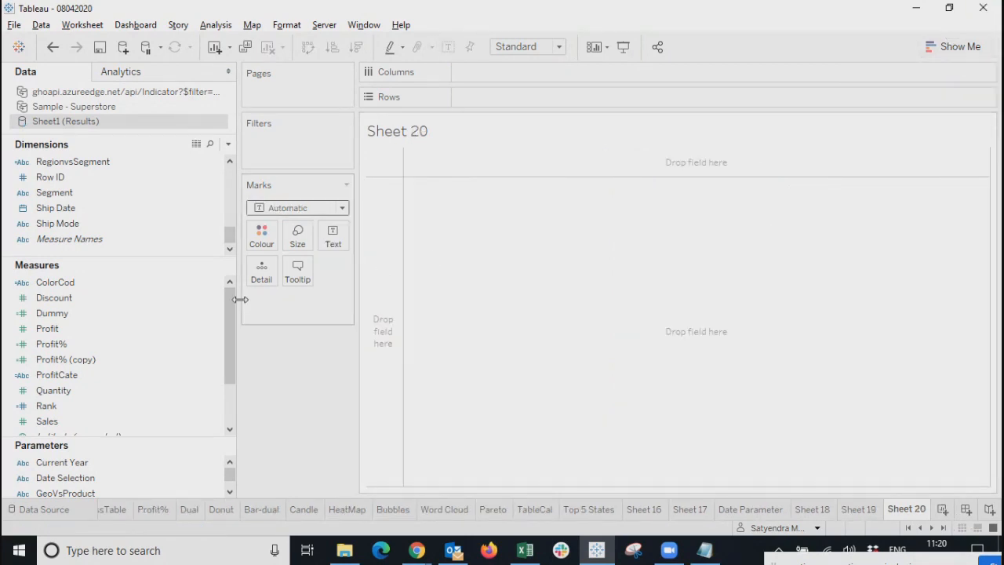
left_click_drag(213, 390, 214, 393)
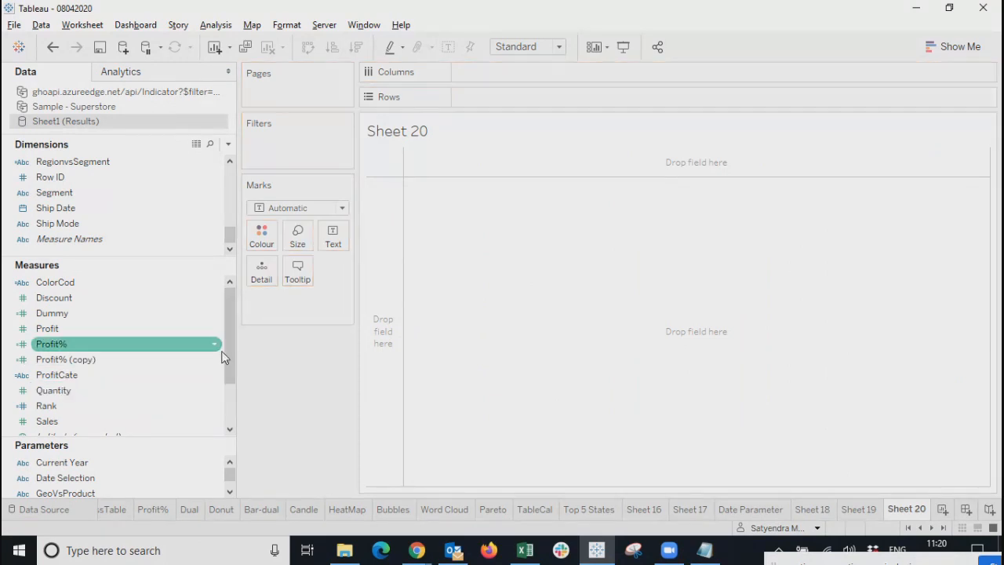
scroll(224, 393, "down", 3)
scroll(224, 408, "up", 3)
left_click(63, 330)
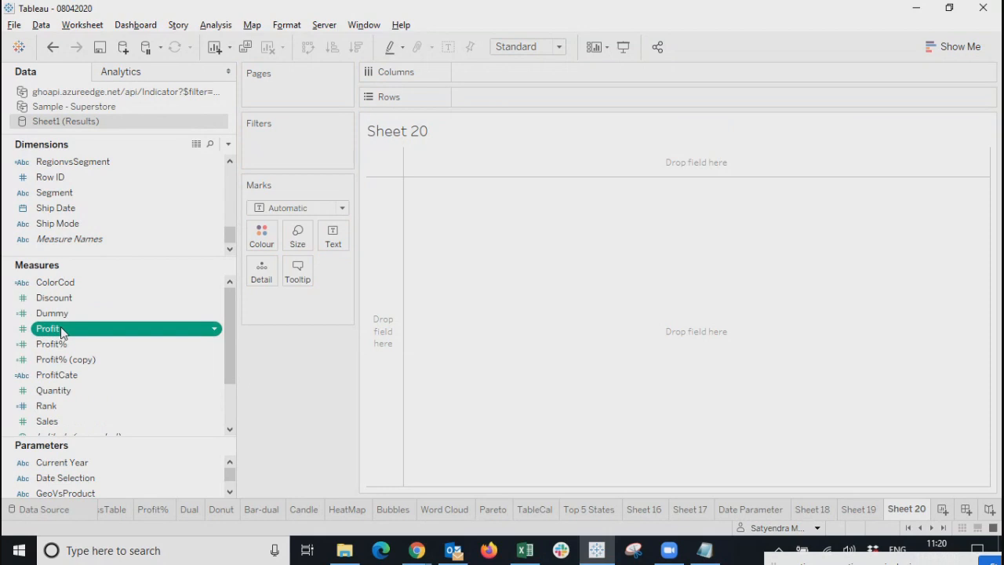
left_click(61, 390)
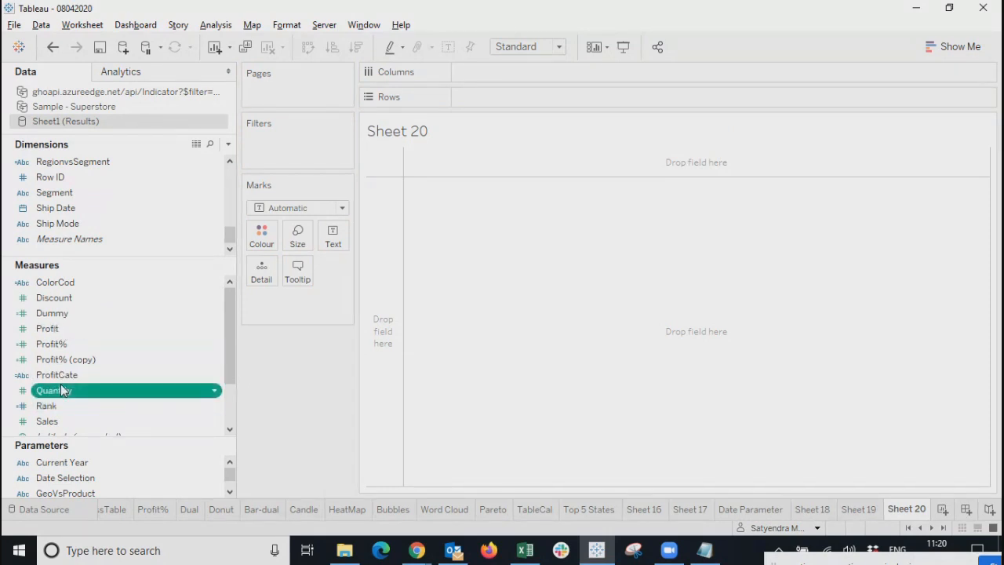
right_click(62, 384)
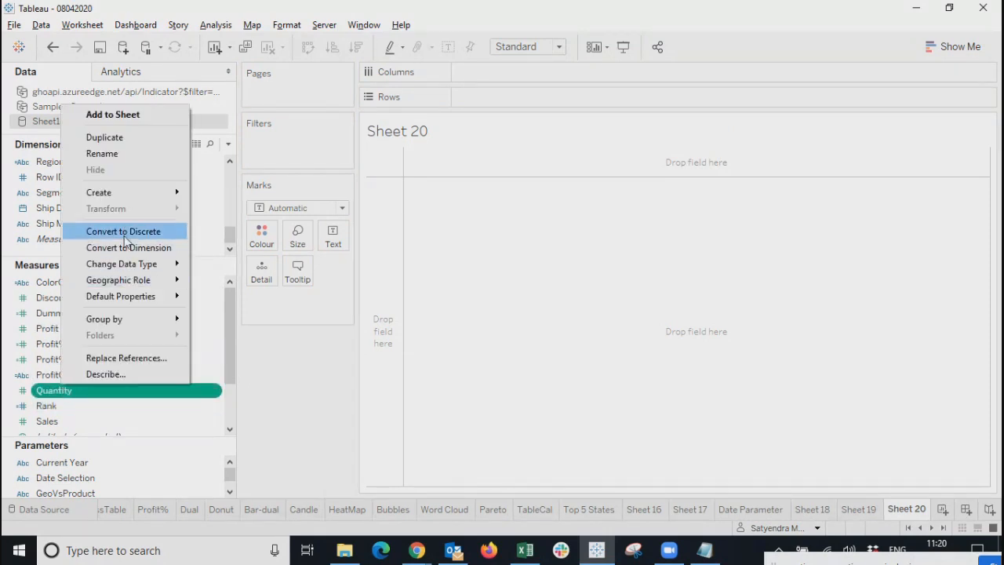
mouse_move(145, 196)
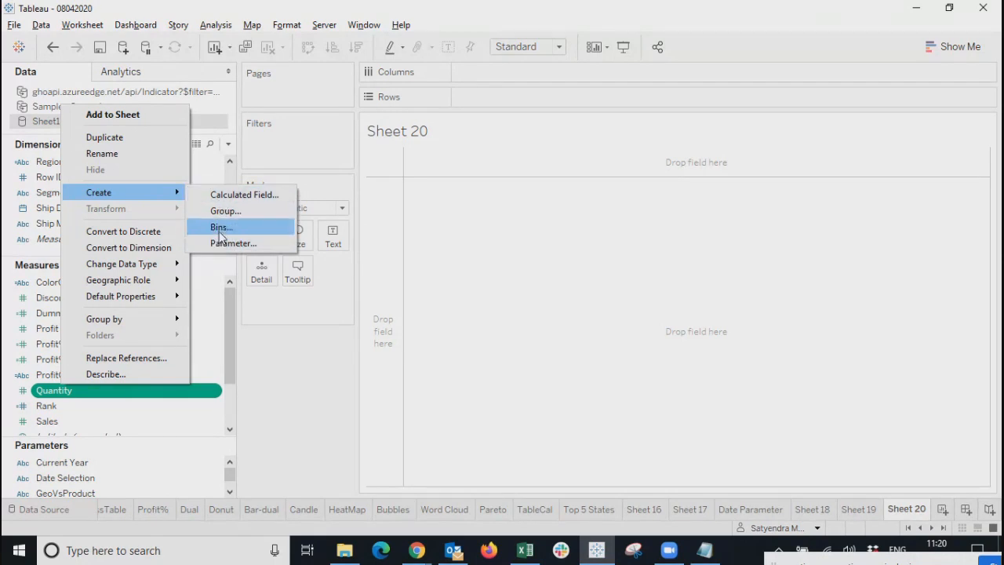
left_click(219, 233)
left_click_drag(500, 200, 490, 218)
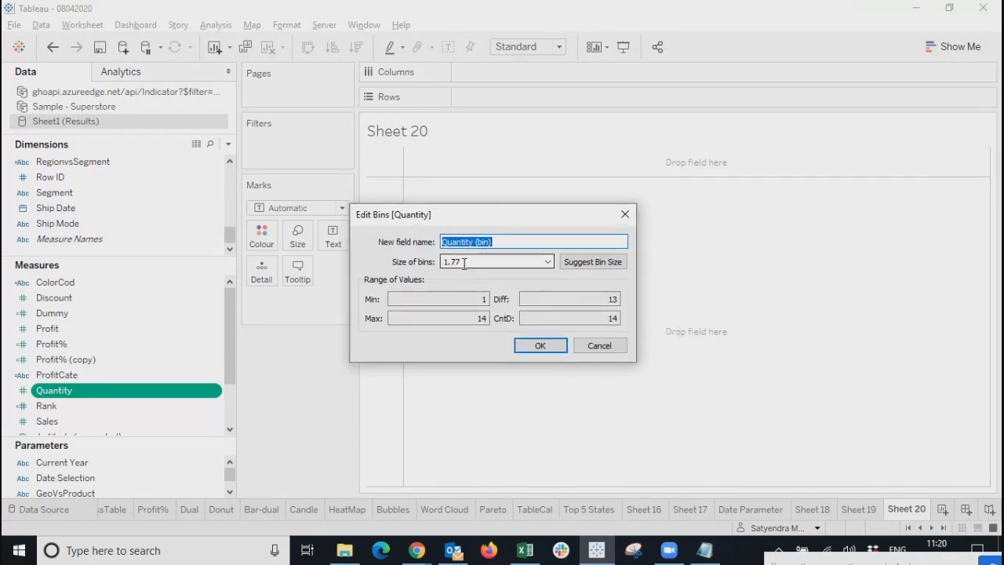
Change the Quantity bin size from 1.77 to 5 and confirm to create Quantity (bin).
left_click(462, 261)
left_click(462, 261)
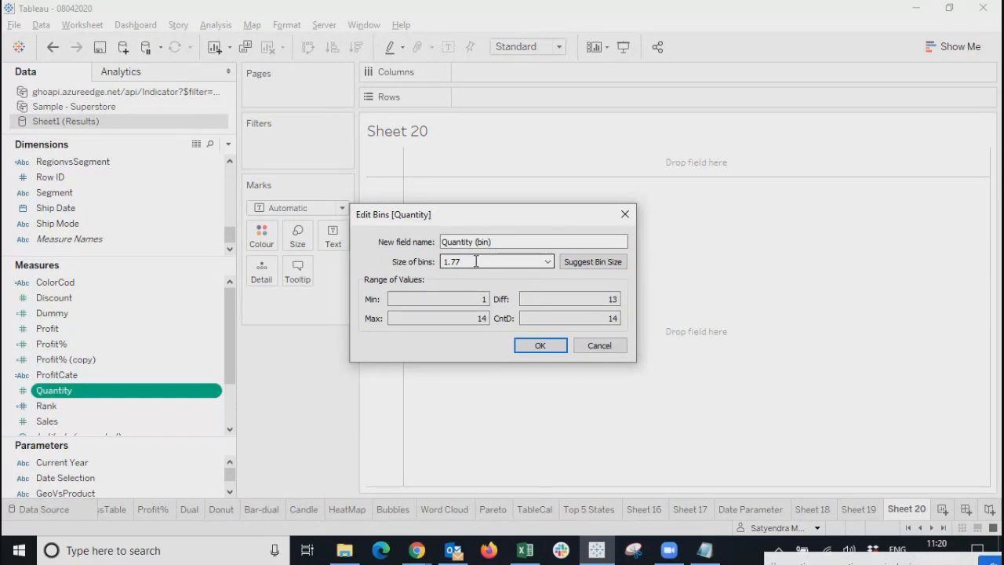
left_click_drag(480, 261, 396, 265)
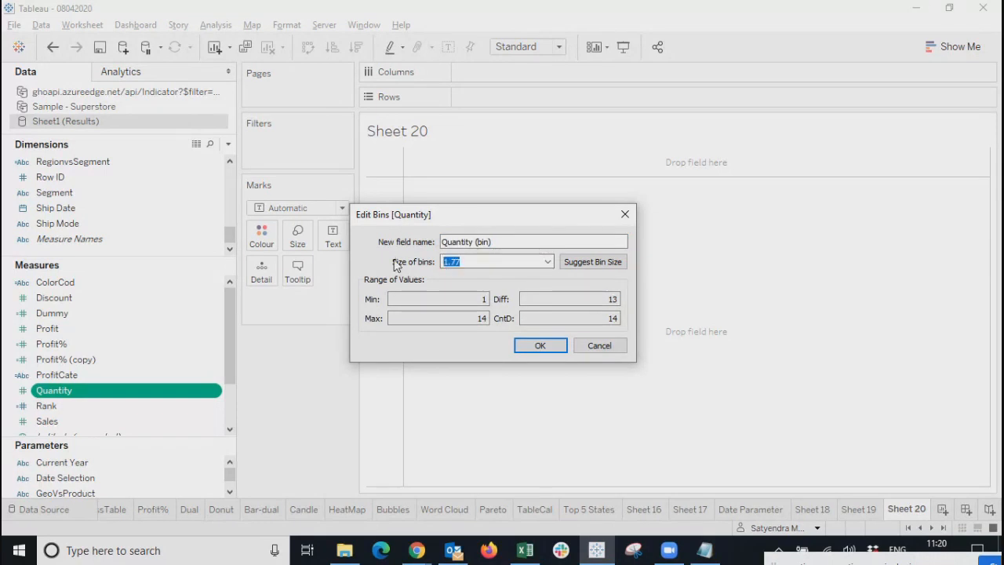
type("4")
key("BackSpace")
type("5")
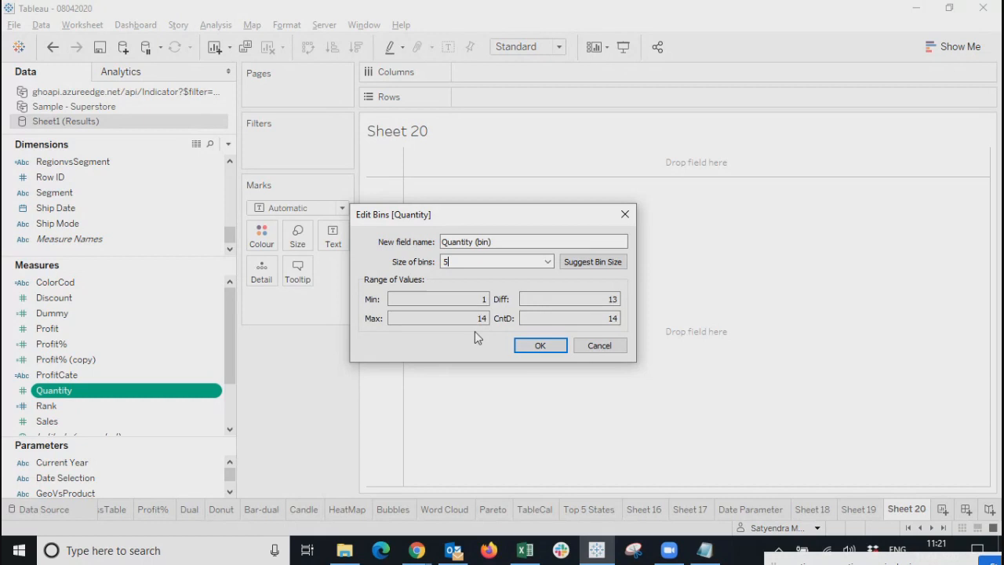
left_click(464, 261)
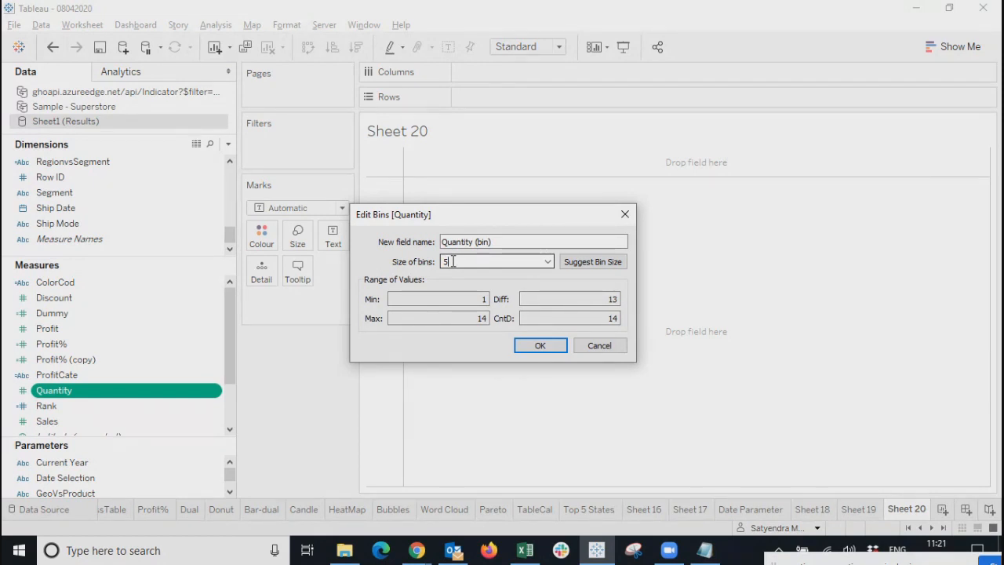
left_click(454, 261)
left_click(545, 346)
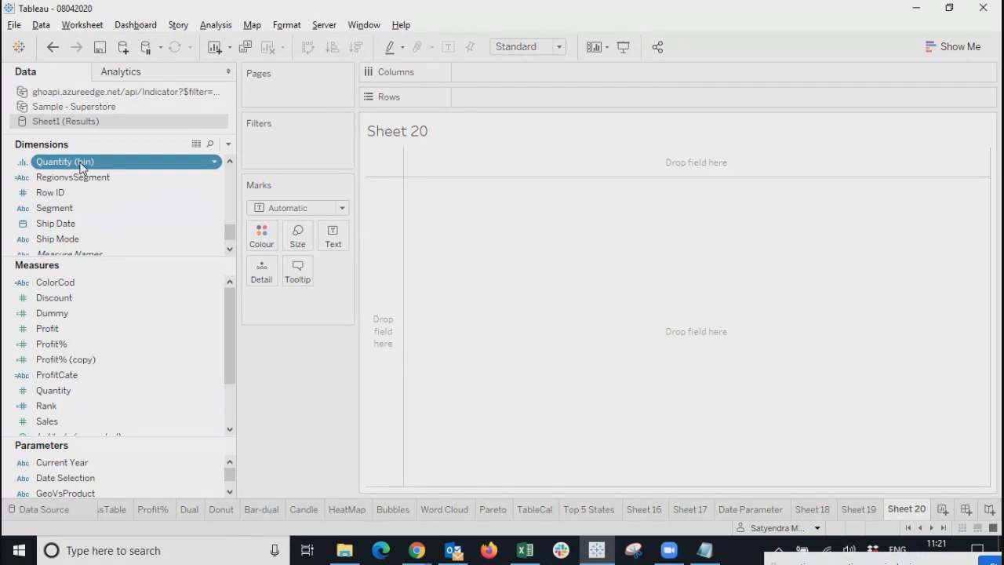
With Show Me open, drop Quantity (bin) and Profit onto Rows, charting profit for bins 0, 5, 10.
left_click(84, 397, "ctrl")
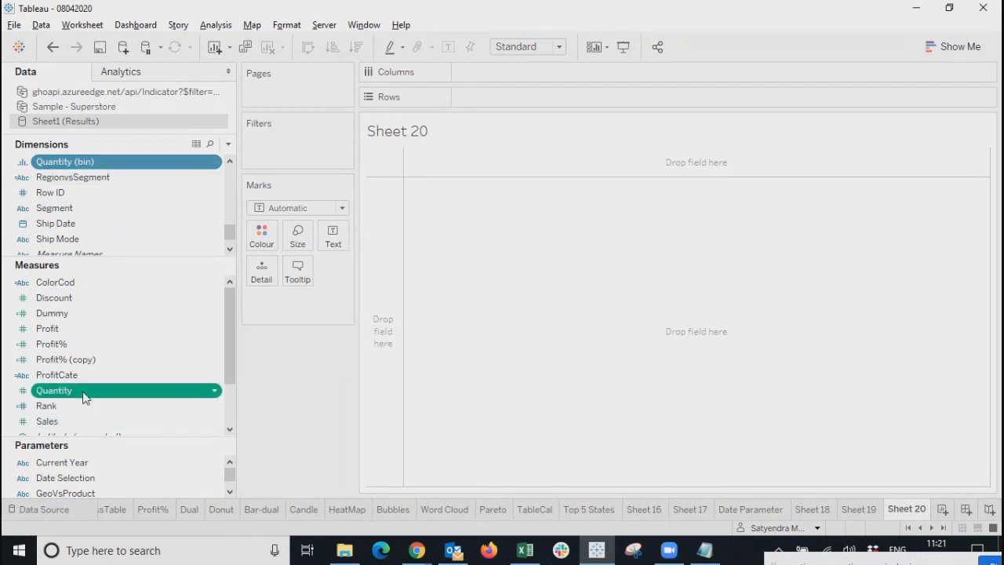
left_click(970, 46)
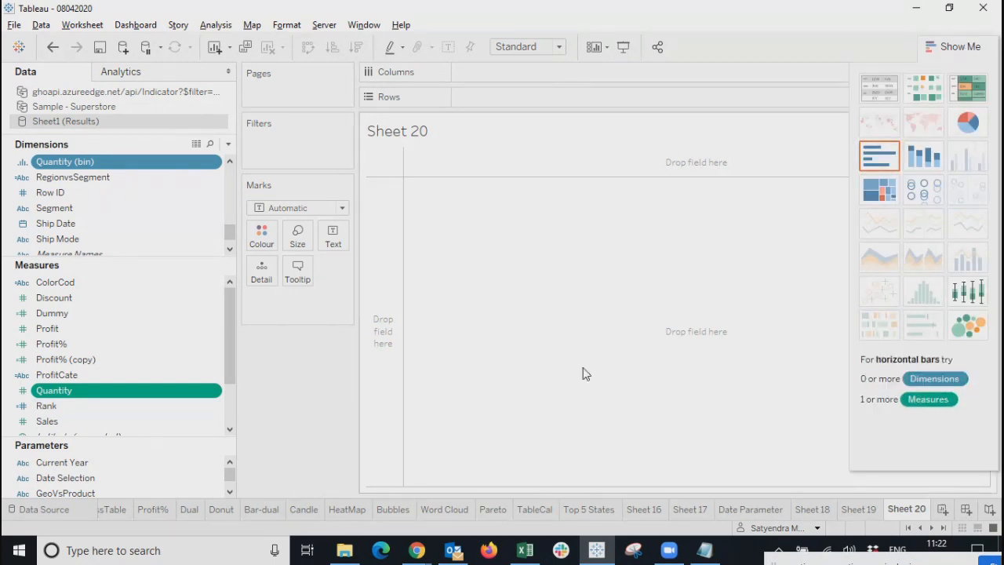
left_click(141, 177, "ctrl")
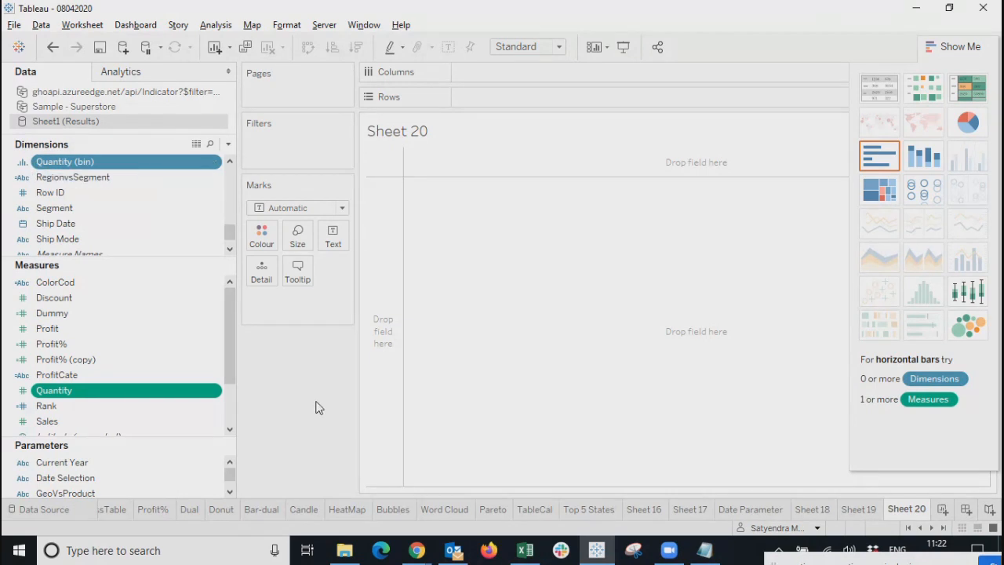
left_click(71, 360)
left_click(69, 163)
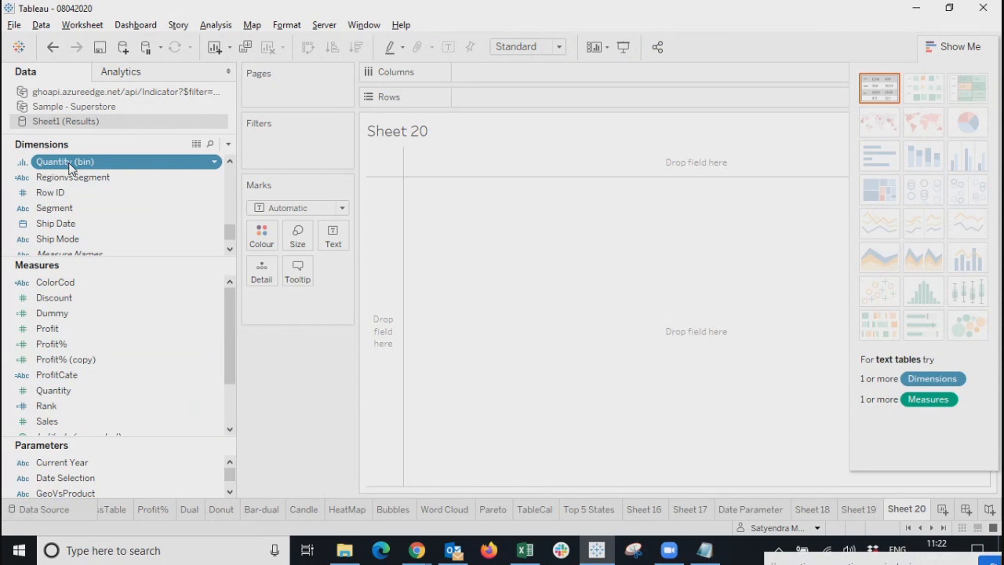
left_click(52, 329, "ctrl")
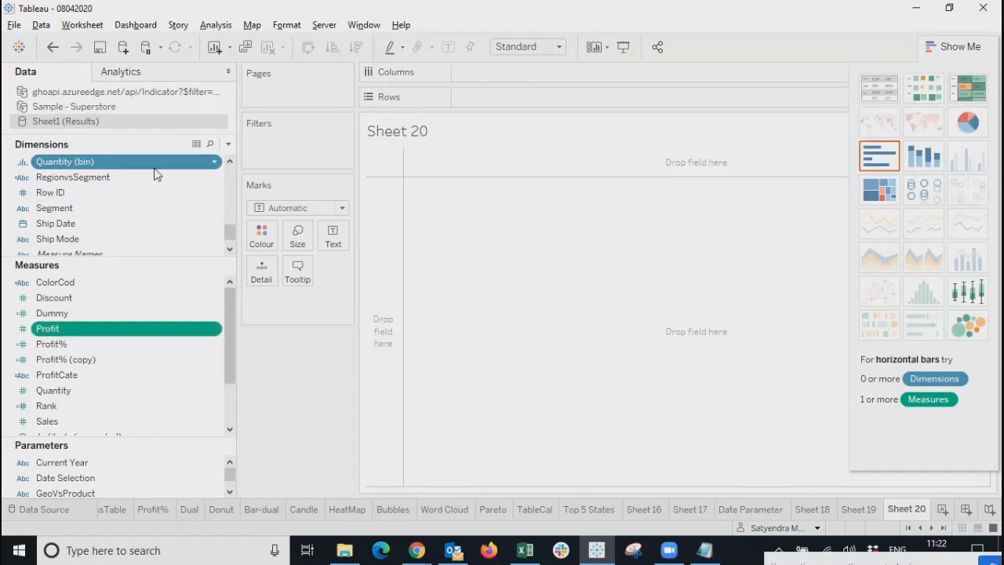
left_click_drag(181, 164, 597, 102)
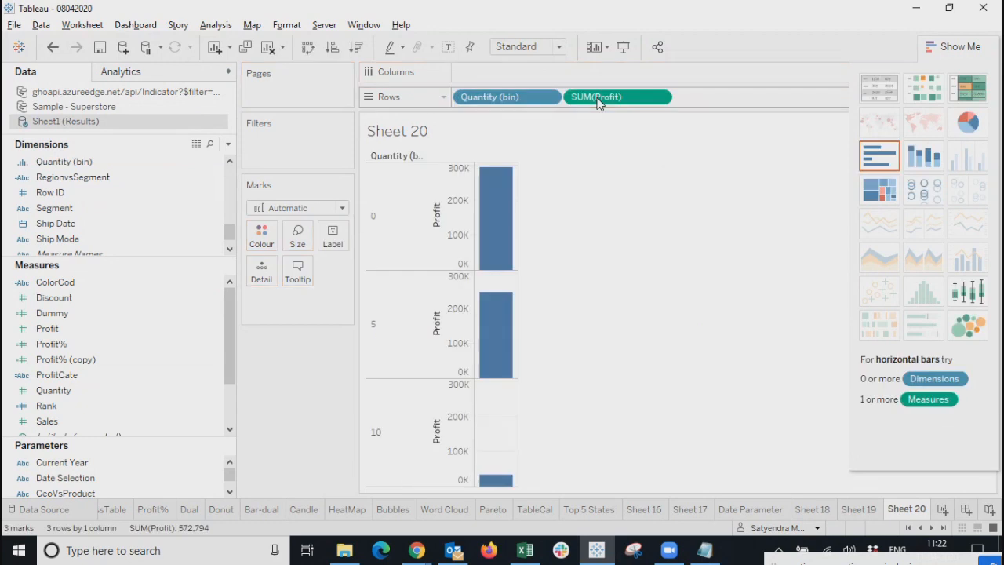
Try bar chart types, move Quantity (bin) to Columns, and close Show Me.
left_click(889, 156)
left_click(924, 155)
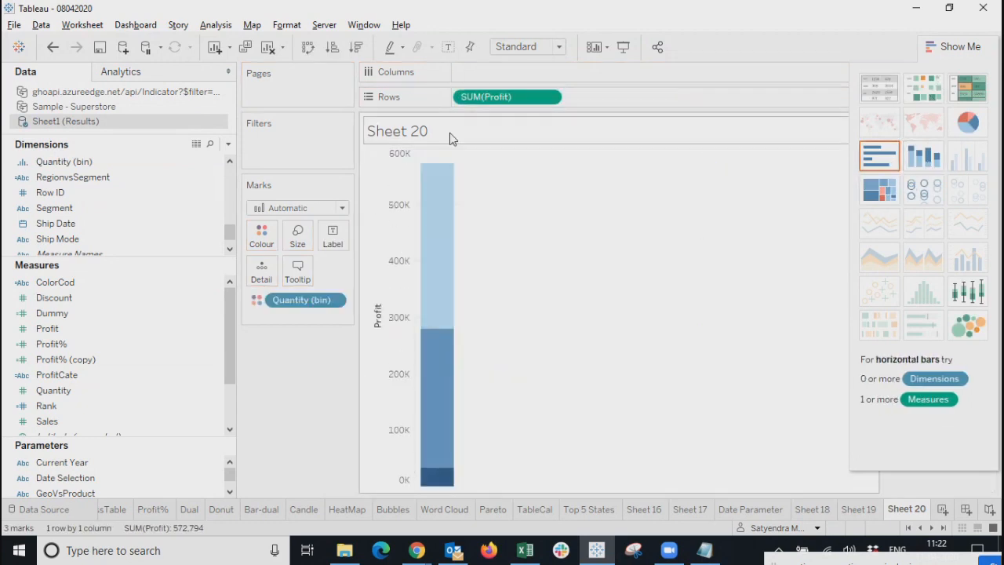
left_click(557, 98)
left_click_drag(297, 305, 488, 76)
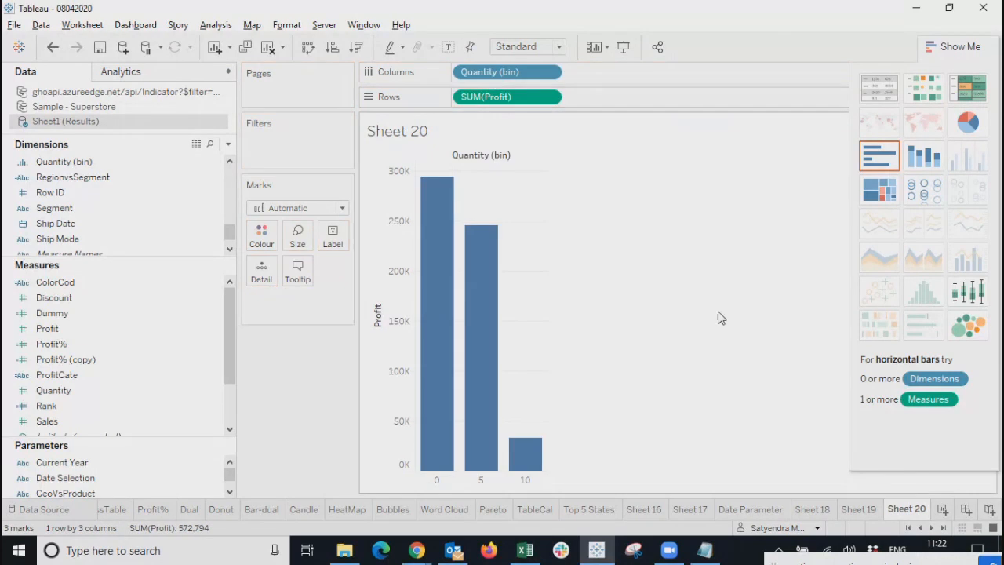
left_click(945, 47)
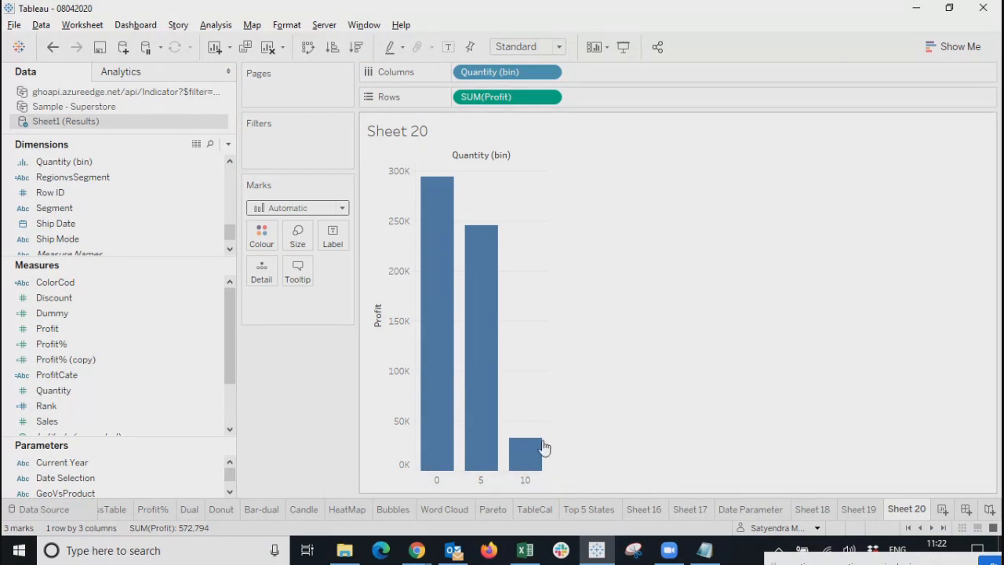
Replace SUM(Profit) on Rows with SUM(Quantity), giving bars of 35,388, 36,404 and 3,954.
mouse_move(525, 458)
mouse_move(437, 422)
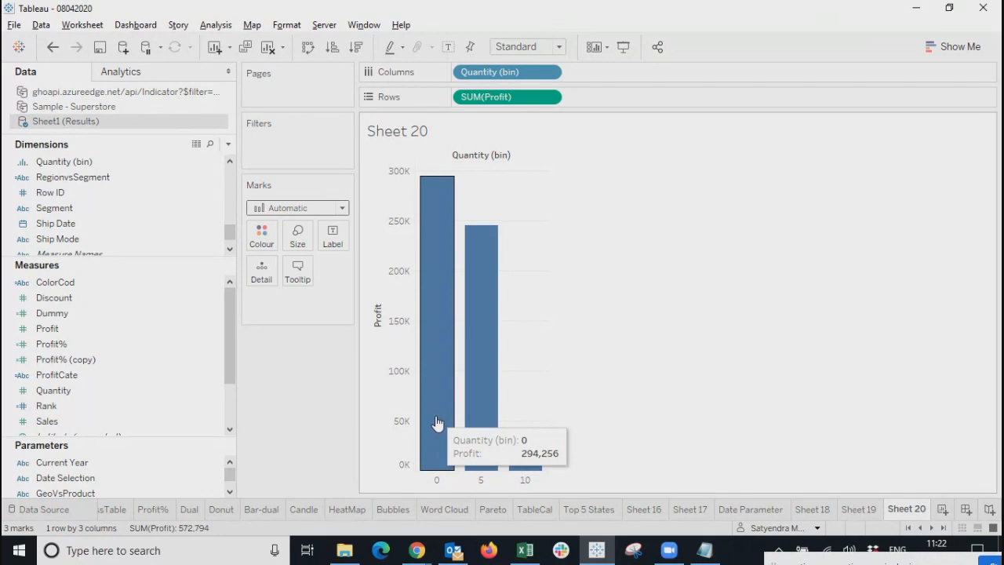
mouse_move(483, 404)
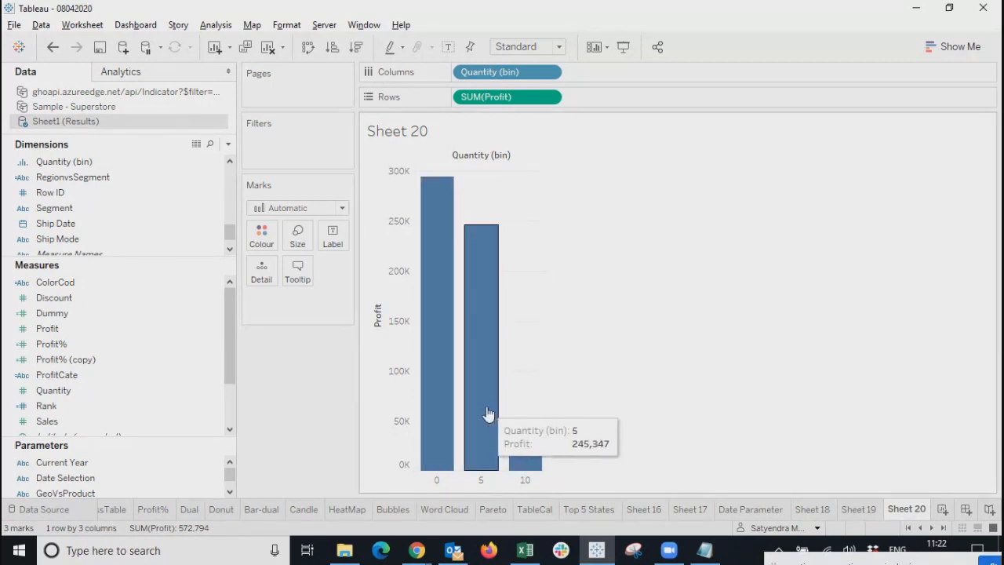
mouse_move(475, 448)
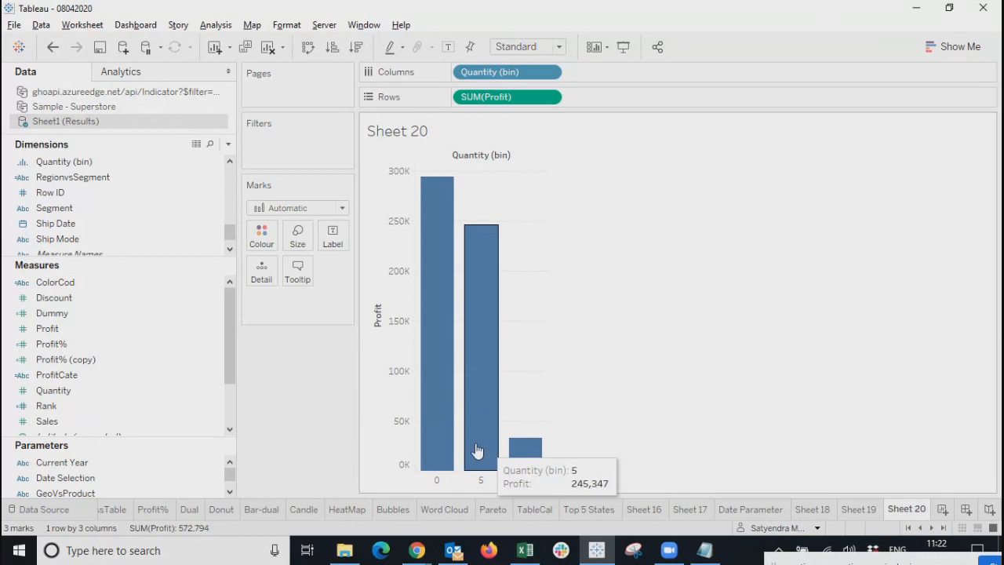
left_click(549, 96)
left_click(495, 372)
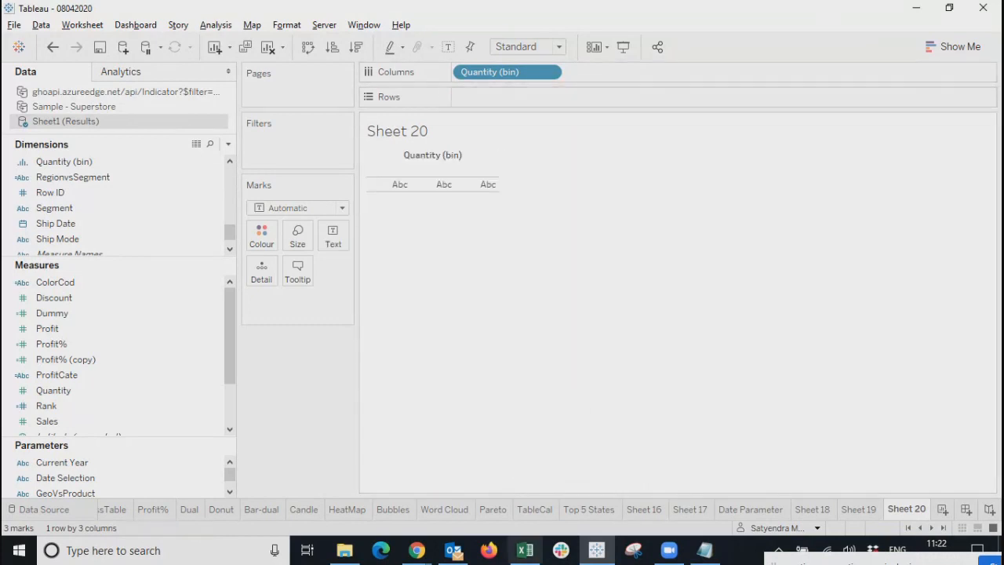
left_click_drag(54, 389, 504, 97)
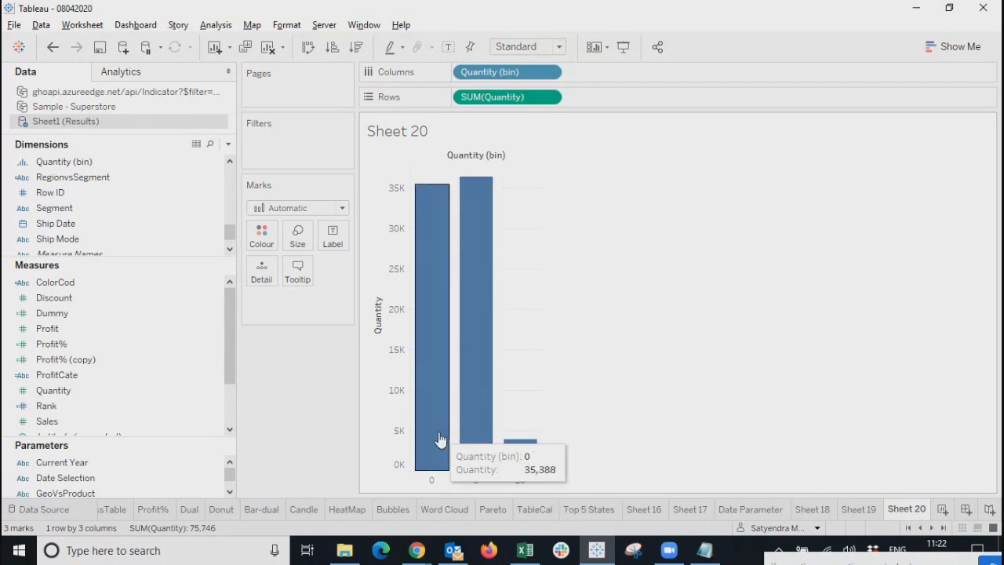
Turn on mark labels so the Quantity bars show 35,388, 36,404 and 3,954.
left_click(344, 243)
left_click(365, 270)
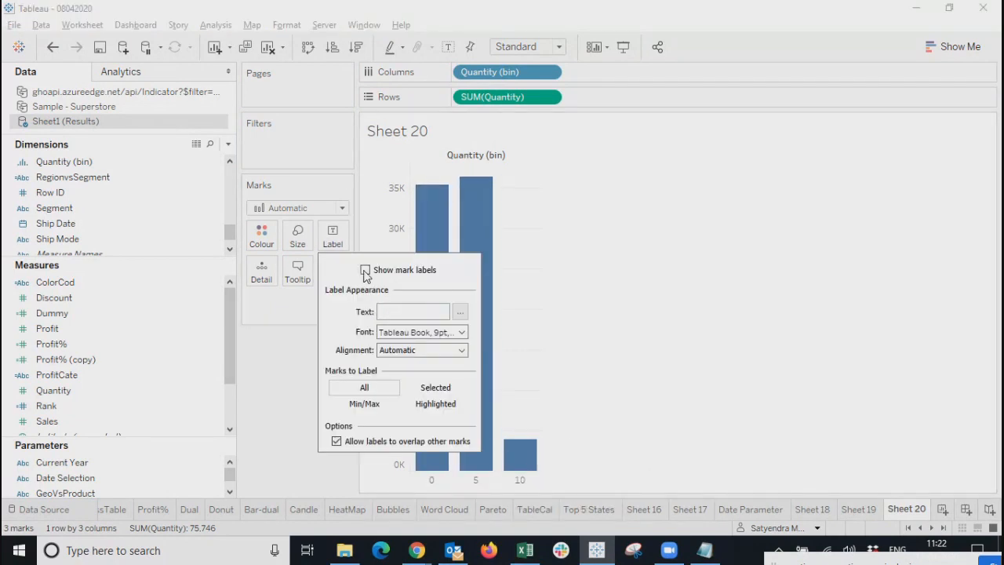
left_click(700, 365)
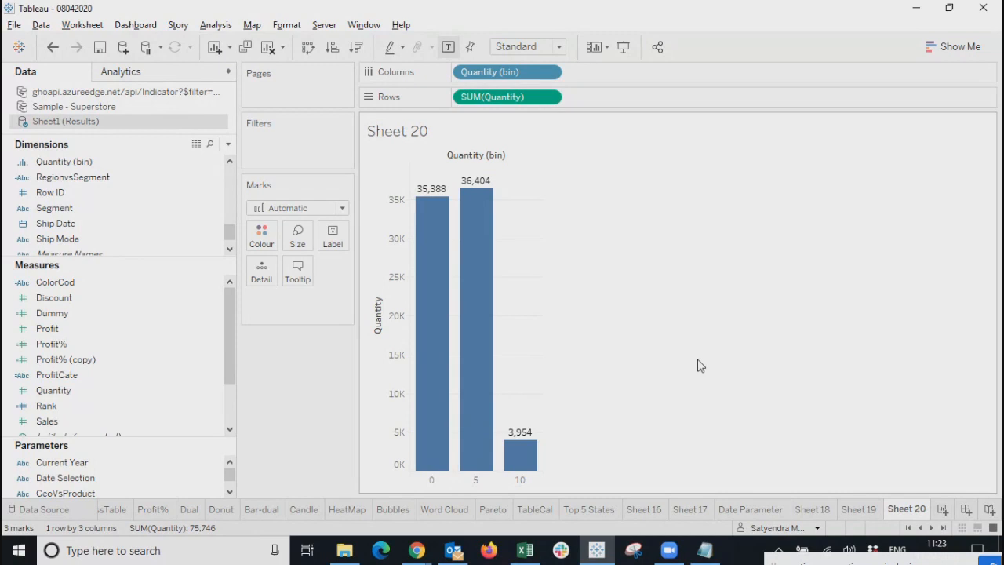
mouse_move(473, 316)
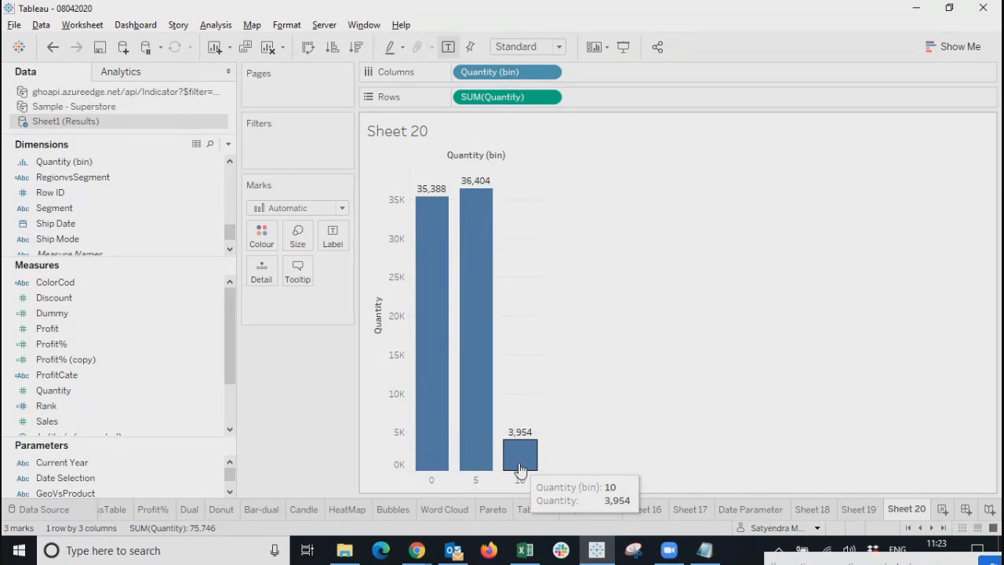
right_click(113, 166)
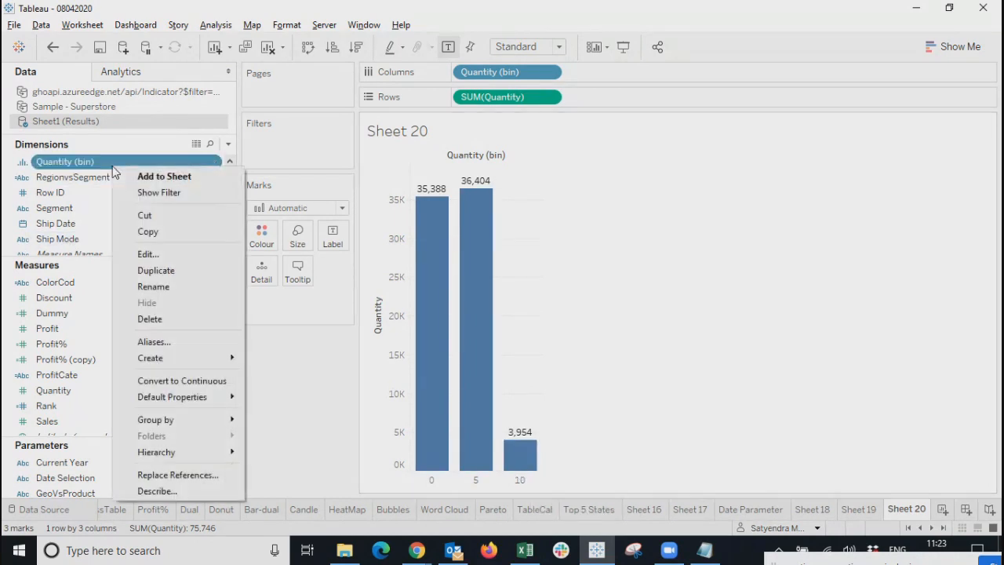
left_click(148, 255)
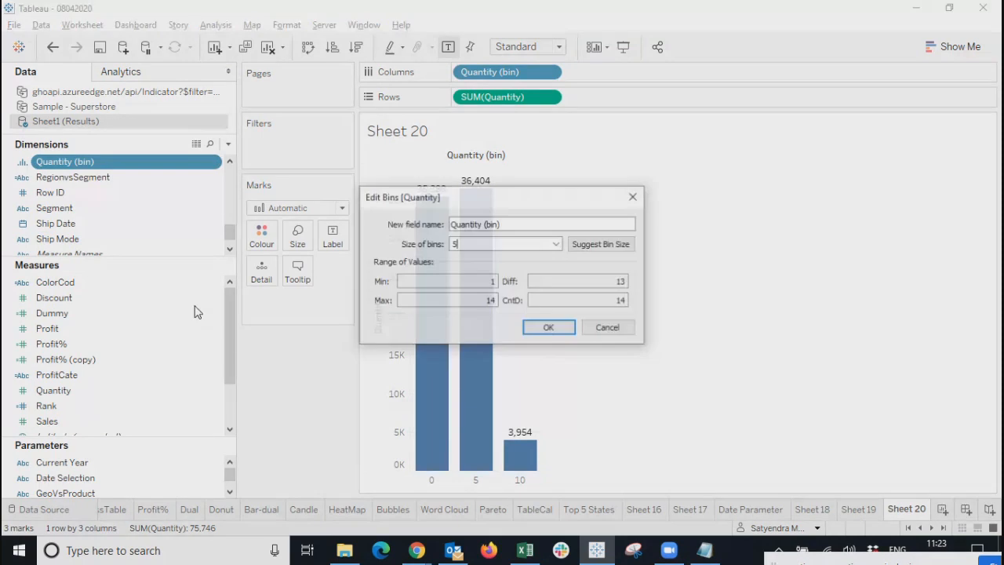
key("BackSpace")
type("3")
left_click_drag(544, 199, 829, 167)
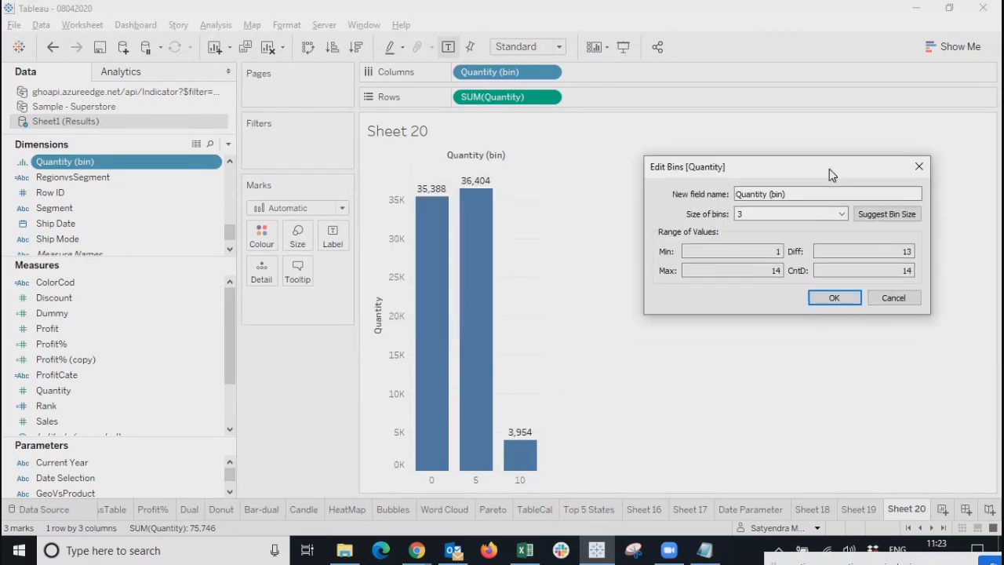
left_click(843, 300)
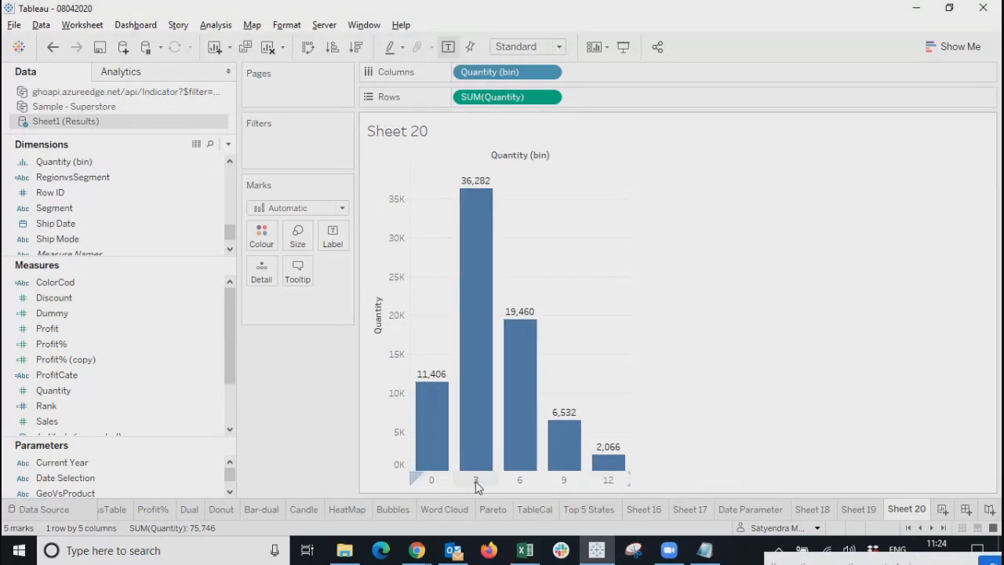
left_click(480, 321)
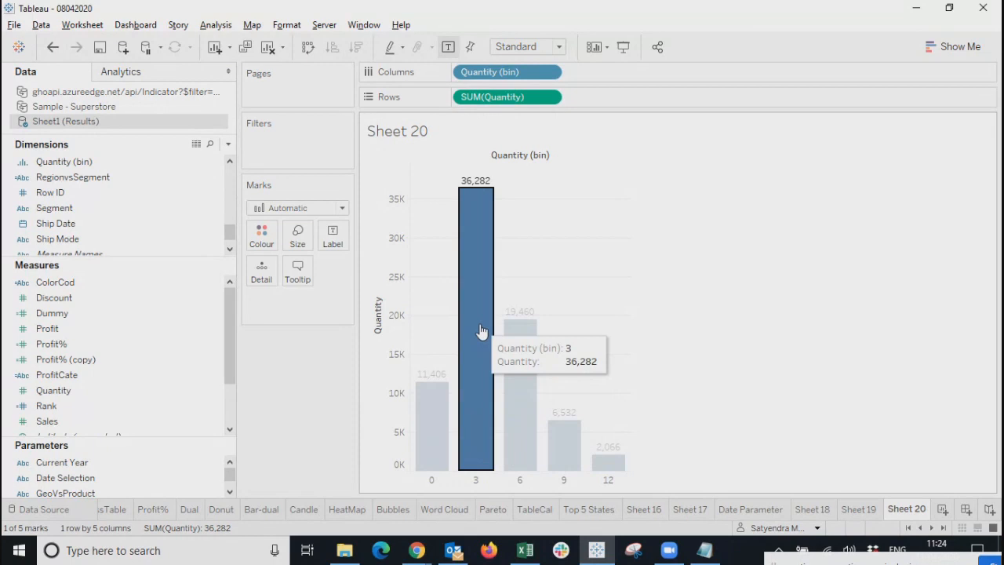
mouse_move(482, 331)
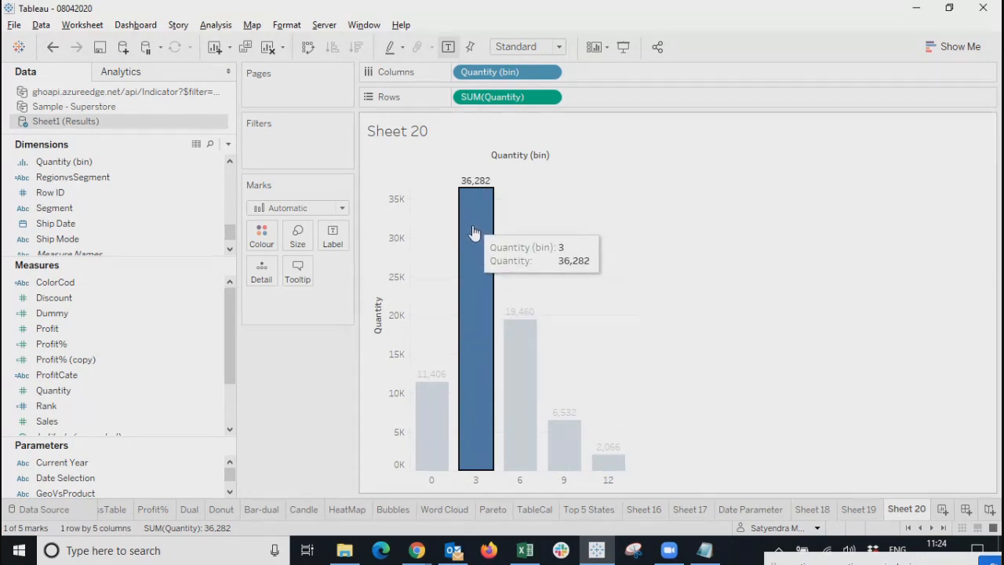
left_click(800, 374)
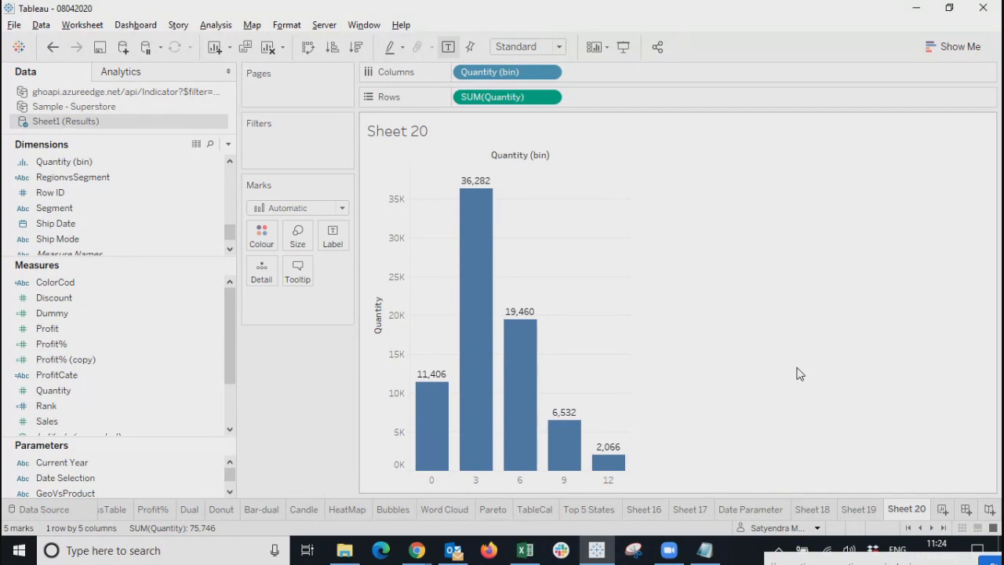
mouse_move(426, 422)
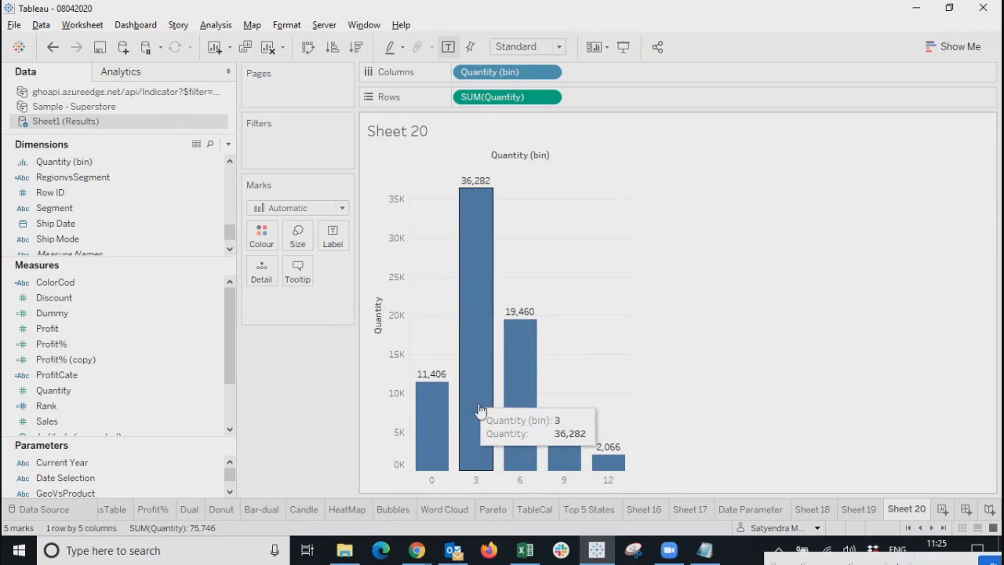
left_click(481, 290)
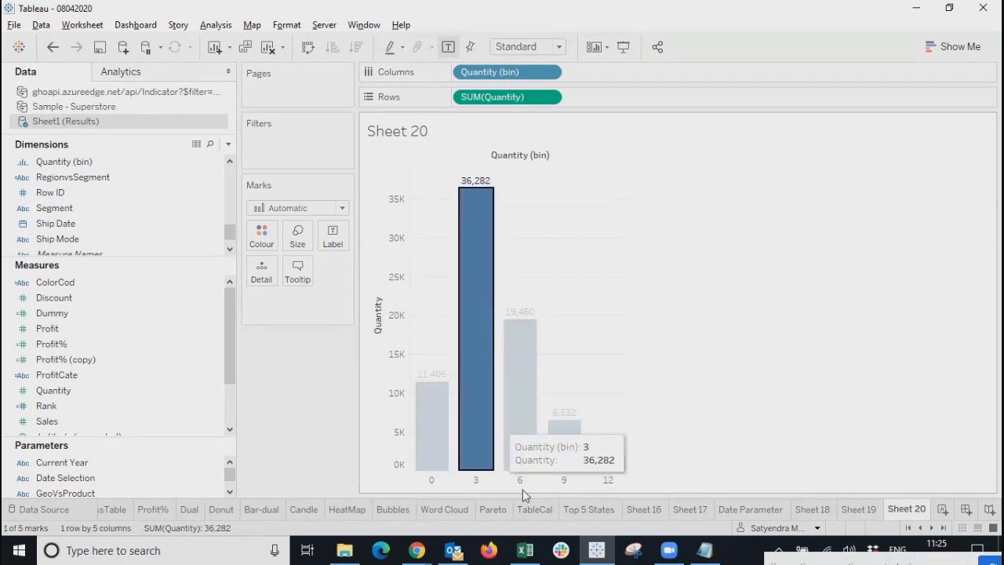
left_click(514, 398)
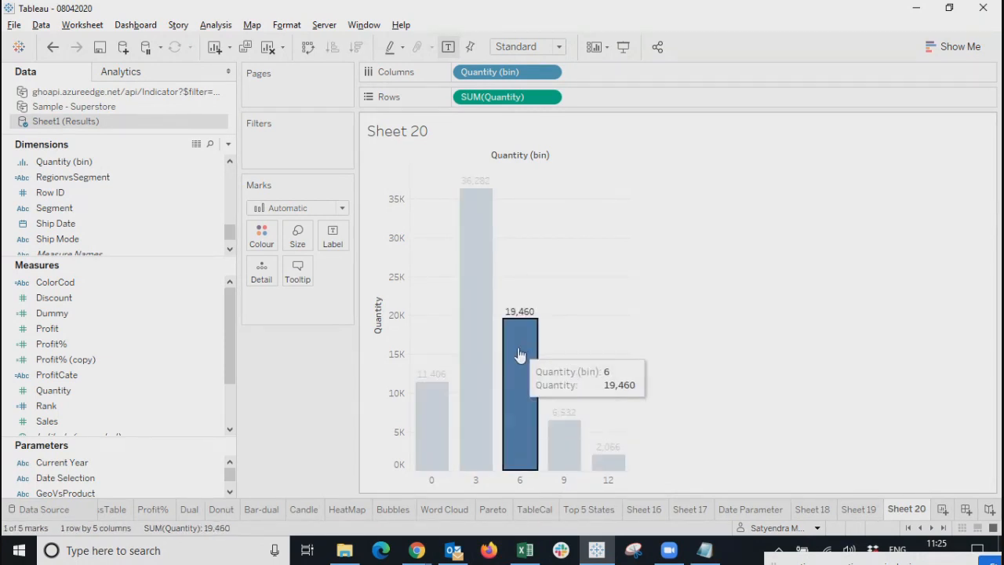
left_click(558, 452)
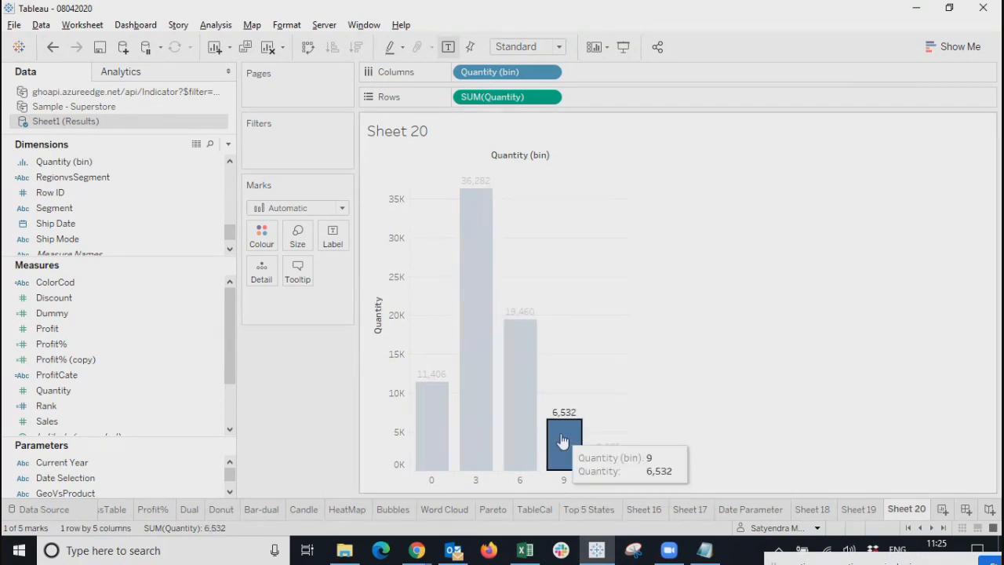
left_click(609, 465)
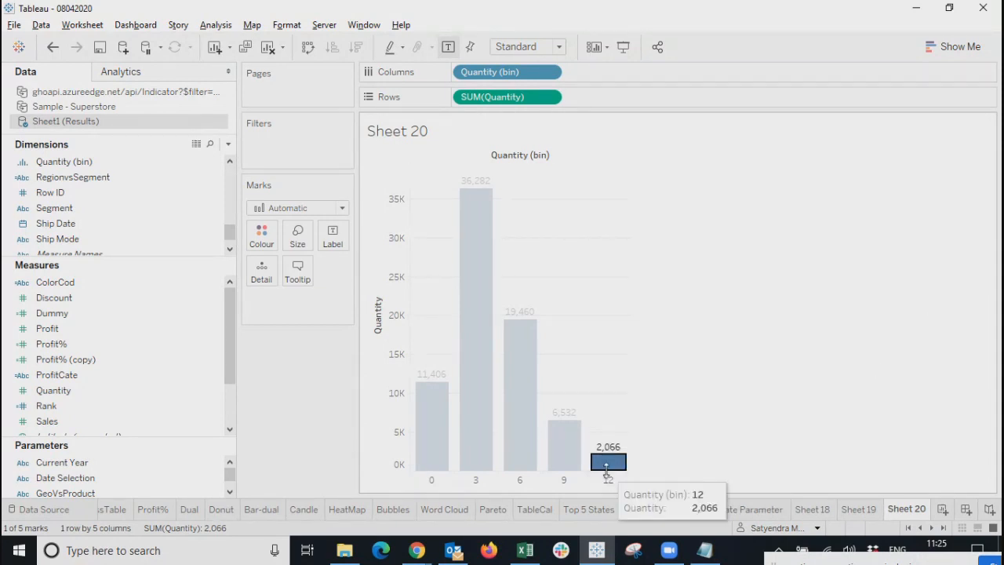
left_click(908, 310)
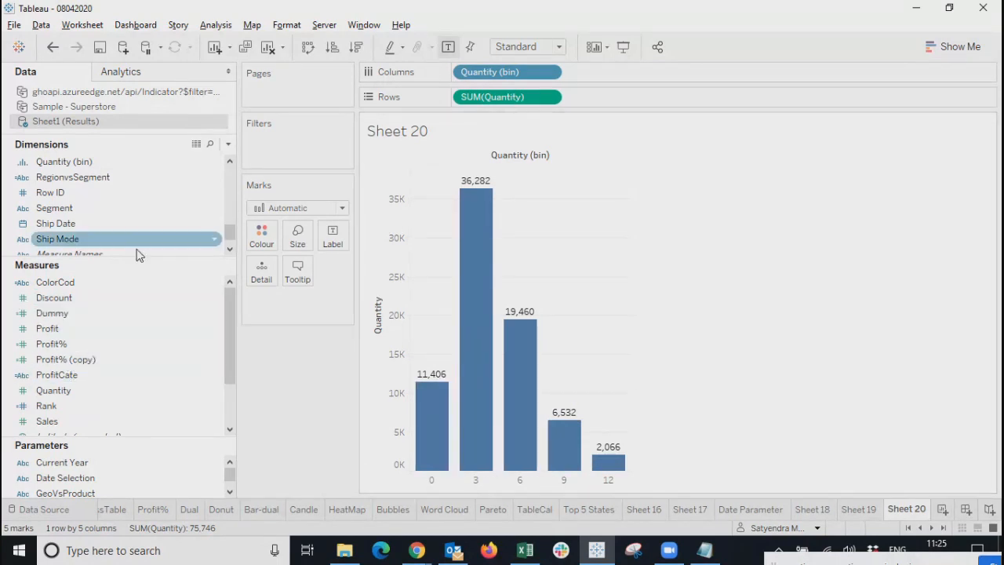
Add Profit as a line on a synchronized dual axis with Quantity.
left_click_drag(75, 331, 640, 98)
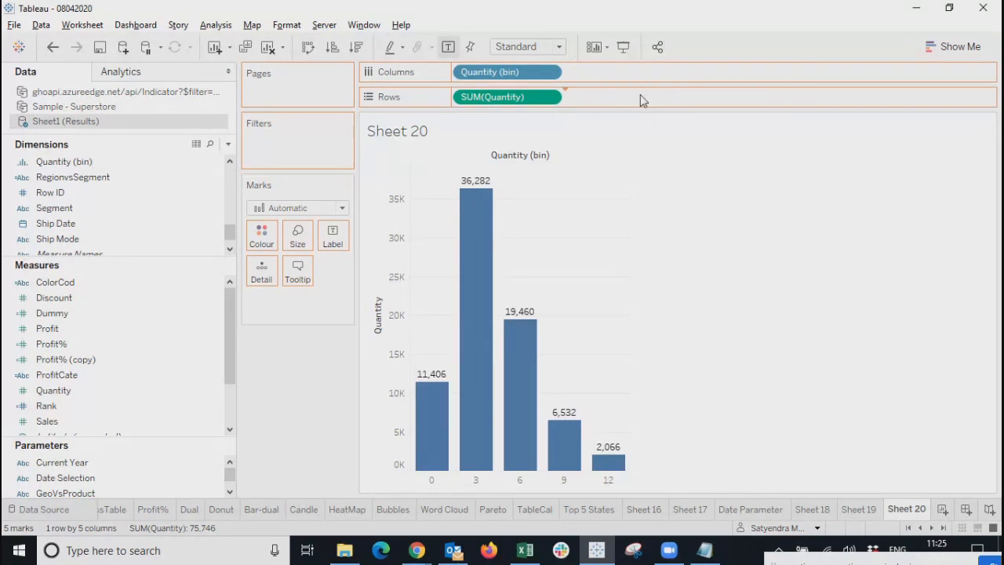
right_click(381, 411)
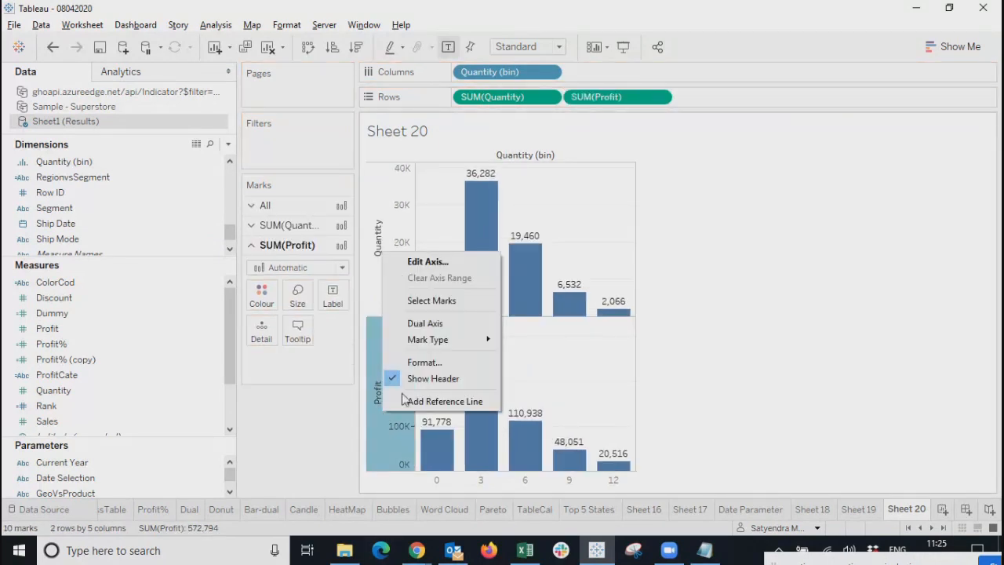
left_click(287, 268)
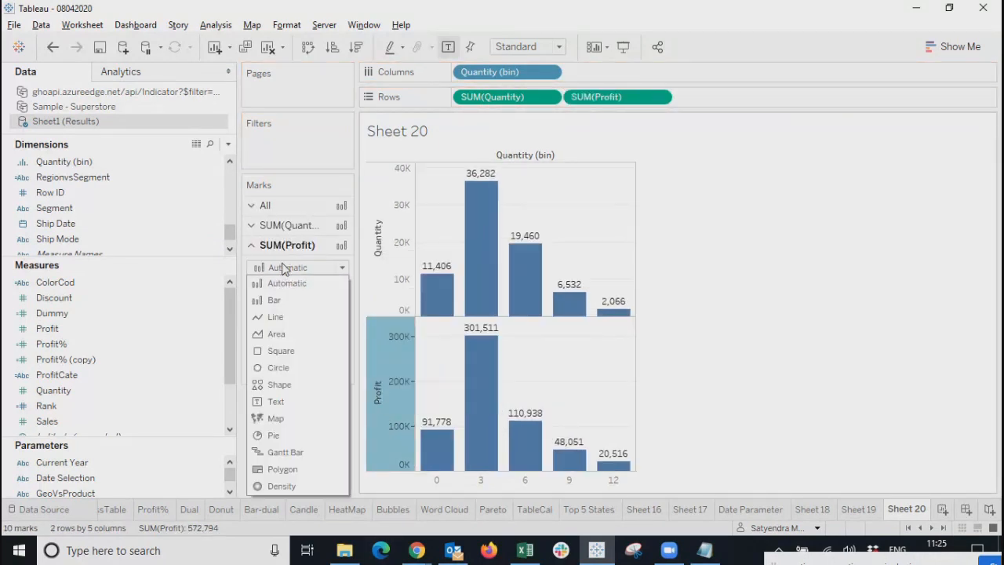
left_click(275, 314)
right_click(393, 386)
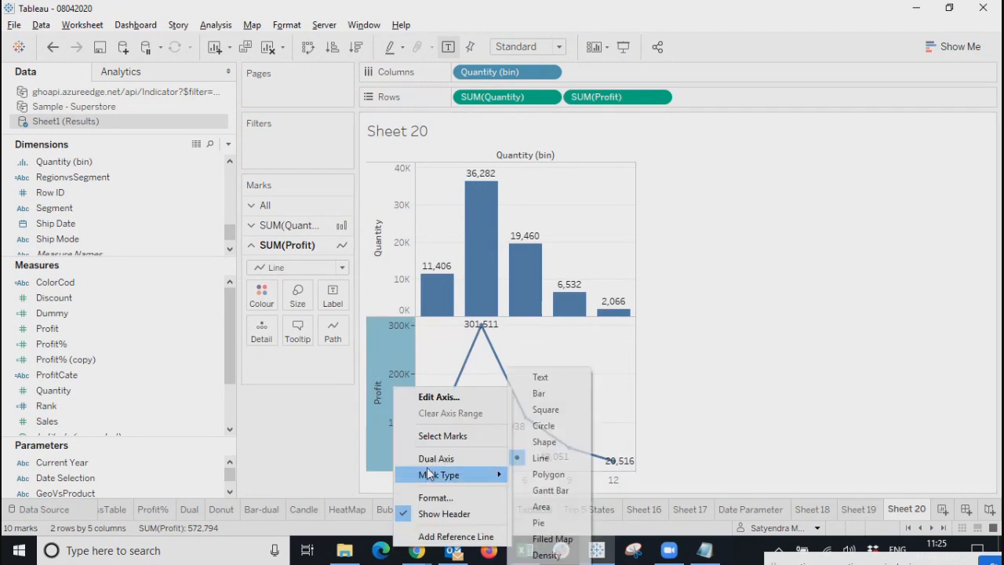
left_click(426, 457)
right_click(656, 225)
left_click(690, 313)
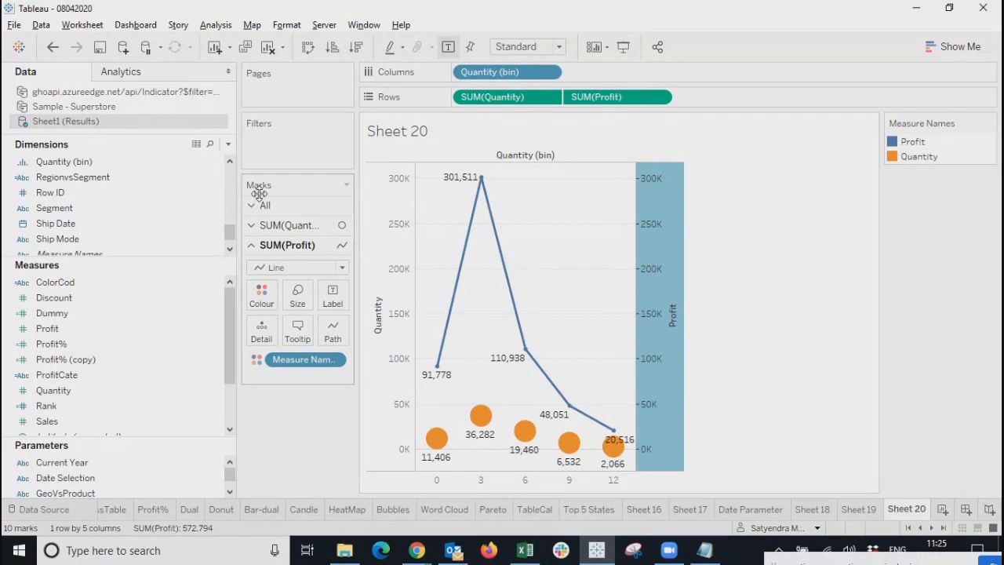
Switch the Quantity marks to bars.
left_click(293, 225)
left_click(297, 247)
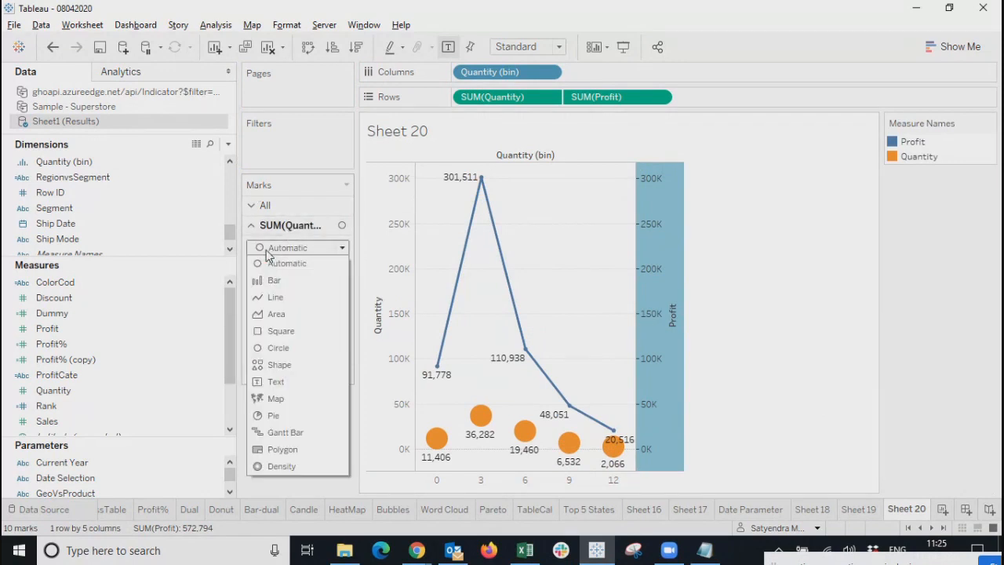
left_click(271, 280)
left_click(298, 374)
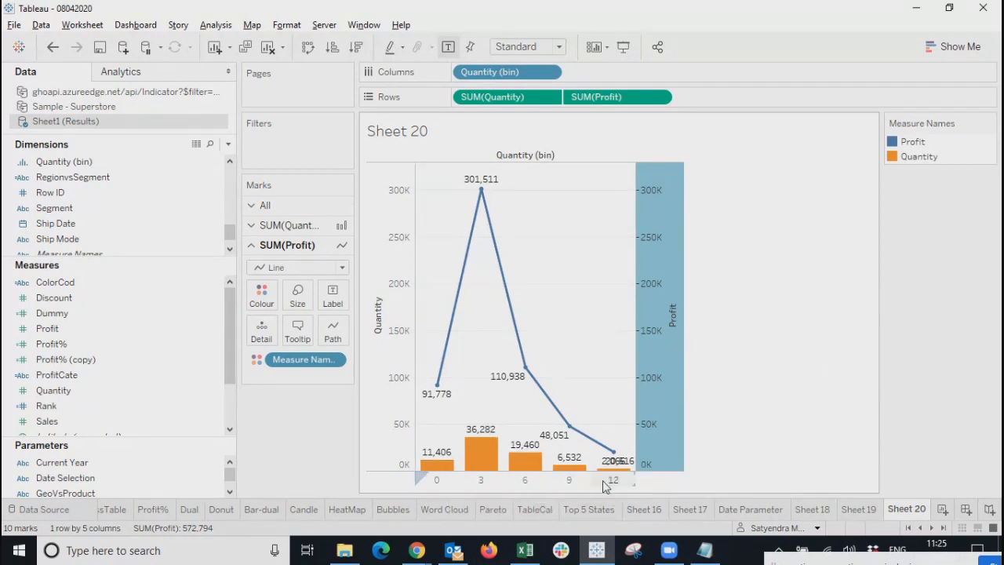
Test selecting the bin 3 Quantity bar, clear it, and create a new blank dashboard.
left_click(835, 328)
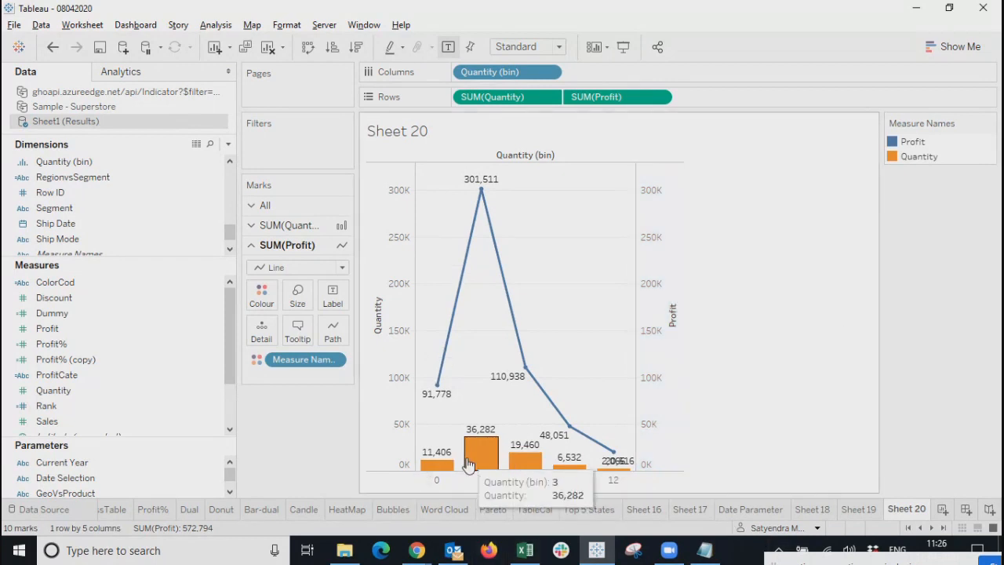
left_click(482, 447)
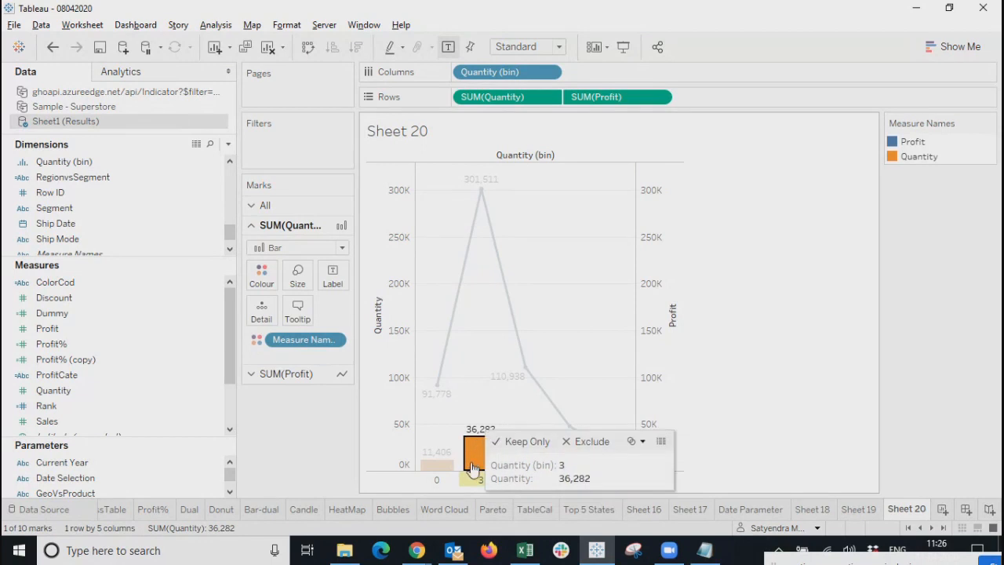
mouse_move(480, 193)
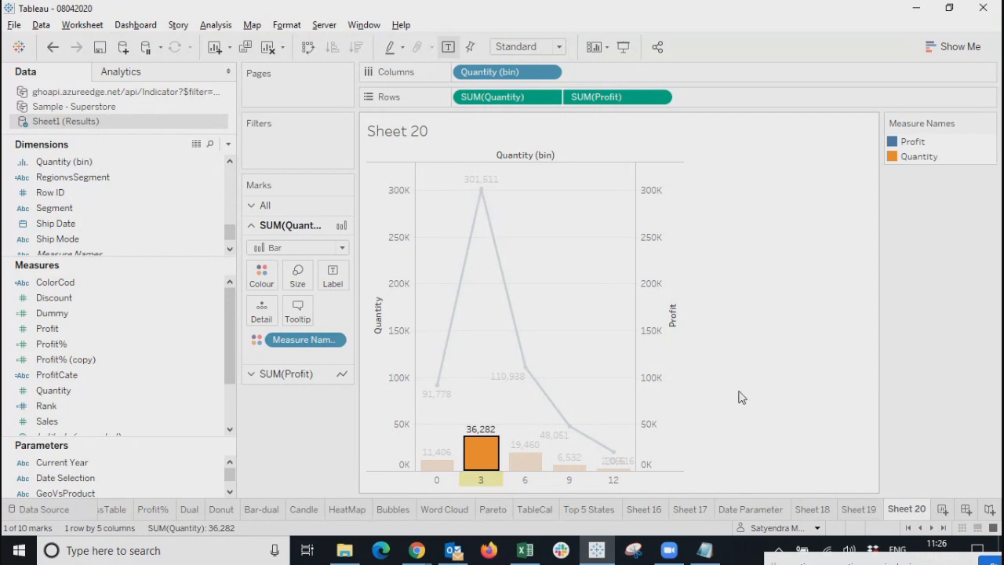
left_click(824, 406)
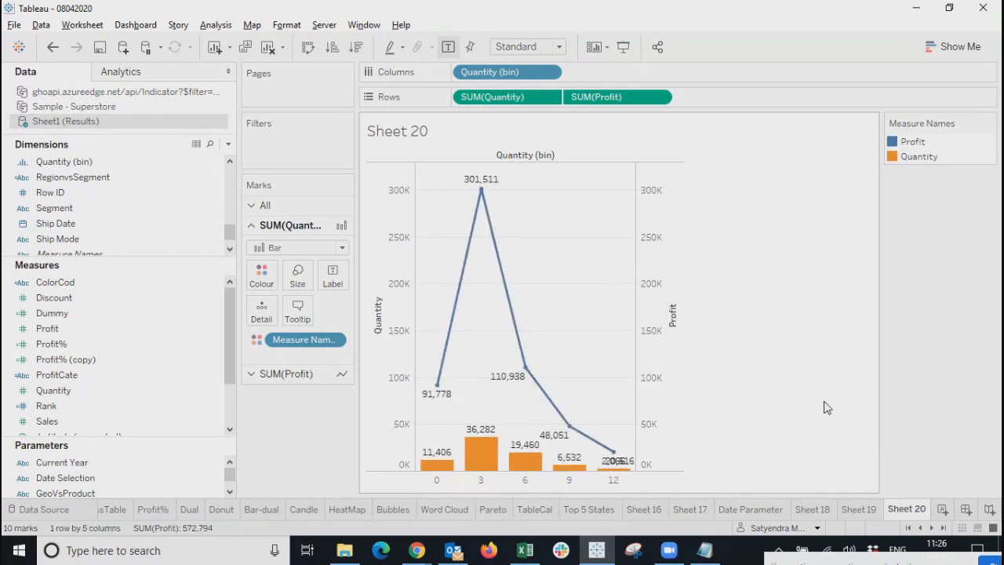
mouse_move(615, 472)
left_click(967, 511)
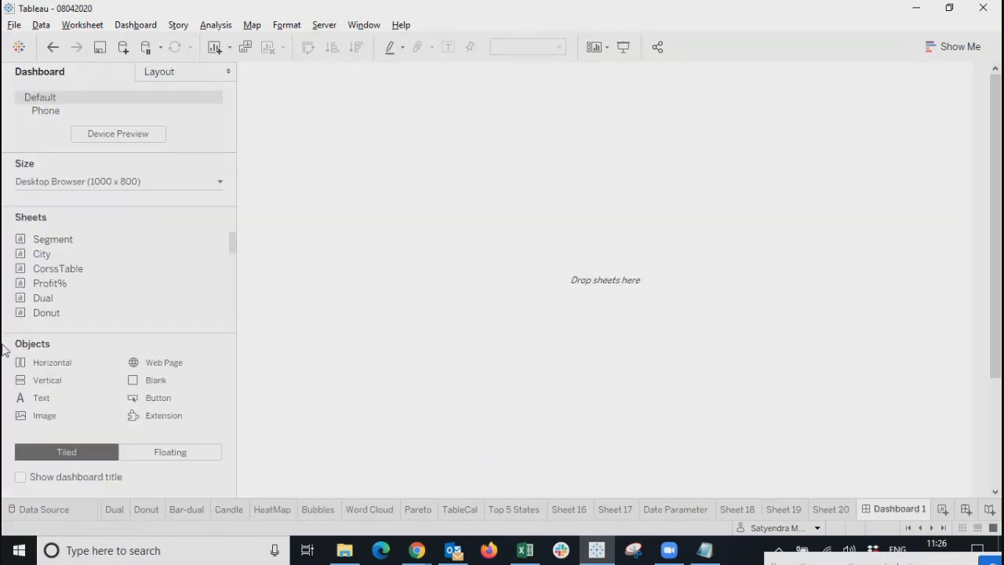
Place Sheet 20 onto Dashboard 1.
scroll(61, 297, "down", 5)
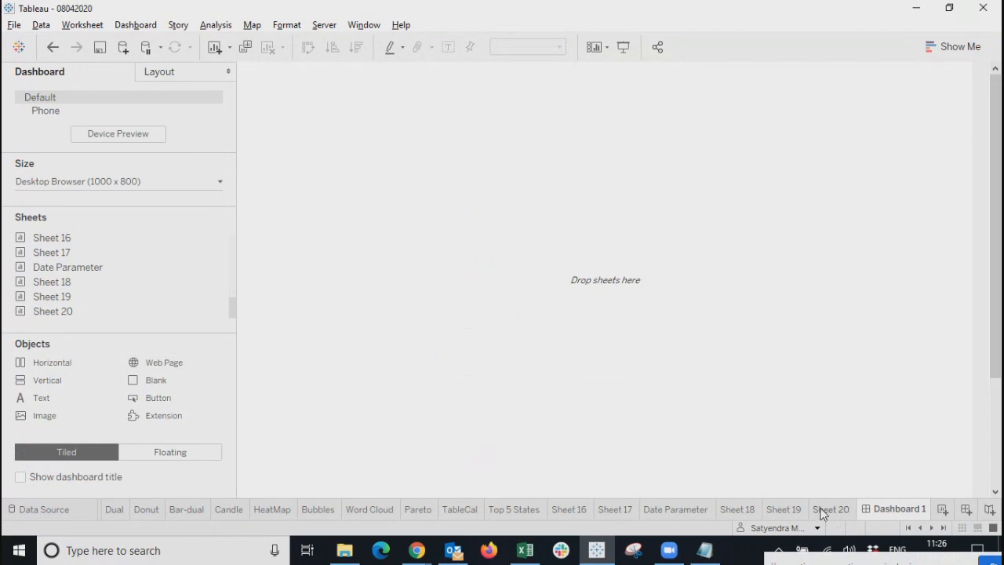
left_click(835, 514)
left_click(893, 519)
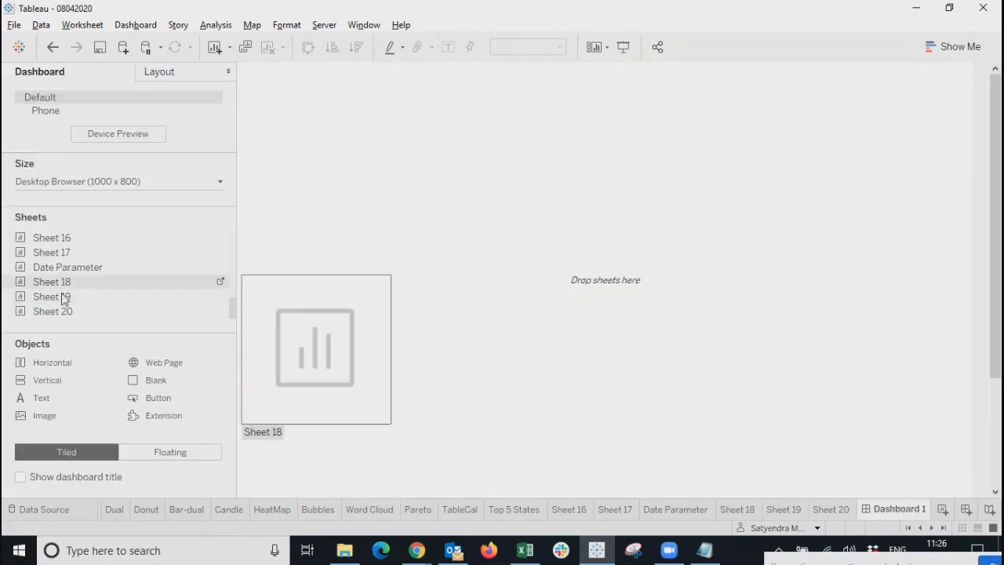
left_click_drag(62, 312, 329, 162)
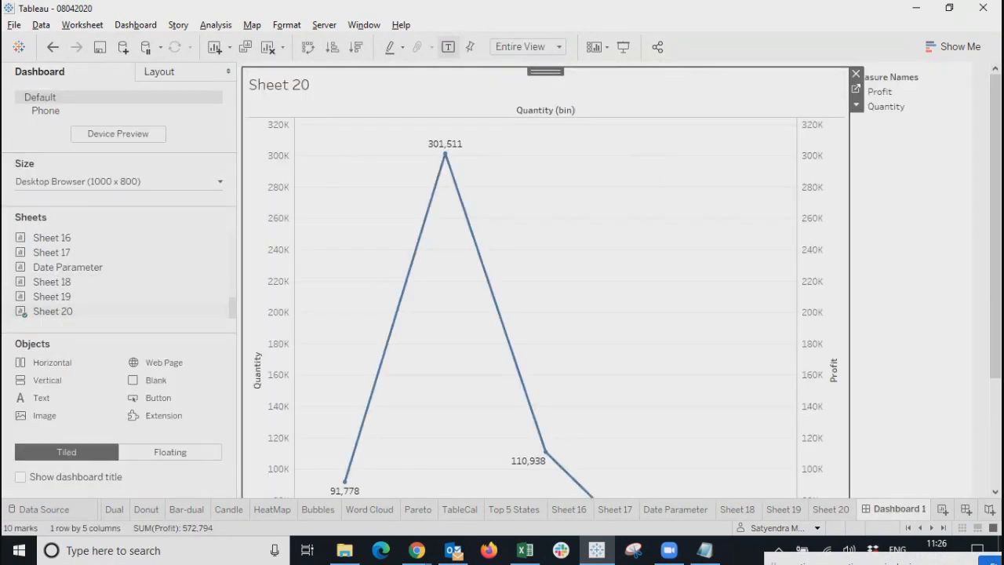
Browse the Date Parameter, Top 5 States, Pareto, Bubbles, Candle and other sheets, then return to Dashboard 1.
left_click(677, 511)
left_click(506, 514)
left_click(441, 514)
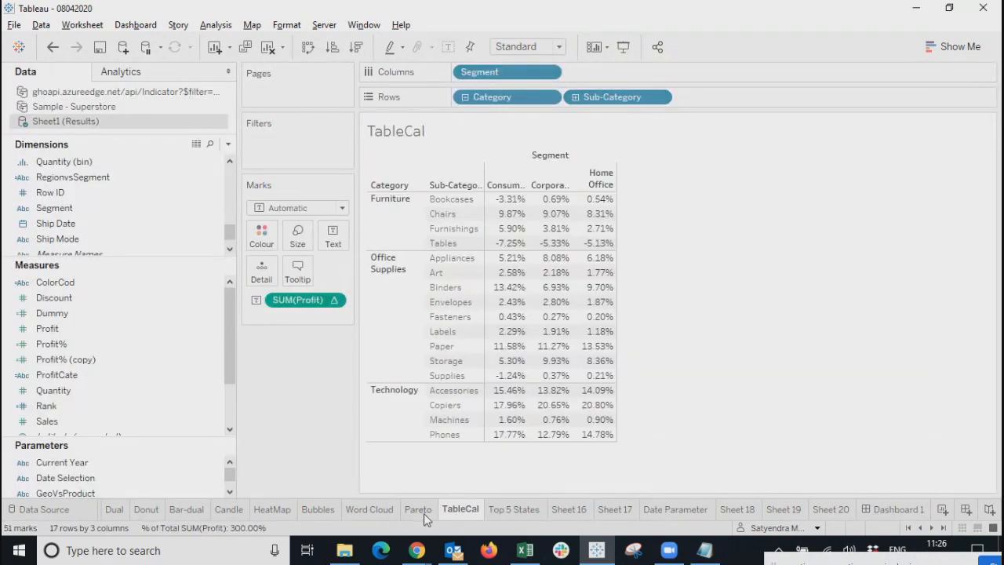
left_click(421, 514)
left_click(377, 512)
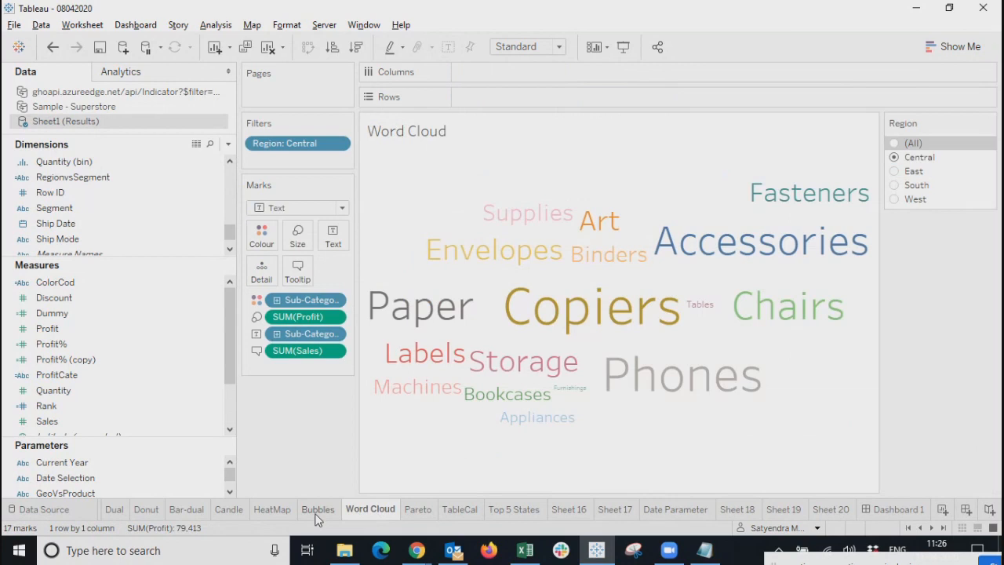
left_click(318, 514)
left_click(271, 511)
left_click(228, 512)
left_click(188, 512)
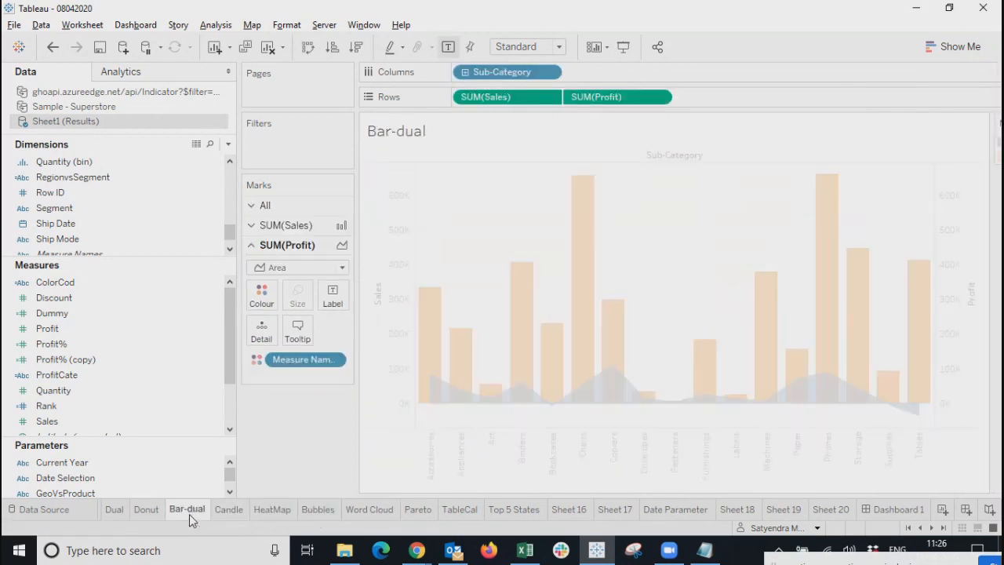
left_click(585, 512)
left_click(615, 512)
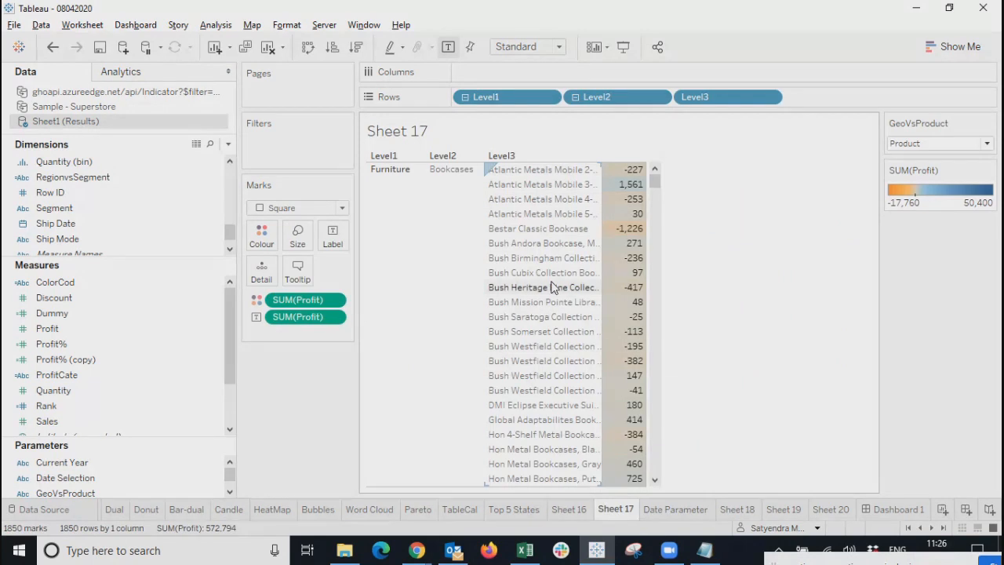
left_click(899, 509)
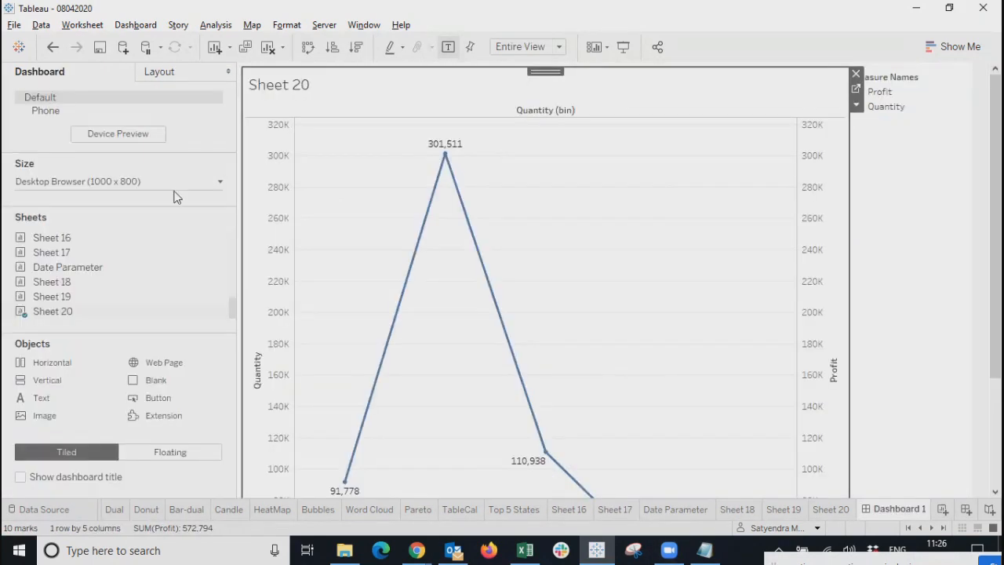
Add Sheet 17 to the dashboard's right half, drop Level2 and Level1, and widen Level3.
mouse_move(51, 251)
left_mouse_down()
mouse_move(718, 274)
mouse_move(771, 288)
left_mouse_up()
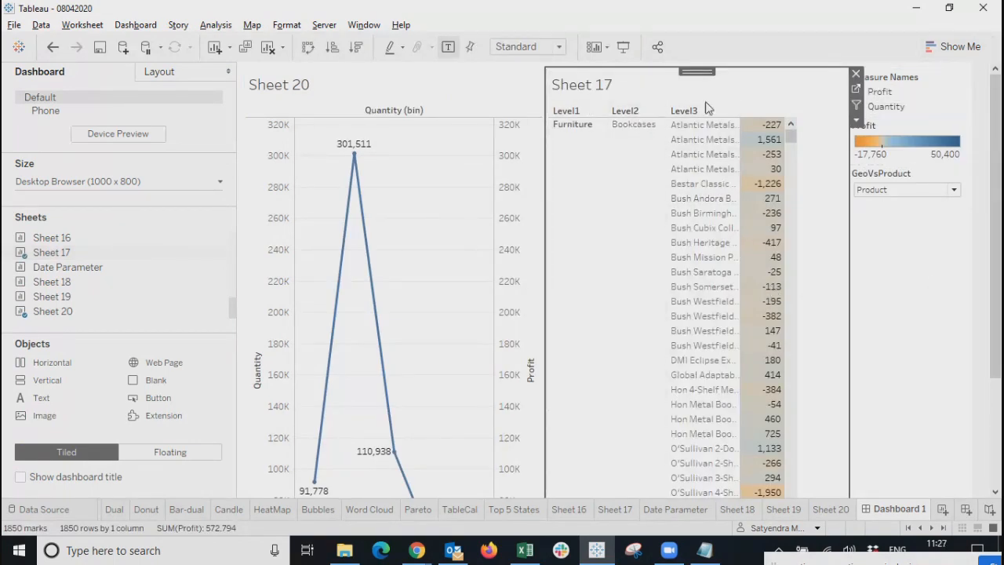
left_click(856, 89)
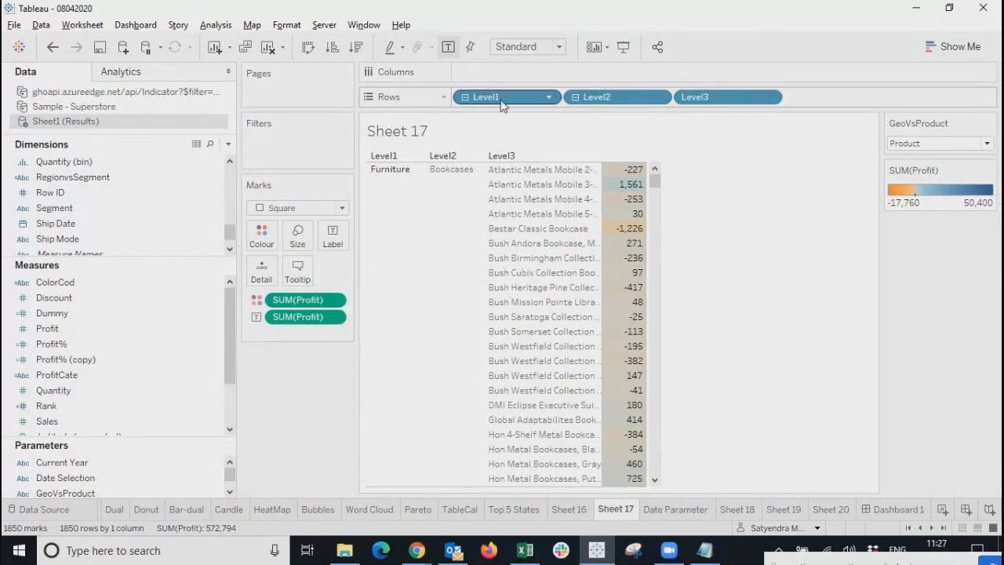
left_click(660, 96)
left_click(604, 375)
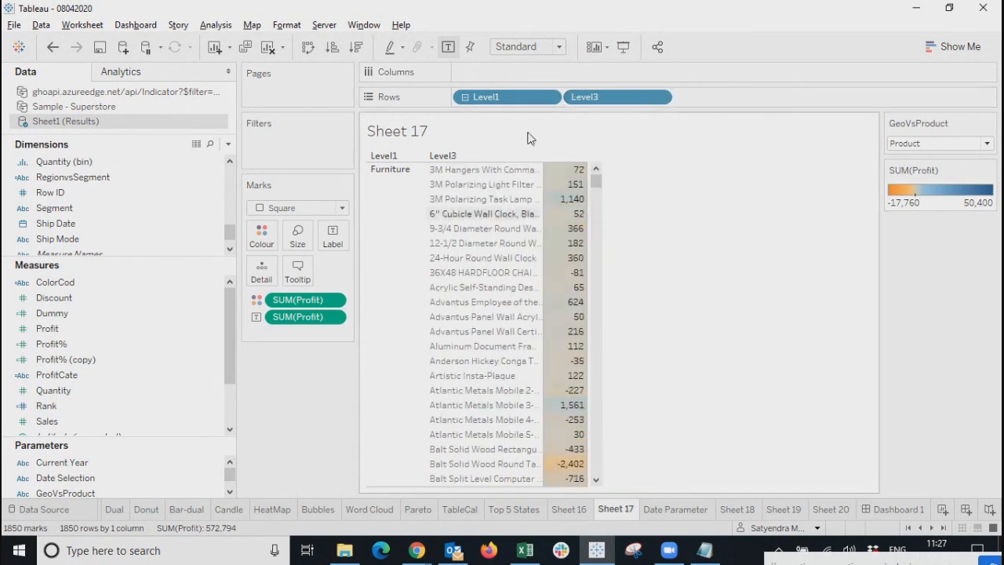
left_click(551, 97)
left_click(521, 374)
left_click_drag(484, 179, 695, 189)
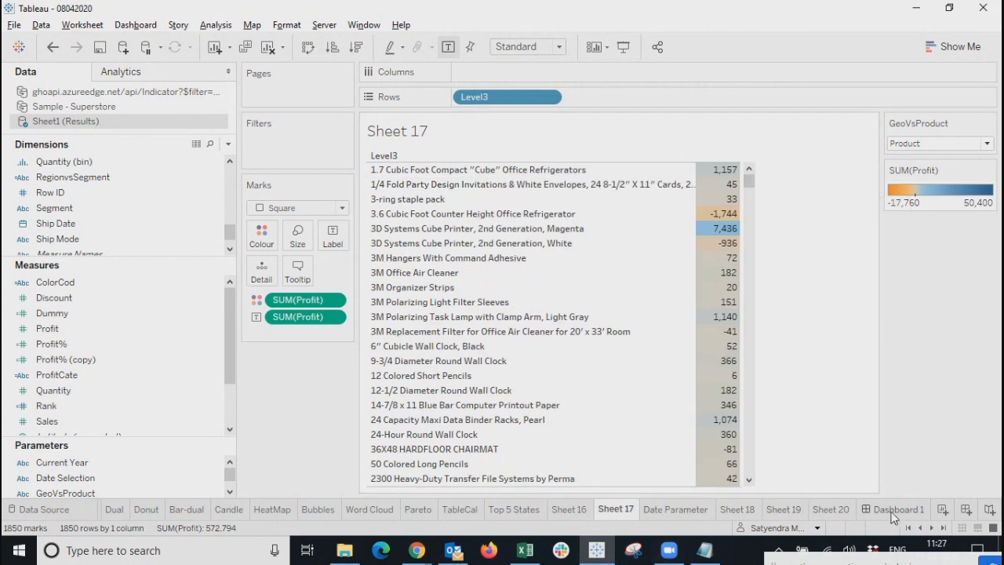
Delete the legend and parameter container from Dashboard 1.
left_click(894, 510)
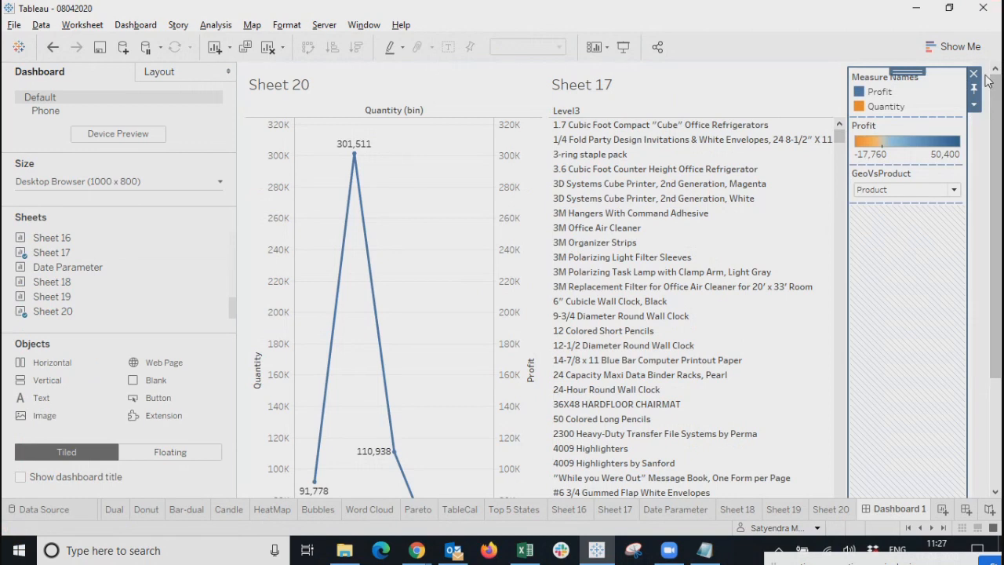
left_click(975, 75)
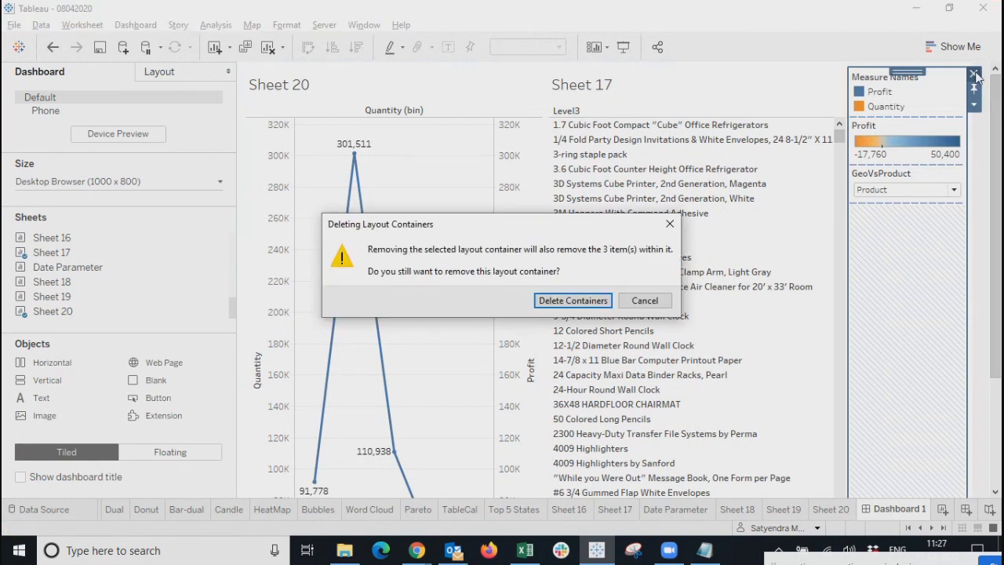
left_click(573, 301)
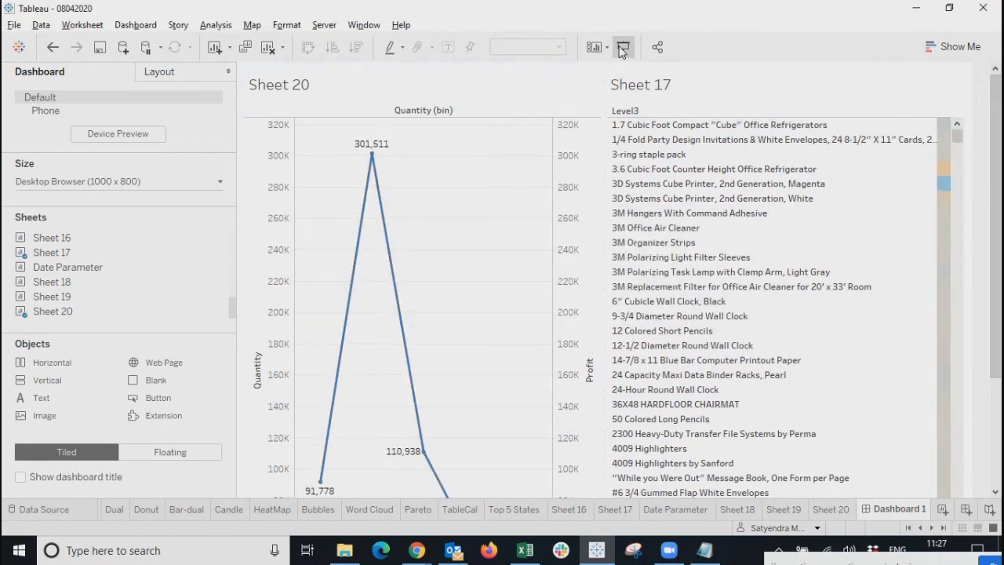
key("super+e")
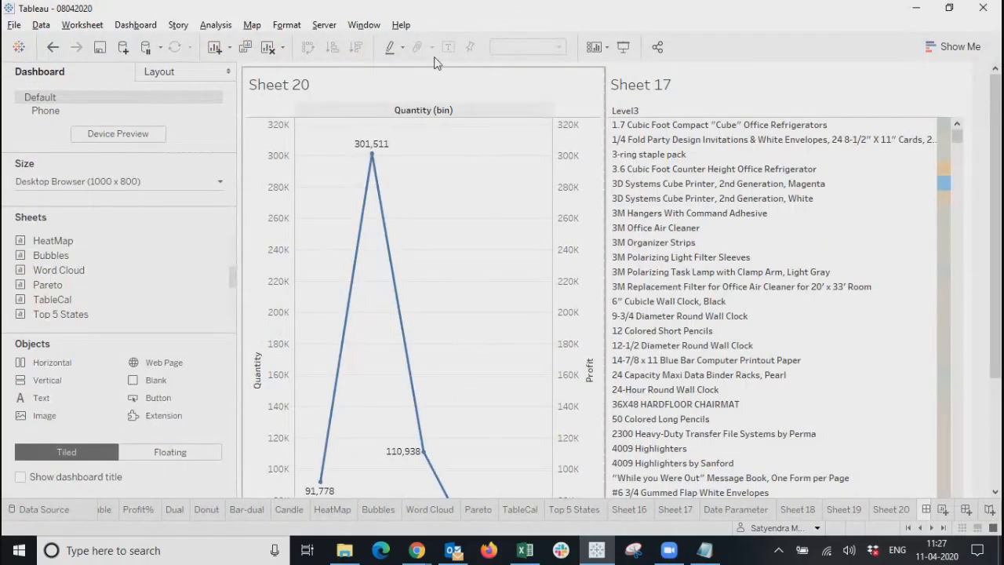
Make Sheet 20 filter the dashboard and switch to presentation mode.
left_click(610, 121)
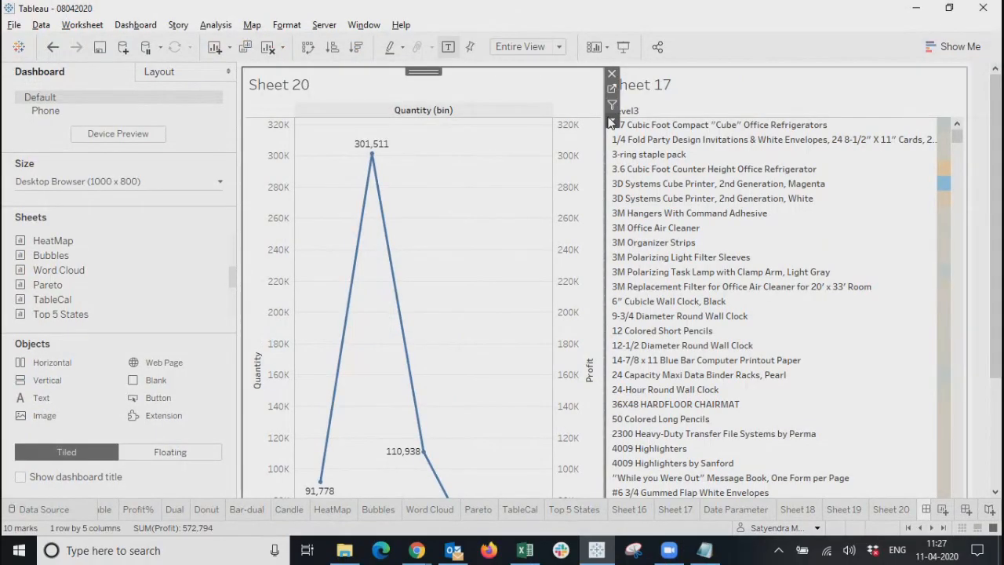
left_click(612, 105)
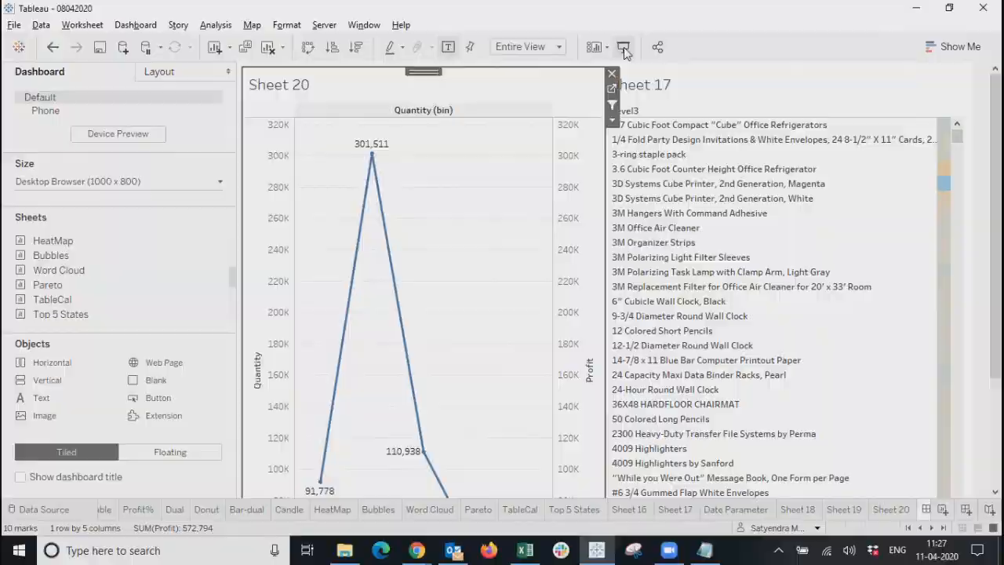
left_click(623, 48)
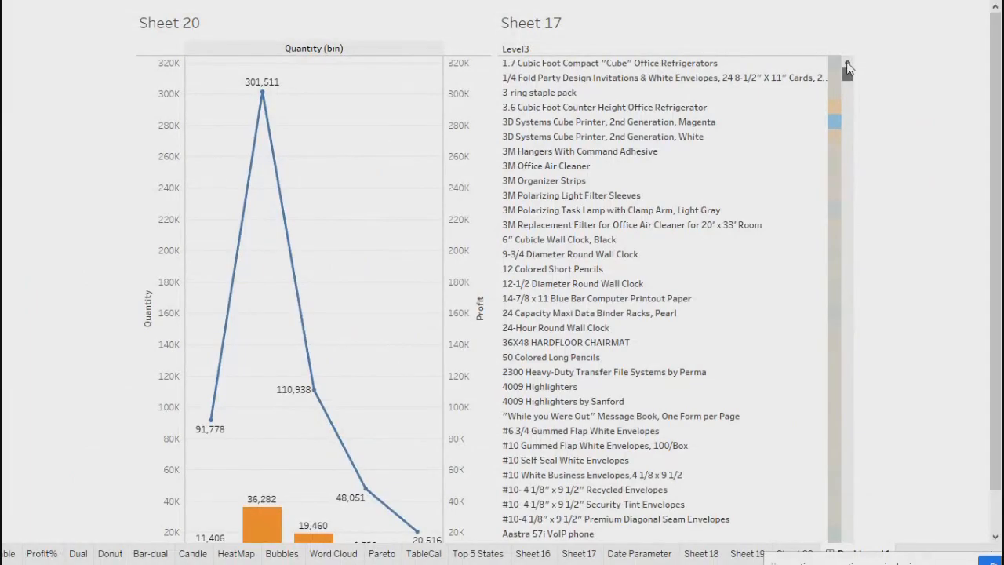
Filter the product list by each Quantity bin bar in turn: 12, 9, 6, 3 and 0.
scroll(343, 440, "down", 1)
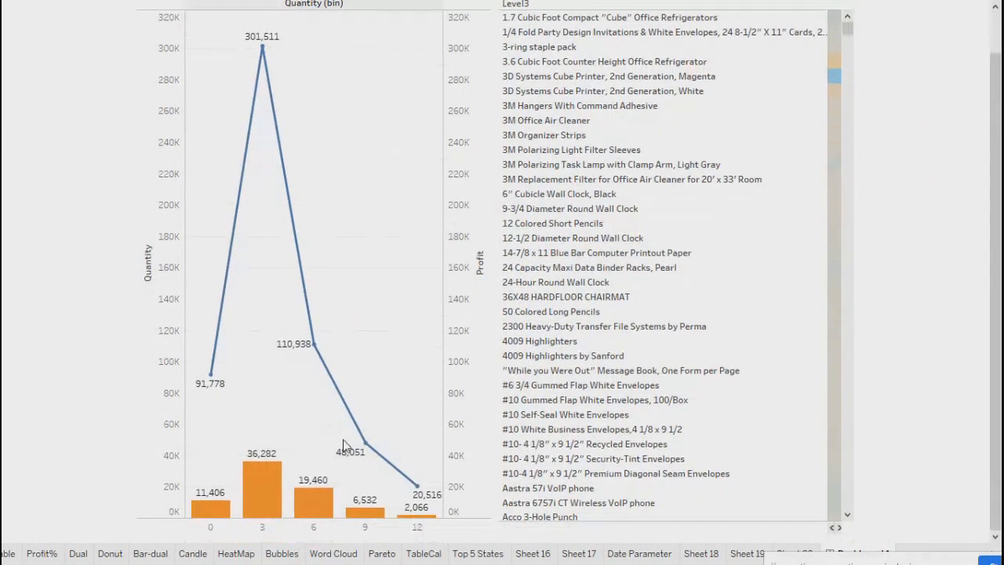
mouse_move(267, 494)
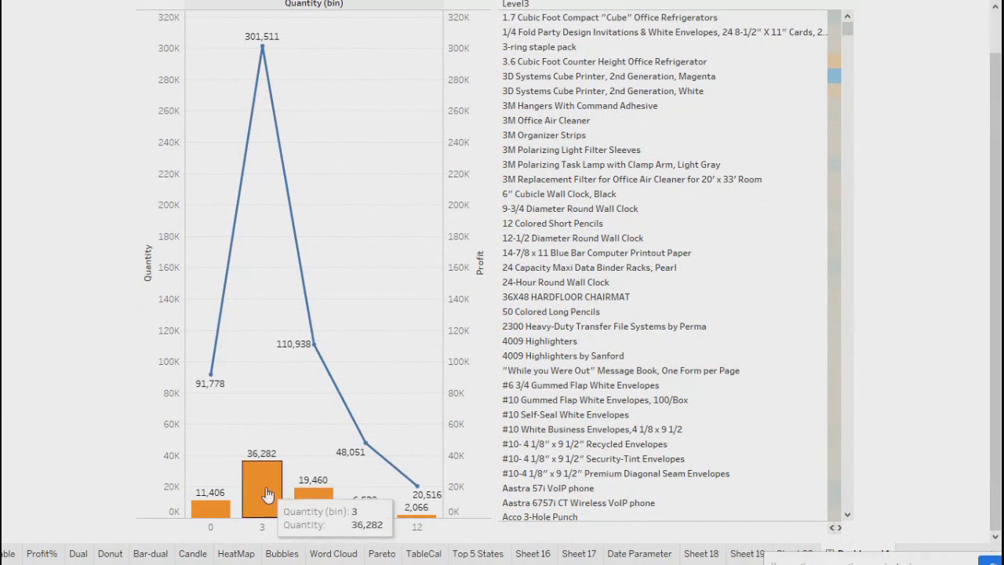
mouse_move(430, 521)
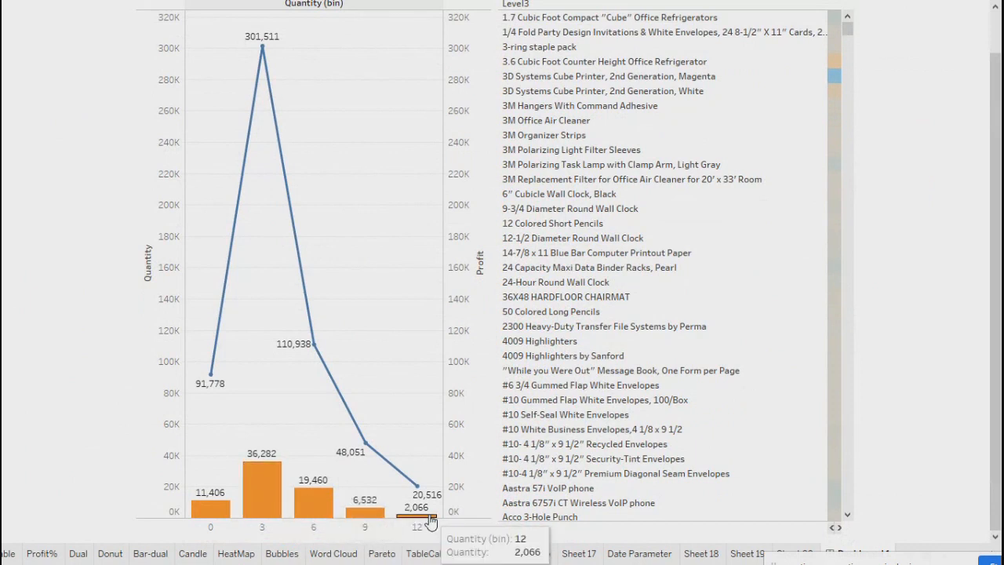
left_click(430, 521)
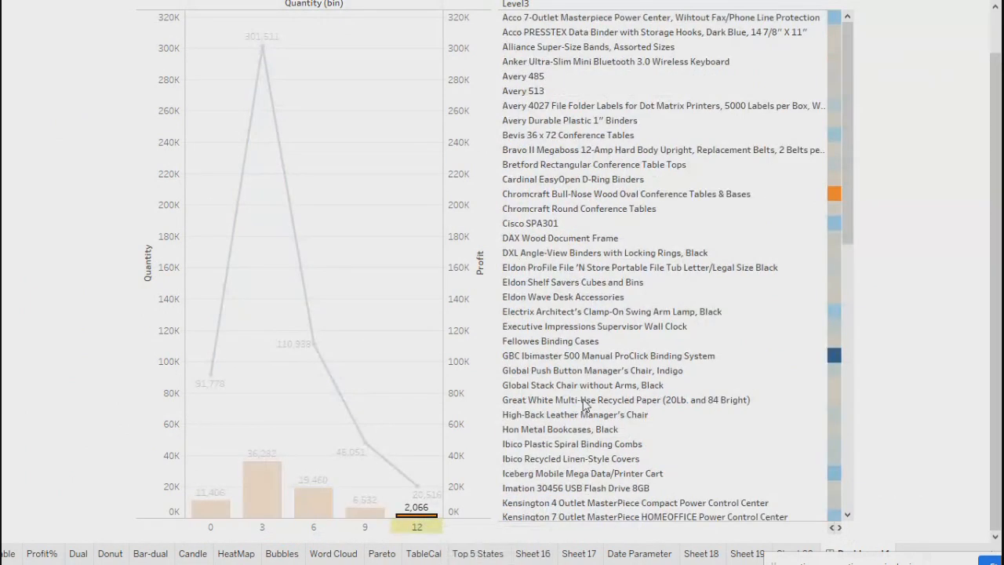
scroll(628, 266, "up", 1)
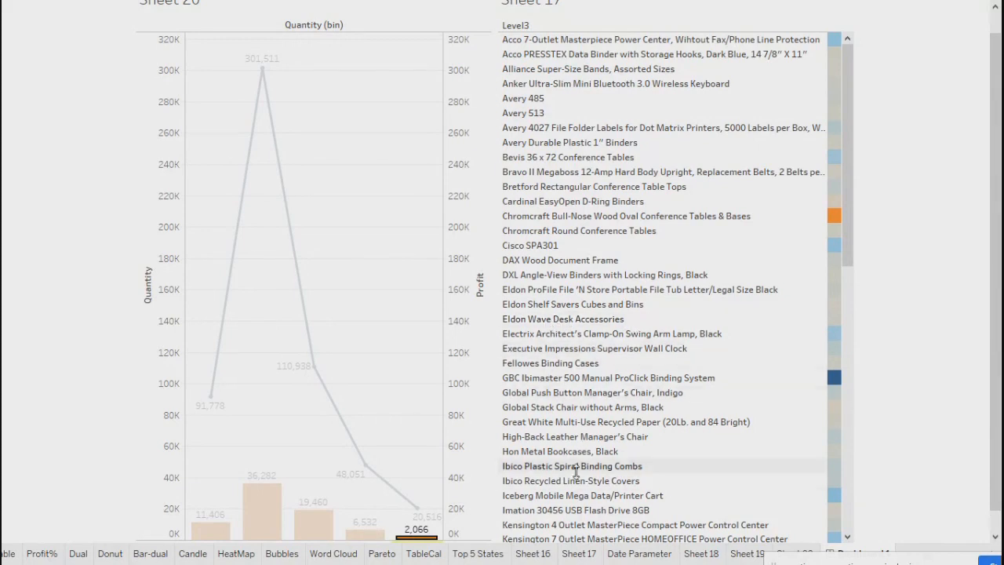
scroll(641, 408, "down", 5)
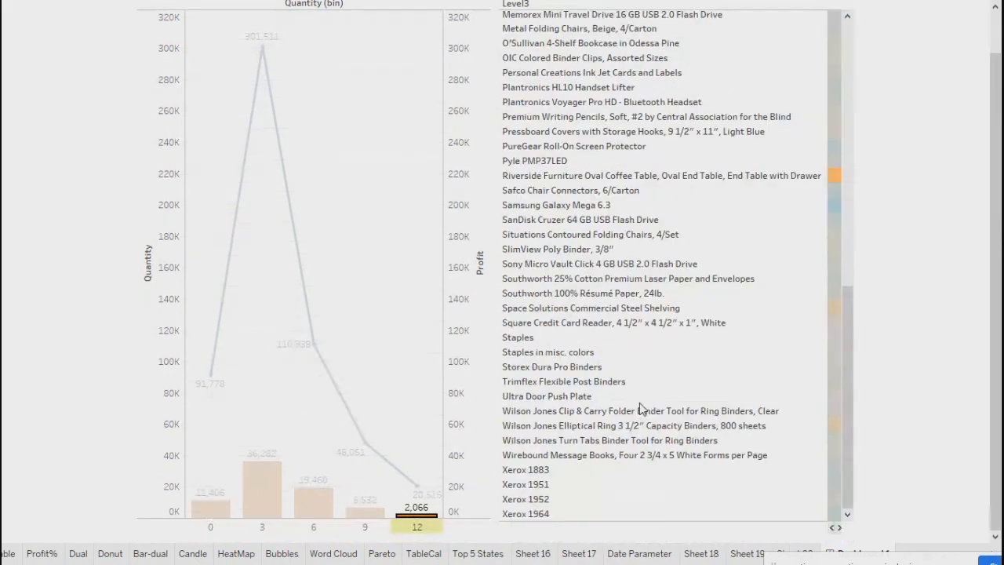
scroll(620, 432, "up", 6)
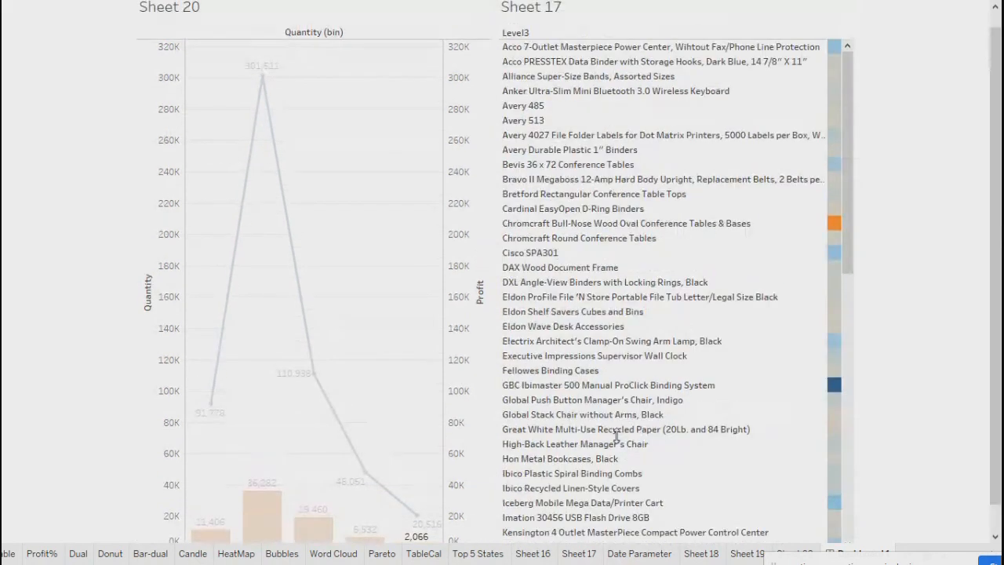
left_click(360, 538)
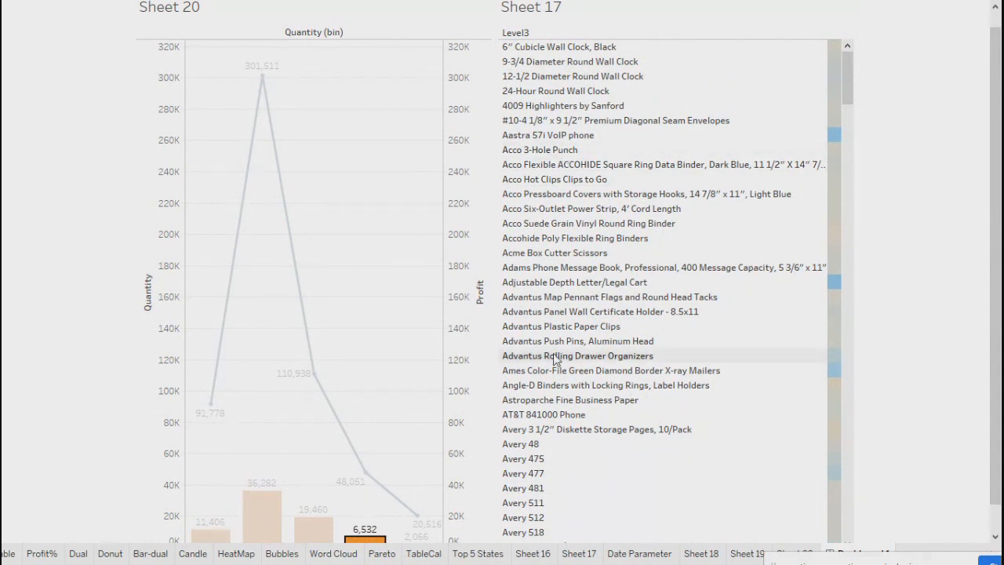
left_click(301, 537)
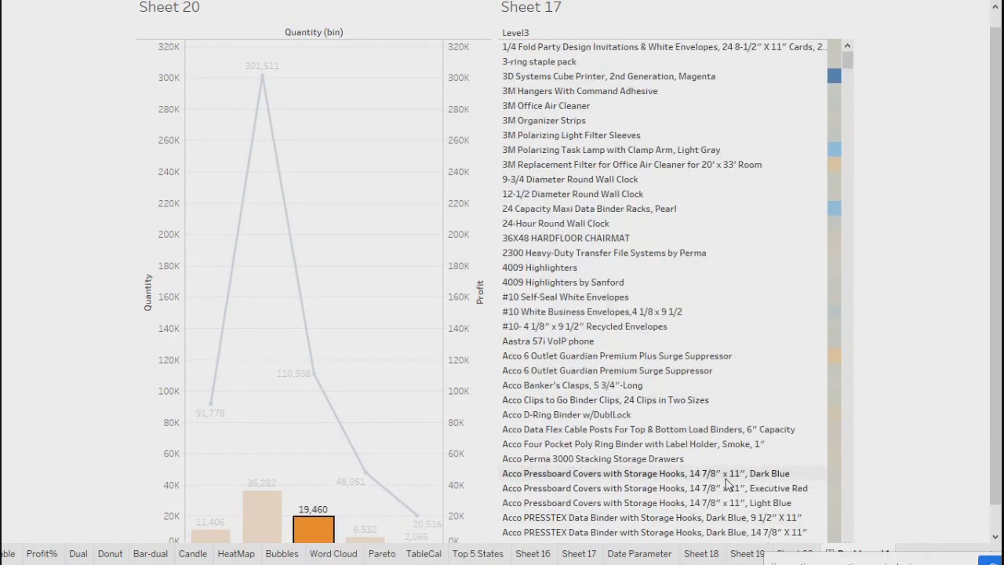
left_click(263, 524)
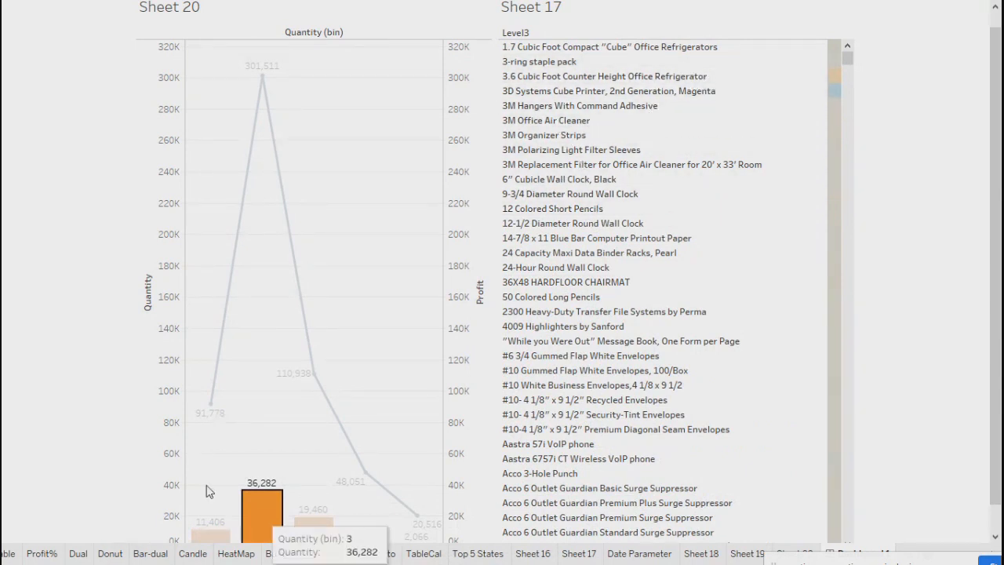
left_click(210, 535)
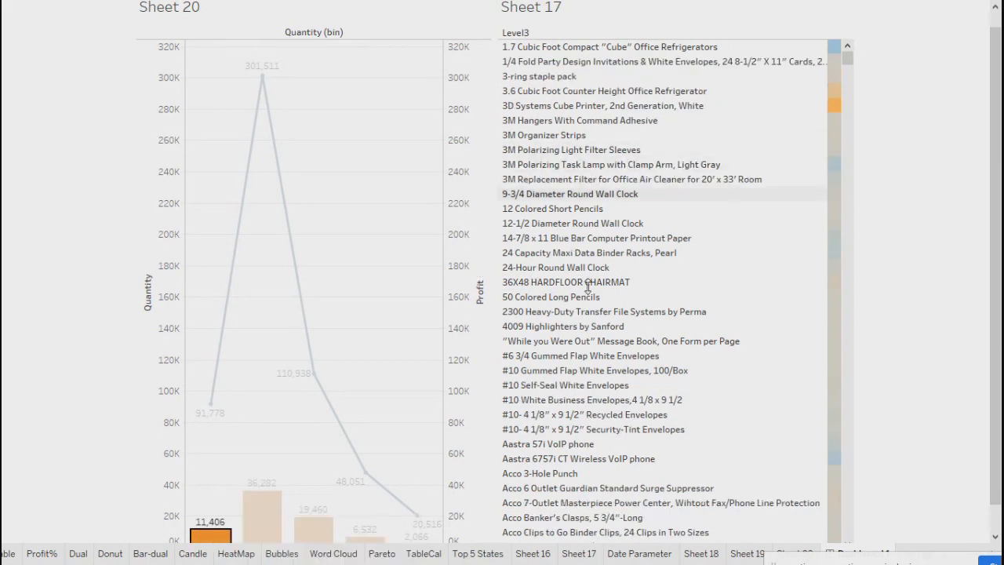
Scroll through the products, then settle on the bin 6 bar (19,460) with the list at the top.
scroll(196, 520, "down", 1)
scroll(196, 519, "down", 1)
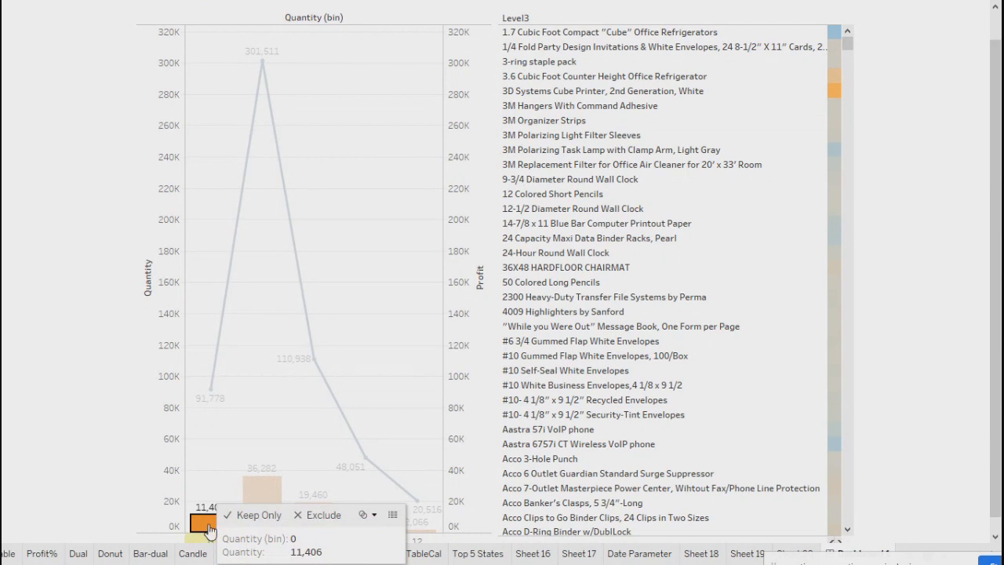
scroll(649, 453, "up", 2)
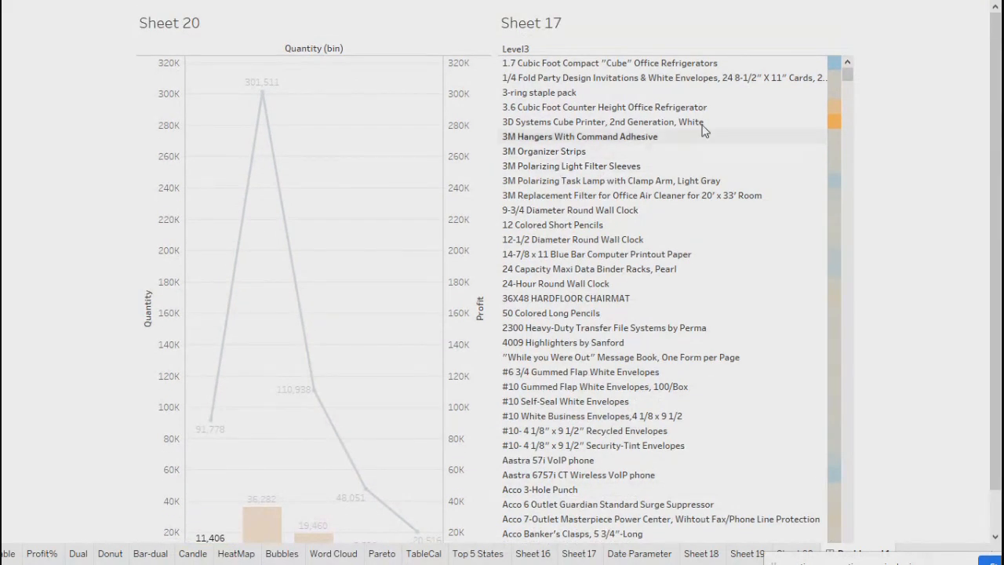
scroll(588, 376, "down", 10)
scroll(588, 377, "down", 20)
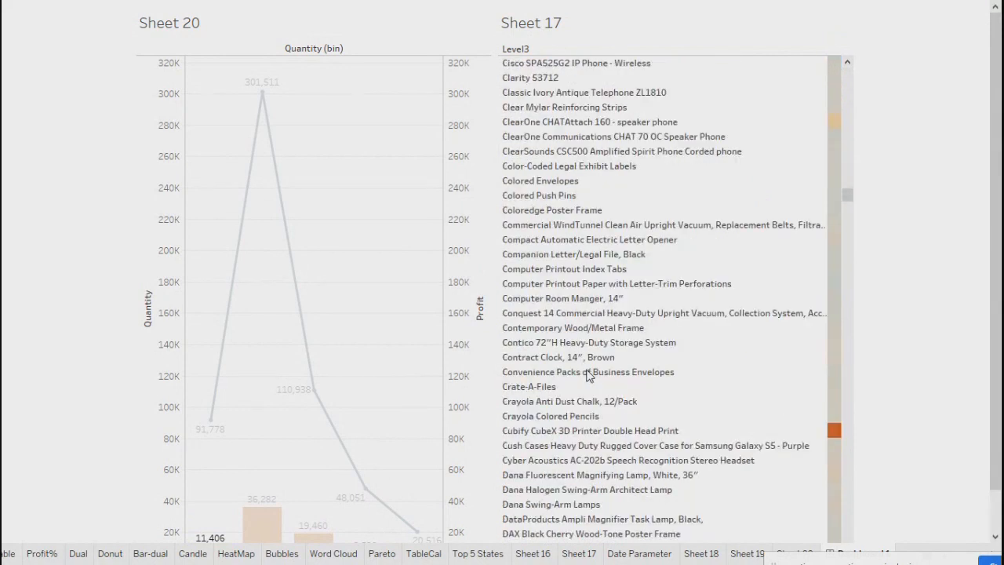
scroll(594, 396, "down", 10)
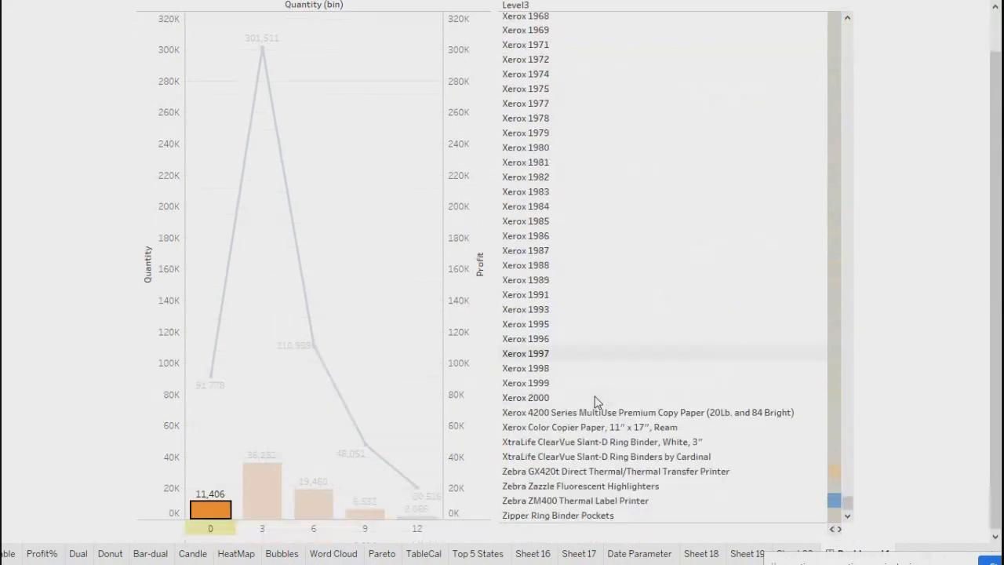
left_click_drag(518, 167, 540, 442)
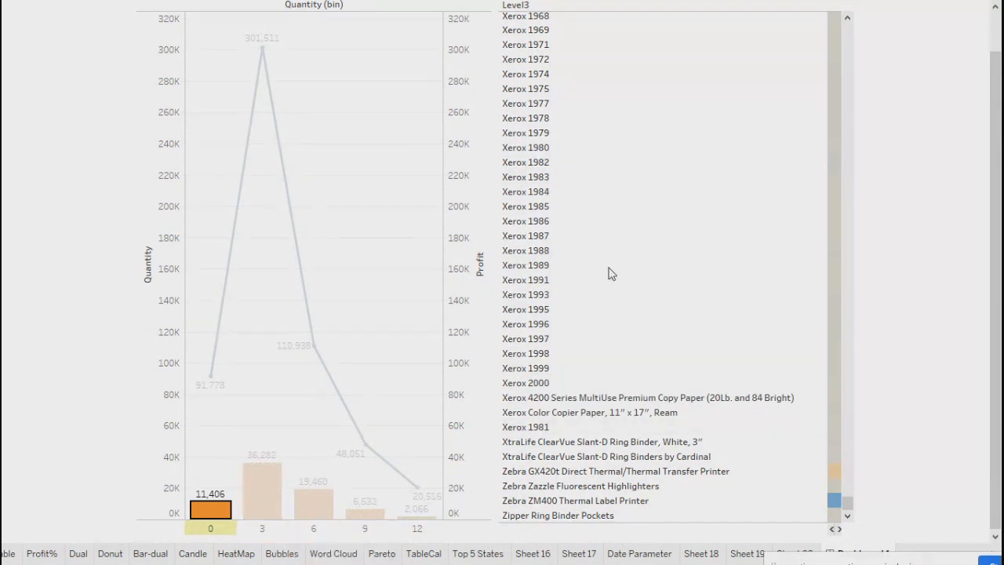
mouse_move(216, 519)
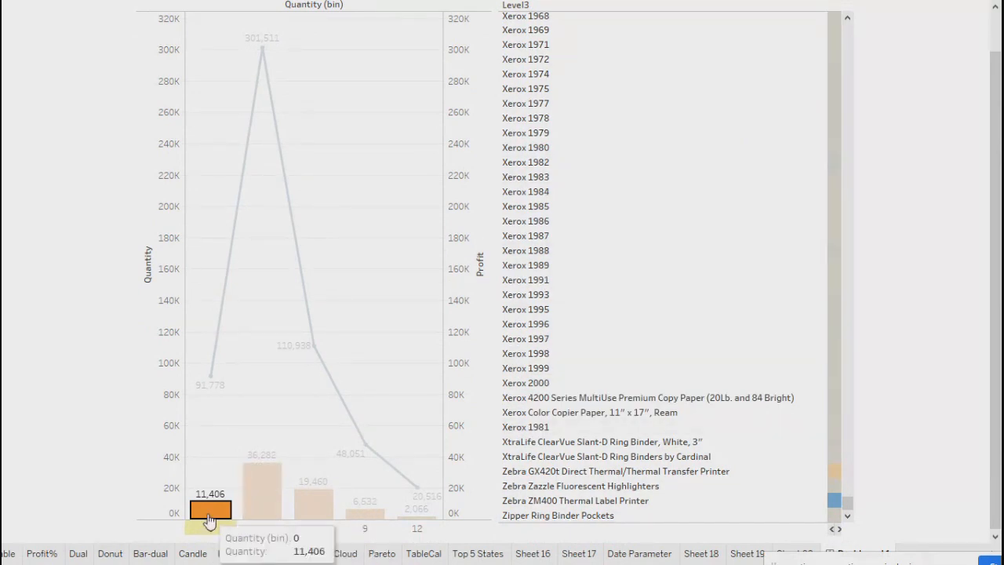
left_click(262, 491)
scroll(654, 391, "down", 10)
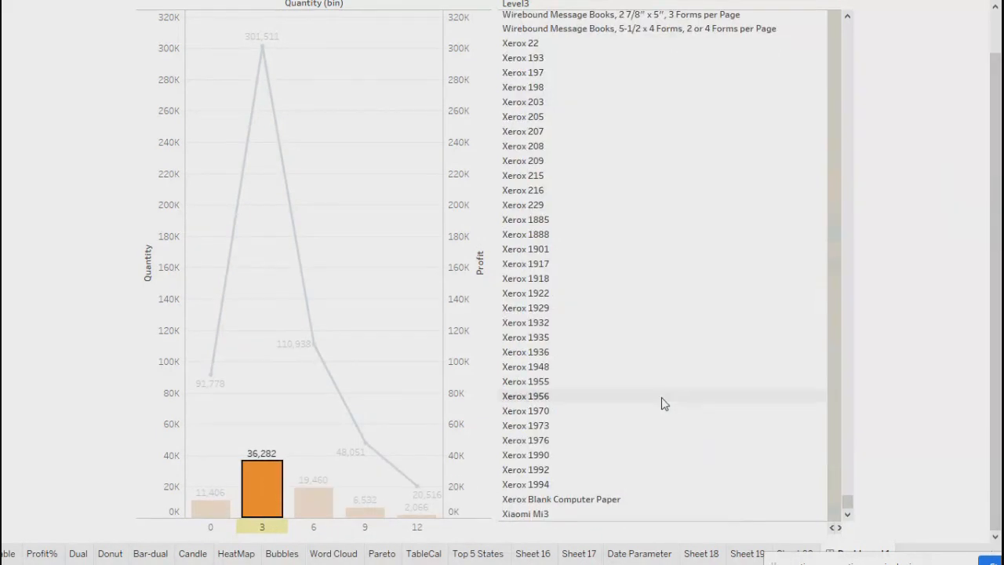
left_click(313, 504)
scroll(668, 314, "up", 10)
scroll(668, 376, "up", 15)
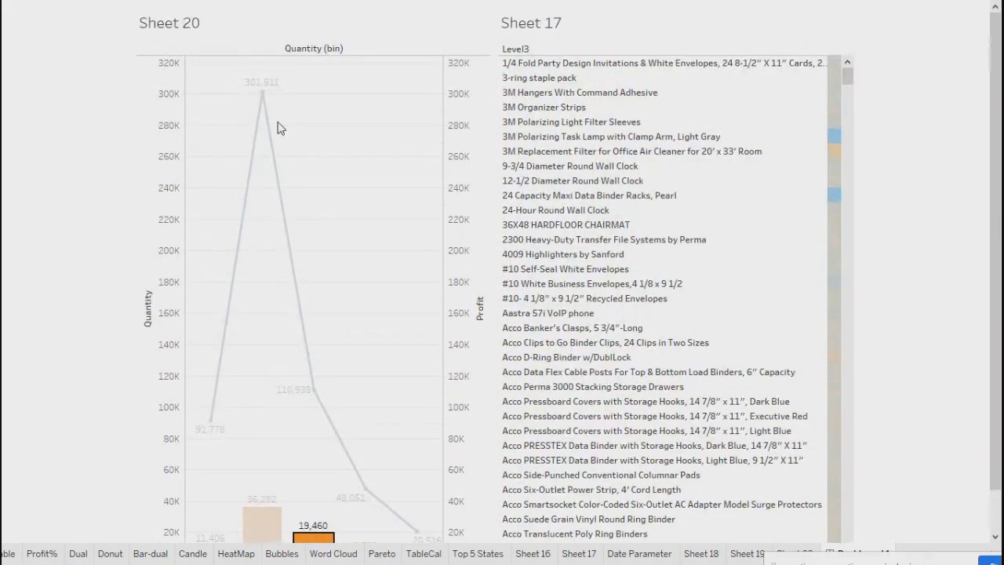
Exit presentation mode and review the Dashboard Actions list without changes.
key("Escape")
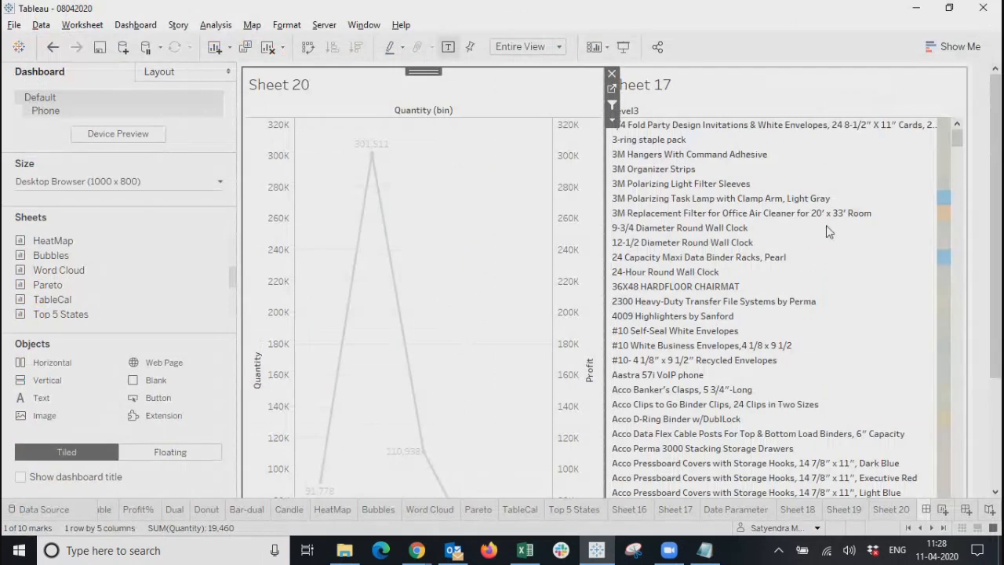
left_click(621, 48)
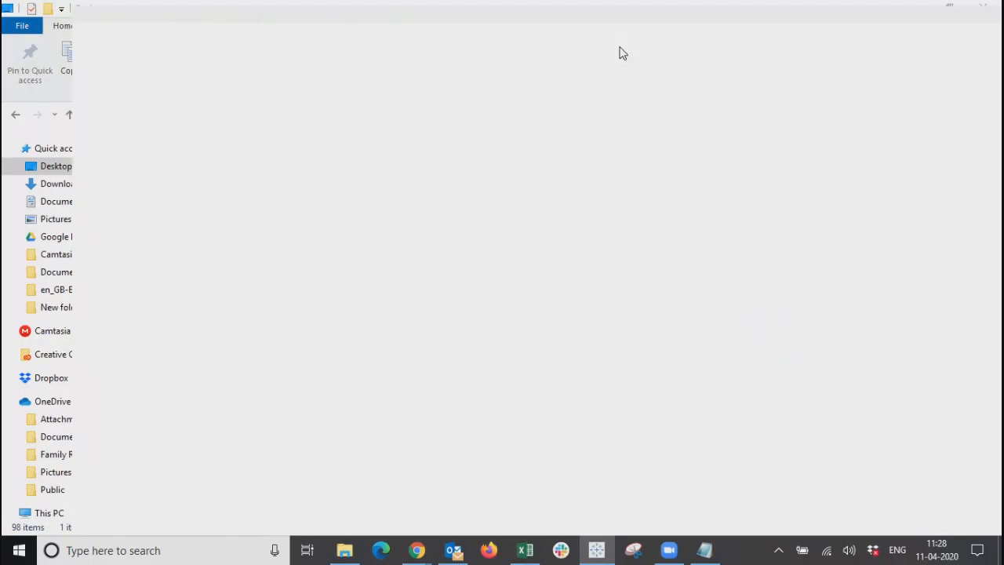
key("Escape")
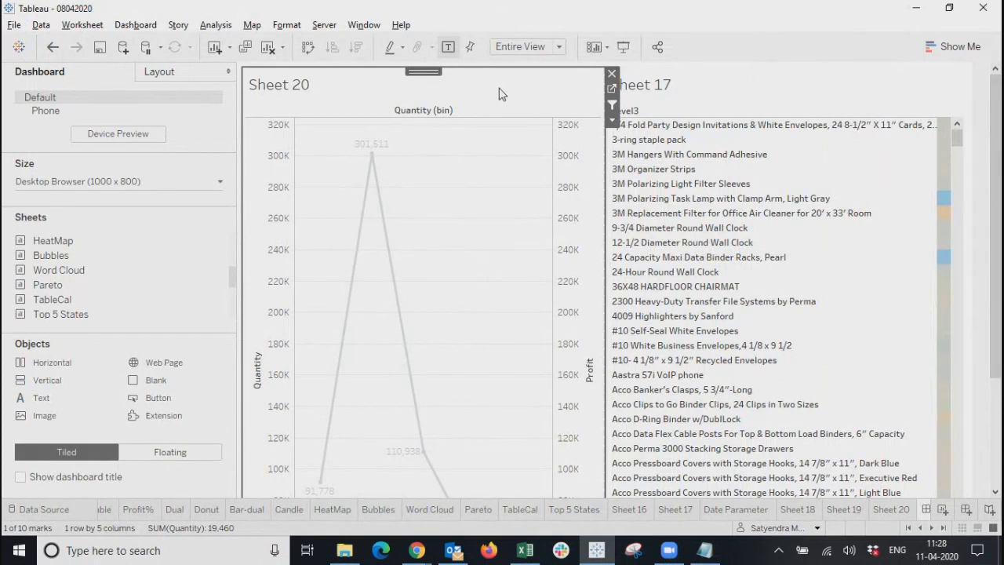
left_click(140, 28)
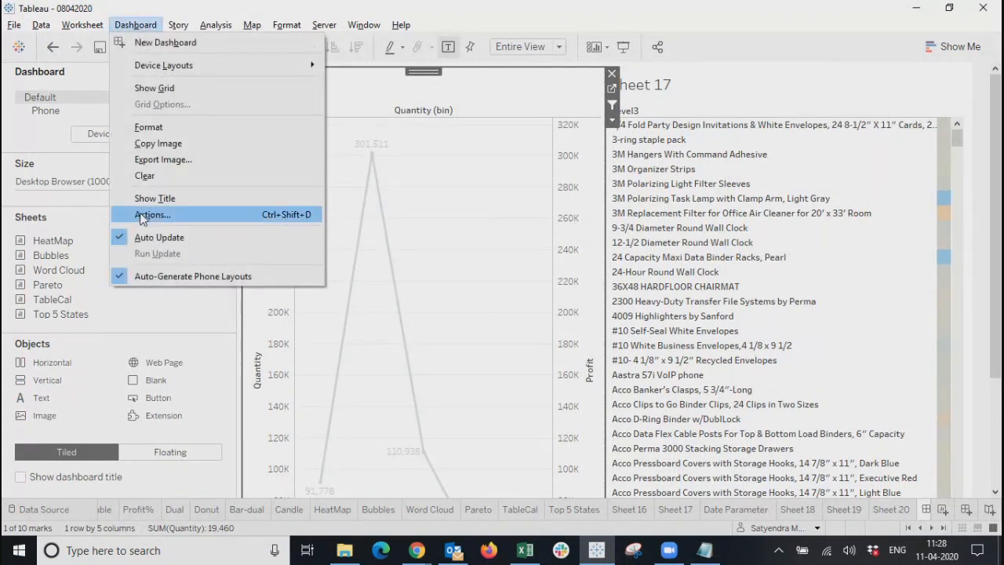
left_click(157, 213)
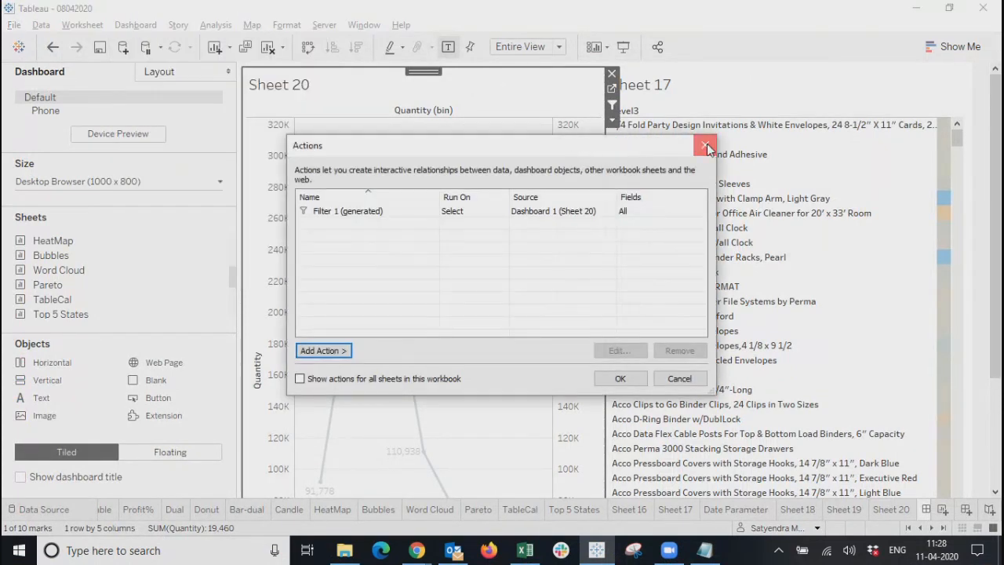
left_click(704, 145)
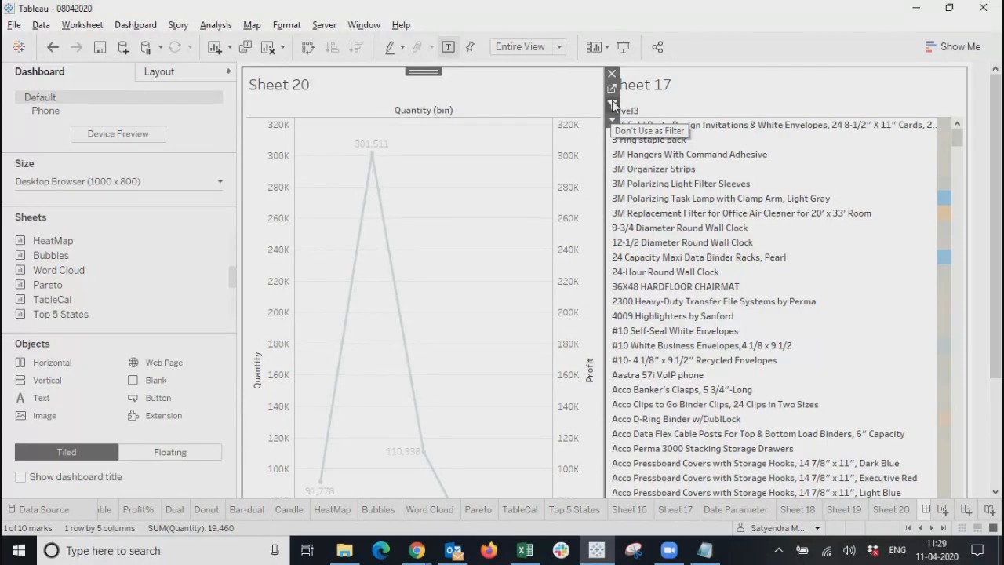
Toggle Sheet 17's Use as Filter off and on, then select the 91,778 profit point.
left_click(613, 105)
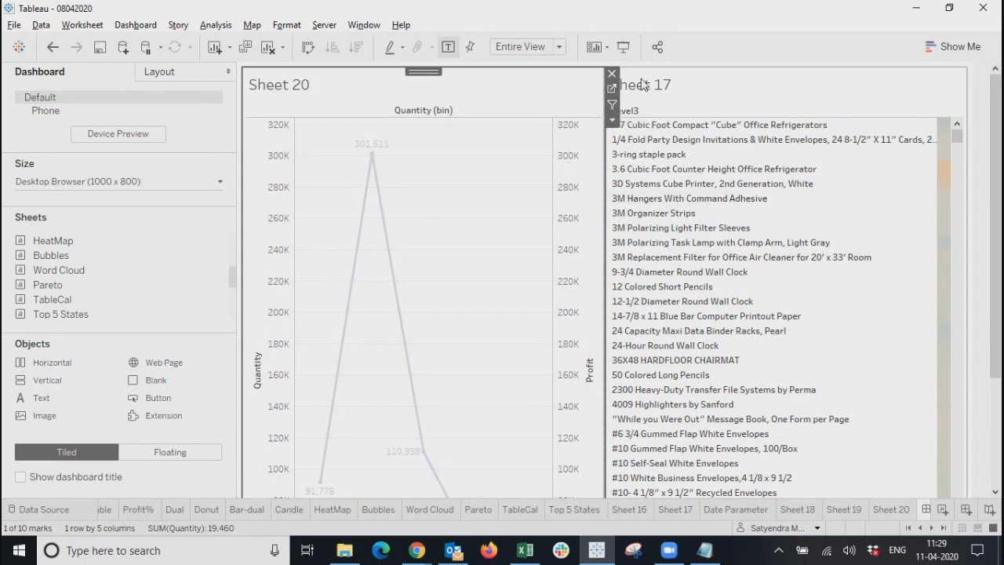
left_click(614, 106)
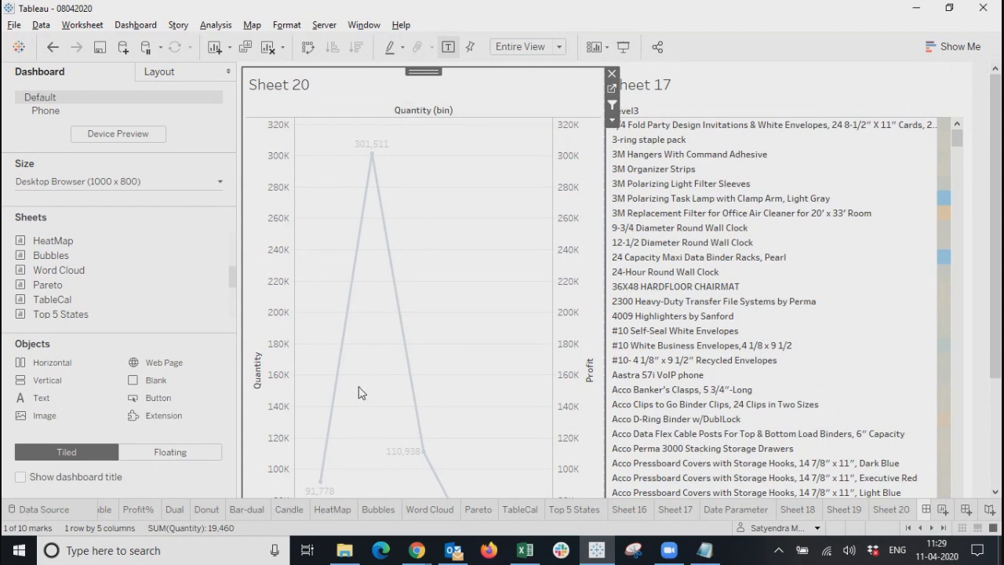
scroll(359, 392, "down", 1)
left_click(423, 429)
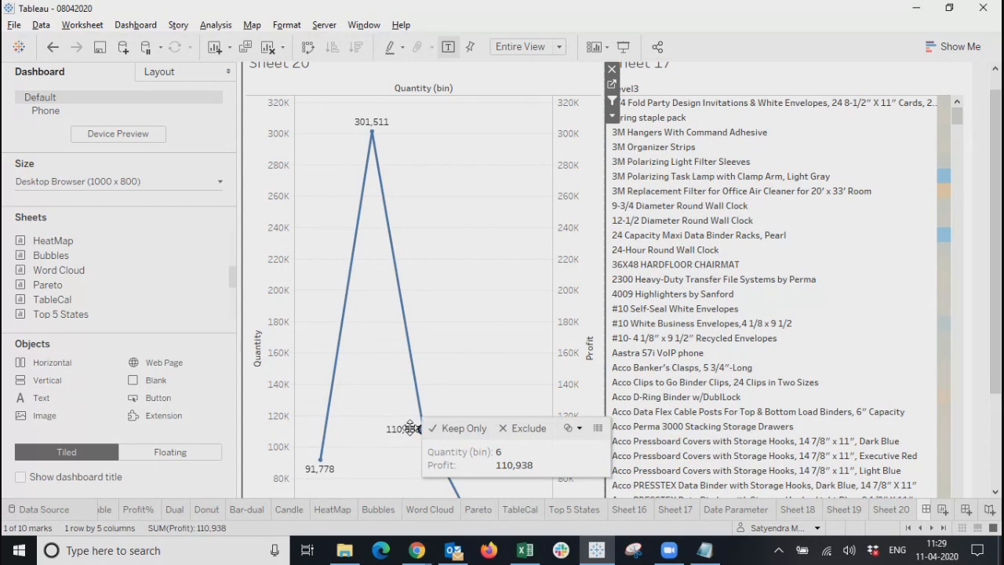
left_click(321, 460)
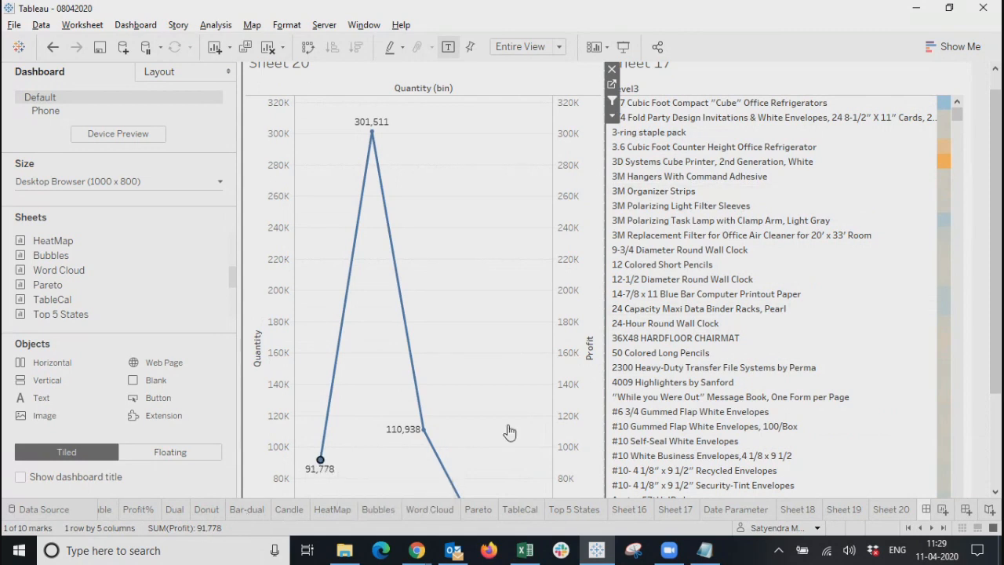
scroll(822, 377, "down", 10)
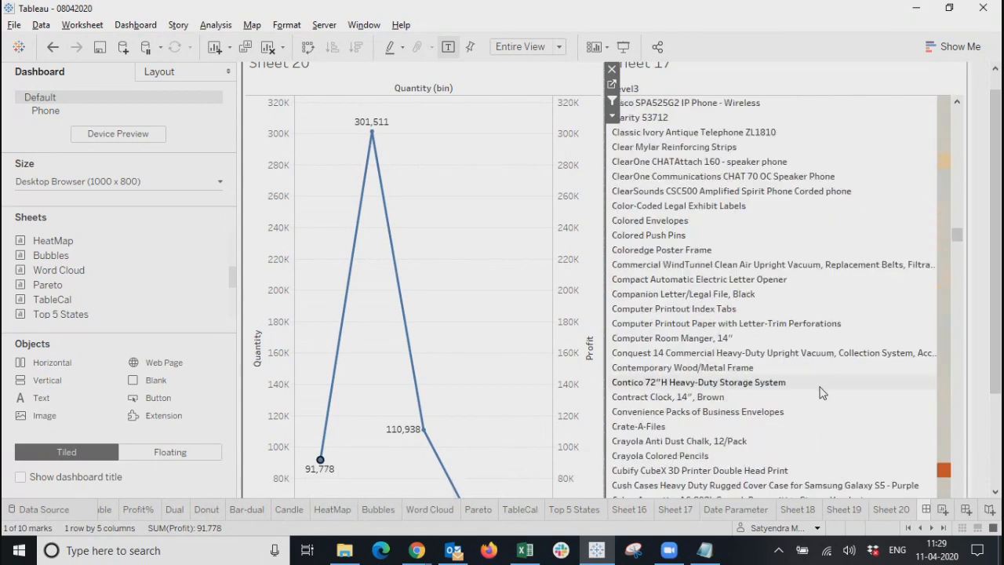
scroll(821, 396, "down", 5)
left_click(136, 24)
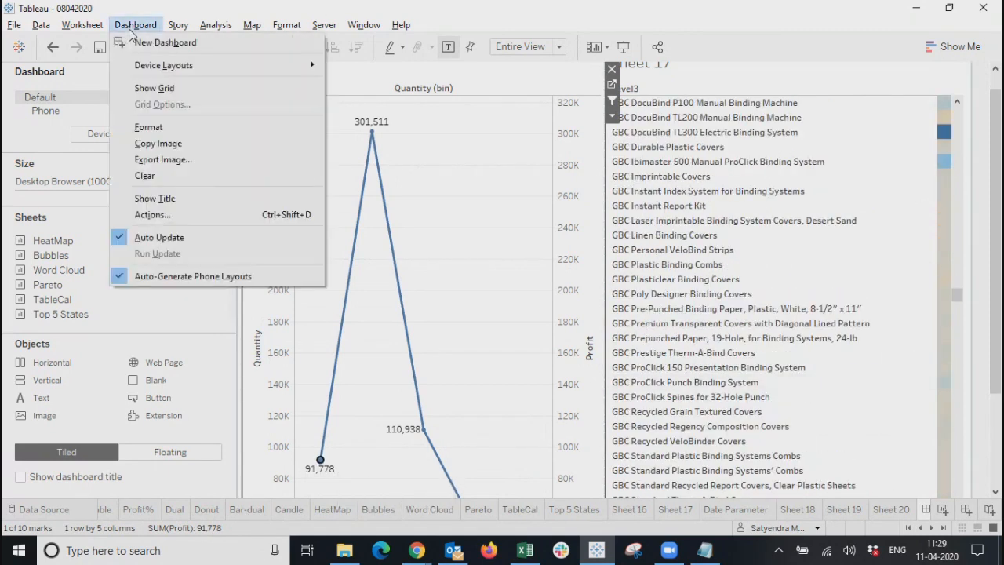
Review the generated Filter 1 action's settings and close the dialogs unchanged.
left_click(151, 216)
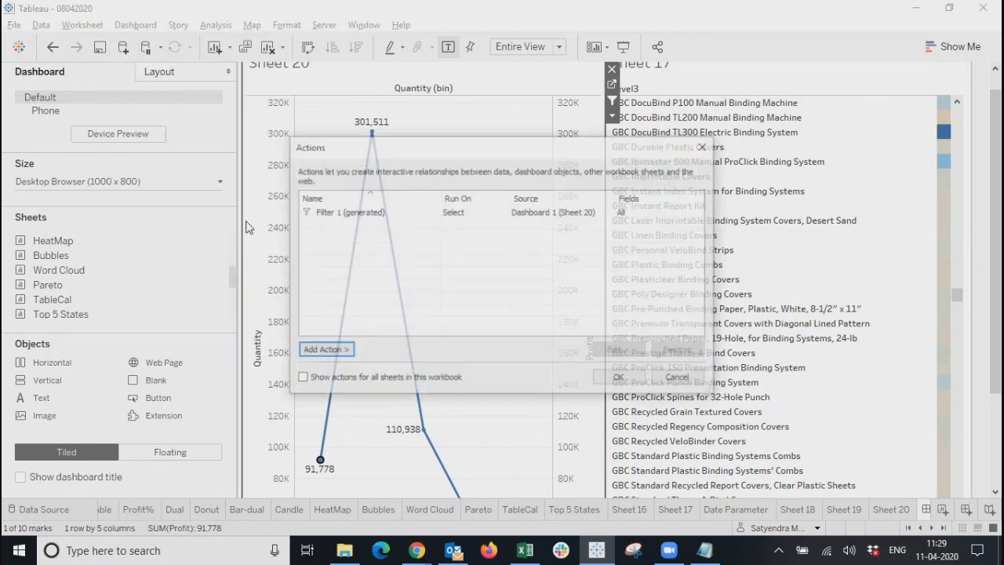
left_click(450, 212)
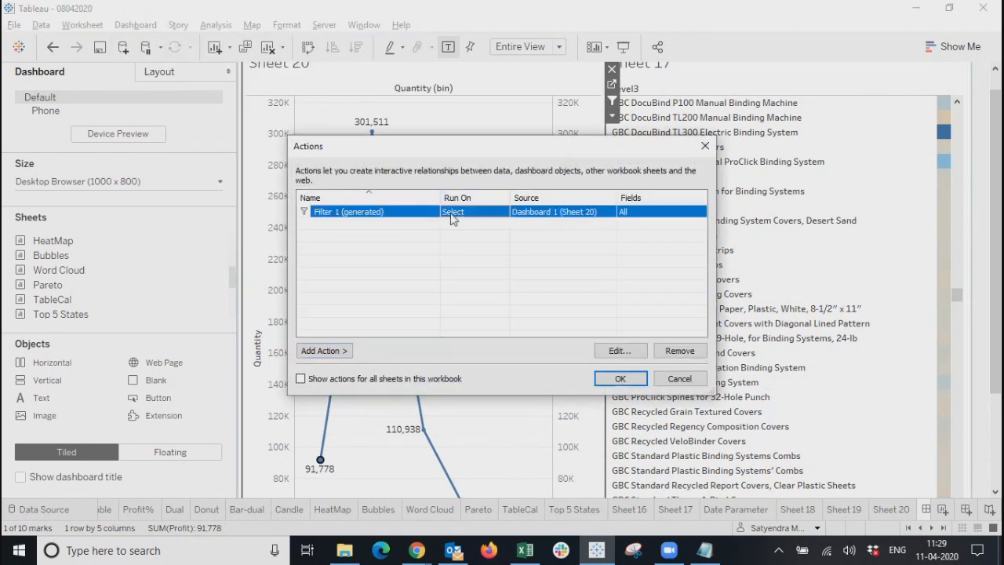
left_click(611, 351)
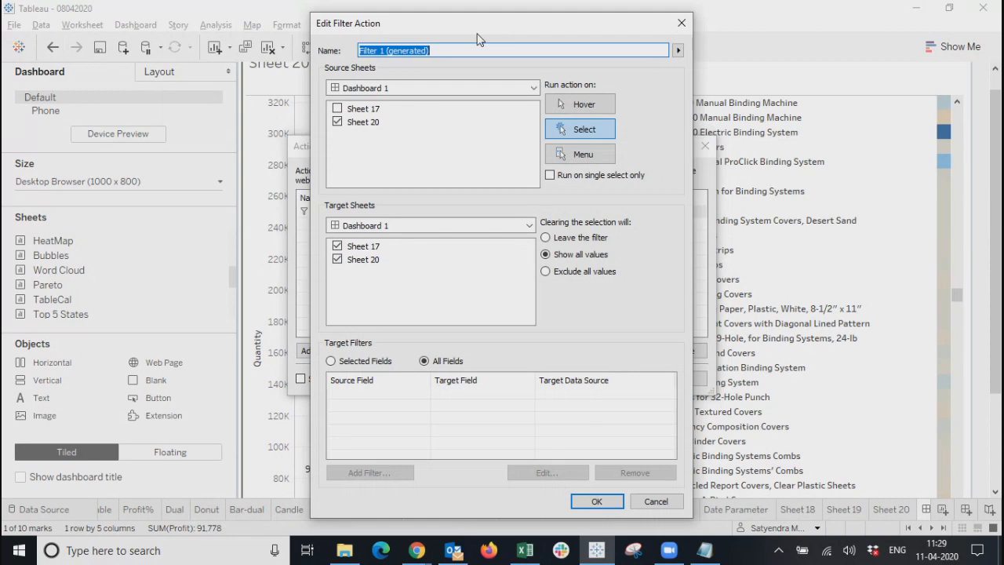
left_click_drag(478, 34, 430, 24)
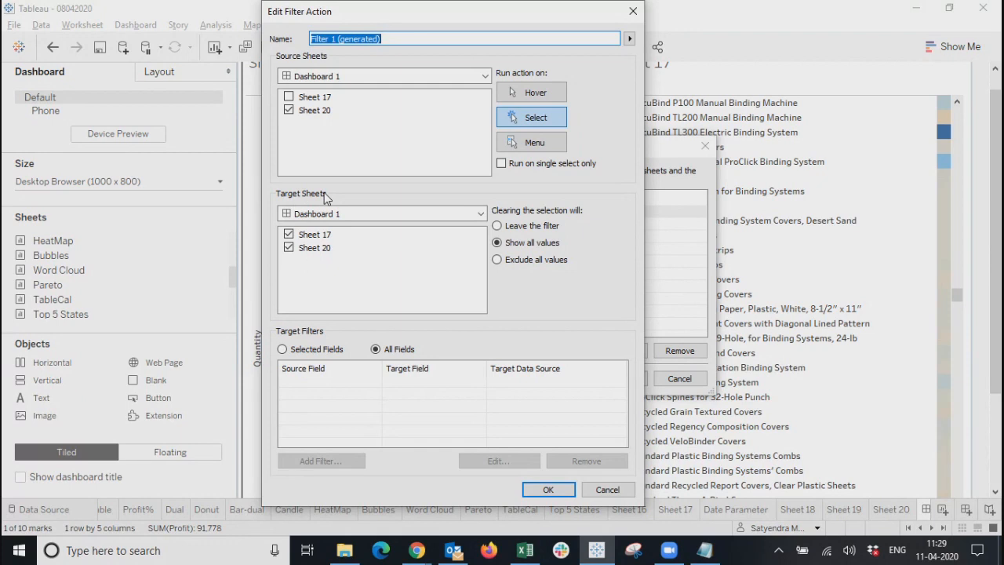
left_click(632, 10)
left_click(706, 146)
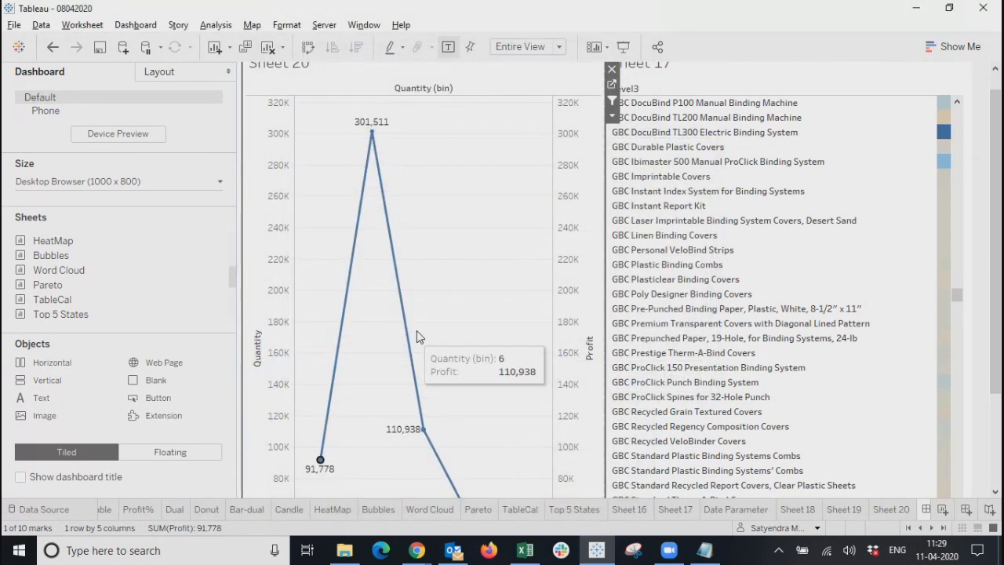
Browse the Sheet 20, Sheet 19 and Sheet 18 worksheets.
scroll(441, 333, "down", 1)
scroll(466, 327, "down", 3)
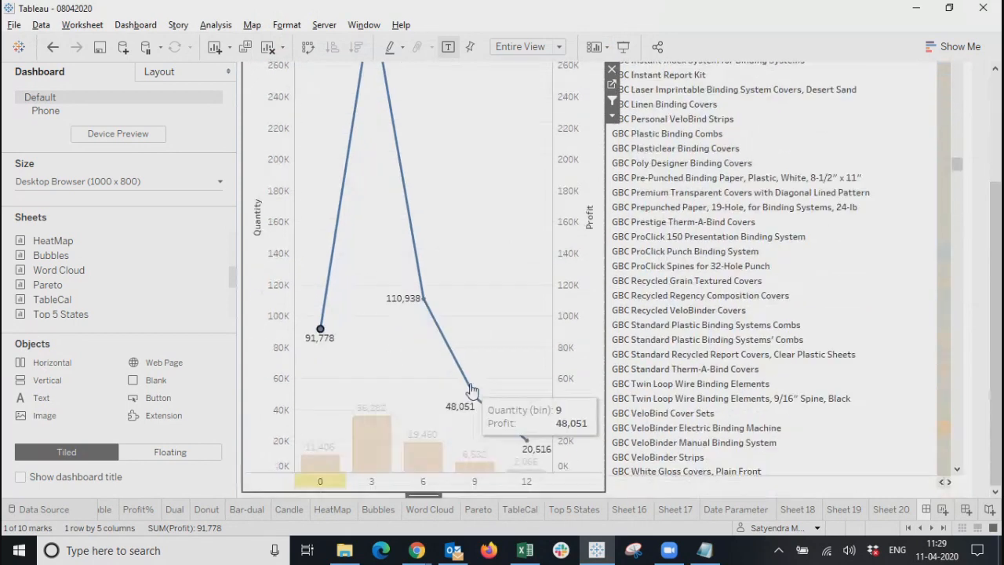
scroll(517, 251, "up", 3)
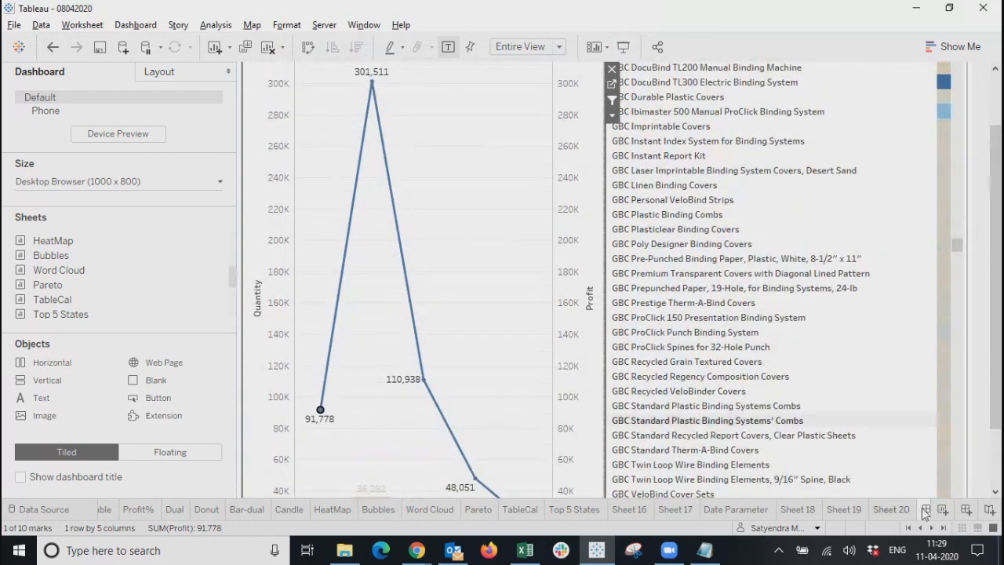
left_click(902, 512)
left_click(837, 512)
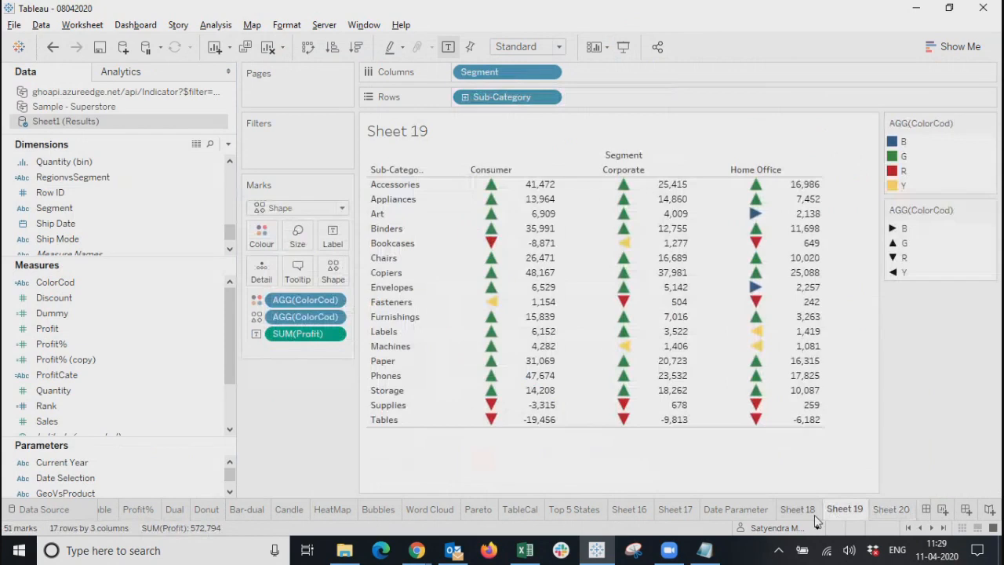
left_click(798, 510)
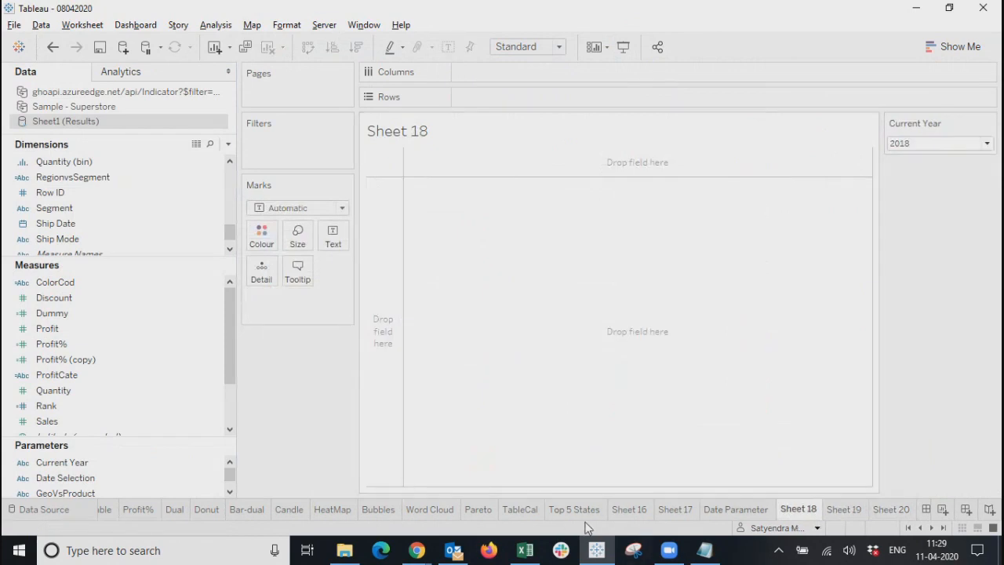
From the Profit% sheet, try saving to Tableau Public, dismiss the timeout error, and sign out.
left_click(149, 510)
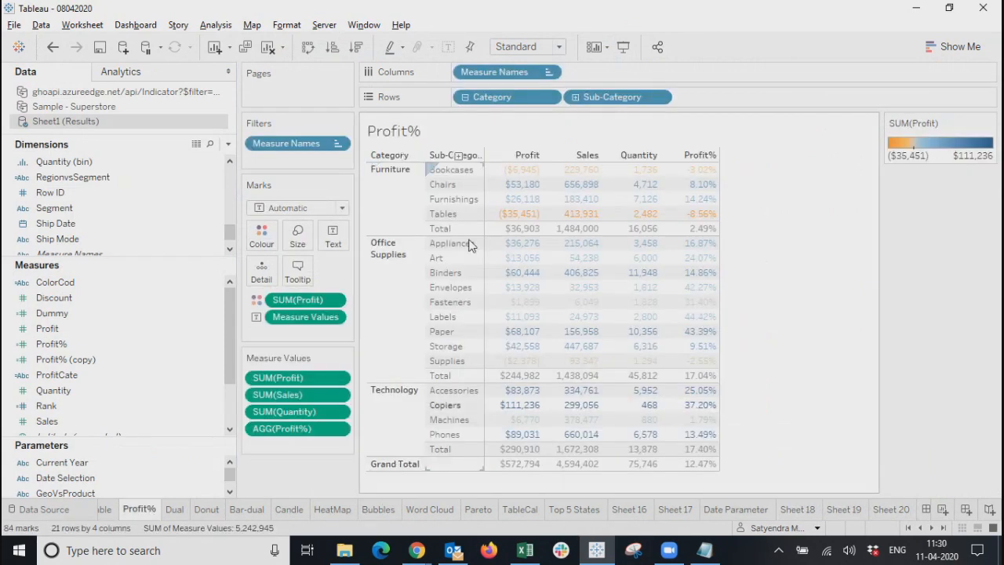
left_click(324, 24)
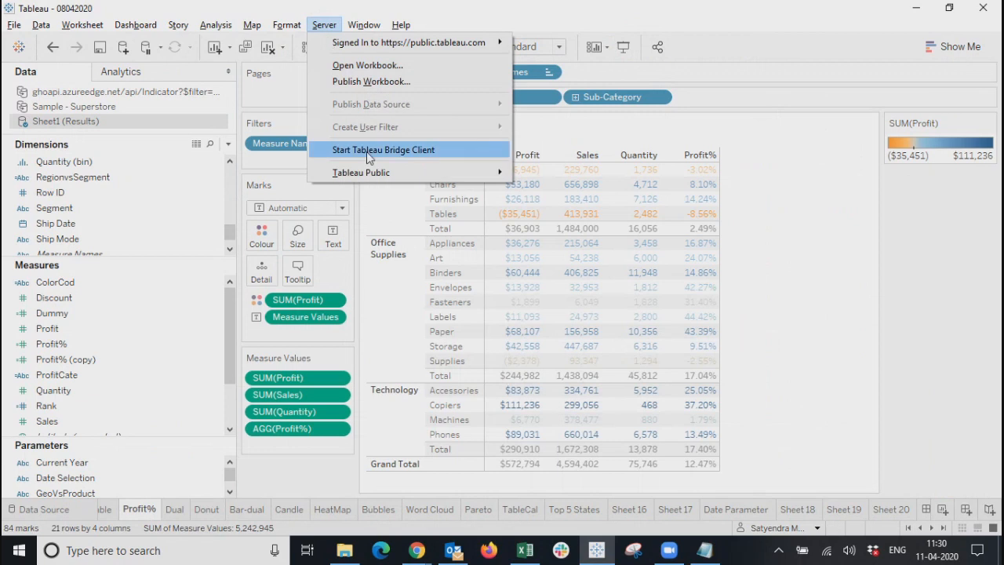
mouse_move(366, 171)
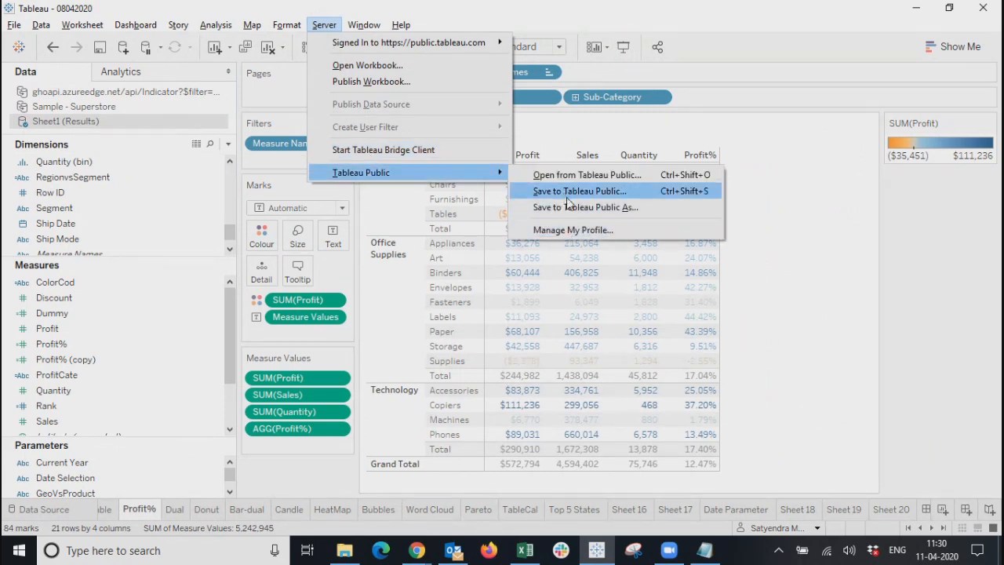
left_click(568, 207)
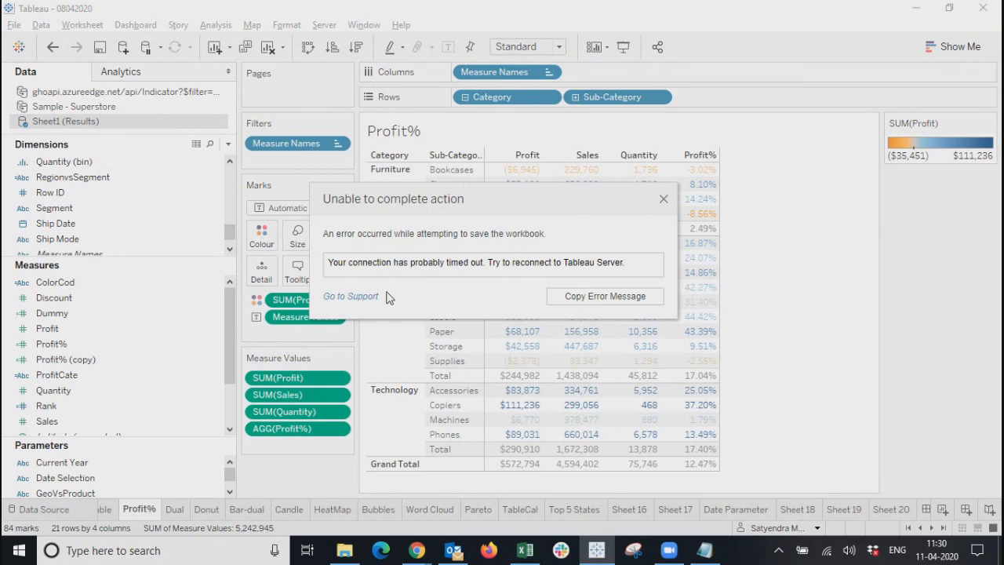
left_click(664, 198)
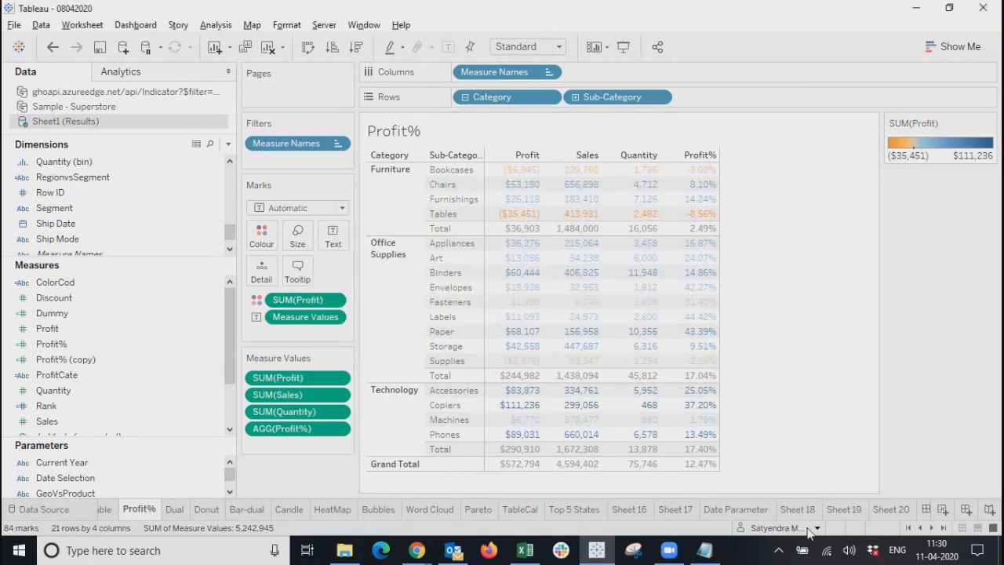
left_click(818, 528)
Sign in to public.tableau.com using the account e-mail and password.
left_click(324, 26)
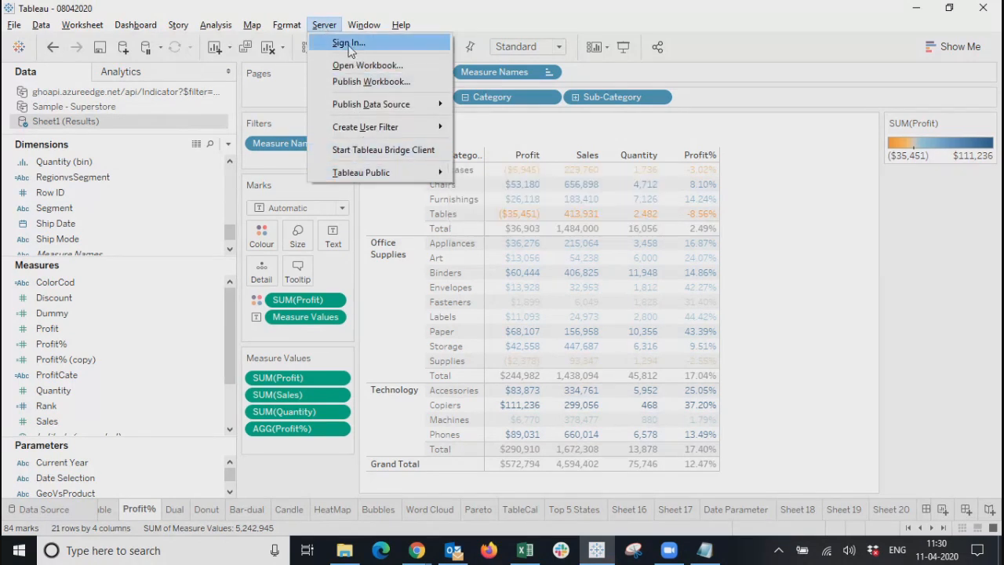
left_click(349, 45)
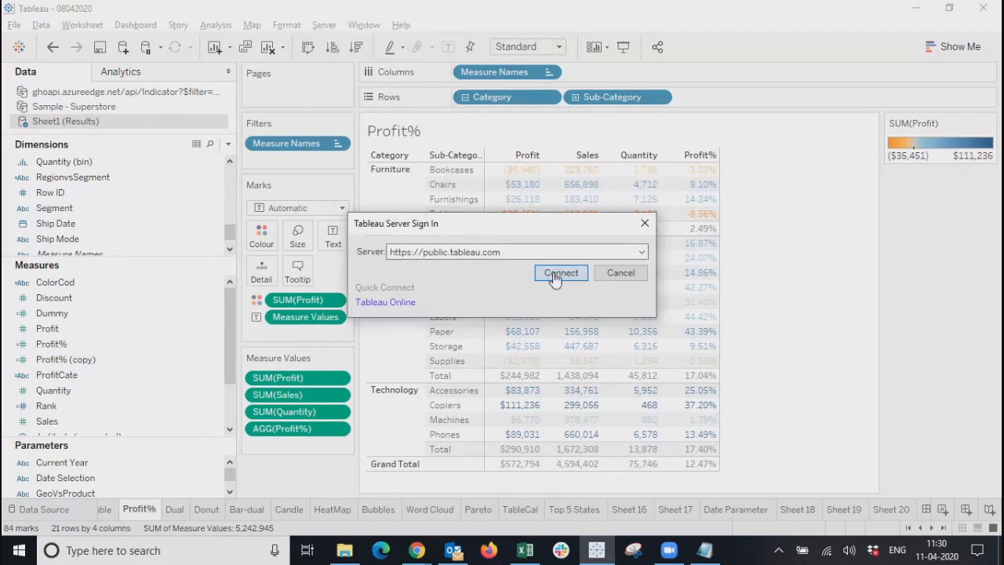
left_click(553, 273)
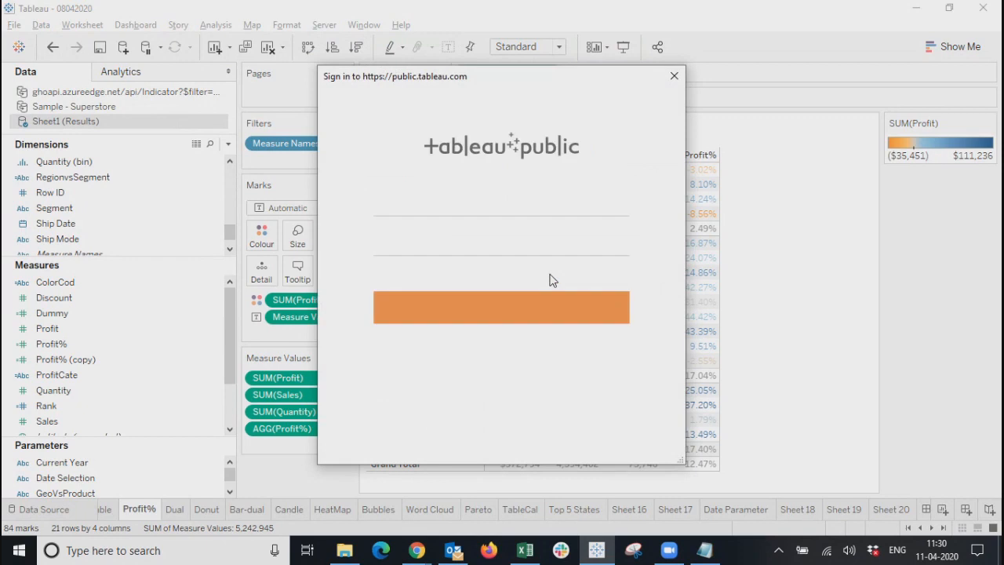
left_click(442, 207)
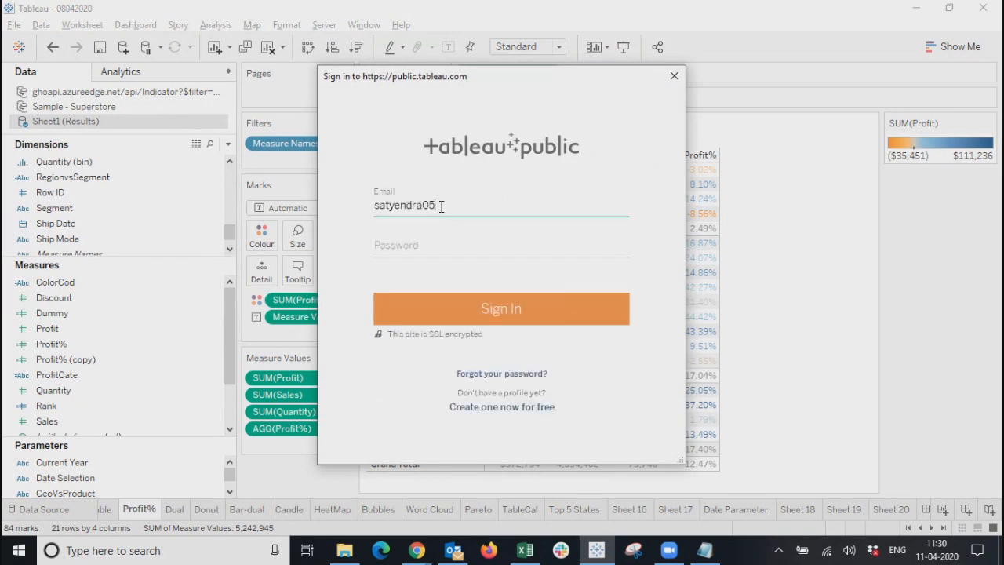
left_click(470, 251)
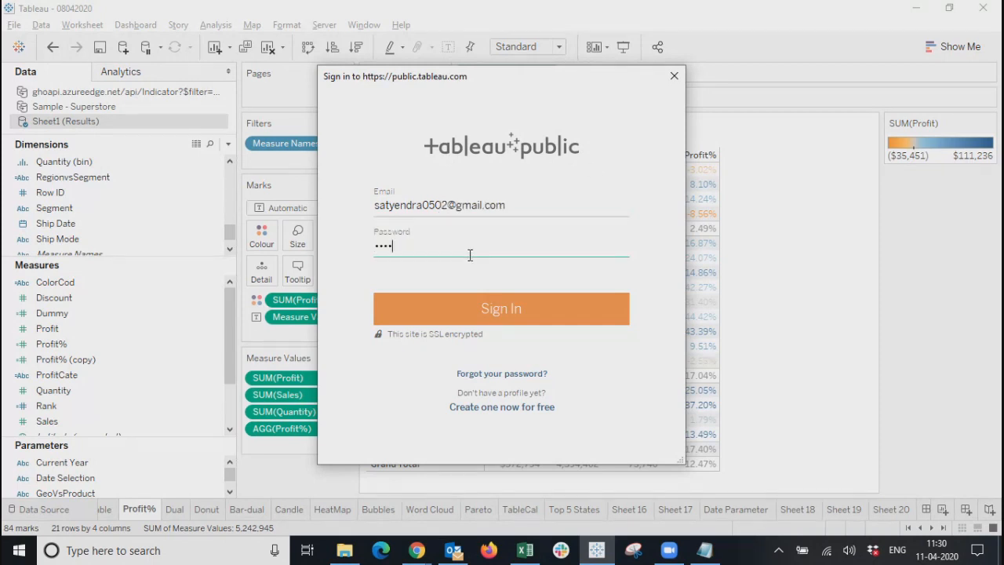
type("*")
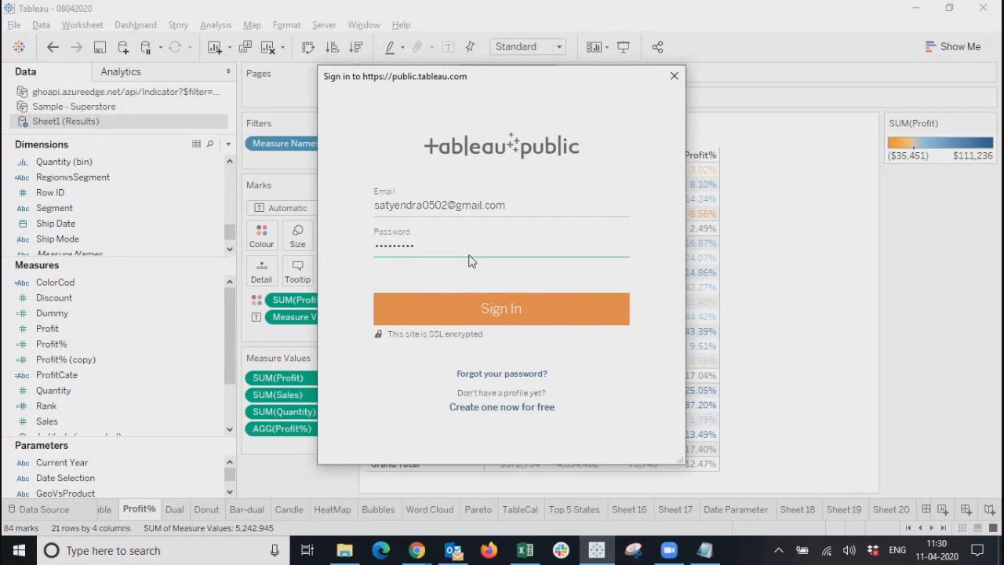
key("Return")
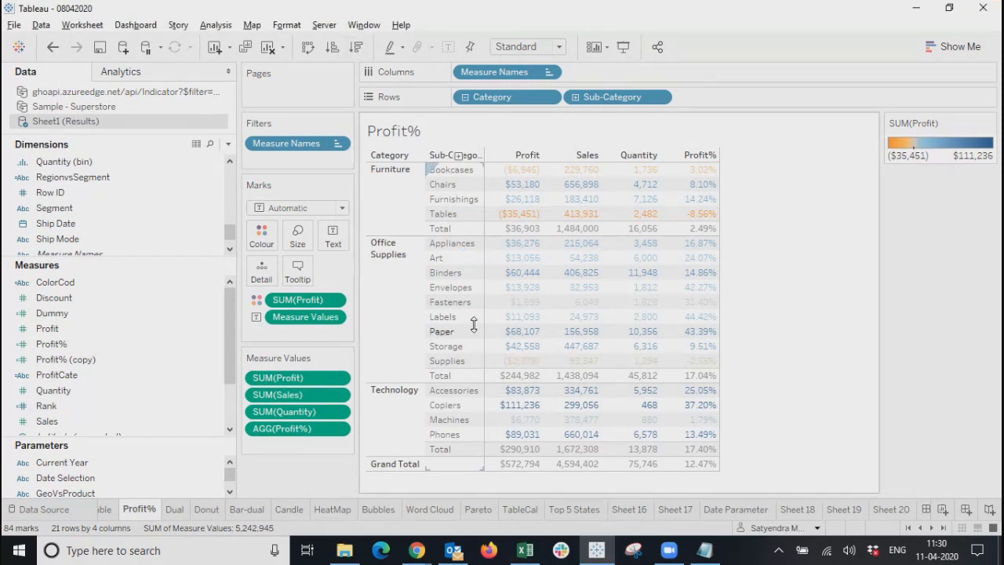
Attempt Save to Tableau Public As and dismiss the extract-required error.
left_click(324, 24)
mouse_move(361, 174)
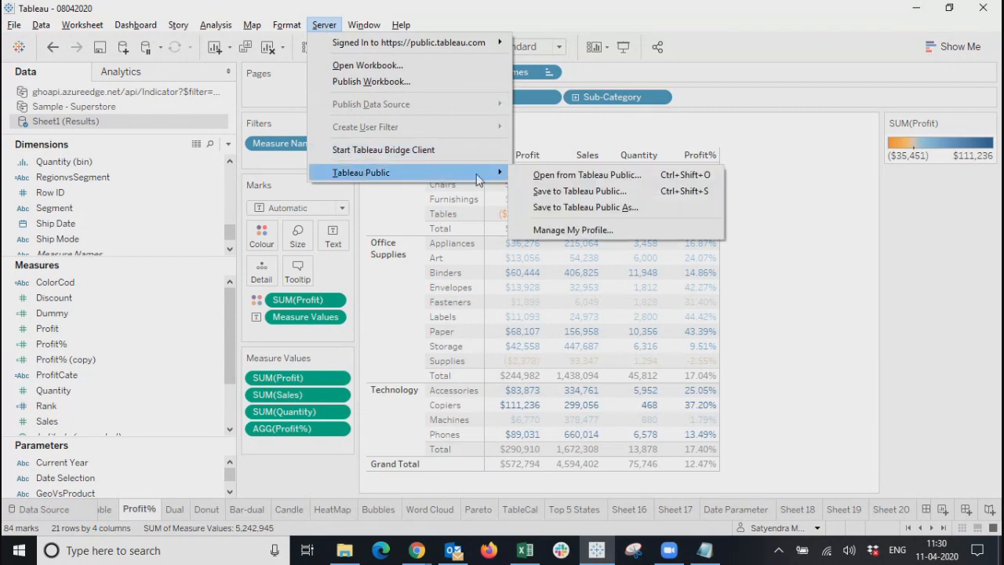
left_click(556, 207)
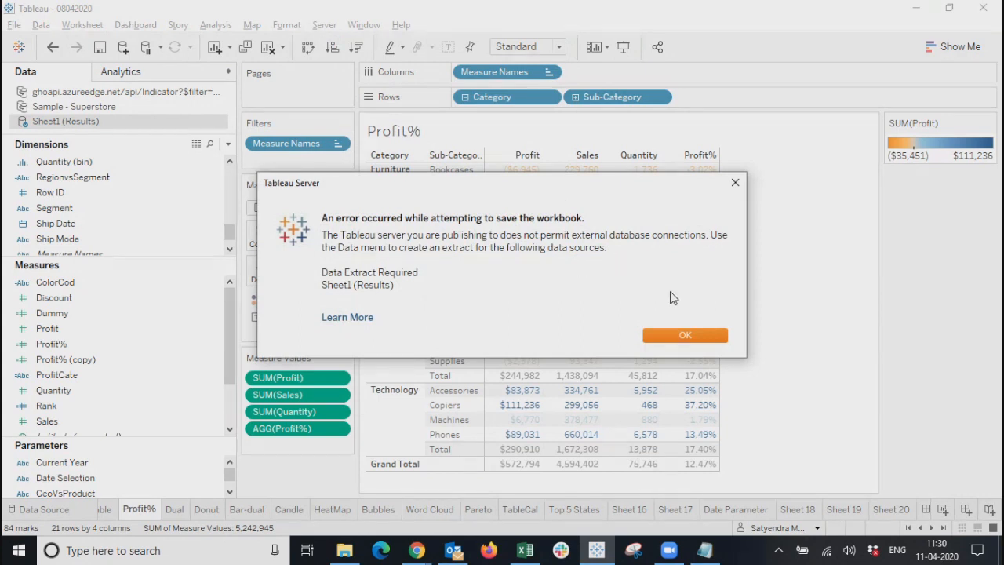
left_click(684, 335)
Close the ghoapi web data source and save Sheet1 (Results) as an all-rows extract.
right_click(79, 99)
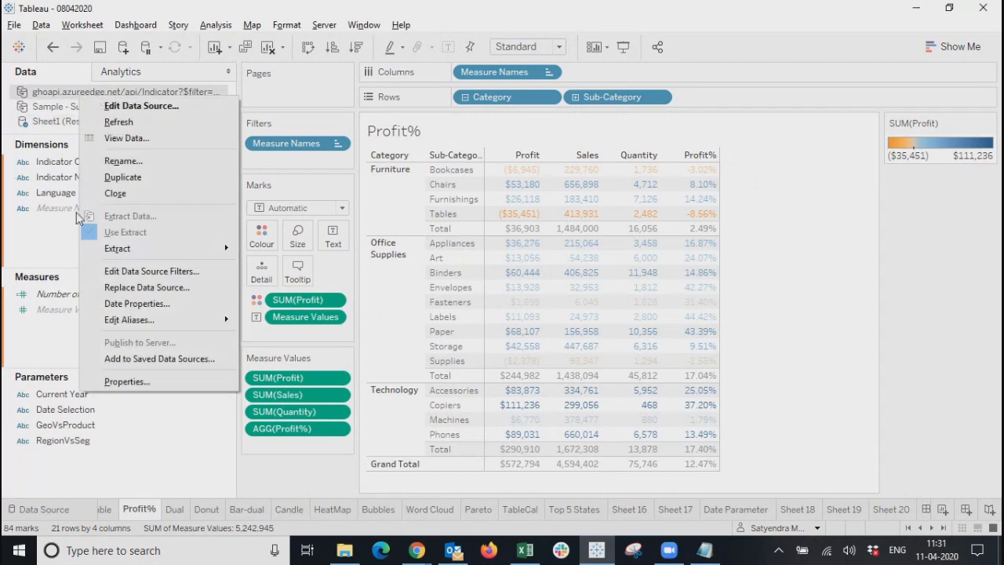
left_click(113, 195)
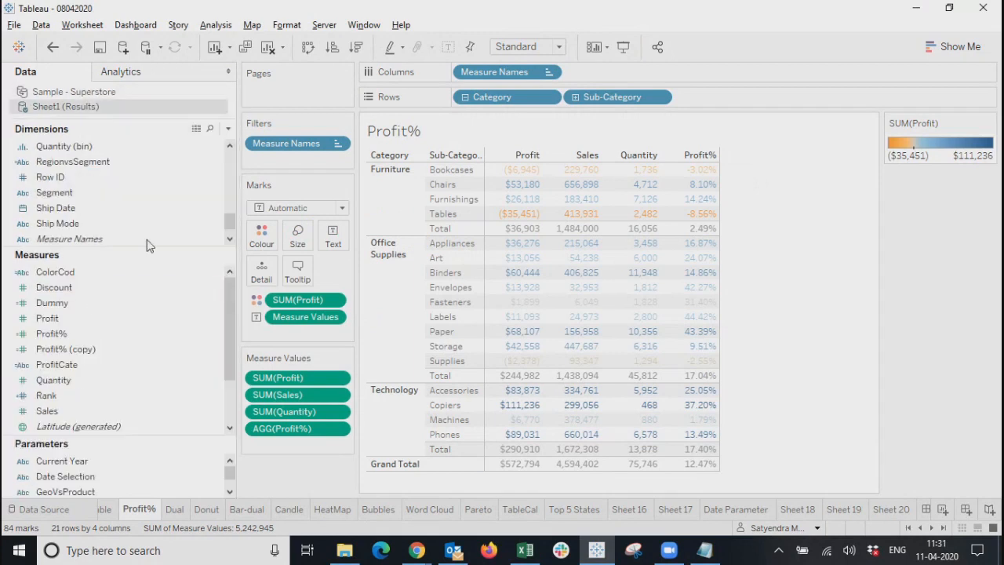
right_click(76, 106)
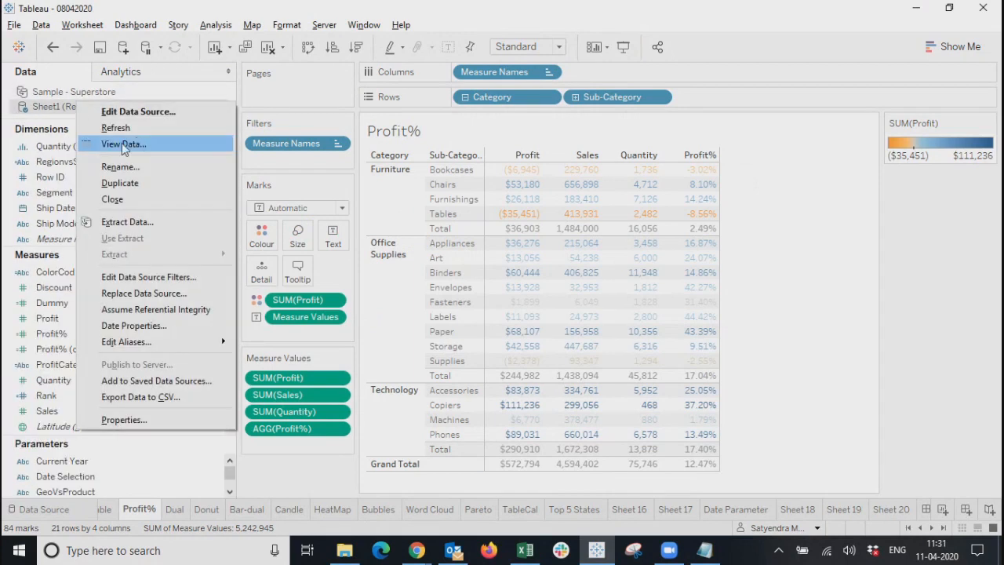
left_click(128, 223)
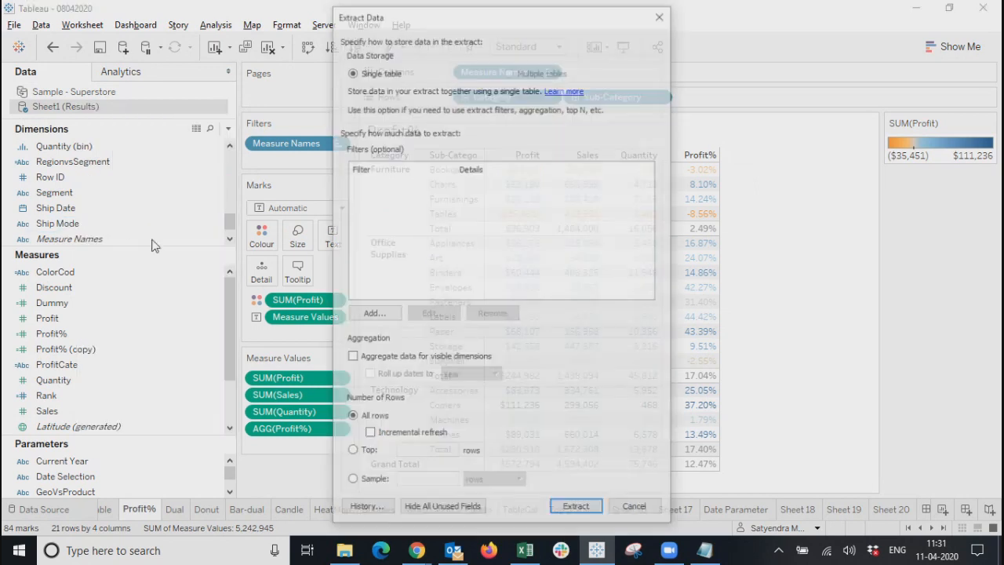
left_click(576, 509)
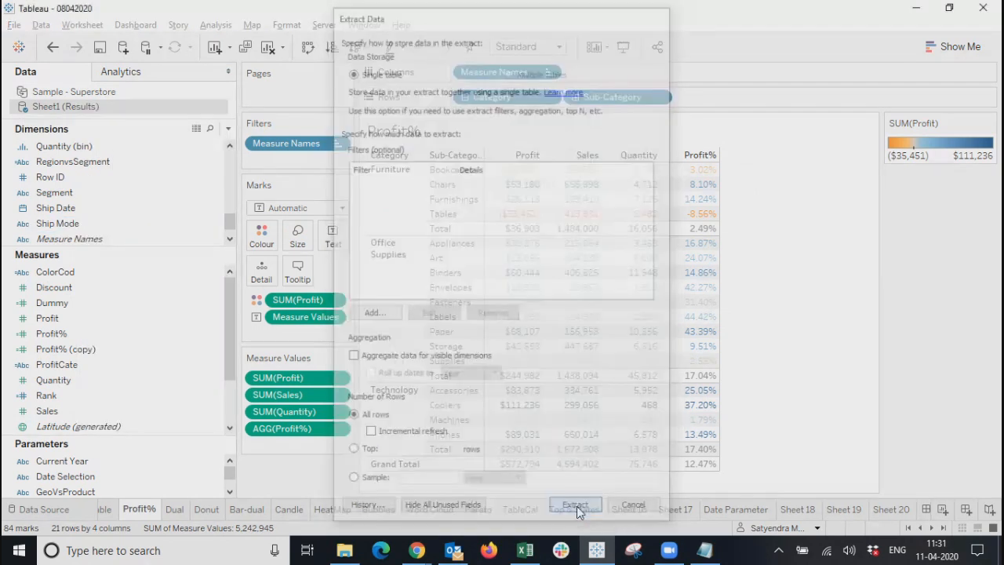
left_click(759, 404)
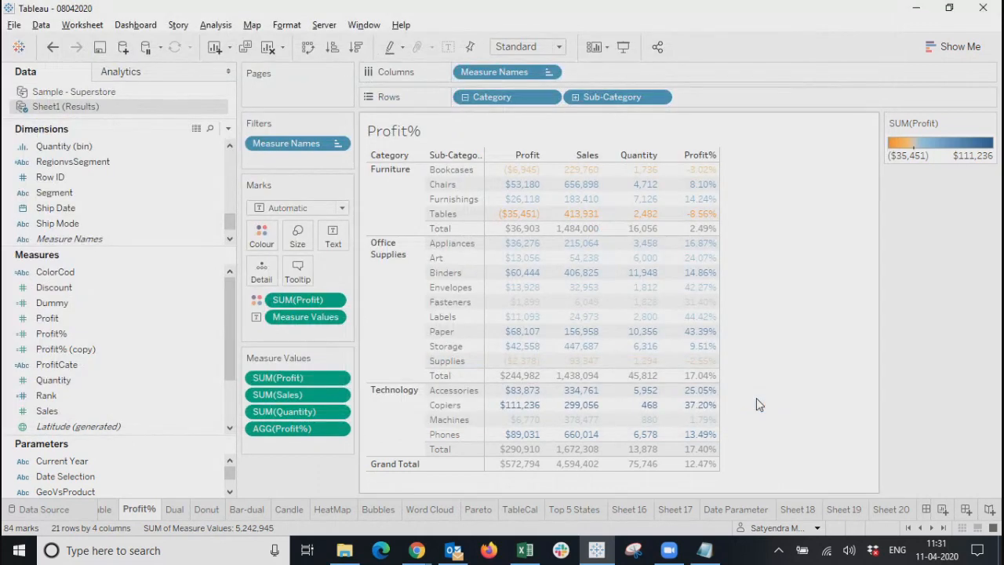
Retry Save to Tableau Public As and dismiss the row-limit warning.
left_click(324, 24)
mouse_move(338, 175)
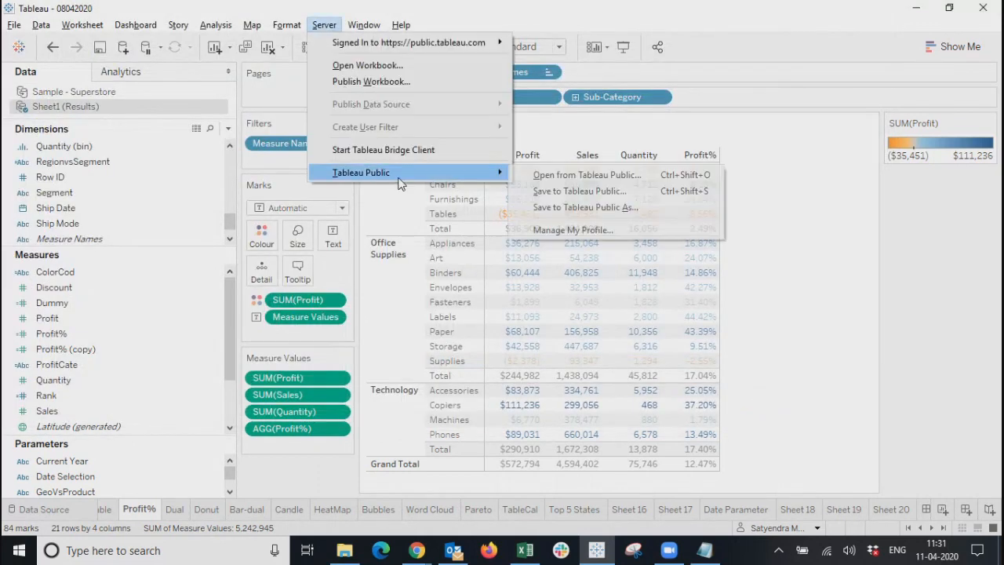
left_click(563, 209)
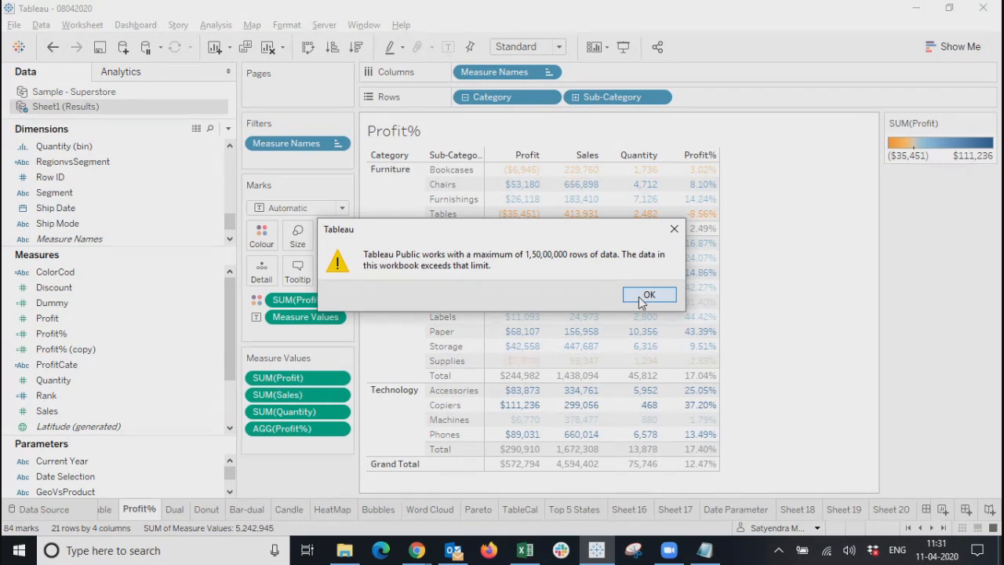
left_click(648, 295)
Close the Sample - Superstore data source and confirm.
right_click(51, 91)
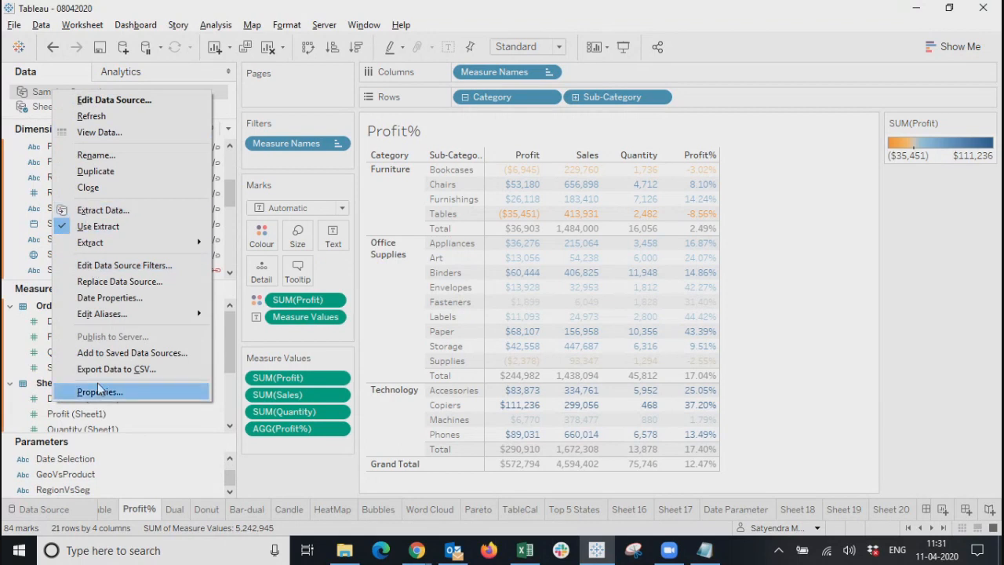
left_click(87, 188)
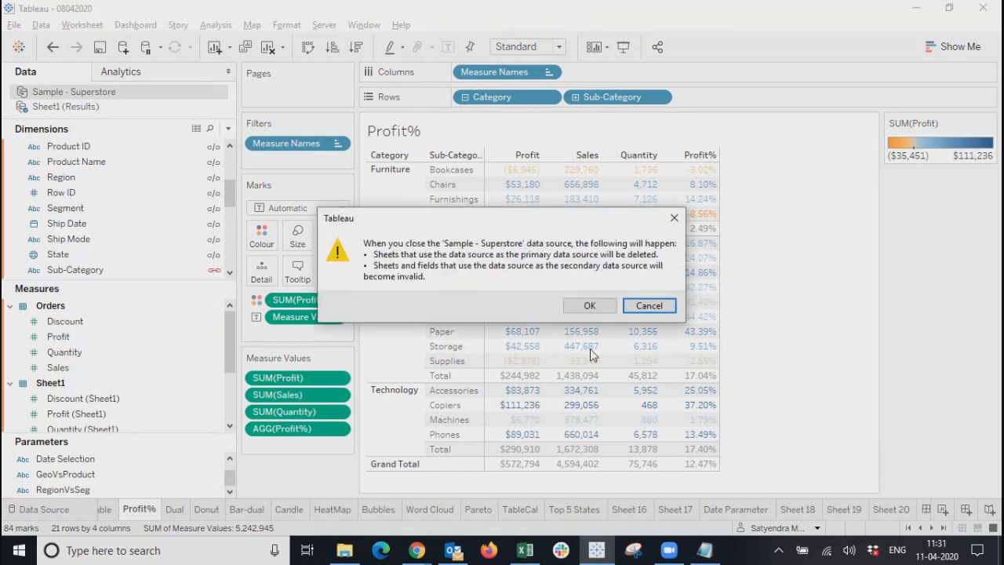
left_click(574, 308)
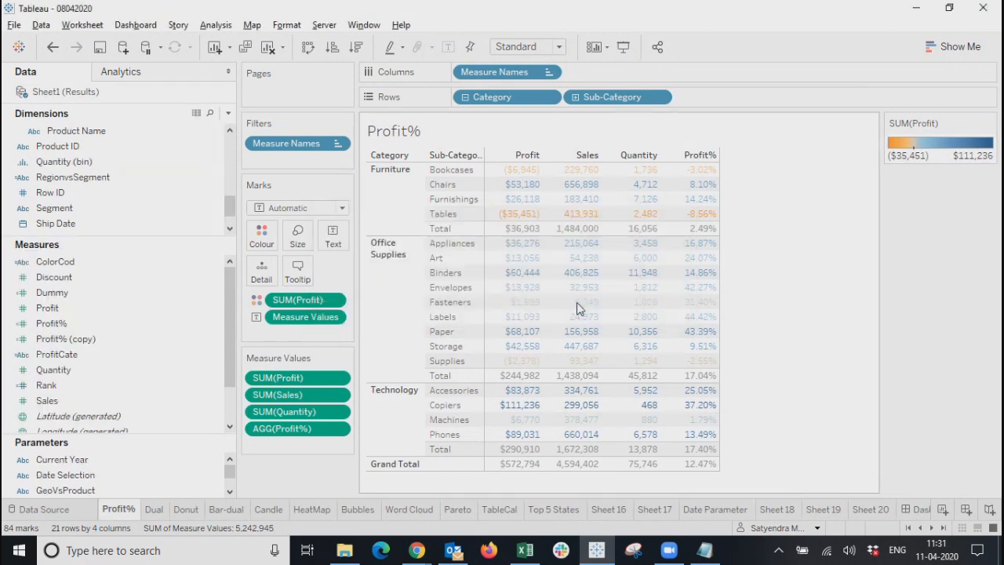
Bring up the Save Workbook to Tableau Public dialog with title 08042020.
left_click(324, 28)
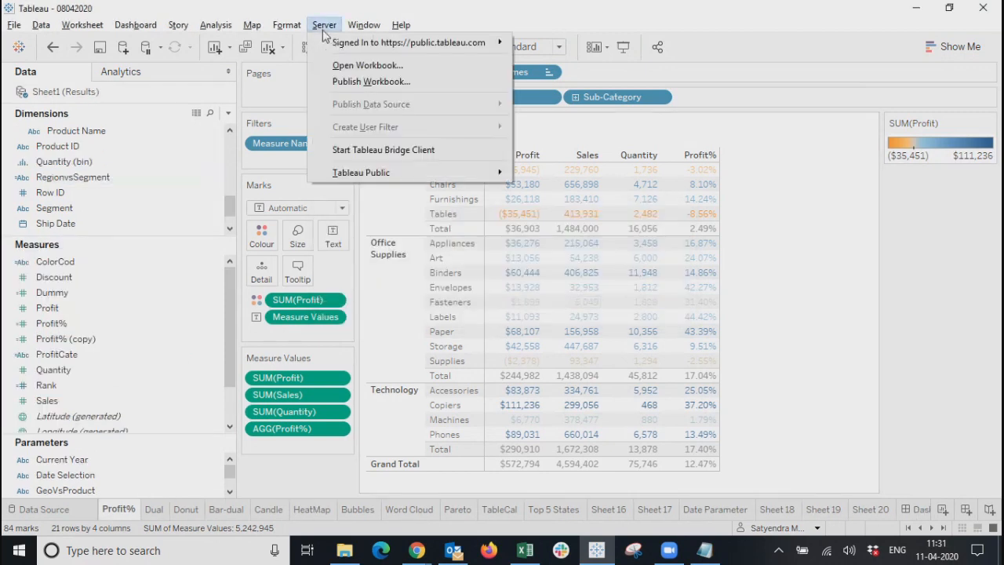
mouse_move(424, 174)
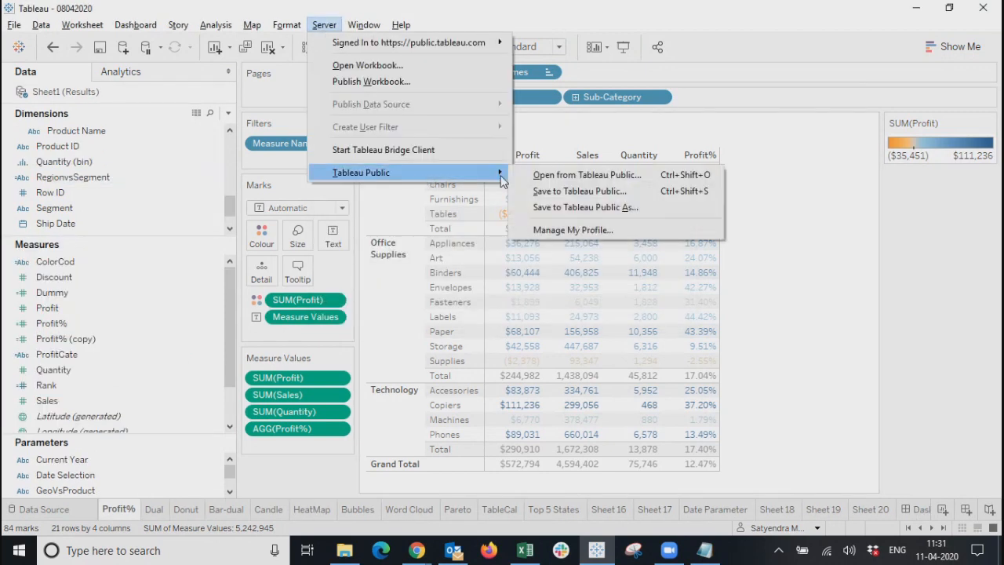
left_click(568, 207)
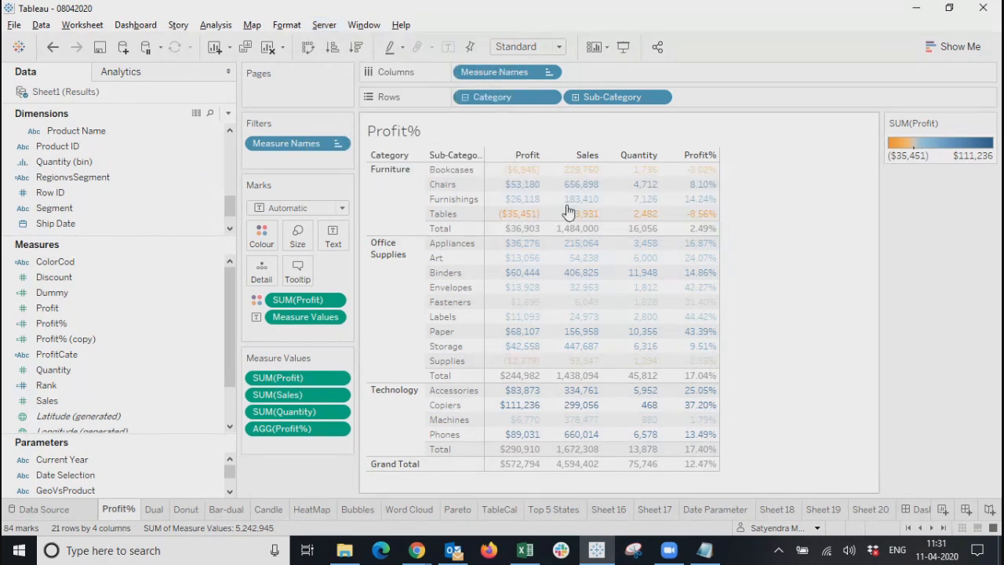
Publish workbook 08042020 to Tableau Public and dismiss the Publish complete banner.
left_click(575, 290)
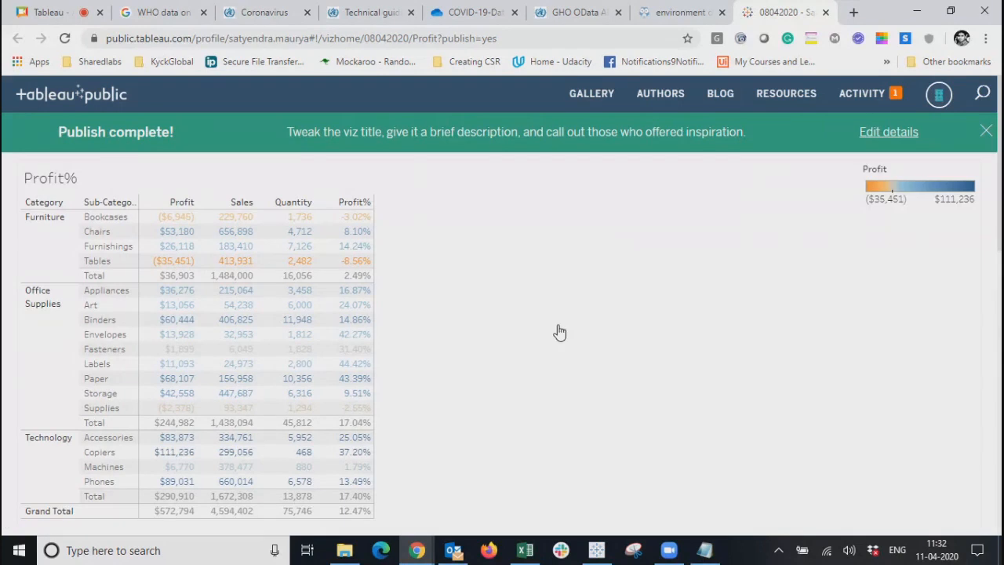
scroll(559, 333, "down", 10)
scroll(560, 333, "up", 10)
left_click(986, 131)
mouse_move(999, 149)
left_mouse_down()
mouse_move(996, 197)
mouse_move(998, 146)
mouse_move(999, 156)
left_mouse_up()
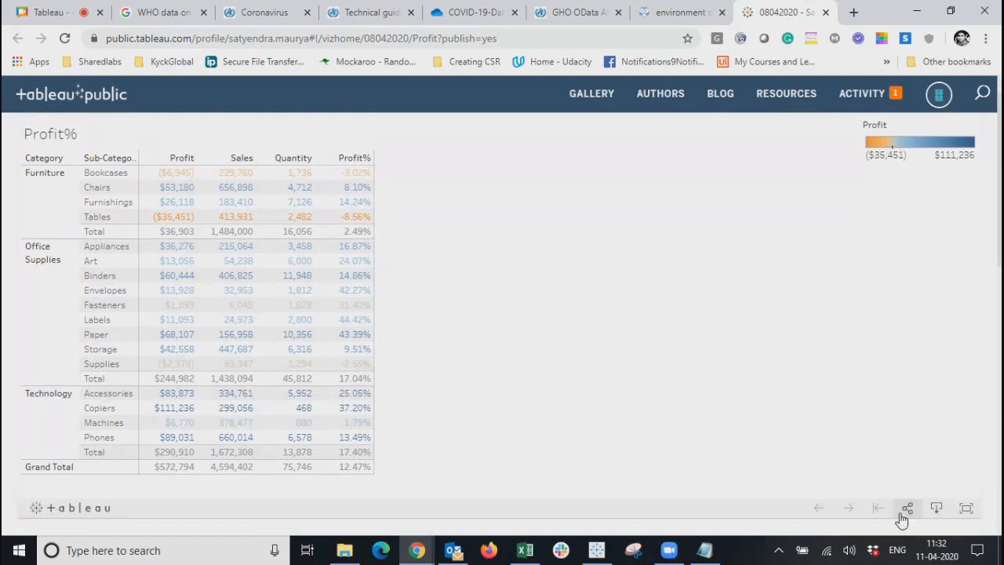
View the Profit% viz full screen, then return and scroll to the sheet list.
left_click(967, 509)
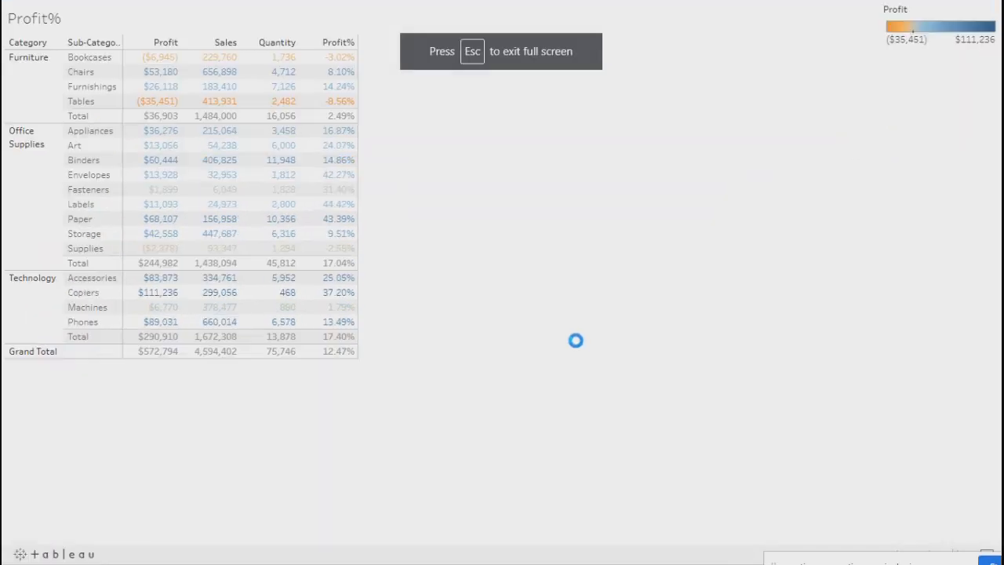
key("Escape")
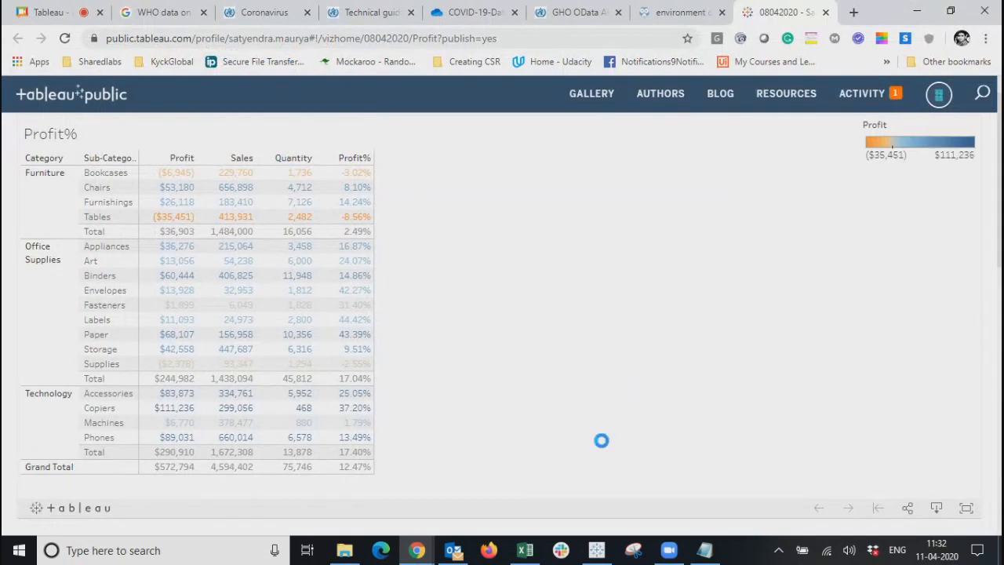
key("alt+Tab")
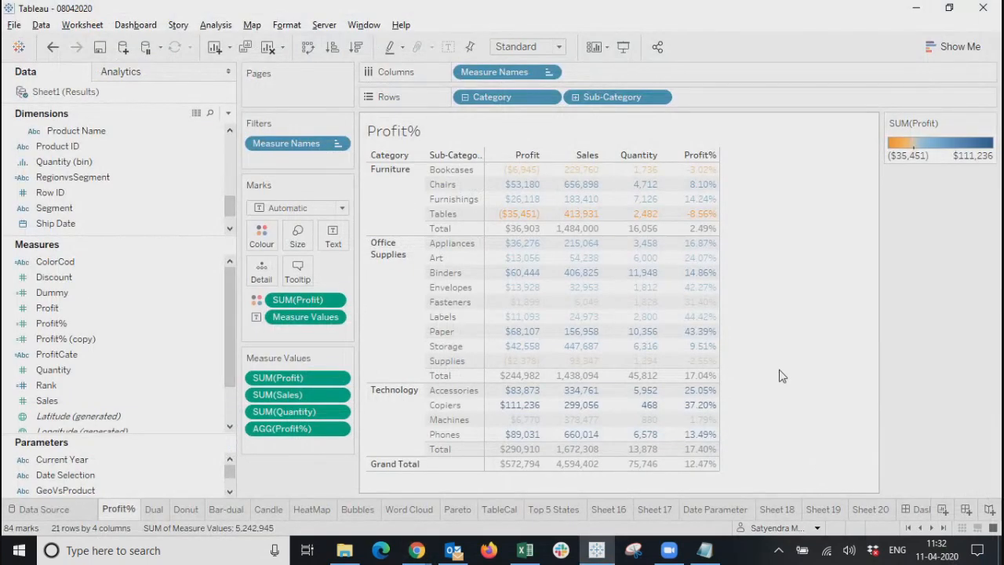
key("alt+Tab")
scroll(858, 413, "down", 4)
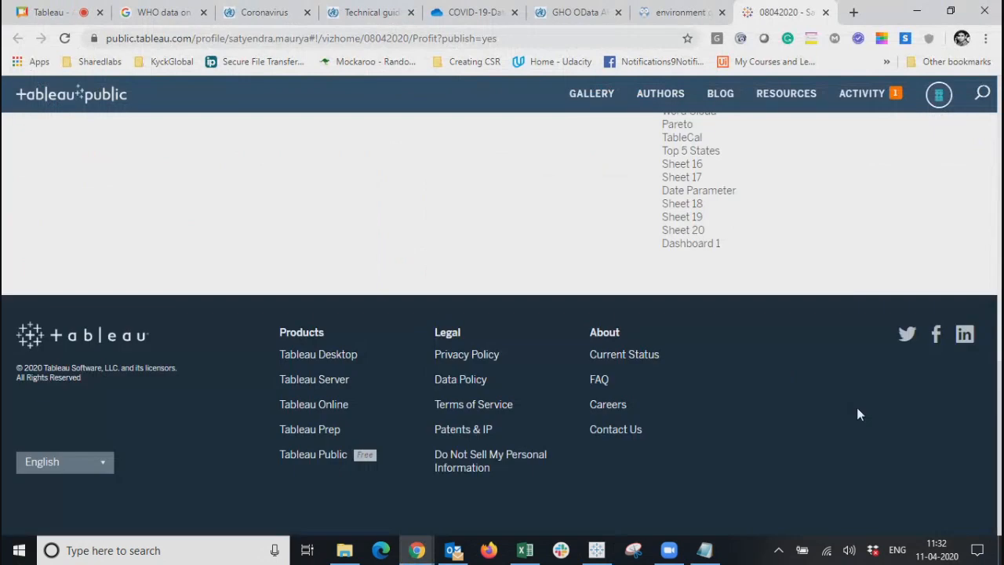
Open published Sheet 19 full screen and scroll down to More Detail.
left_click(693, 220)
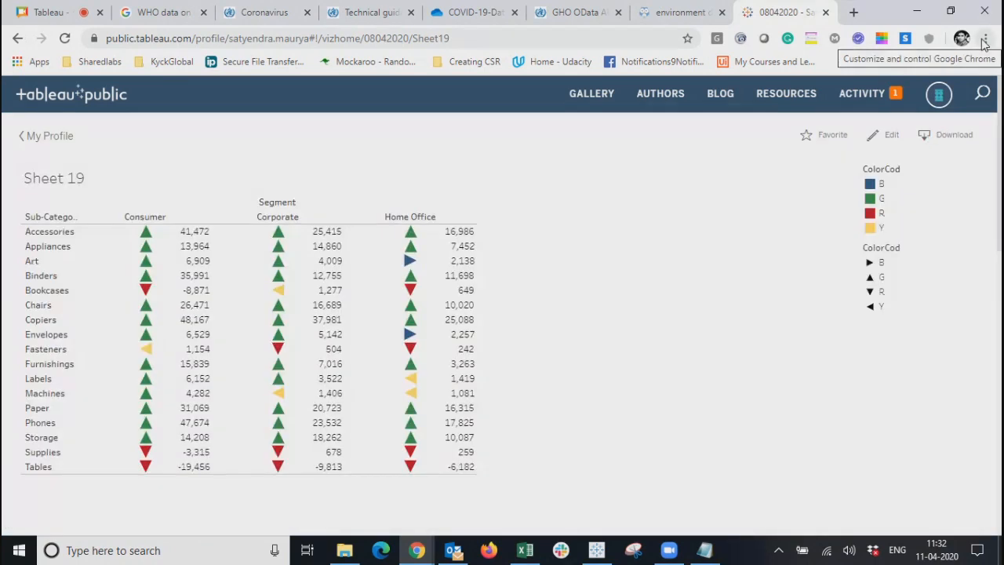
key("F11")
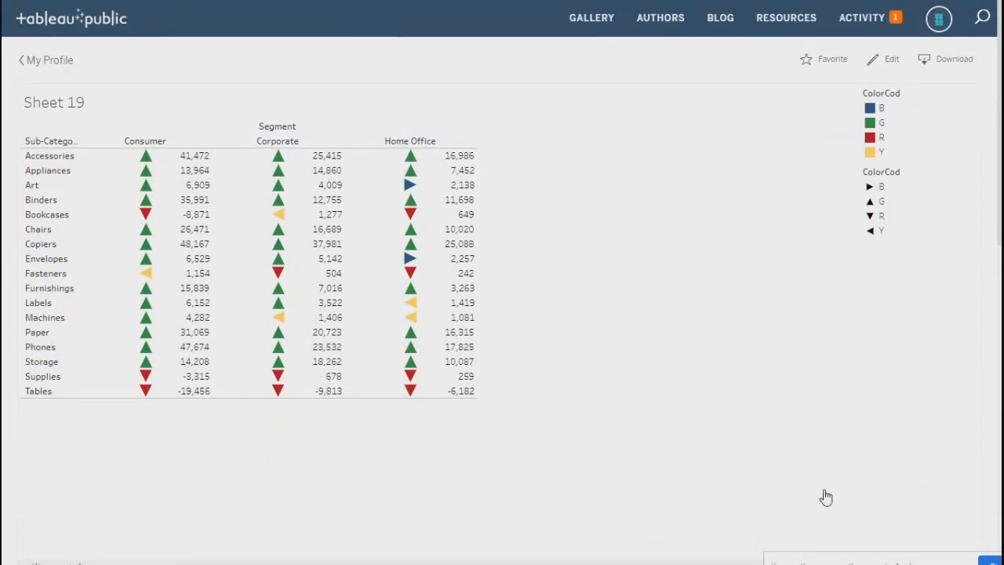
scroll(809, 498, "down", 10)
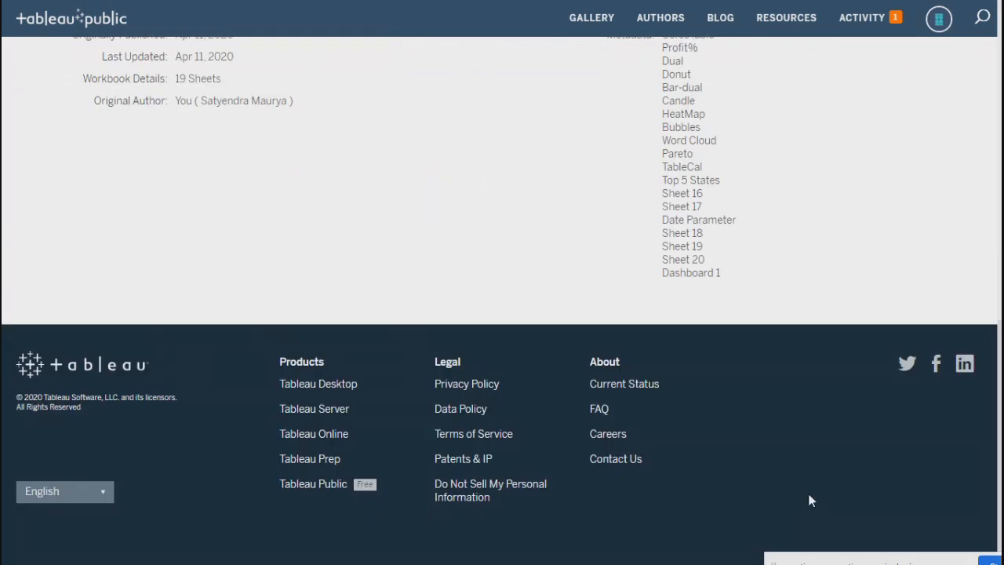
scroll(819, 403, "up", 10)
scroll(761, 400, "down", 10)
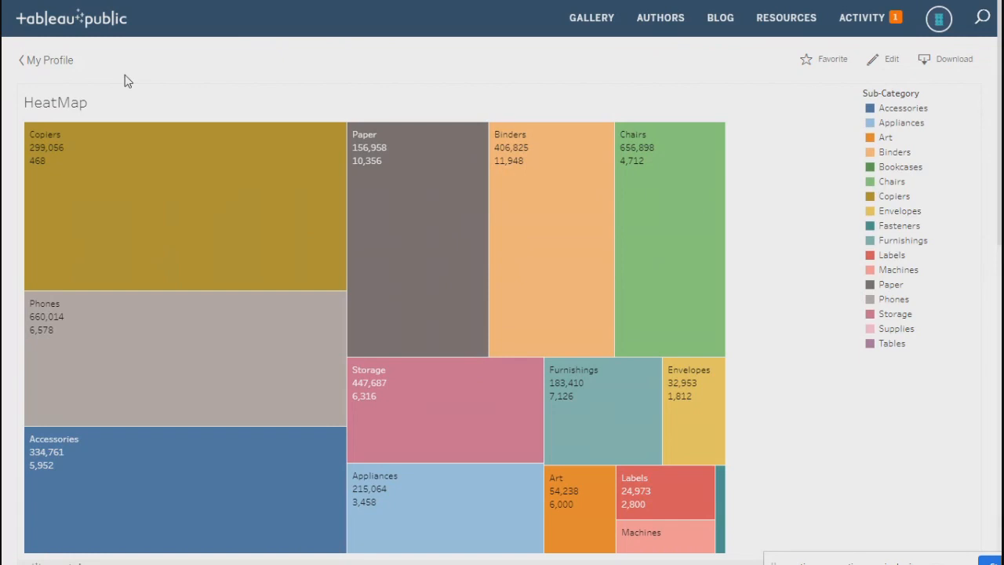
scroll(1000, 206, "down", 3)
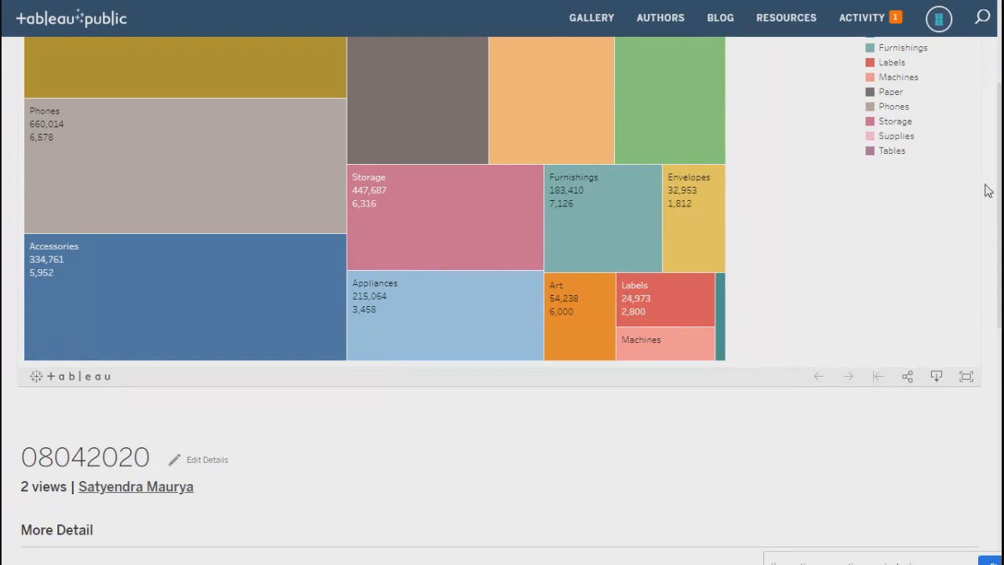
scroll(990, 375, "down", 5)
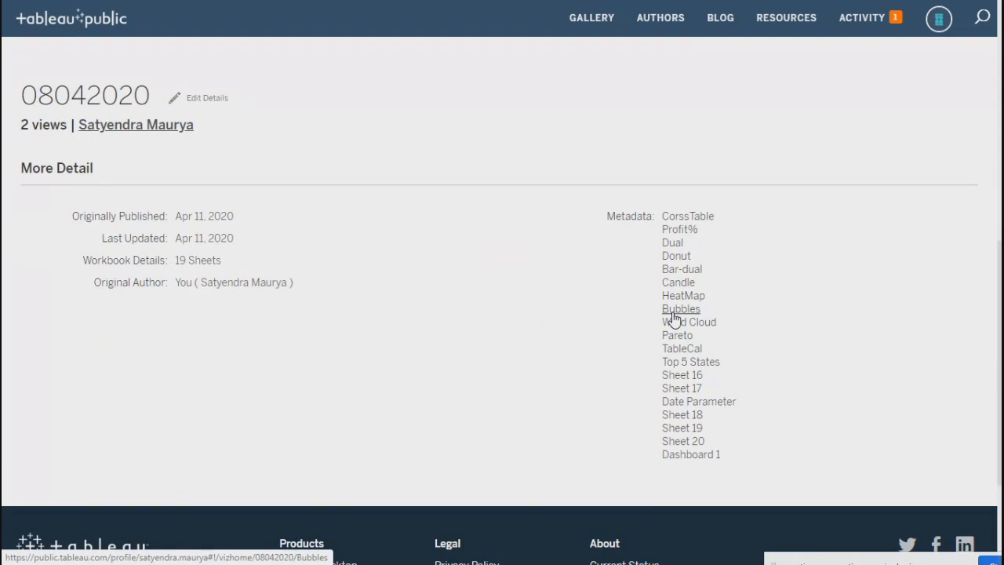
Open the Bubbles sheet, exit full screen, and select its URL in the address bar.
left_click(673, 310)
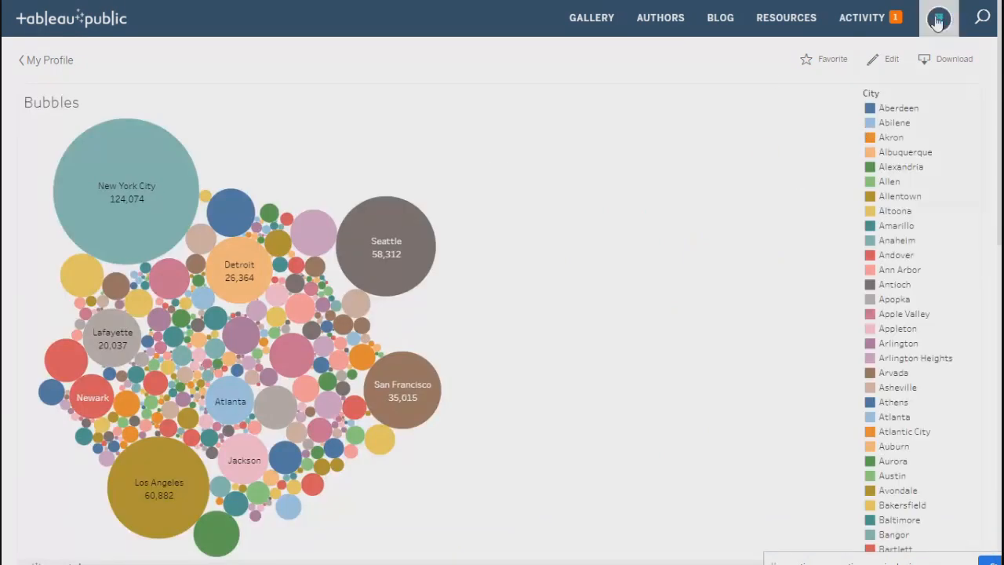
left_click(983, 17)
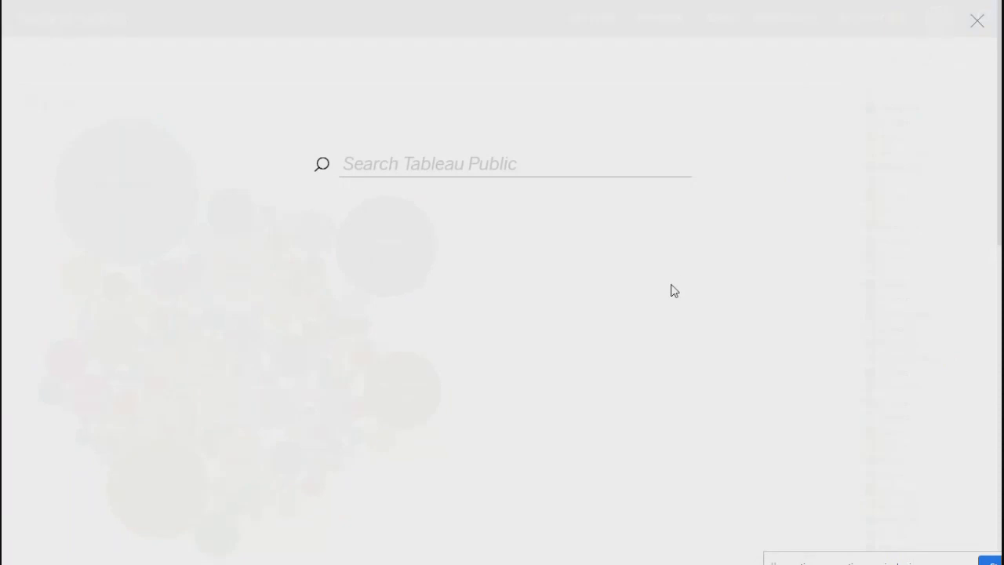
left_click(672, 284)
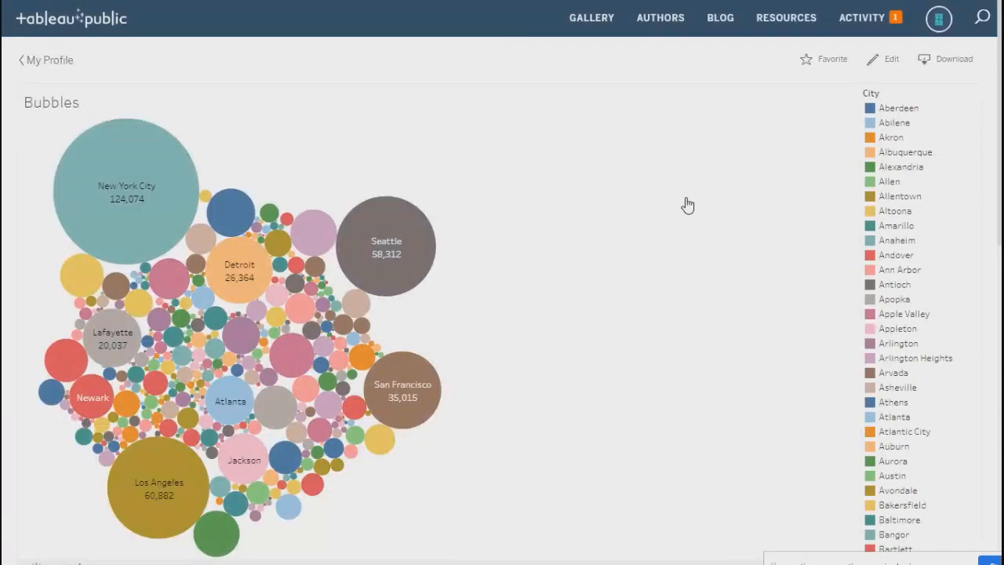
key("F11")
left_click(470, 39)
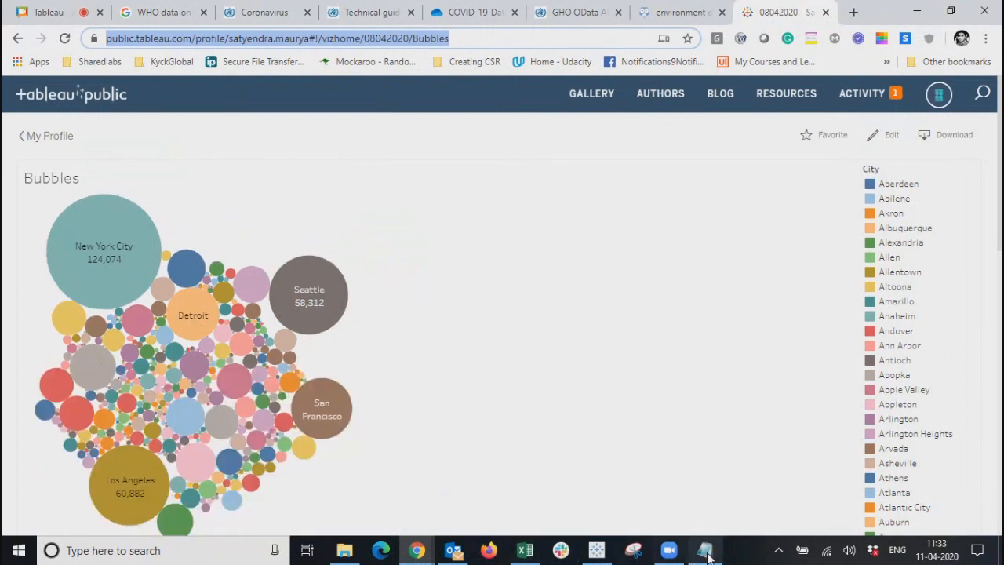
Launch WhatsApp Desktop from Windows search, then minimize it.
left_click(408, 555)
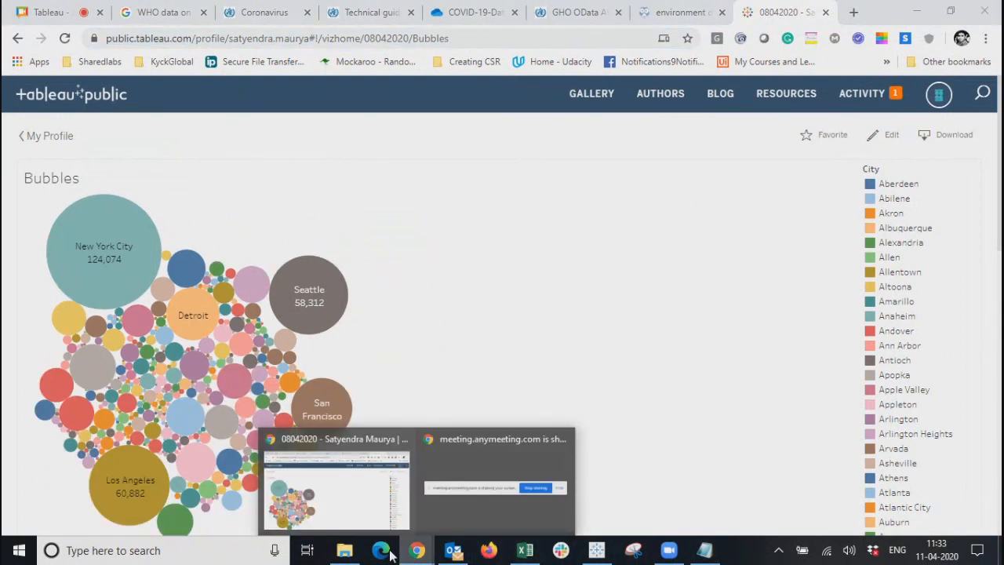
left_click(246, 557)
type("what")
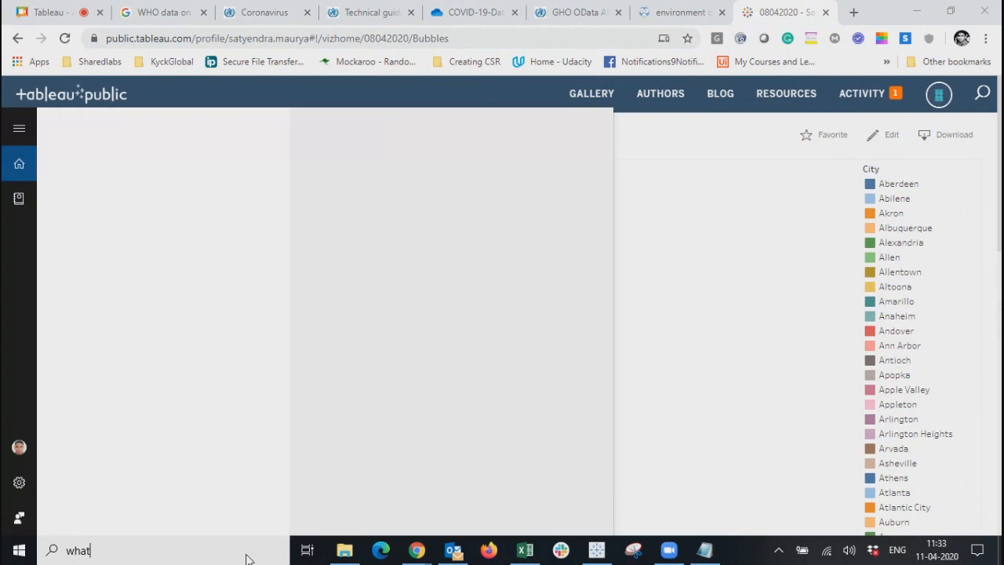
left_click(444, 206)
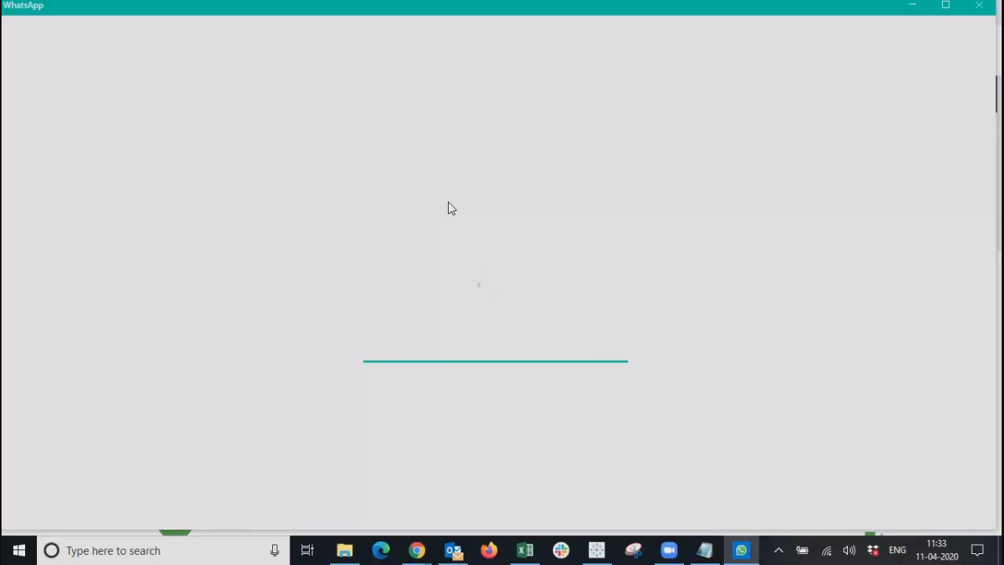
left_click(914, 6)
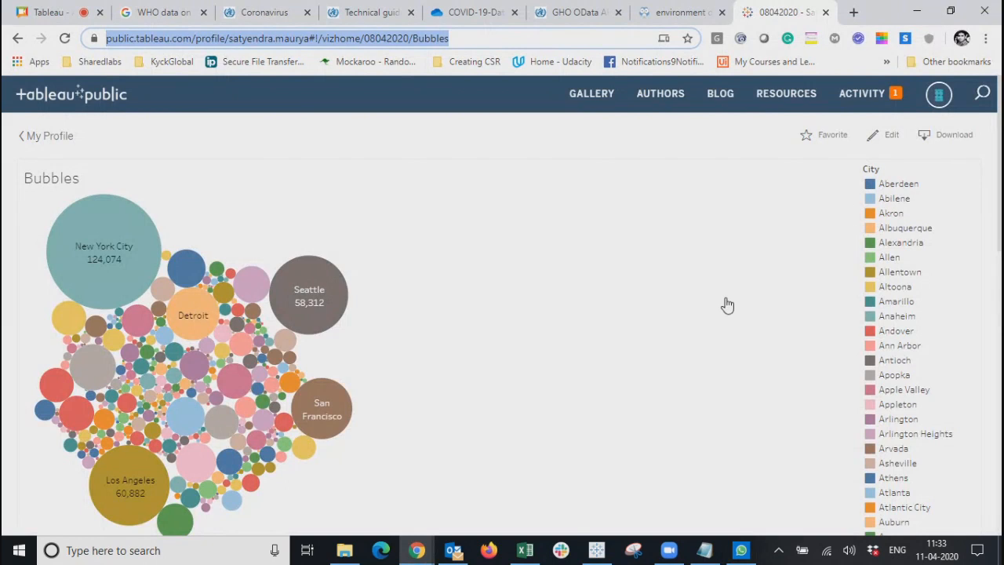
Open Sheet 16 of 08042020, then switch to the AnyMeeting browser tab.
scroll(701, 306, "down", 10)
scroll(714, 317, "up", 10)
scroll(956, 335, "down", 10)
scroll(956, 335, "down", 15)
scroll(744, 333, "down", 10)
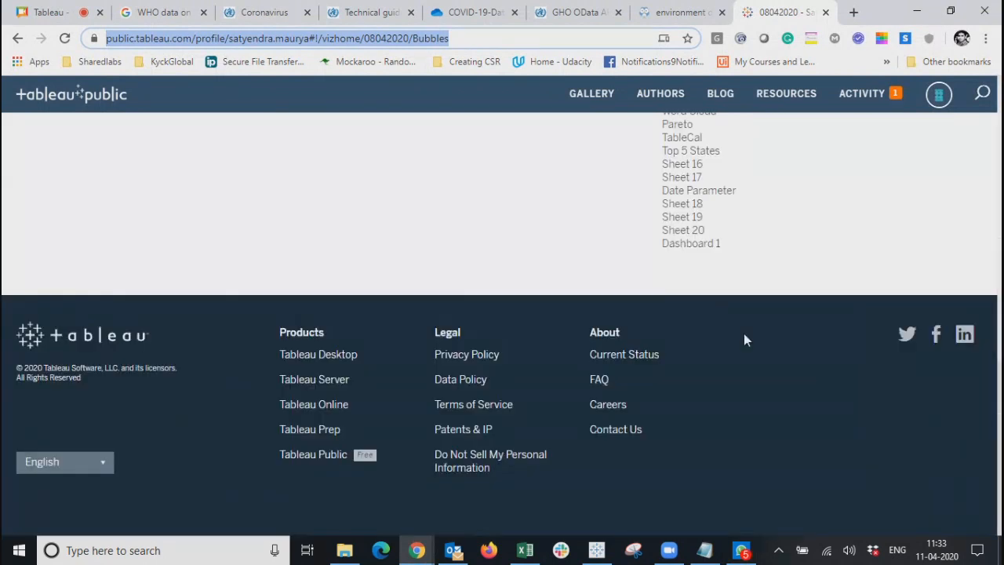
left_click(676, 168)
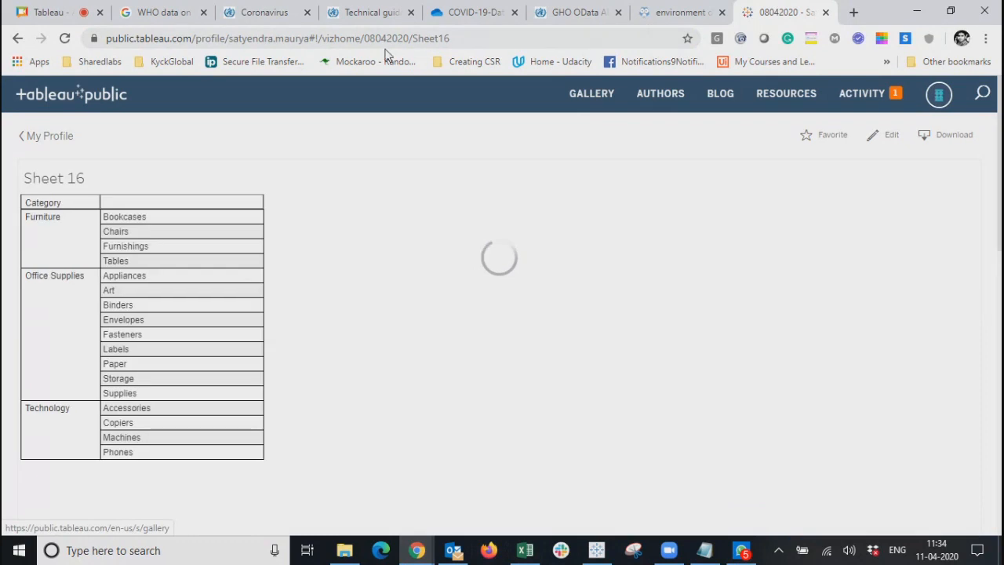
left_click(54, 12)
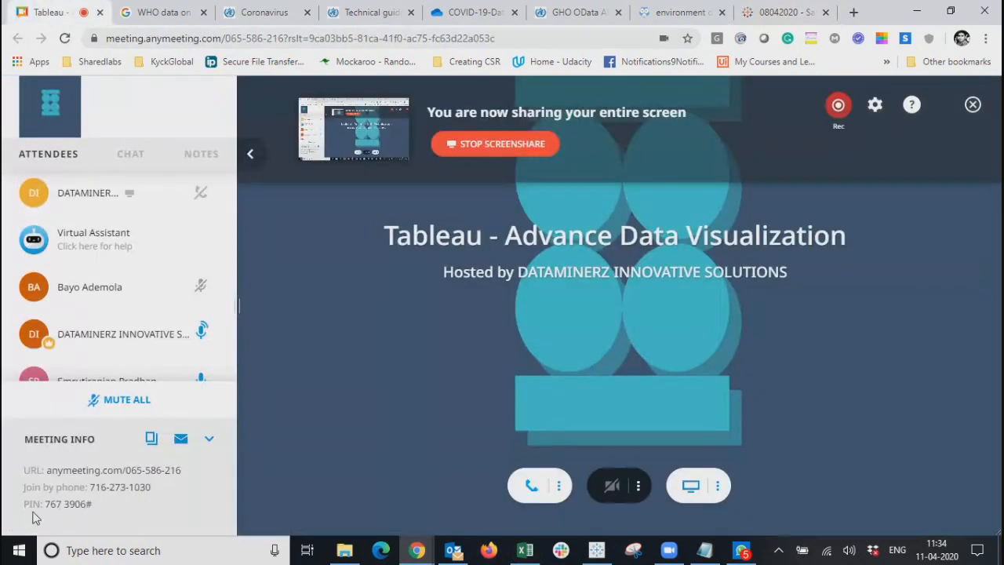
Paste and send the Bubbles viz link in the AnyMeeting chat, then minimize the browser.
left_click(129, 152)
type("https://public.tableau.com/profile/satyendra.maurya#!/vizhome/08042020/Bubble")
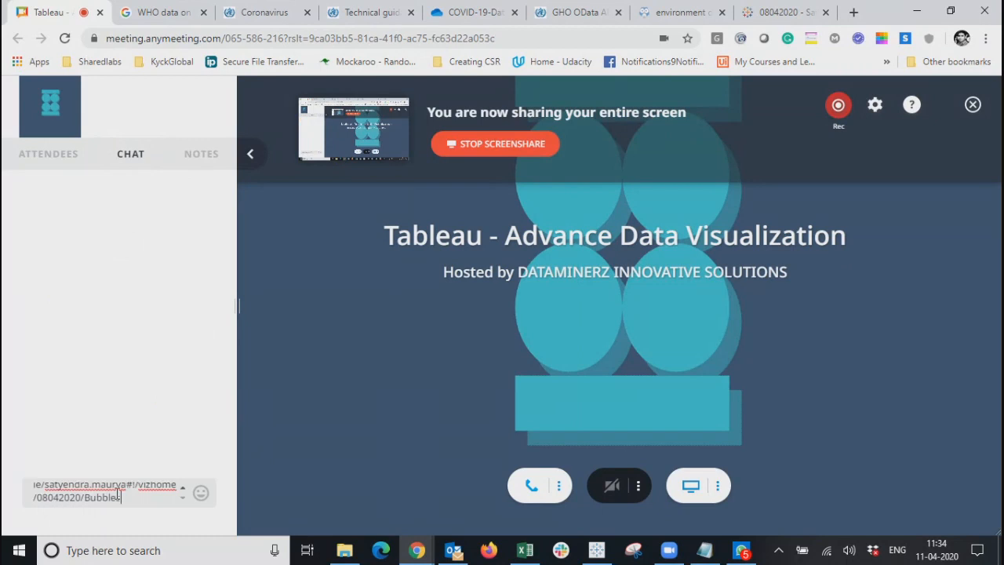
key("Return")
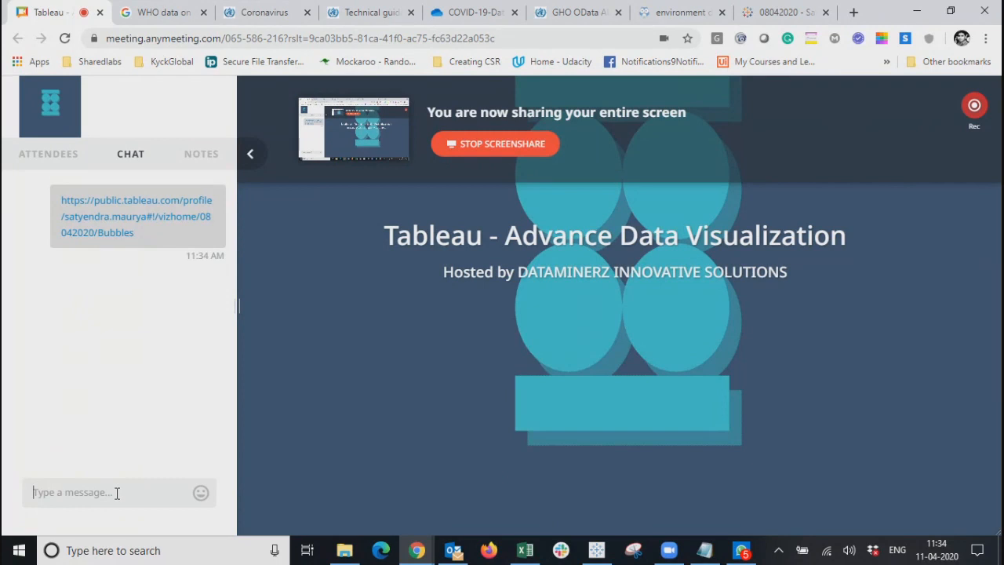
left_click(917, 12)
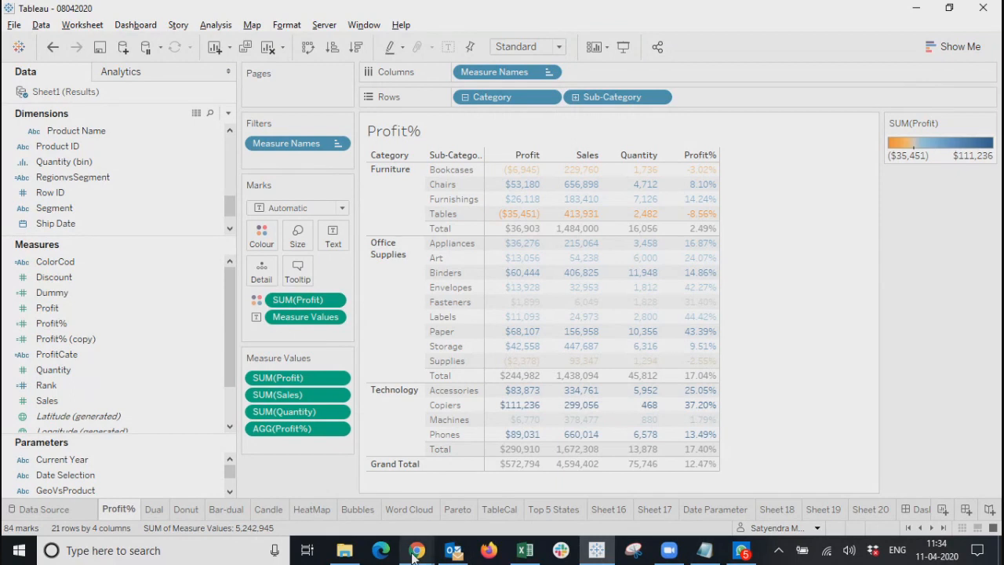
Return to the 08042020 workbook page and open Sheet 18, then the Date Parameter sheet.
mouse_move(417, 551)
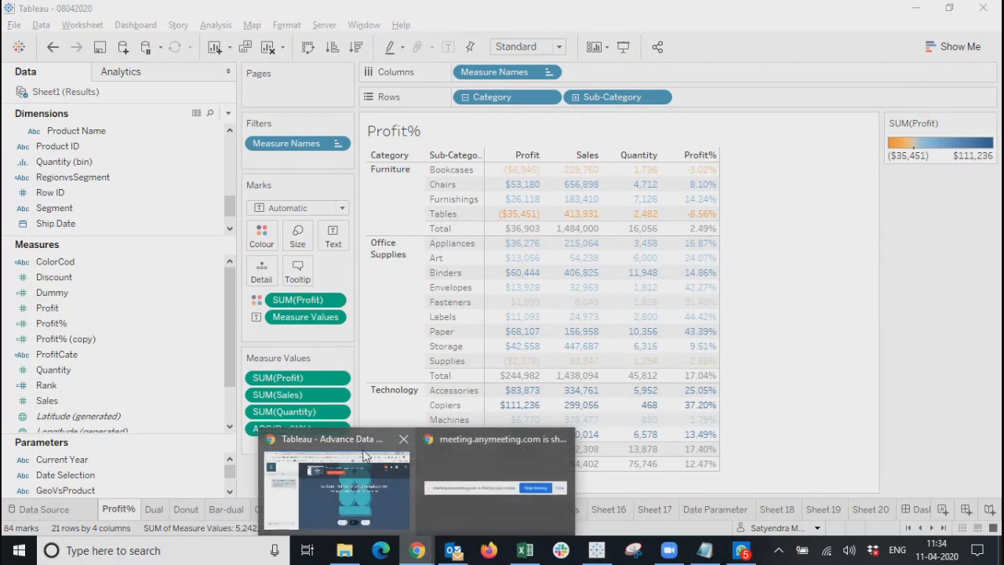
left_click(342, 444)
left_click(787, 12)
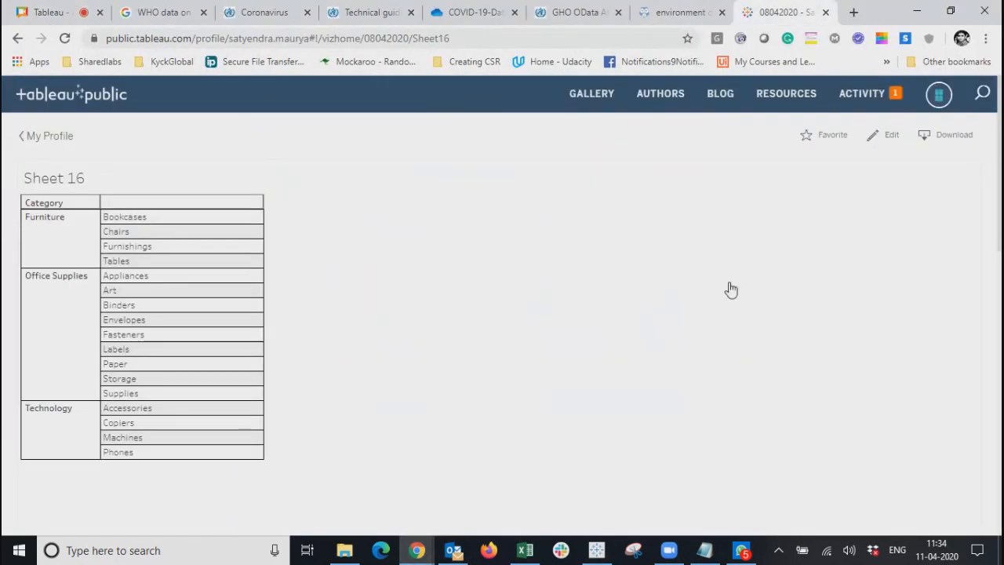
scroll(486, 412, "down", 5)
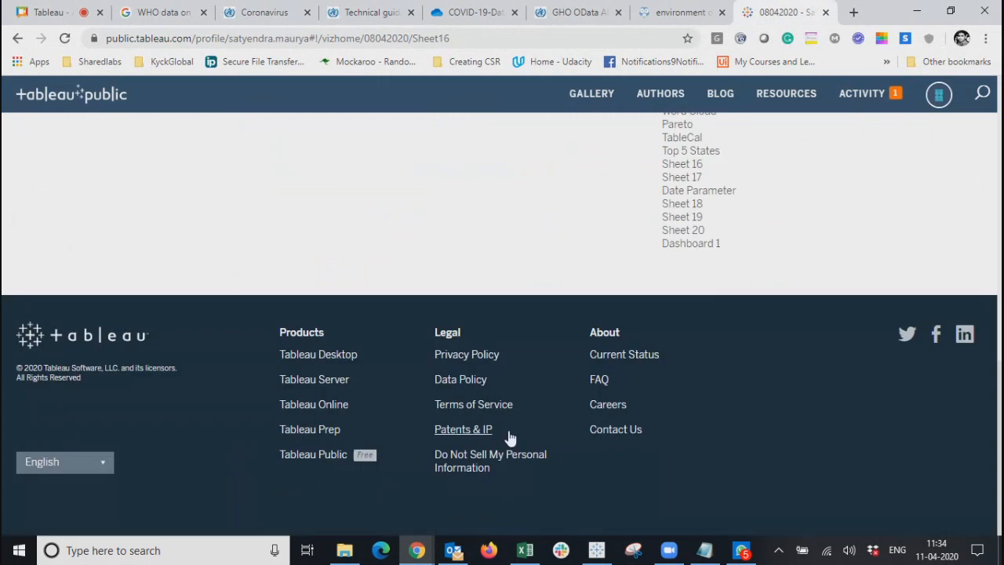
left_click(685, 206)
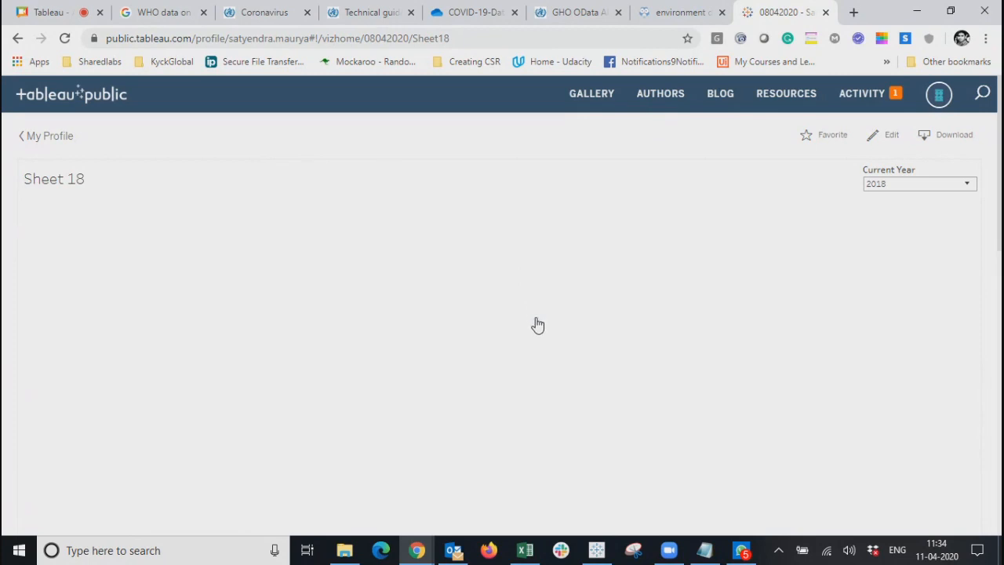
scroll(538, 324, "down", 5)
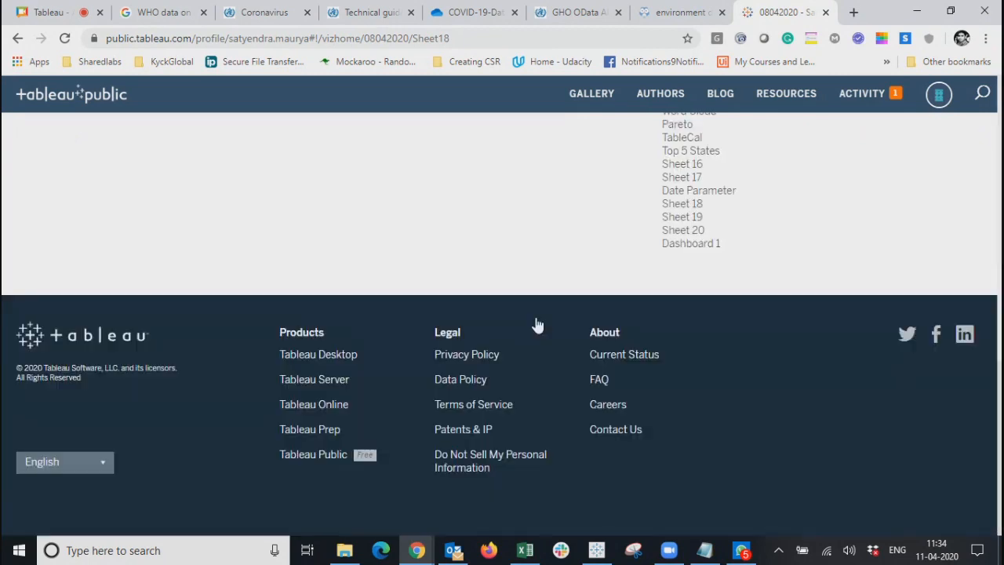
left_click(682, 193)
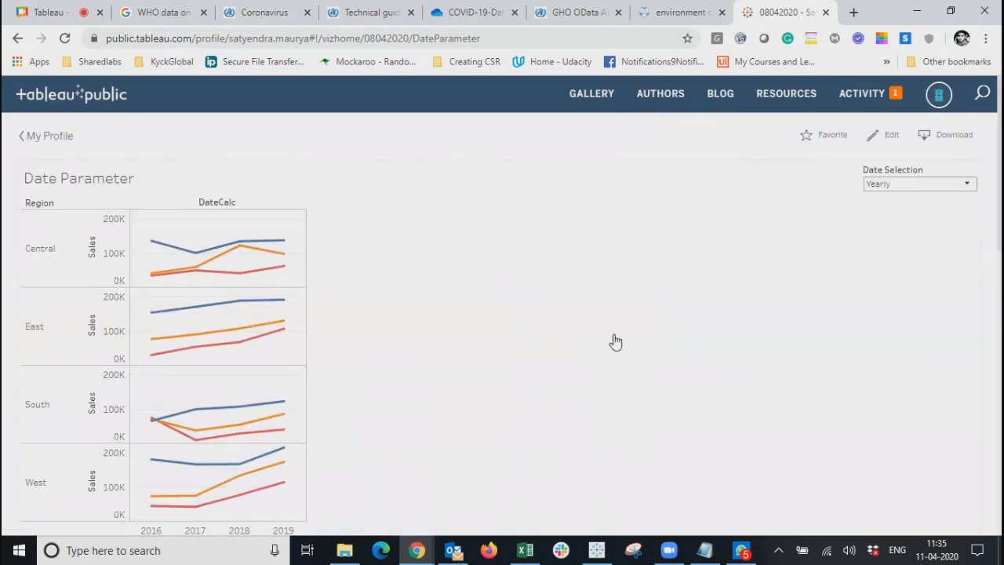
Switch the Date Selection dropdown to Quarterly, then to Monthly.
left_click(894, 187)
left_click(887, 210)
left_click(905, 184)
left_click(885, 226)
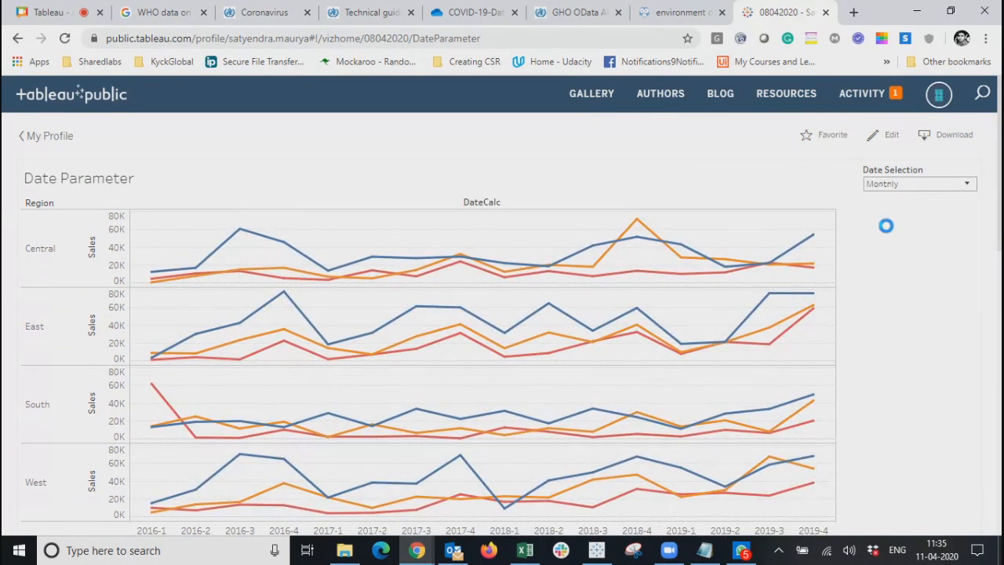